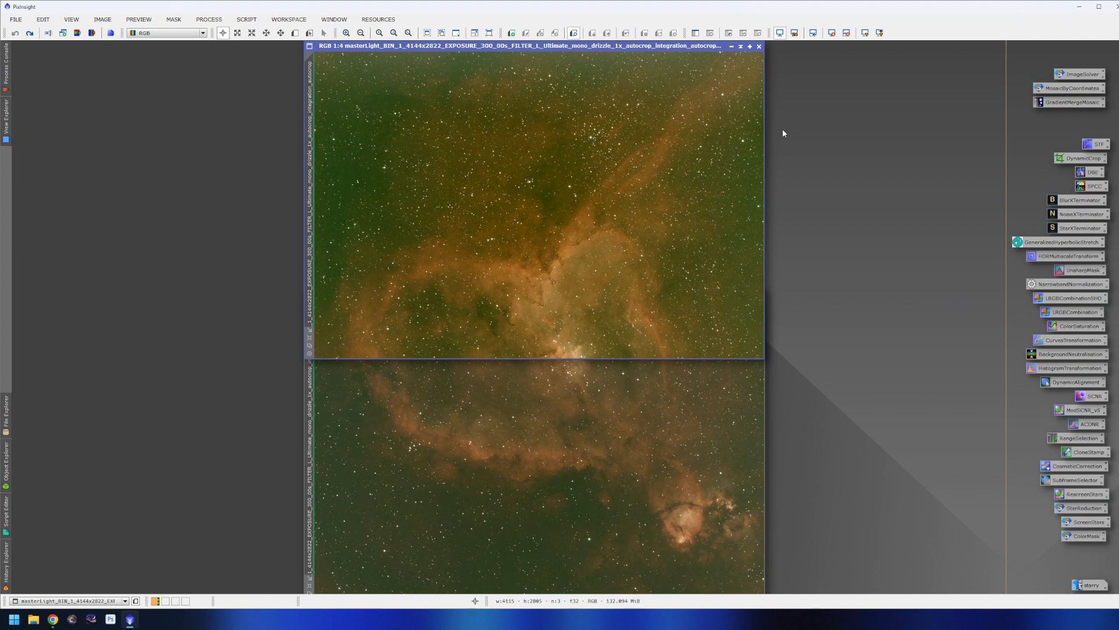
Step: Clear the screen stretch of both nebula panels and reapply an automatic stretch to each
{"action": "left_click", "coordinate": [832, 33]}
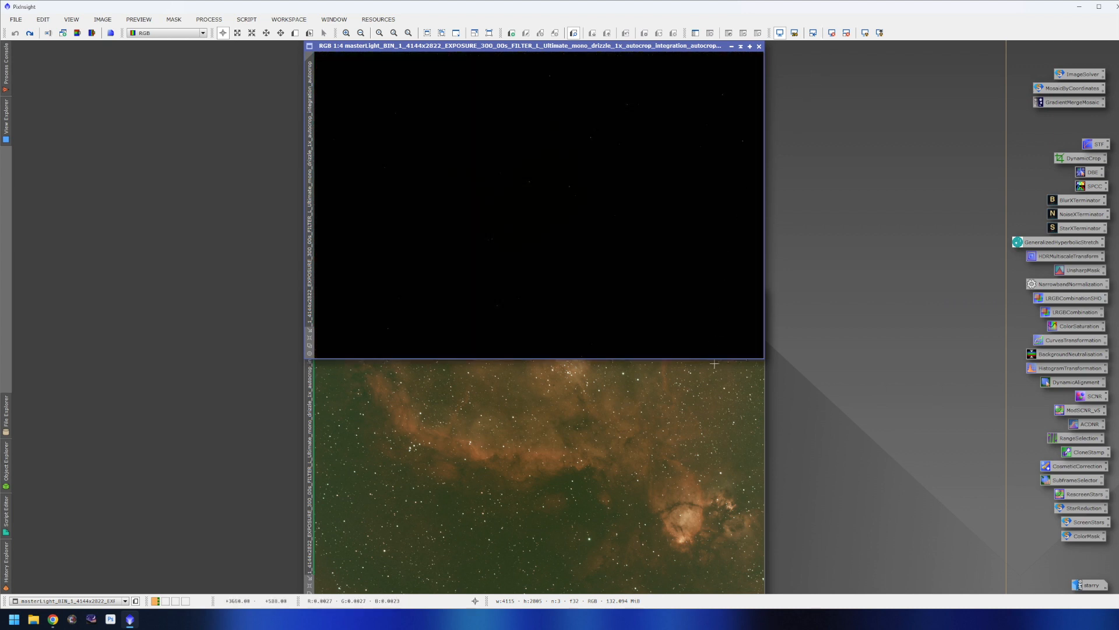
{"action": "left_click", "coordinate": [833, 35]}
{"action": "left_click", "coordinate": [749, 92]}
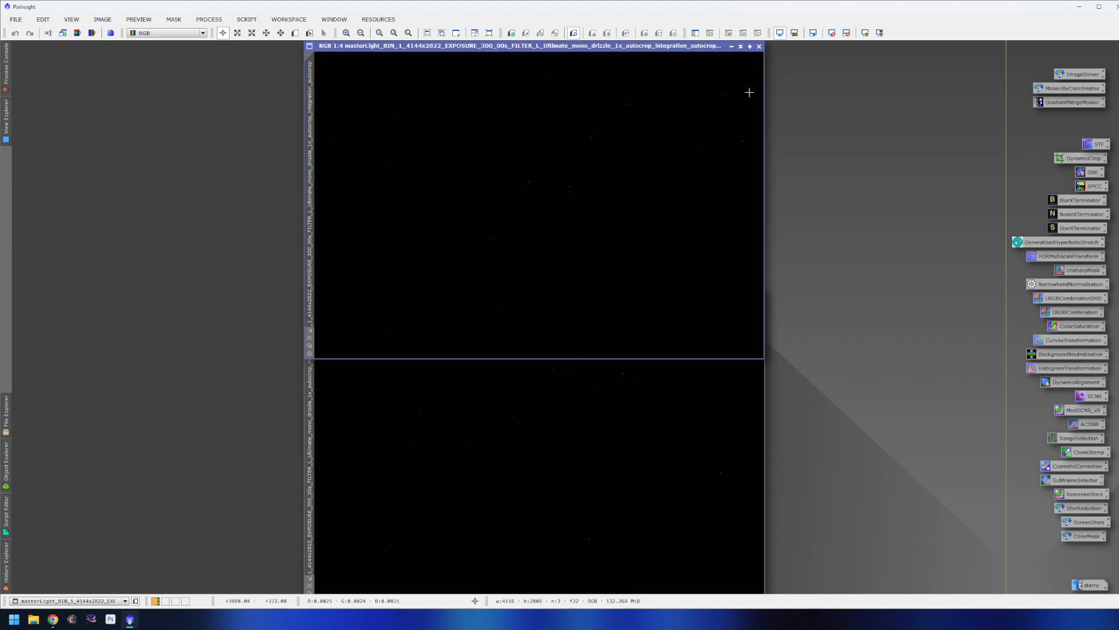
{"action": "left_click", "coordinate": [865, 33]}
{"action": "left_click", "coordinate": [729, 379]}
{"action": "left_click", "coordinate": [863, 34]}
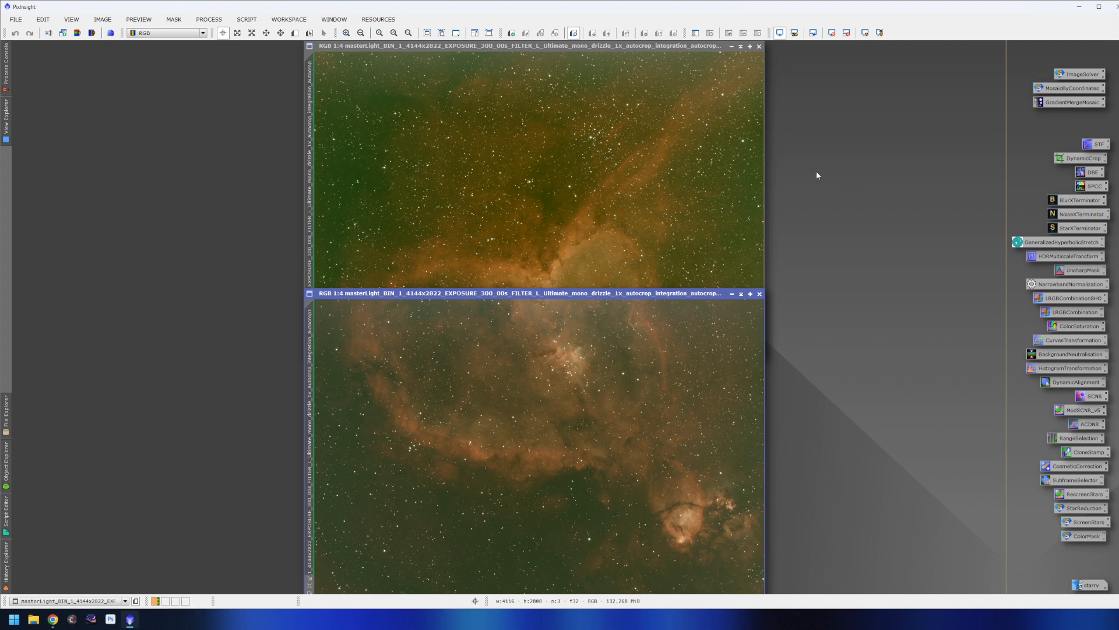
Step: Rename the upper panel's image identifier to "top"
{"action": "left_click", "coordinate": [738, 175]}
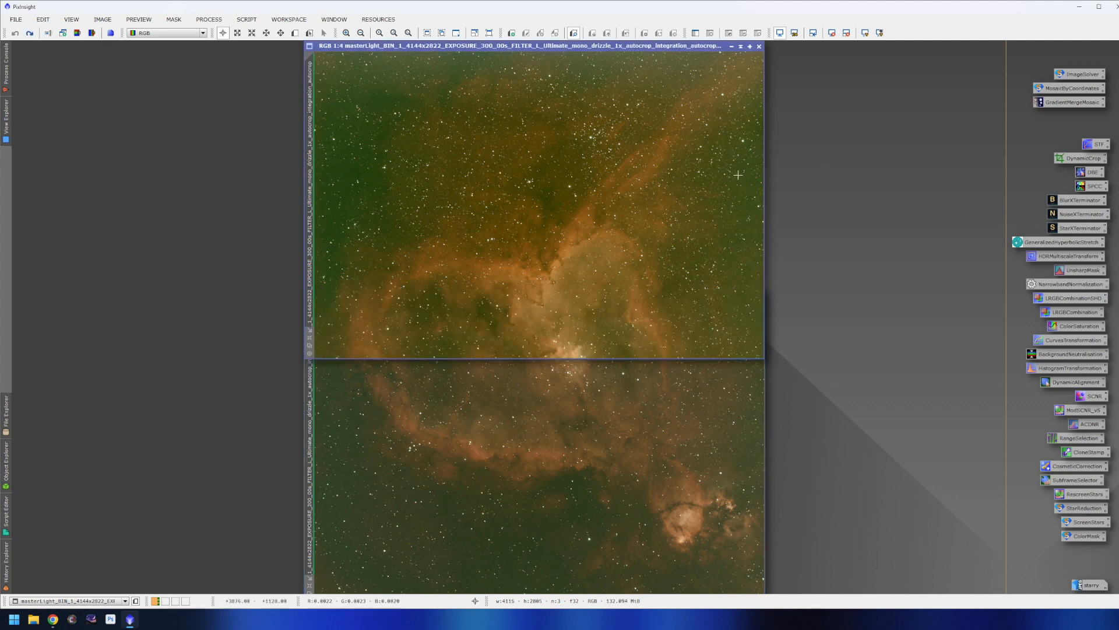
{"action": "double_click", "coordinate": [305, 136]}
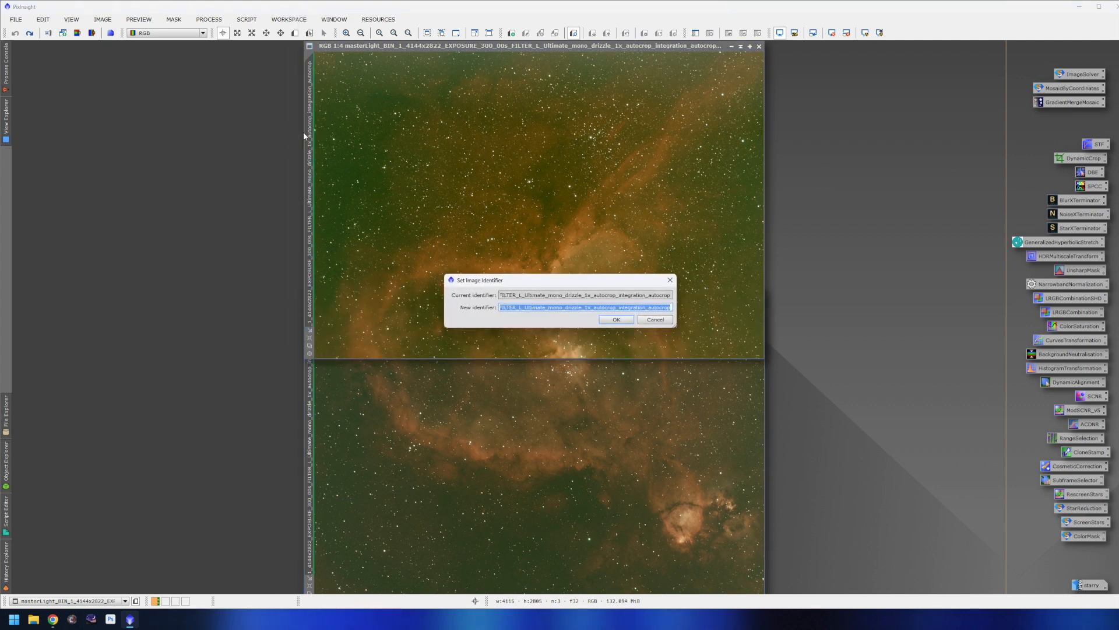
{"action": "type", "text": "top"}
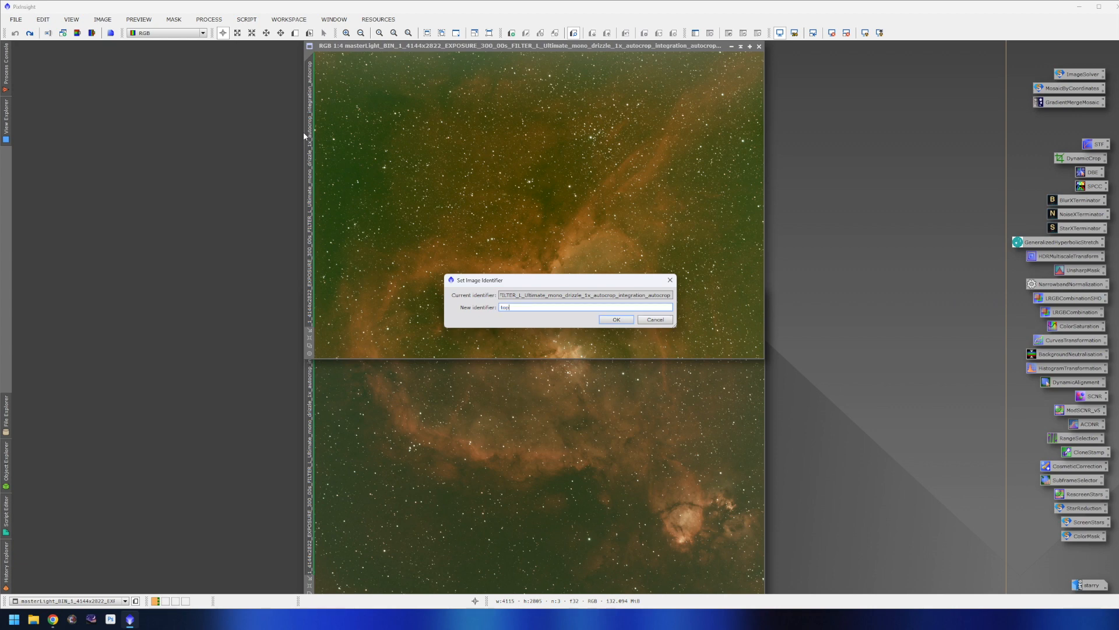
{"action": "key", "text": "Return"}
Step: Rename the lower panel's image identifier to "bottom"
{"action": "left_click", "coordinate": [326, 379]}
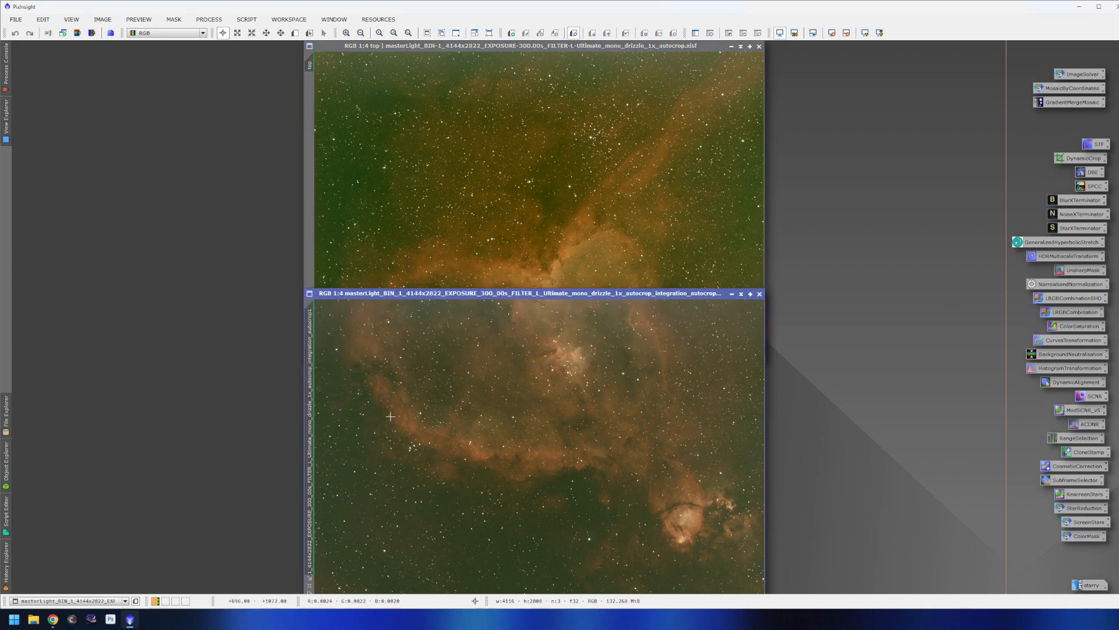
{"action": "double_click", "coordinate": [309, 386]}
{"action": "type", "text": "bottom"}
{"action": "key", "text": "Return"}
Step: Auto-stretch the top and bottom images using ScreenTransferFunction with the RGB channels unlinked
{"action": "left_click", "coordinate": [716, 227]}
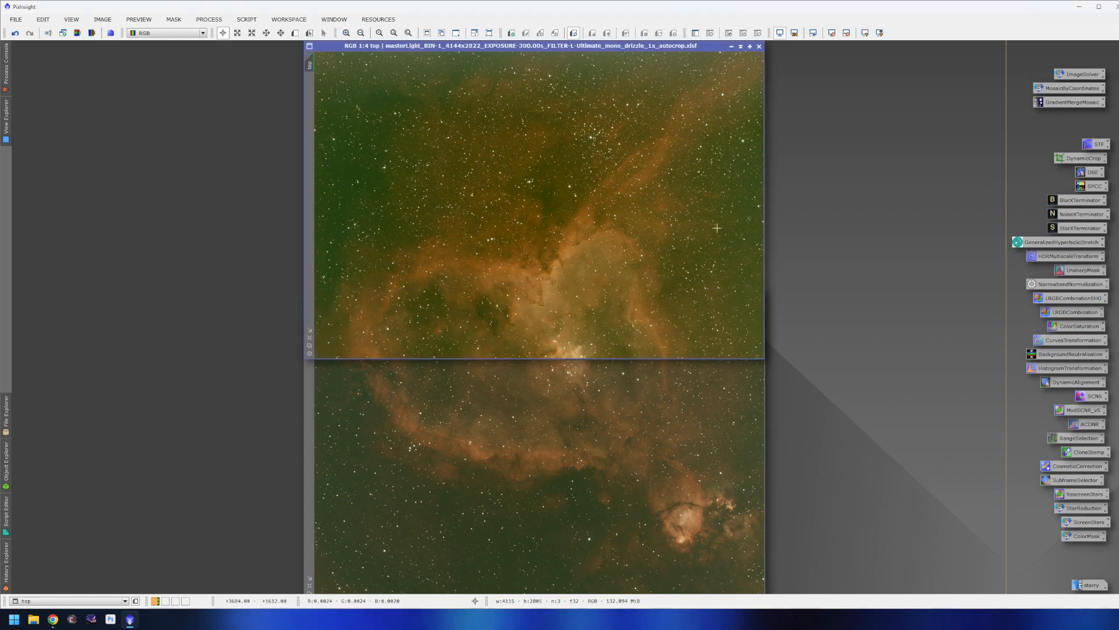
{"action": "double_click", "coordinate": [1096, 144]}
{"action": "left_click_drag", "start_coordinate": [859, 207], "coordinate": [862, 177]}
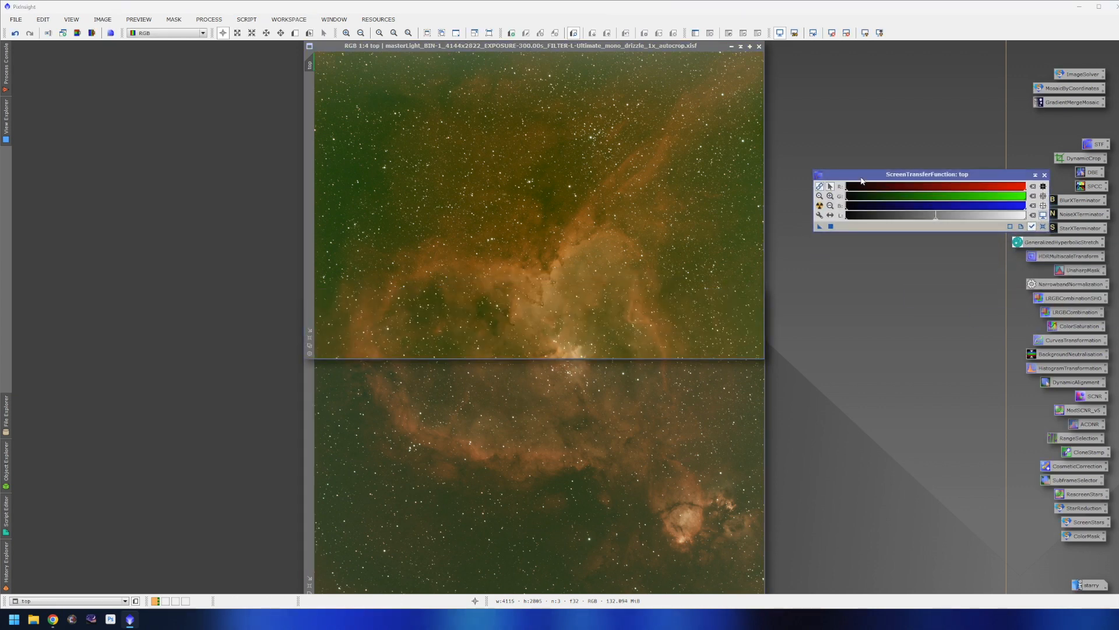
{"action": "left_click", "coordinate": [820, 186]}
{"action": "left_click", "coordinate": [819, 205]}
{"action": "left_click", "coordinate": [729, 385]}
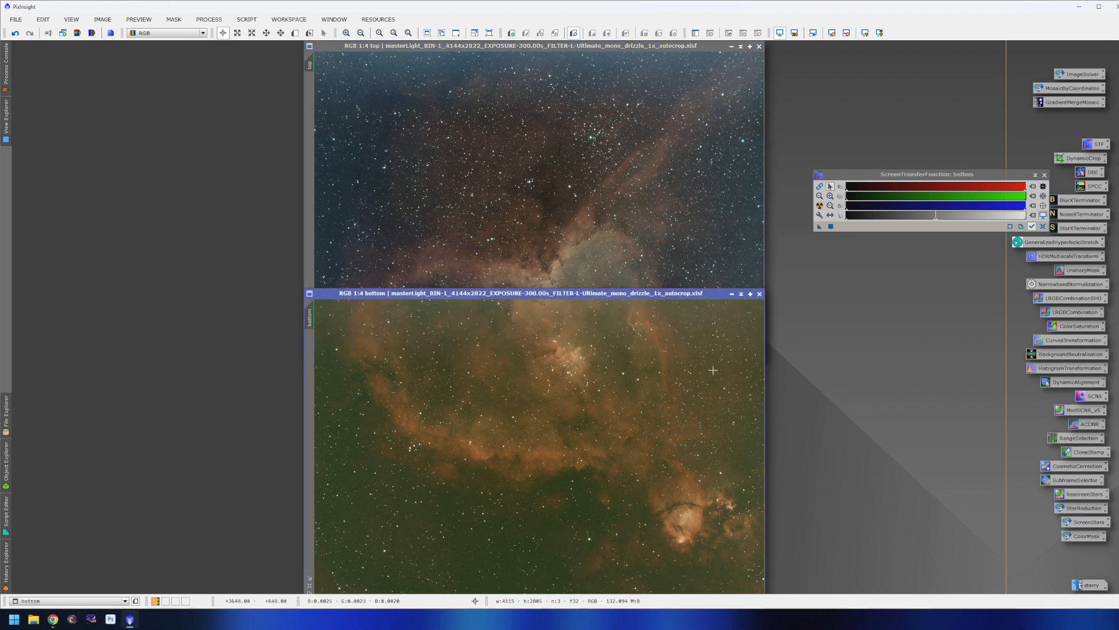
{"action": "left_click", "coordinate": [819, 205]}
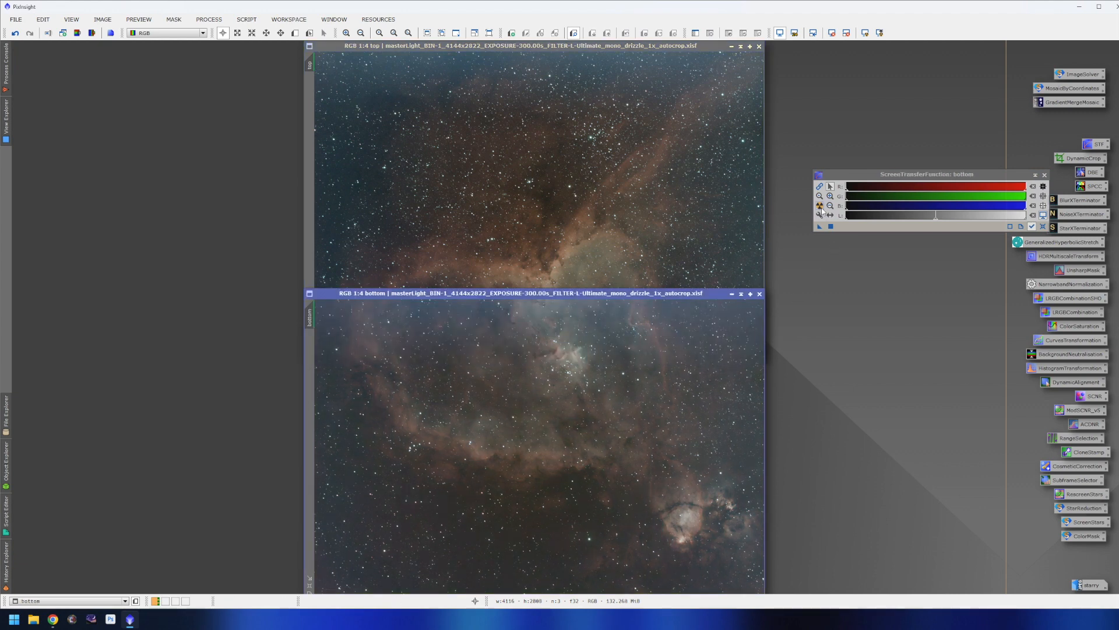
Step: Compare the stretched top and bottom images by bringing each to the front, examining gradients and the overlap area
{"action": "left_click", "coordinate": [734, 213]}
{"action": "left_click", "coordinate": [693, 378]}
{"action": "left_click_drag", "start_coordinate": [939, 174], "coordinate": [921, 65]}
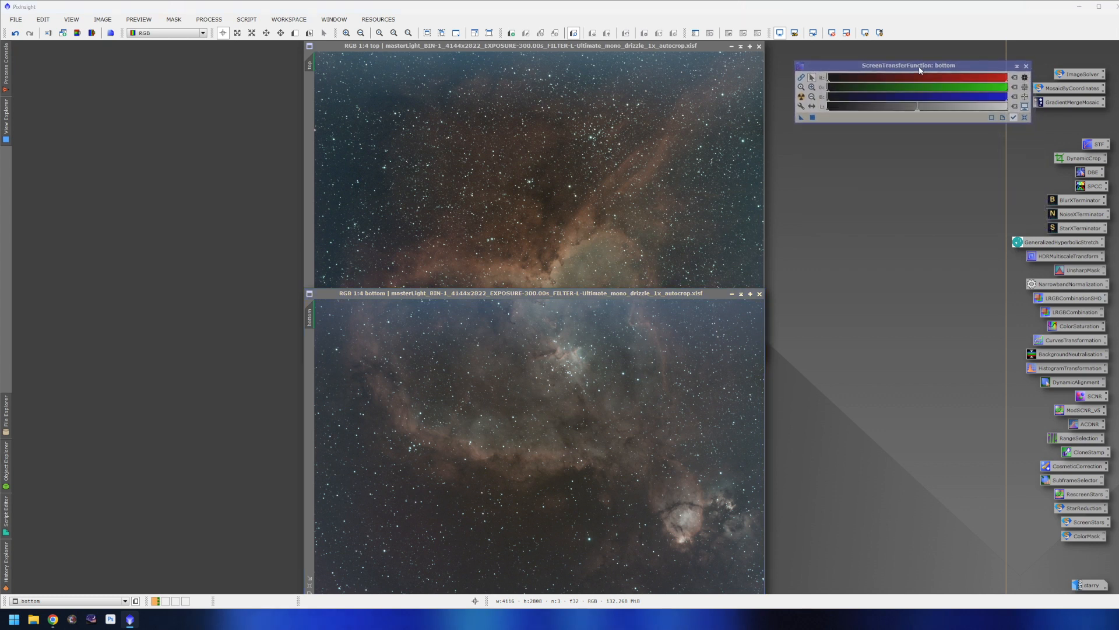
{"action": "left_click", "coordinate": [741, 141]}
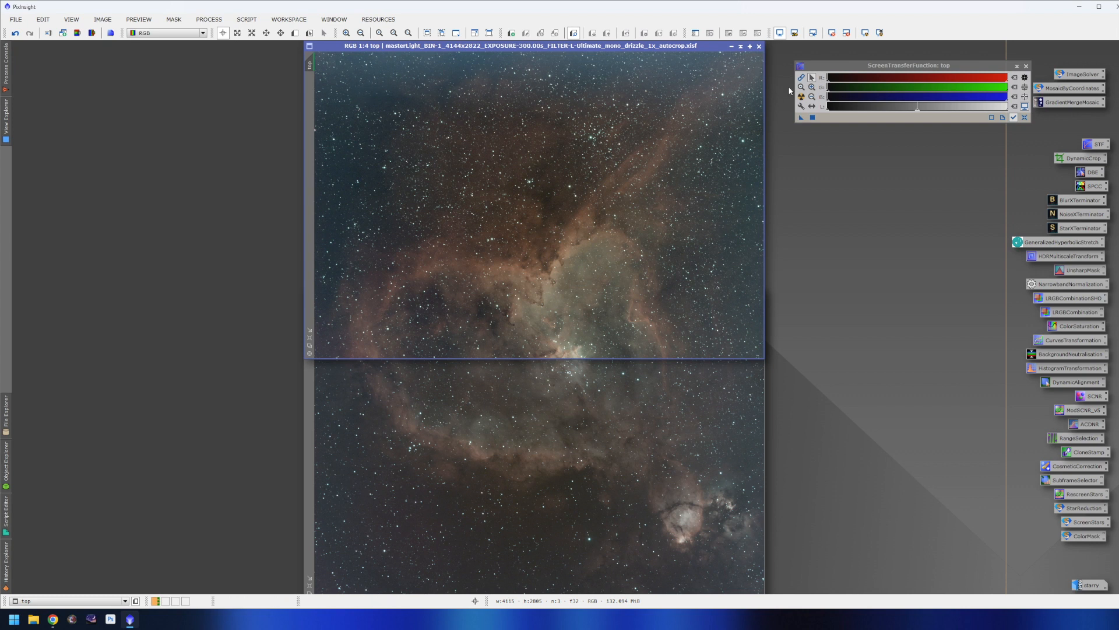
{"action": "left_click", "coordinate": [466, 396]}
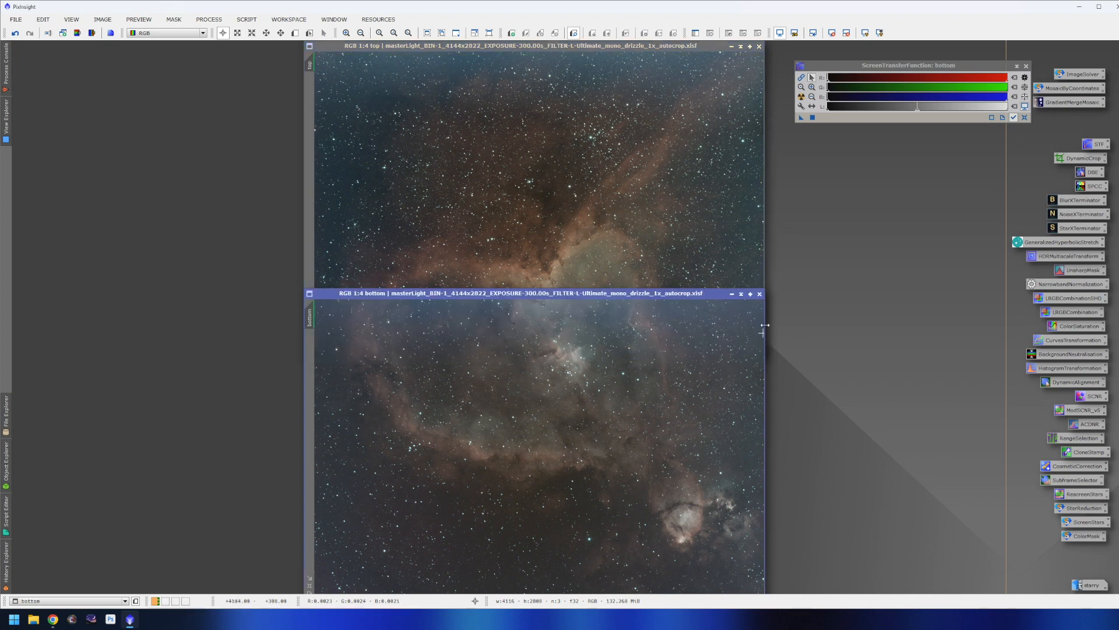
{"action": "left_click", "coordinate": [516, 93]}
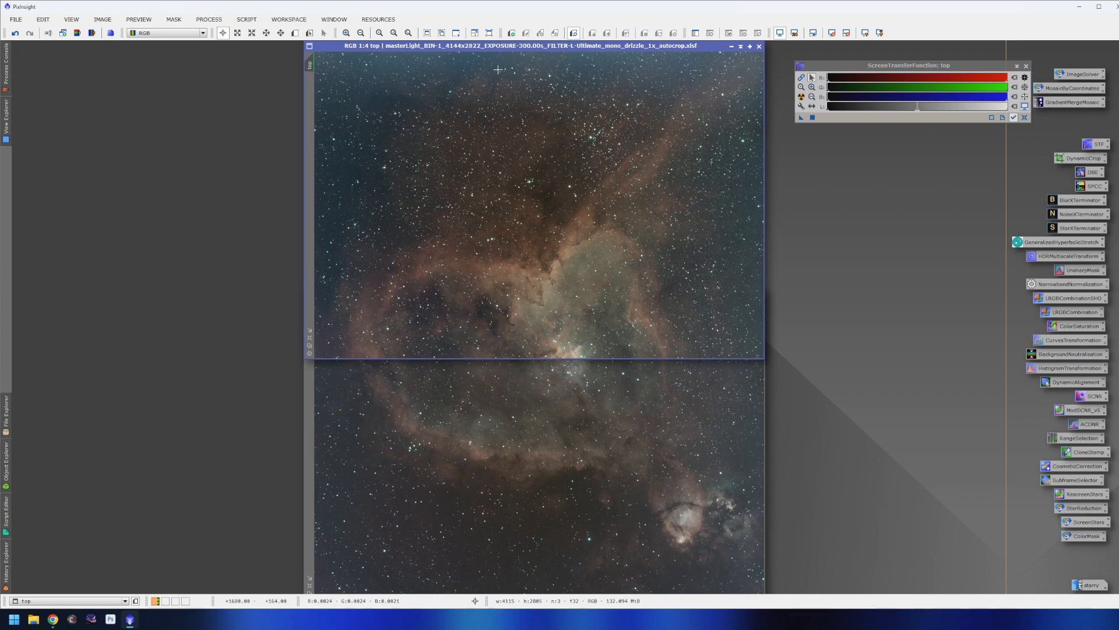
{"action": "right_click", "coordinate": [499, 141]}
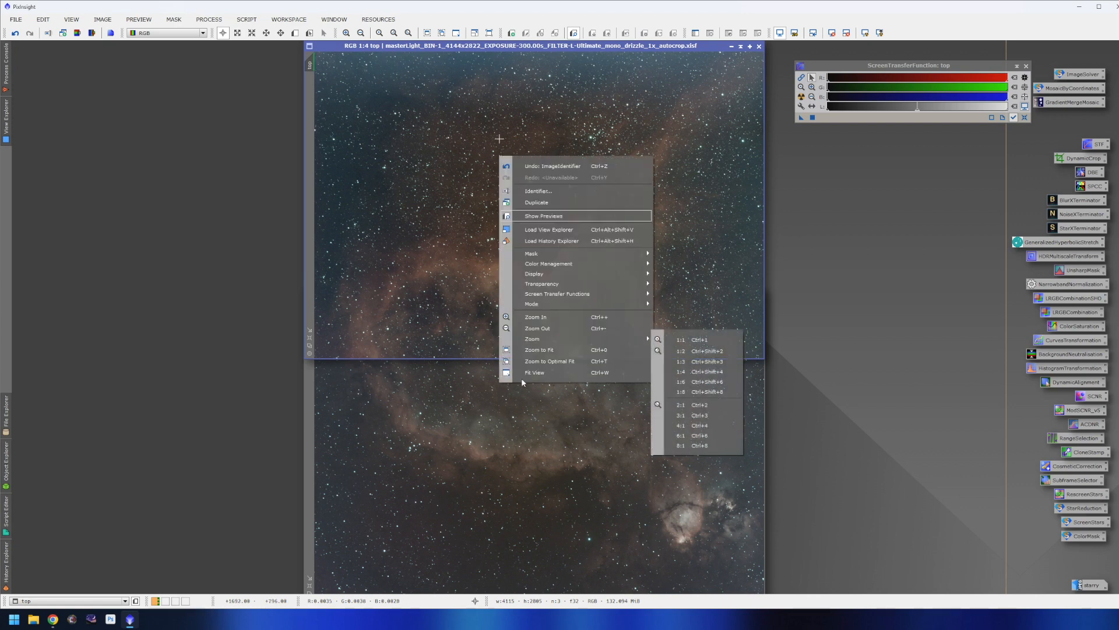
{"action": "left_click", "coordinate": [511, 422]}
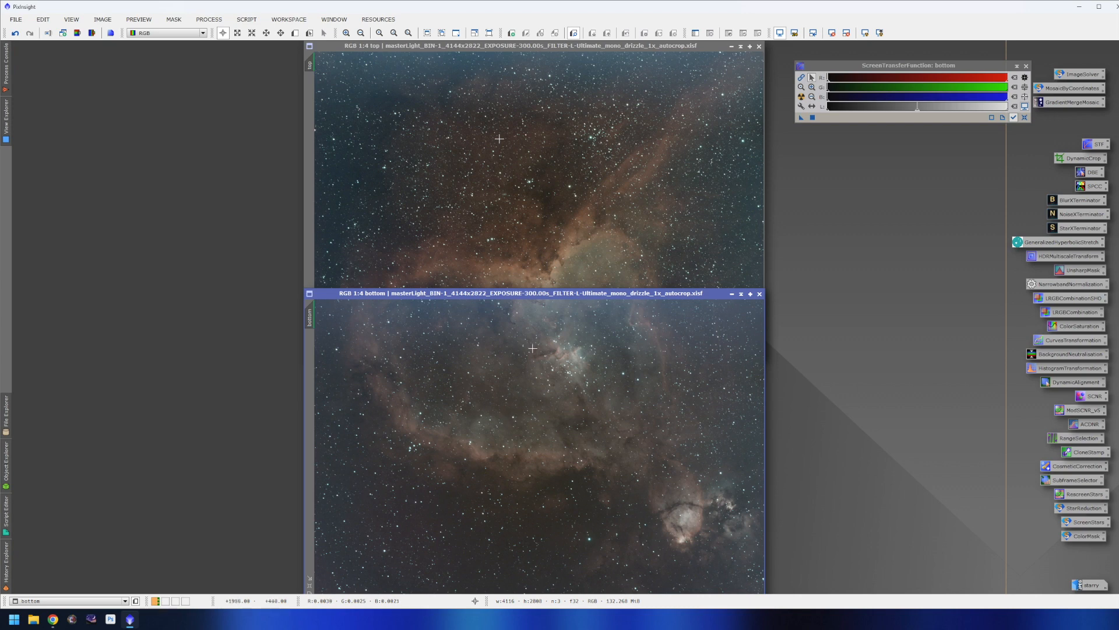
{"action": "left_click", "coordinate": [626, 283]}
{"action": "left_click", "coordinate": [656, 397]}
Step: Minimize the bottom image and move the top image's window lower in the workspace
{"action": "left_click", "coordinate": [731, 294]}
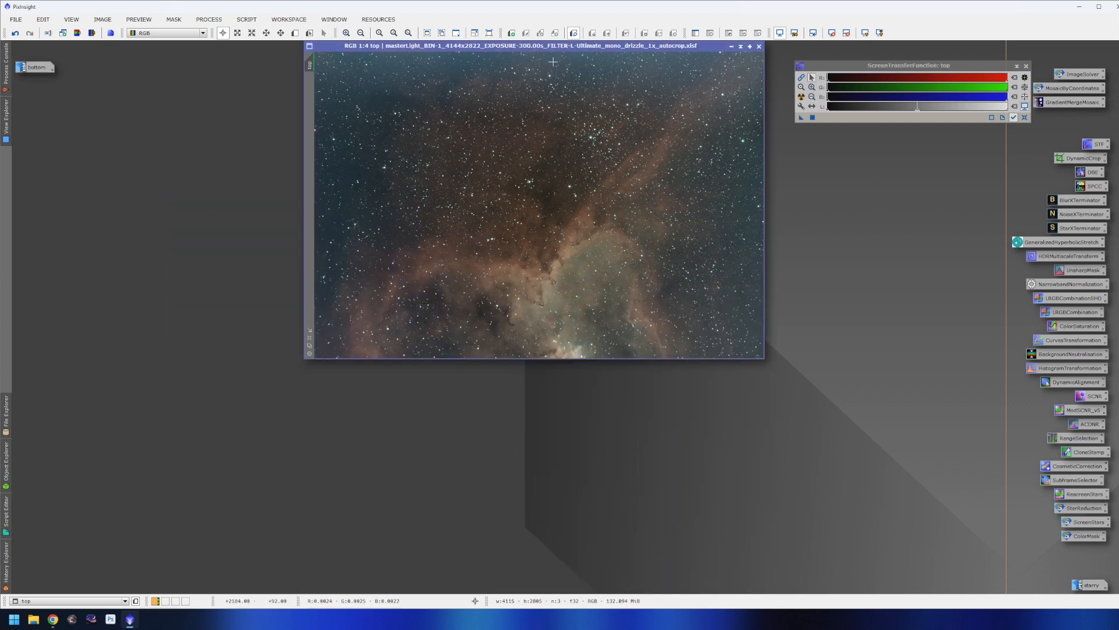
{"action": "left_click_drag", "start_coordinate": [548, 45], "coordinate": [536, 125]}
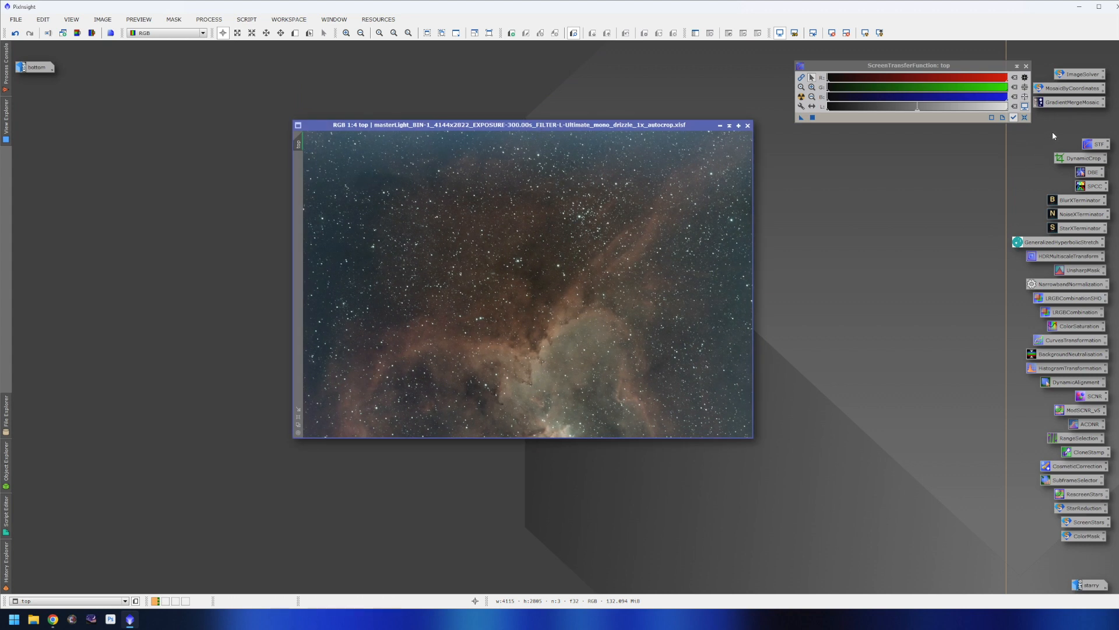
Step: Remove the stars from the top image with StarXTerminator, generating a separate star image
{"action": "left_click", "coordinate": [1092, 173]}
{"action": "double_click", "coordinate": [1079, 228]}
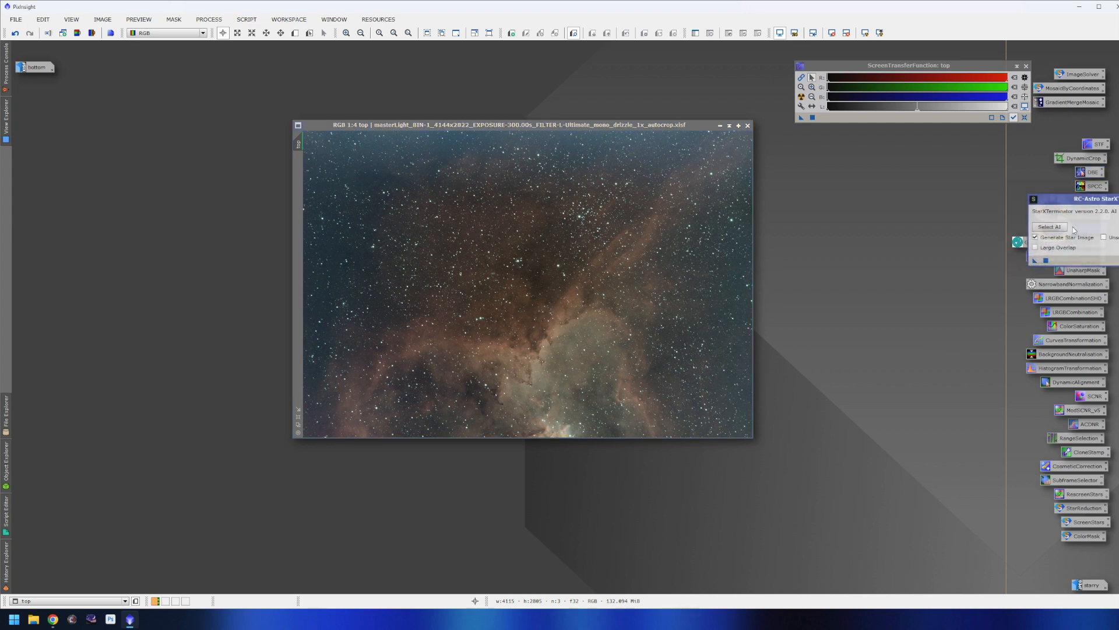
{"action": "left_click_drag", "start_coordinate": [1034, 260], "coordinate": [640, 265]}
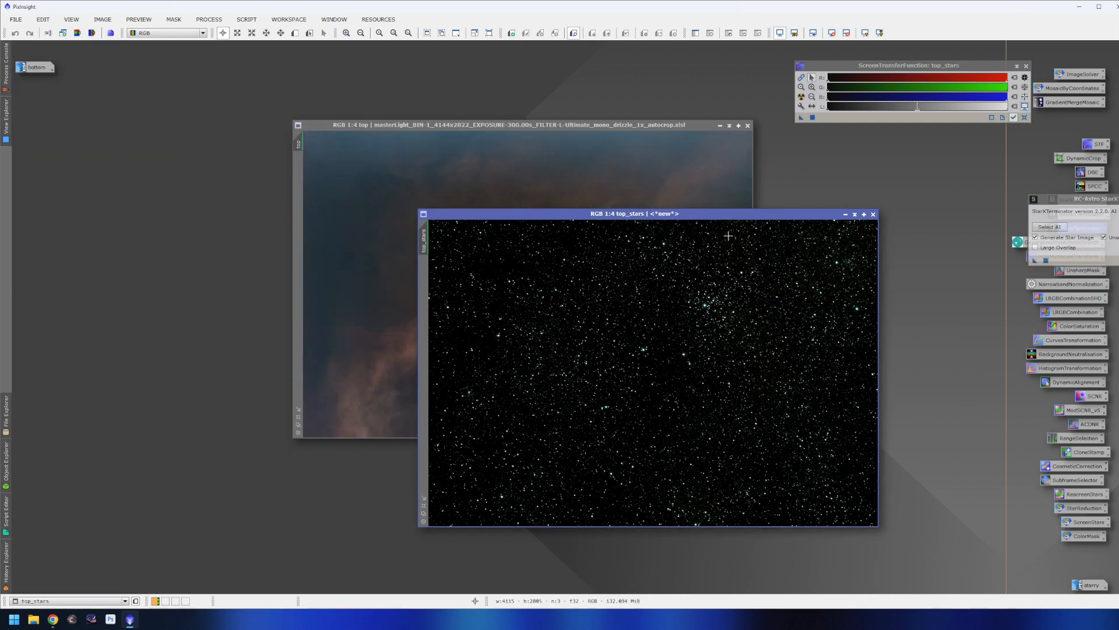
Step: Inspect the extracted star image, minimize it and set it aside, and reposition the starless top image
{"action": "scroll", "coordinate": [719, 294], "scroll_direction": "up", "scroll_amount": 3}
{"action": "scroll", "coordinate": [718, 294], "scroll_direction": "down", "scroll_amount": 3}
{"action": "left_click", "coordinate": [846, 214]}
{"action": "left_click_drag", "start_coordinate": [678, 381], "coordinate": [116, 306]}
{"action": "left_click_drag", "start_coordinate": [388, 131], "coordinate": [483, 150]}
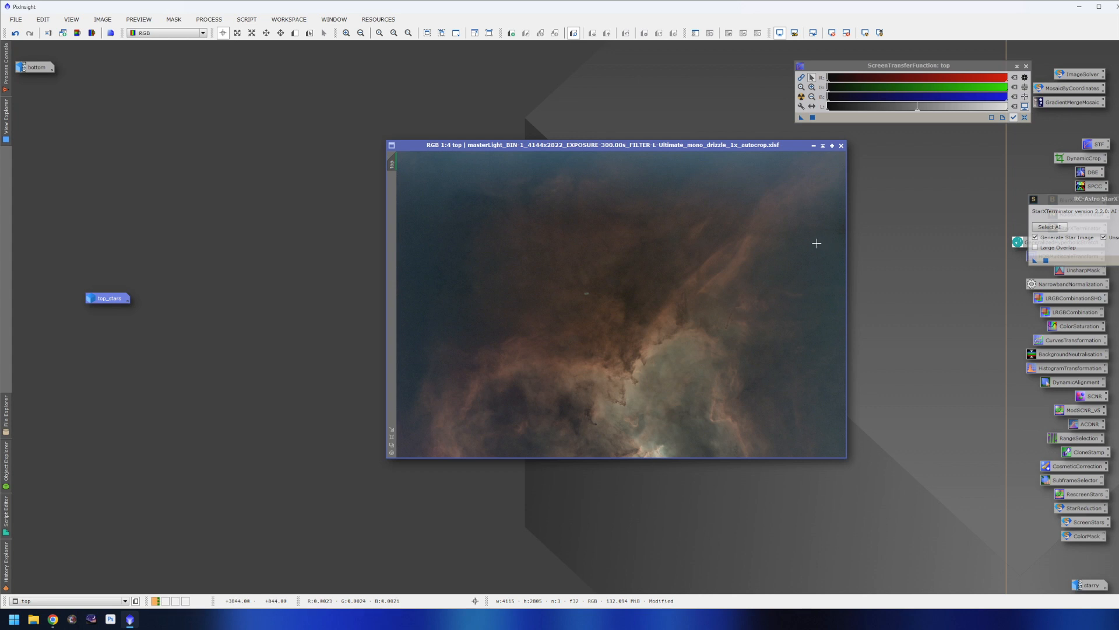
Step: Start DynamicBackgroundExtraction on the starless top image with a default sample radius of 25
{"action": "double_click", "coordinate": [1091, 172]}
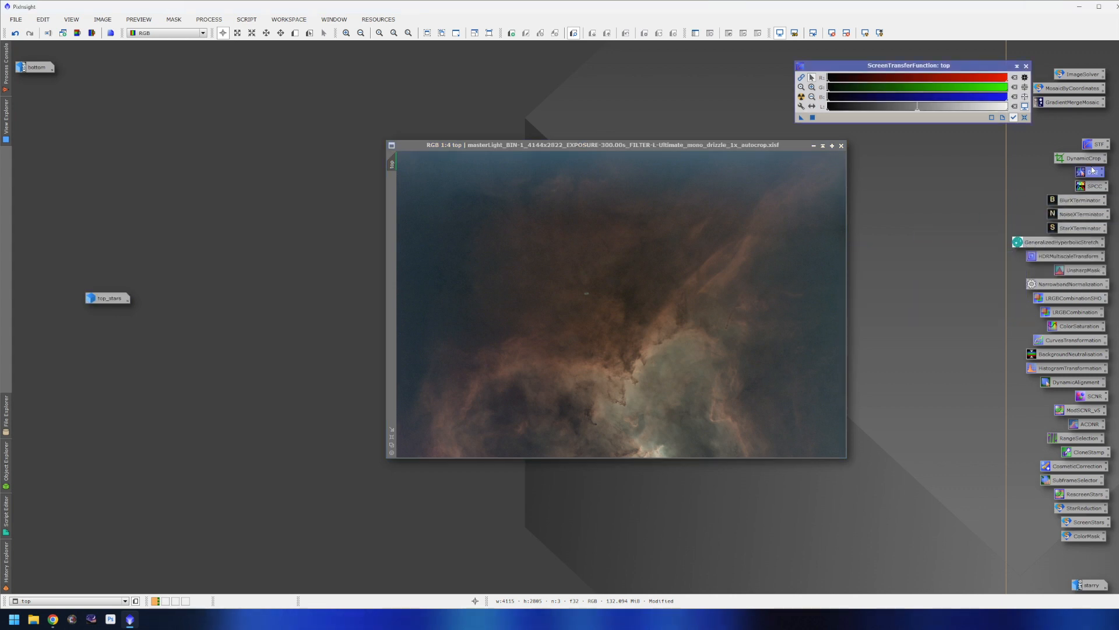
{"action": "left_click_drag", "start_coordinate": [769, 149], "coordinate": [759, 146]}
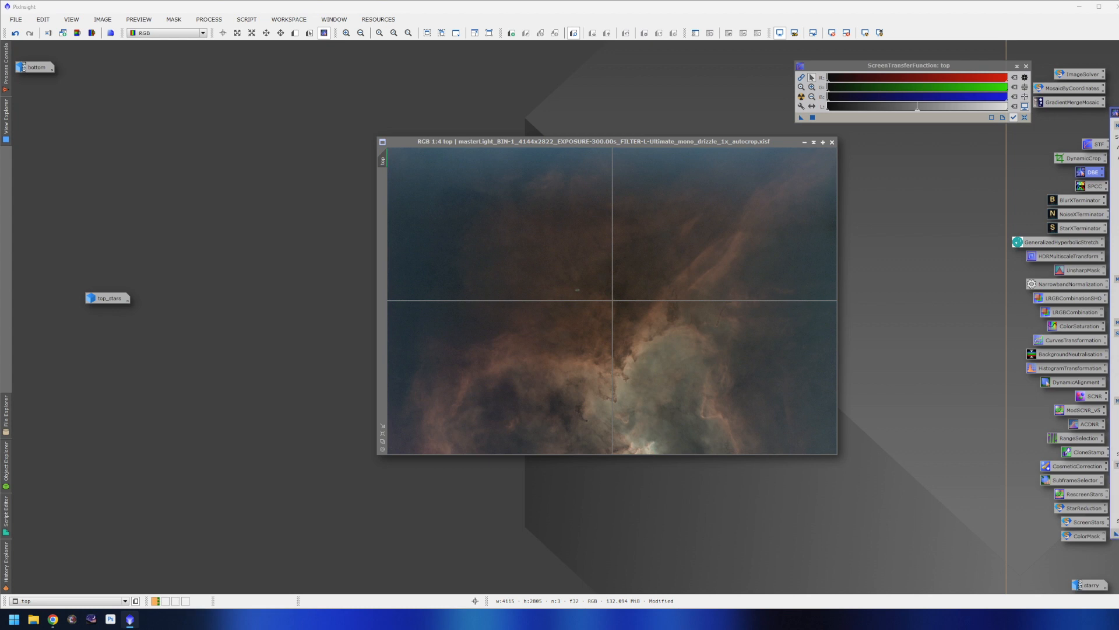
{"action": "left_click_drag", "start_coordinate": [1117, 112], "coordinate": [941, 139]}
{"action": "double_click", "coordinate": [969, 373]}
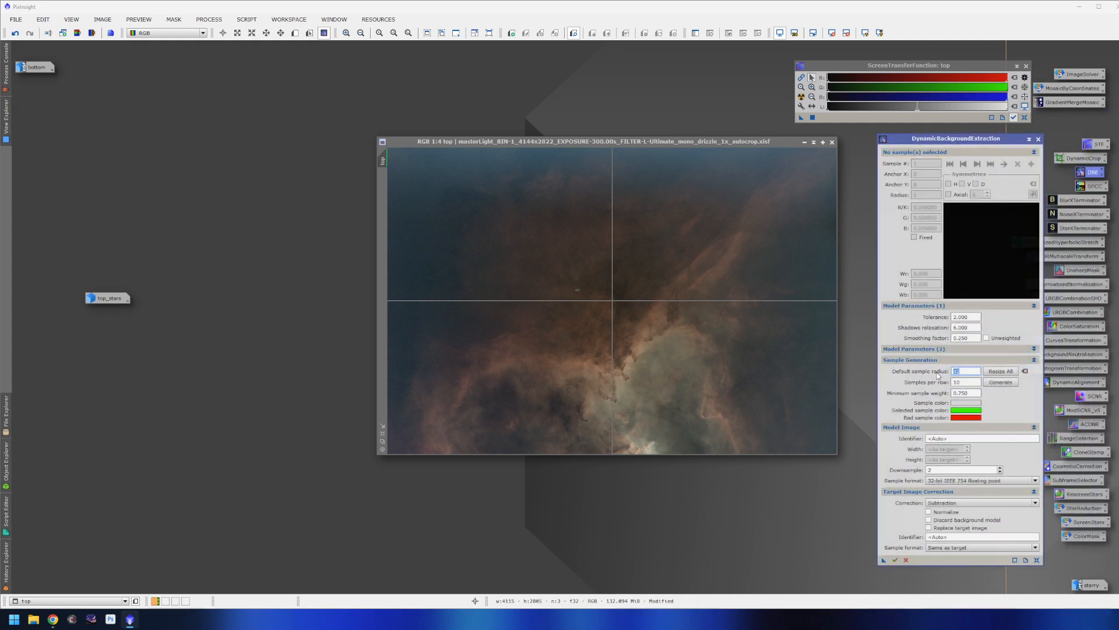
{"action": "type", "text": "25"}
{"action": "left_click", "coordinate": [996, 371]}
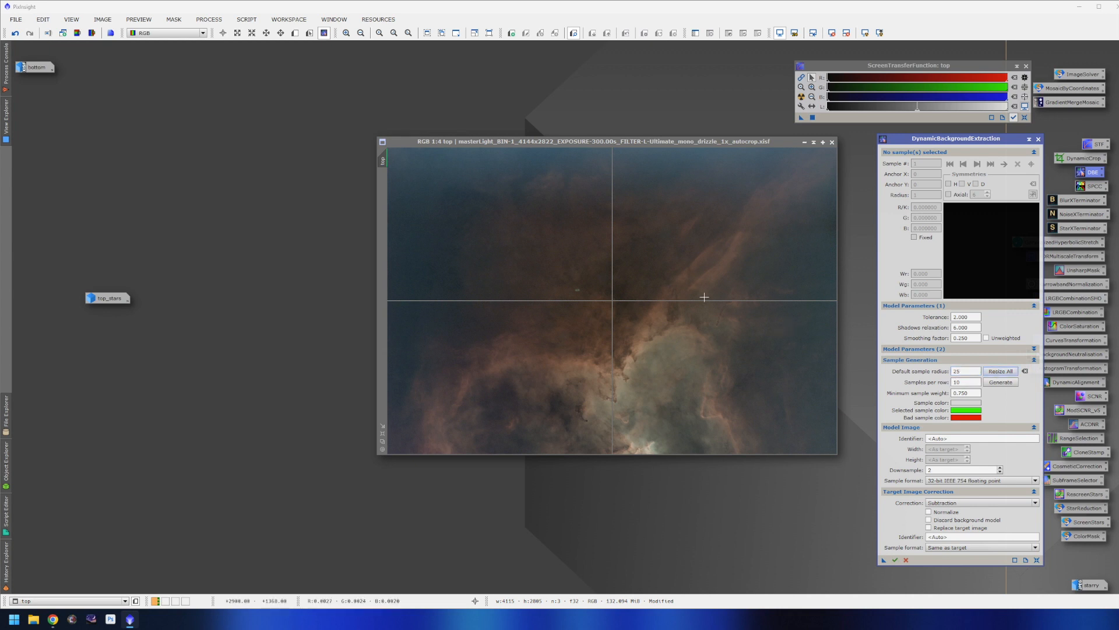
Step: Place 33 background samples along the left, upper and right margins of the top image, avoiding the bright nebula
{"action": "left_click", "coordinate": [397, 156]}
{"action": "left_click", "coordinate": [431, 156]}
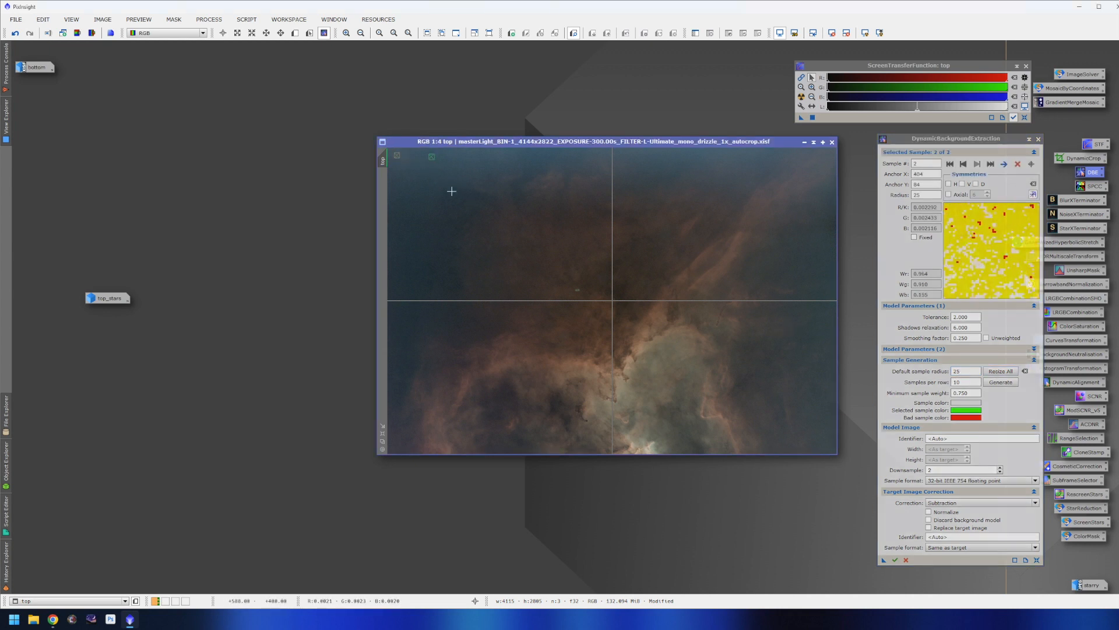
{"action": "left_click", "coordinate": [454, 196]}
{"action": "left_click", "coordinate": [459, 180]}
{"action": "left_click", "coordinate": [441, 232]}
{"action": "left_click", "coordinate": [430, 270]}
{"action": "left_click", "coordinate": [453, 318]}
{"action": "left_click", "coordinate": [409, 321]}
{"action": "left_click", "coordinate": [396, 347]}
{"action": "left_click", "coordinate": [398, 387]}
{"action": "left_click", "coordinate": [394, 295]}
{"action": "left_click", "coordinate": [413, 279]}
{"action": "left_click", "coordinate": [392, 251]}
{"action": "left_click", "coordinate": [414, 232]}
{"action": "left_click", "coordinate": [390, 211]}
{"action": "left_click", "coordinate": [393, 188]}
{"action": "left_click", "coordinate": [417, 188]}
{"action": "left_click", "coordinate": [542, 155]}
{"action": "left_click", "coordinate": [529, 169]}
{"action": "left_click", "coordinate": [658, 179]}
{"action": "left_click", "coordinate": [765, 157]}
{"action": "left_click", "coordinate": [693, 153]}
{"action": "left_click", "coordinate": [674, 154]}
{"action": "left_click", "coordinate": [643, 153]}
{"action": "left_click", "coordinate": [833, 206]}
{"action": "left_click", "coordinate": [832, 243]}
{"action": "left_click", "coordinate": [810, 264]}
{"action": "left_click", "coordinate": [831, 276]}
{"action": "left_click", "coordinate": [823, 307]}
{"action": "left_click", "coordinate": [809, 336]}
{"action": "left_click", "coordinate": [834, 381]}
{"action": "left_click", "coordinate": [830, 416]}
{"action": "left_click", "coordinate": [834, 444]}
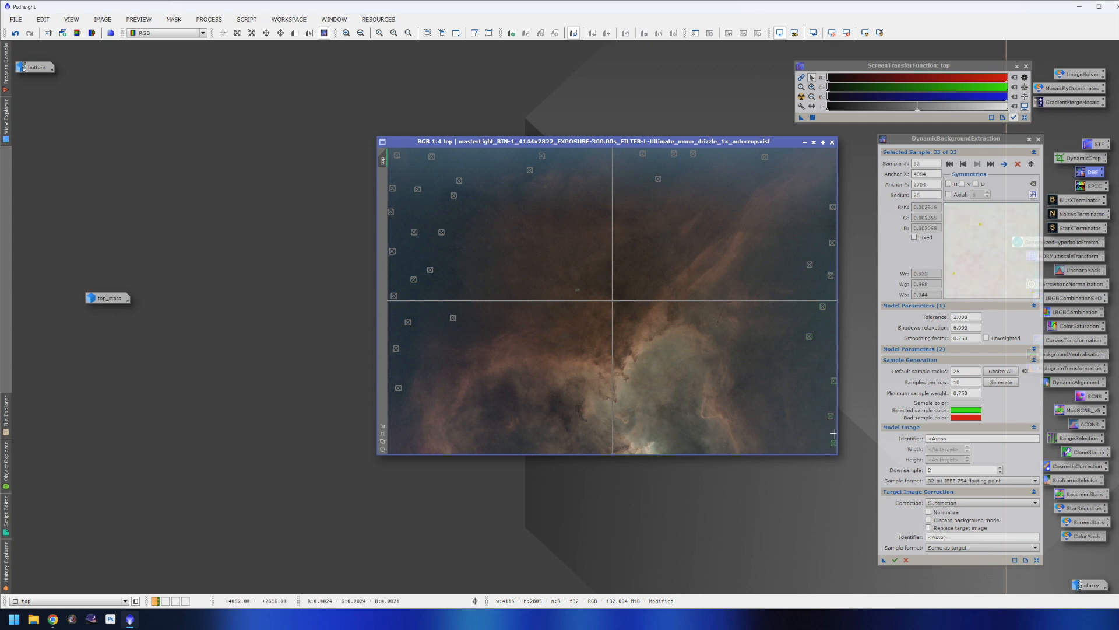
Step: Select the sample just right of centre on the upper edge and try a model tolerance of 5
{"action": "left_click", "coordinate": [673, 154]}
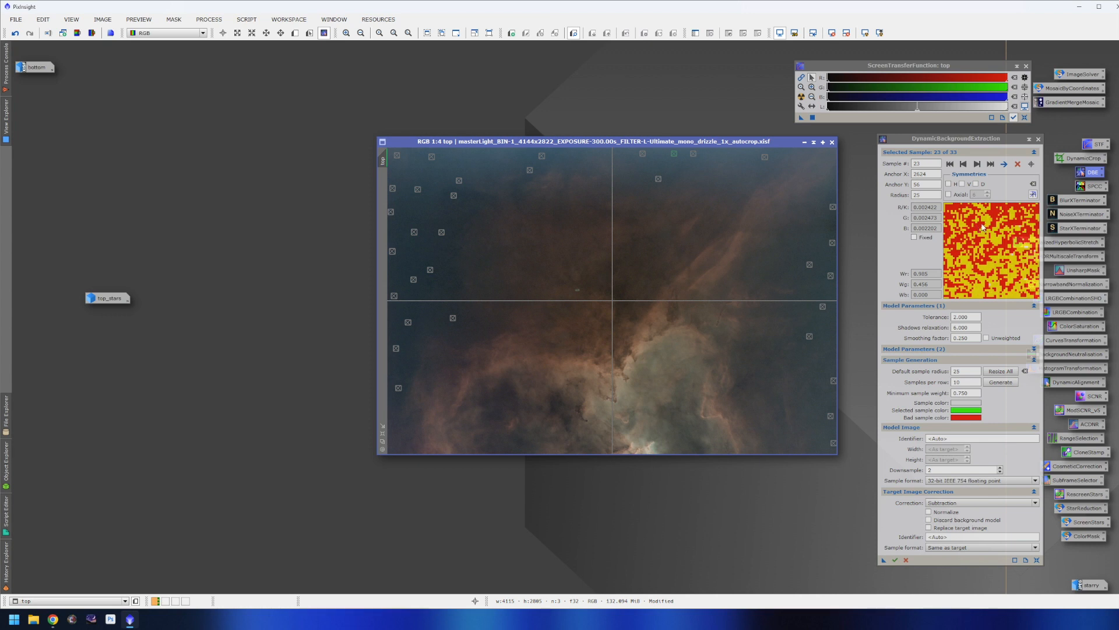
{"action": "double_click", "coordinate": [968, 319]}
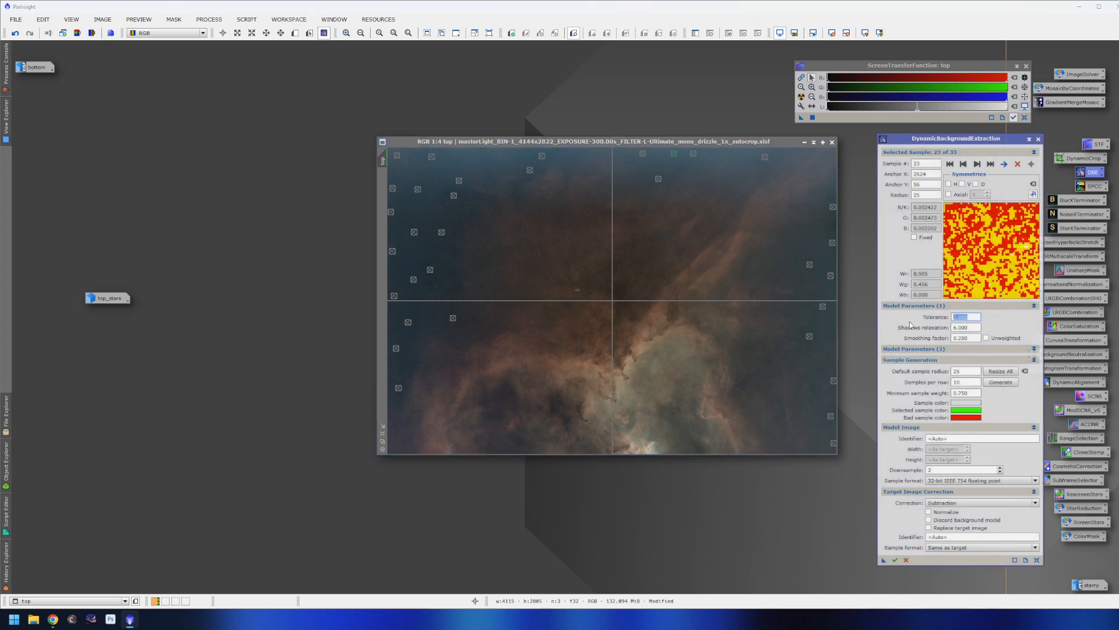
{"action": "type", "text": "5"}
{"action": "key", "text": "Tab"}
Step: Try a model tolerance of 3 and a tolerance of 4 while checking the selected sample
{"action": "left_click_drag", "start_coordinate": [957, 317], "coordinate": [936, 321]}
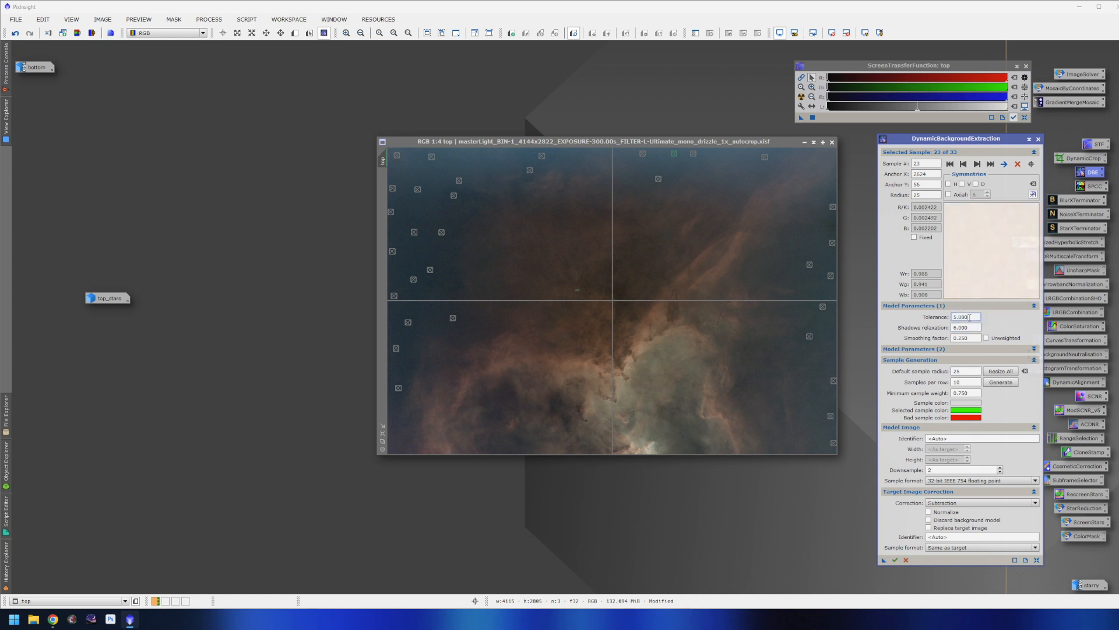
{"action": "key", "text": "ctrl+a"}
{"action": "type", "text": "3"}
{"action": "key", "text": "Tab"}
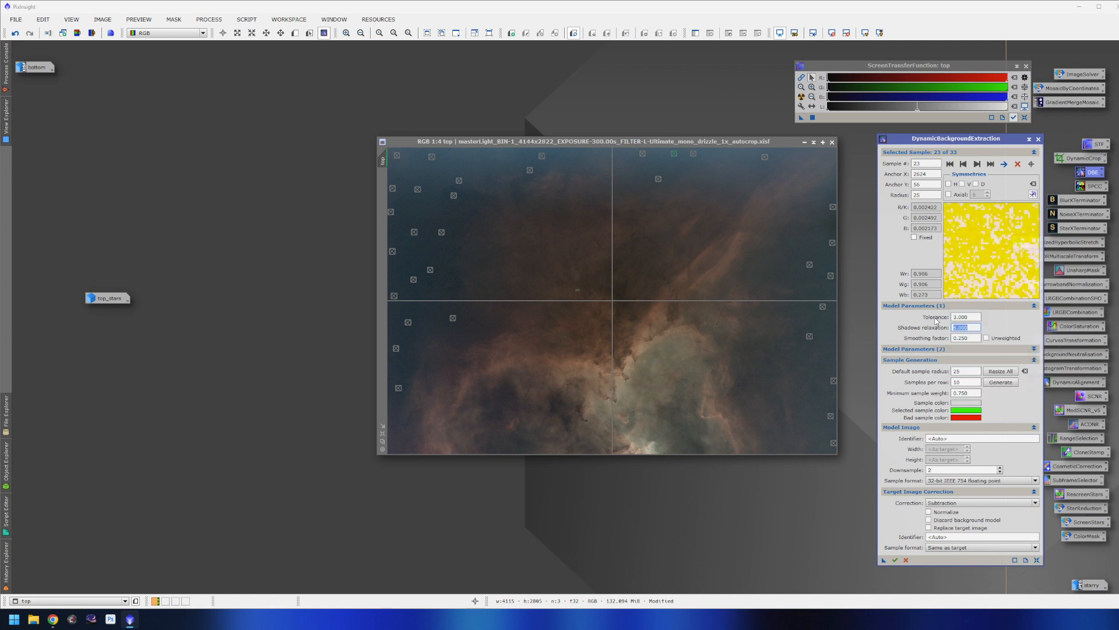
{"action": "key", "text": "shift+Tab"}
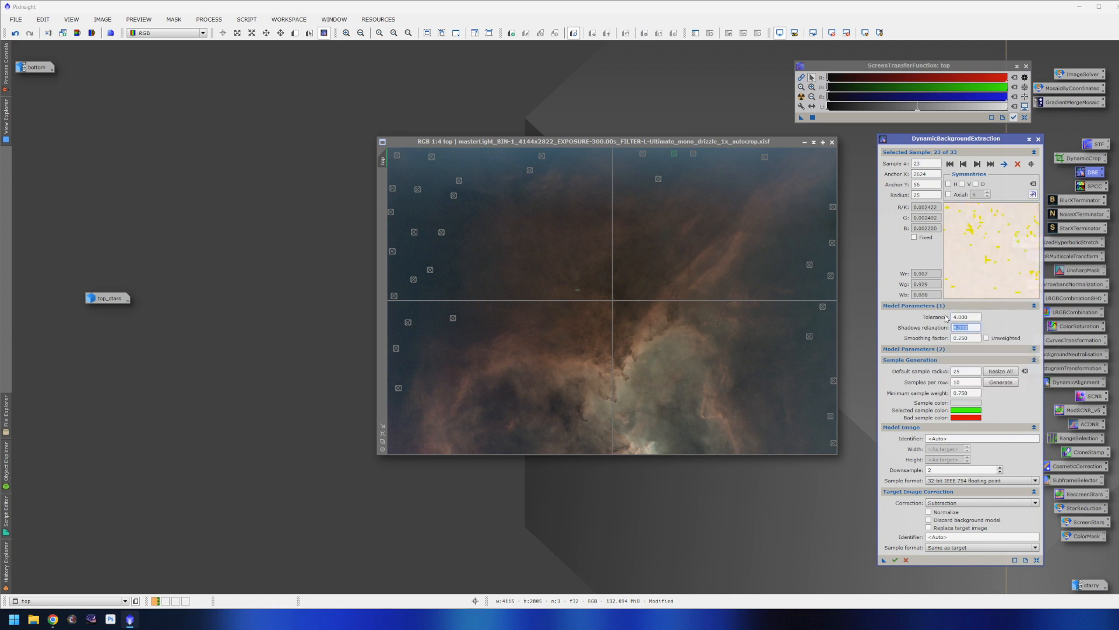
Step: Reveal the second group of model parameters and set the background model's tolerance to 4.5
{"action": "left_click", "coordinate": [971, 306]}
{"action": "left_click", "coordinate": [972, 318]}
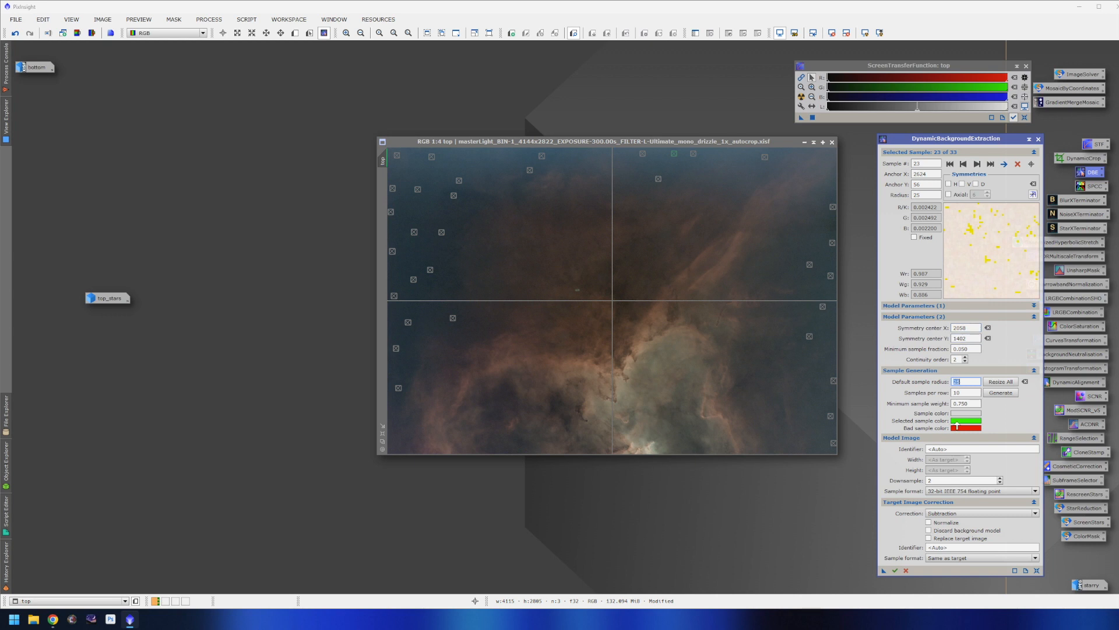
{"action": "left_click", "coordinate": [949, 307]}
{"action": "left_click_drag", "start_coordinate": [968, 318], "coordinate": [960, 316]}
{"action": "type", "text": "5"}
{"action": "key", "text": "Tab"}
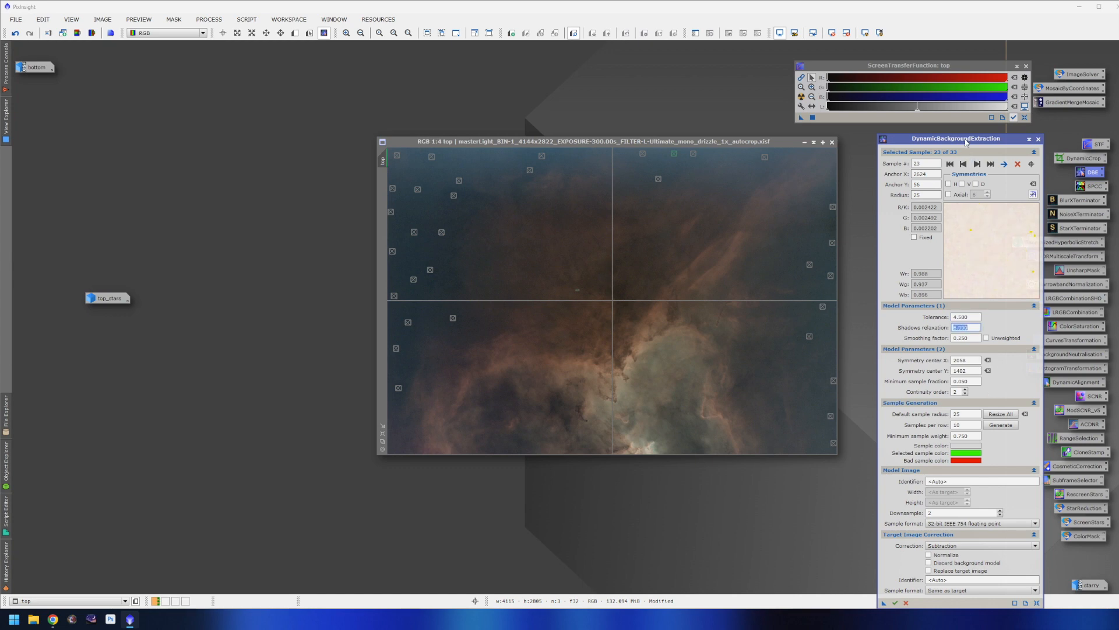
Step: Turn on normalization for the subtraction correction and run the background extraction on the top image
{"action": "left_click_drag", "start_coordinate": [967, 140], "coordinate": [964, 105]}
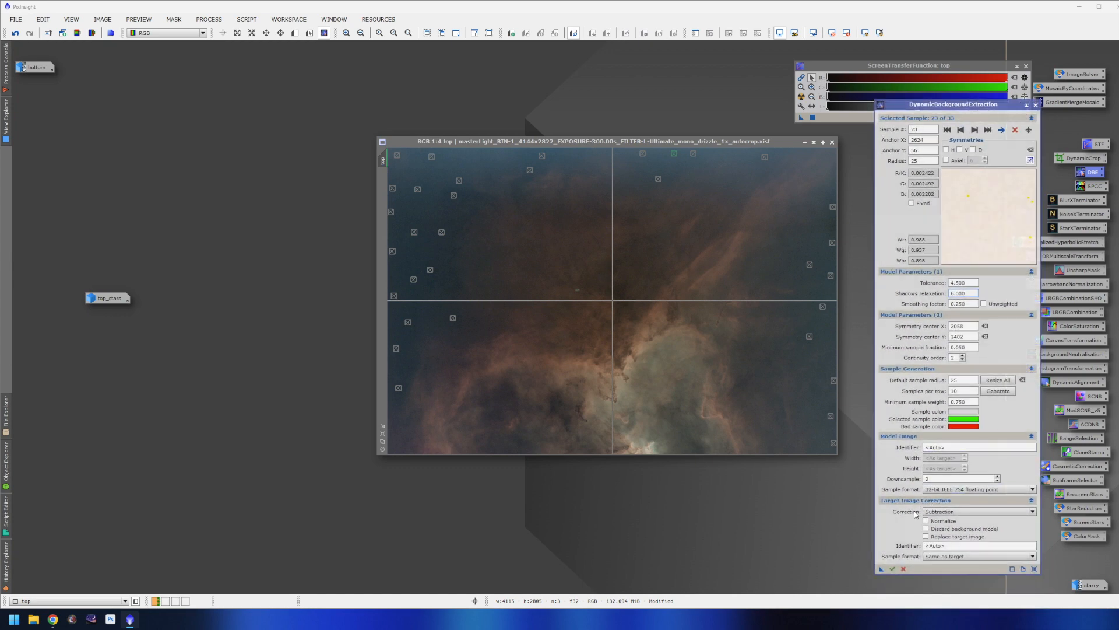
{"action": "left_click", "coordinate": [936, 520]}
{"action": "left_click", "coordinate": [893, 569]}
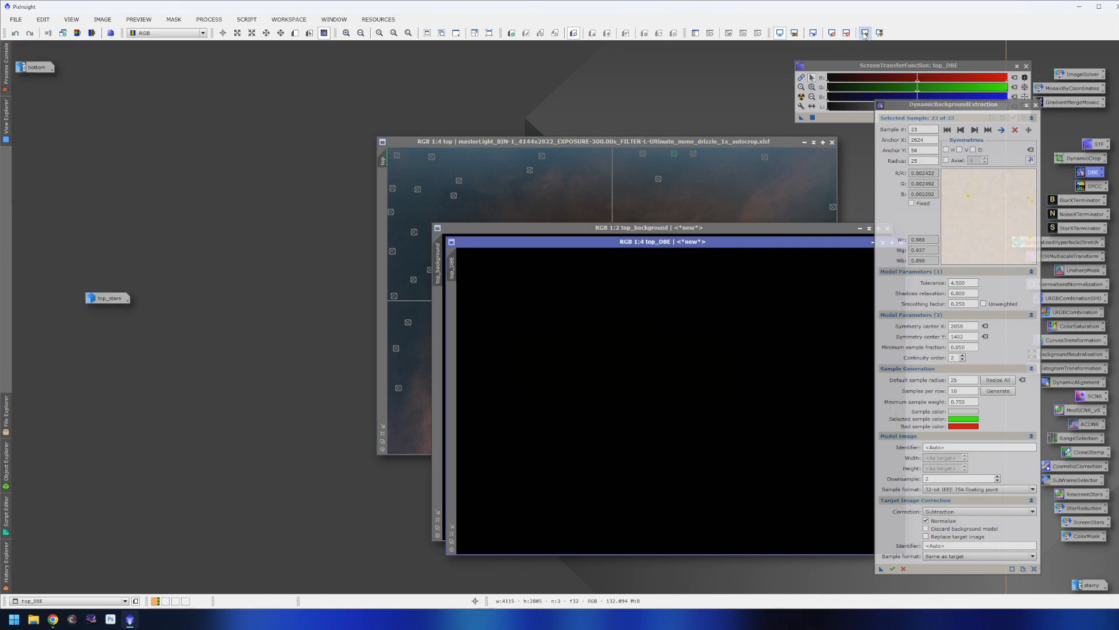
Step: Auto-stretch the extracted background model, inspect its gradient pattern, and close it
{"action": "left_click_drag", "start_coordinate": [779, 245], "coordinate": [603, 234]}
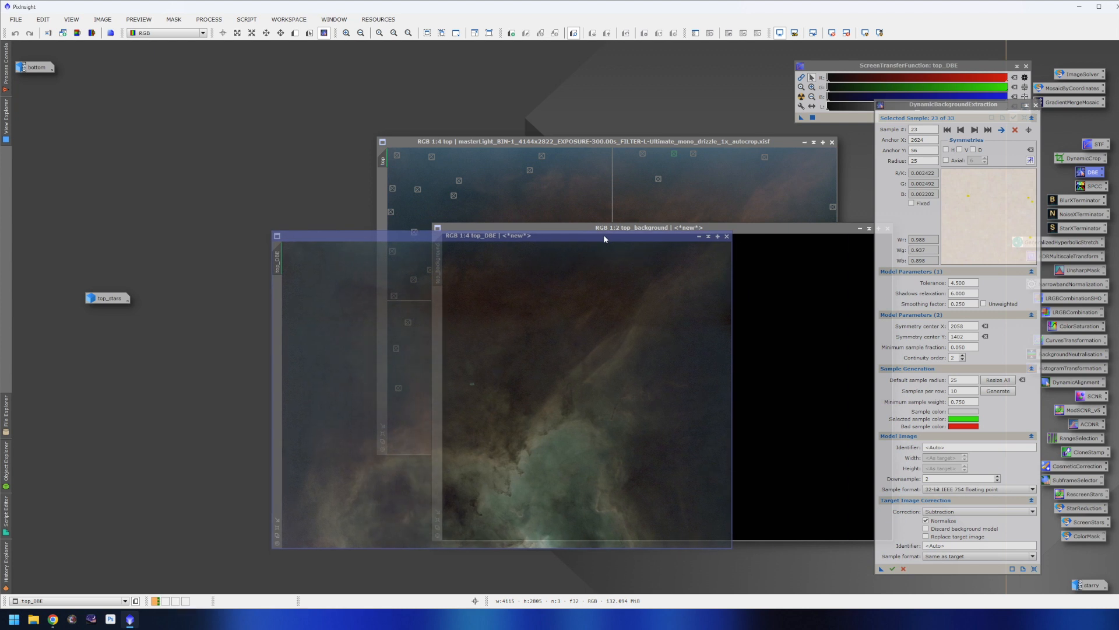
{"action": "left_click_drag", "start_coordinate": [714, 226], "coordinate": [573, 149]}
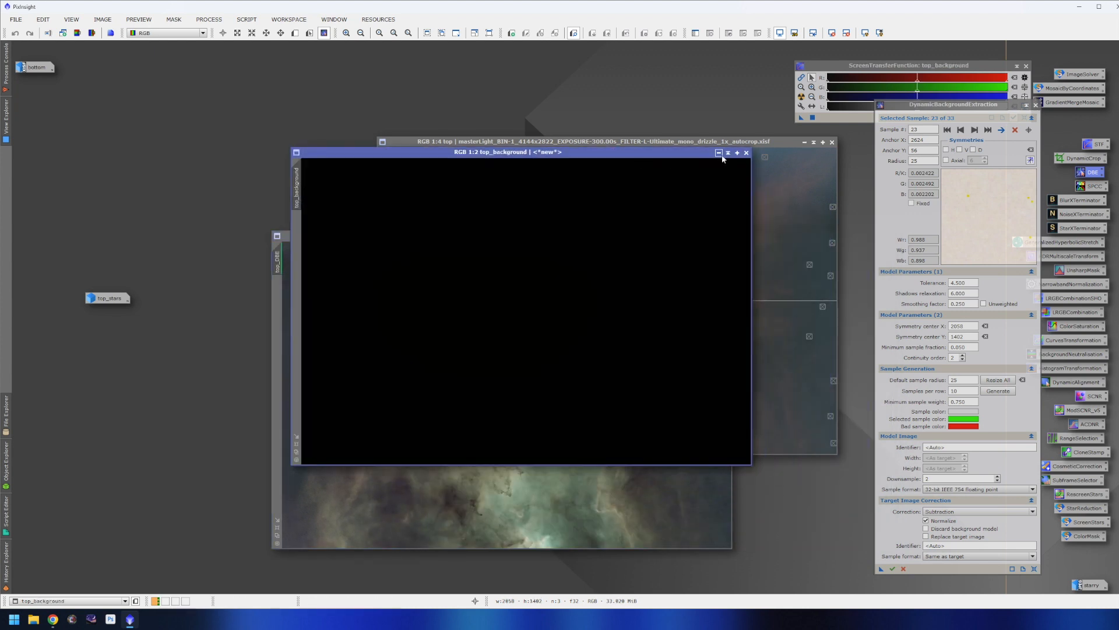
{"action": "left_click", "coordinate": [865, 33]}
{"action": "left_click_drag", "start_coordinate": [666, 154], "coordinate": [684, 167]}
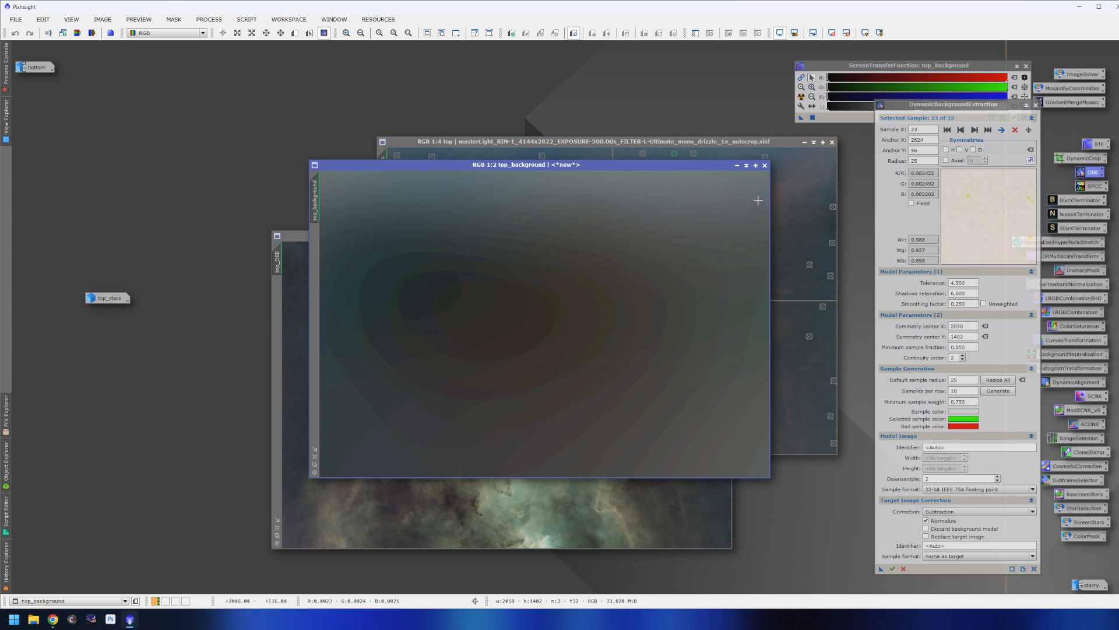
{"action": "left_click_drag", "start_coordinate": [717, 165], "coordinate": [737, 156]}
{"action": "left_click", "coordinate": [784, 156]}
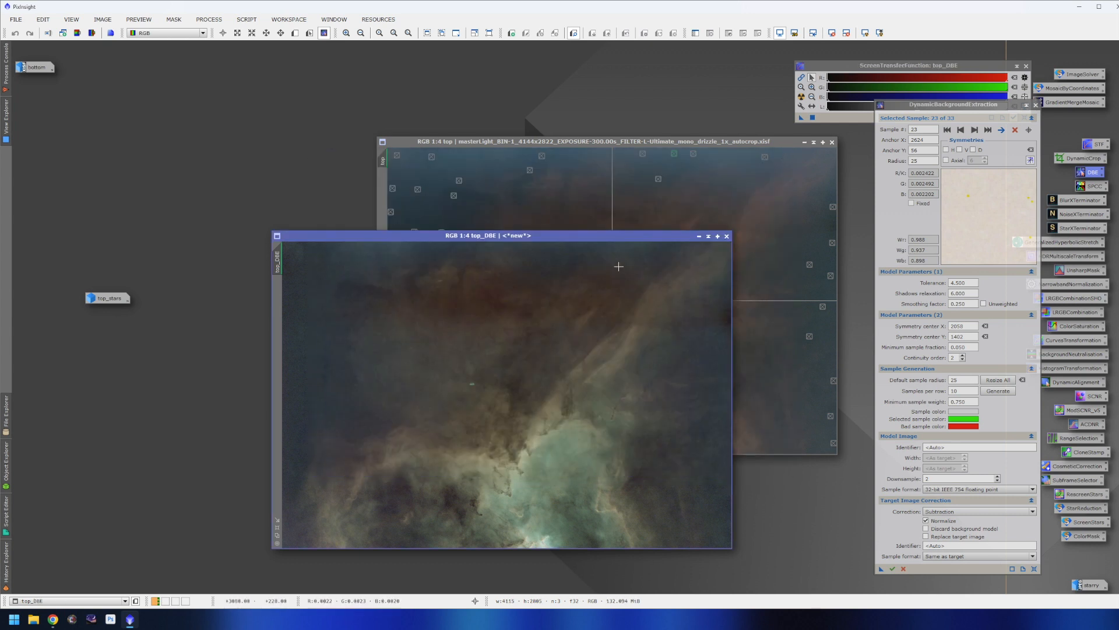
Step: Arrange the corrected image beside the original top image to compare them
{"action": "left_click_drag", "start_coordinate": [612, 235], "coordinate": [665, 210]}
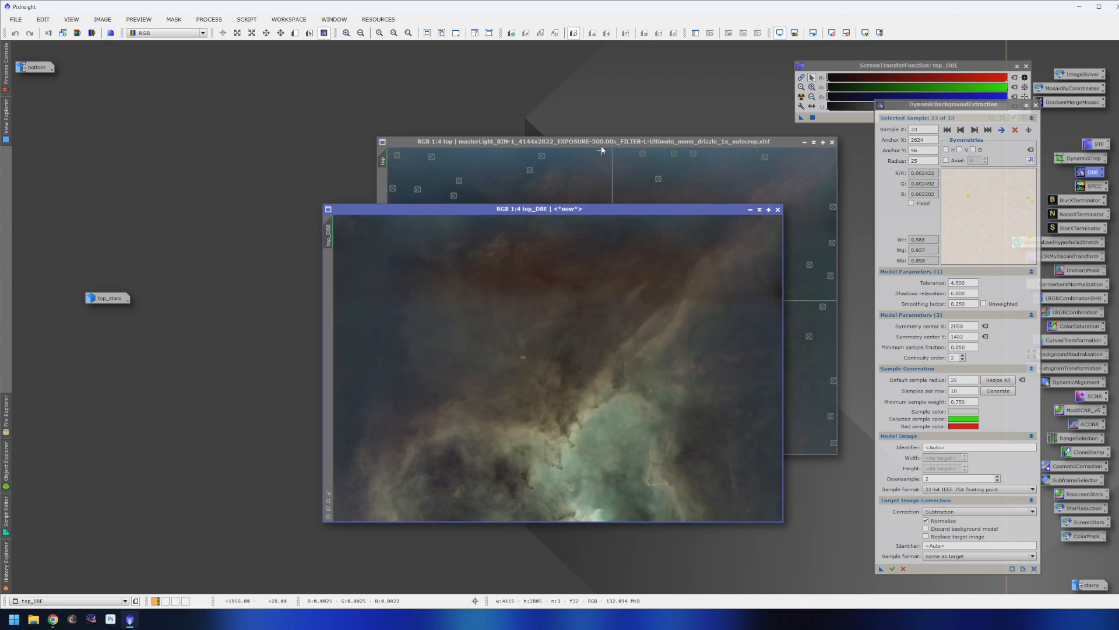
{"action": "left_click_drag", "start_coordinate": [600, 142], "coordinate": [313, 112]}
{"action": "left_click_drag", "start_coordinate": [585, 211], "coordinate": [685, 163]}
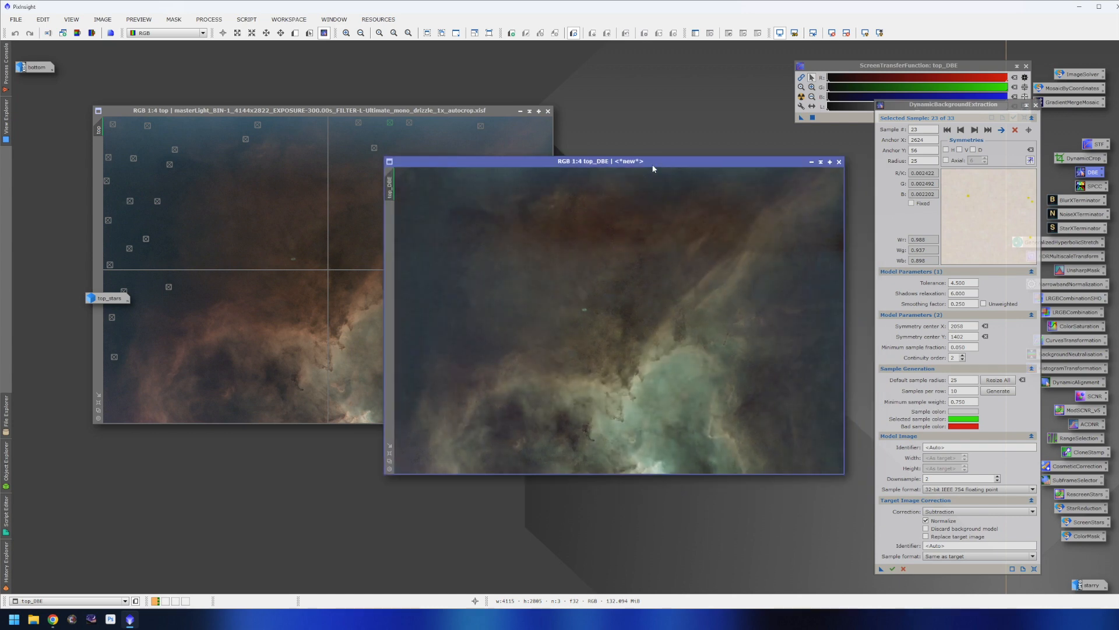
{"action": "left_click_drag", "start_coordinate": [912, 106], "coordinate": [988, 72]}
{"action": "left_click_drag", "start_coordinate": [717, 168], "coordinate": [822, 207]}
Step: Add three background samples across the upper-left part of the original top image and one near its centre
{"action": "left_click", "coordinate": [450, 112]}
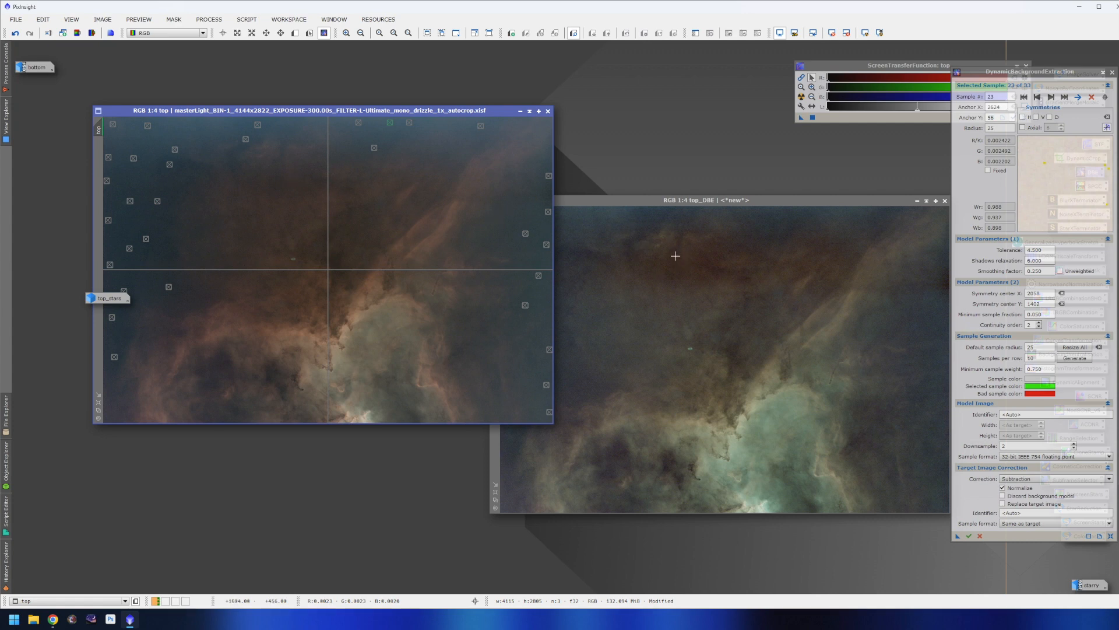
{"action": "left_click", "coordinate": [277, 164]}
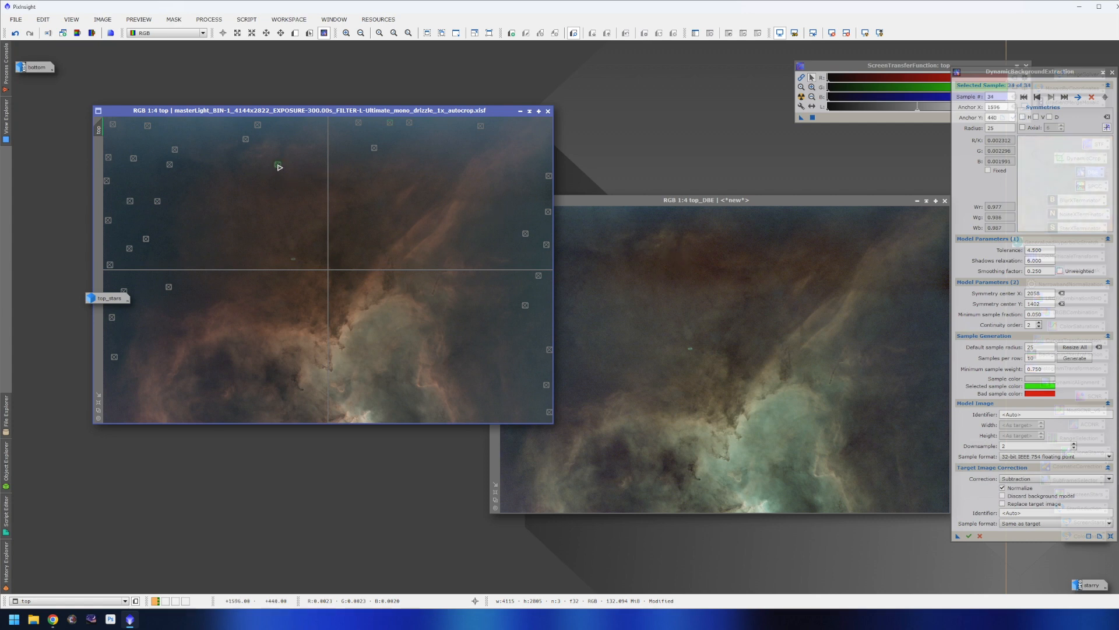
{"action": "left_click", "coordinate": [233, 164]}
{"action": "left_click", "coordinate": [195, 169]}
{"action": "scroll", "coordinate": [334, 257], "scroll_direction": "up", "scroll_amount": 4}
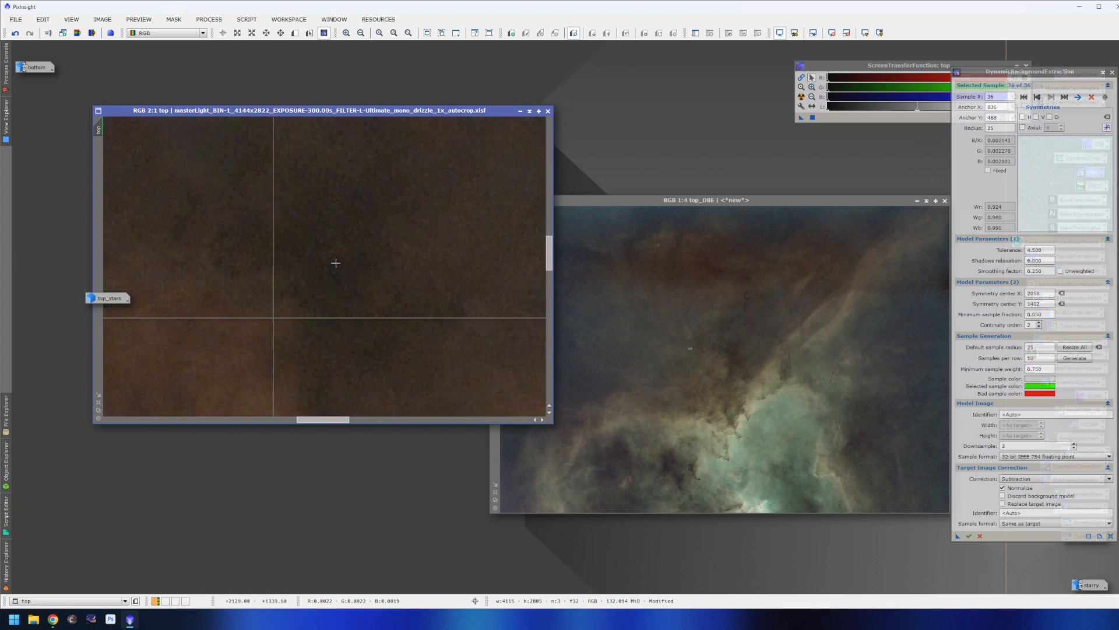
{"action": "left_click", "coordinate": [345, 271]}
{"action": "scroll", "coordinate": [345, 270], "scroll_direction": "down", "scroll_amount": 4}
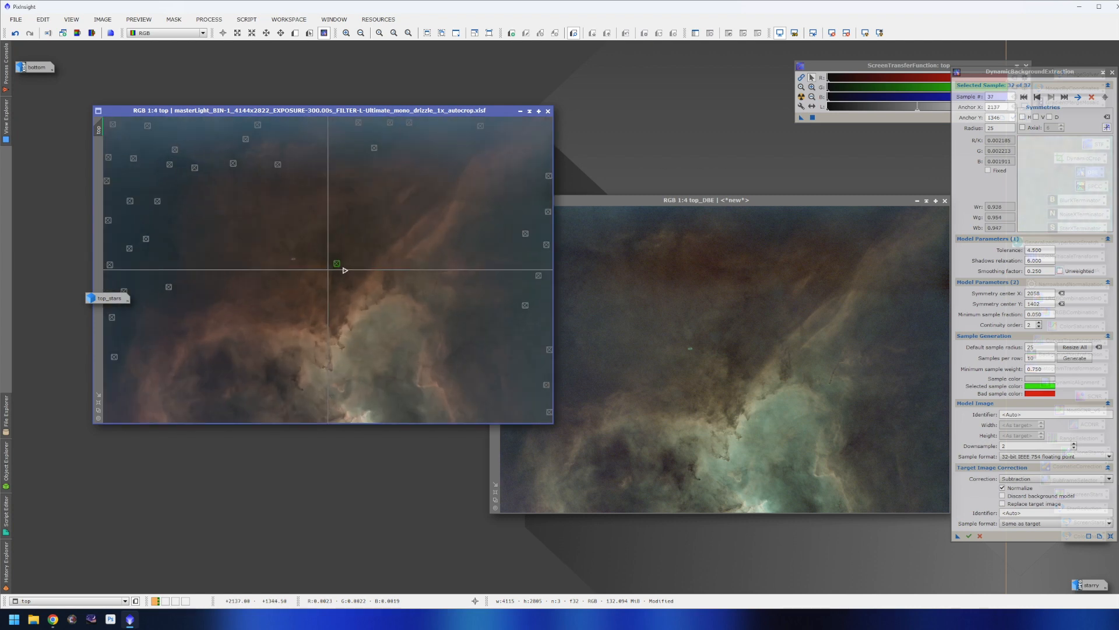
Step: Rerun the background extraction with the added samples and inspect the auto-stretched background model before closing it
{"action": "left_click", "coordinate": [969, 536]}
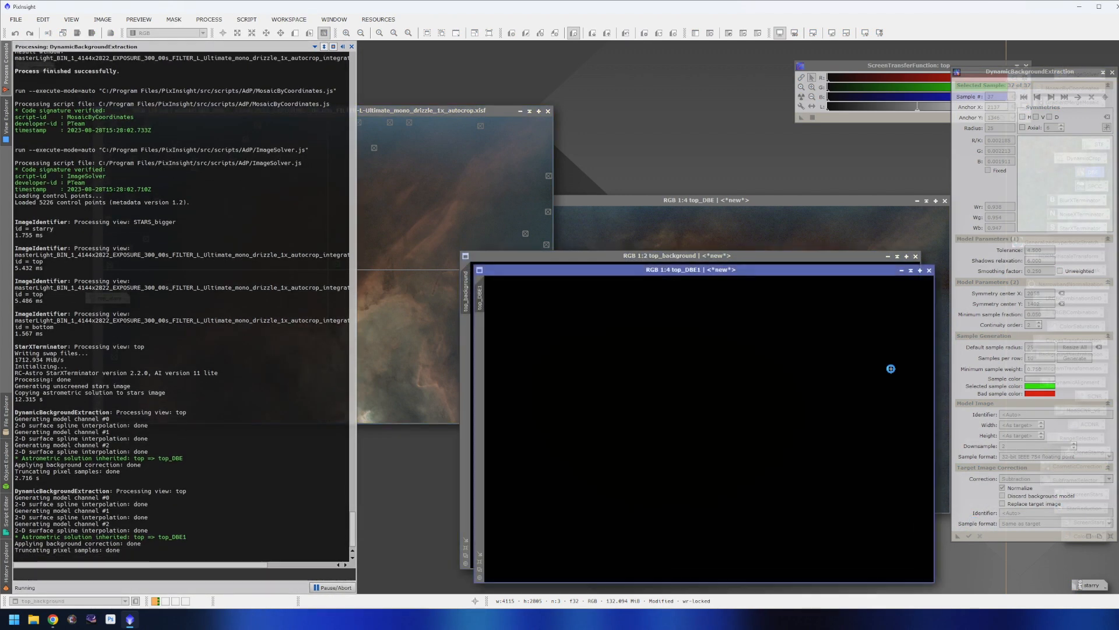
{"action": "left_click", "coordinate": [865, 32]}
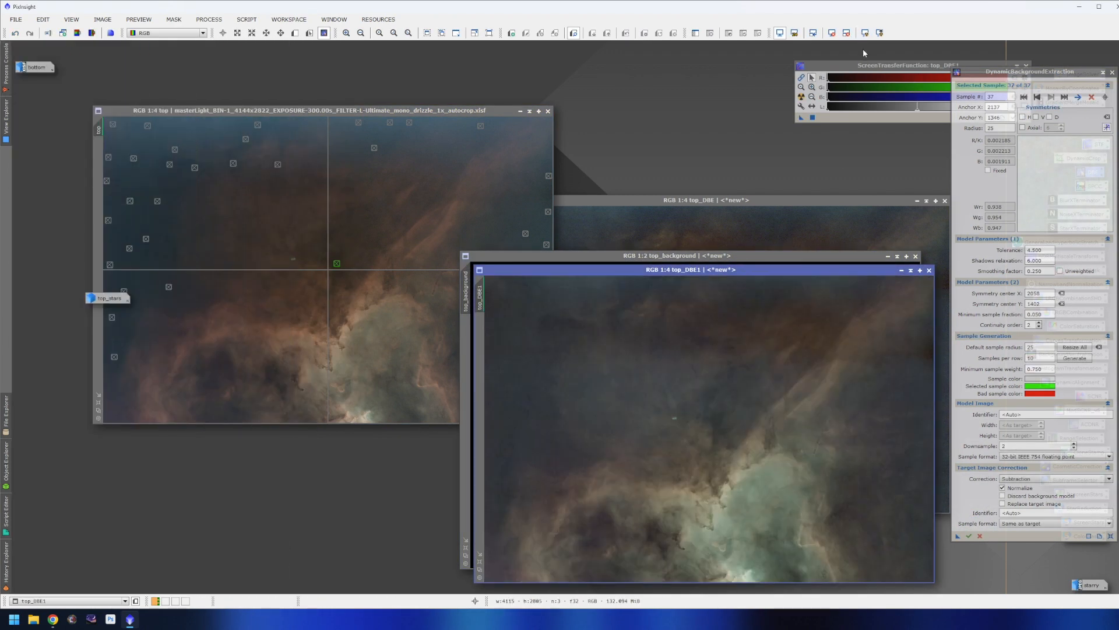
{"action": "left_click_drag", "start_coordinate": [740, 270], "coordinate": [410, 118]}
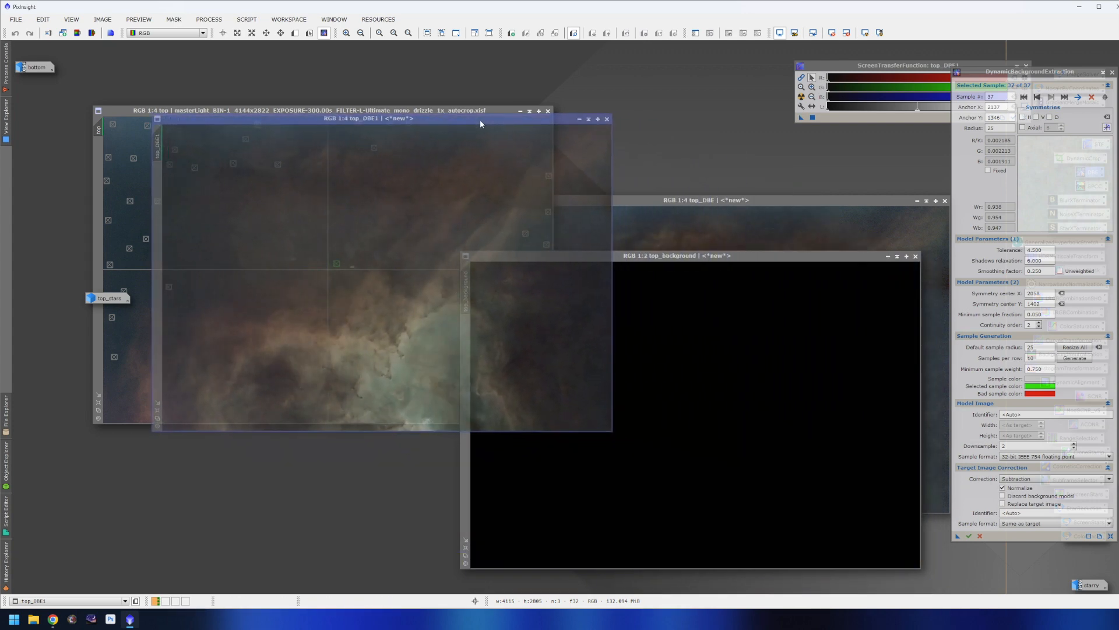
{"action": "left_click", "coordinate": [915, 261]}
{"action": "key", "text": "ctrl+a"}
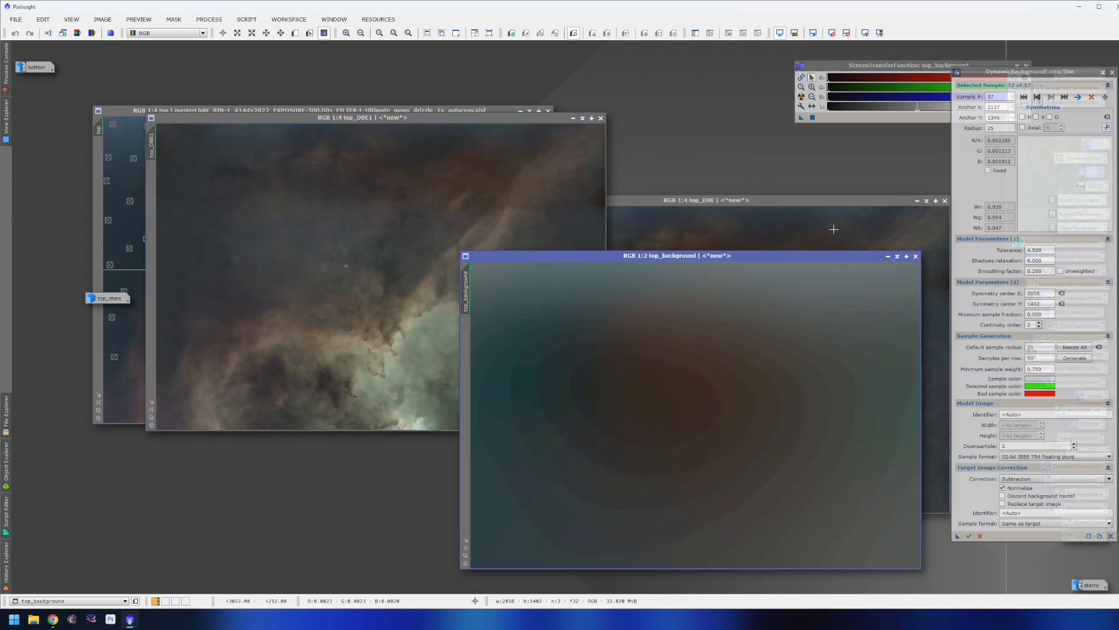
{"action": "left_click", "coordinate": [915, 256]}
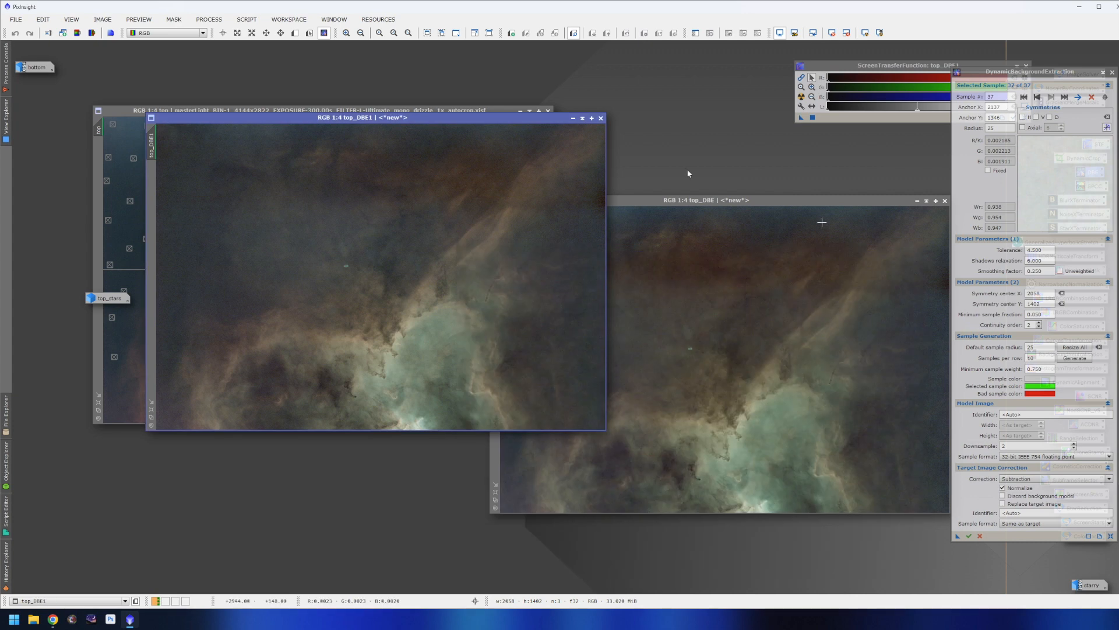
Step: Compare the two corrected images side by side and discard the first one, keeping the newer result beside the original
{"action": "left_click_drag", "start_coordinate": [472, 118], "coordinate": [405, 171]}
{"action": "left_click_drag", "start_coordinate": [618, 204], "coordinate": [608, 186]}
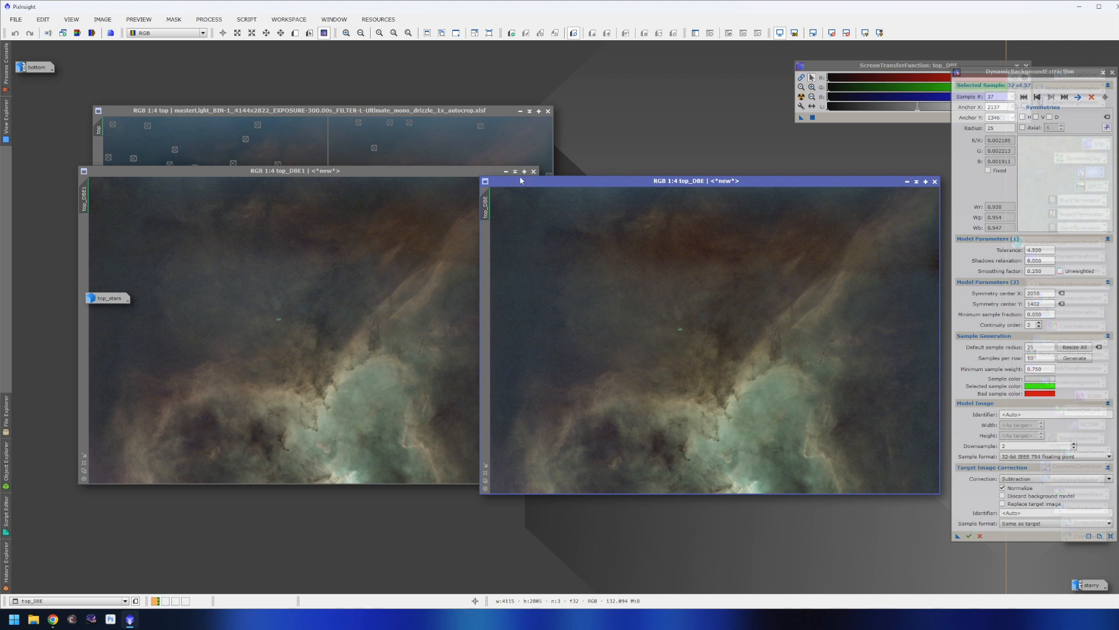
{"action": "left_click_drag", "start_coordinate": [468, 171], "coordinate": [457, 173]}
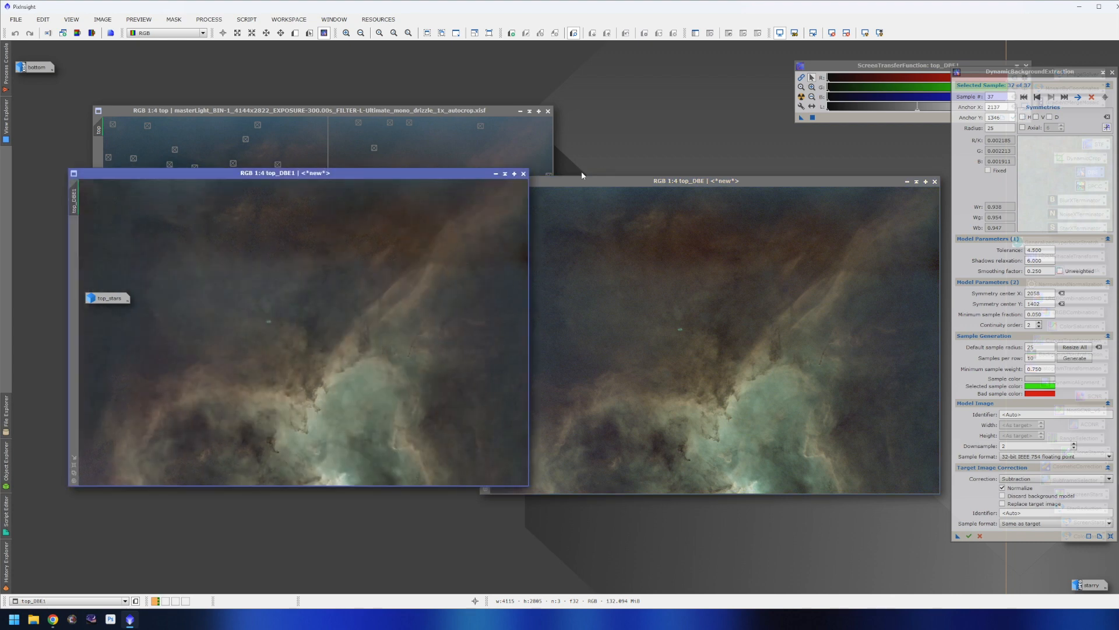
{"action": "left_click", "coordinate": [935, 181]}
{"action": "left_click_drag", "start_coordinate": [453, 173], "coordinate": [829, 172]}
Step: Add six background samples along the upper edge of the original top image, left of its centre
{"action": "left_click", "coordinate": [256, 138]}
{"action": "left_click", "coordinate": [251, 131]}
{"action": "left_click", "coordinate": [242, 124]}
{"action": "left_click", "coordinate": [225, 124]}
{"action": "left_click", "coordinate": [206, 124]}
{"action": "left_click", "coordinate": [182, 124]}
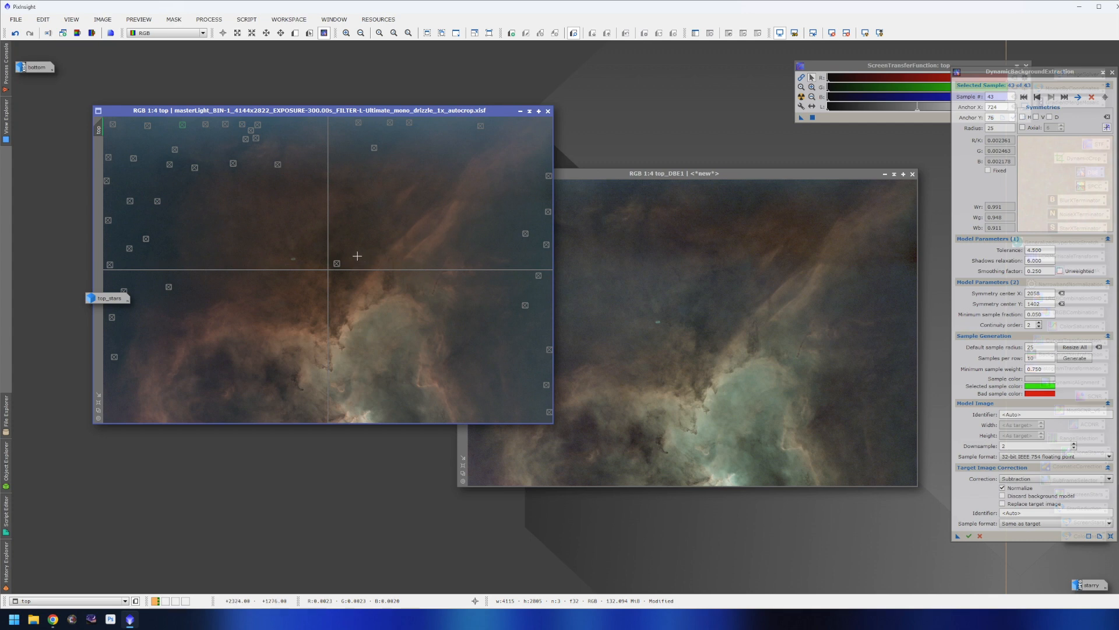
Step: Add one background sample just above the image centre and three along the upper part of the right edge
{"action": "scroll", "coordinate": [325, 238], "scroll_direction": "up", "scroll_amount": 4}
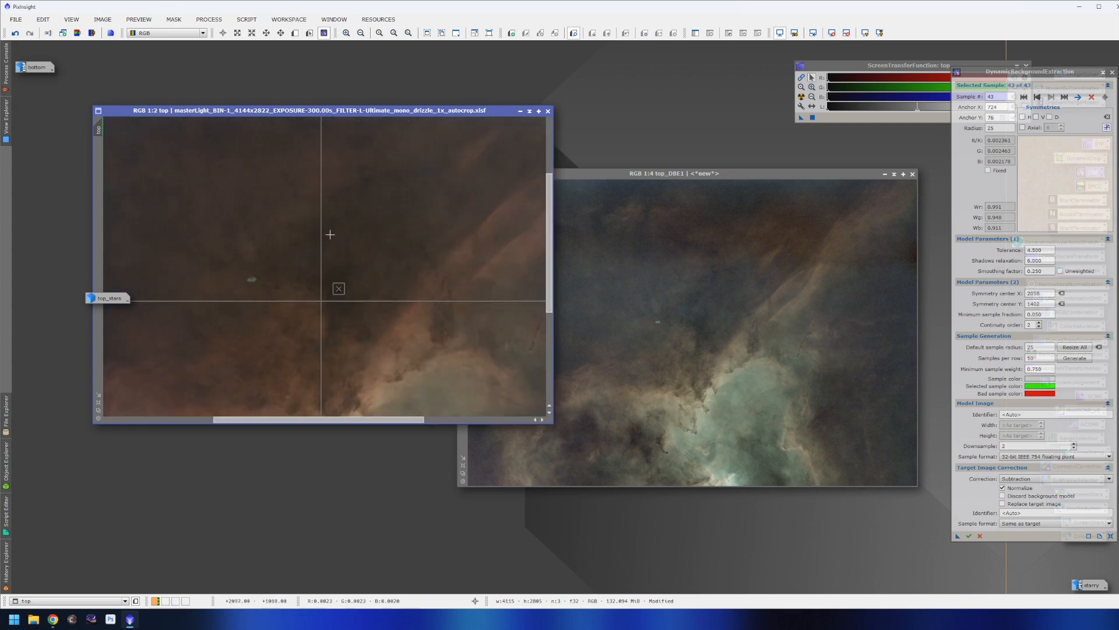
{"action": "left_click", "coordinate": [310, 222]}
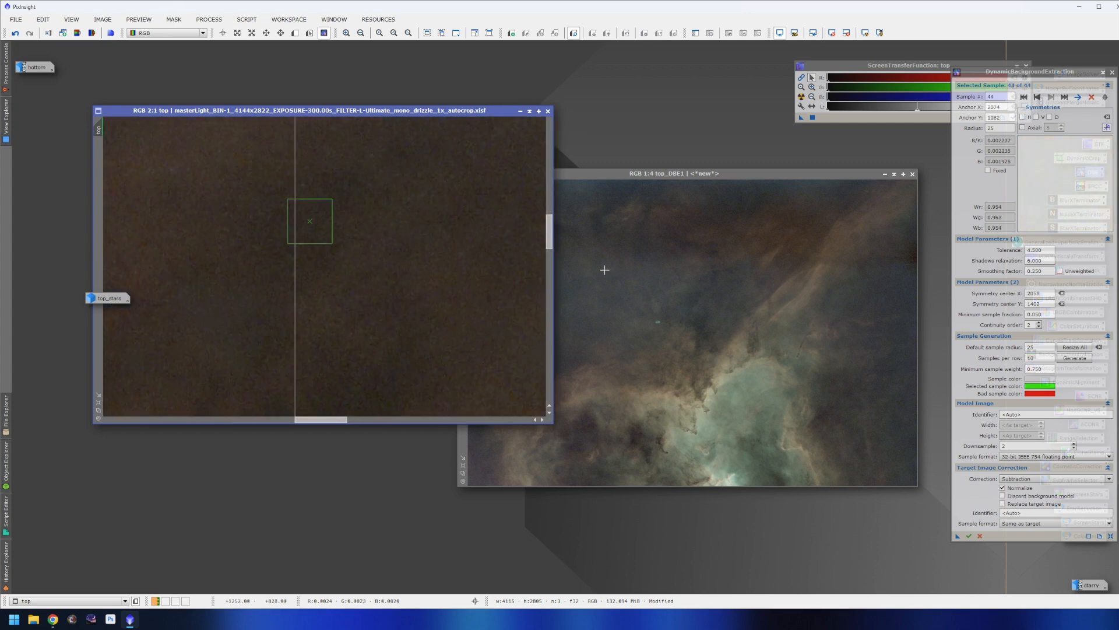
{"action": "scroll", "coordinate": [500, 269], "scroll_direction": "down", "scroll_amount": 4}
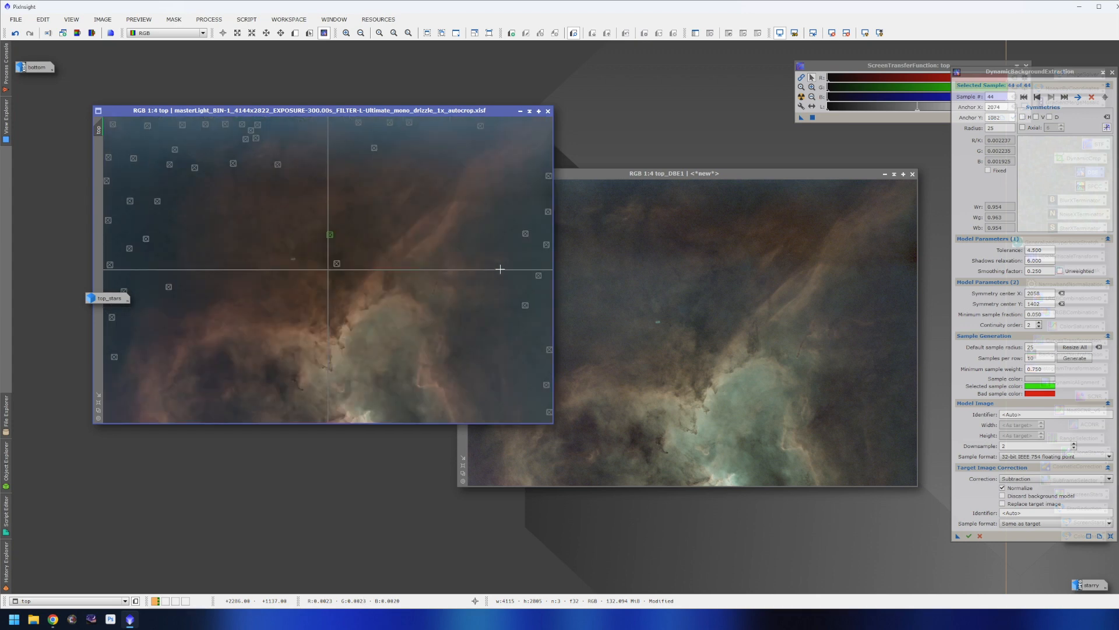
{"action": "left_click", "coordinate": [549, 203]}
{"action": "left_click", "coordinate": [547, 187]}
{"action": "left_click", "coordinate": [549, 192]}
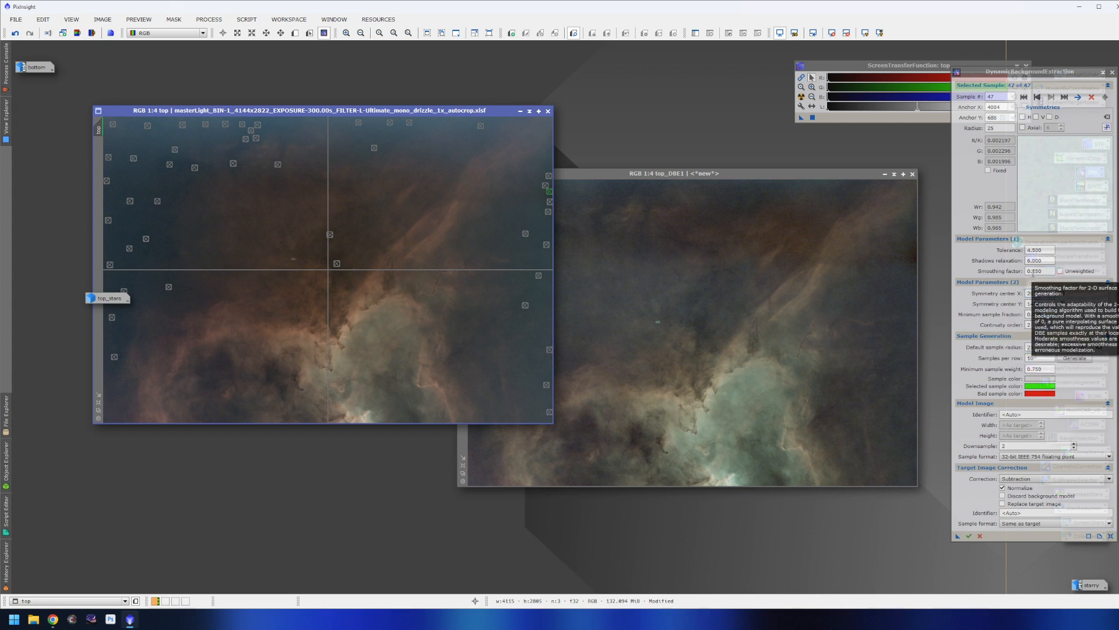
Step: Set the model's smoothing factor to 0.150 and rerun the background extraction on the top image
{"action": "left_click", "coordinate": [1031, 271]}
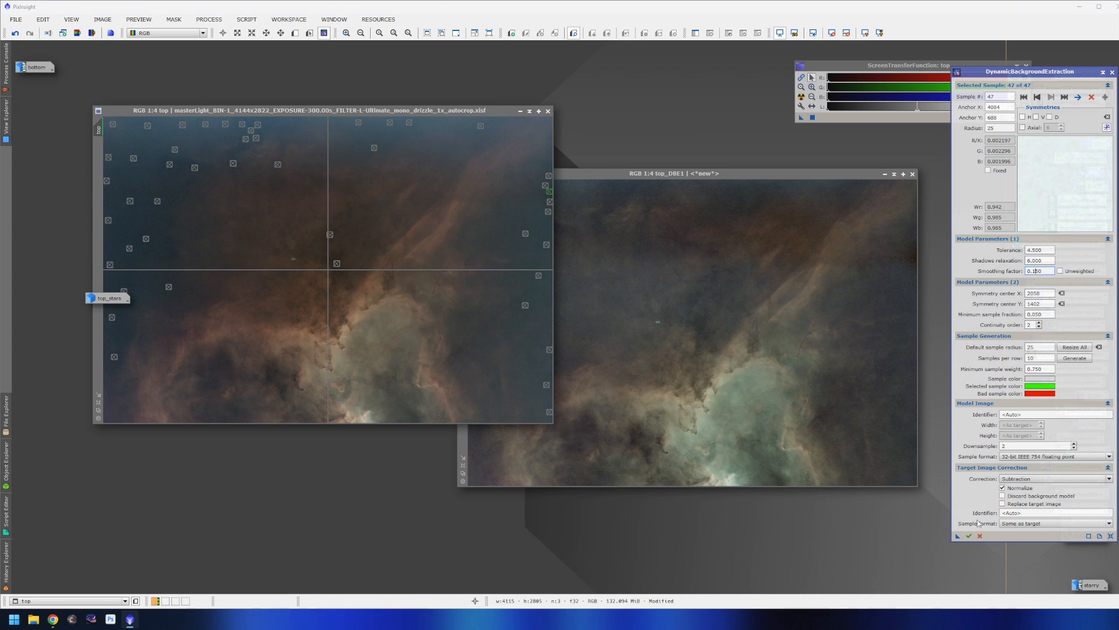
{"action": "left_click", "coordinate": [969, 536]}
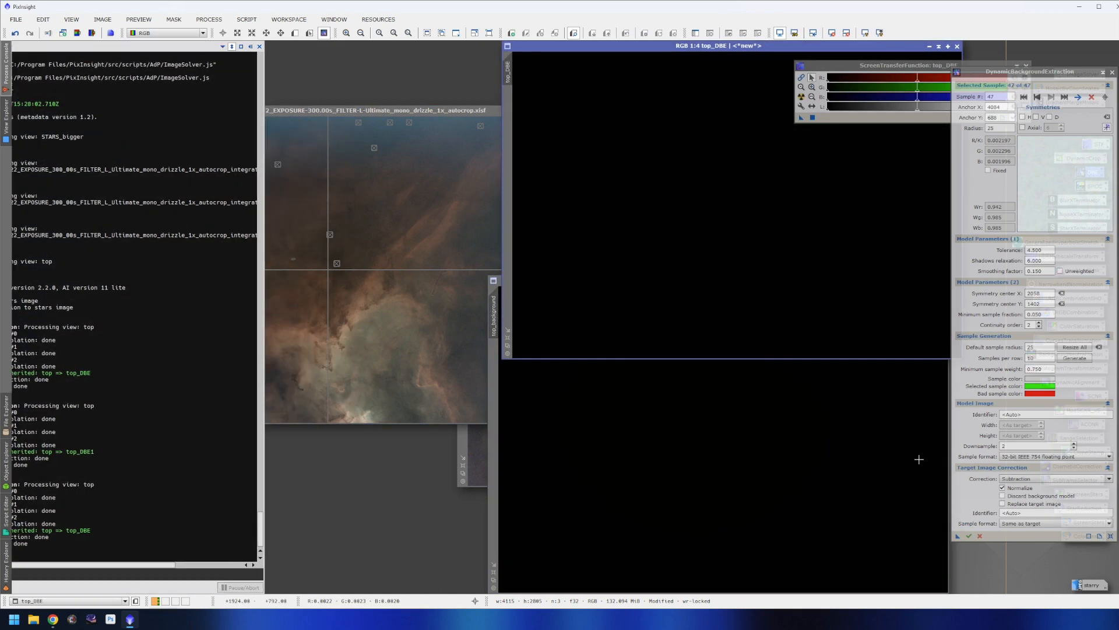
{"action": "left_click_drag", "start_coordinate": [861, 51], "coordinate": [638, 144]}
Step: Inspect the new auto-stretched background model for leftover nebula structure and close it
{"action": "left_click", "coordinate": [815, 326]}
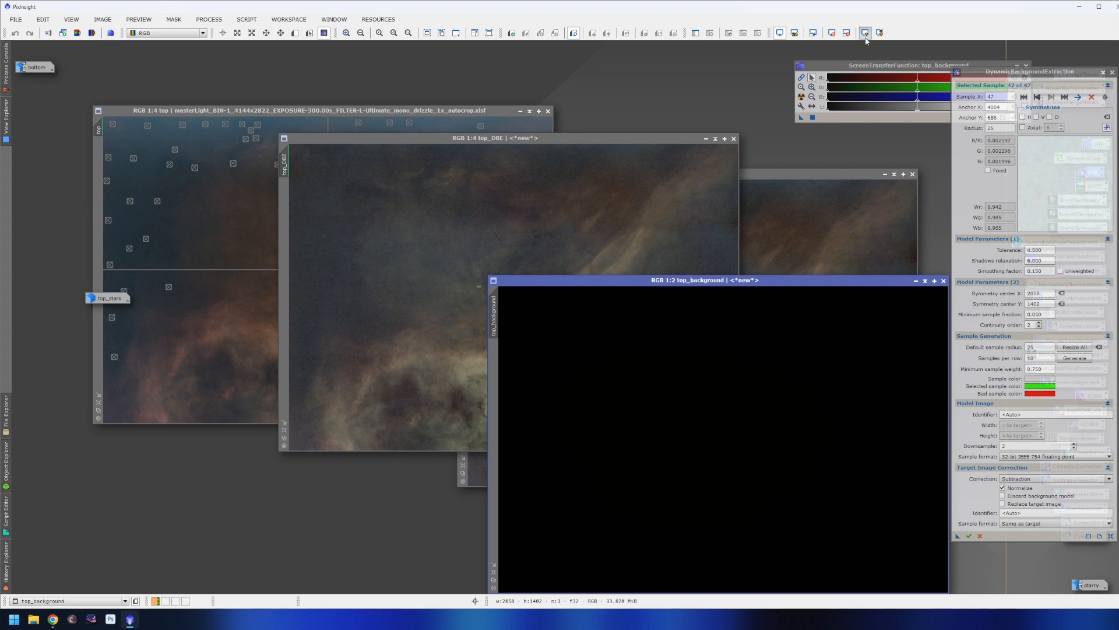
{"action": "left_click_drag", "start_coordinate": [865, 278], "coordinate": [797, 220]}
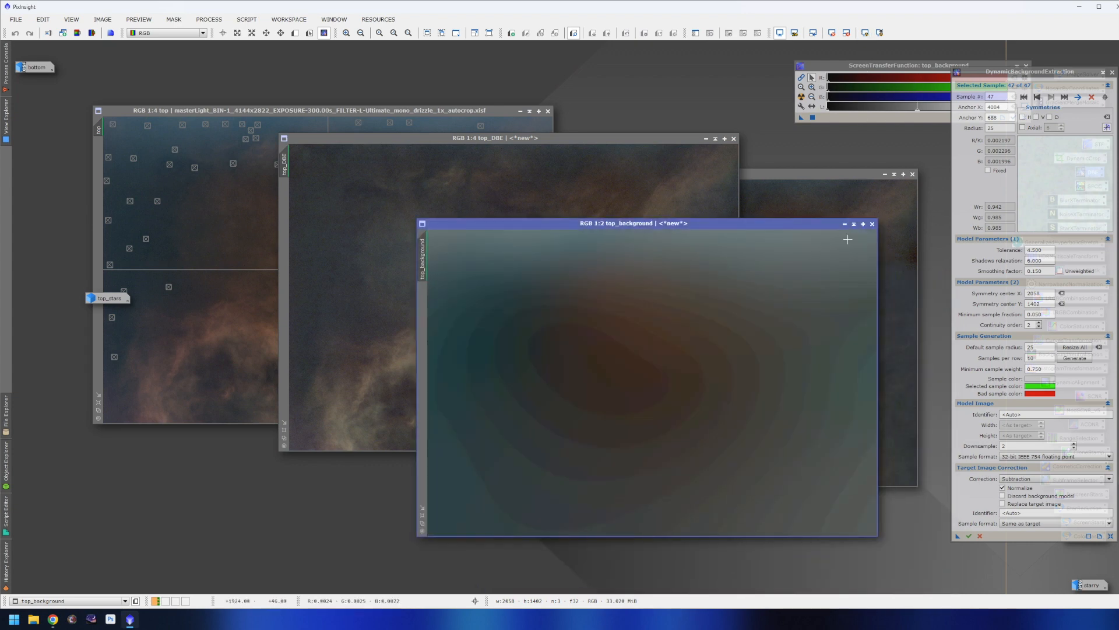
{"action": "left_click", "coordinate": [872, 223]}
Step: Compare the newest corrected image with the previous one, discard the previous one, and place the newest beside the original
{"action": "left_click_drag", "start_coordinate": [627, 139], "coordinate": [471, 153]}
{"action": "left_click_drag", "start_coordinate": [644, 174], "coordinate": [668, 160]}
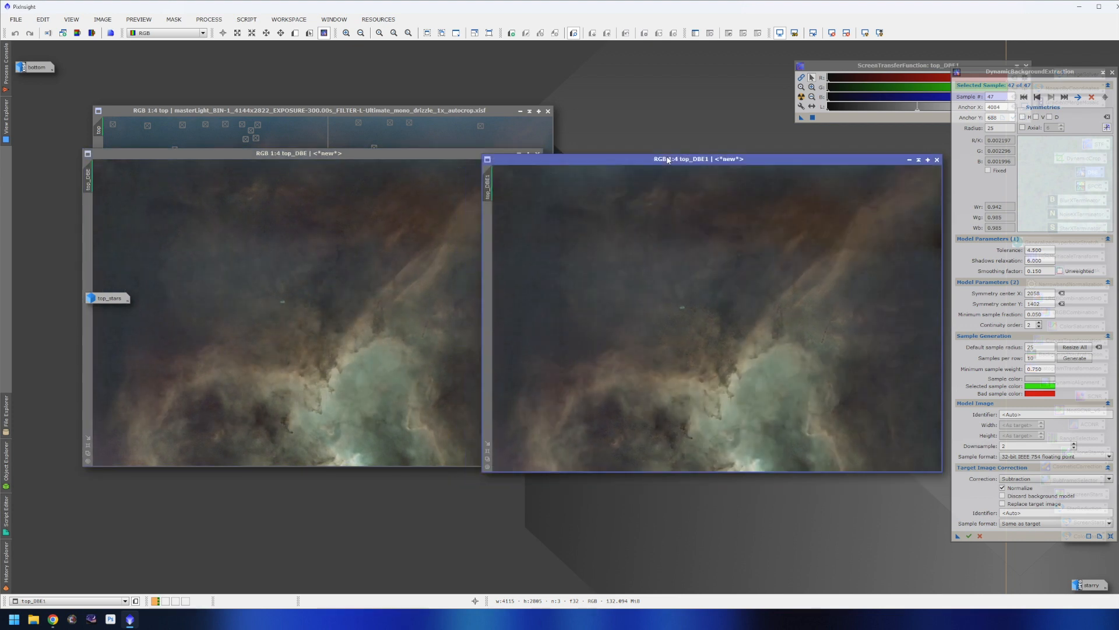
{"action": "left_click_drag", "start_coordinate": [435, 155], "coordinate": [366, 161]}
{"action": "left_click", "coordinate": [937, 159]}
{"action": "left_click_drag", "start_coordinate": [436, 159], "coordinate": [872, 185]}
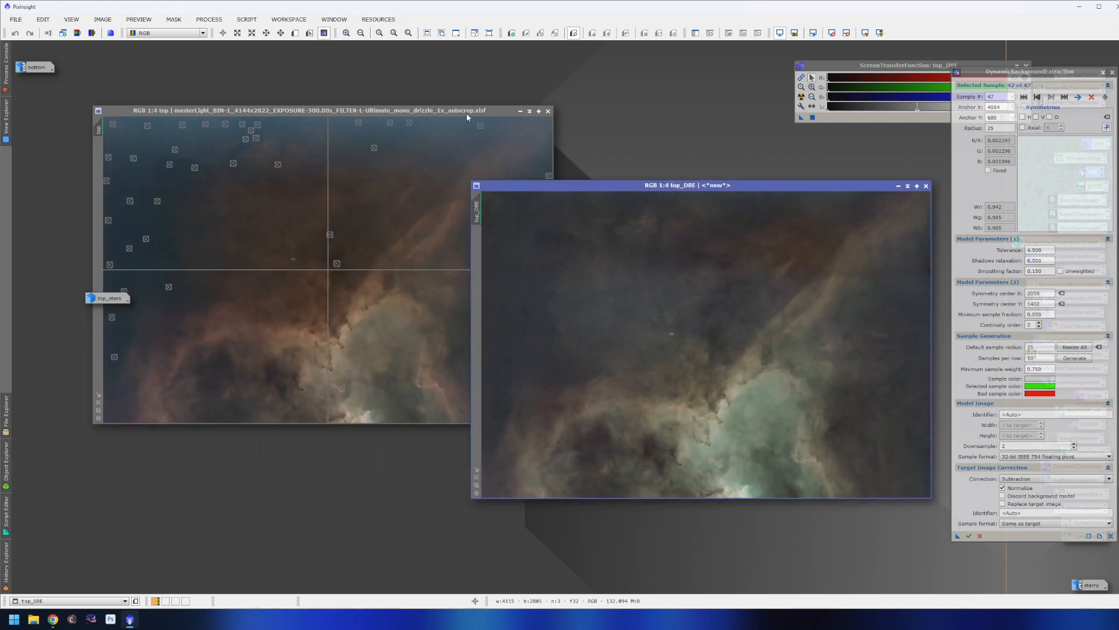
{"action": "left_click_drag", "start_coordinate": [467, 113], "coordinate": [420, 105]}
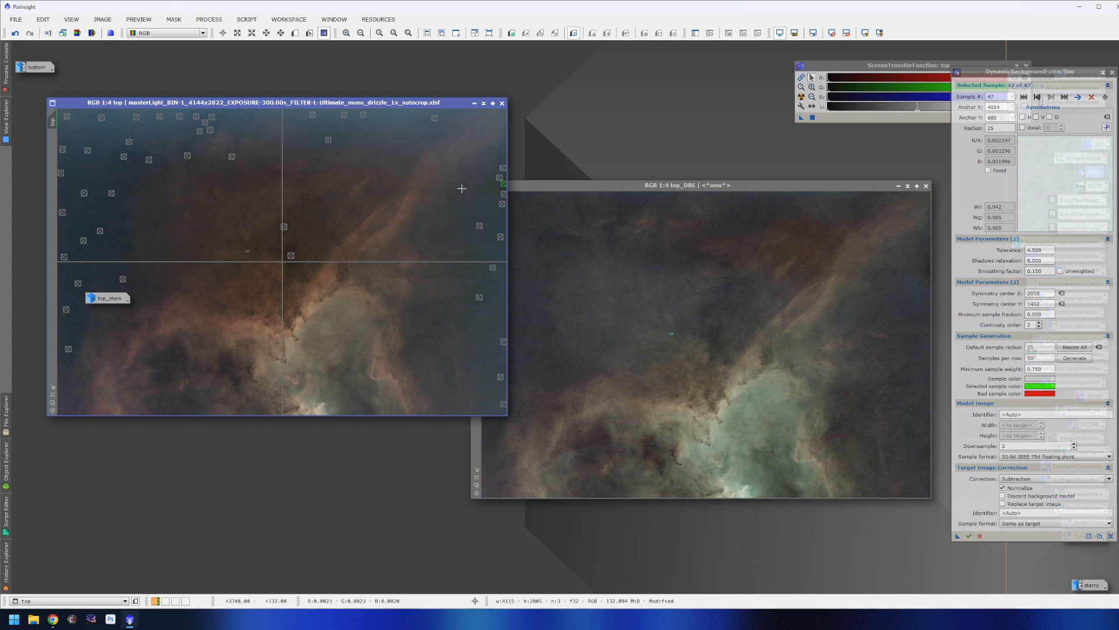
Step: Set the default sample radius to 10 and add two small samples in the dark area above the image centre
{"action": "double_click", "coordinate": [1041, 347]}
{"action": "type", "text": "10"}
{"action": "left_click", "coordinate": [432, 102]}
{"action": "scroll", "coordinate": [317, 176], "scroll_direction": "up", "scroll_amount": 3}
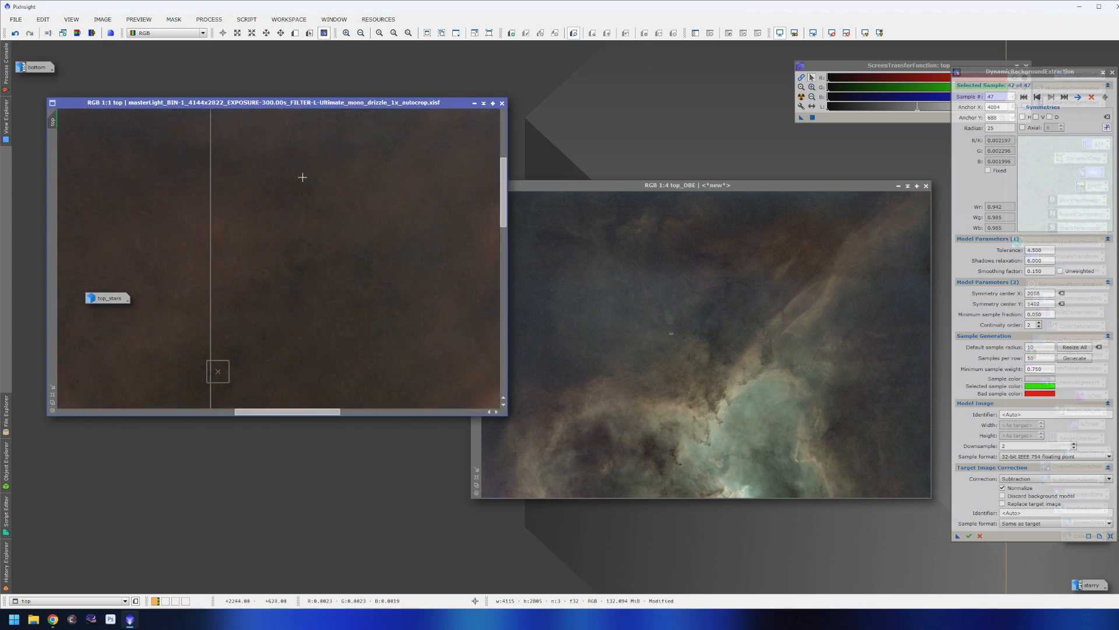
{"action": "left_click", "coordinate": [301, 185]}
{"action": "scroll", "coordinate": [300, 185], "scroll_direction": "down", "scroll_amount": 3}
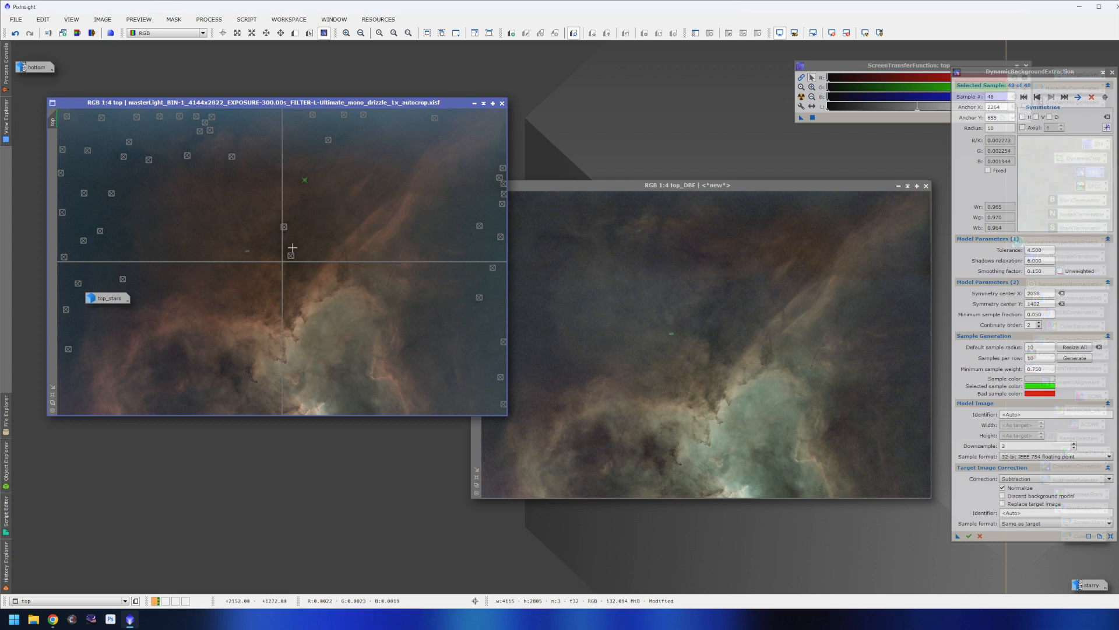
{"action": "scroll", "coordinate": [292, 228], "scroll_direction": "up", "scroll_amount": 4}
{"action": "left_click", "coordinate": [292, 175]}
{"action": "scroll", "coordinate": [295, 179], "scroll_direction": "down", "scroll_amount": 3}
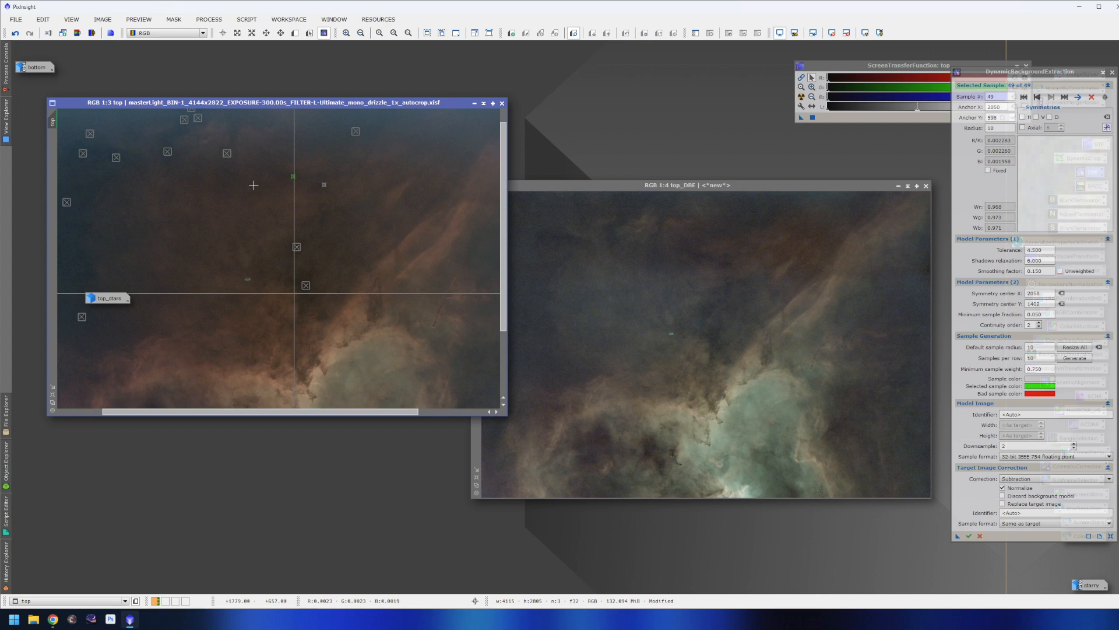
{"action": "scroll", "coordinate": [254, 184], "scroll_direction": "down", "scroll_amount": 1}
Step: Add two small background samples in the upper-left area, just below the samples along the upper edge
{"action": "scroll", "coordinate": [201, 164], "scroll_direction": "up", "scroll_amount": 3}
{"action": "left_click", "coordinate": [197, 124]}
{"action": "left_click", "coordinate": [230, 116]}
{"action": "scroll", "coordinate": [232, 119], "scroll_direction": "down", "scroll_amount": 3}
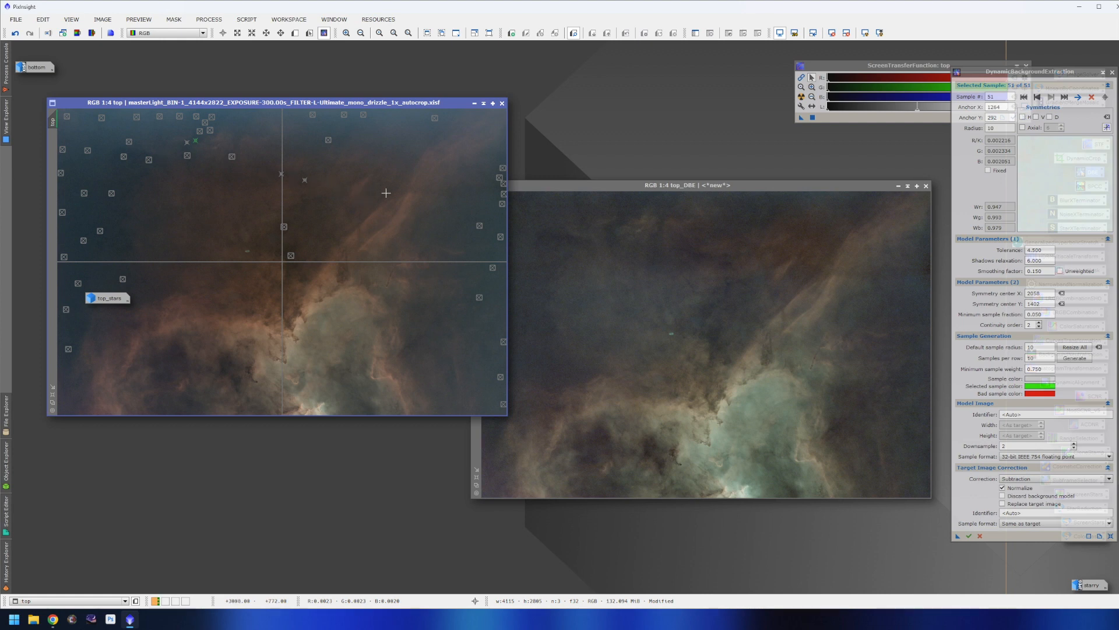
Step: Add one small background sample in the dark patch just left of the top image's diagonal nebula band and run the extraction
{"action": "scroll", "coordinate": [386, 192], "scroll_direction": "up", "scroll_amount": 3}
{"action": "left_click", "coordinate": [383, 172]}
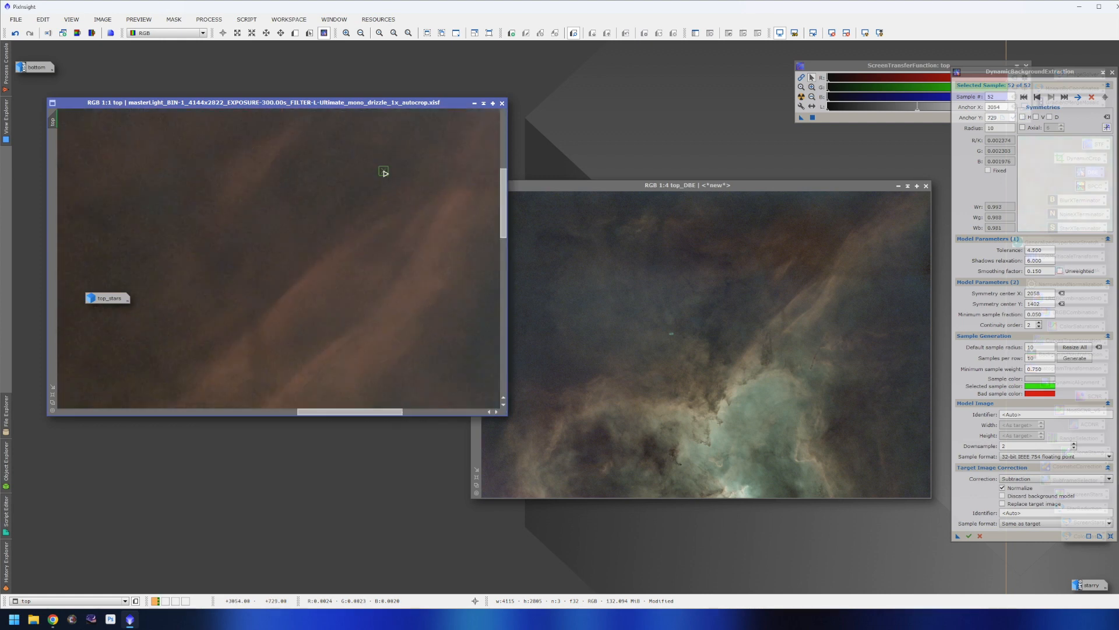
{"action": "scroll", "coordinate": [385, 178], "scroll_direction": "down", "scroll_amount": 1}
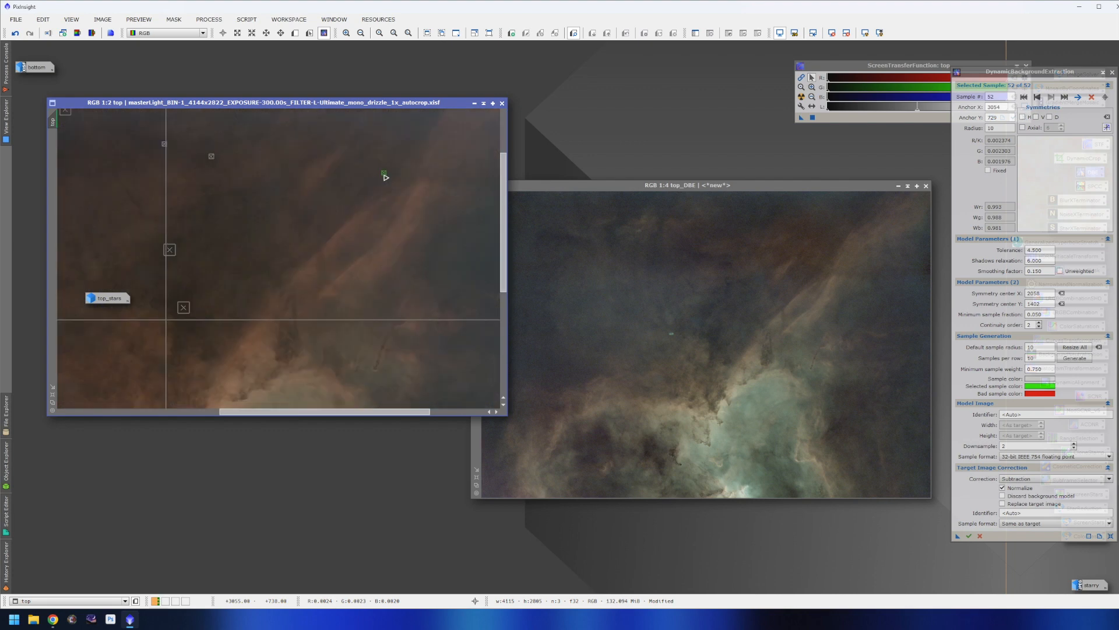
{"action": "scroll", "coordinate": [385, 177], "scroll_direction": "down", "scroll_amount": 2}
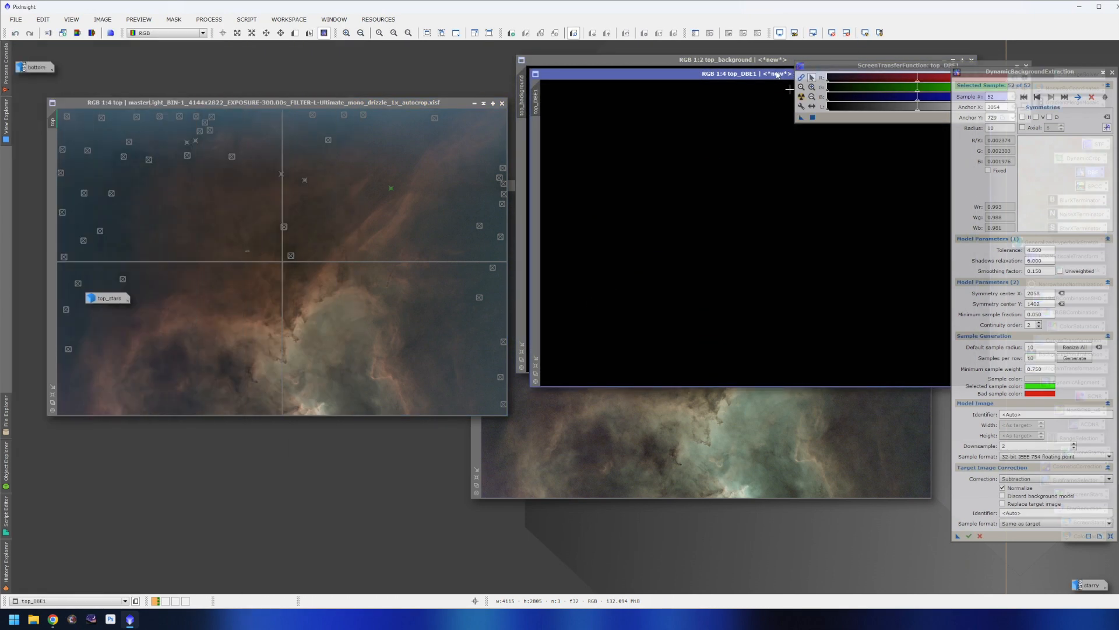
Step: Auto-stretch the new corrected image and its background model, check the model for nebula structure, and close the model
{"action": "left_click_drag", "start_coordinate": [778, 74], "coordinate": [715, 140]}
{"action": "key", "text": "ctrl+a"}
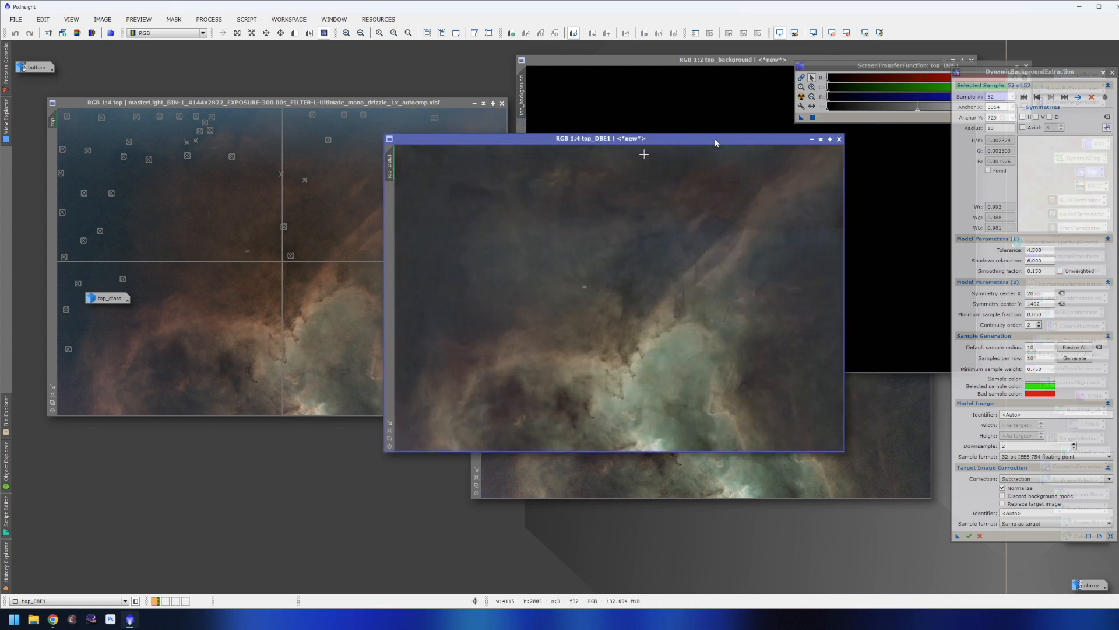
{"action": "left_click", "coordinate": [740, 66]}
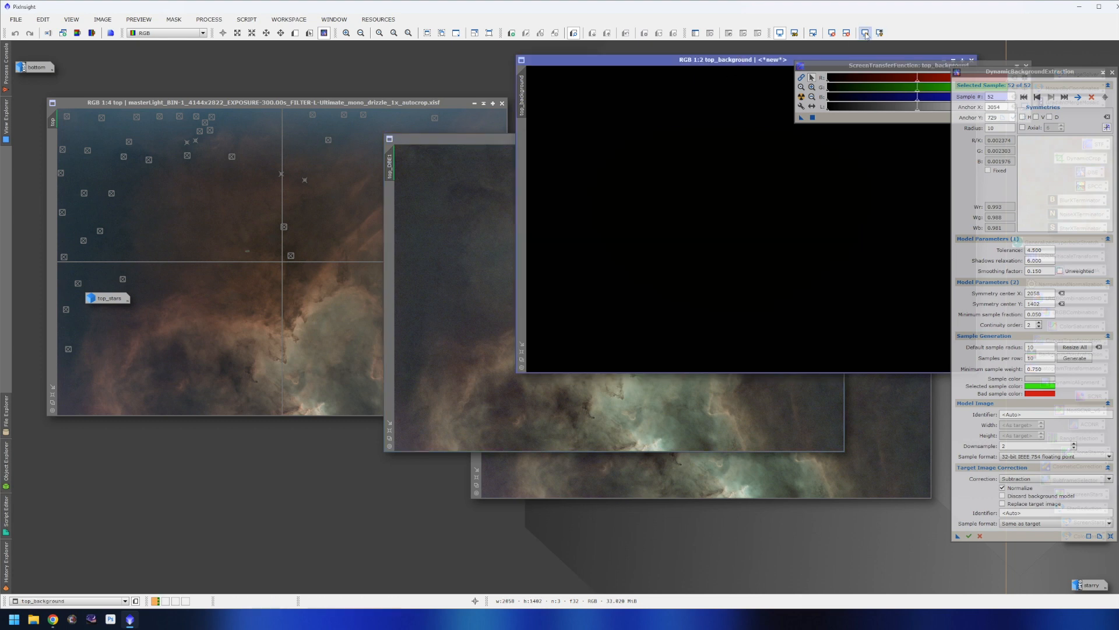
{"action": "left_click", "coordinate": [866, 33]}
{"action": "left_click_drag", "start_coordinate": [782, 62], "coordinate": [501, 75]}
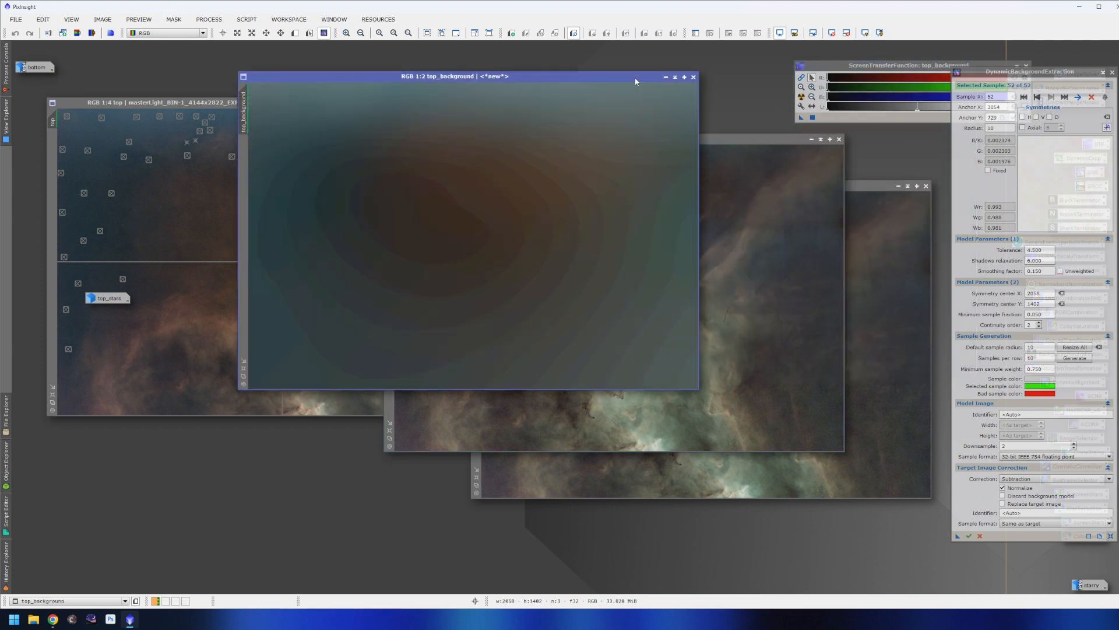
{"action": "left_click", "coordinate": [699, 75]}
Step: Compare the newest corrected image with the previous one and add three small samples to the original on either side of the diagonal nebula band
{"action": "left_click_drag", "start_coordinate": [712, 134], "coordinate": [374, 176]}
{"action": "left_click", "coordinate": [620, 186]}
{"action": "left_click_drag", "start_coordinate": [620, 186], "coordinate": [622, 181]}
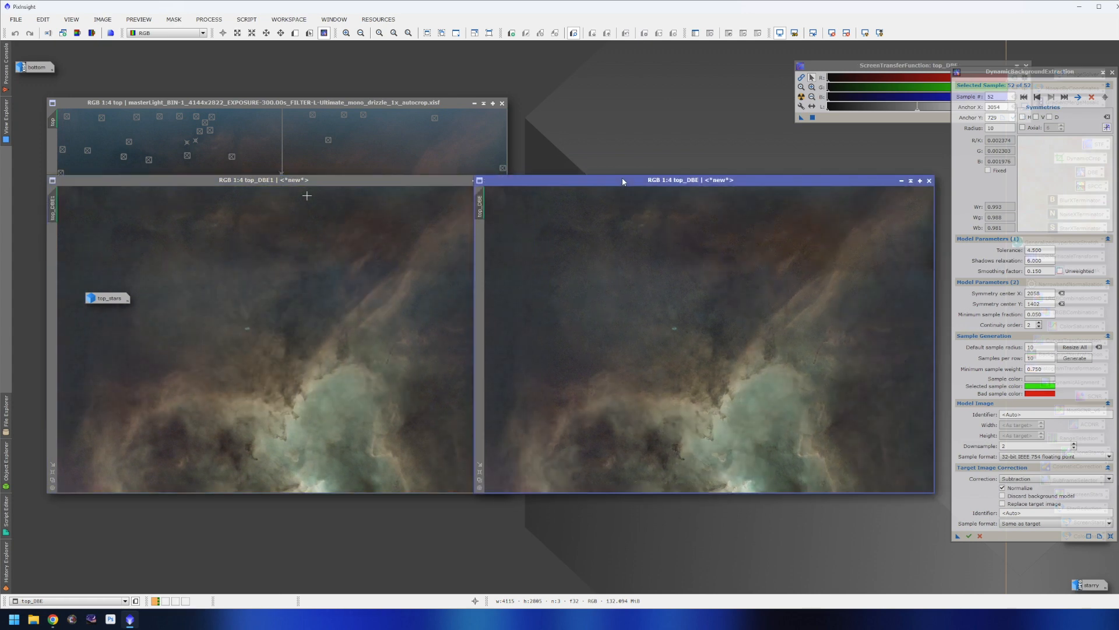
{"action": "left_click_drag", "start_coordinate": [360, 180], "coordinate": [358, 222]}
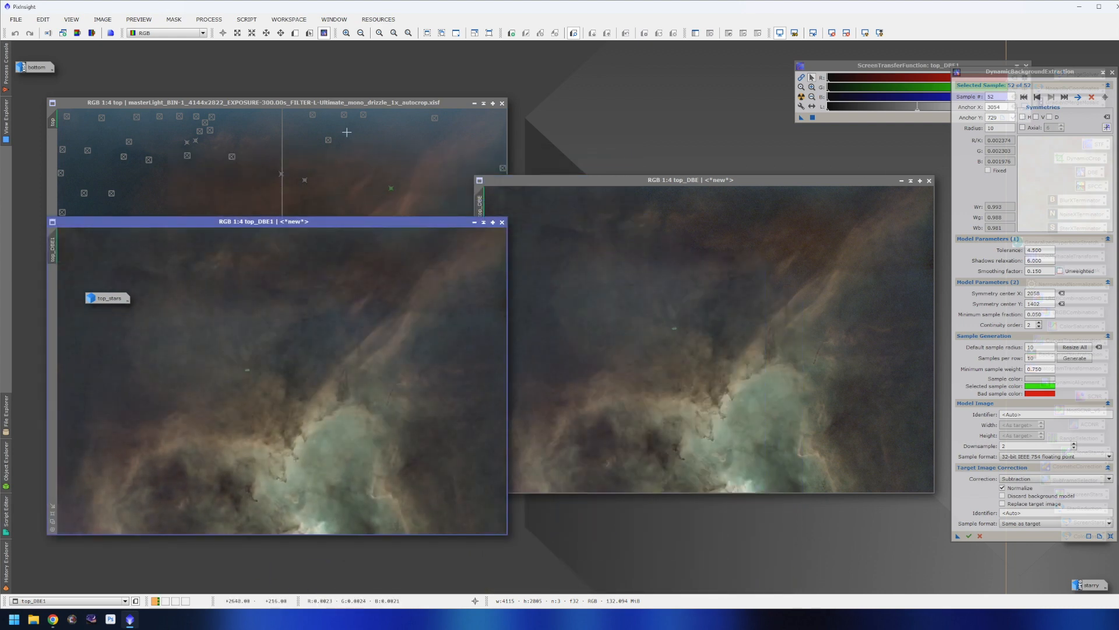
{"action": "left_click_drag", "start_coordinate": [342, 103], "coordinate": [342, 91]}
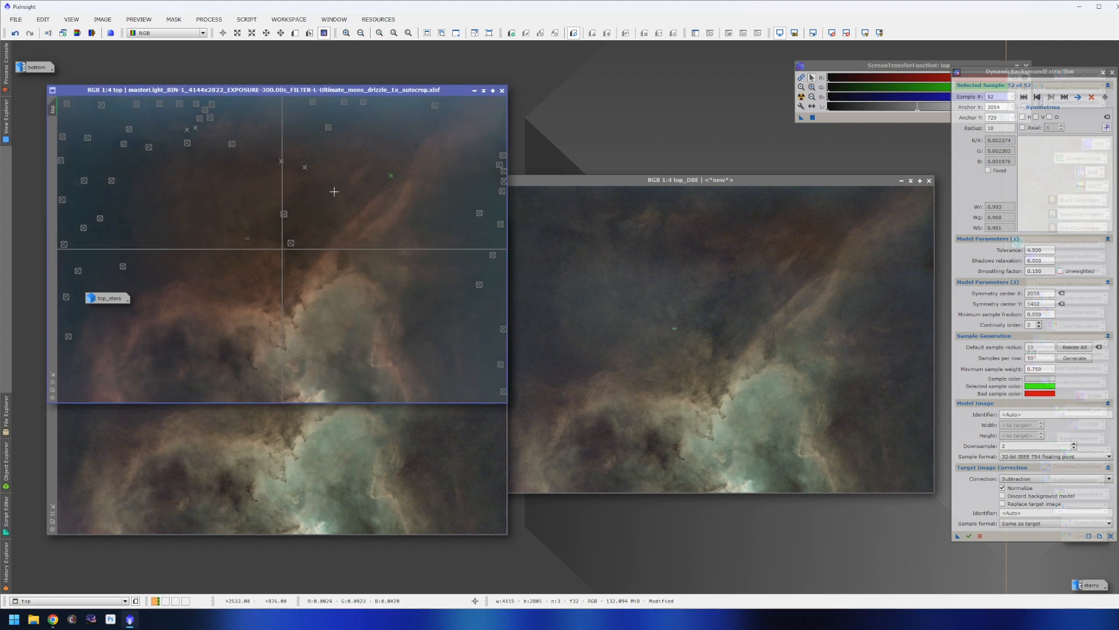
{"action": "left_click", "coordinate": [378, 408]}
{"action": "left_click_drag", "start_coordinate": [400, 220], "coordinate": [391, 180]}
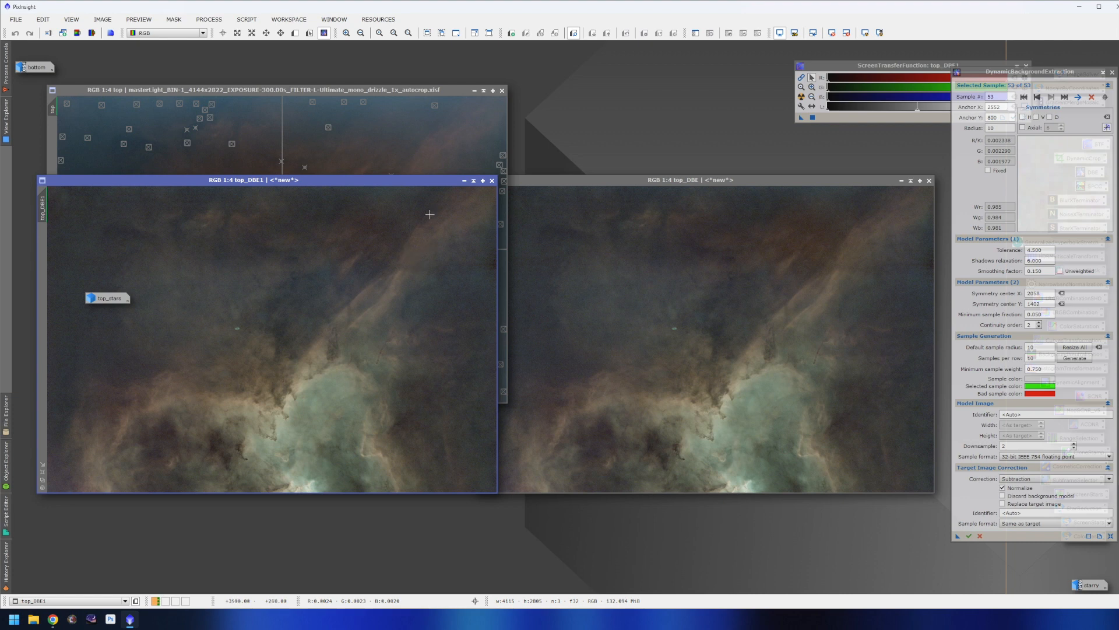
{"action": "left_click_drag", "start_coordinate": [427, 183], "coordinate": [455, 279]}
{"action": "scroll", "coordinate": [449, 193], "scroll_direction": "up", "scroll_amount": 1}
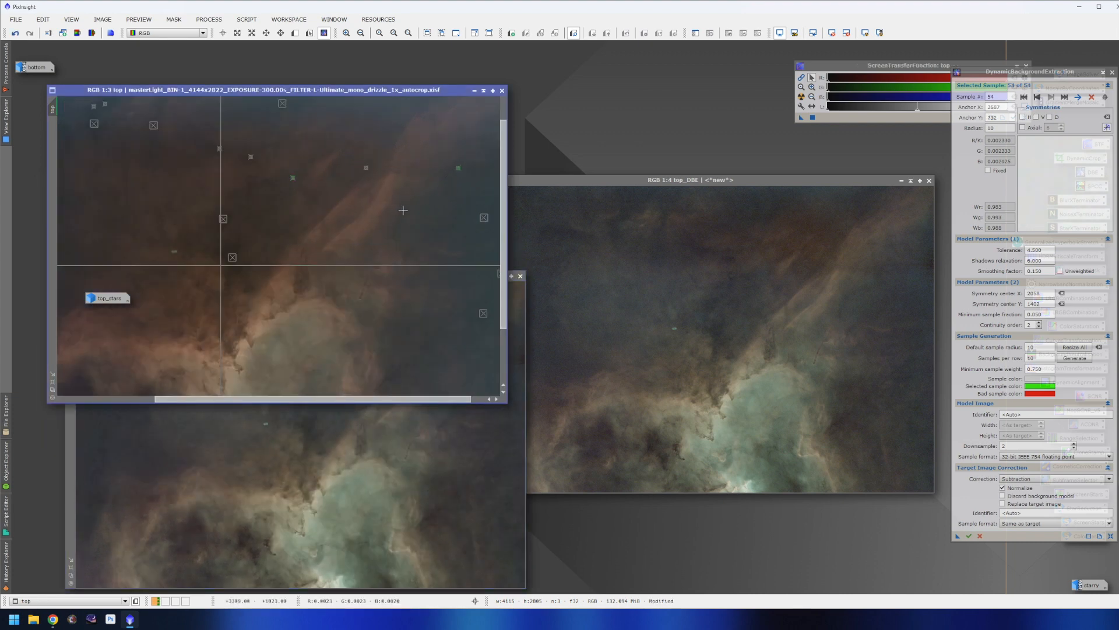
{"action": "scroll", "coordinate": [405, 213], "scroll_direction": "down", "scroll_amount": 1}
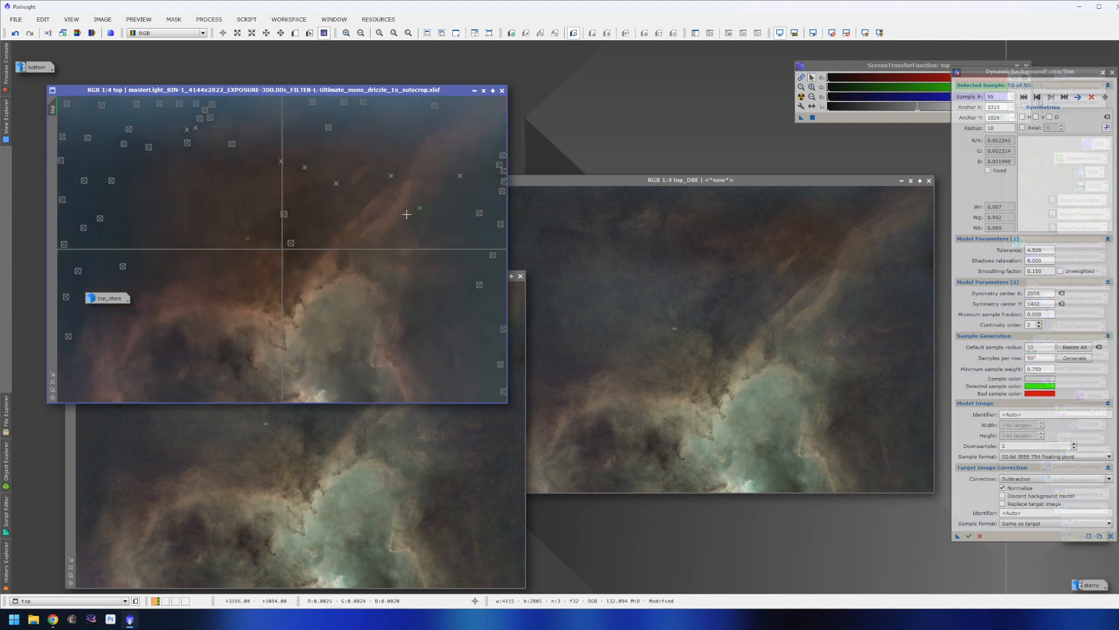
Step: Replace the older corrected image with the newer one beside the original and rerun the background extraction
{"action": "left_click", "coordinate": [496, 468]}
{"action": "left_click_drag", "start_coordinate": [456, 278], "coordinate": [878, 199]}
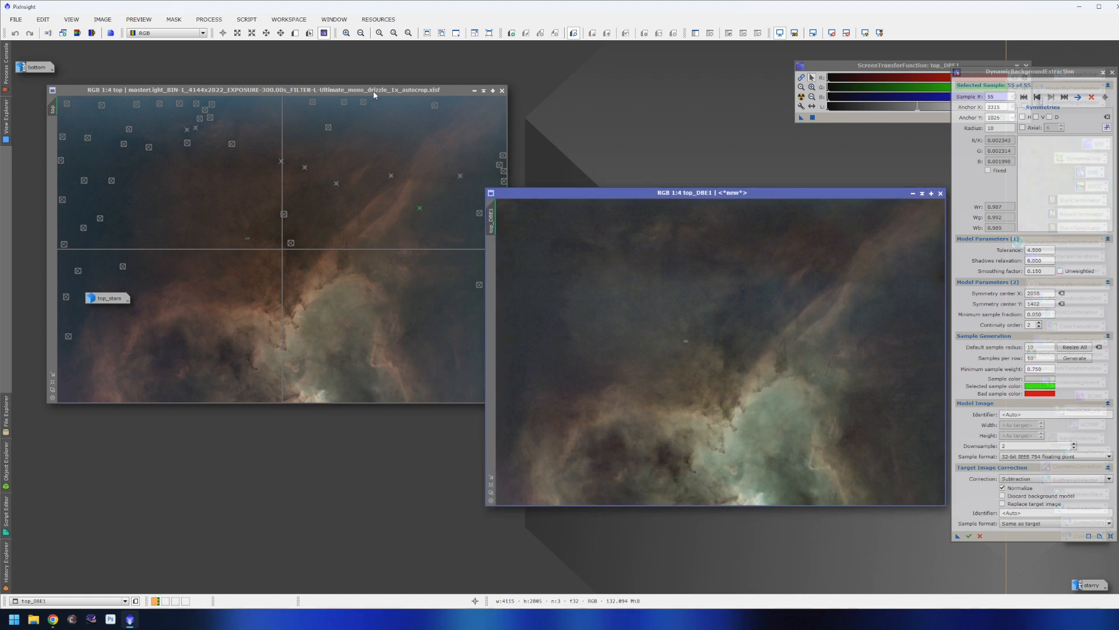
{"action": "left_click", "coordinate": [376, 134]}
{"action": "left_click", "coordinate": [969, 536]}
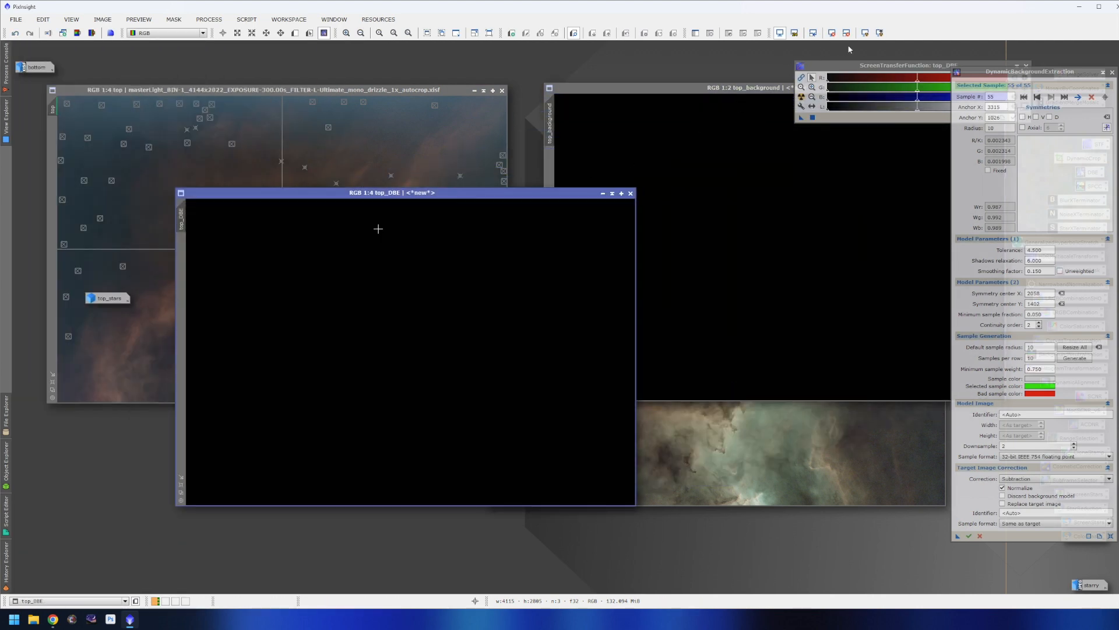
Step: Auto-stretch the latest corrected image, move it clear of the other windows, and close its background model
{"action": "left_click", "coordinate": [865, 33]}
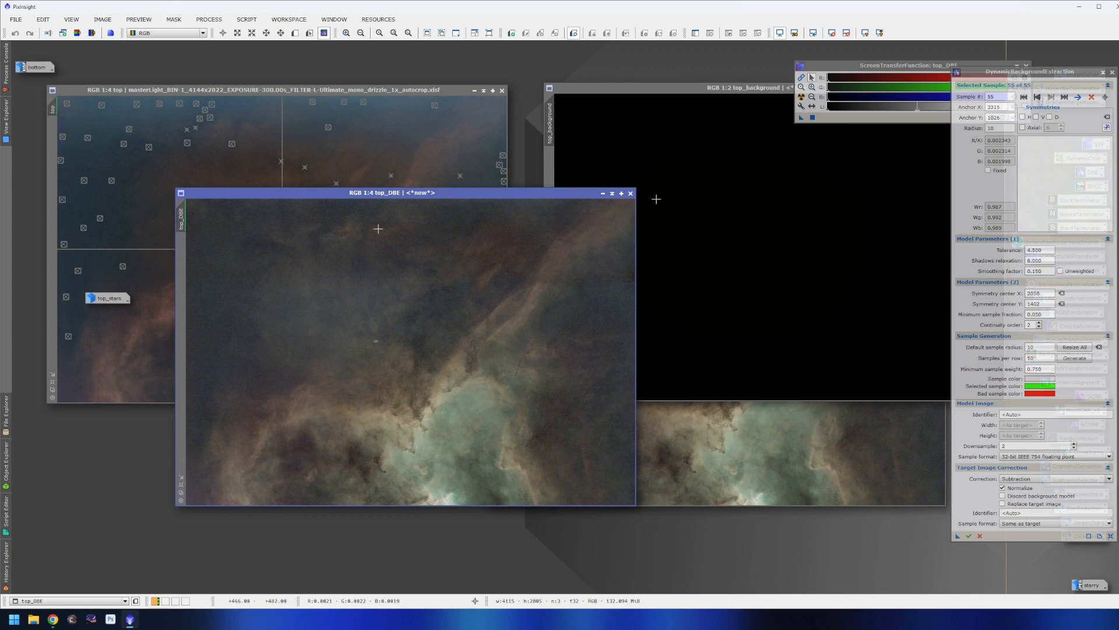
{"action": "left_click_drag", "start_coordinate": [577, 193], "coordinate": [592, 164]}
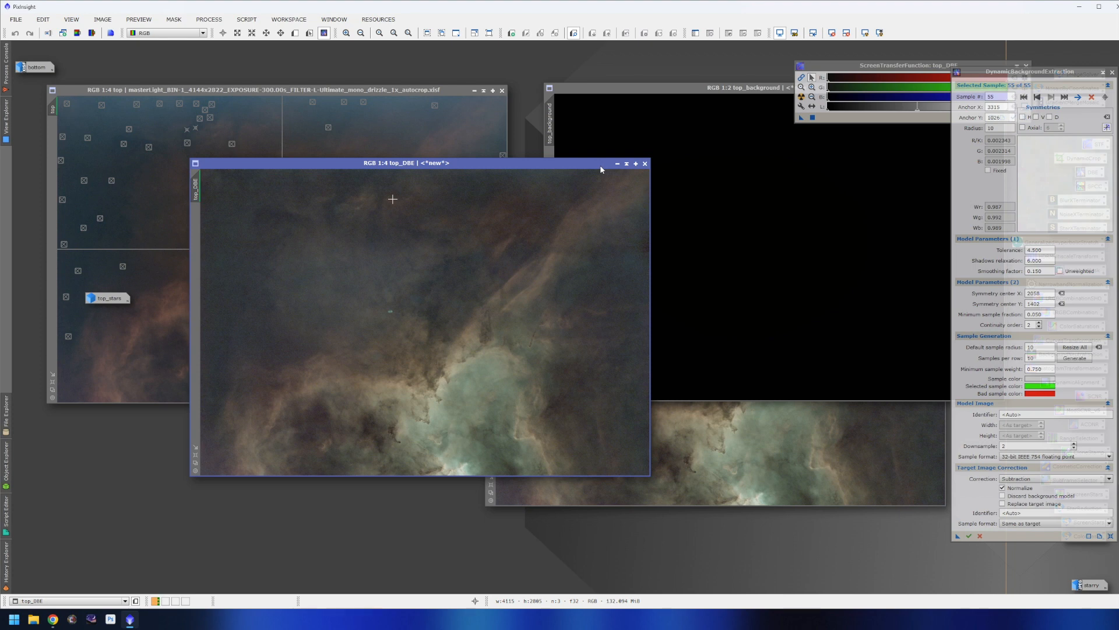
{"action": "left_click", "coordinate": [754, 157]}
{"action": "left_click_drag", "start_coordinate": [782, 91], "coordinate": [646, 144]}
{"action": "left_click", "coordinate": [693, 130]}
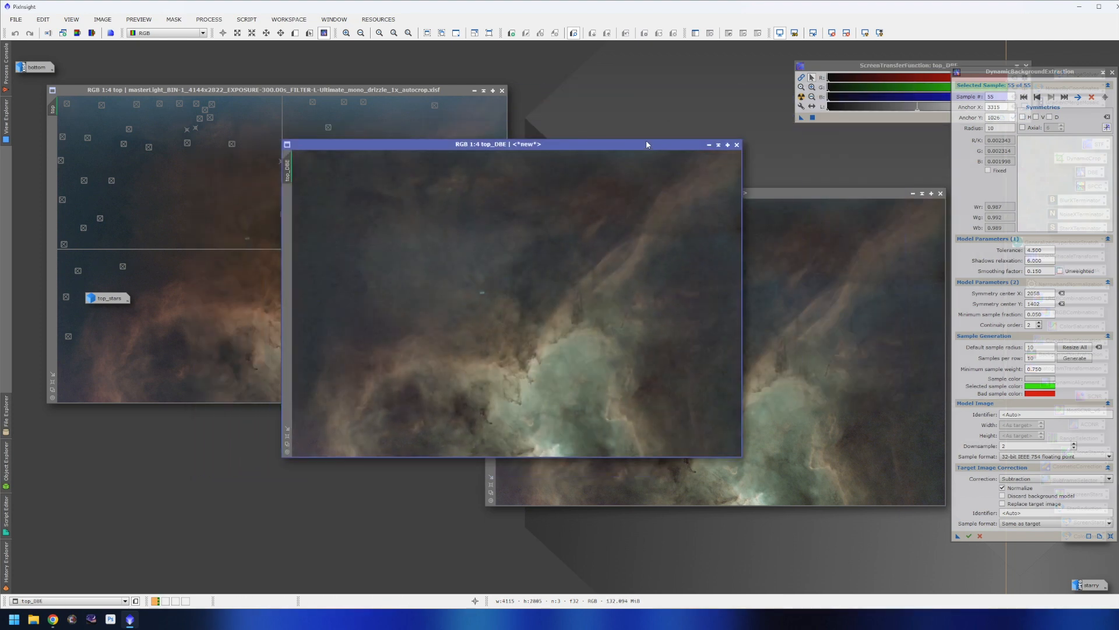
Step: Inspect the small green spot in the latest corrected image, discard the previous correction, and place the latest beside the original
{"action": "scroll", "coordinate": [478, 286], "scroll_direction": "up", "scroll_amount": 4}
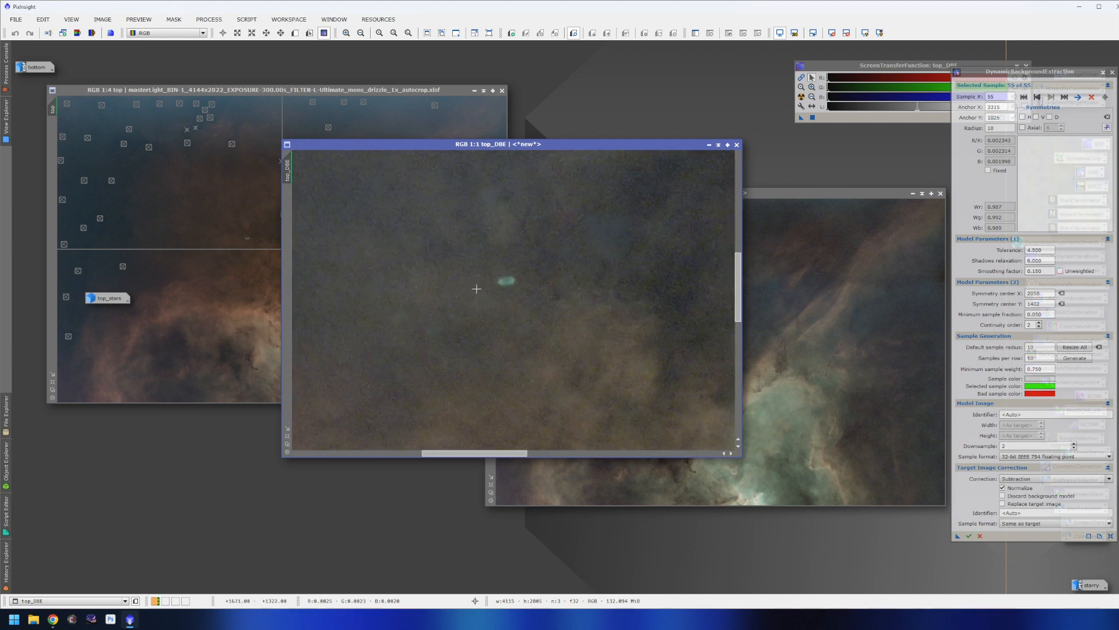
{"action": "scroll", "coordinate": [506, 281], "scroll_direction": "up", "scroll_amount": 2}
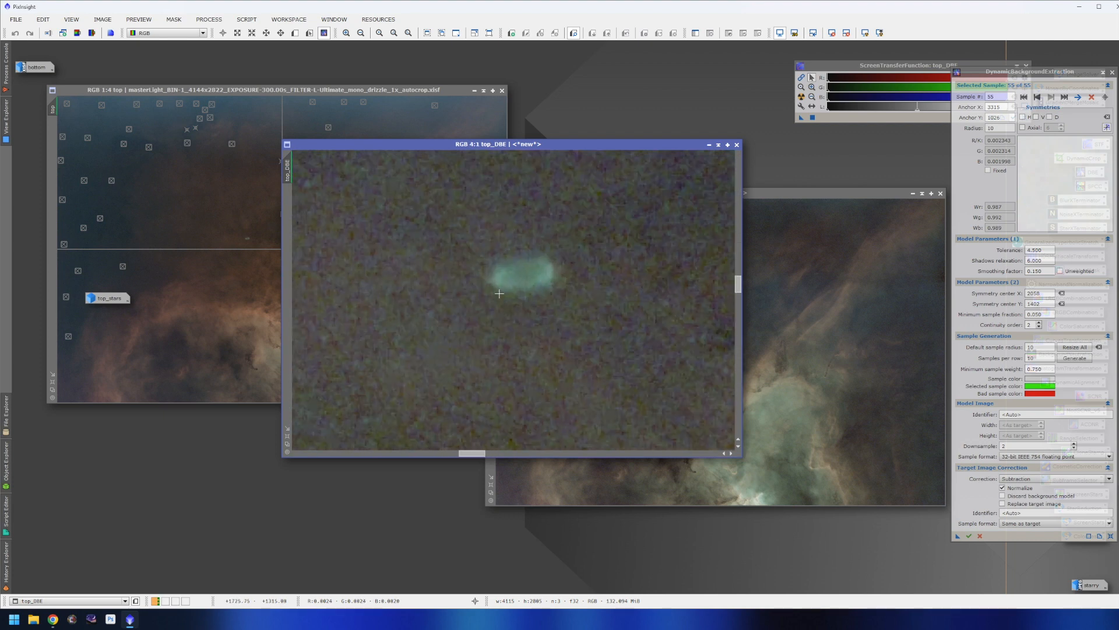
{"action": "scroll", "coordinate": [493, 263], "scroll_direction": "down", "scroll_amount": 5}
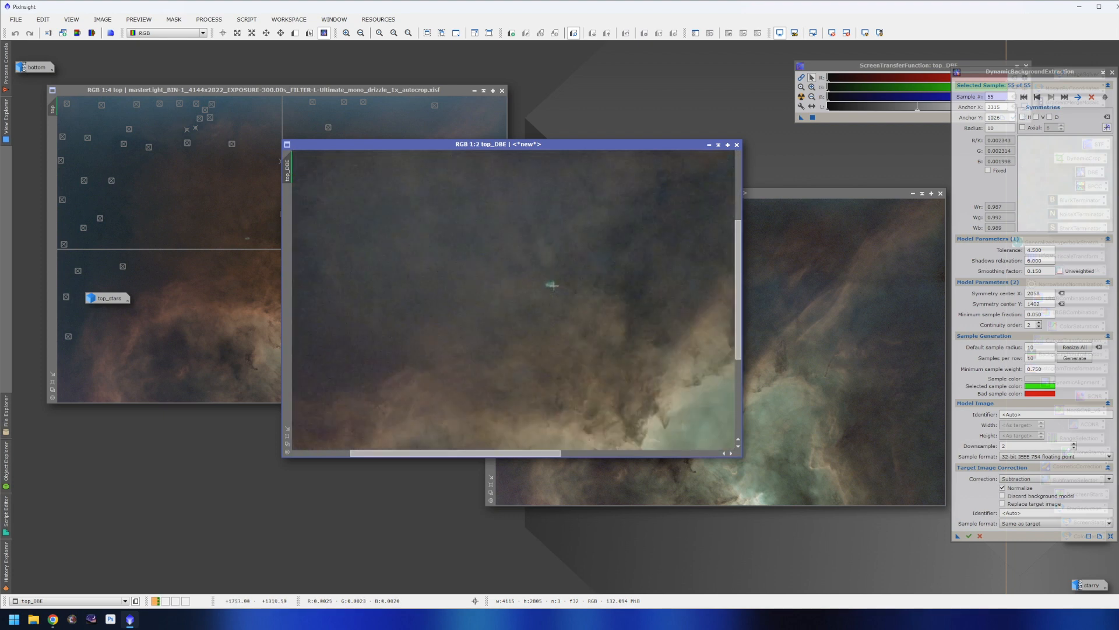
{"action": "scroll", "coordinate": [554, 286], "scroll_direction": "down", "scroll_amount": 1}
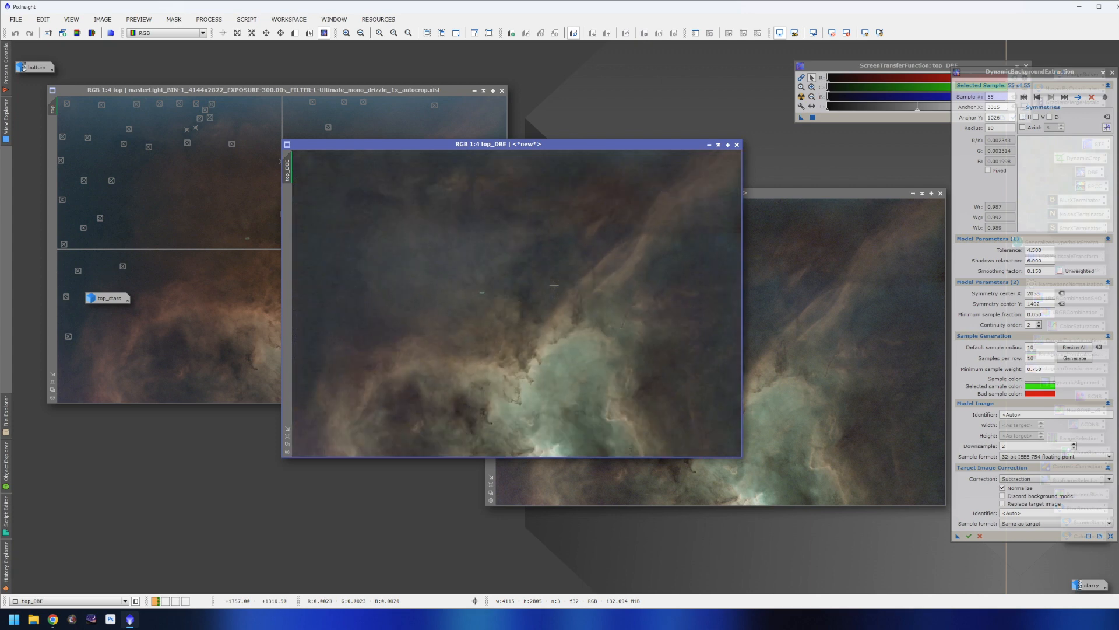
{"action": "left_click_drag", "start_coordinate": [691, 145], "coordinate": [795, 130]}
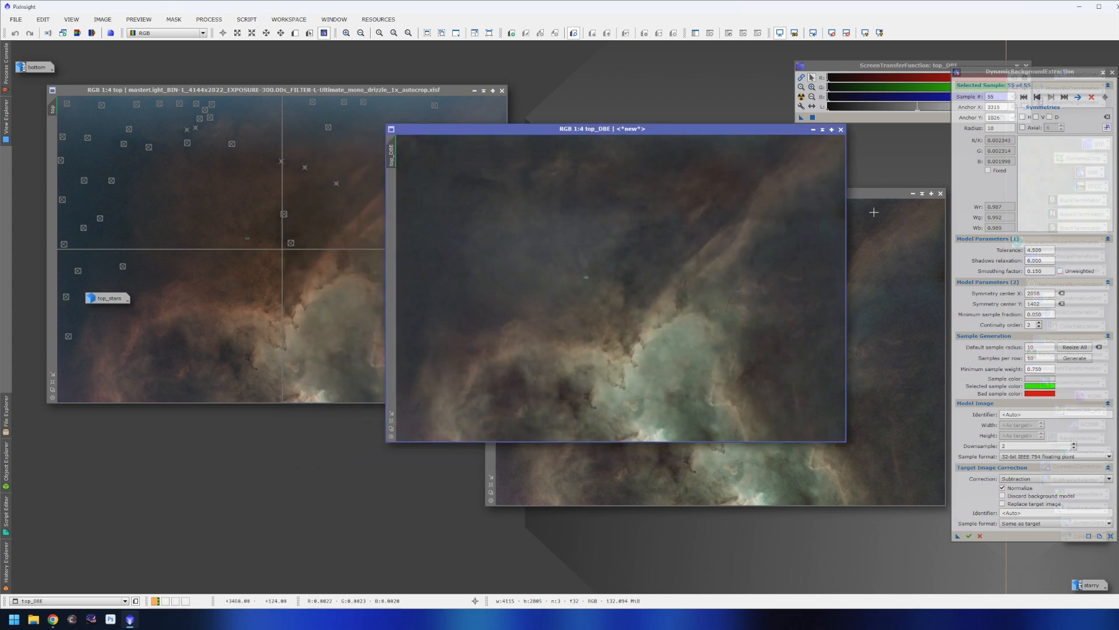
{"action": "left_click", "coordinate": [873, 196]}
{"action": "left_click", "coordinate": [940, 193]}
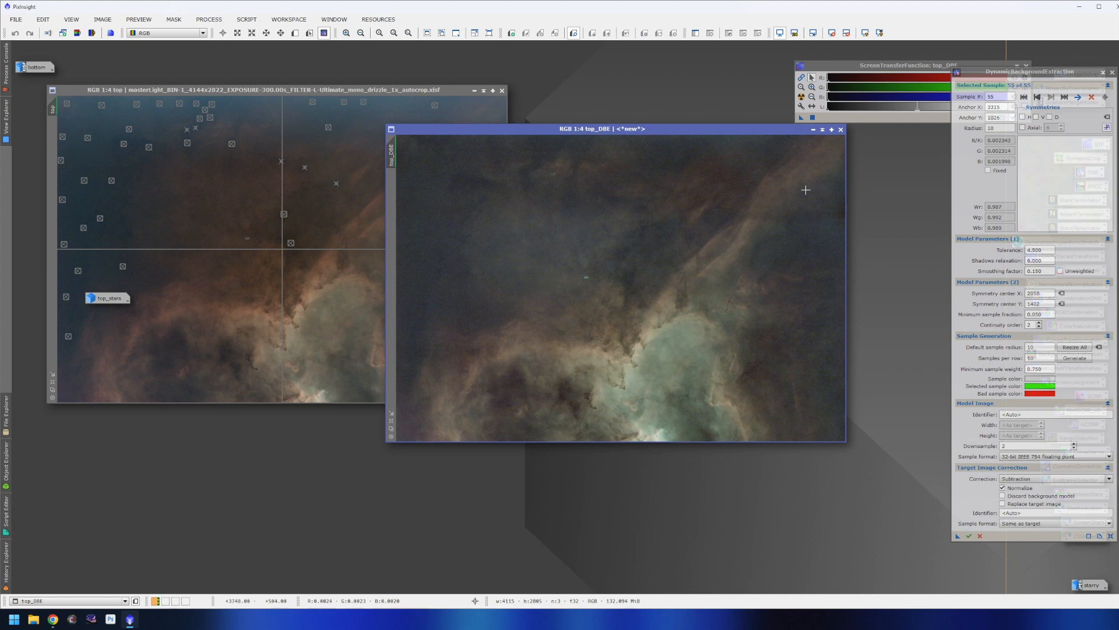
{"action": "left_click_drag", "start_coordinate": [705, 136], "coordinate": [804, 172]}
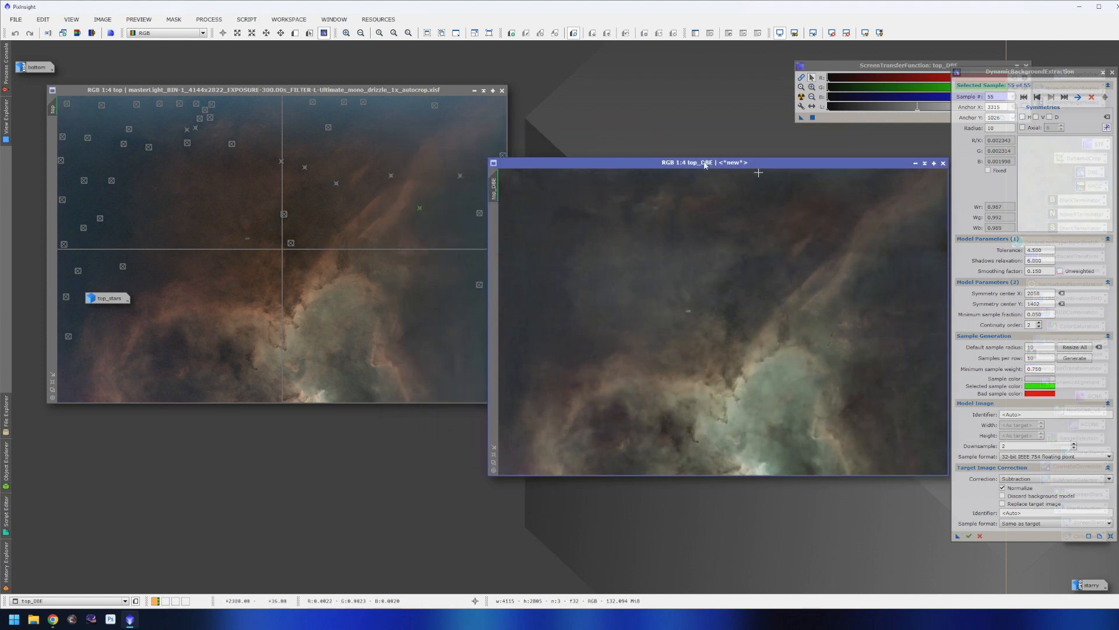
{"action": "left_click_drag", "start_coordinate": [464, 90], "coordinate": [454, 104]}
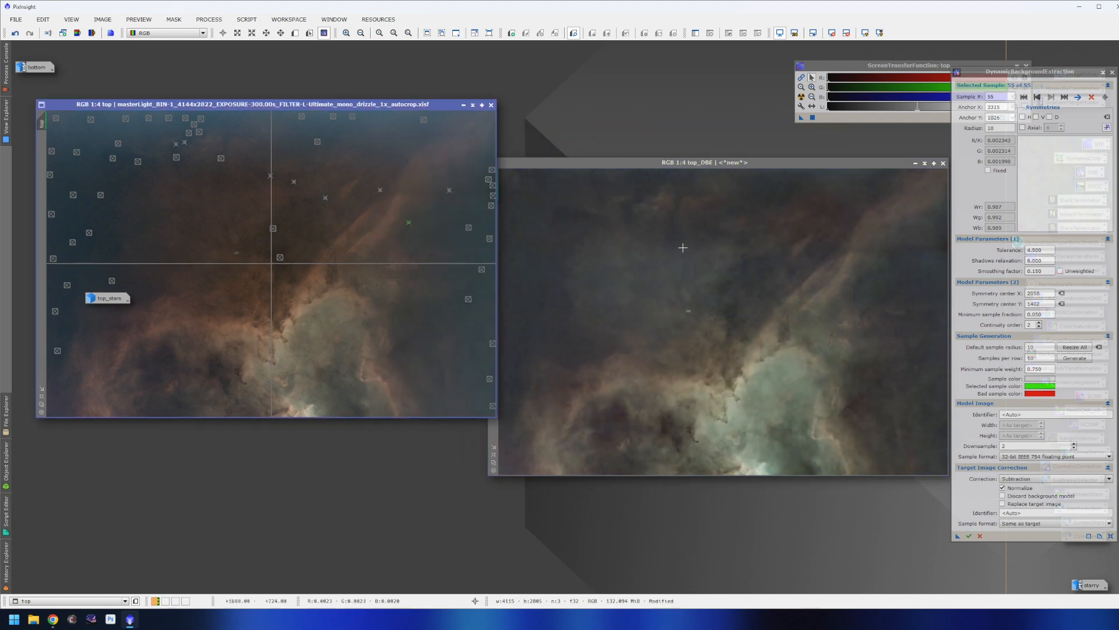
Step: Delete the two large background samples just above the centre of the top image and rerun the extraction
{"action": "left_click", "coordinate": [273, 231]}
{"action": "key", "text": "Delete"}
{"action": "left_click", "coordinate": [280, 257]}
{"action": "key", "text": "Delete"}
{"action": "left_click_drag", "start_coordinate": [958, 535], "coordinate": [973, 539]}
{"action": "left_click", "coordinate": [969, 536]}
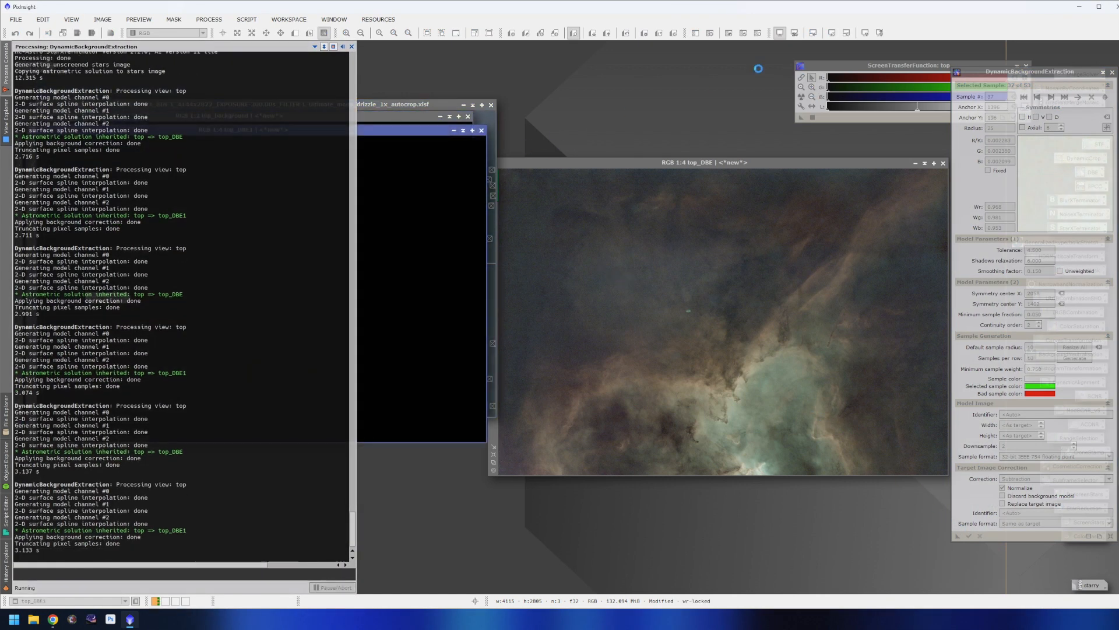
Step: Compare the new corrected image with the previous one, and discard the new image together with its background model
{"action": "left_click_drag", "start_coordinate": [434, 131], "coordinate": [506, 171]}
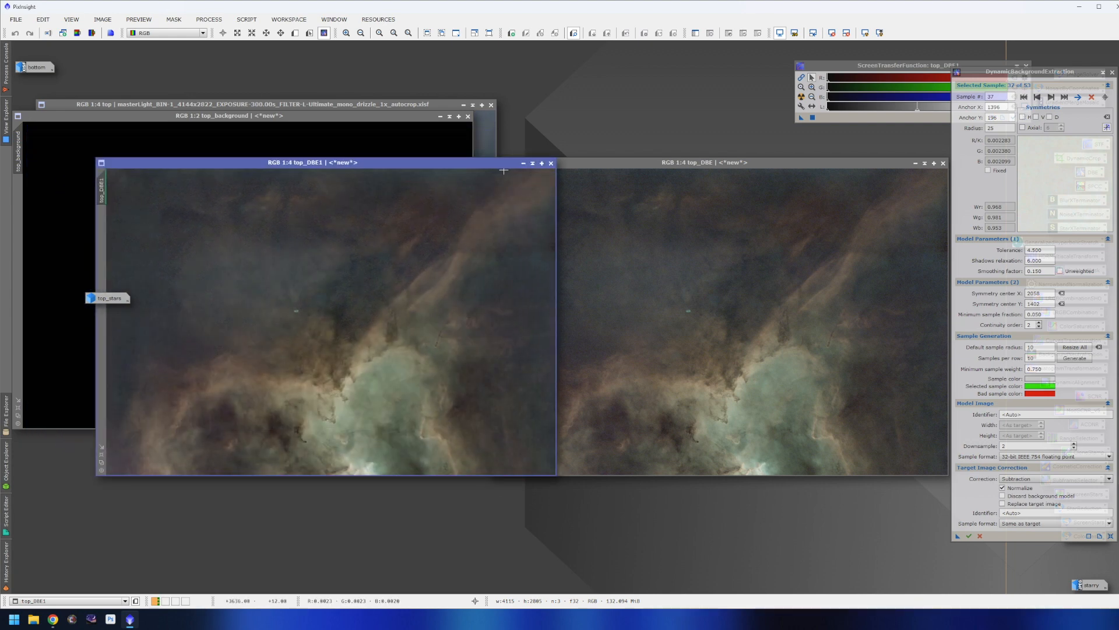
{"action": "left_click", "coordinate": [499, 167]}
{"action": "left_click", "coordinate": [551, 163]}
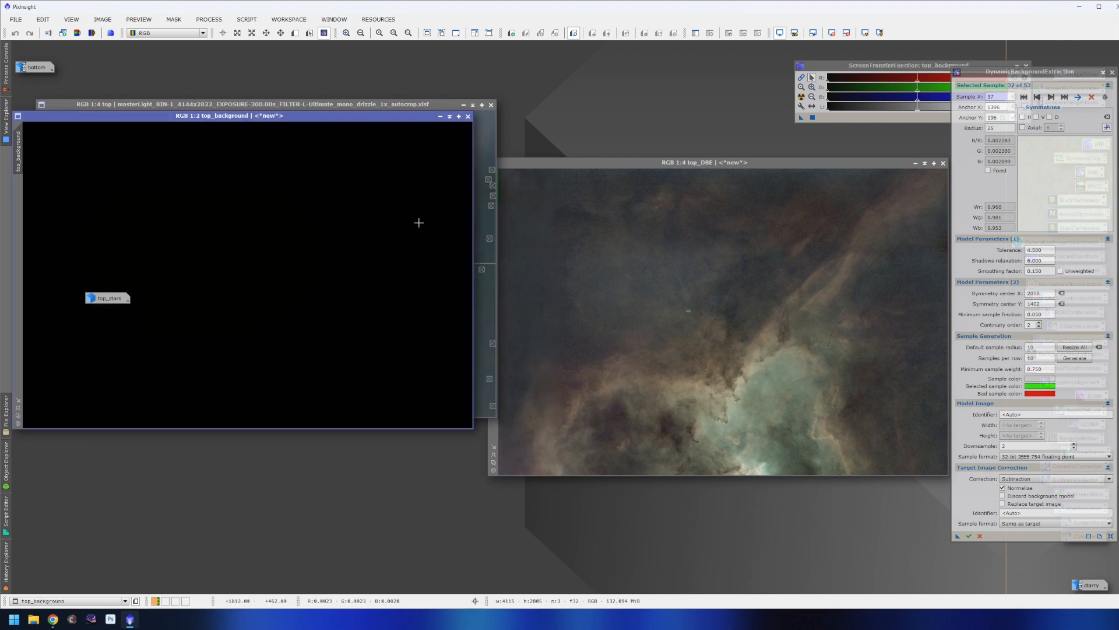
{"action": "left_click", "coordinate": [467, 116]}
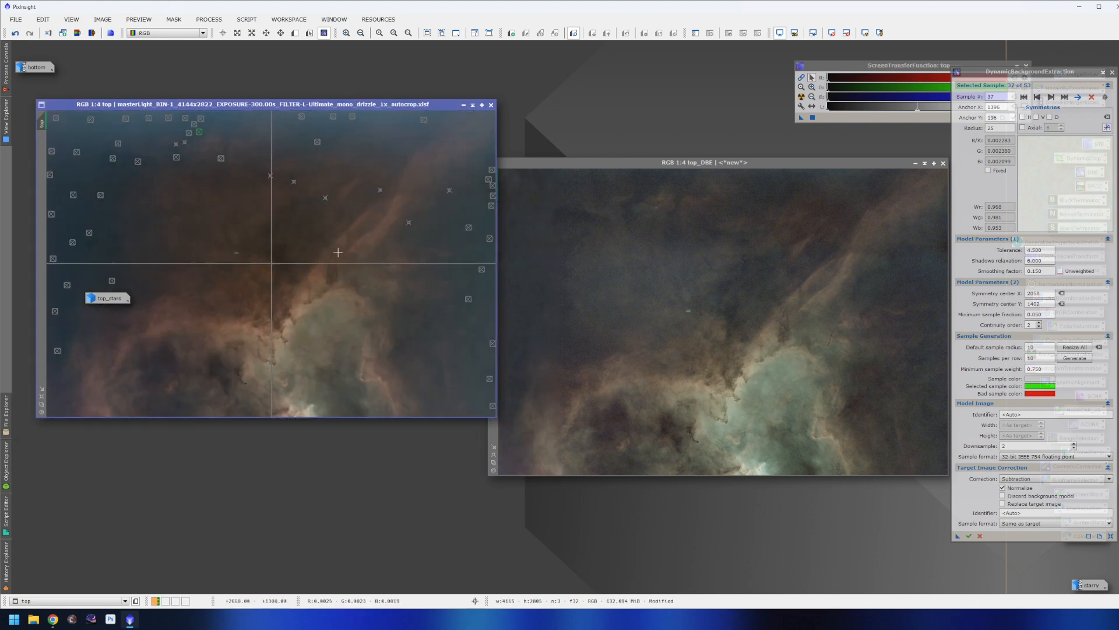
Step: Add one small background sample in the dark area just above the centre of the top image and rerun the extraction
{"action": "scroll", "coordinate": [269, 258], "scroll_direction": "up", "scroll_amount": 3}
{"action": "left_click", "coordinate": [264, 255]}
{"action": "scroll", "coordinate": [392, 251], "scroll_direction": "down", "scroll_amount": 3}
{"action": "left_click", "coordinate": [968, 535]}
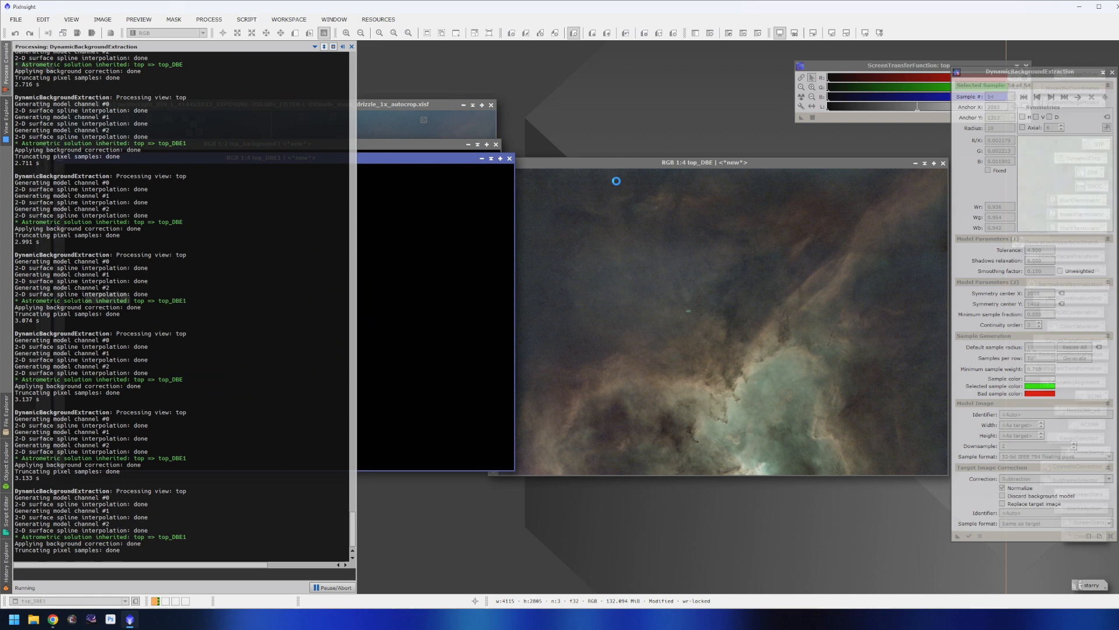
Step: Auto-stretch the newest corrected image, compare it with the previous correction, and discard the previous correction and the background model
{"action": "left_click", "coordinate": [865, 33]}
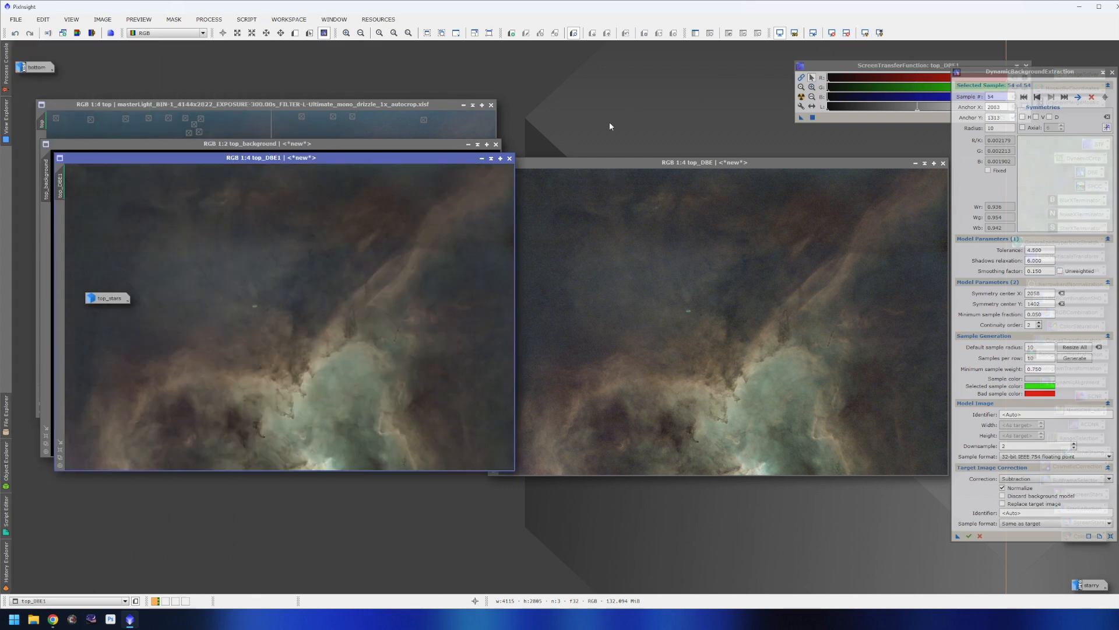
{"action": "left_click", "coordinate": [496, 144]}
{"action": "left_click_drag", "start_coordinate": [441, 159], "coordinate": [532, 133]}
{"action": "left_click", "coordinate": [862, 163]}
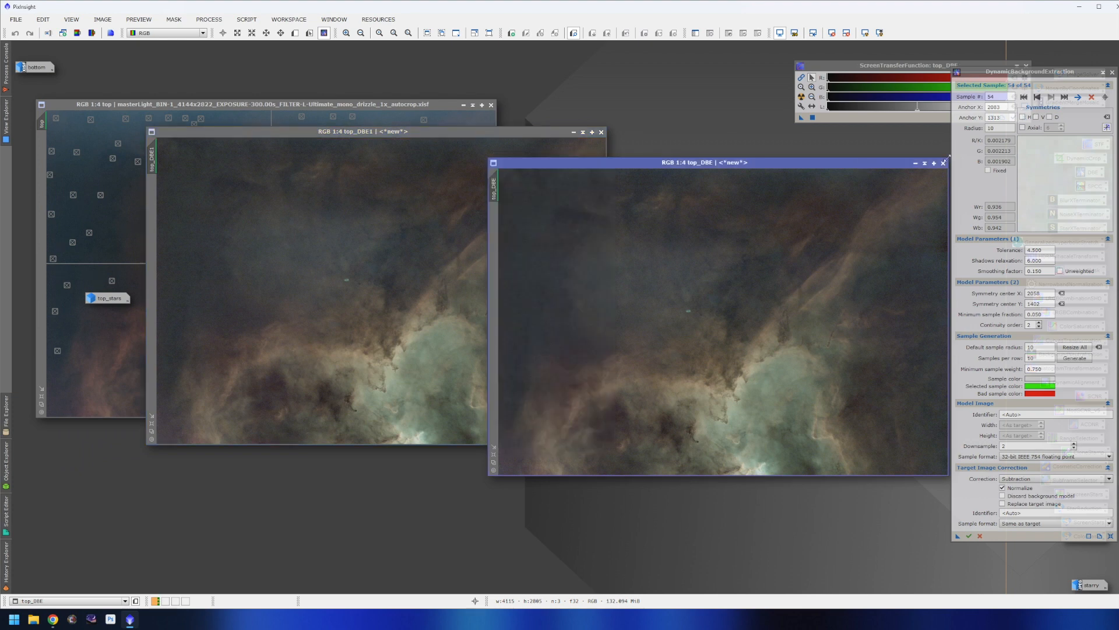
{"action": "left_click", "coordinate": [943, 164]}
{"action": "left_click_drag", "start_coordinate": [519, 132], "coordinate": [805, 154]}
Step: Save the background extraction settings as a process icon on the workspace, exit the extraction session, and minimise the original top image
{"action": "left_click_drag", "start_coordinate": [957, 540], "coordinate": [964, 555]}
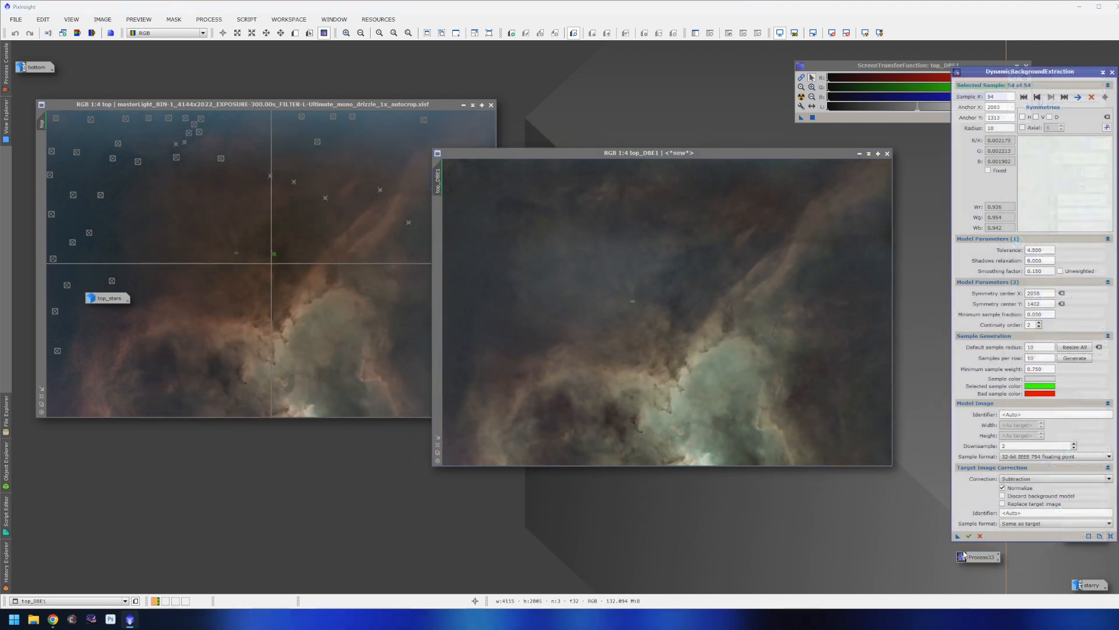
{"action": "left_click", "coordinate": [979, 536]}
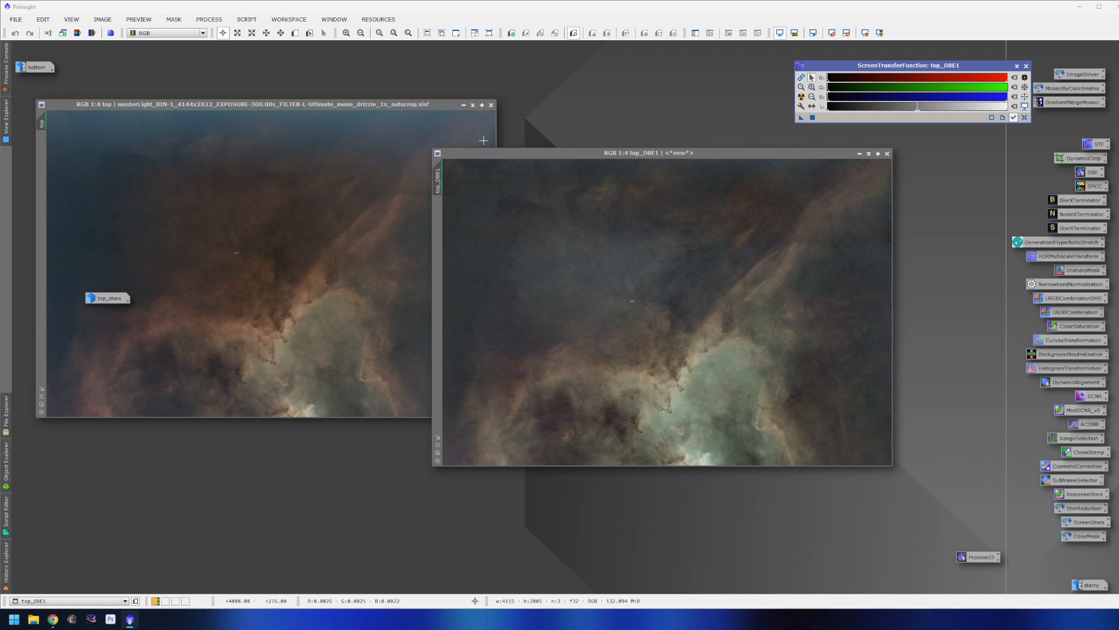
{"action": "left_click", "coordinate": [463, 105]}
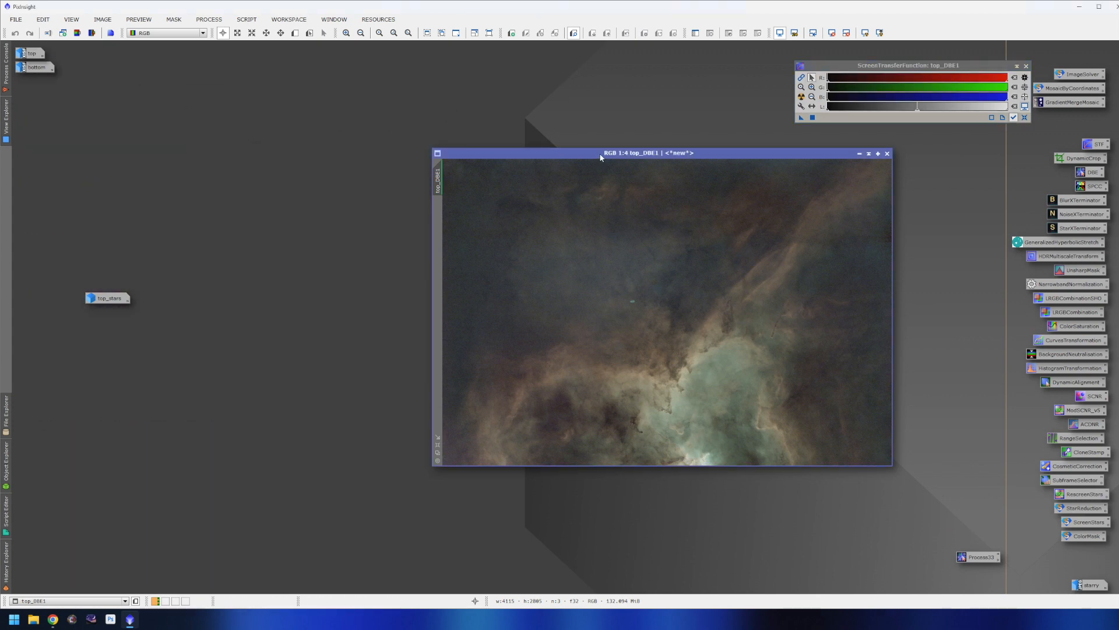
Step: Rename the background-corrected top image as top_DBE
{"action": "left_click_drag", "start_coordinate": [601, 154], "coordinate": [563, 148]}
{"action": "double_click", "coordinate": [400, 175]}
{"action": "key", "text": "End"}
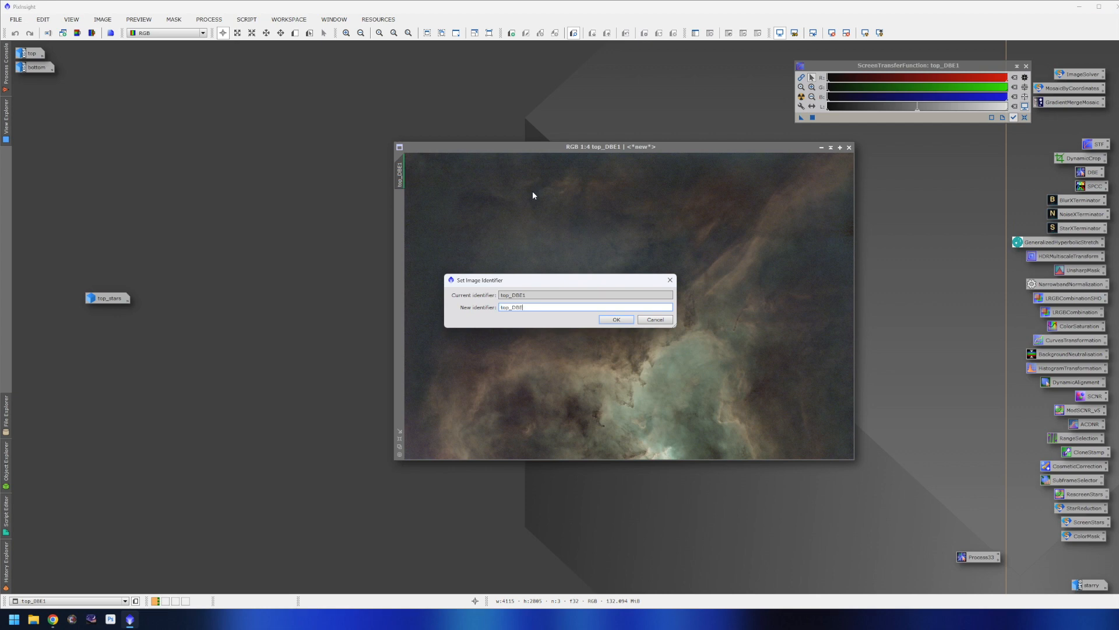
{"action": "key", "text": "Return"}
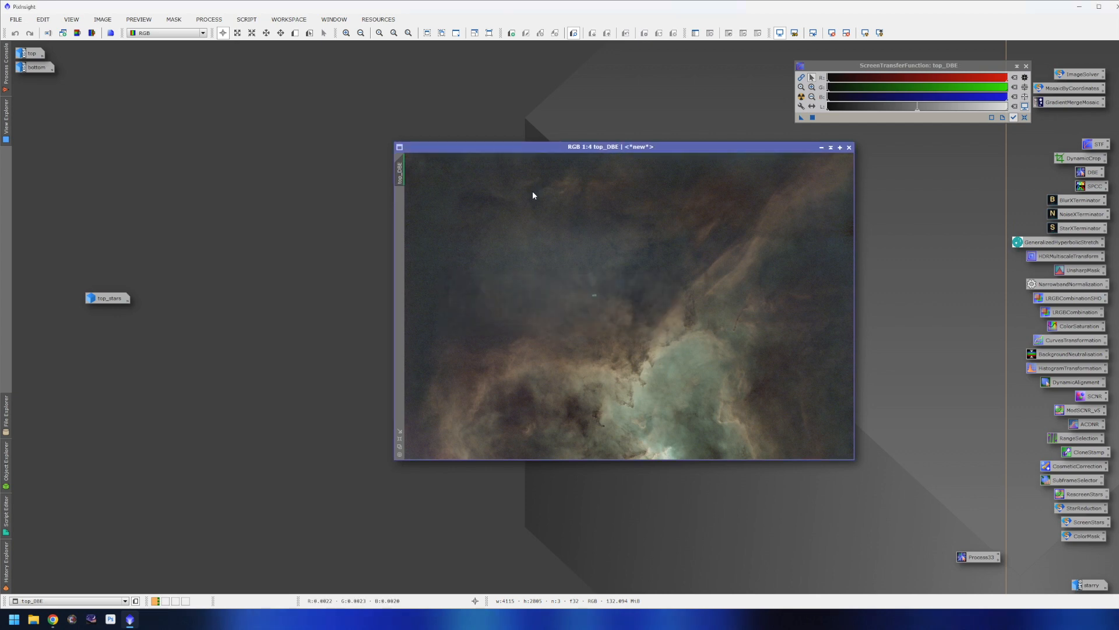
Step: Minimise the top_DBE image, place its icon near the top of the workspace, and restore the original bottom image
{"action": "left_click_drag", "start_coordinate": [580, 154], "coordinate": [467, 58]}
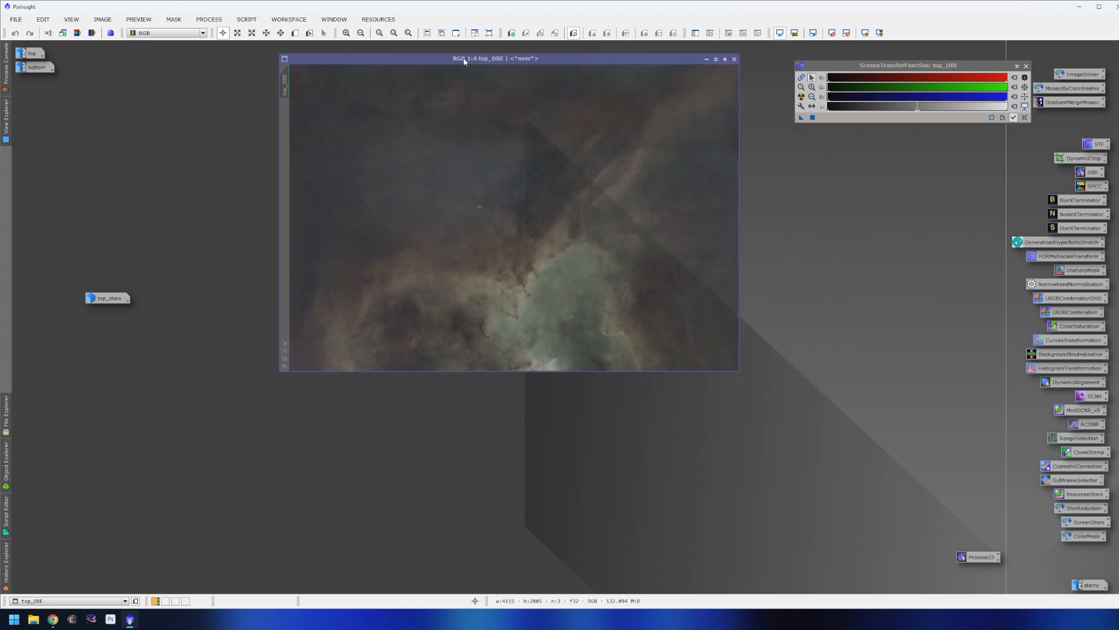
{"action": "left_click", "coordinate": [678, 77]}
{"action": "left_click_drag", "start_coordinate": [532, 215], "coordinate": [520, 62]}
{"action": "double_click", "coordinate": [26, 68]}
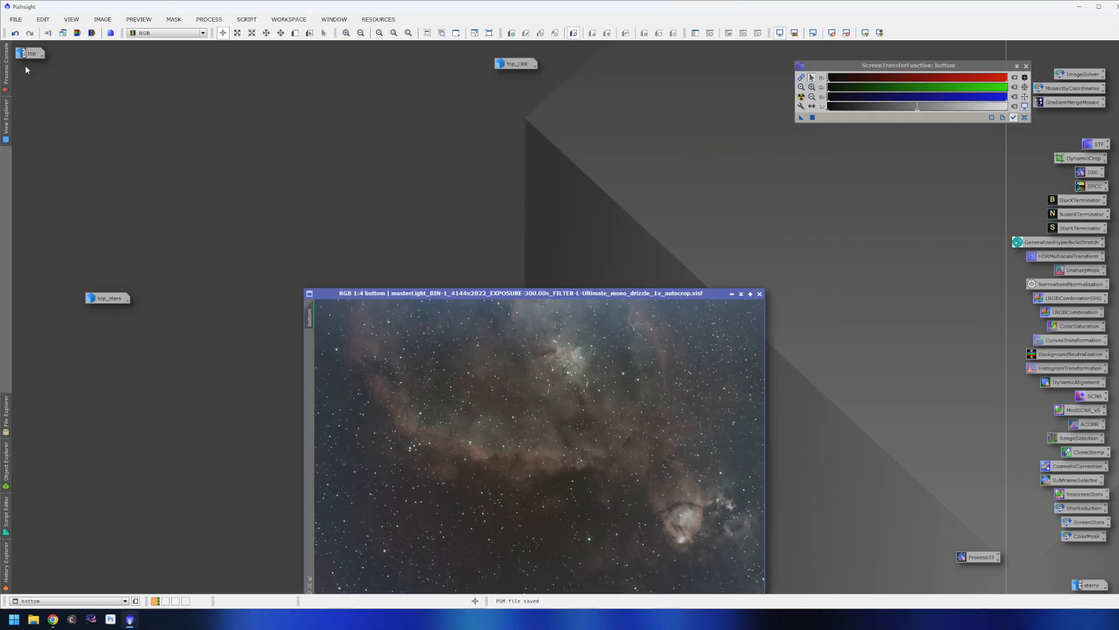
{"action": "left_click_drag", "start_coordinate": [460, 294], "coordinate": [473, 218]}
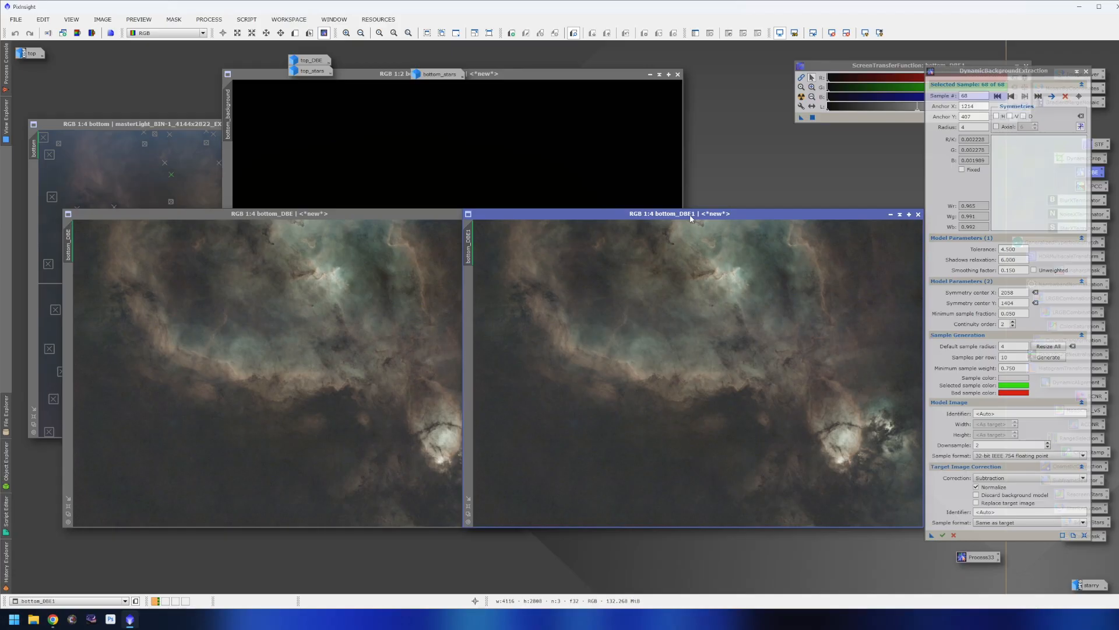
Step: Discard the bottom panel's background model and the bottom_DBE1 correction, keeping bottom_DBE
{"action": "left_click", "coordinate": [644, 180]}
{"action": "left_click", "coordinate": [677, 74]}
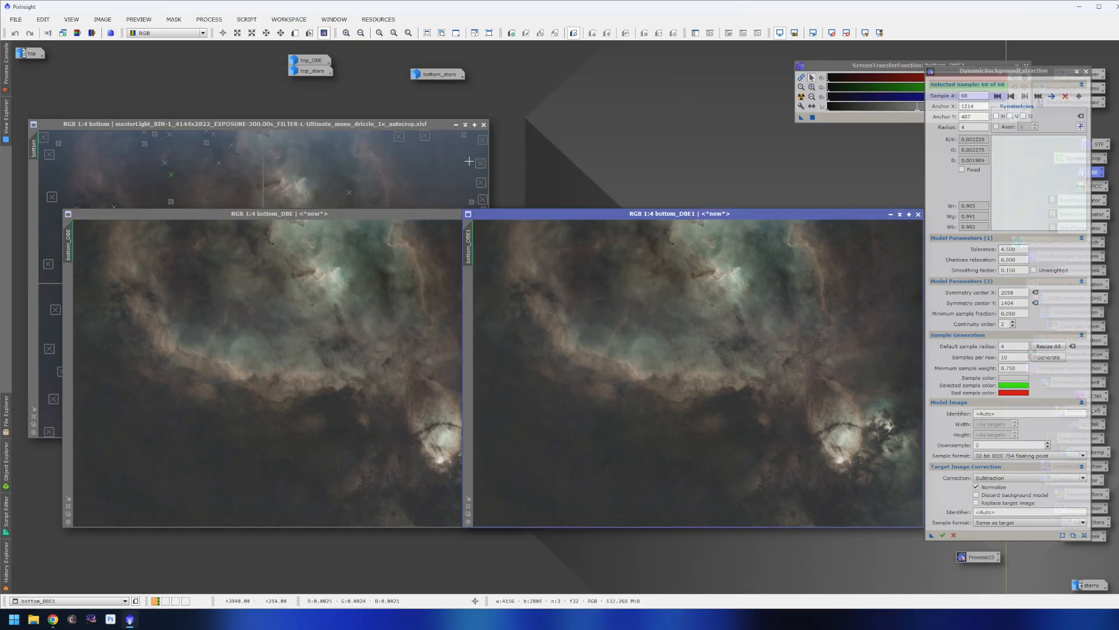
{"action": "left_click_drag", "start_coordinate": [432, 215], "coordinate": [424, 215]}
{"action": "left_click_drag", "start_coordinate": [677, 215], "coordinate": [610, 208]}
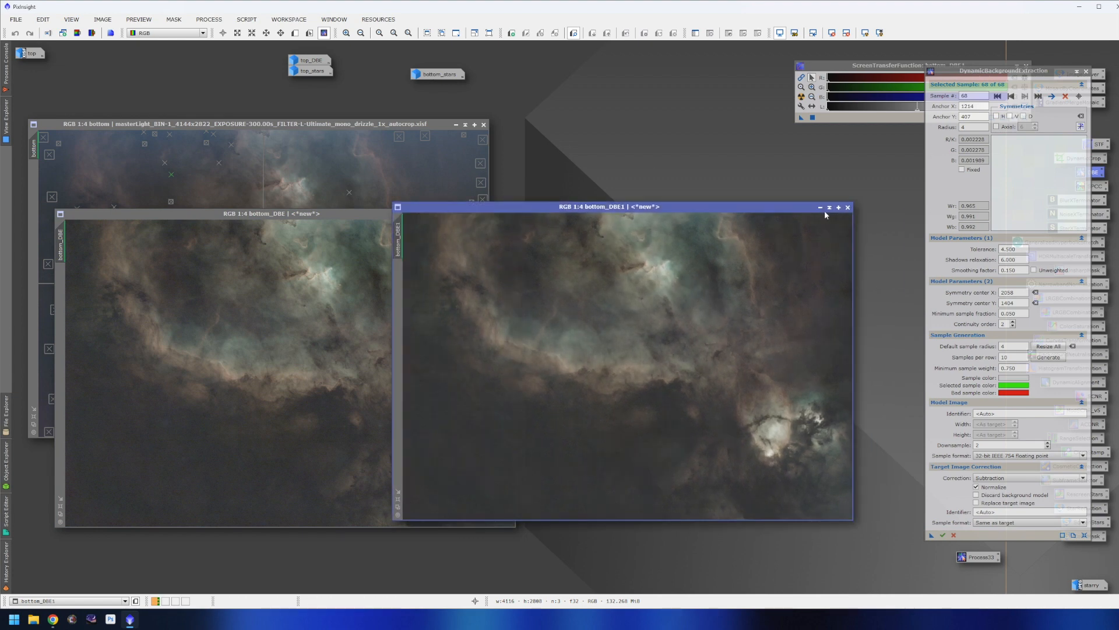
{"action": "left_click", "coordinate": [854, 207]}
{"action": "left_click_drag", "start_coordinate": [452, 219], "coordinate": [771, 197]}
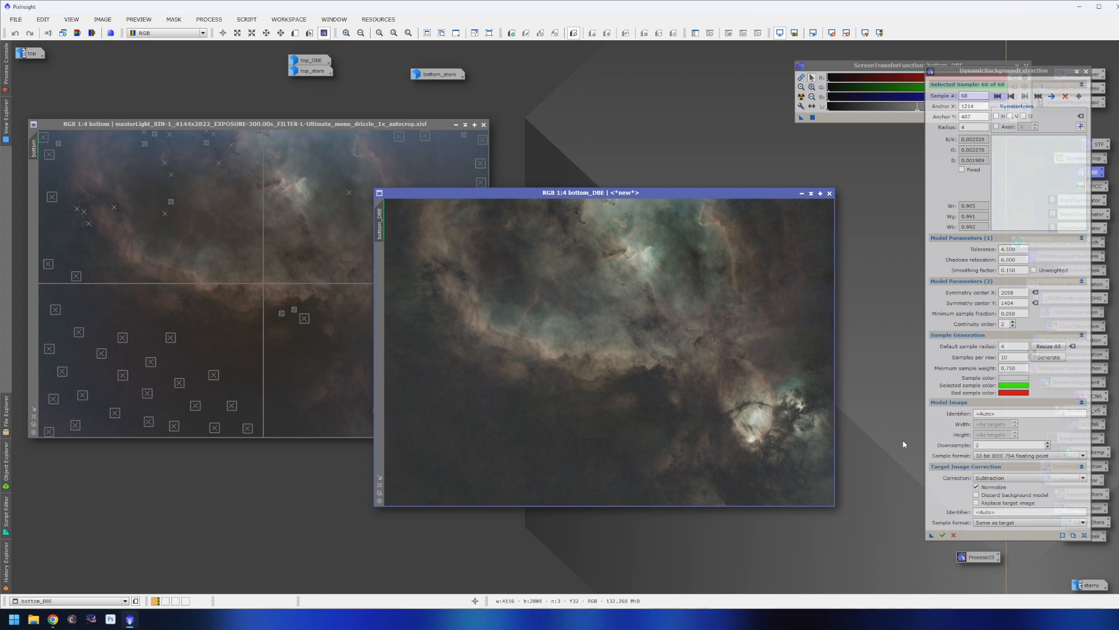
Step: Save the bottom panel's background extraction settings as a process icon, then exit the session and minimise the original bottom image
{"action": "left_click_drag", "start_coordinate": [931, 536], "coordinate": [966, 571]}
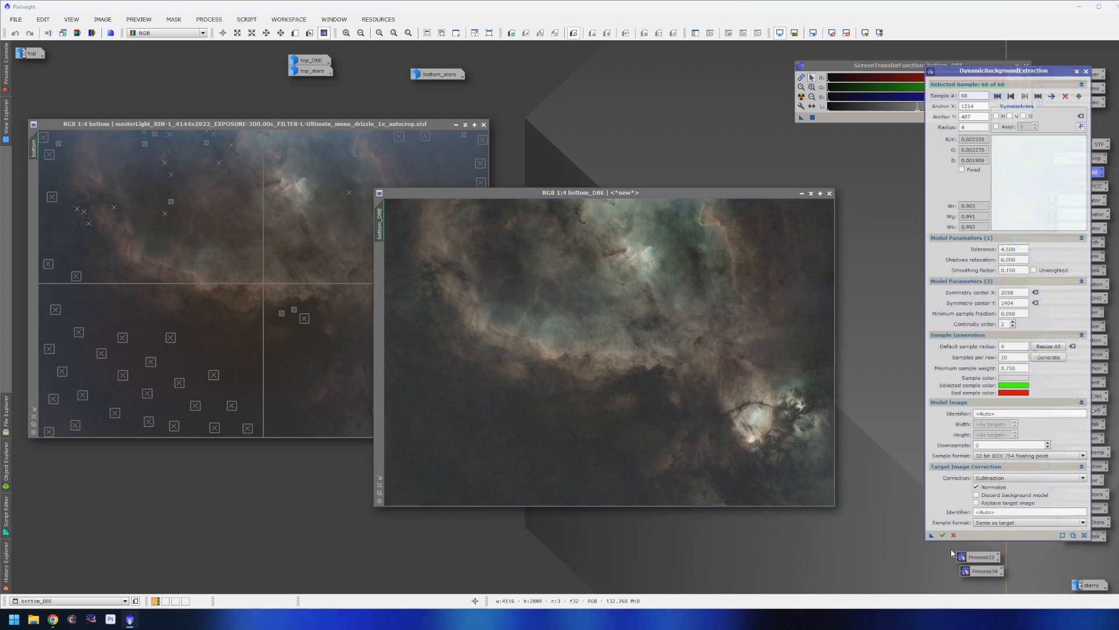
{"action": "left_click", "coordinate": [953, 535]}
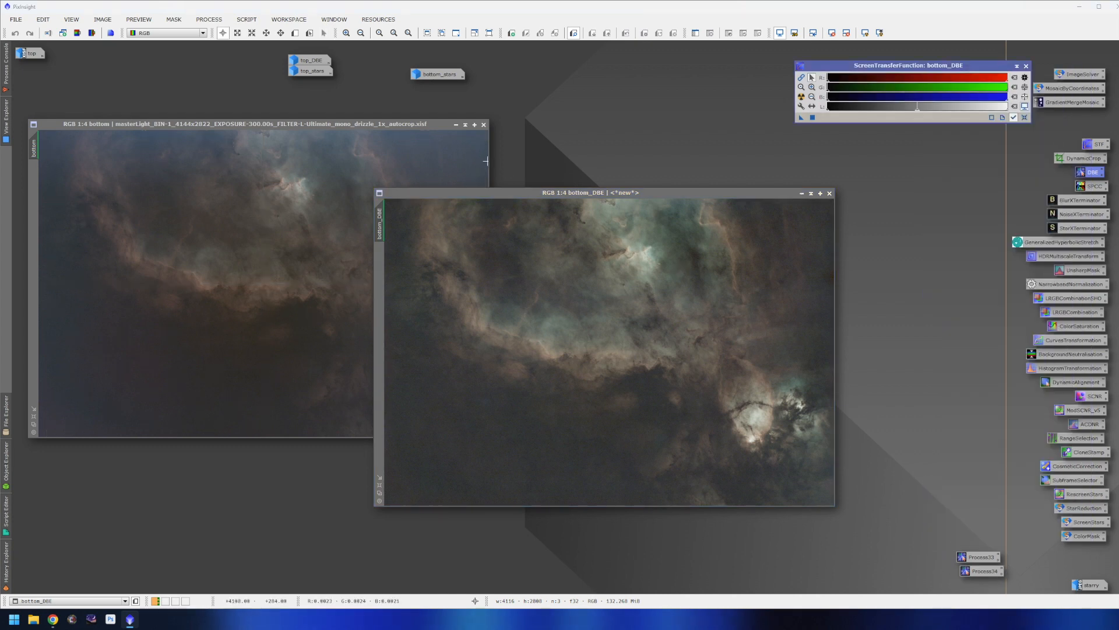
{"action": "left_click", "coordinate": [456, 124]}
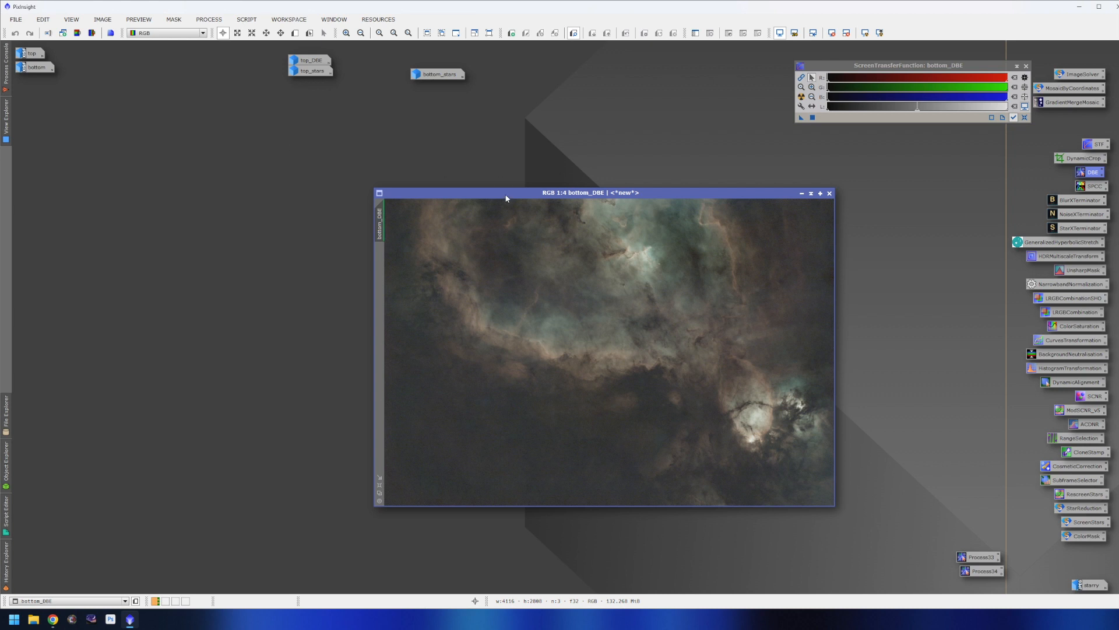
Step: Minimise the bottom_DBE image and place its icon just above bottom_stars
{"action": "left_click_drag", "start_coordinate": [506, 197], "coordinate": [385, 181]}
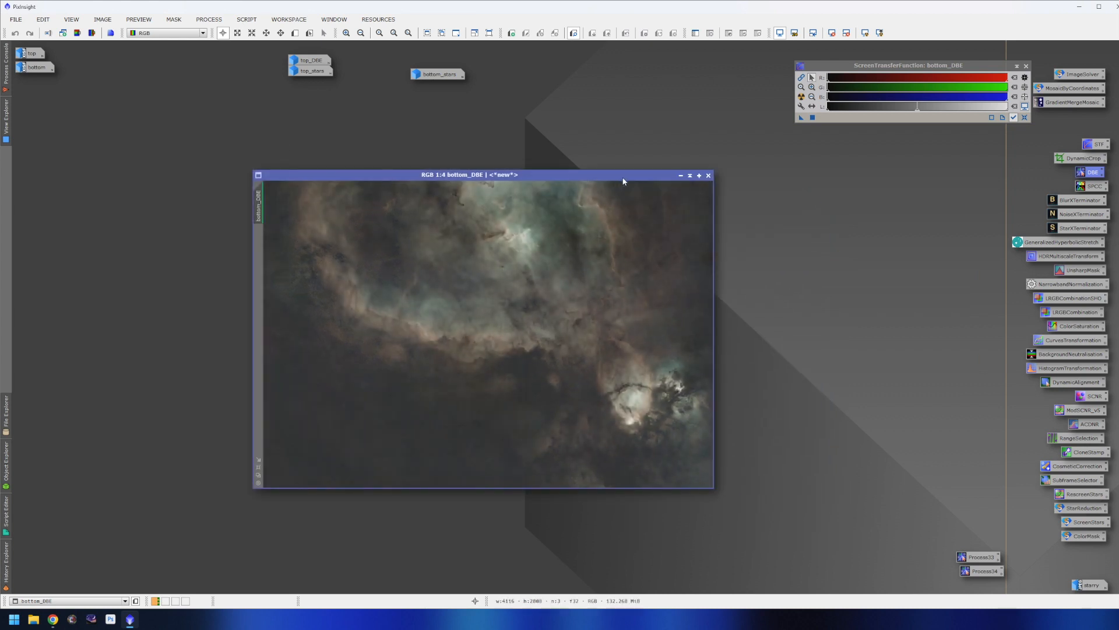
{"action": "left_click", "coordinate": [679, 175]}
{"action": "left_click_drag", "start_coordinate": [515, 336], "coordinate": [445, 66]}
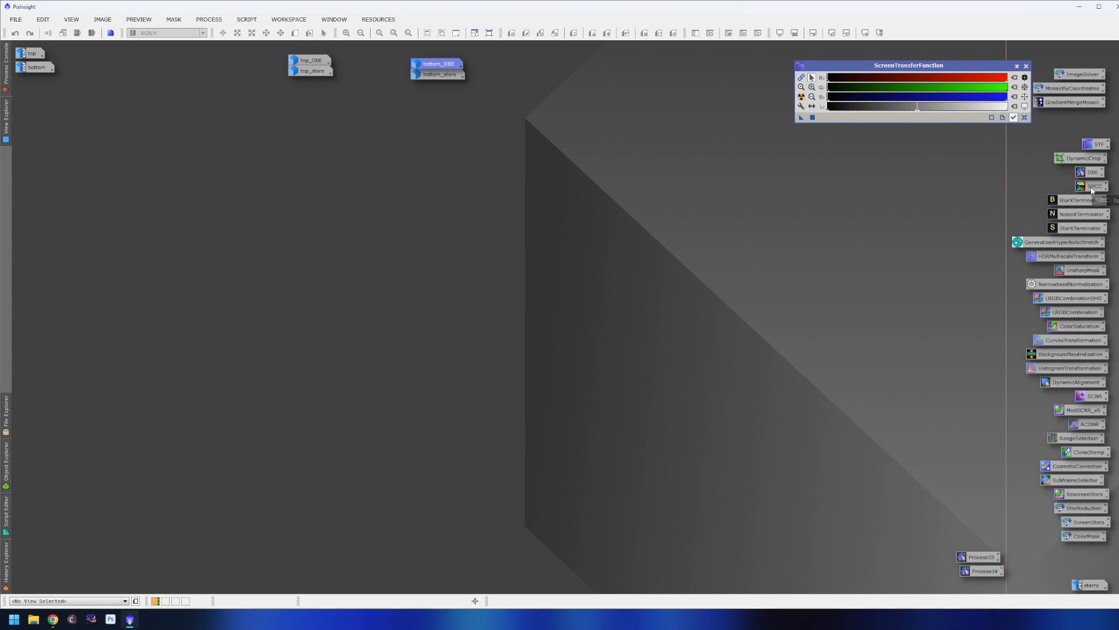
Step: Run the Screen Stars script to recombine starless top_DBE with top_stars into a new image named top_starry, and exit the script
{"action": "right_click", "coordinate": [1082, 527]}
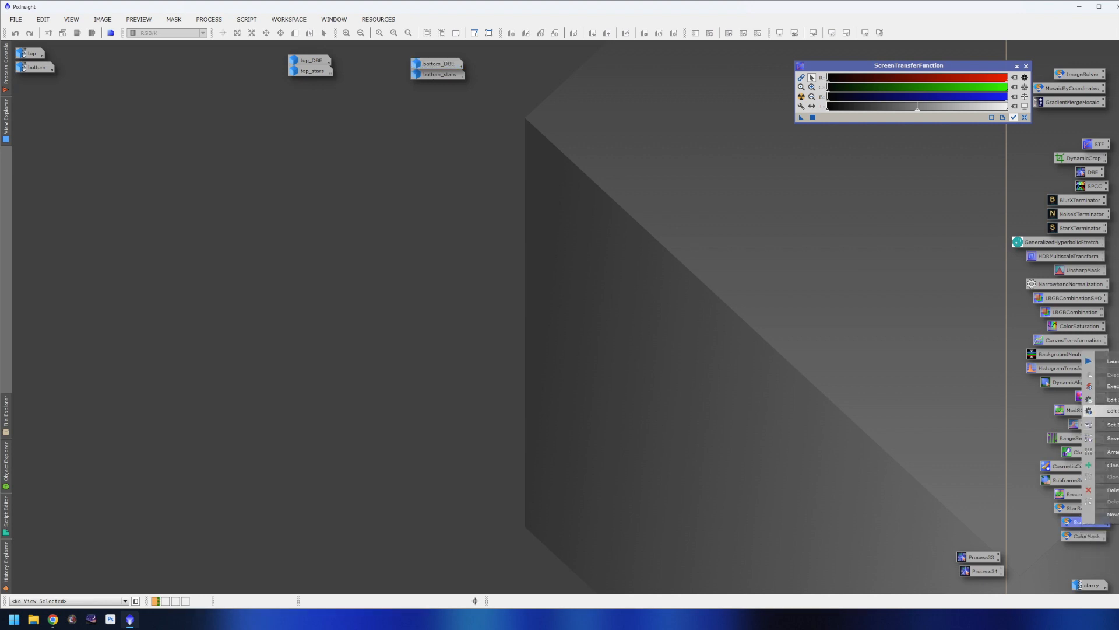
{"action": "left_click", "coordinate": [1105, 386]}
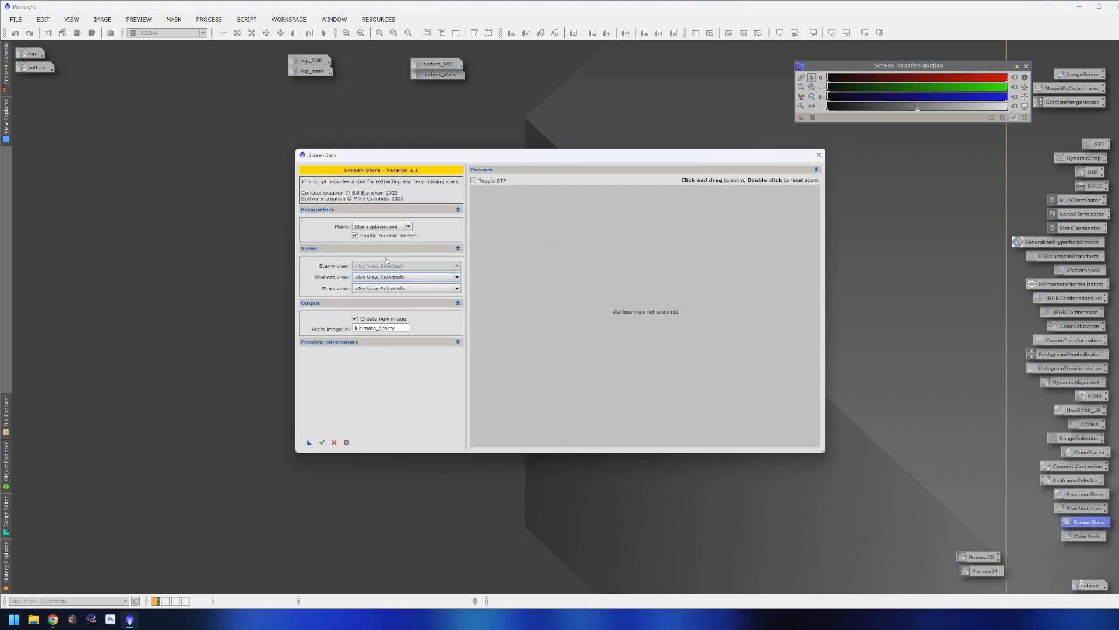
{"action": "left_click", "coordinate": [397, 277]}
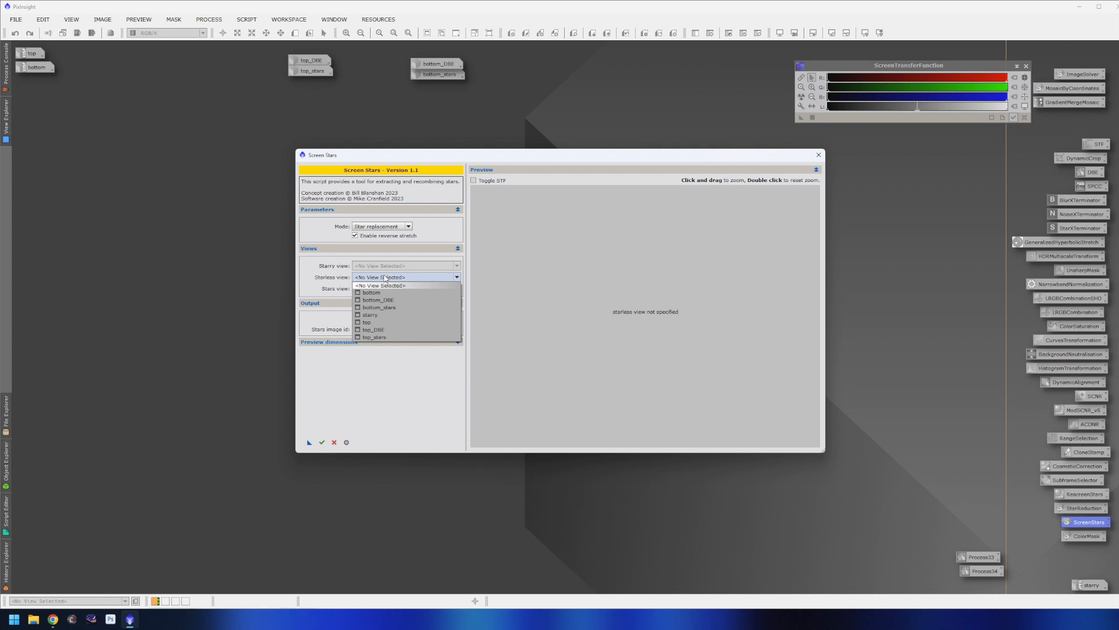
{"action": "left_click", "coordinate": [400, 330]}
{"action": "left_click", "coordinate": [403, 289]}
{"action": "left_click", "coordinate": [400, 344]}
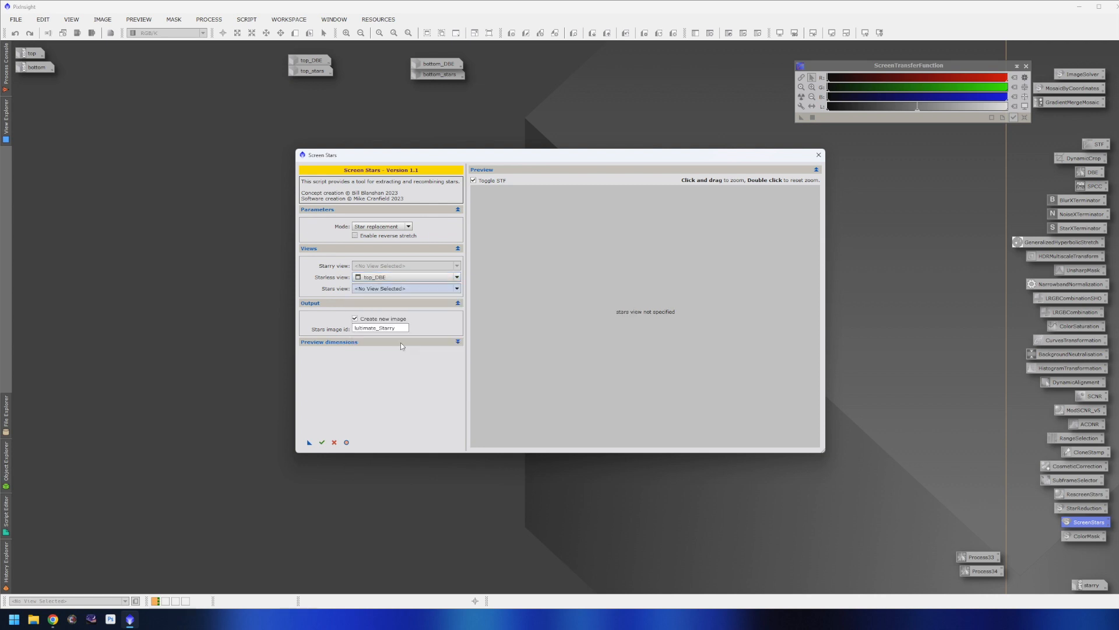
{"action": "double_click", "coordinate": [369, 329]}
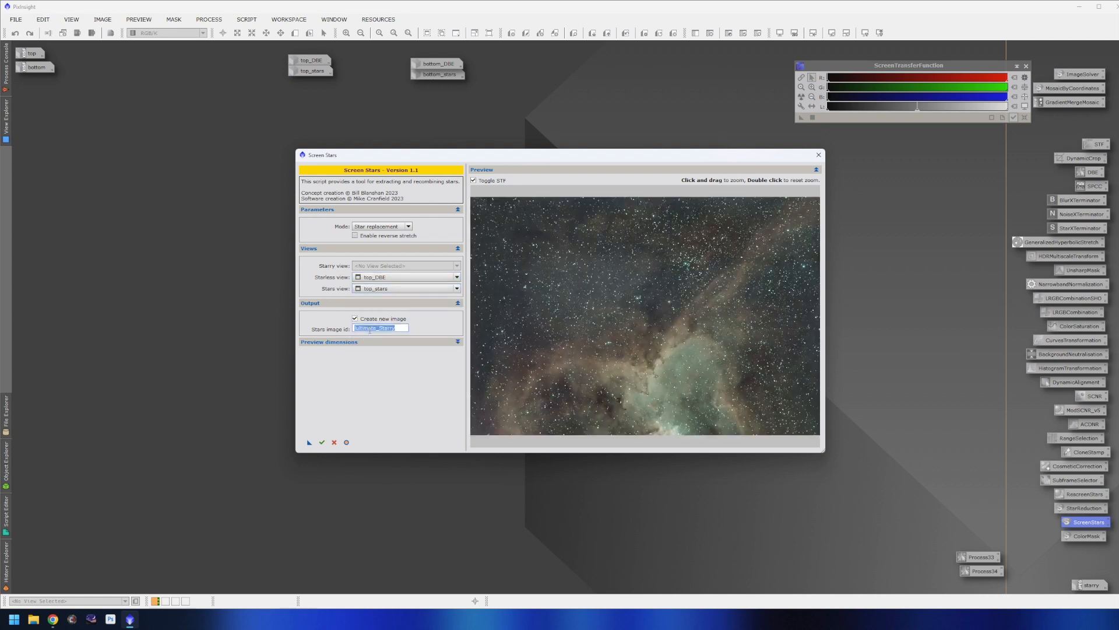
{"action": "key", "text": "BackSpace"}
{"action": "left_click", "coordinate": [322, 442]}
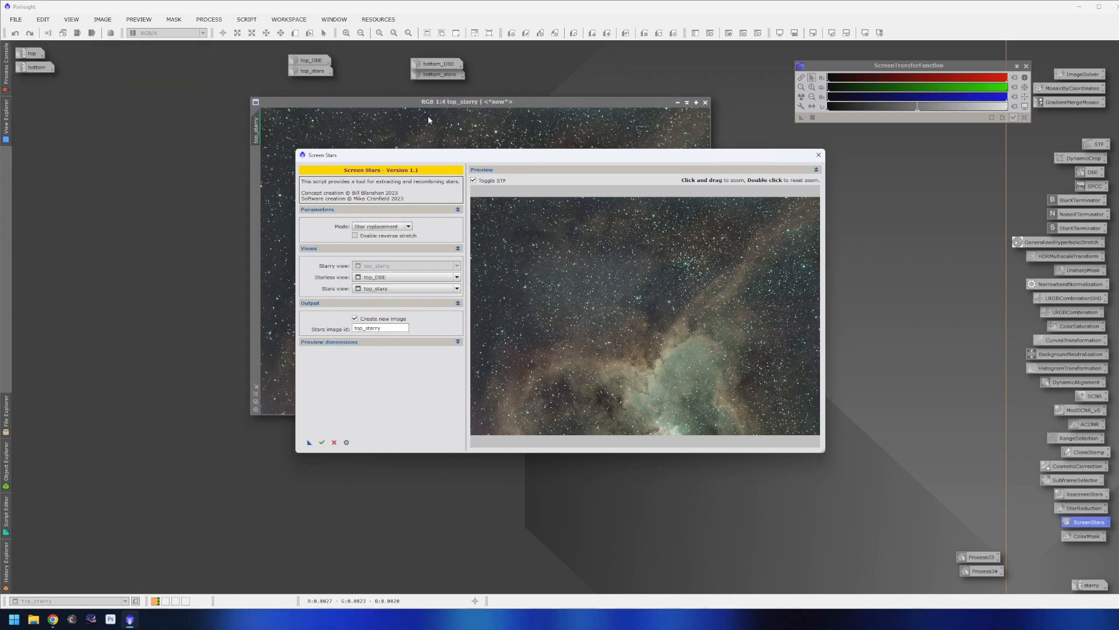
{"action": "left_click", "coordinate": [400, 277]}
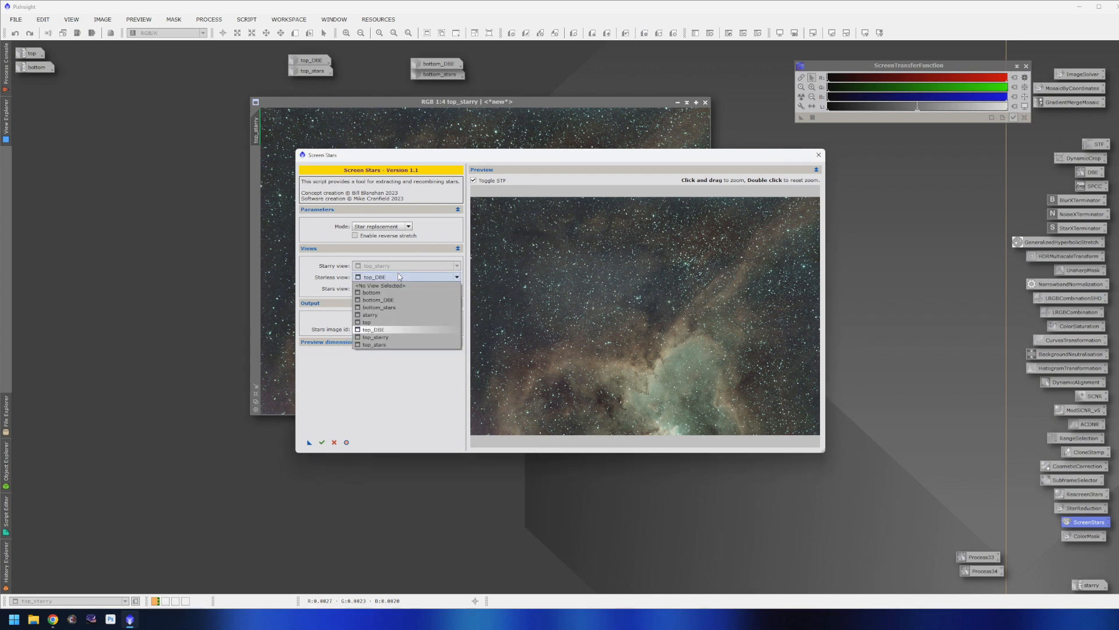
{"action": "left_click", "coordinate": [334, 442]}
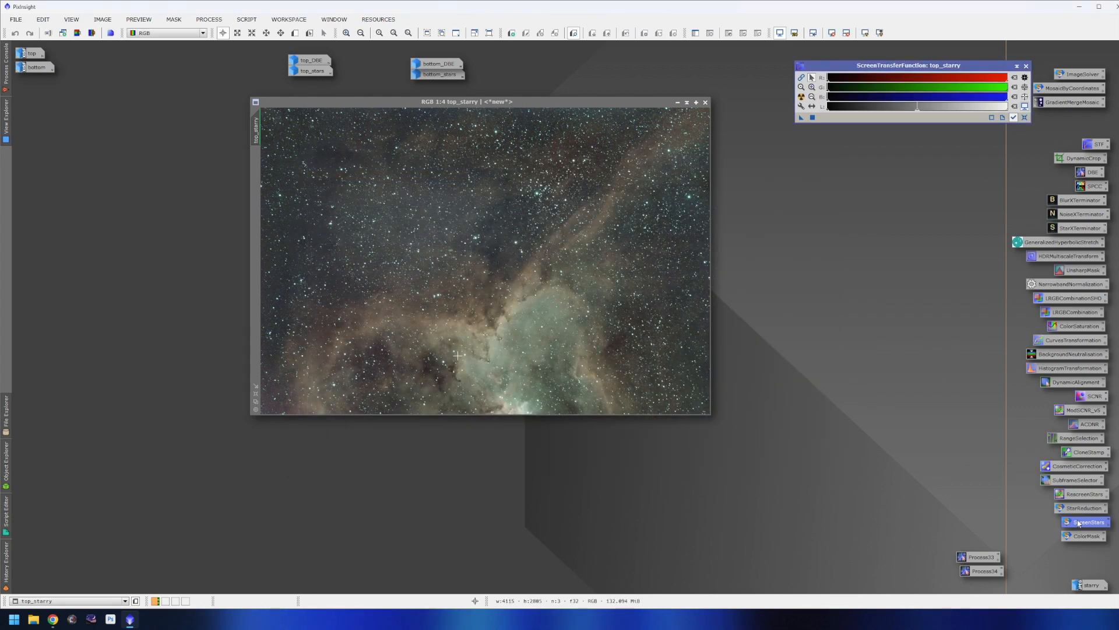
Step: Run Screen Stars to recombine starless bottom_DBE with bottom_stars into a new image named bottom_starry, and exit the script
{"action": "double_click", "coordinate": [1079, 523]}
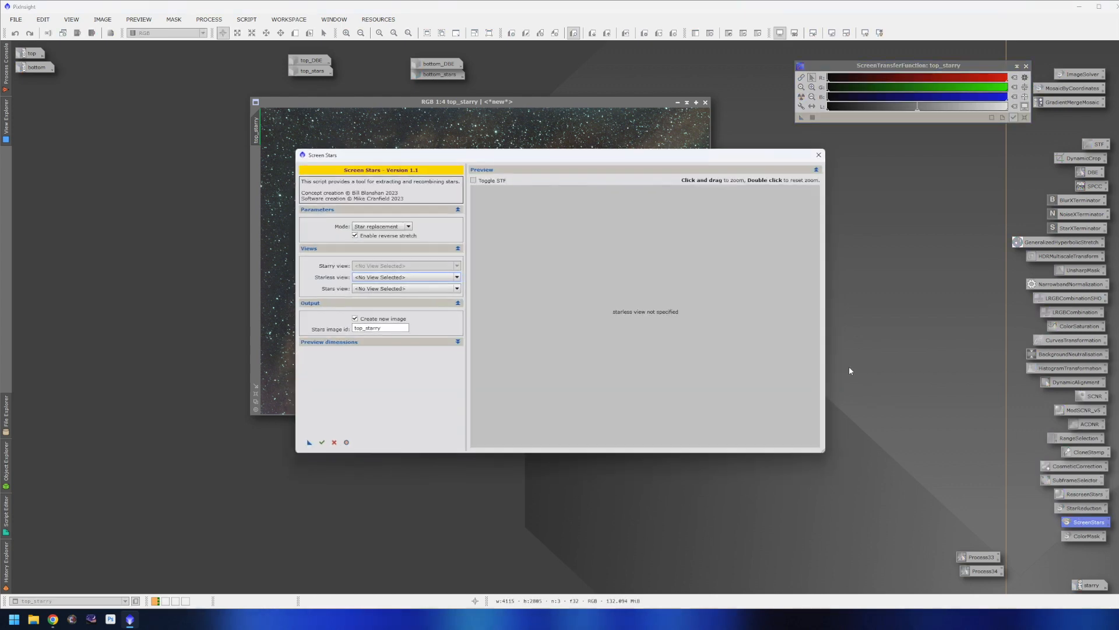
{"action": "left_click", "coordinate": [439, 275]}
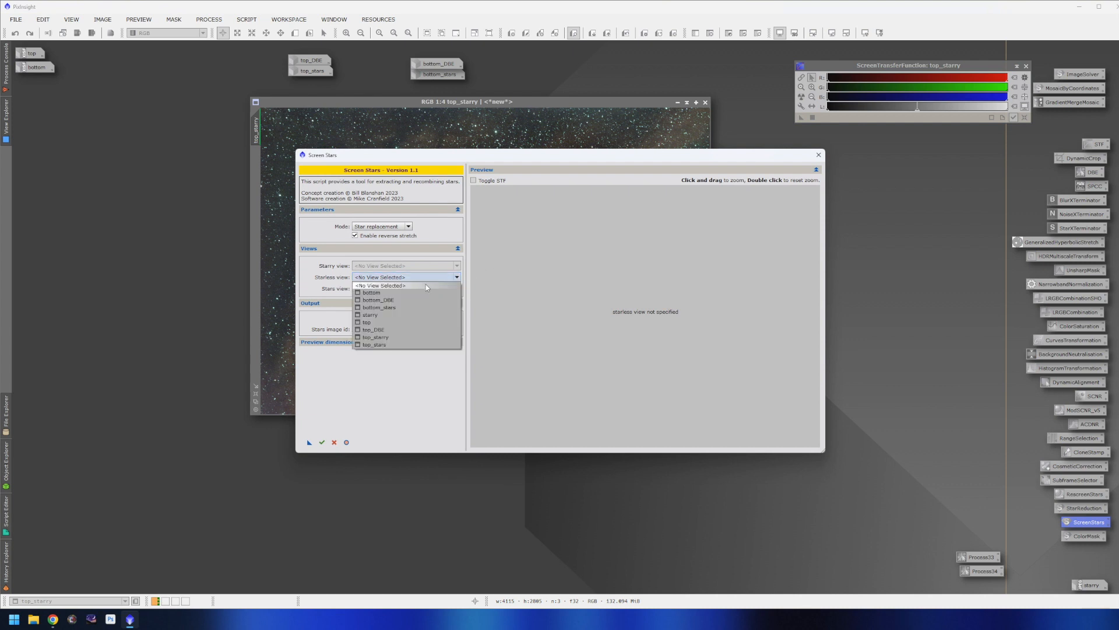
{"action": "left_click", "coordinate": [397, 301]}
{"action": "left_click", "coordinate": [394, 290]}
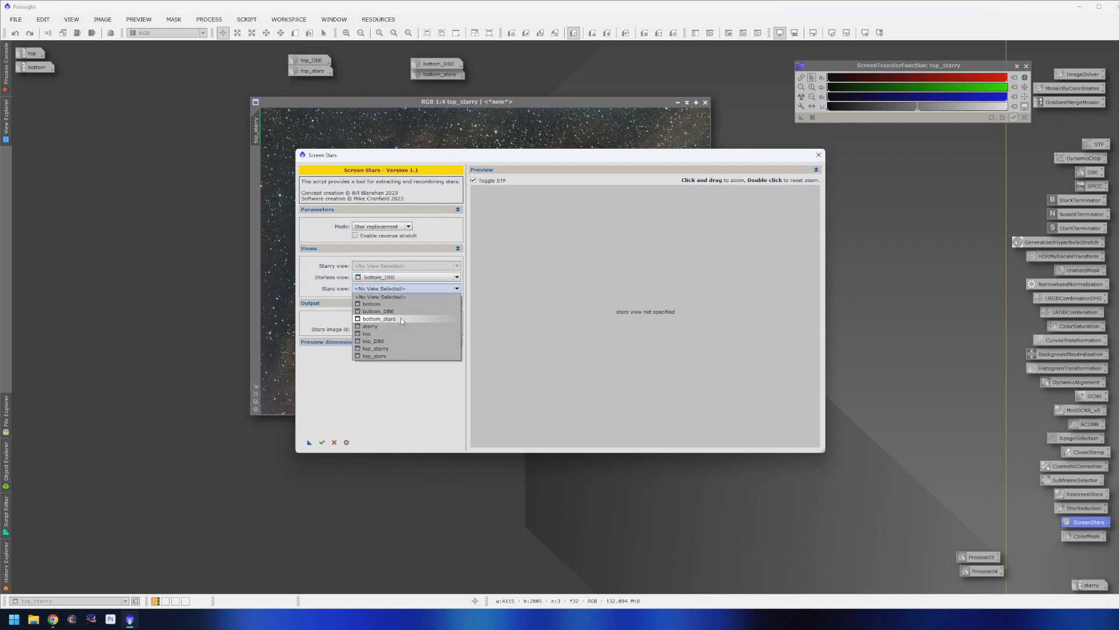
{"action": "left_click", "coordinate": [400, 318]}
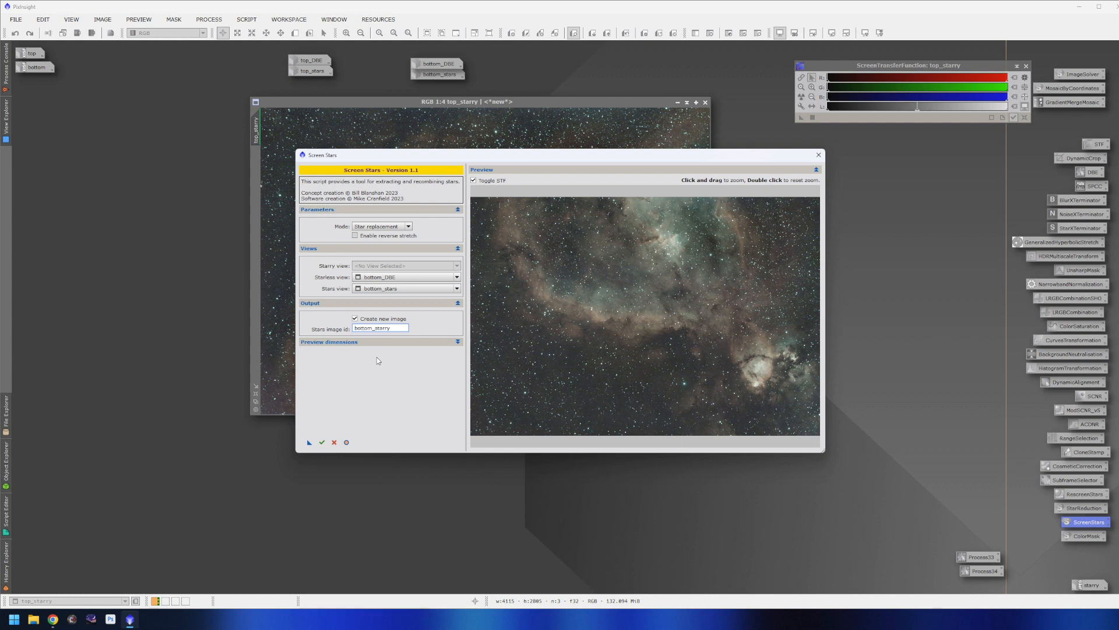
{"action": "left_click", "coordinate": [322, 441]}
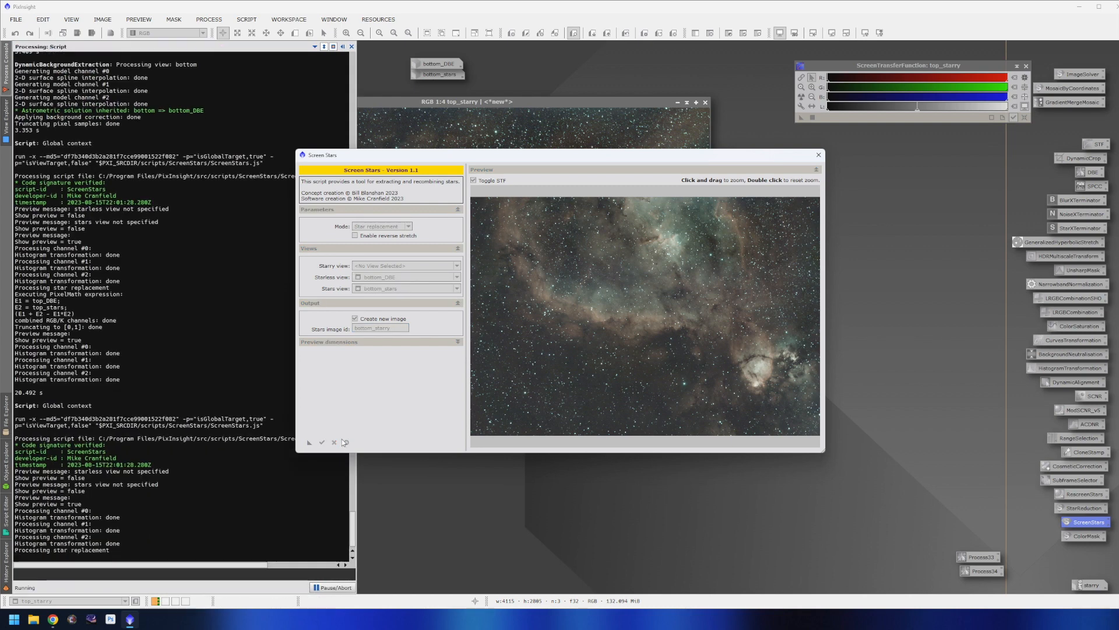
{"action": "left_click", "coordinate": [818, 156]}
Step: Minimise top_starry and bottom_starry, placing each icon beneath its own panel's group of icons
{"action": "left_click_drag", "start_coordinate": [620, 108], "coordinate": [595, 113]}
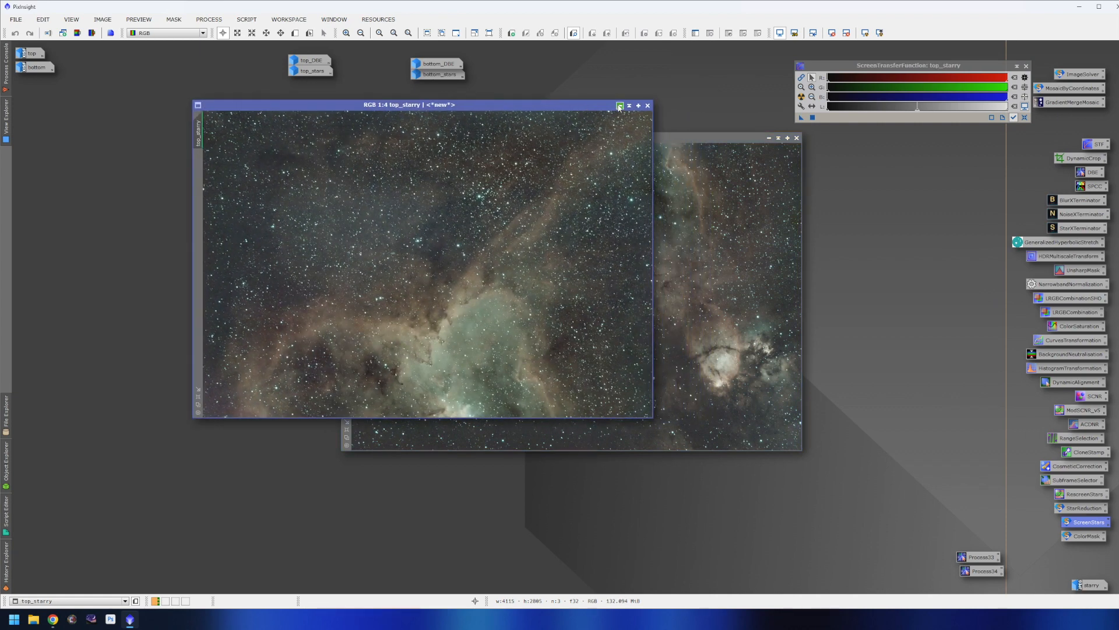
{"action": "left_click", "coordinate": [620, 105]}
{"action": "left_click_drag", "start_coordinate": [446, 264], "coordinate": [312, 87]}
{"action": "left_click", "coordinate": [769, 137]}
{"action": "left_click_drag", "start_coordinate": [600, 298], "coordinate": [440, 91]}
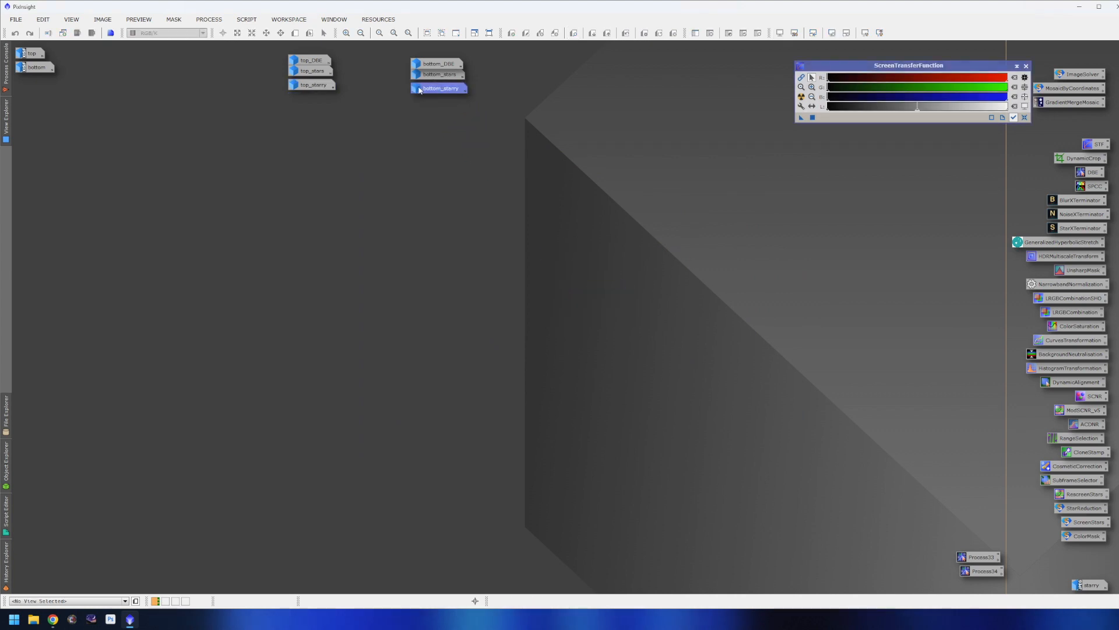
Step: Restore the top_starry image and open SpectrophotometricColorCalibration beside it
{"action": "double_click", "coordinate": [316, 85]}
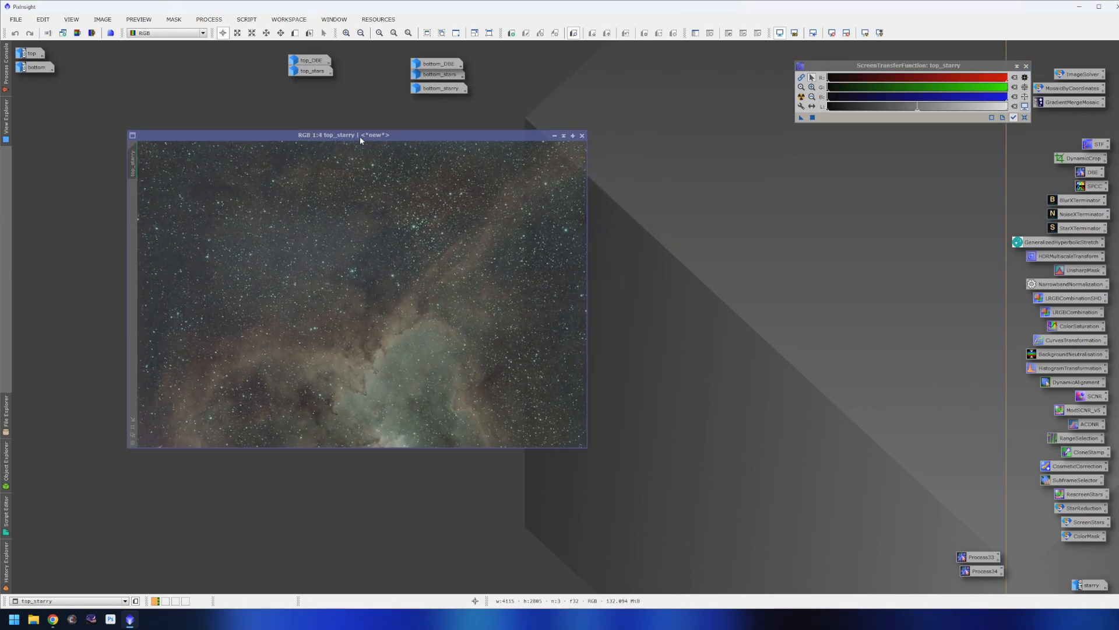
{"action": "double_click", "coordinate": [1090, 187]}
{"action": "left_click_drag", "start_coordinate": [1103, 144], "coordinate": [832, 169]}
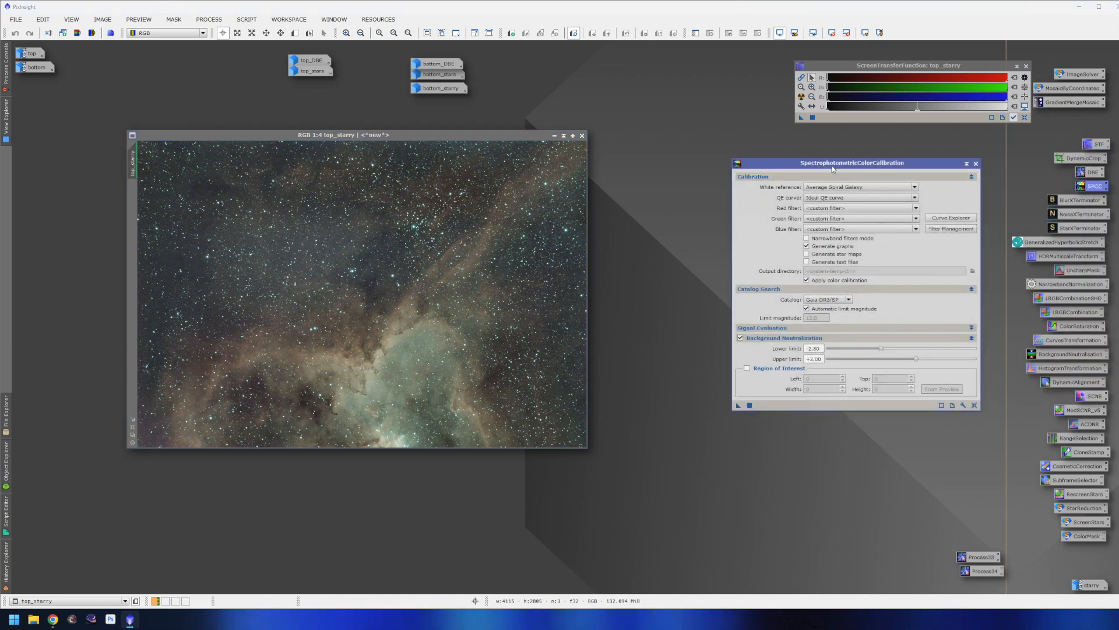
Step: Reset the calibration settings and assign the Sony CMOS UVIRcut / Opt. L-Ultimate filters to the red, green and blue channels
{"action": "left_click", "coordinate": [974, 405]}
{"action": "left_click", "coordinate": [879, 208]}
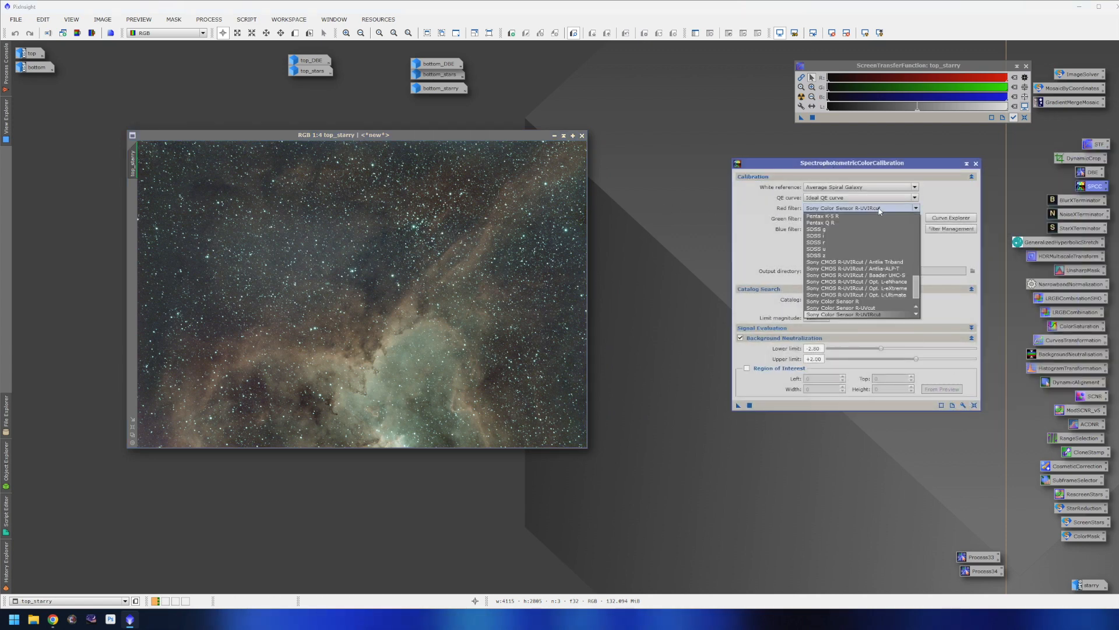
{"action": "left_click", "coordinate": [881, 295]}
{"action": "left_click", "coordinate": [874, 218]}
{"action": "left_click", "coordinate": [877, 305]}
{"action": "left_click", "coordinate": [867, 228]}
{"action": "left_click", "coordinate": [874, 315]}
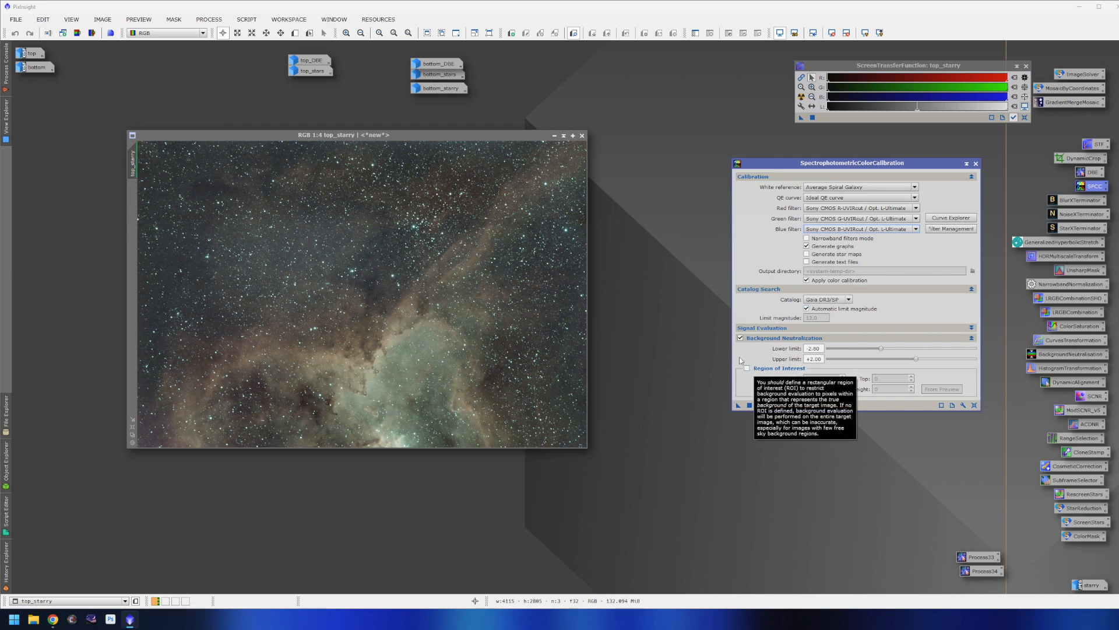
Step: Draw a preview of about 69 by 64 pixels over dark background in top_starry and use it as the calibration's region of interest
{"action": "left_click", "coordinate": [295, 33]}
{"action": "left_click", "coordinate": [166, 265]}
{"action": "left_click", "coordinate": [166, 265]}
{"action": "left_click", "coordinate": [166, 262]}
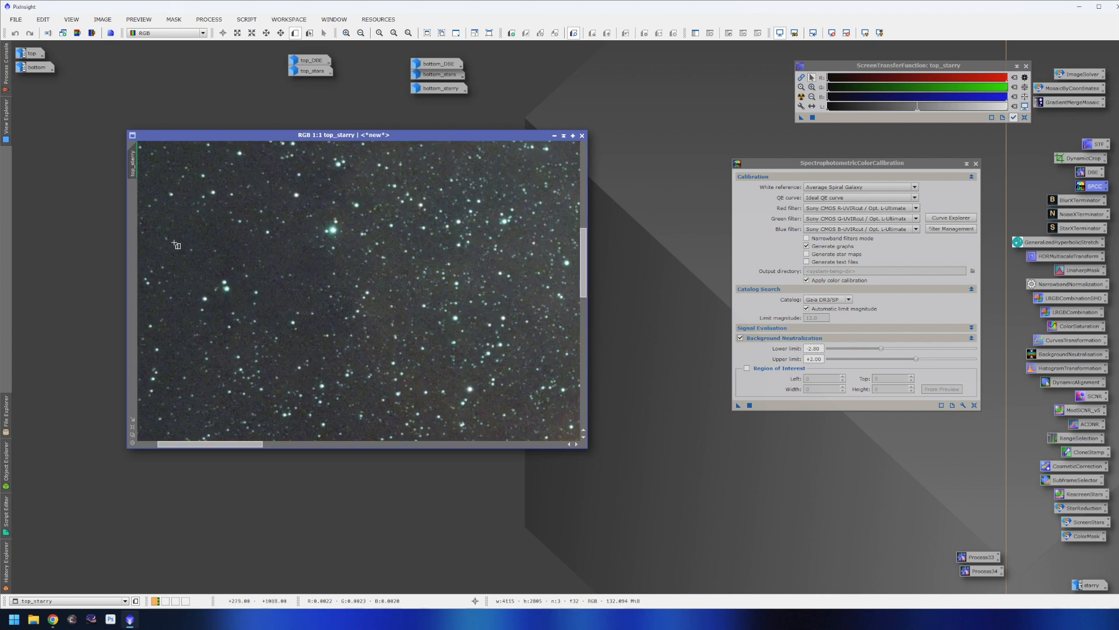
{"action": "left_click_drag", "start_coordinate": [201, 229], "coordinate": [231, 257]}
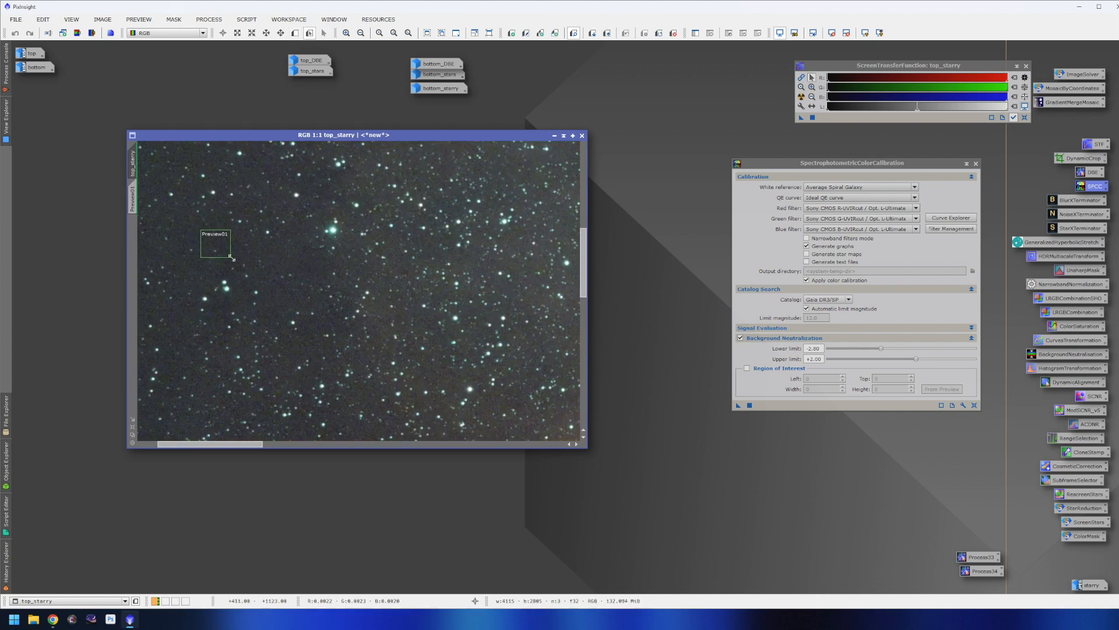
{"action": "left_click", "coordinate": [793, 369]}
{"action": "left_click", "coordinate": [942, 389]}
Step: Try to apply the spectrophotometric colour calibration to top_starry
{"action": "left_click", "coordinate": [634, 301]}
{"action": "left_click", "coordinate": [587, 315]}
{"action": "left_click", "coordinate": [586, 314]}
{"action": "scroll", "coordinate": [216, 264], "scroll_direction": "down", "scroll_amount": 4}
{"action": "scroll", "coordinate": [186, 263], "scroll_direction": "up", "scroll_amount": 1}
{"action": "left_click", "coordinate": [750, 404]}
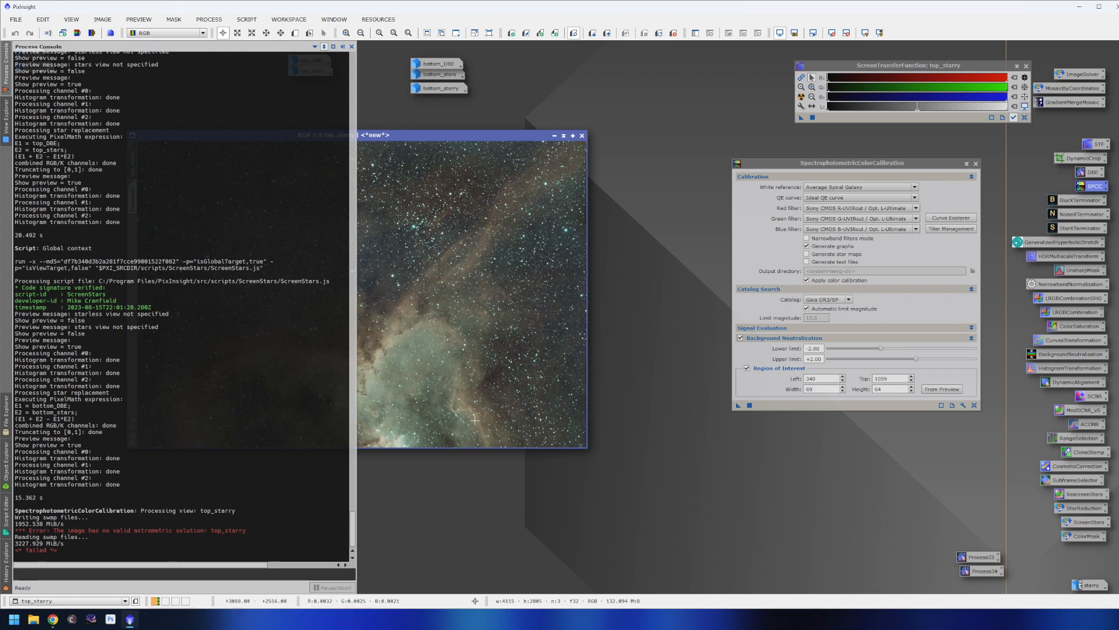
Step: Open ImageSolver for top_starry and fill in the target coordinates by searching online for IC 1805
{"action": "left_click", "coordinate": [245, 21]}
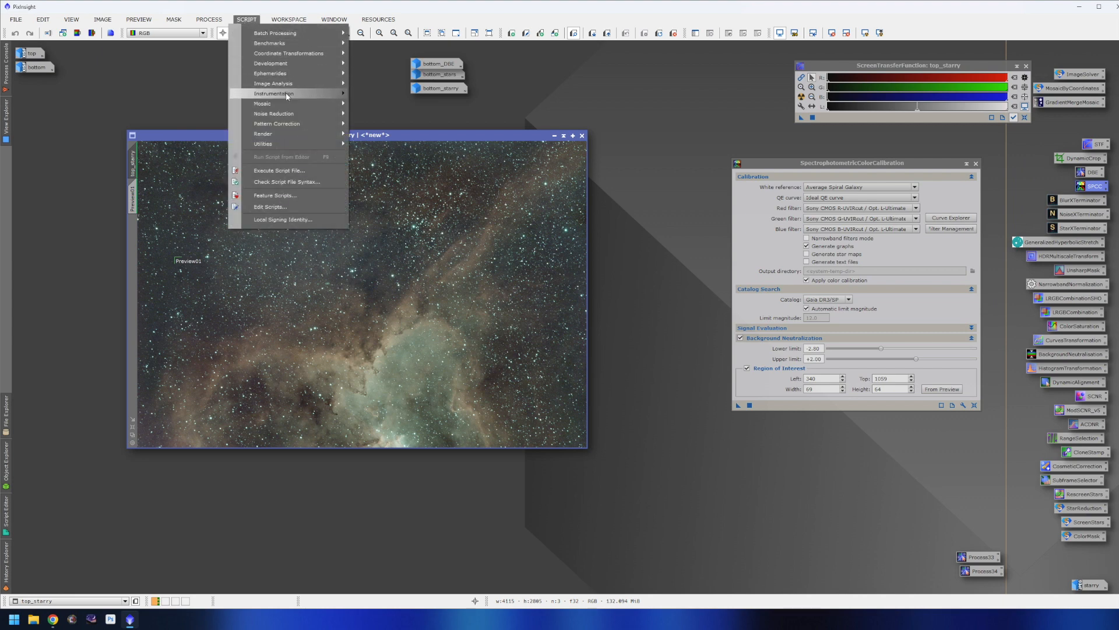
{"action": "mouse_move", "coordinate": [300, 86]}
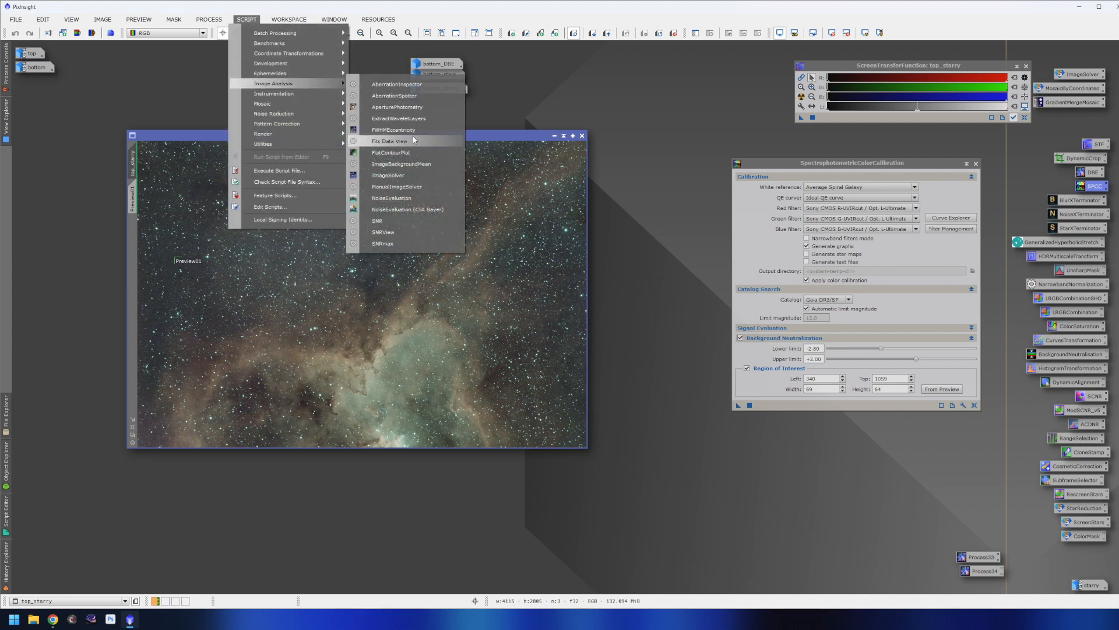
{"action": "left_click", "coordinate": [417, 178]}
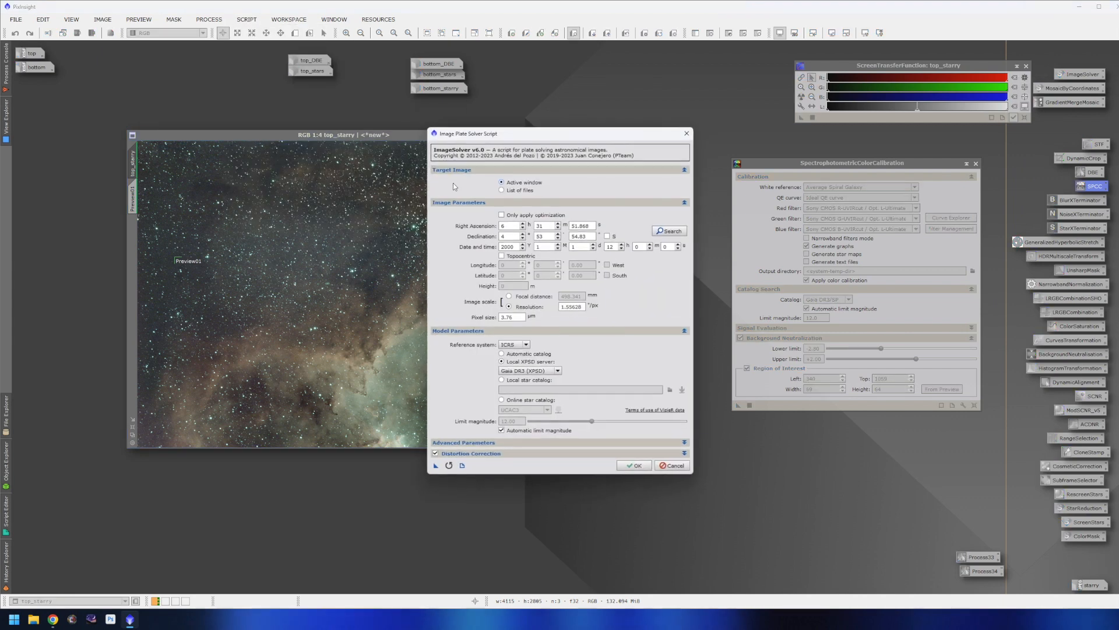
{"action": "left_click", "coordinate": [657, 230]}
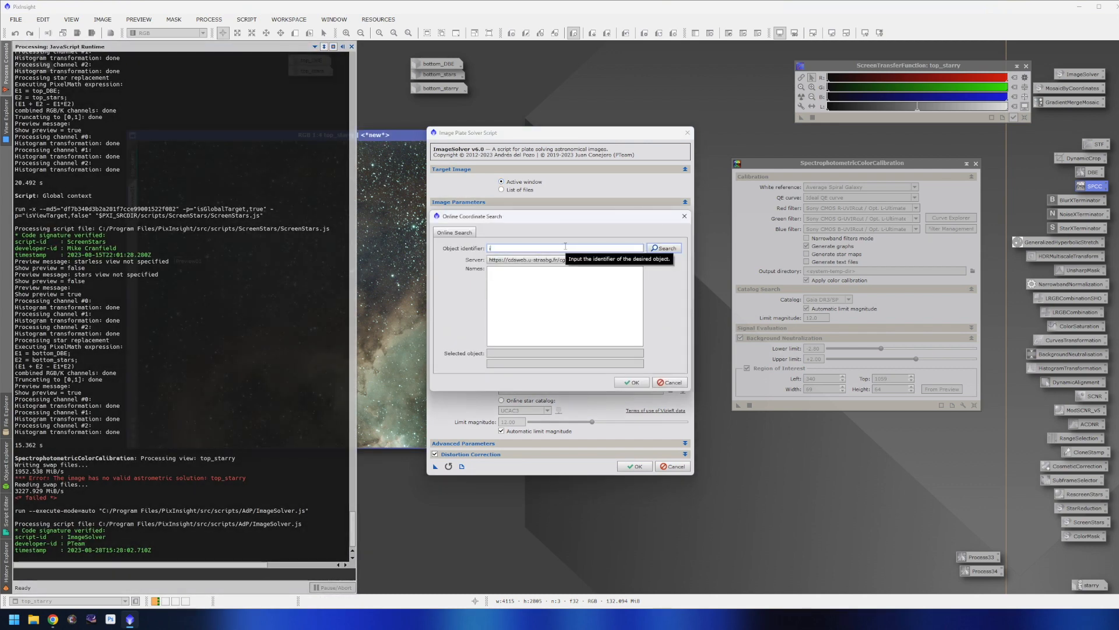
{"action": "type", "text": "ic 1805"}
{"action": "left_click", "coordinate": [673, 249]}
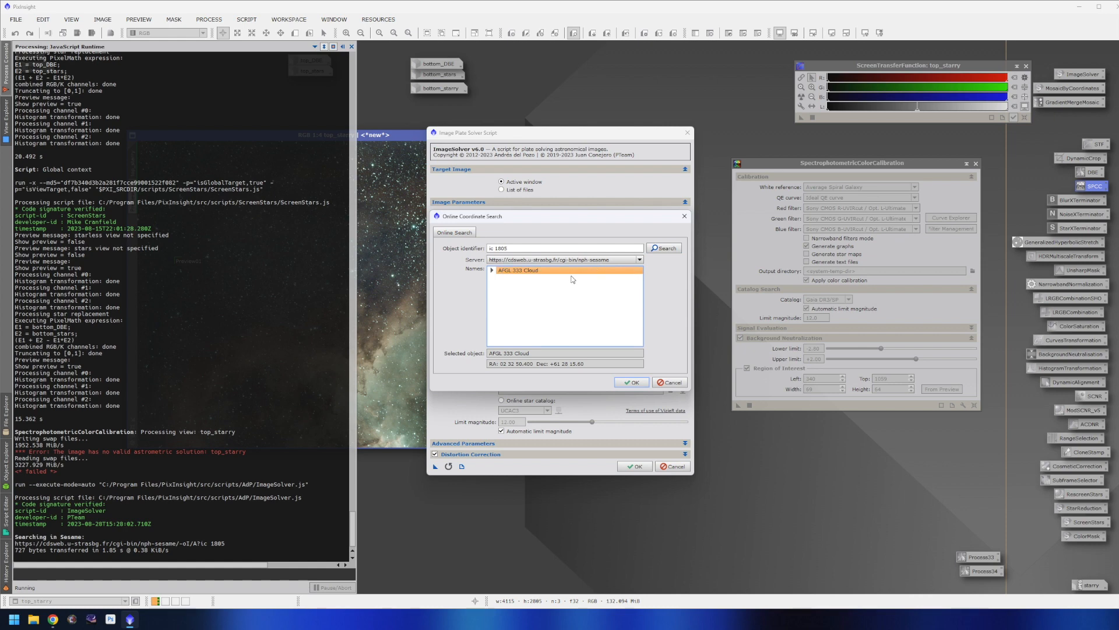
{"action": "left_click", "coordinate": [492, 270]}
{"action": "left_click", "coordinate": [516, 278]}
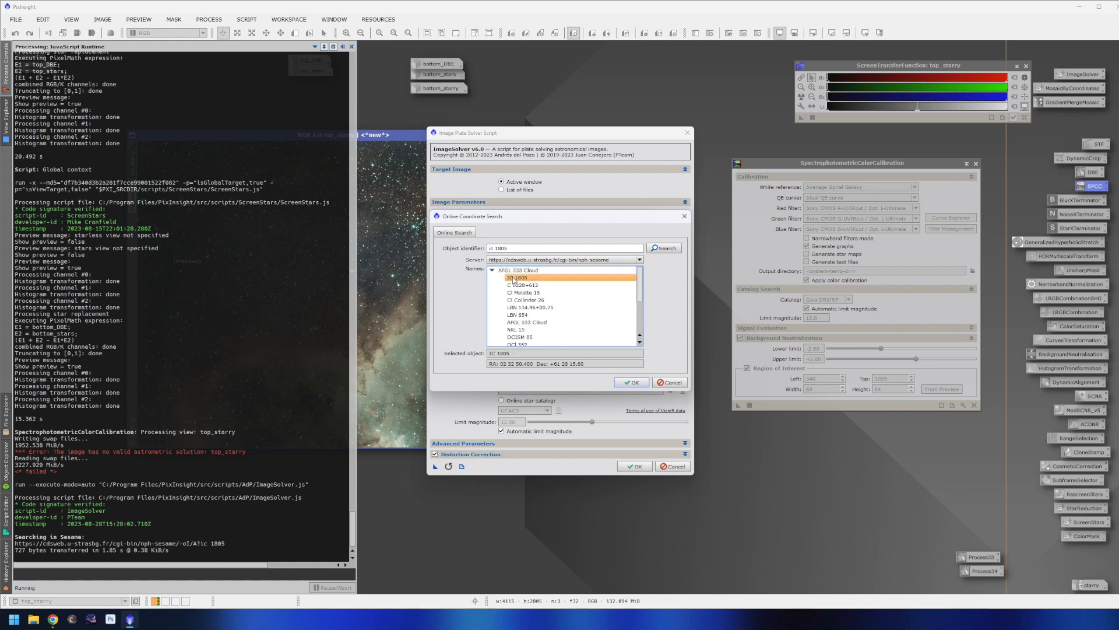
{"action": "left_click", "coordinate": [635, 382]}
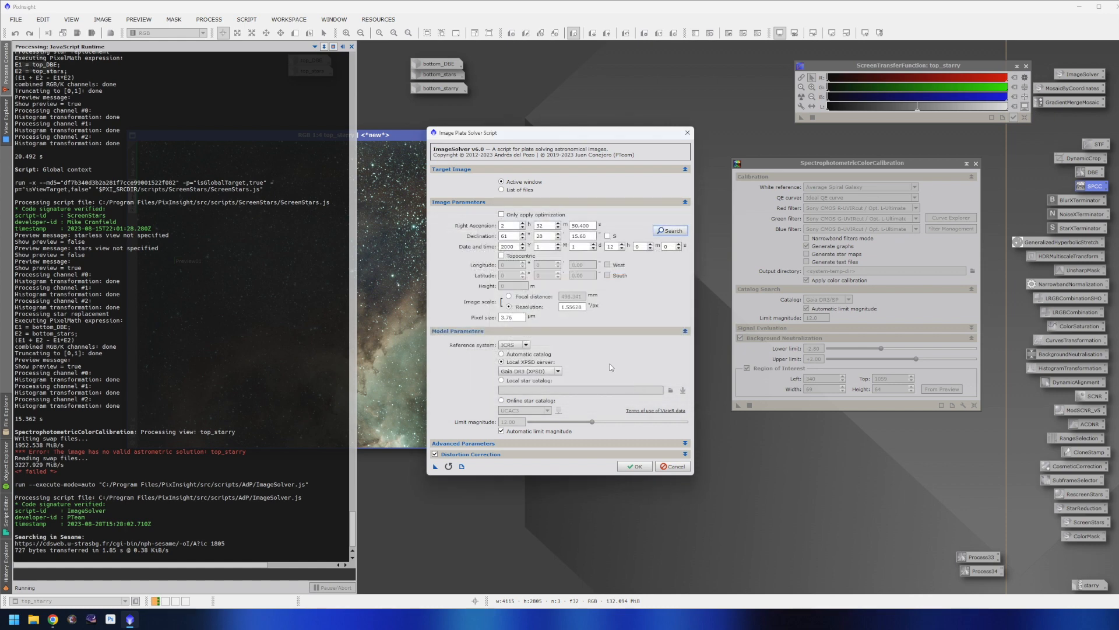
Step: Set the pixel size to 4.63 µm and the focal distance to 481 mm, and plate-solve top_starry despite the missing observation date
{"action": "left_click_drag", "start_coordinate": [523, 317], "coordinate": [472, 318]}
{"action": "type", "text": "4.63"}
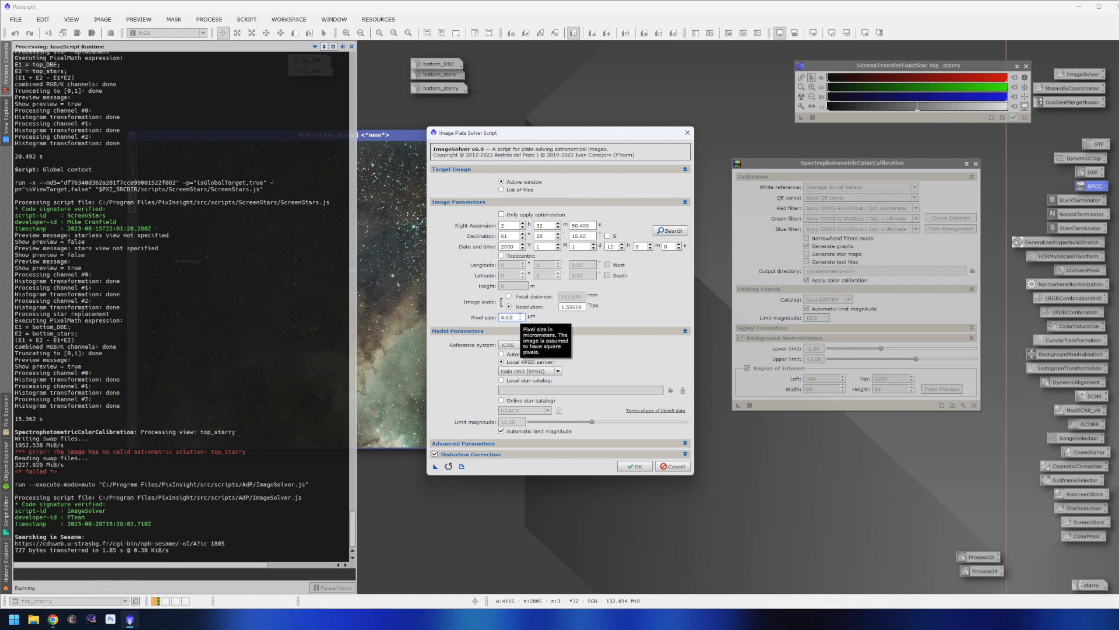
{"action": "left_click", "coordinate": [508, 297]}
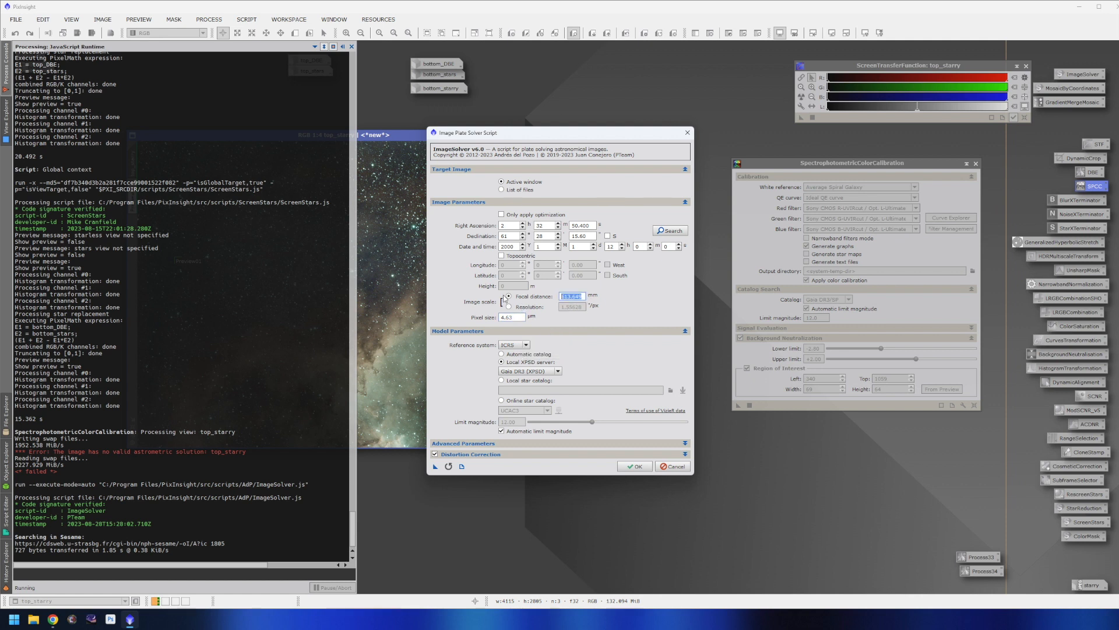
{"action": "type", "text": "481"}
{"action": "left_click", "coordinate": [627, 466]}
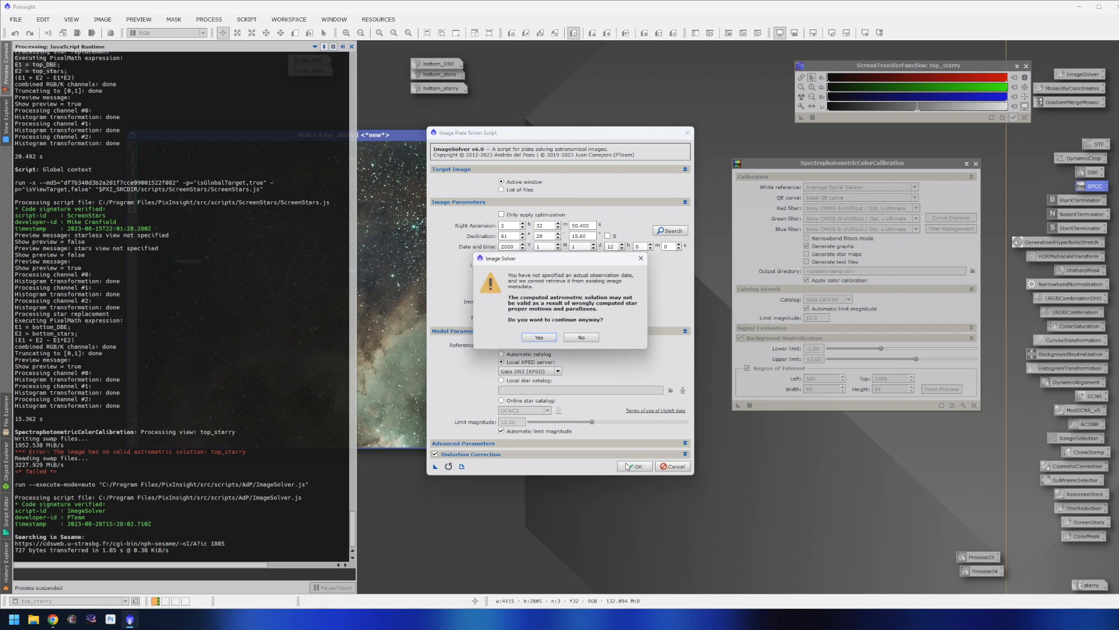
{"action": "left_click", "coordinate": [539, 338]}
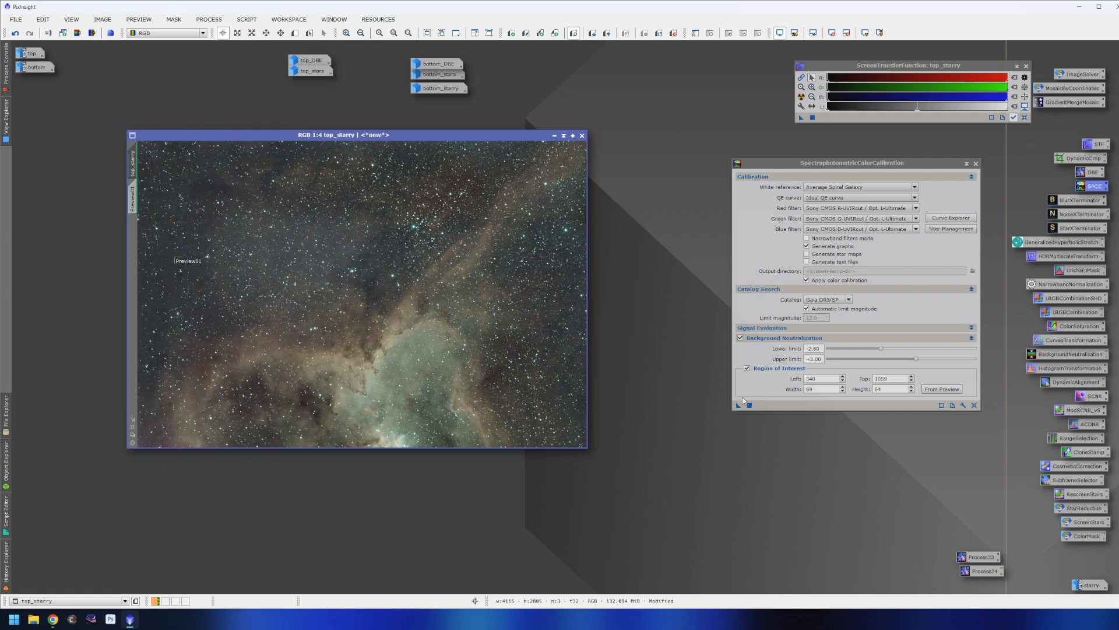
Step: Apply the spectrophotometric colour calibration to top_starry, auto-stretch its display and minimise the image
{"action": "left_click_drag", "start_coordinate": [738, 405], "coordinate": [495, 374]}
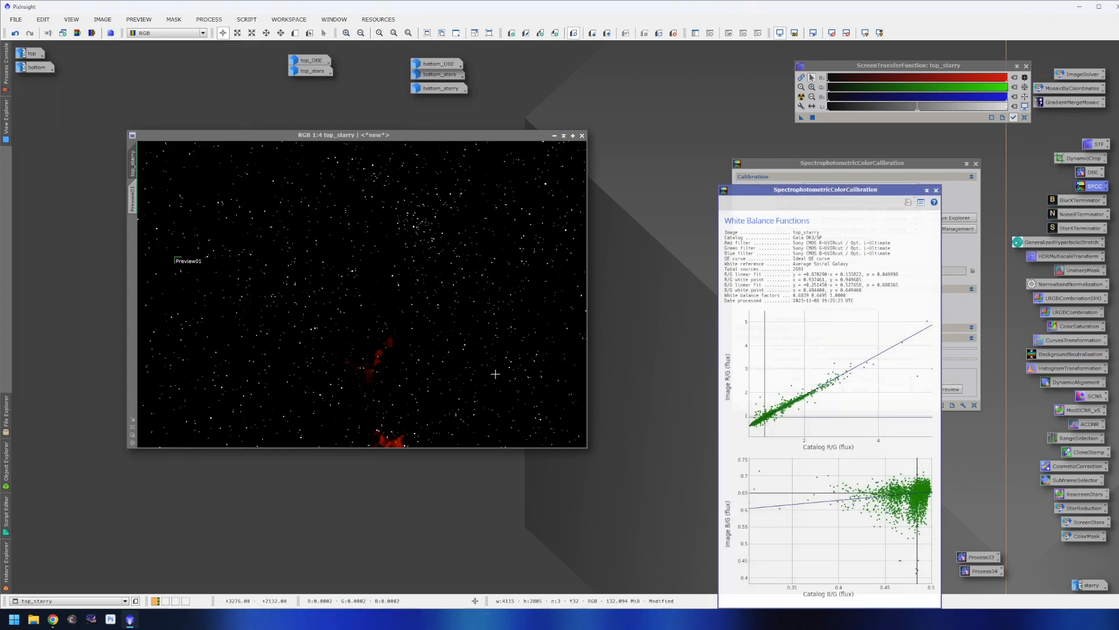
{"action": "left_click_drag", "start_coordinate": [824, 197], "coordinate": [754, 165]}
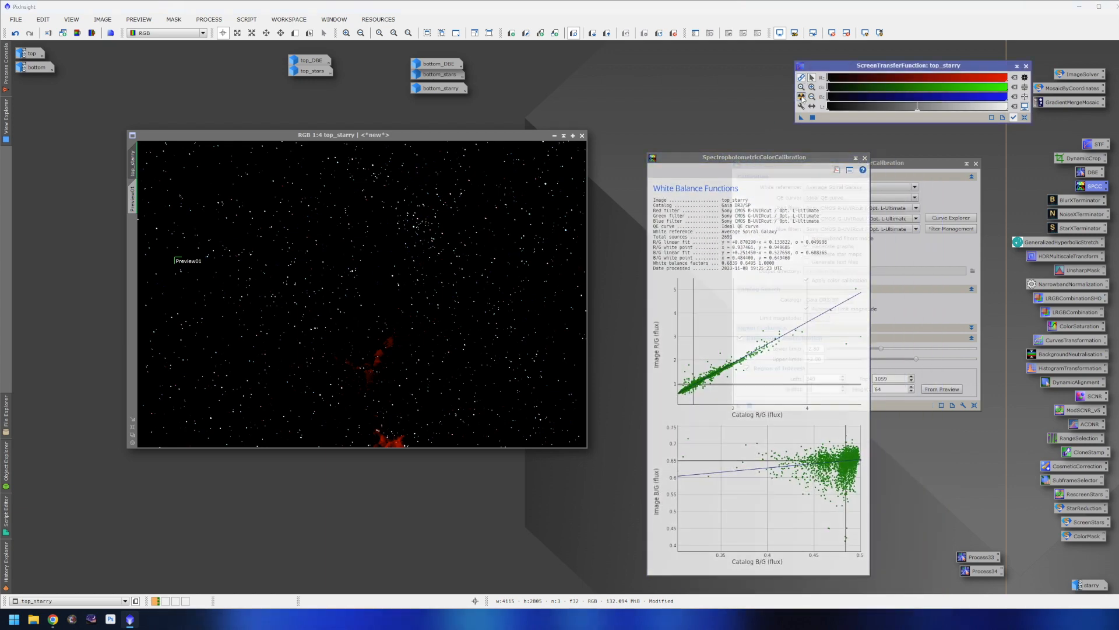
{"action": "left_click", "coordinate": [801, 97]}
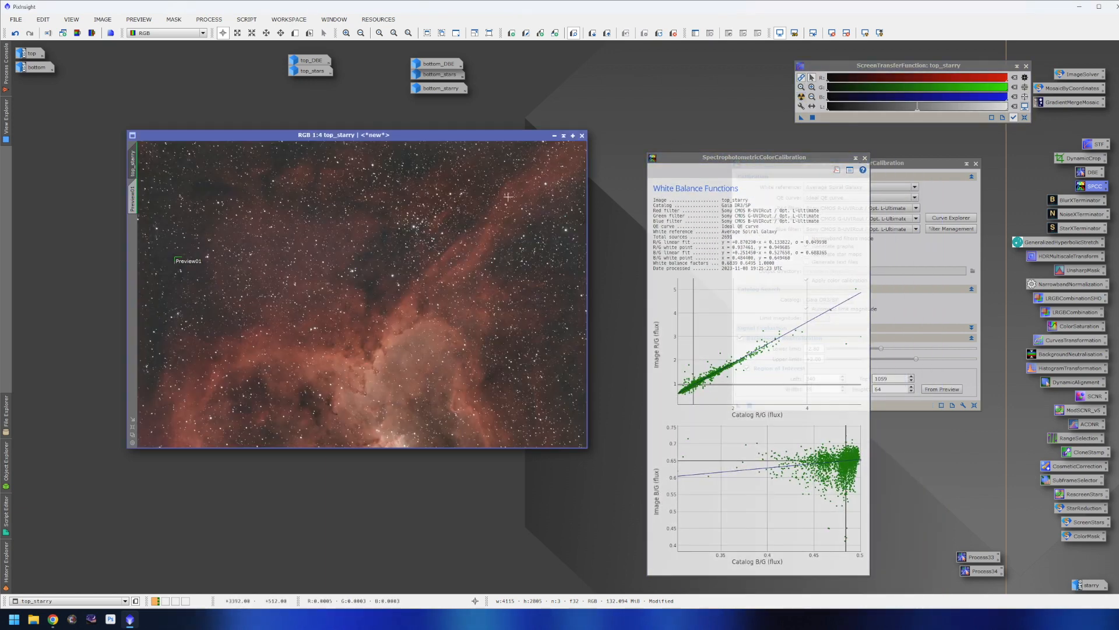
{"action": "left_click", "coordinate": [555, 135]}
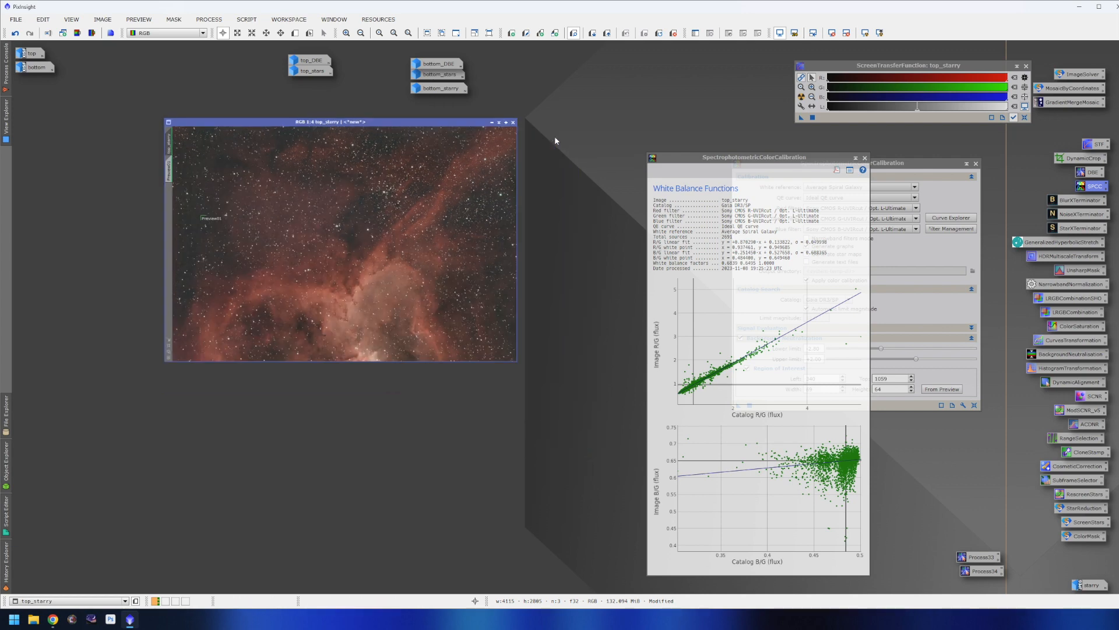
Step: Restore bottom_starry, close the white balance graphs and plate-solve the image using the IC 1805 coordinates
{"action": "double_click", "coordinate": [444, 90]}
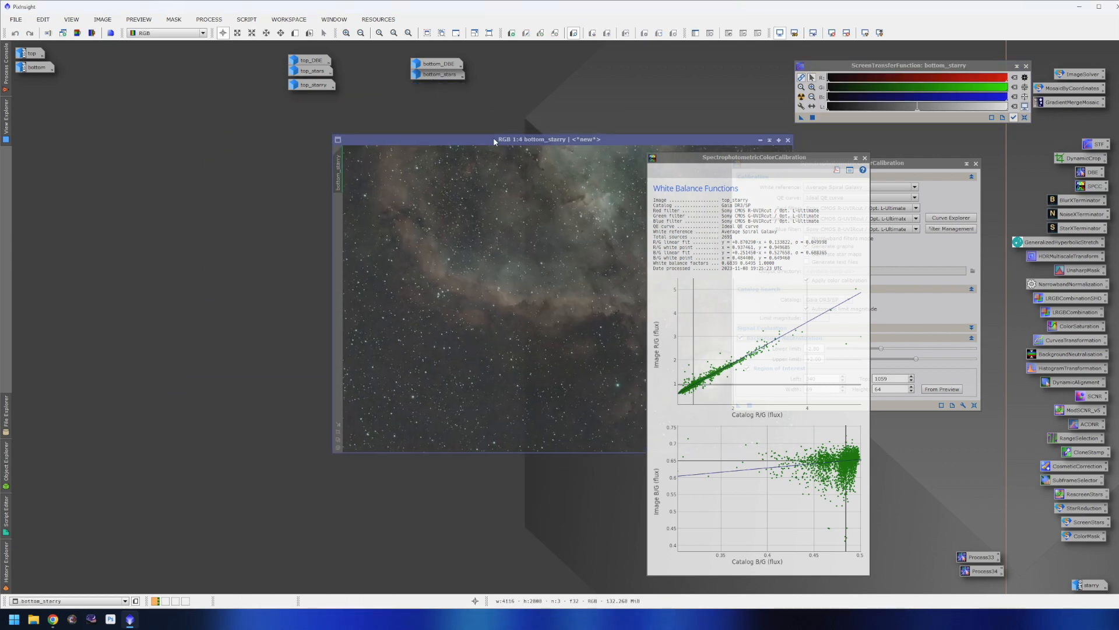
{"action": "left_click", "coordinate": [865, 158]}
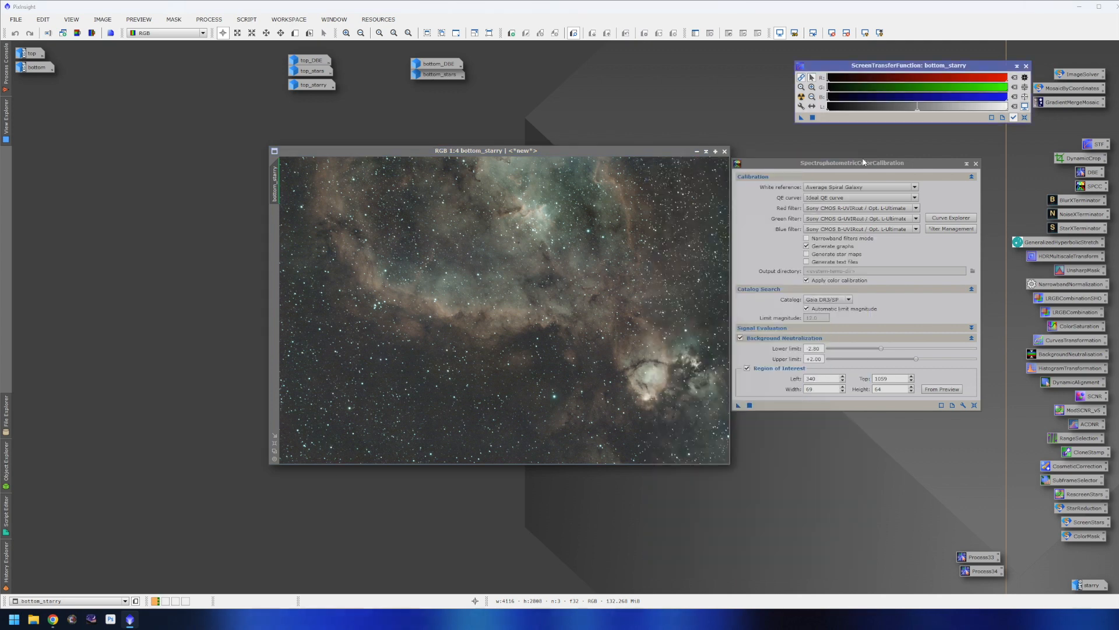
{"action": "left_click", "coordinate": [246, 20]}
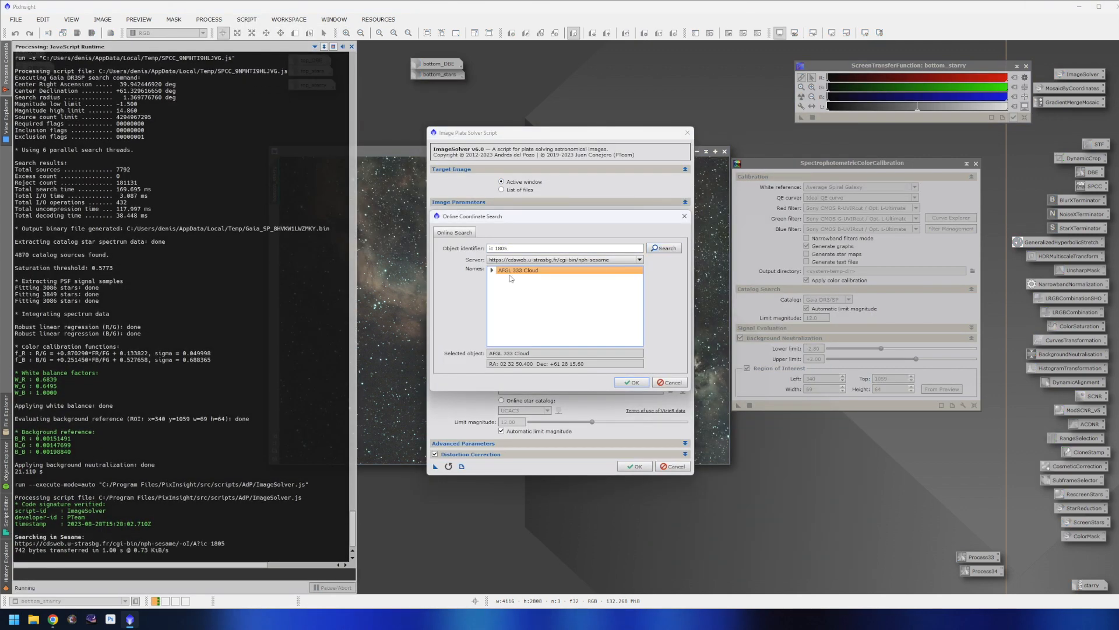
{"action": "left_click", "coordinate": [631, 382]}
{"action": "left_click", "coordinate": [634, 467]}
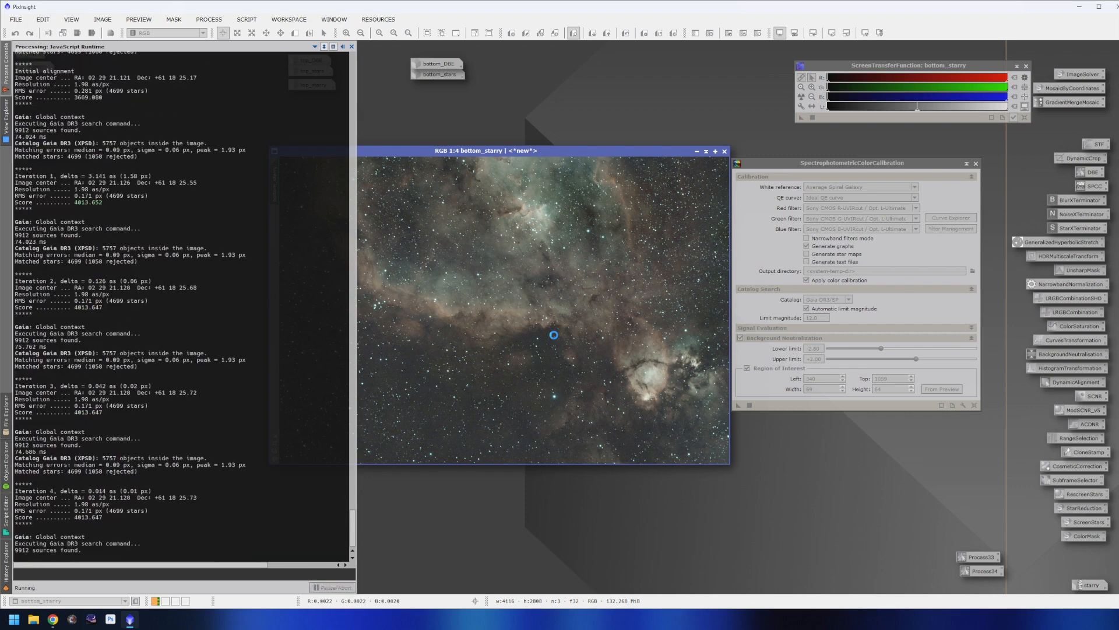
Step: Draw a preview of about 119 by 133 pixels over dark background in bottom_starry and use it as the calibration's region of interest
{"action": "left_click", "coordinate": [296, 34]}
{"action": "scroll", "coordinate": [410, 365], "scroll_direction": "up", "scroll_amount": 3}
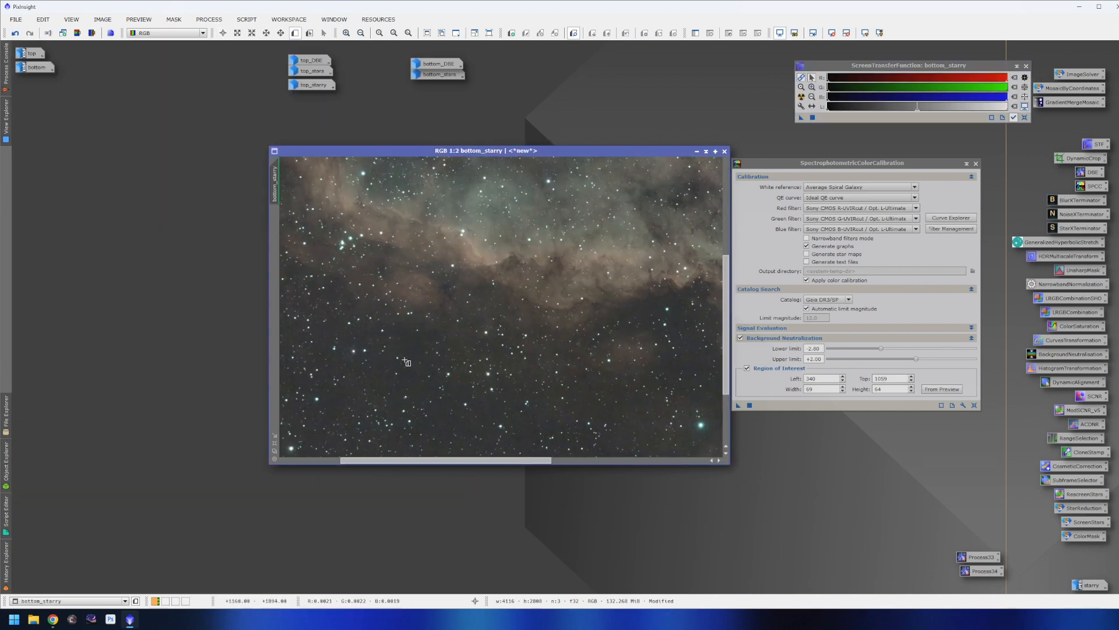
{"action": "left_click_drag", "start_coordinate": [389, 318], "coordinate": [442, 377]}
{"action": "scroll", "coordinate": [555, 341], "scroll_direction": "down", "scroll_amount": 1}
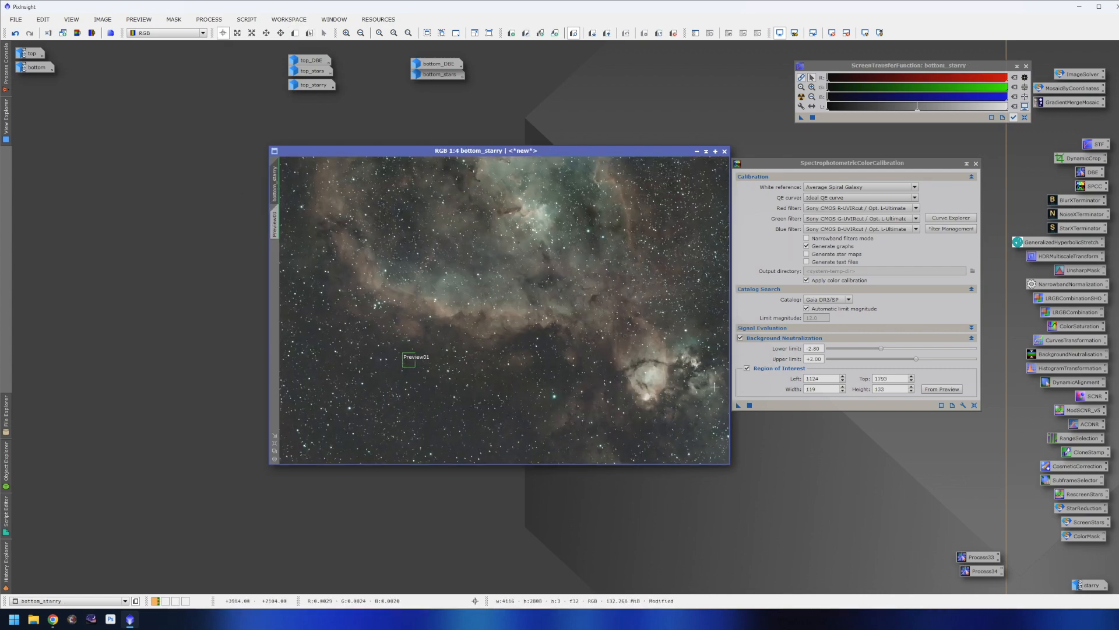
Step: Apply the spectrophotometric colour calibration to bottom_starry, auto-stretch its display and close the graphs and calibration dialog
{"action": "left_click_drag", "start_coordinate": [739, 405], "coordinate": [699, 389]}
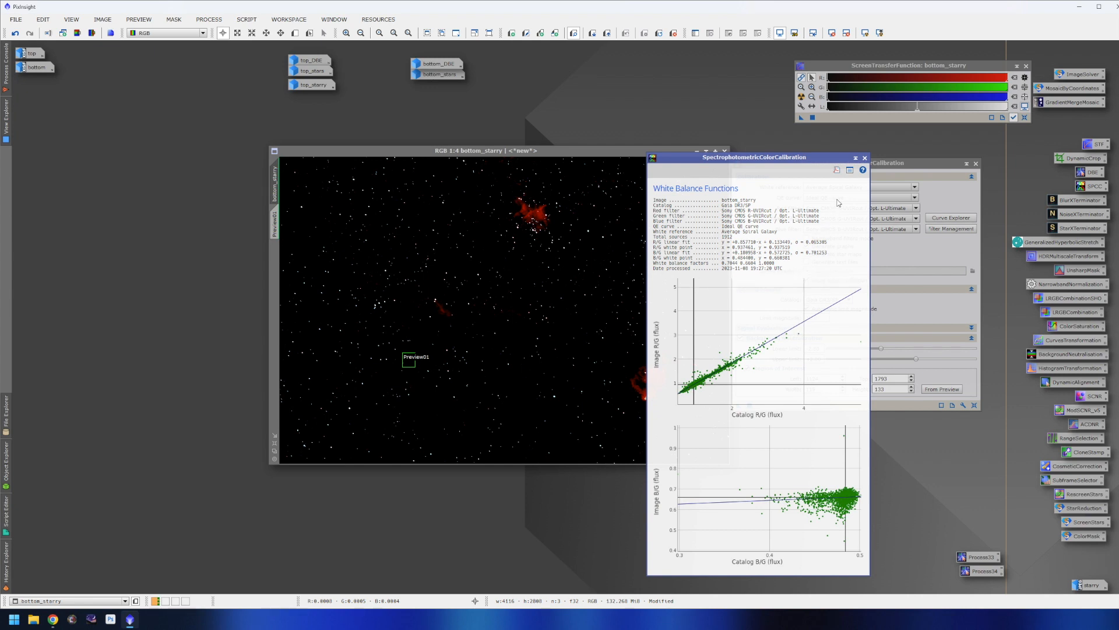
{"action": "left_click", "coordinate": [865, 158]}
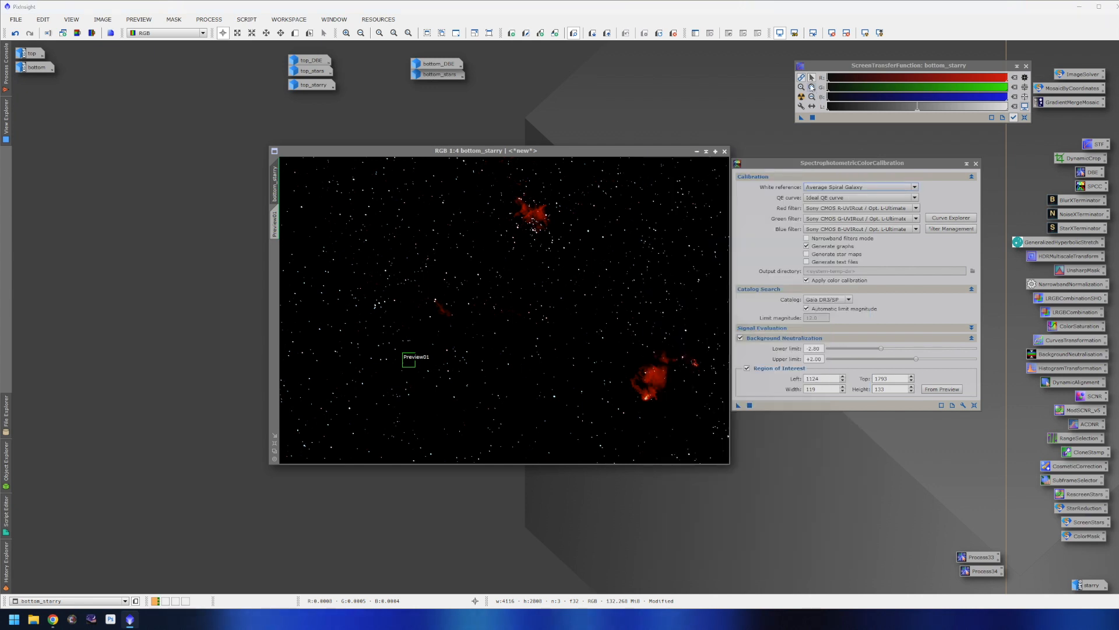
{"action": "left_click", "coordinate": [801, 98]}
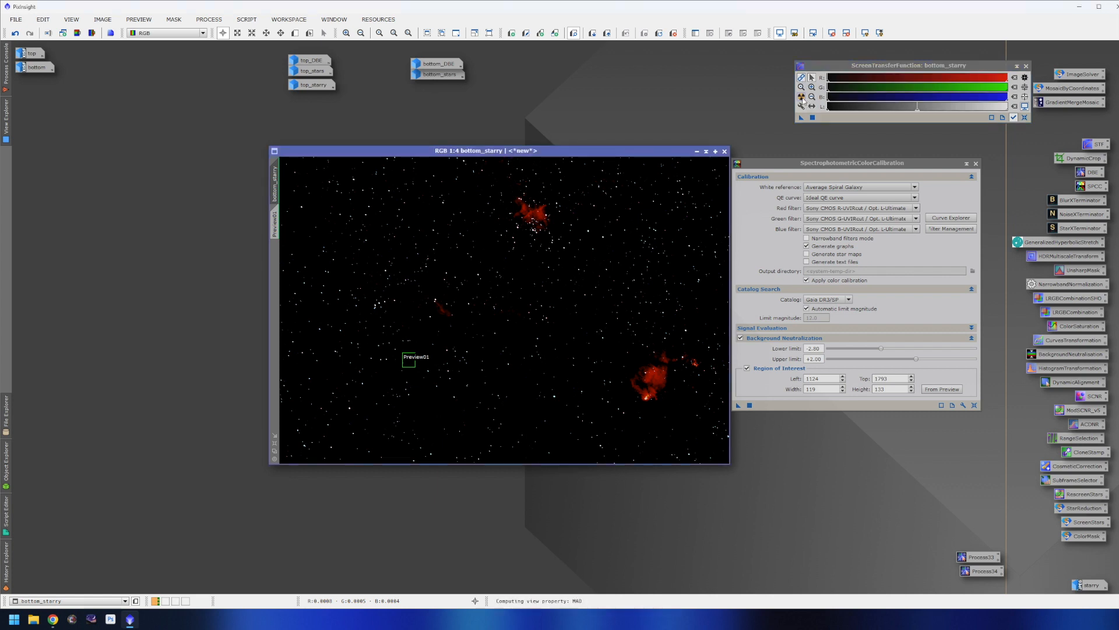
{"action": "left_click", "coordinate": [976, 163]}
Step: Restore top_starry, arrange it side by side with bottom_starry and remove the previews from both images
{"action": "left_click_drag", "start_coordinate": [638, 153], "coordinate": [767, 166]}
{"action": "double_click", "coordinate": [328, 87]}
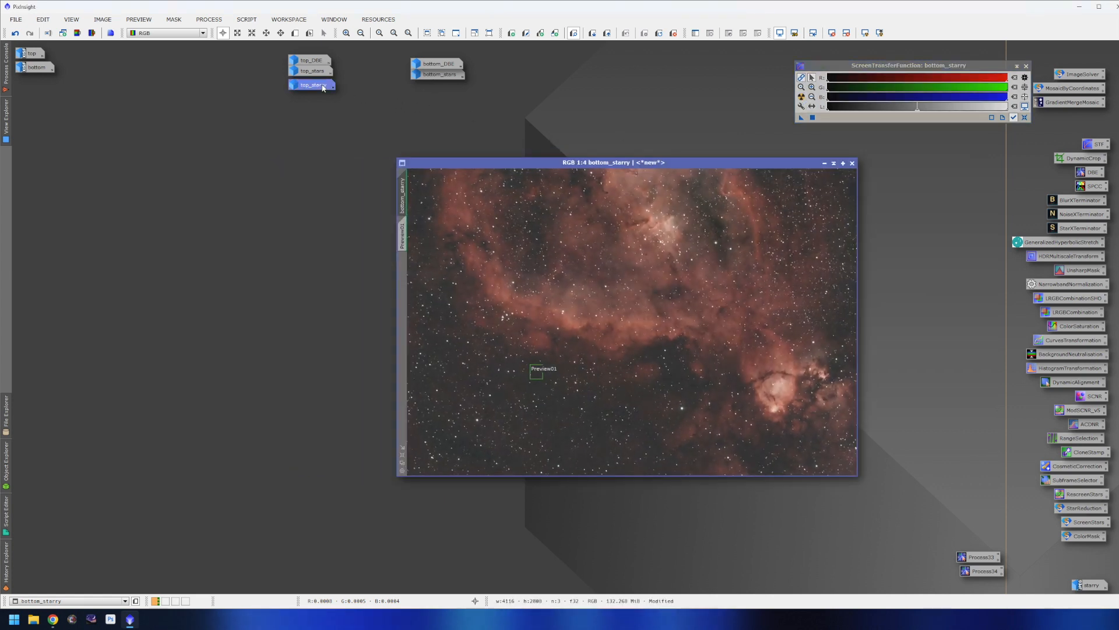
{"action": "left_click_drag", "start_coordinate": [385, 134], "coordinate": [366, 132]}
{"action": "left_click_drag", "start_coordinate": [577, 163], "coordinate": [680, 158]}
{"action": "left_click_drag", "start_coordinate": [460, 137], "coordinate": [430, 160]}
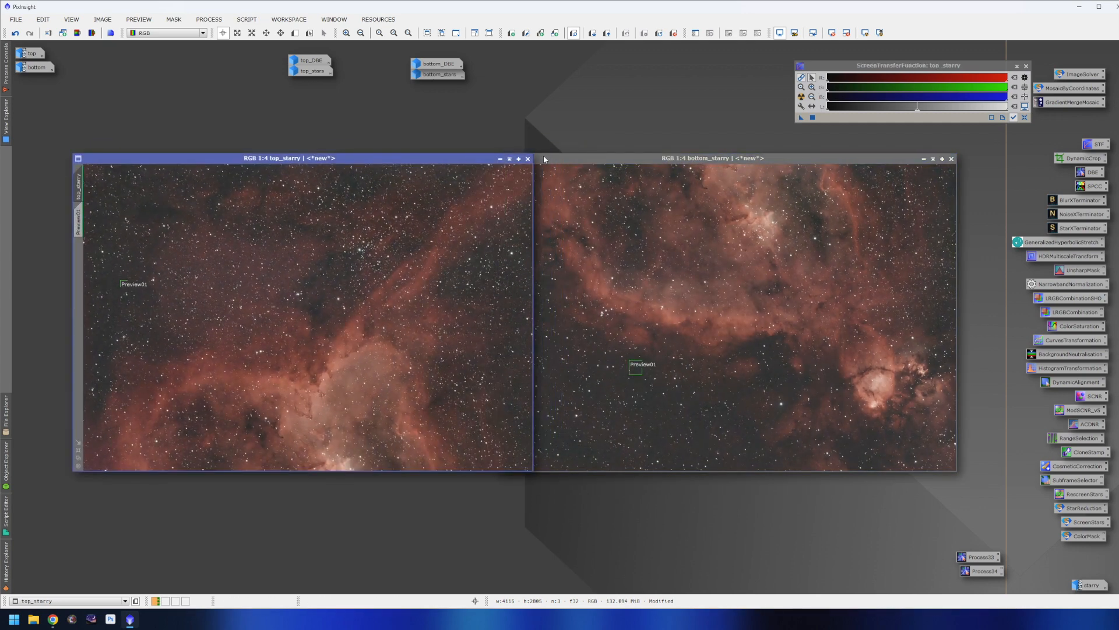
{"action": "left_click_drag", "start_coordinate": [544, 156], "coordinate": [562, 157]}
{"action": "left_click_drag", "start_coordinate": [469, 158], "coordinate": [450, 153]}
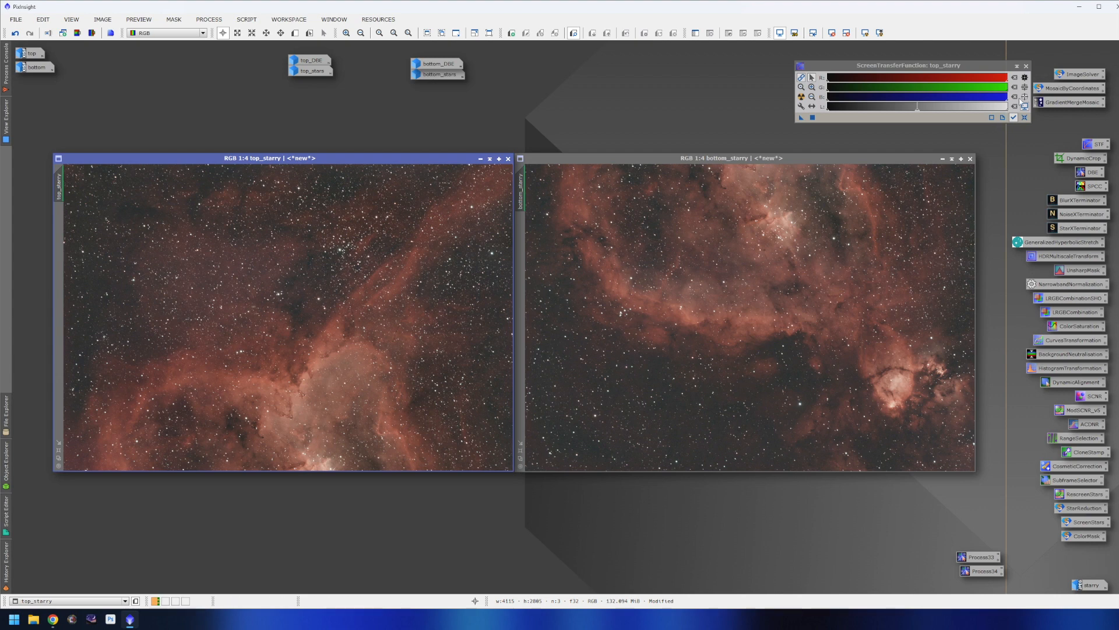
Step: Close the screen stretch tool, open MosaicByCoordinates and add the top_starry and bottom_starry windows as tiles
{"action": "left_click", "coordinate": [1026, 66]}
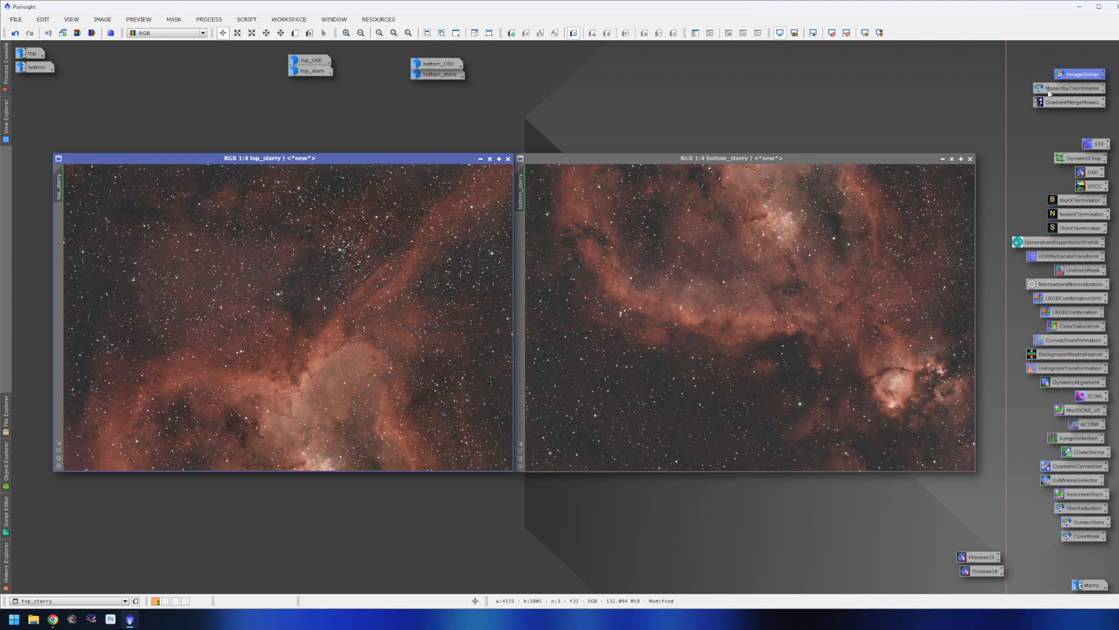
{"action": "double_click", "coordinate": [1064, 92]}
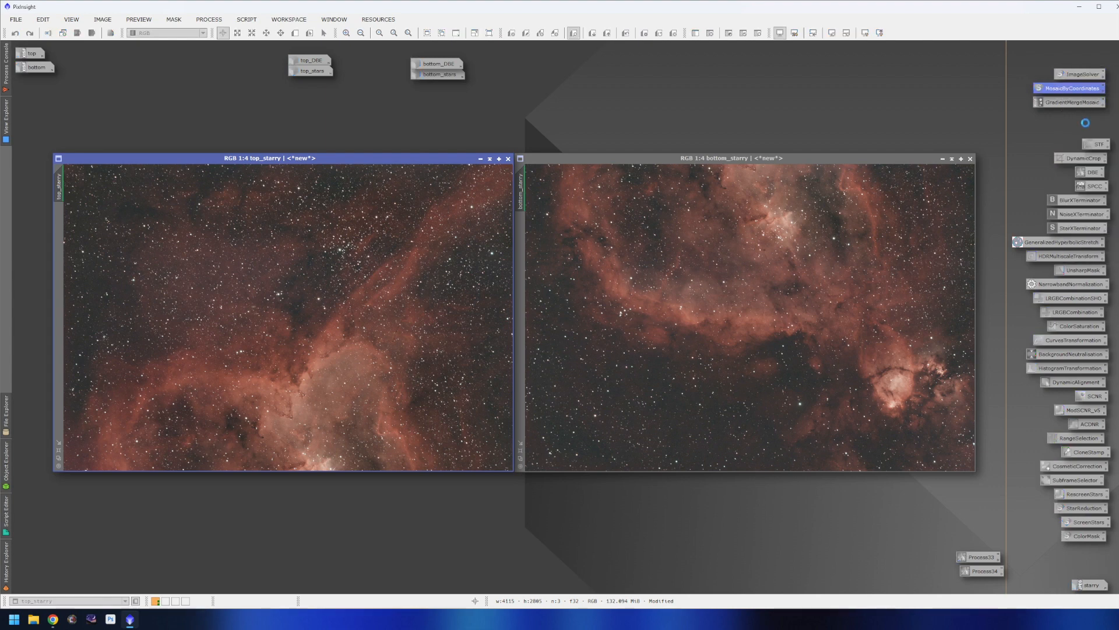
{"action": "left_click_drag", "start_coordinate": [675, 177], "coordinate": [725, 180]}
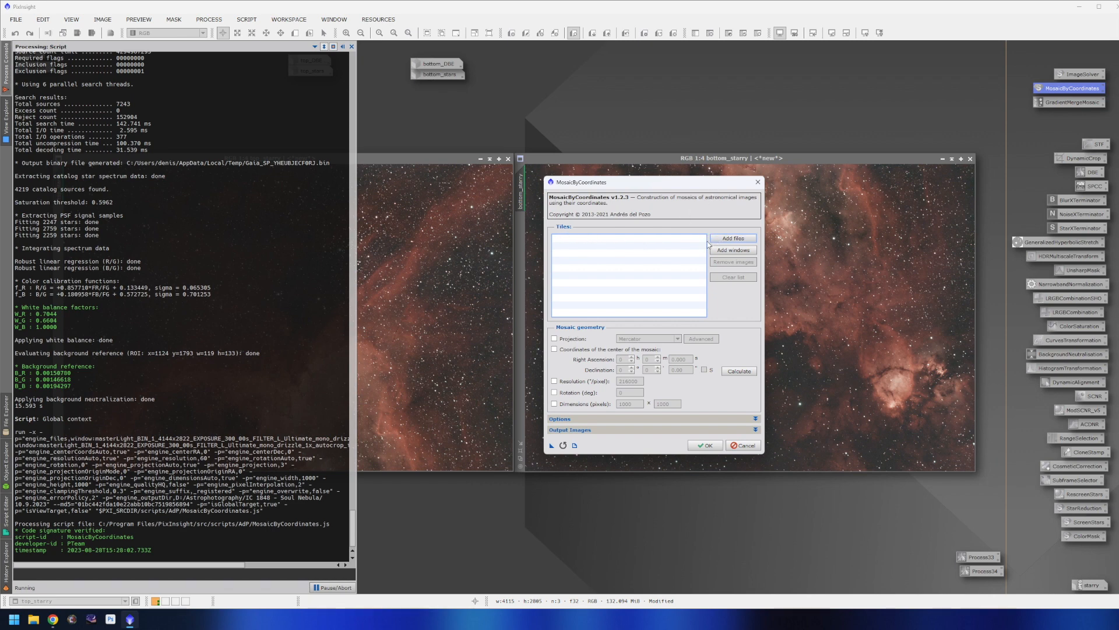
{"action": "left_click", "coordinate": [733, 249]}
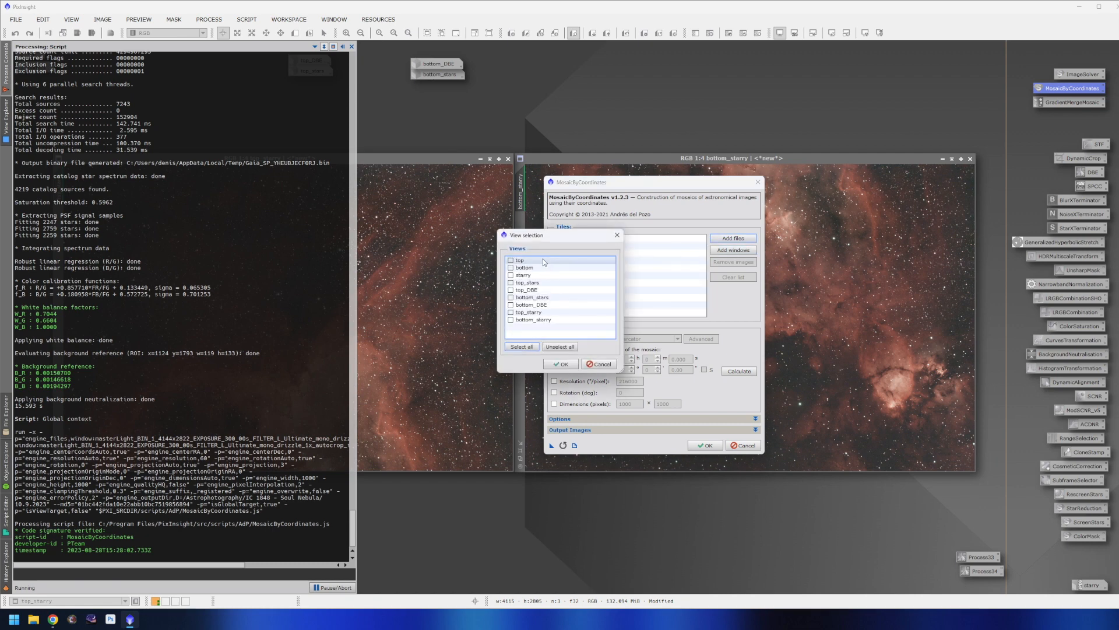
{"action": "left_click_drag", "start_coordinate": [542, 235], "coordinate": [572, 236]}
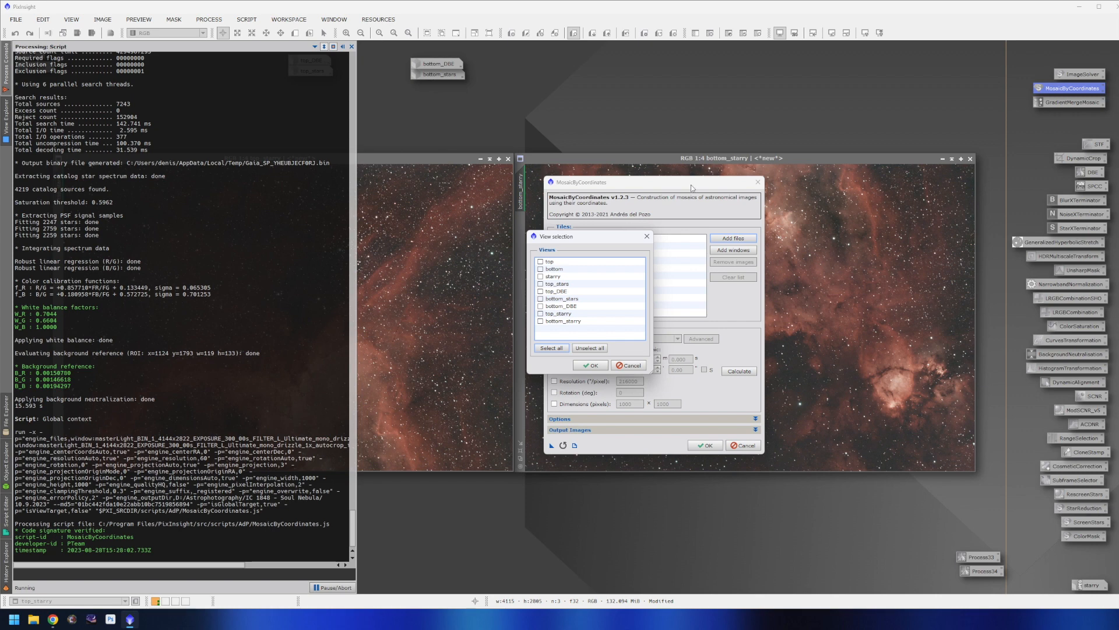
{"action": "left_click", "coordinate": [540, 320]}
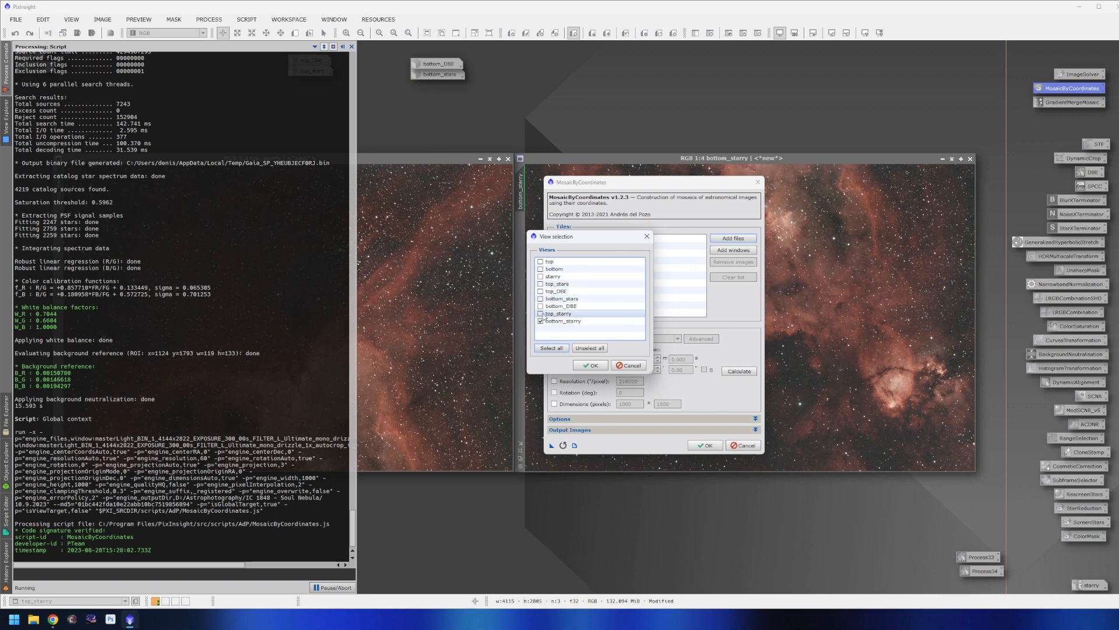
{"action": "left_click", "coordinate": [541, 314]}
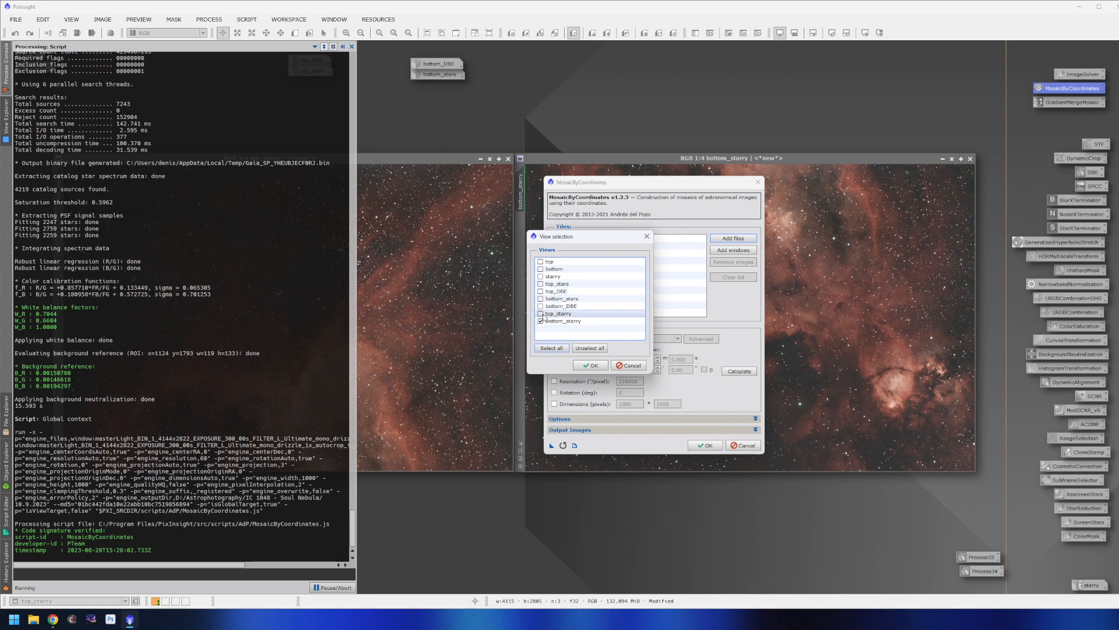
{"action": "left_click", "coordinate": [591, 365]}
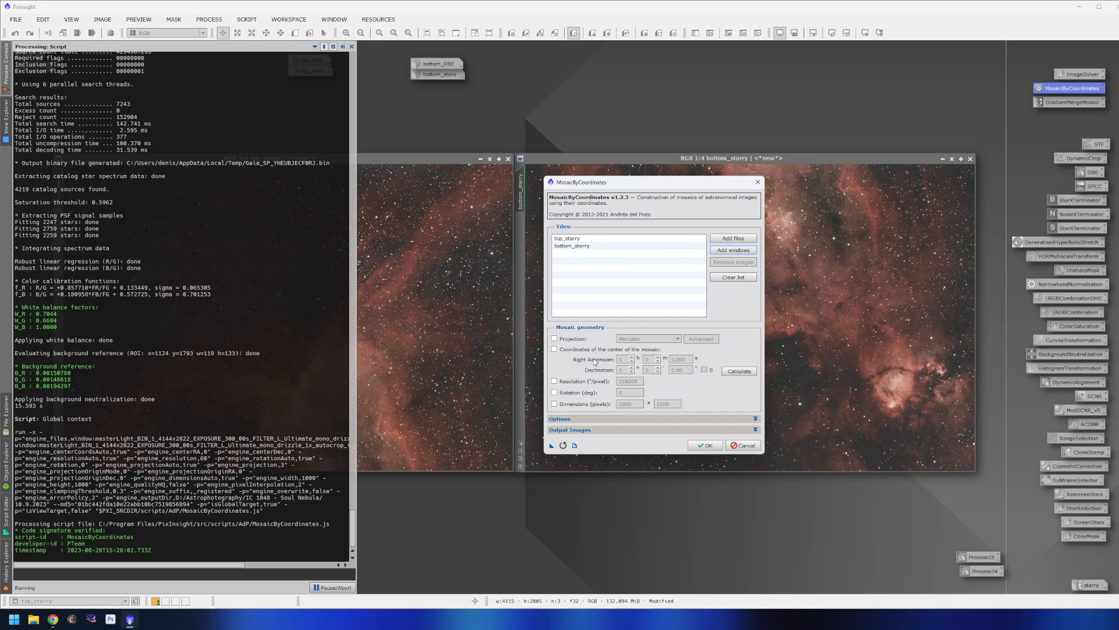
Step: Run MosaicByCoordinates on the two tiles and move the registered output images apart
{"action": "left_click", "coordinate": [705, 445]}
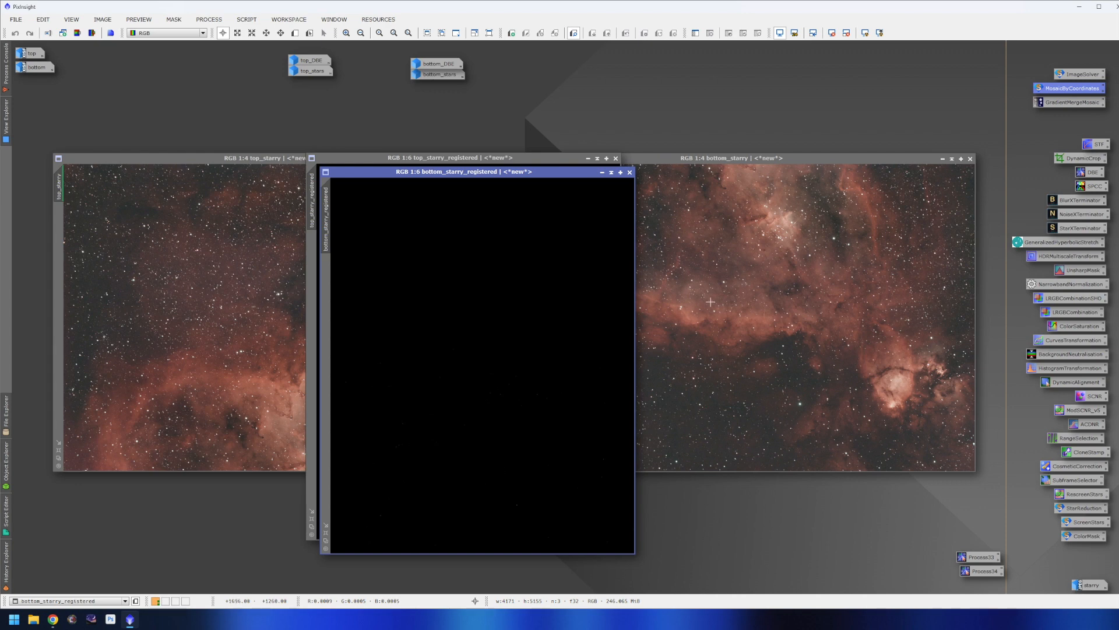
{"action": "left_click_drag", "start_coordinate": [560, 172], "coordinate": [827, 157]}
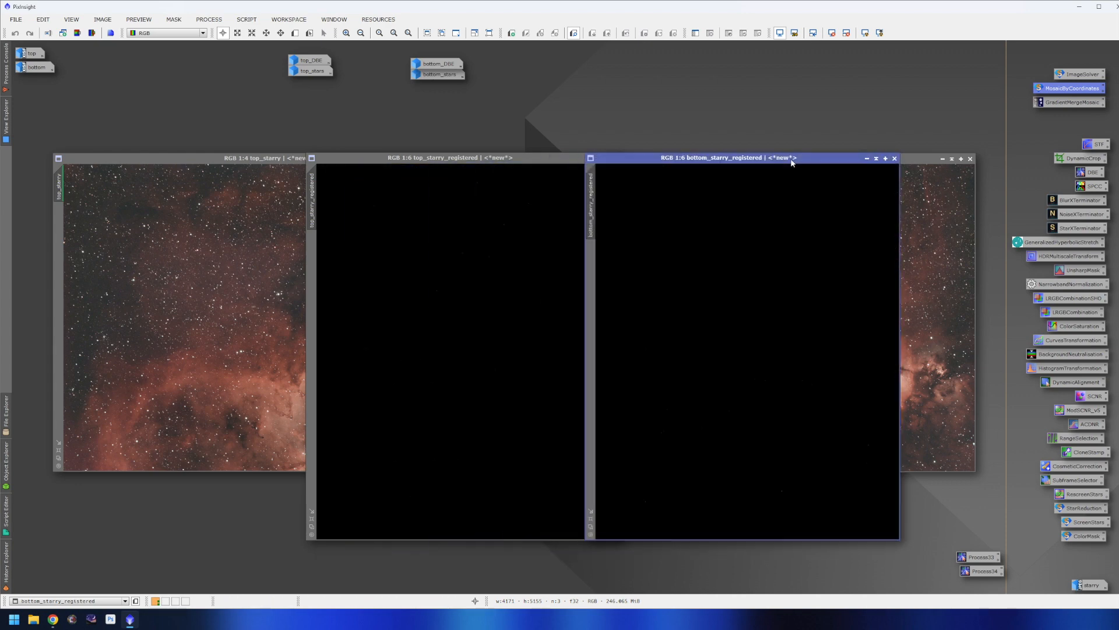
{"action": "left_click", "coordinate": [554, 165]}
{"action": "left_click_drag", "start_coordinate": [520, 160], "coordinate": [433, 209]}
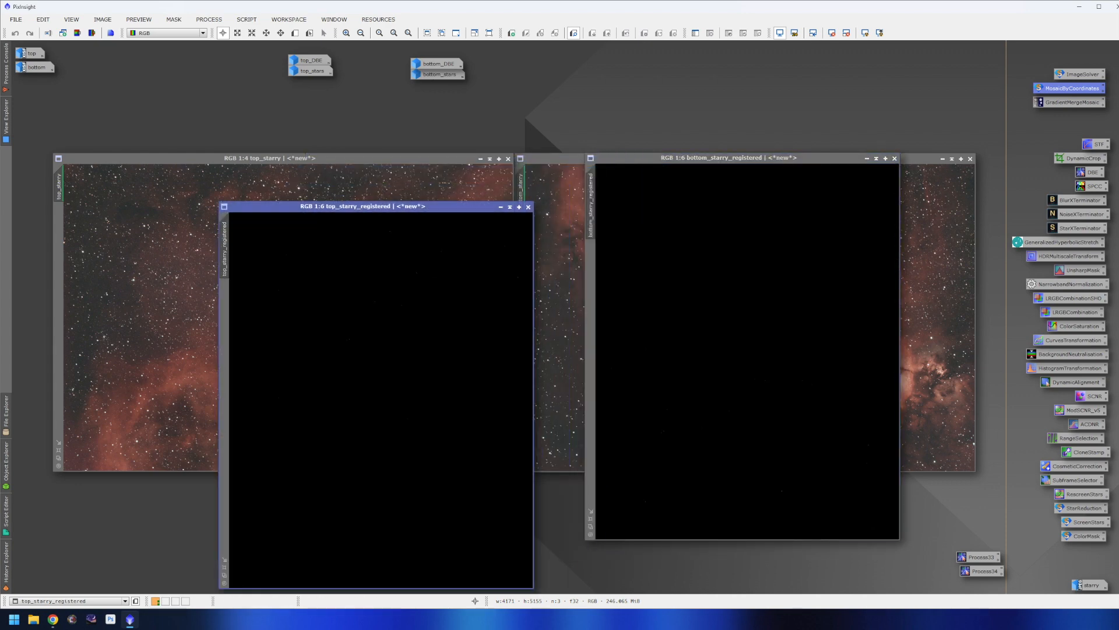
Step: Minimize top_starry and bottom_starry, line up the two registered images side by side and auto-stretch the display of both
{"action": "left_click", "coordinate": [479, 159]}
{"action": "left_click", "coordinate": [942, 159]}
{"action": "left_click_drag", "start_coordinate": [496, 207], "coordinate": [521, 148]}
{"action": "left_click_drag", "start_coordinate": [637, 160], "coordinate": [639, 150]}
{"action": "left_click", "coordinate": [865, 32]}
{"action": "left_click", "coordinate": [540, 197]}
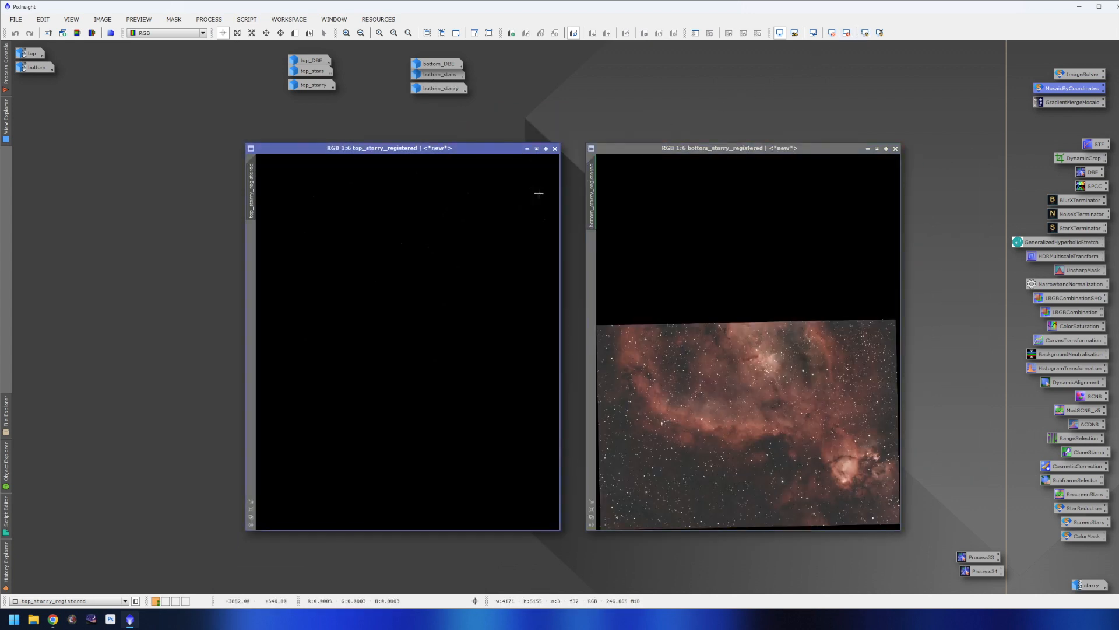
{"action": "left_click", "coordinate": [865, 32]}
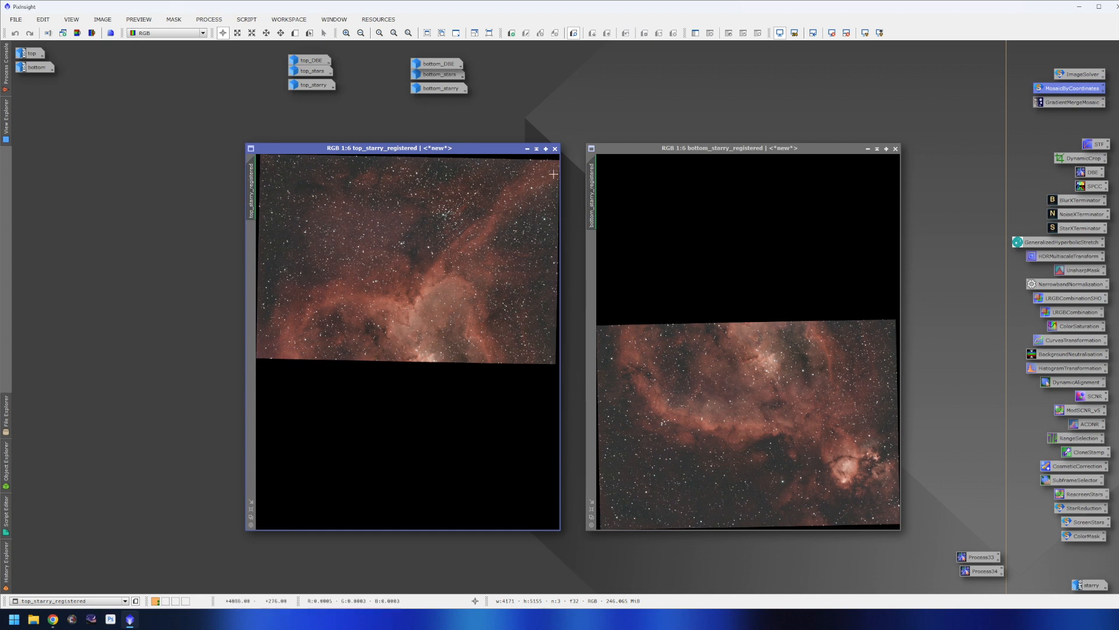
Step: Stack top_starry_registered exactly over bottom_starry_registered and alternate between them to check how the panels align
{"action": "left_click_drag", "start_coordinate": [465, 149], "coordinate": [805, 151]}
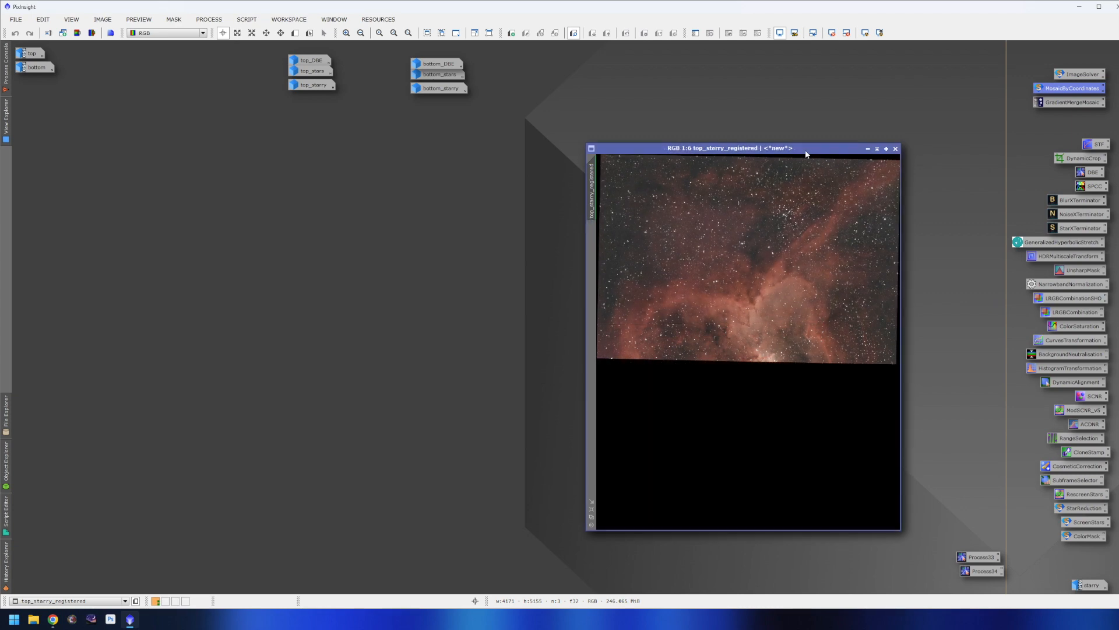
{"action": "key", "text": "ctrl+Tab"}
{"action": "key", "text": "ctrl+Tab"}
{"action": "key", "text": "ctrl+Tab"}
{"action": "key", "text": "ctrl+Tab"}
{"action": "key", "text": "ctrl+Tab"}
{"action": "key", "text": "ctrl+Tab"}
{"action": "key", "text": "ctrl+Tab"}
{"action": "key", "text": "ctrl+Tab"}
{"action": "key", "text": "ctrl+Tab"}
{"action": "key", "text": "ctrl+Tab"}
{"action": "key", "text": "ctrl+Tab"}
{"action": "key", "text": "ctrl+Tab"}
{"action": "key", "text": "ctrl+Tab"}
{"action": "key", "text": "ctrl+Tab"}
{"action": "key", "text": "ctrl+Tab"}
{"action": "key", "text": "ctrl+Tab"}
{"action": "key", "text": "ctrl+Tab"}
{"action": "key", "text": "ctrl+Tab"}
{"action": "key", "text": "ctrl+Tab"}
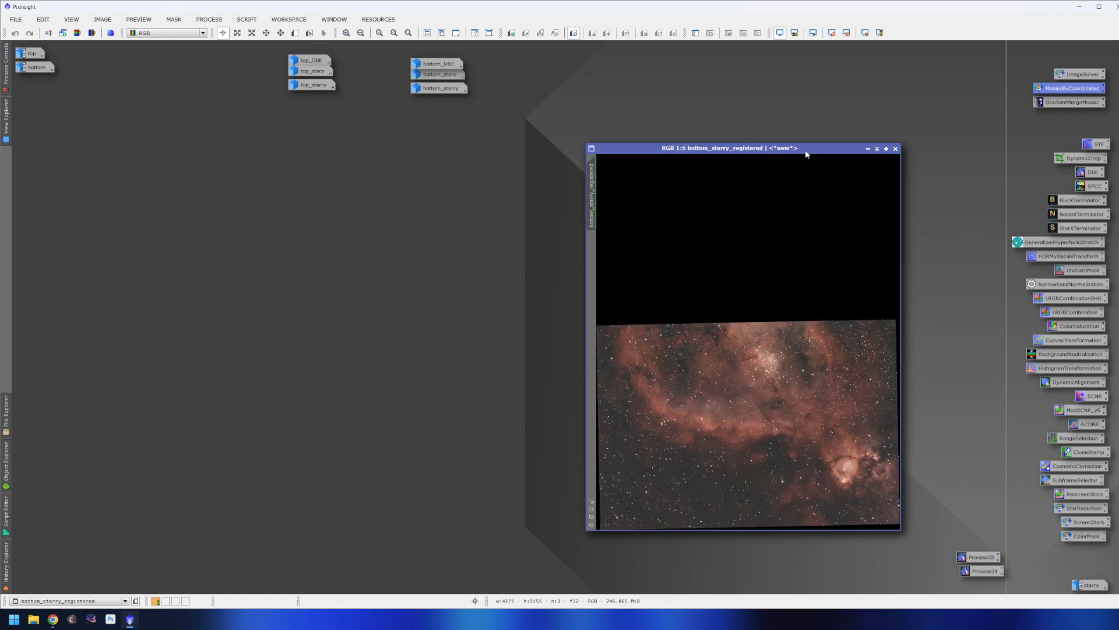
Step: Move the stacked top_starry_registered and bottom_starry_registered windows back side by side
{"action": "left_click_drag", "start_coordinate": [806, 153], "coordinate": [815, 153]}
{"action": "left_click_drag", "start_coordinate": [674, 150], "coordinate": [690, 151]}
{"action": "key", "text": "ctrl+Tab"}
{"action": "left_click_drag", "start_coordinate": [620, 149], "coordinate": [359, 147]}
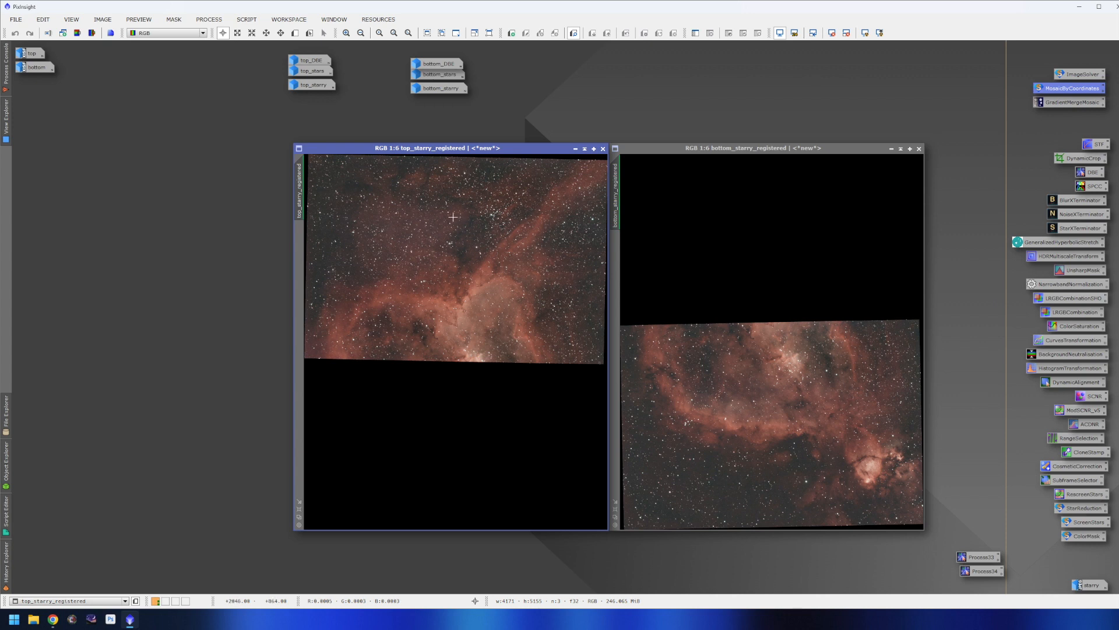
Step: Open GradientMergeMosaic and place its dialog over the right part of bottom_starry_registered
{"action": "left_click", "coordinate": [1075, 103]}
{"action": "double_click", "coordinate": [1075, 103]}
{"action": "left_click_drag", "start_coordinate": [1071, 286], "coordinate": [887, 216]}
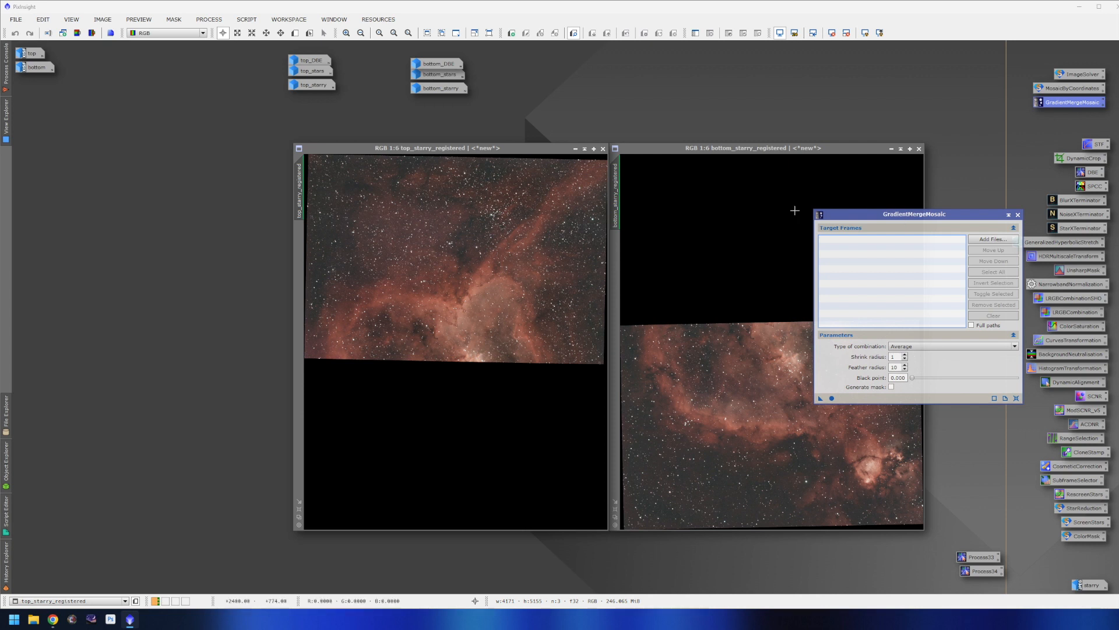
Step: Save top_starry_registered to the Desktop as a TIFF file under its current name
{"action": "left_click", "coordinate": [574, 228]}
{"action": "left_click", "coordinate": [677, 222]}
{"action": "left_click", "coordinate": [574, 229]}
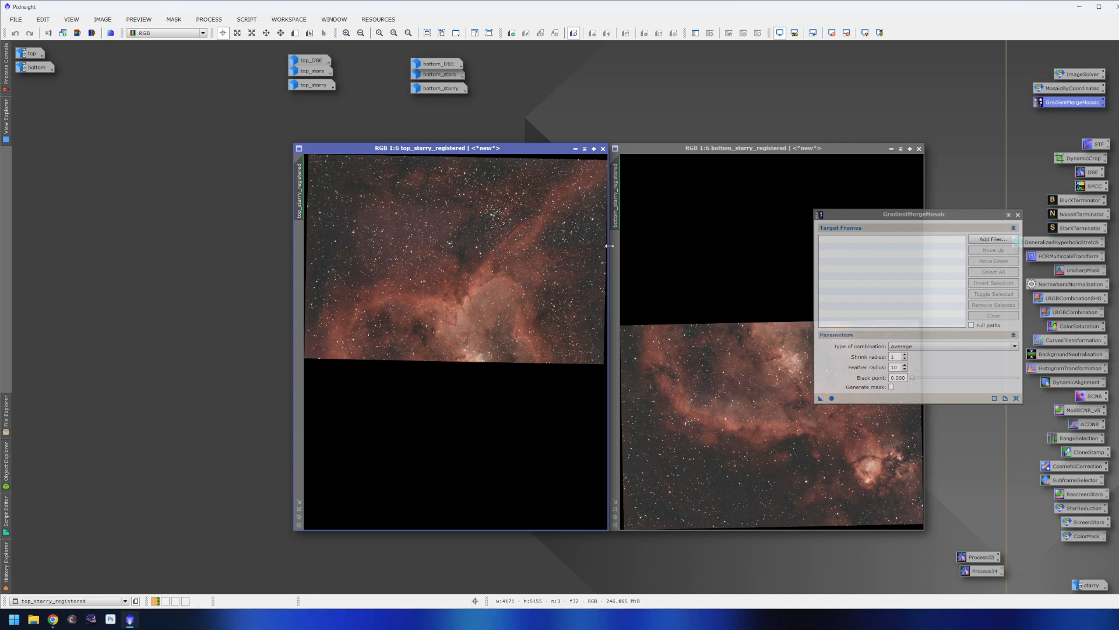
{"action": "left_click", "coordinate": [15, 20]}
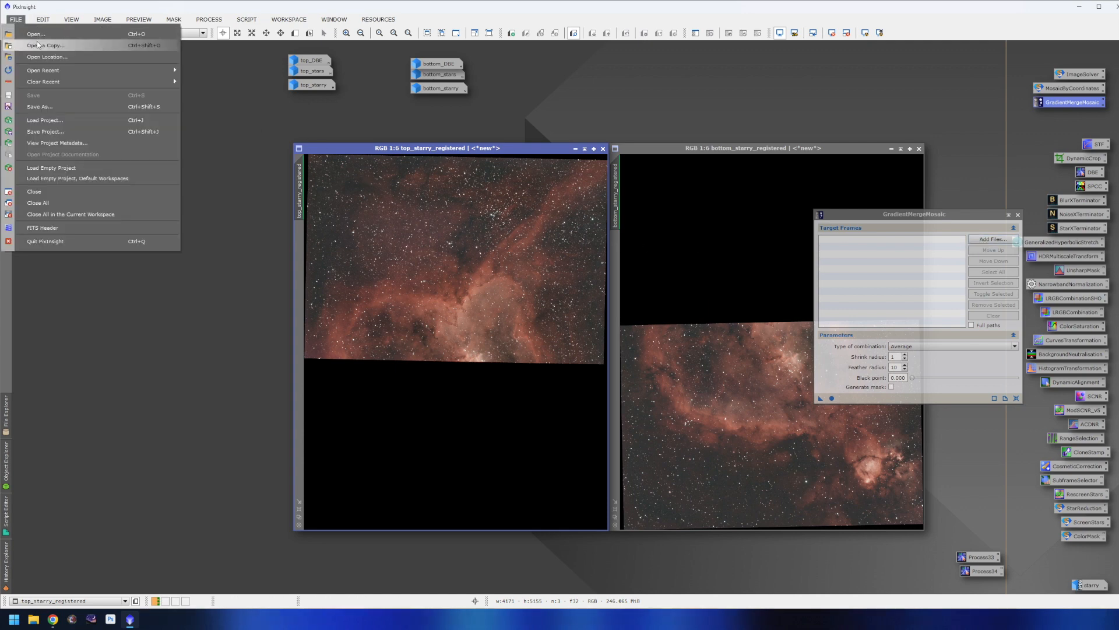
{"action": "left_click", "coordinate": [69, 106]}
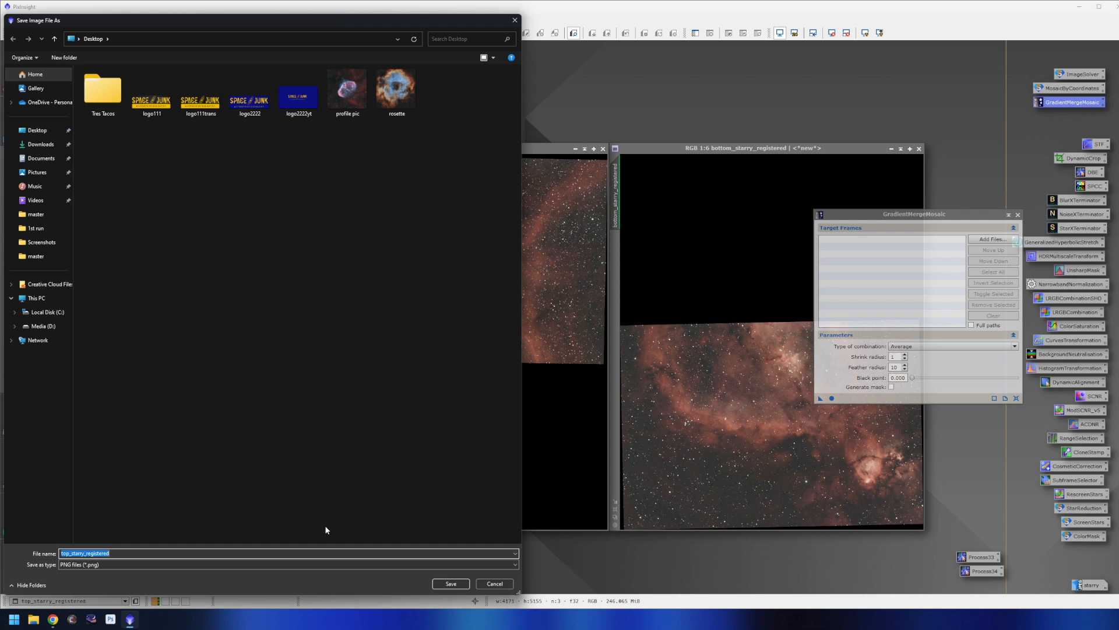
{"action": "left_click", "coordinate": [343, 563]}
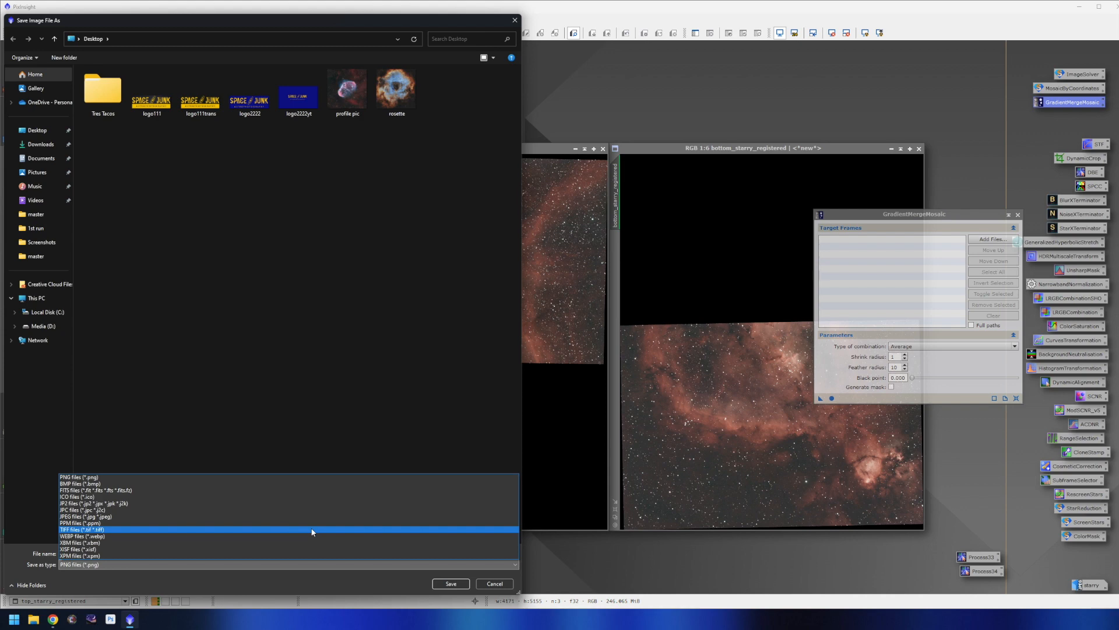
{"action": "left_click", "coordinate": [313, 531]}
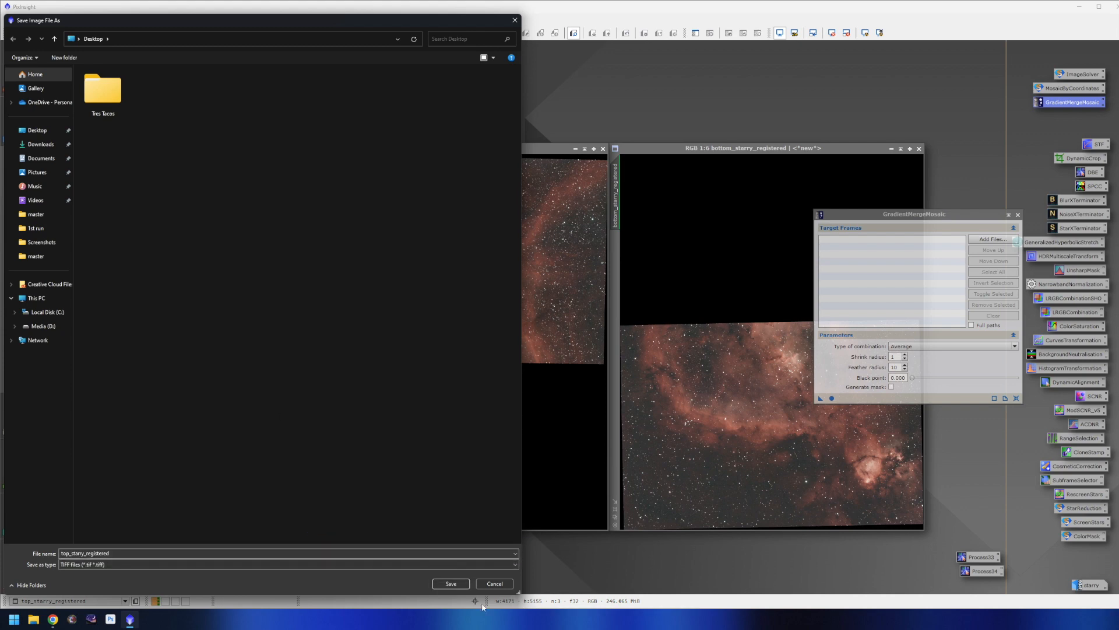
{"action": "key", "text": "Return"}
{"action": "left_click", "coordinate": [589, 455]}
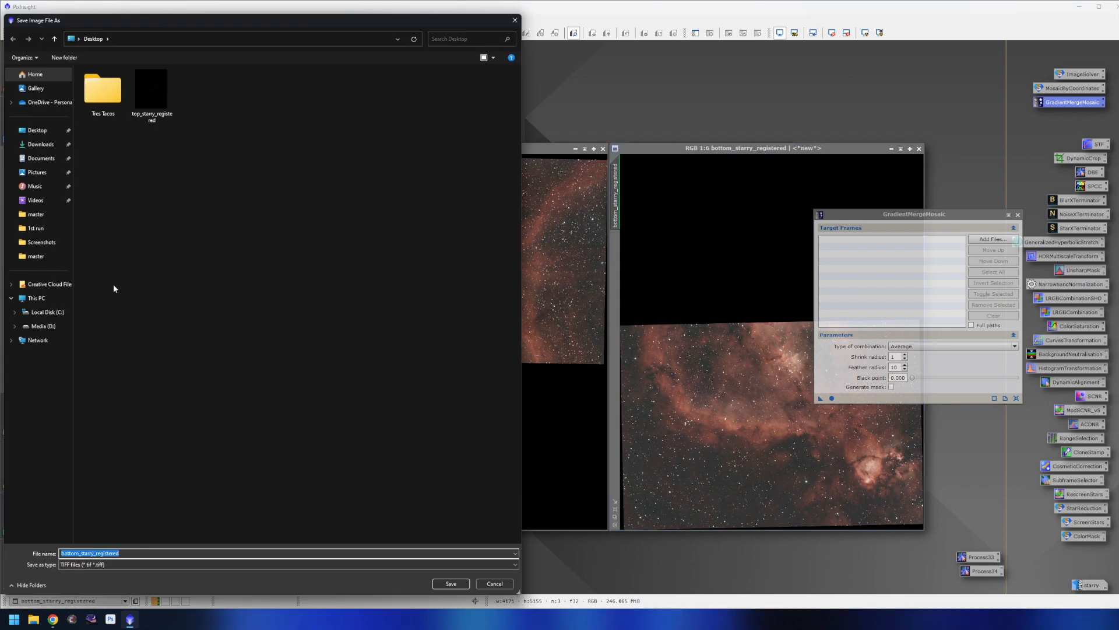
Step: Save bottom_starry_registered to the Desktop as a TIFF file and shift both registered image windows left
{"action": "left_click", "coordinate": [435, 582]}
{"action": "left_click", "coordinate": [600, 452]}
{"action": "left_click_drag", "start_coordinate": [549, 150], "coordinate": [508, 148]}
{"action": "left_click_drag", "start_coordinate": [644, 152], "coordinate": [625, 151]}
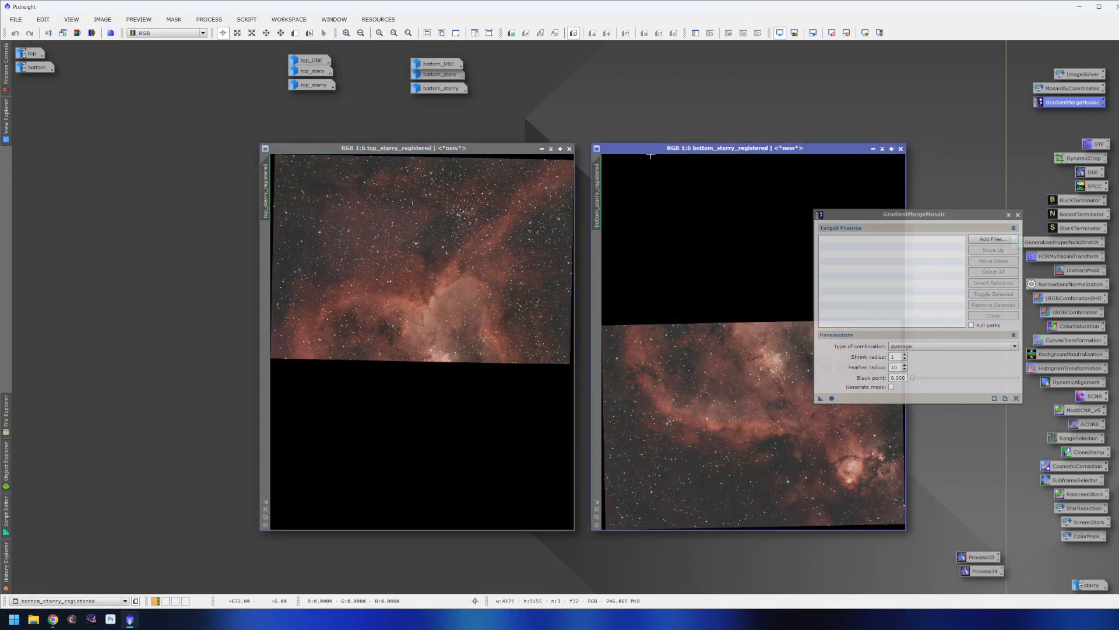
Step: Add bottom_starry_registered.tif and top_starry_registered.tif from the Desktop as target frames of GradientMergeMosaic
{"action": "left_click", "coordinate": [987, 239]}
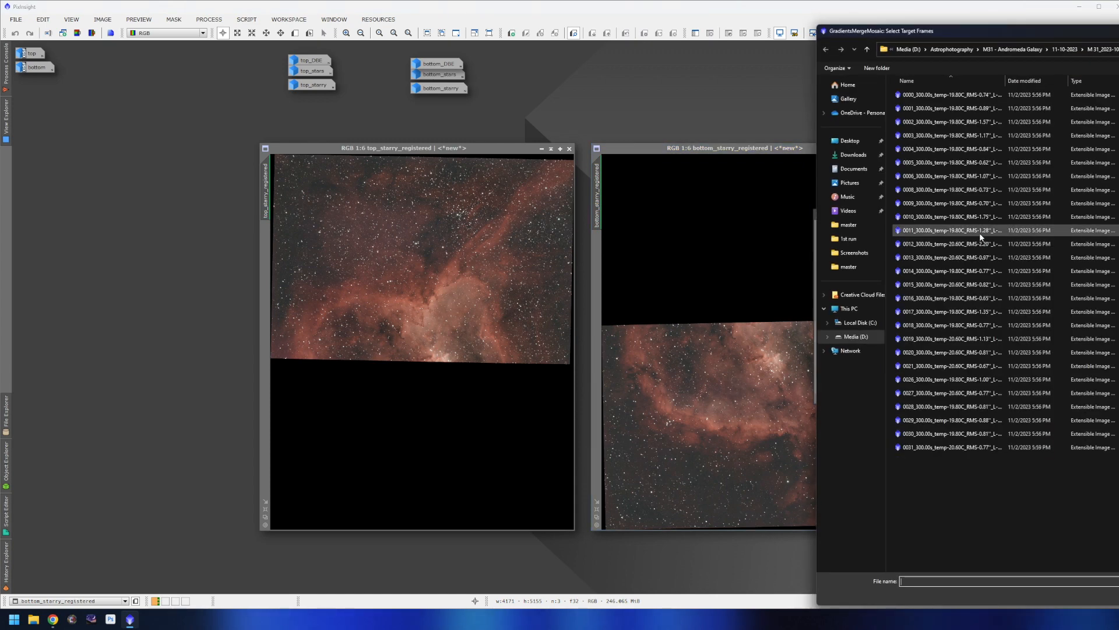
{"action": "left_click", "coordinate": [861, 144]}
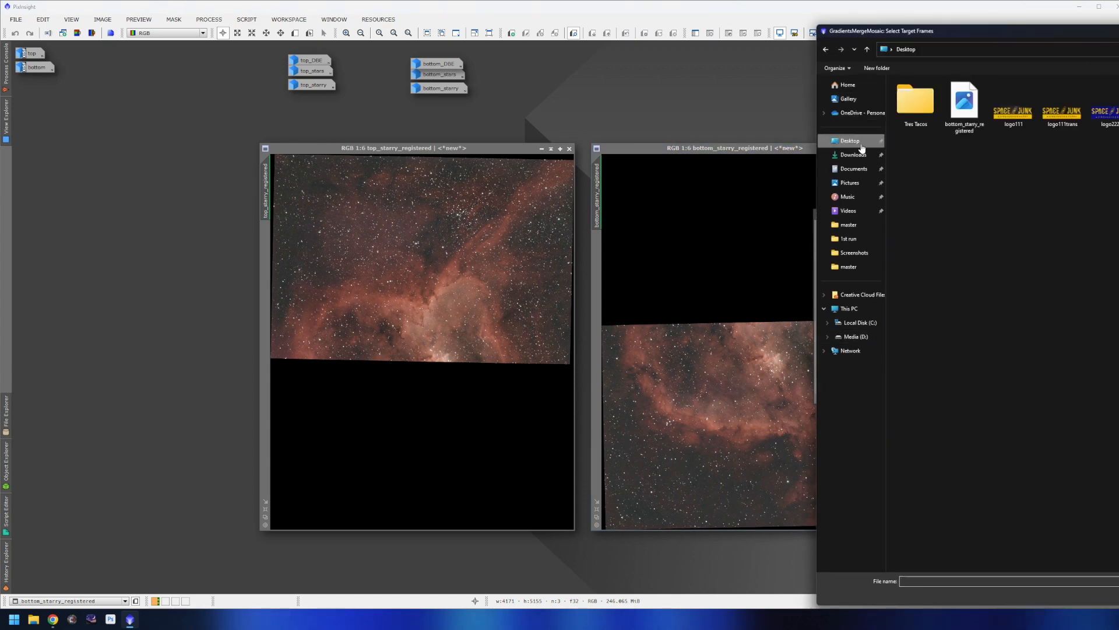
{"action": "left_click", "coordinate": [962, 105]}
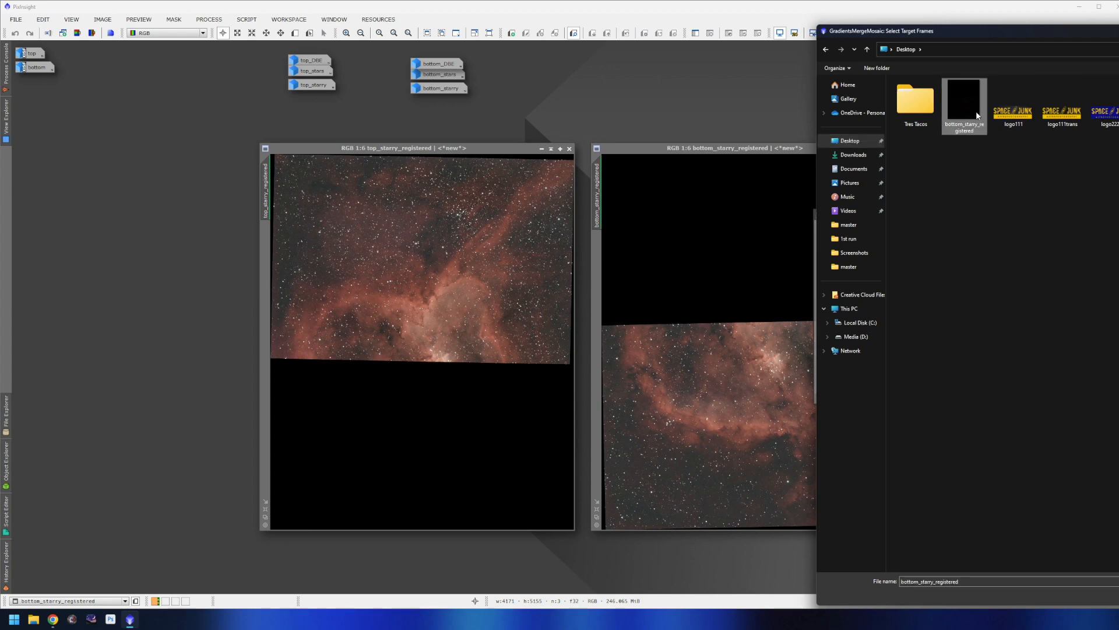
{"action": "left_click", "coordinate": [1118, 105], "text": "ctrl"}
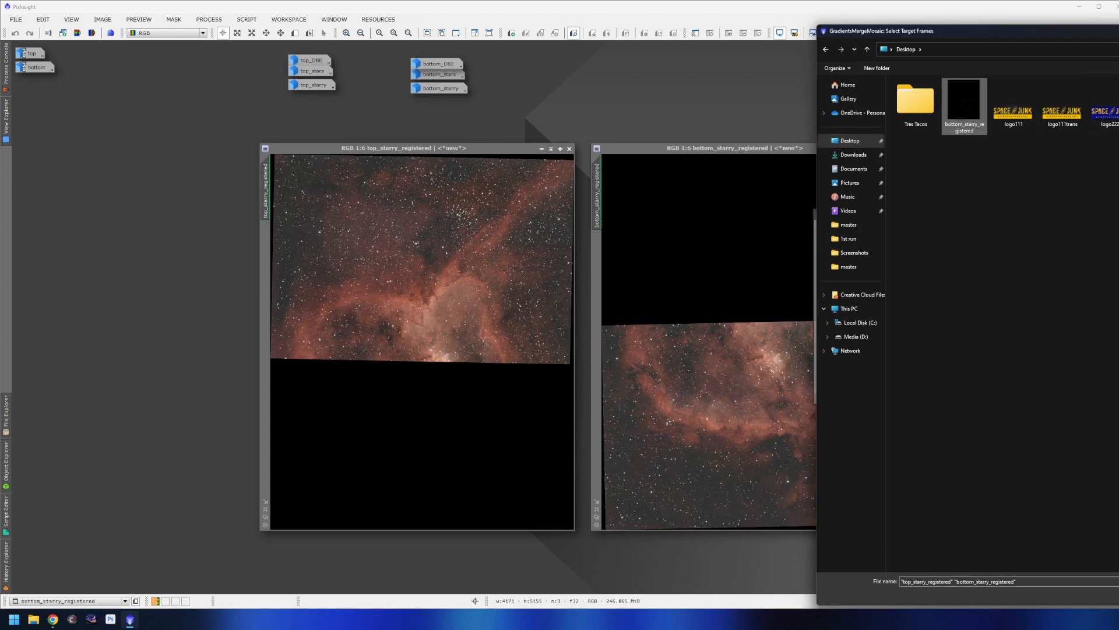
{"action": "key", "text": "Return"}
{"action": "left_click_drag", "start_coordinate": [877, 221], "coordinate": [826, 194]}
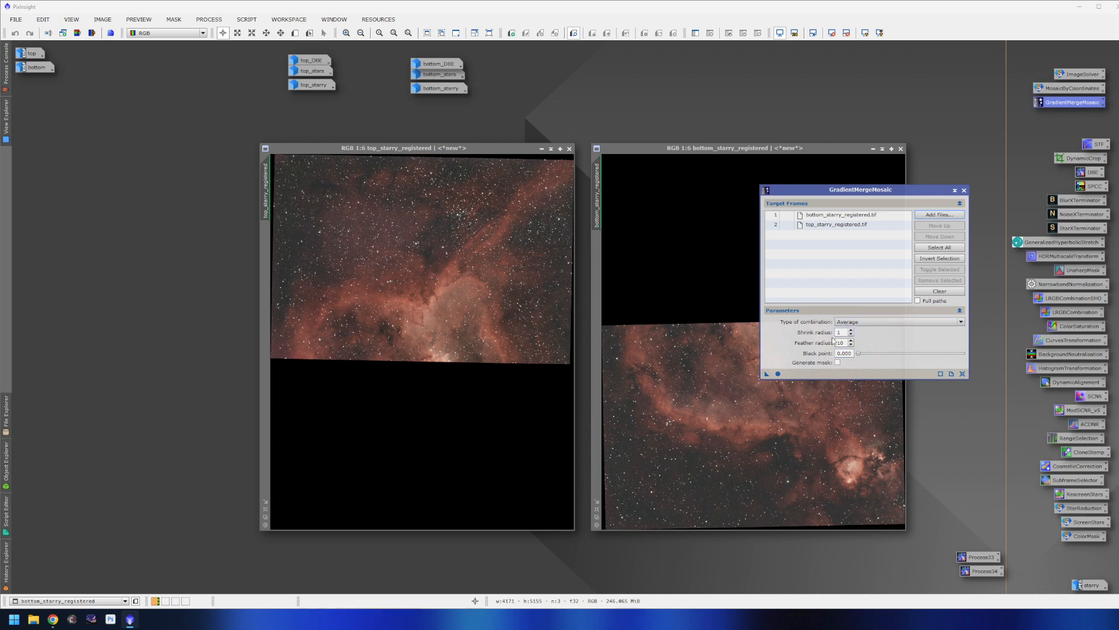
Step: Run the gradient merge with Average combination, shrink radius 1 and feather radius 10, auto-stretch the merged image and inspect its seam
{"action": "left_click", "coordinate": [778, 375]}
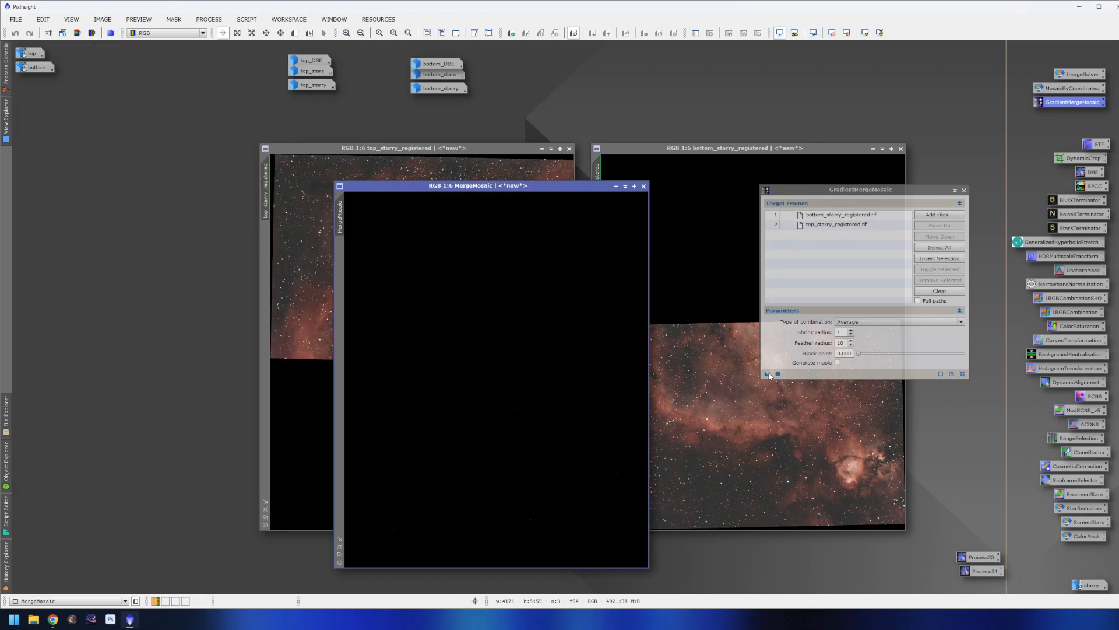
{"action": "left_click_drag", "start_coordinate": [524, 186], "coordinate": [596, 167]}
{"action": "left_click", "coordinate": [865, 32]}
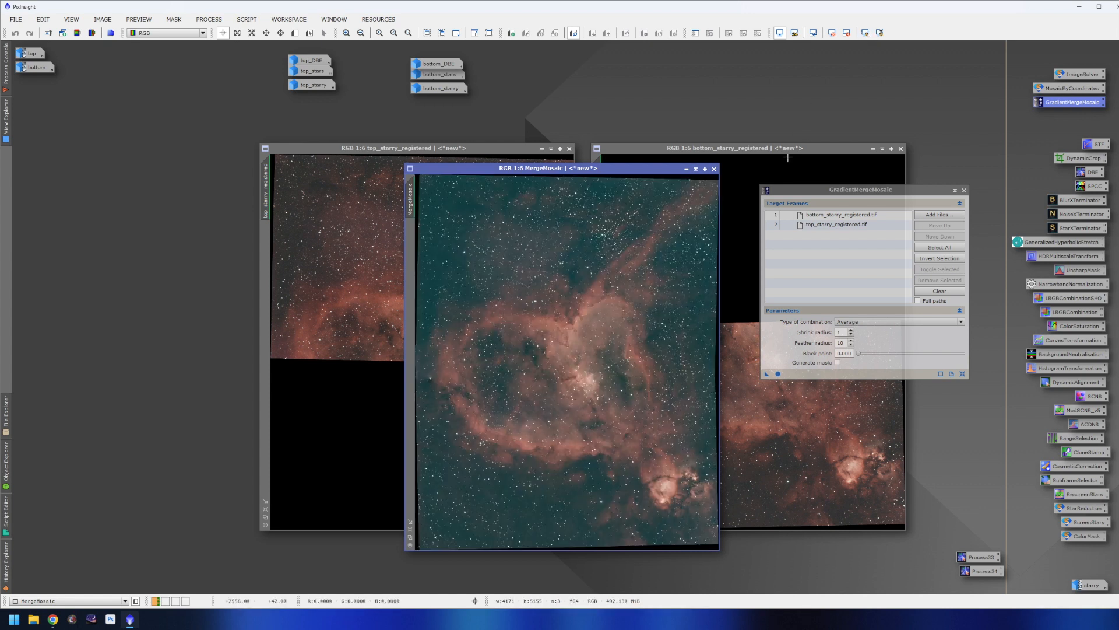
{"action": "scroll", "coordinate": [433, 375], "scroll_direction": "up", "scroll_amount": 5}
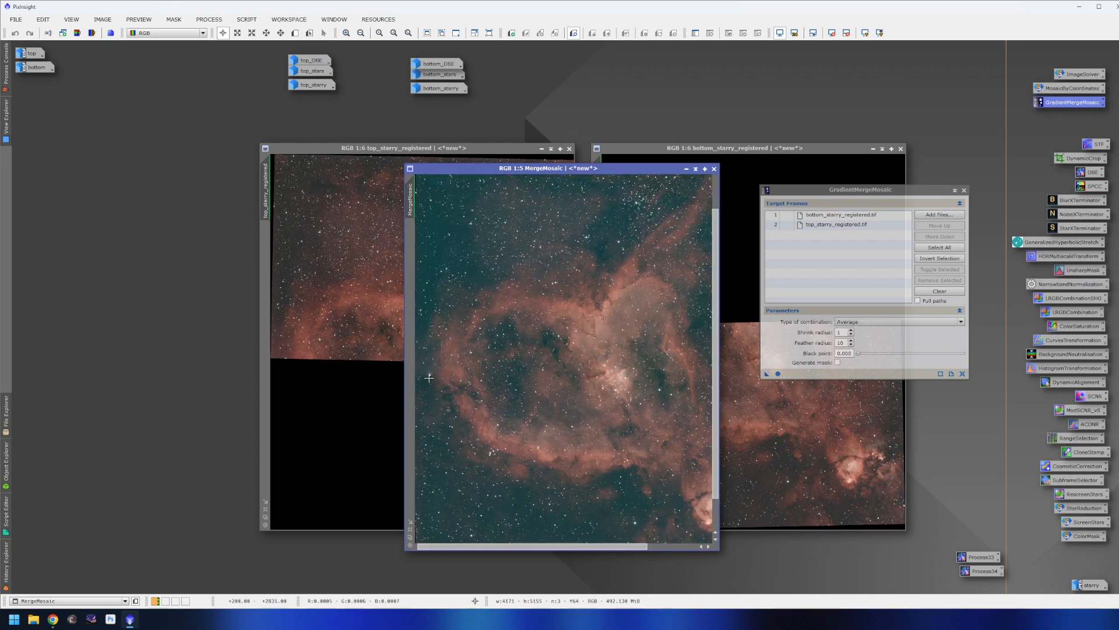
{"action": "left_click_drag", "start_coordinate": [462, 547], "coordinate": [449, 547]}
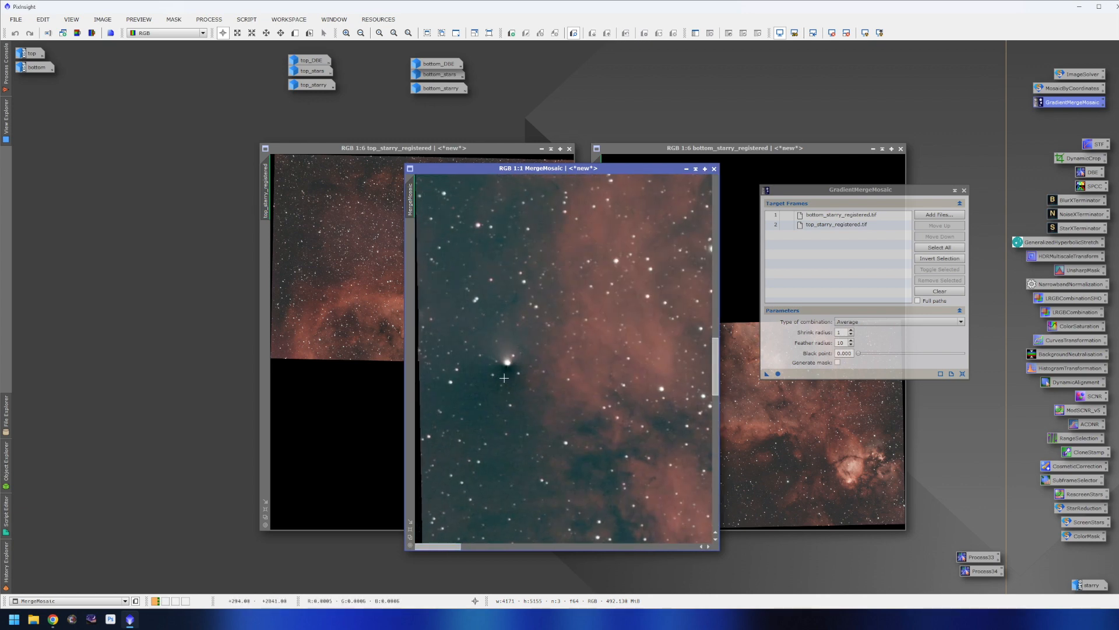
{"action": "scroll", "coordinate": [511, 371], "scroll_direction": "down", "scroll_amount": 5}
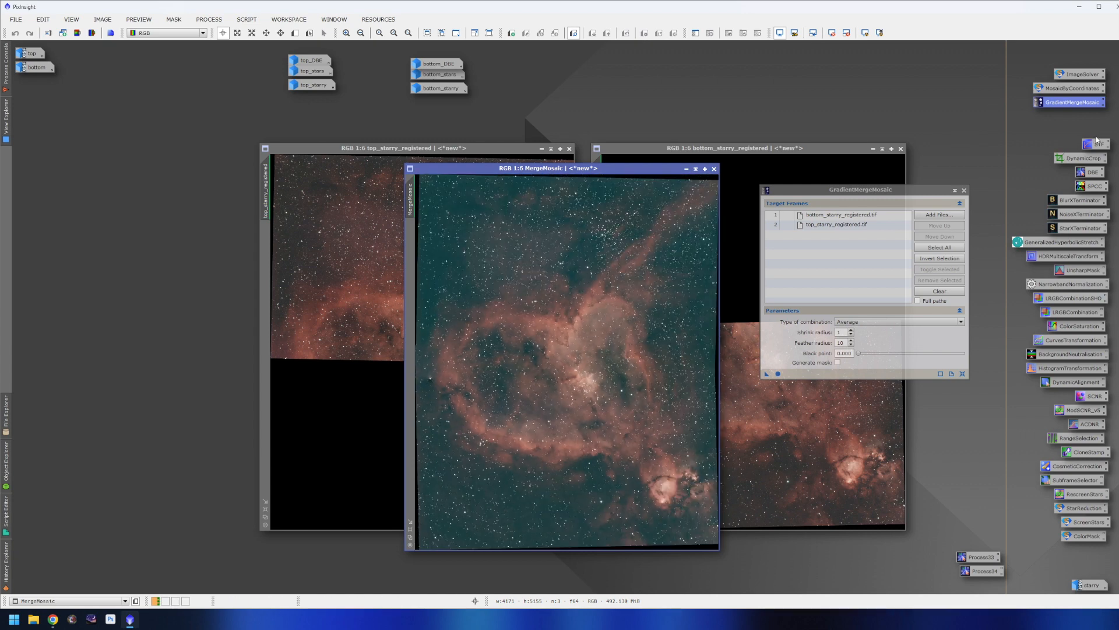
Step: Open ScreenTransferFunction and auto-stretch the MergeMosaic display with unlinked channels
{"action": "double_click", "coordinate": [1095, 142]}
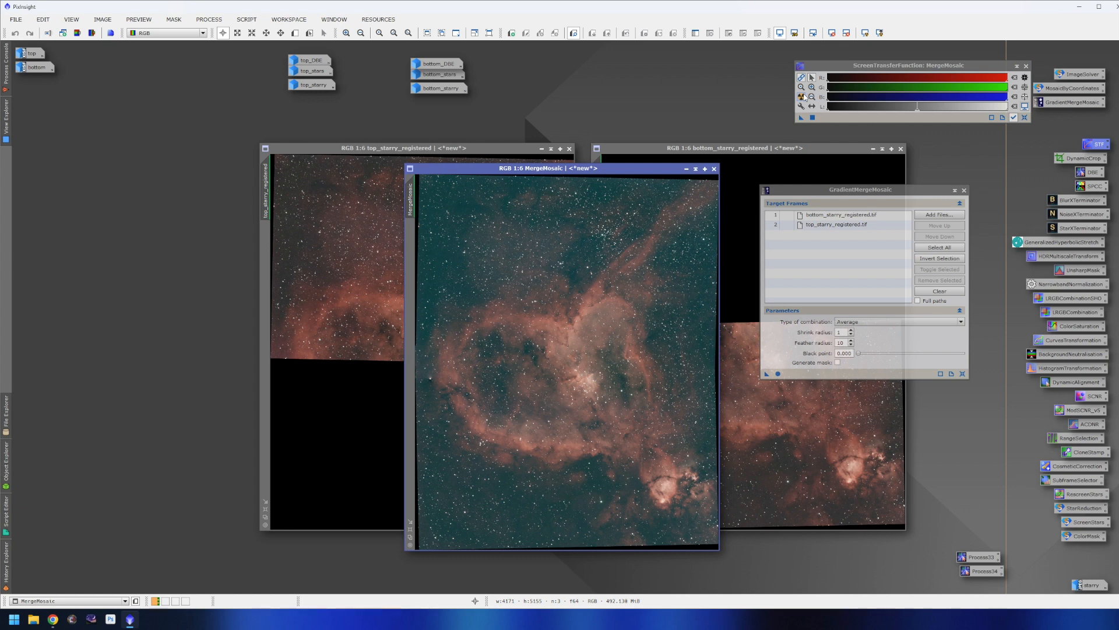
{"action": "left_click", "coordinate": [802, 97]}
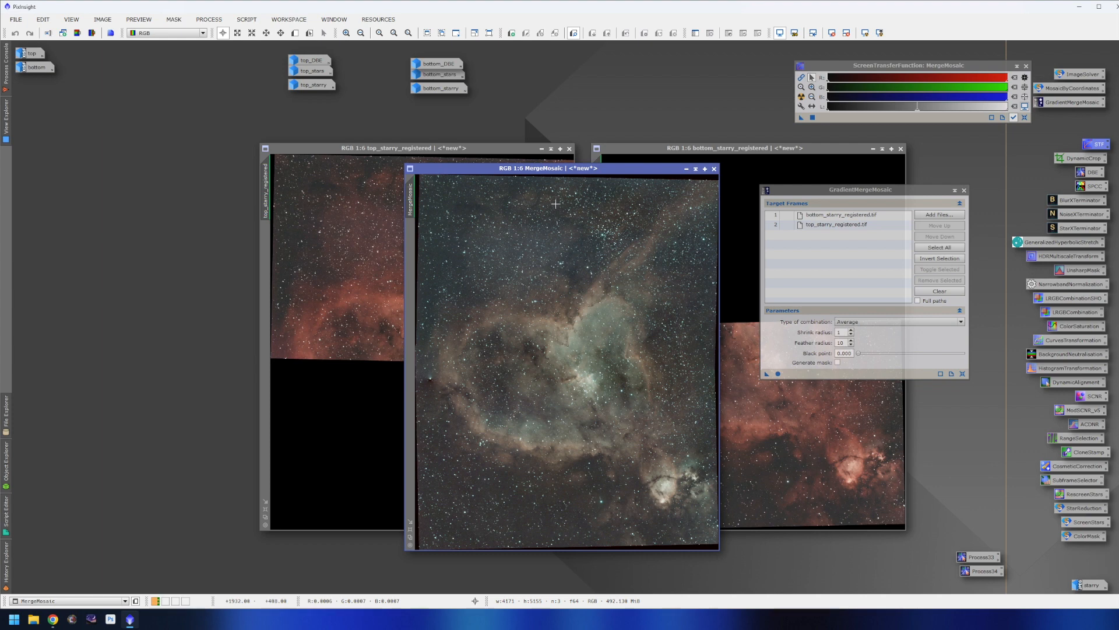
{"action": "left_click_drag", "start_coordinate": [560, 169], "coordinate": [572, 168]}
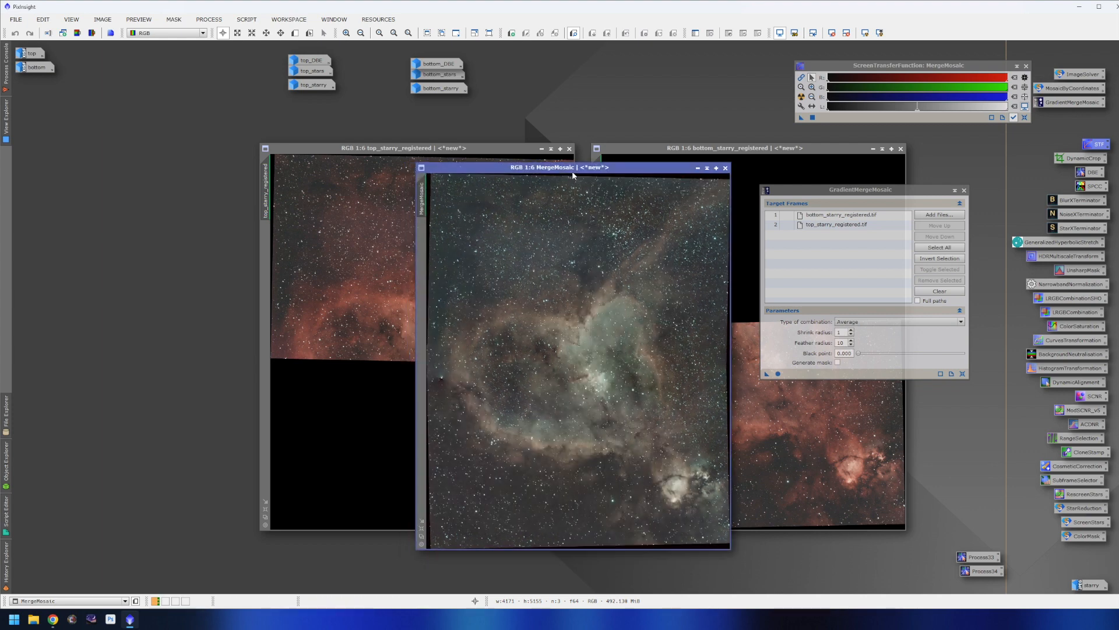
Step: Minimize both registered images, file their icons under the matching top and bottom groups and close GradientMergeMosaic
{"action": "left_click", "coordinate": [541, 149]}
{"action": "left_click_drag", "start_coordinate": [464, 344], "coordinate": [332, 102]}
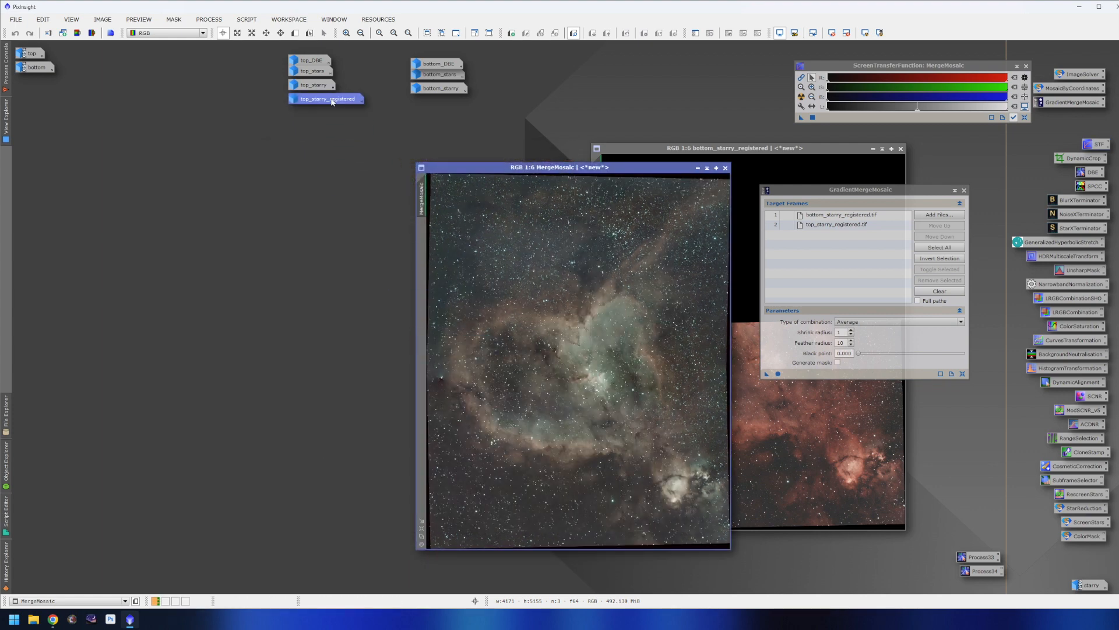
{"action": "left_click", "coordinate": [964, 190]}
{"action": "left_click", "coordinate": [874, 148]}
{"action": "left_click_drag", "start_coordinate": [786, 342], "coordinate": [453, 102]}
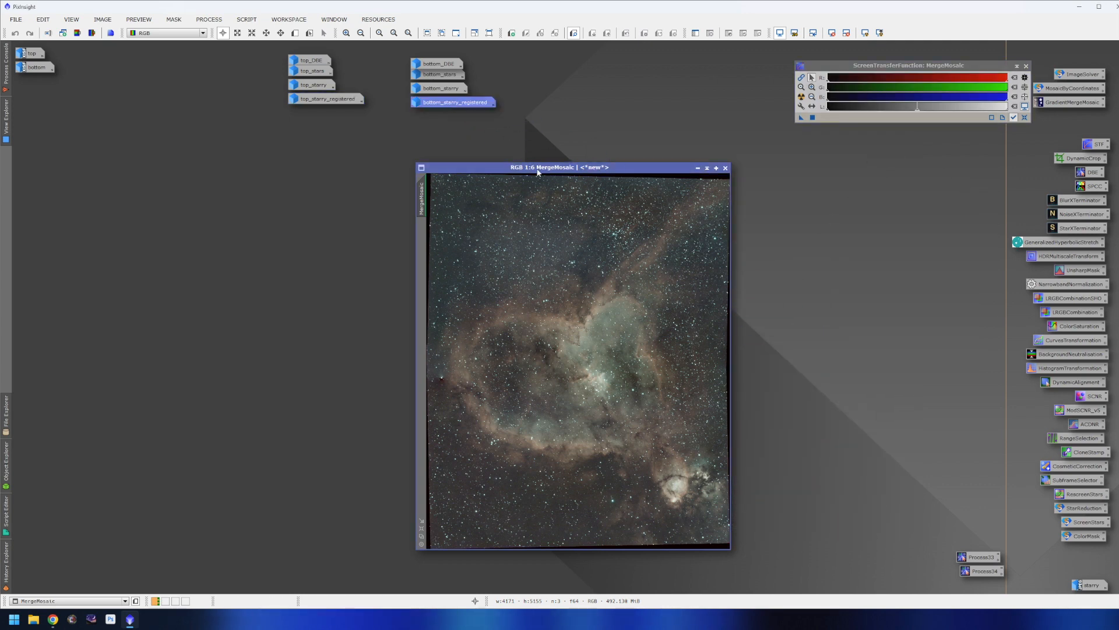
Step: Auto-stretch the MergeMosaic display with linked channels and reposition its window near the workspace centre
{"action": "left_click_drag", "start_coordinate": [537, 171], "coordinate": [528, 150]}
{"action": "left_click", "coordinate": [801, 96]}
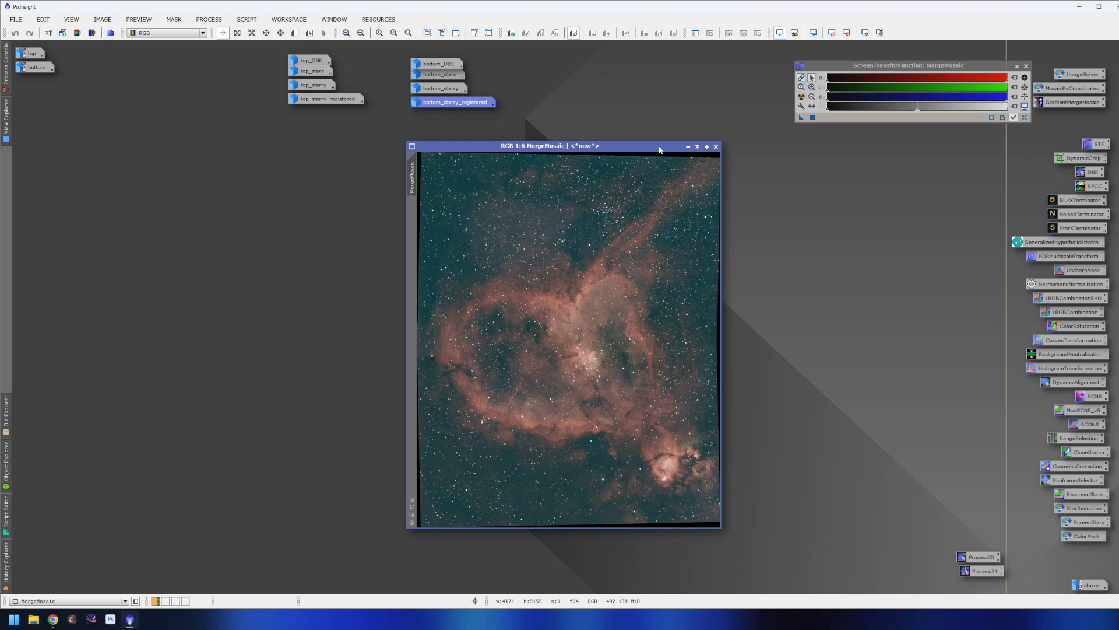
{"action": "left_click_drag", "start_coordinate": [659, 150], "coordinate": [673, 136]}
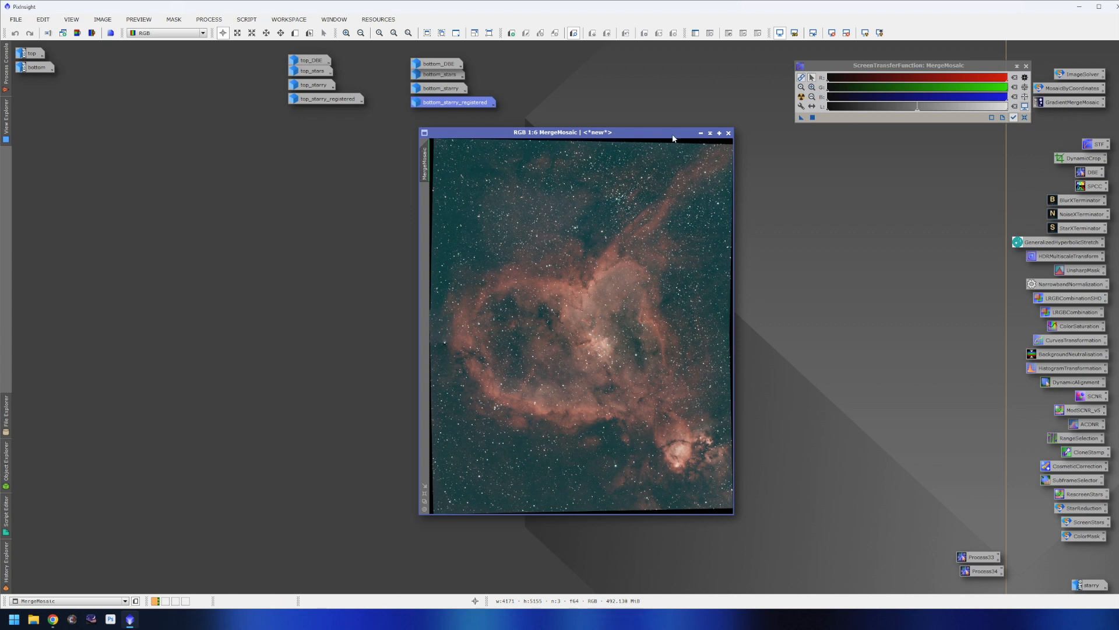
Step: Crop the black borders off all four sides of MergeMosaic with DynamicCrop, to 4045 × 4959 pixels
{"action": "scroll", "coordinate": [623, 249], "scroll_direction": "down", "scroll_amount": 1}
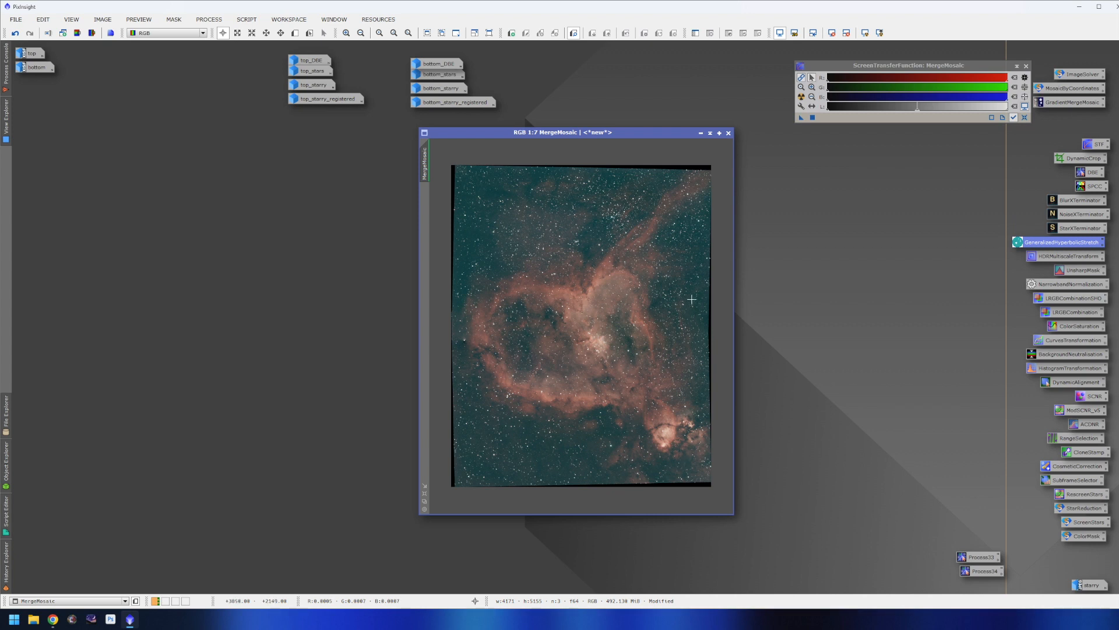
{"action": "double_click", "coordinate": [1056, 161]}
{"action": "left_click_drag", "start_coordinate": [1064, 116], "coordinate": [777, 217]}
{"action": "left_click_drag", "start_coordinate": [570, 165], "coordinate": [574, 171]}
{"action": "left_click_drag", "start_coordinate": [711, 281], "coordinate": [708, 281]}
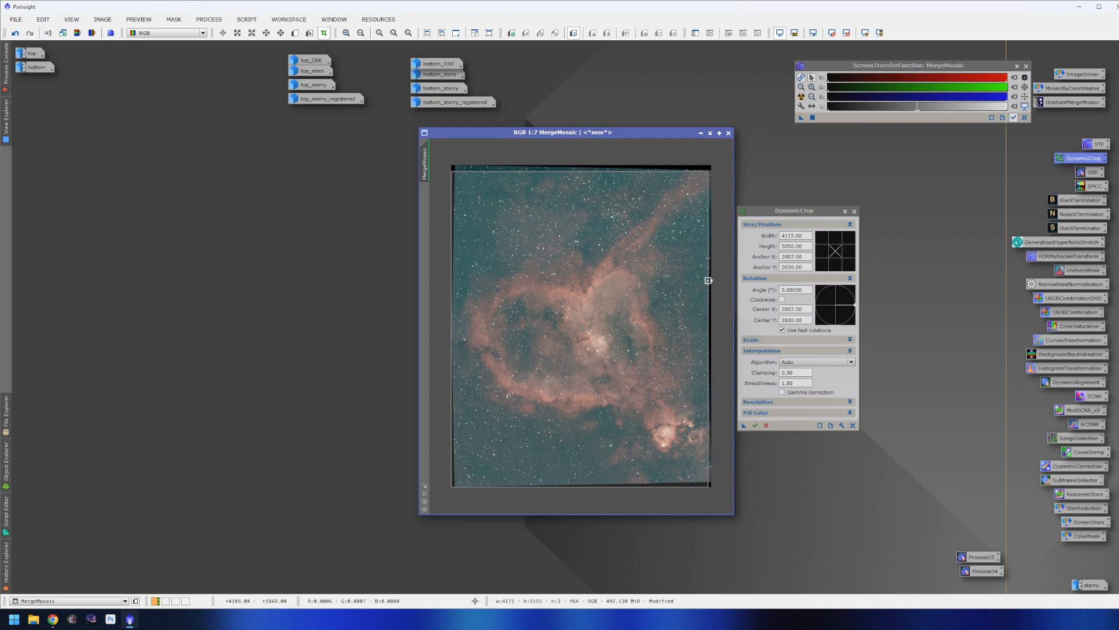
{"action": "left_click_drag", "start_coordinate": [452, 281], "coordinate": [456, 281]}
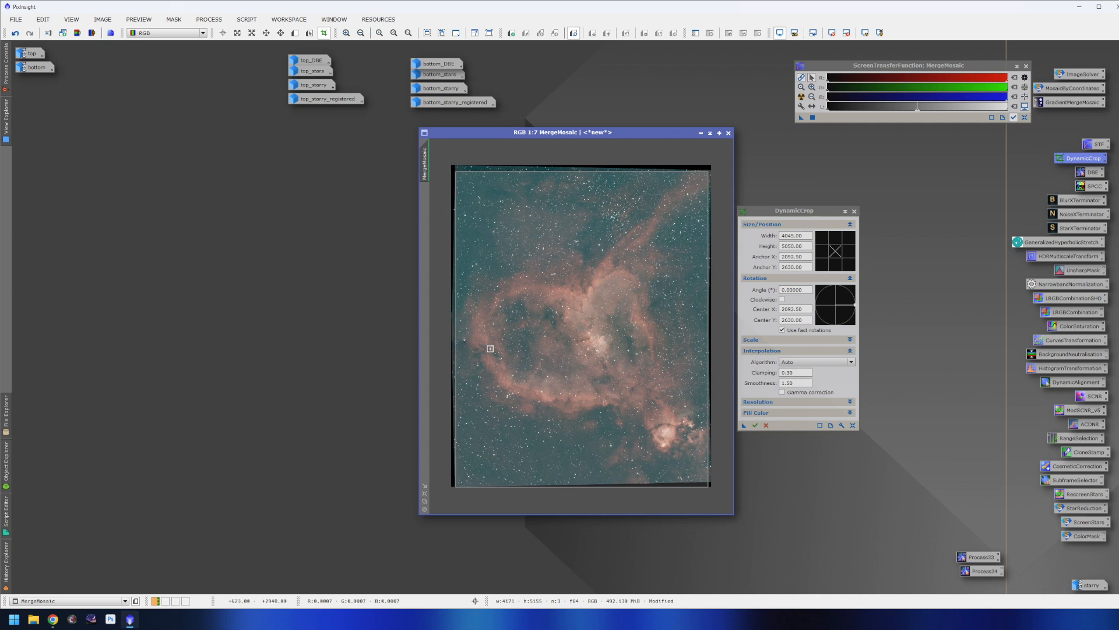
{"action": "left_click_drag", "start_coordinate": [579, 487], "coordinate": [580, 481]}
{"action": "left_click", "coordinate": [755, 426]}
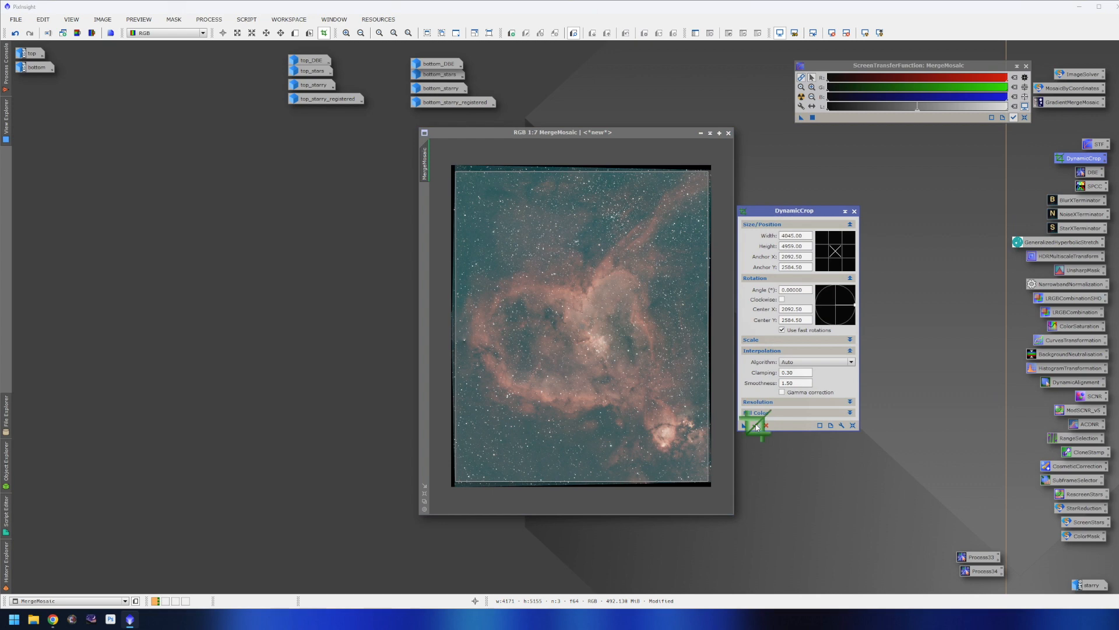
Step: Zoom the cropped MergeMosaic to fit, reposition its window beneath the image icons and close DynamicCrop
{"action": "right_click", "coordinate": [606, 295]}
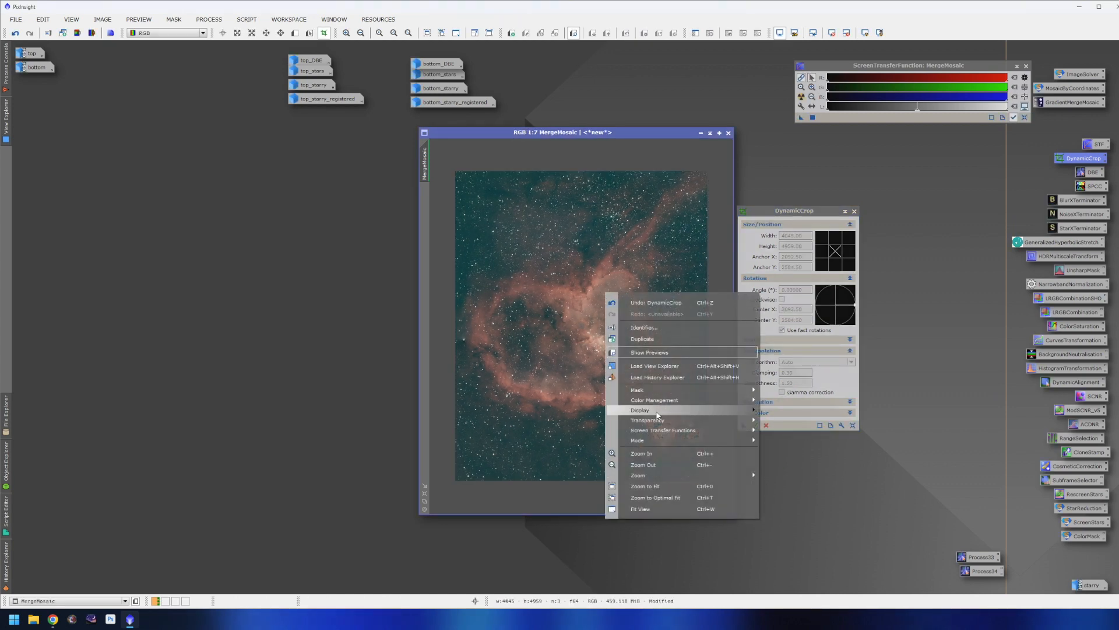
{"action": "left_click", "coordinate": [687, 486]}
{"action": "left_click_drag", "start_coordinate": [655, 131], "coordinate": [605, 114]}
{"action": "left_click", "coordinate": [854, 211]}
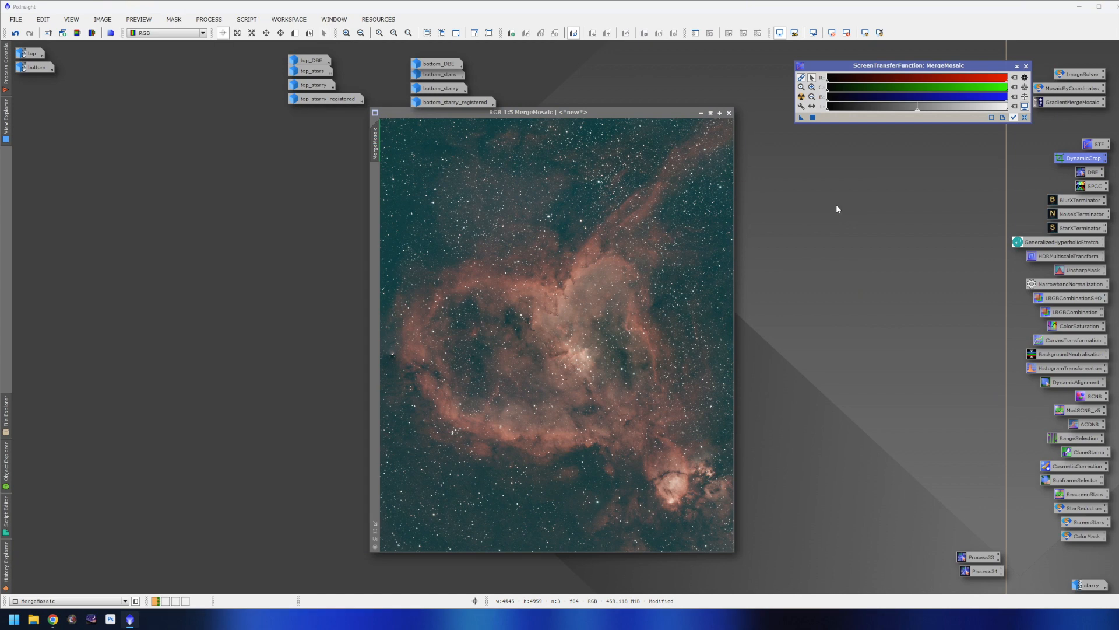
Step: Open BackgroundNeutralization and choose MergeMosaic as its reference image
{"action": "left_click", "coordinate": [220, 21]}
{"action": "mouse_move", "coordinate": [229, 34]}
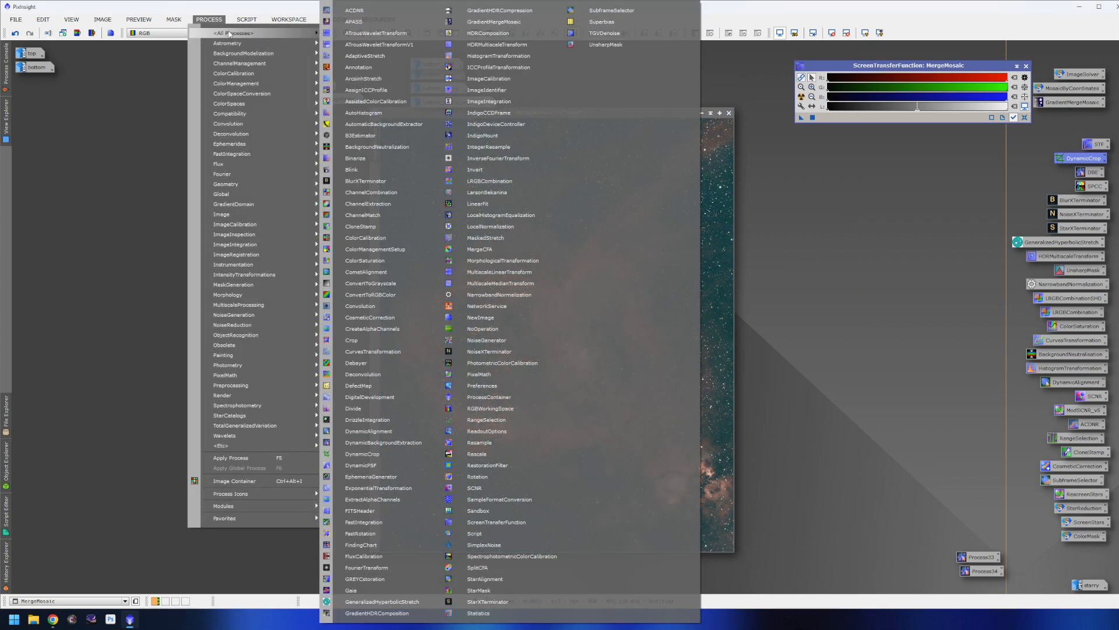
{"action": "left_click", "coordinate": [401, 147]}
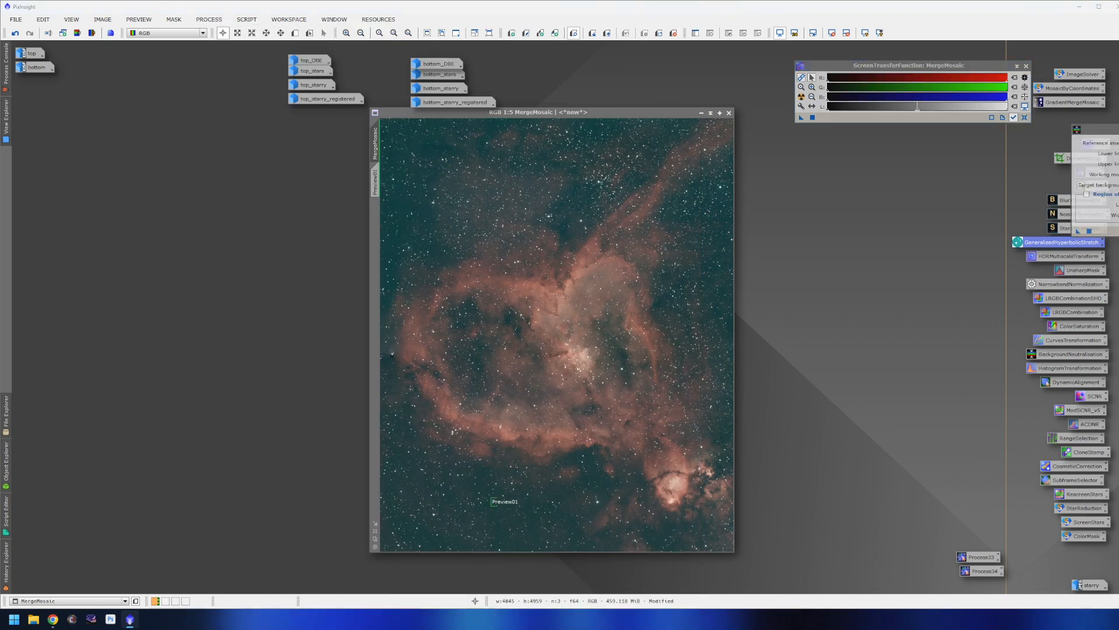
{"action": "left_click_drag", "start_coordinate": [1117, 131], "coordinate": [851, 194]}
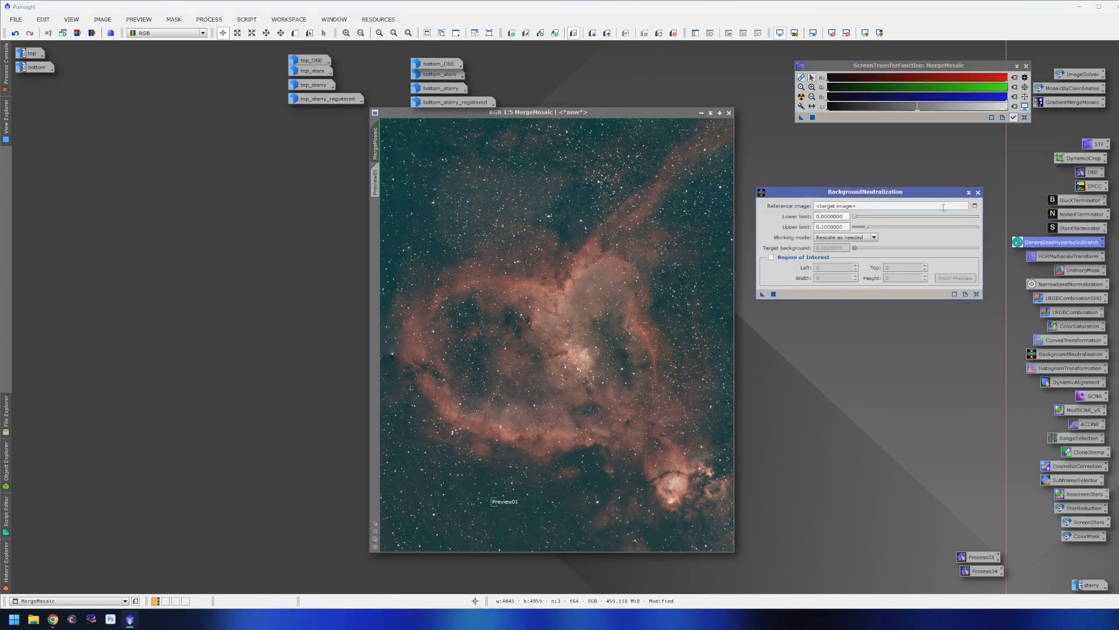
{"action": "left_click", "coordinate": [974, 206]}
{"action": "left_click", "coordinate": [547, 290]}
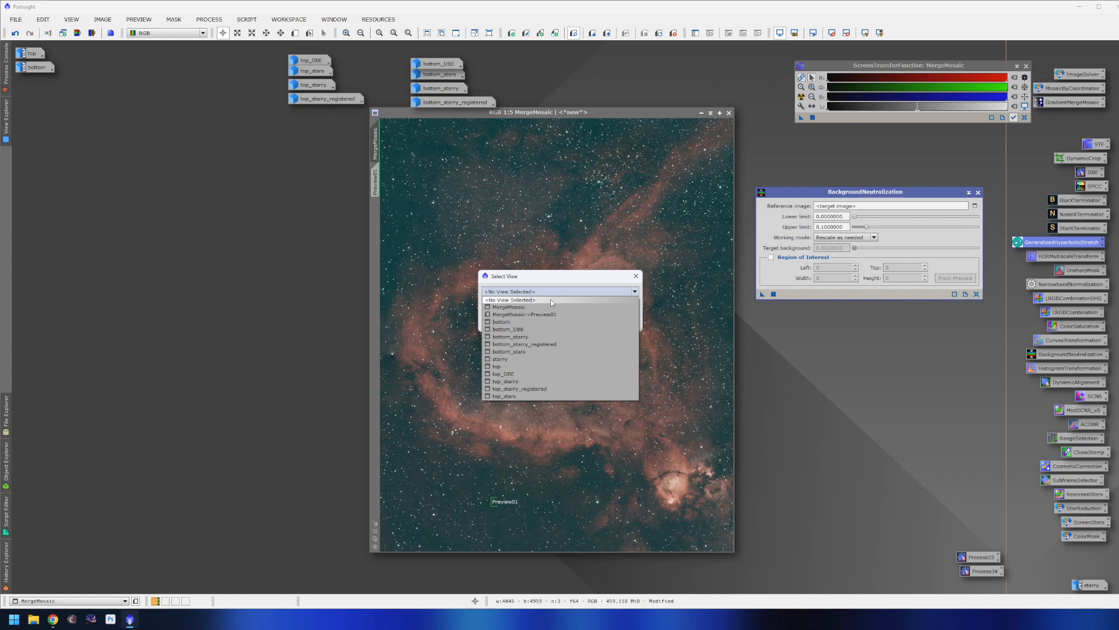
{"action": "left_click", "coordinate": [553, 308]}
{"action": "left_click", "coordinate": [584, 322]}
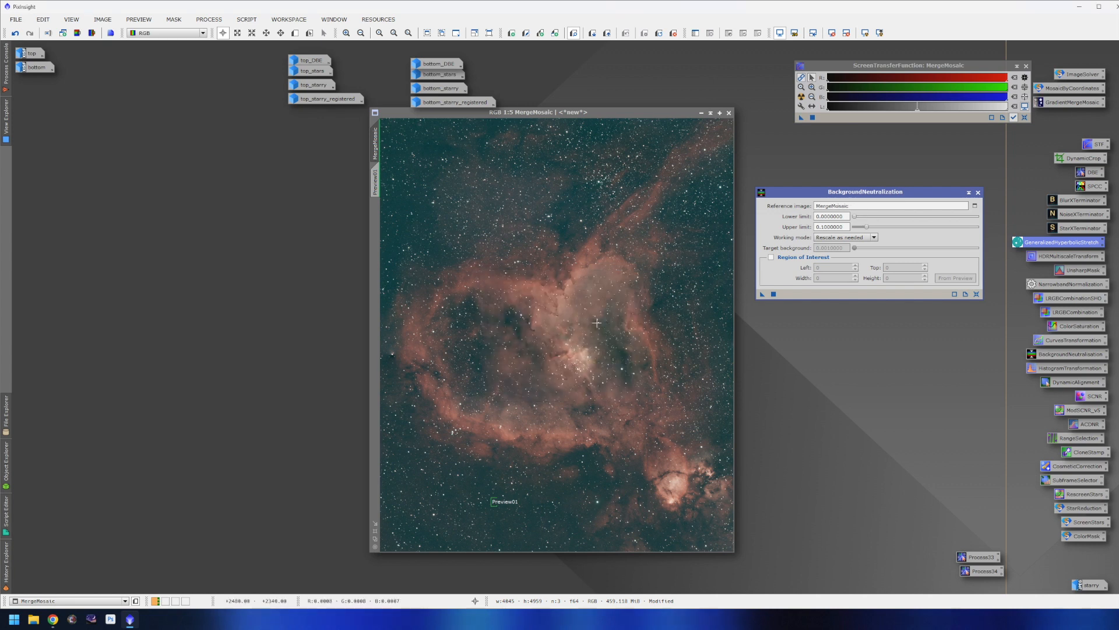
Step: Enable the BackgroundNeutralization region of interest and take its bounds from MergeMosaic's Preview01
{"action": "left_click", "coordinate": [806, 261]}
{"action": "left_click", "coordinate": [956, 278]}
{"action": "left_click", "coordinate": [561, 300]}
{"action": "left_click", "coordinate": [565, 316]}
{"action": "left_click", "coordinate": [599, 311]}
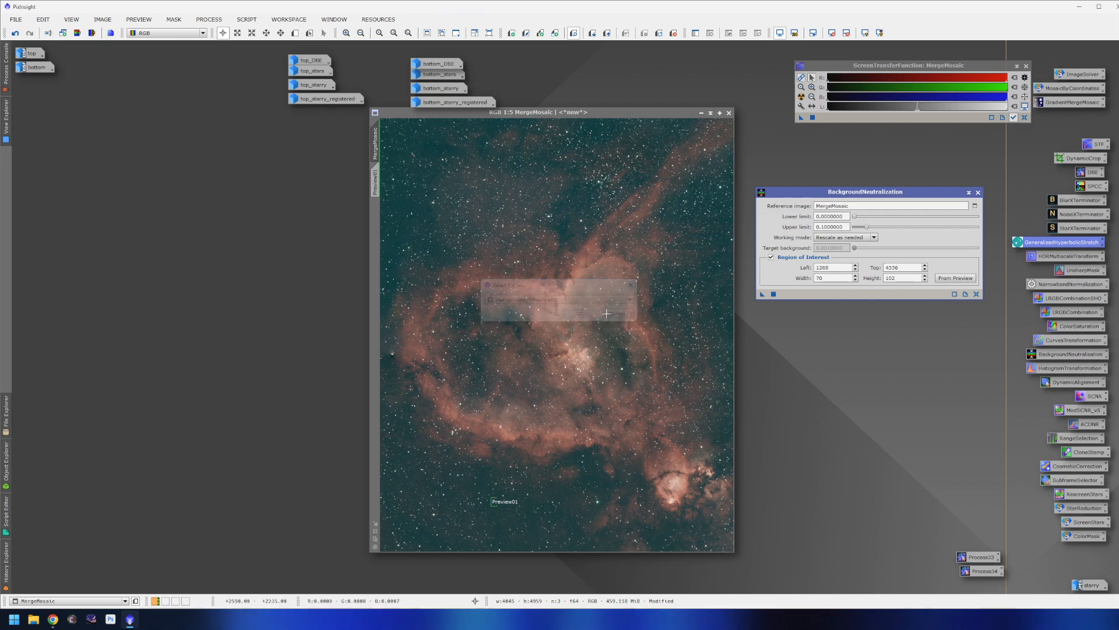
Step: Apply BackgroundNeutralization to MergeMosaic, auto-stretch its display again and close the process
{"action": "left_click_drag", "start_coordinate": [762, 294], "coordinate": [585, 293]}
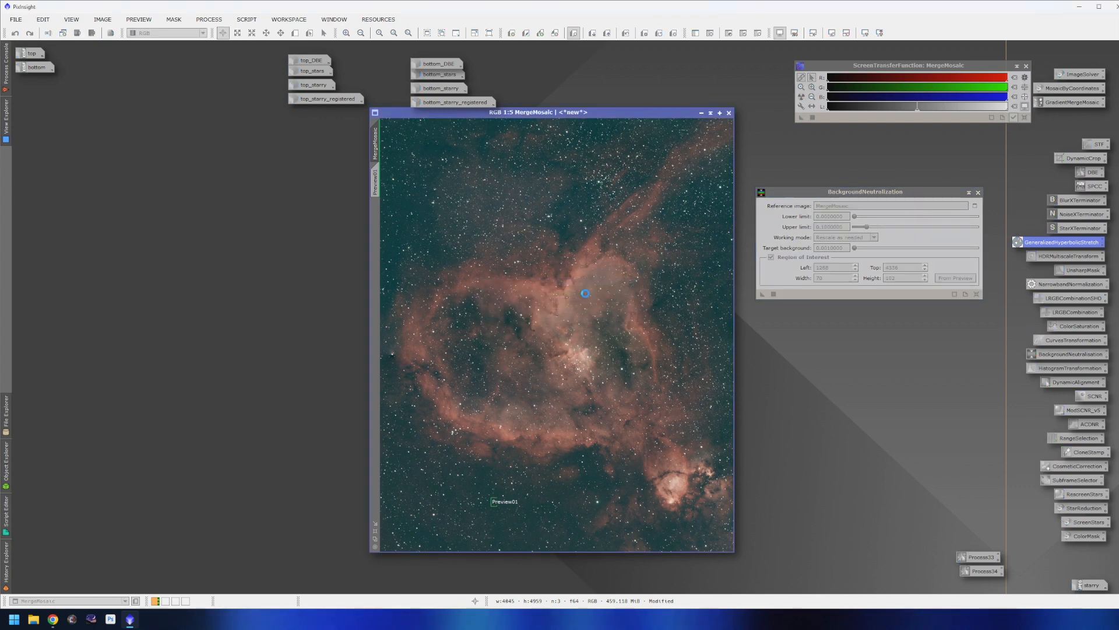
{"action": "left_click", "coordinate": [800, 97]}
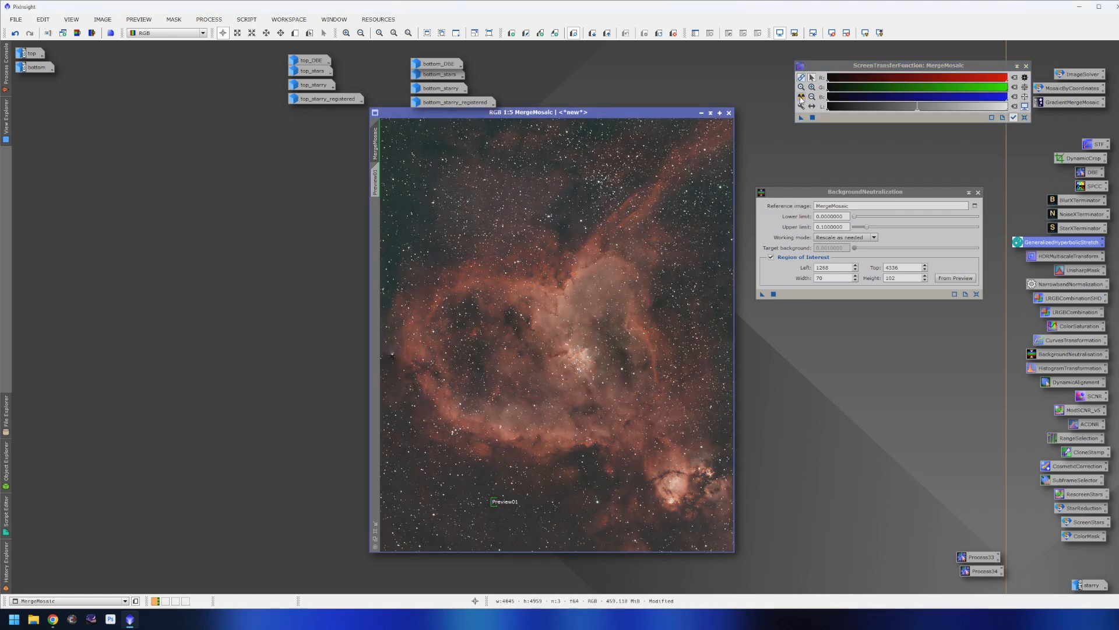
{"action": "left_click_drag", "start_coordinate": [683, 110], "coordinate": [680, 115]}
{"action": "left_click", "coordinate": [978, 192]}
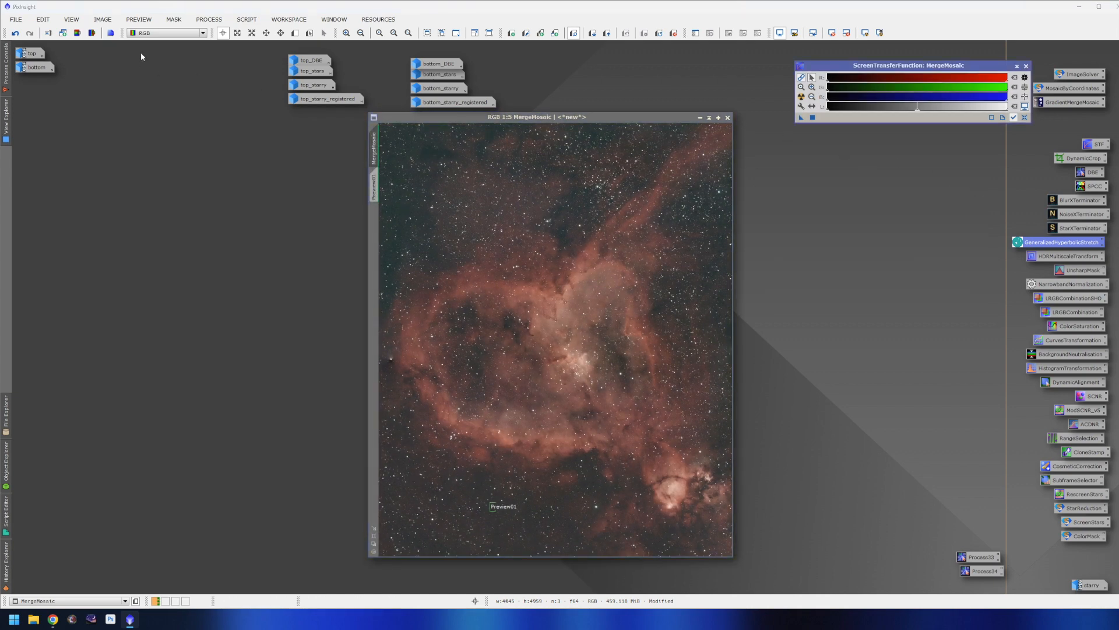
Step: Delete all previews from MergeMosaic and shift its window slightly
{"action": "left_click", "coordinate": [209, 19]}
{"action": "mouse_move", "coordinate": [139, 19]}
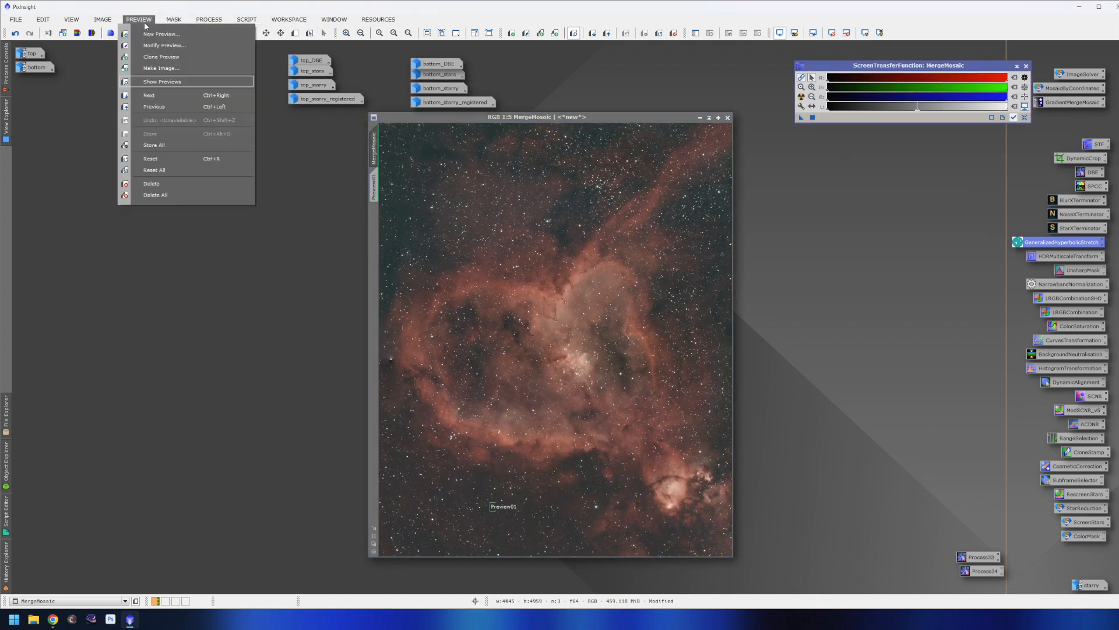
{"action": "left_click", "coordinate": [155, 195]}
{"action": "left_click_drag", "start_coordinate": [497, 120], "coordinate": [505, 120]}
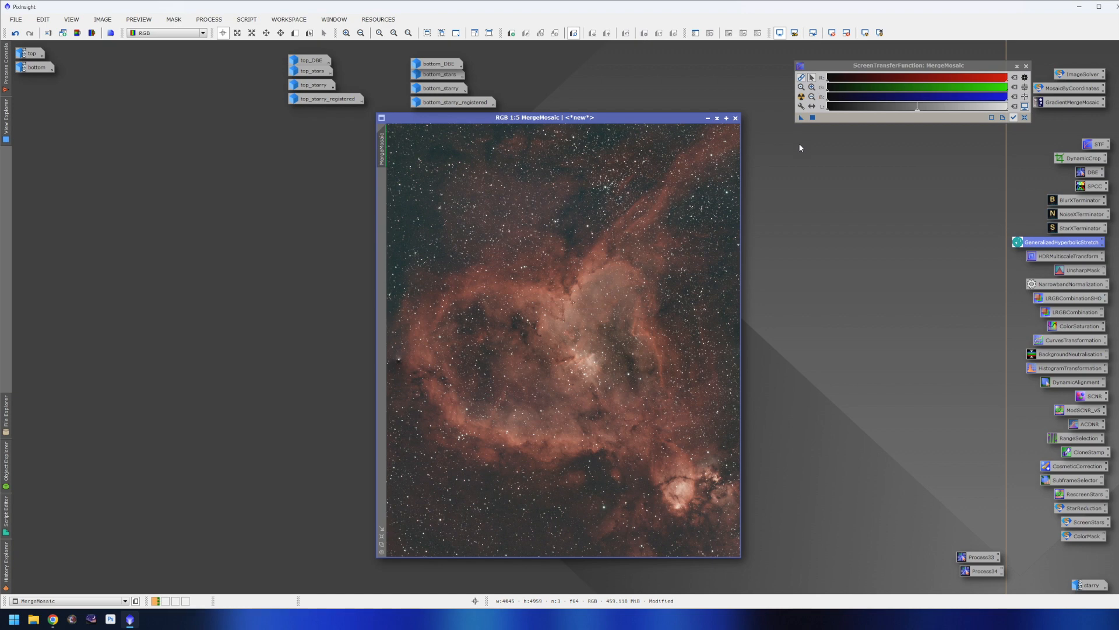
Step: Open CloneStamp and try cloning background with radius 50 over the dark artifact beneath the bright star at the mosaic's left edge
{"action": "scroll", "coordinate": [389, 365], "scroll_direction": "up", "scroll_amount": 5}
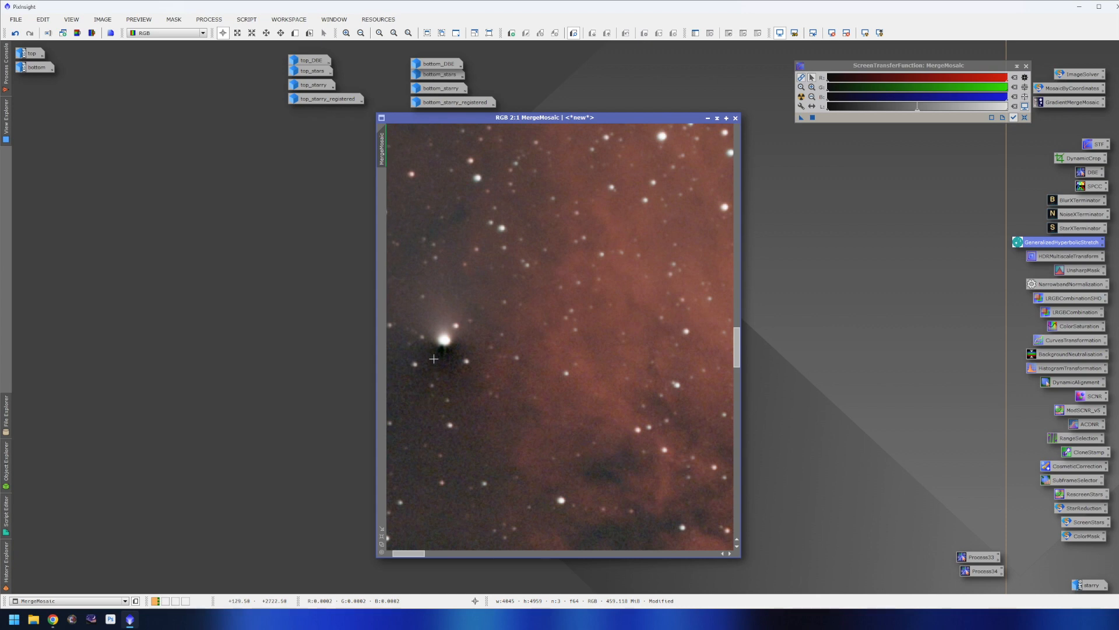
{"action": "scroll", "coordinate": [452, 353], "scroll_direction": "down", "scroll_amount": 4}
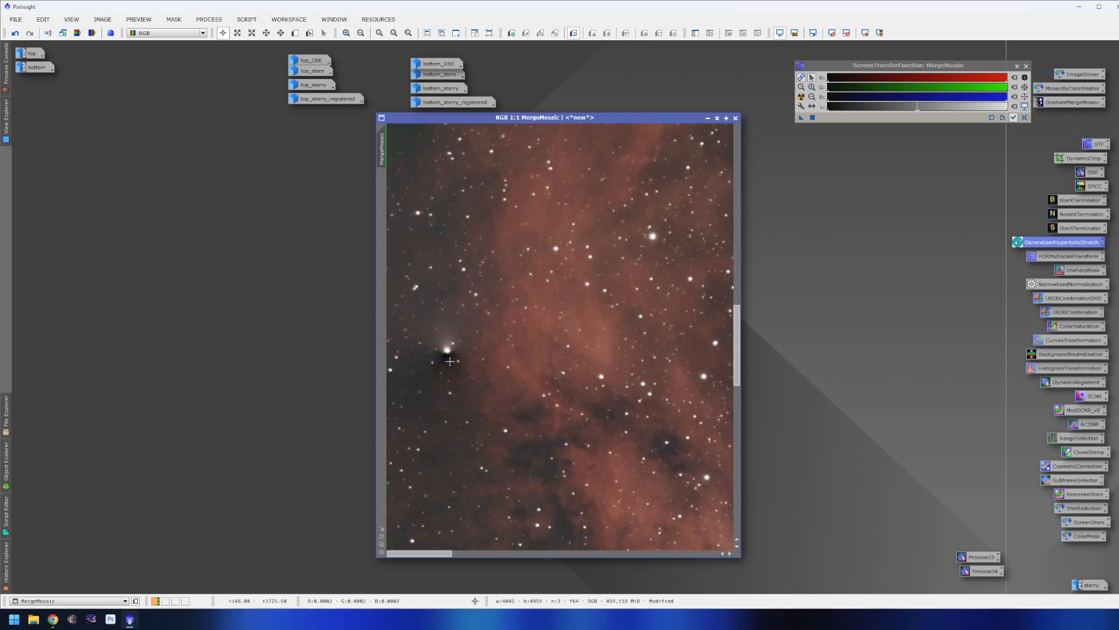
{"action": "scroll", "coordinate": [392, 360], "scroll_direction": "up", "scroll_amount": 4}
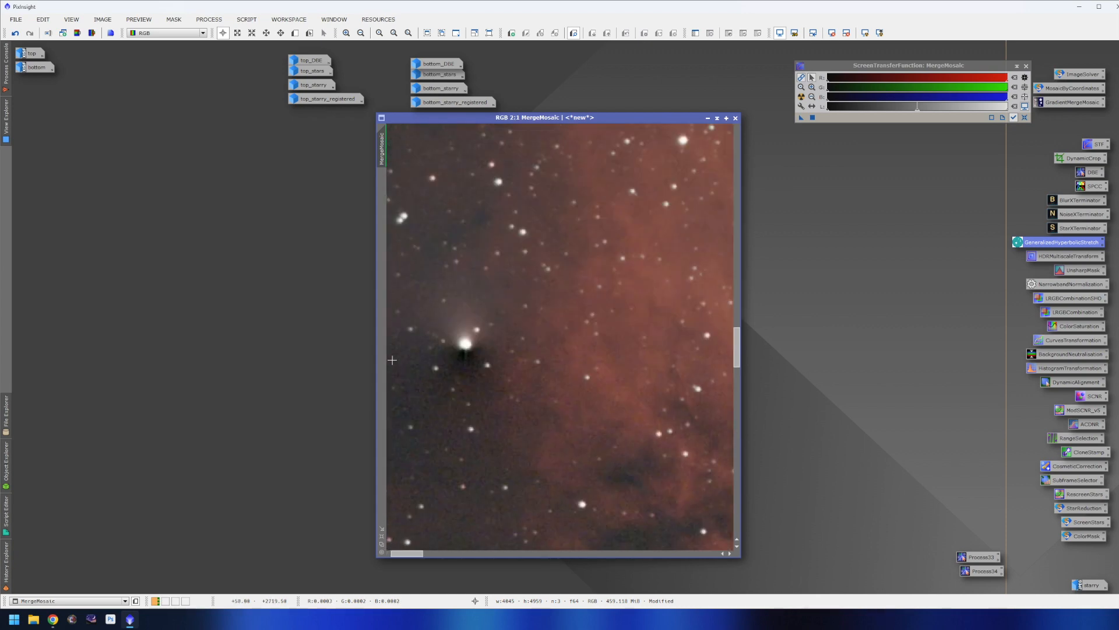
{"action": "double_click", "coordinate": [1088, 453]}
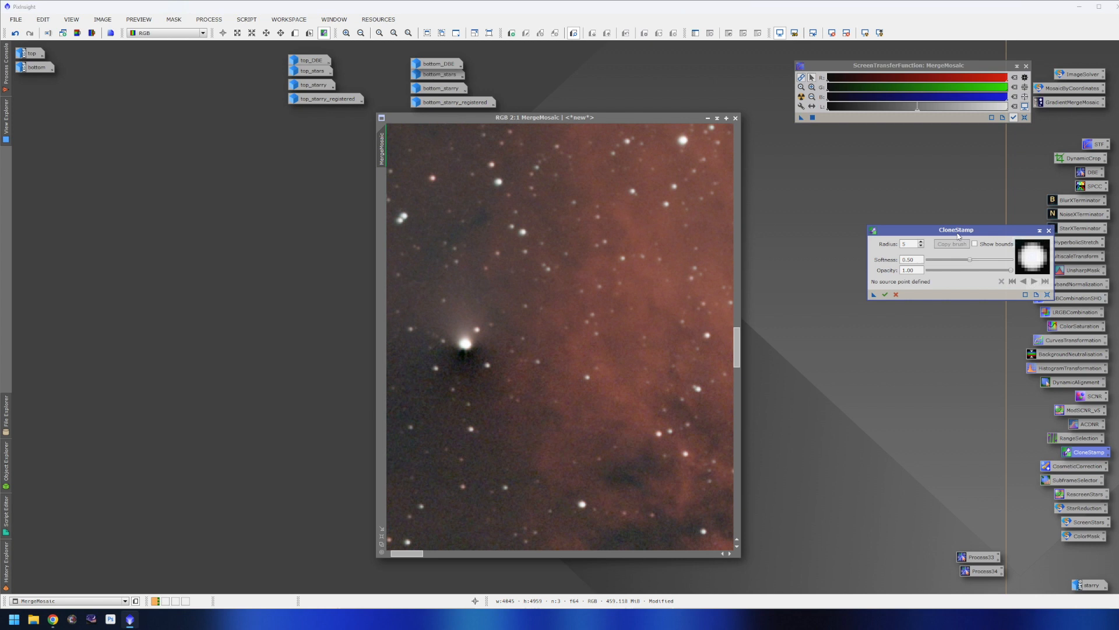
{"action": "left_click_drag", "start_coordinate": [955, 229], "coordinate": [898, 226]}
{"action": "type", "text": "50"}
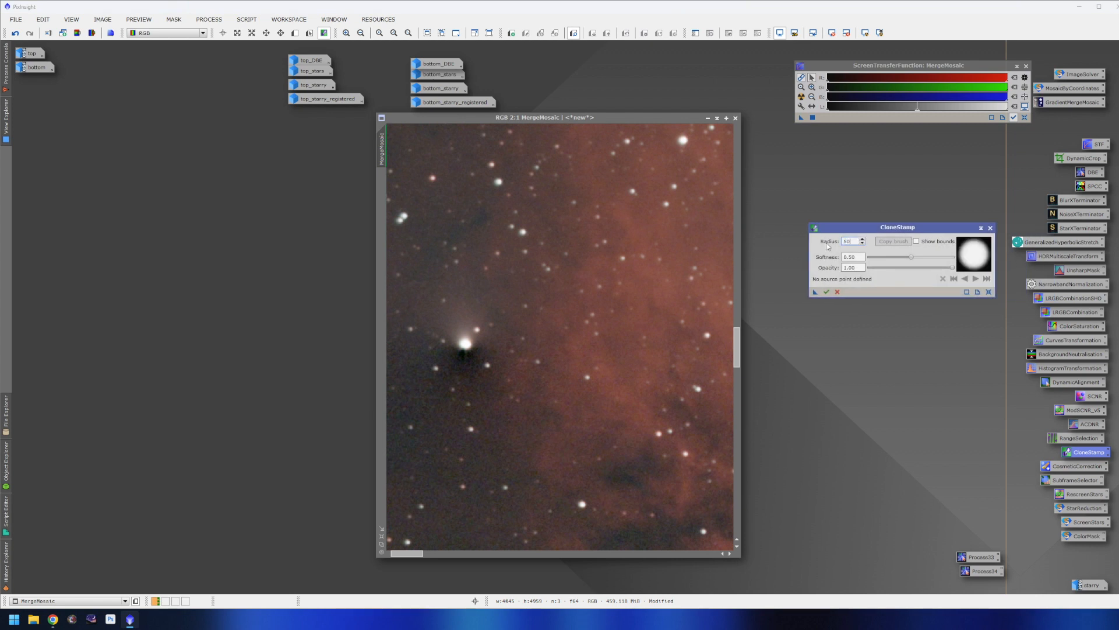
{"action": "left_click", "coordinate": [456, 399], "text": "ctrl"}
{"action": "left_click", "coordinate": [460, 352]}
Step: Undo the large stamp and clone background over the dark artifact with radius 25, higher softness and reduced opacity
{"action": "double_click", "coordinate": [850, 241]}
{"action": "type", "text": "25"}
{"action": "left_click", "coordinate": [964, 278]}
{"action": "left_click", "coordinate": [463, 415], "text": "ctrl"}
{"action": "left_click_drag", "start_coordinate": [911, 257], "coordinate": [936, 257]}
{"action": "left_click_drag", "start_coordinate": [952, 267], "coordinate": [930, 267]}
{"action": "mouse_move", "coordinate": [458, 379]}
{"action": "left_mouse_down"}
{"action": "mouse_move", "coordinate": [477, 352]}
{"action": "mouse_move", "coordinate": [450, 352]}
{"action": "left_mouse_up"}
Step: Retouch the remaining darkness around the star with a radius 10 clone brush, and set softness 0.97 and opacity 0.66
{"action": "double_click", "coordinate": [850, 241]}
{"action": "type", "text": "10"}
{"action": "left_click", "coordinate": [482, 392], "text": "ctrl"}
{"action": "left_click", "coordinate": [455, 352], "text": "ctrl"}
{"action": "mouse_move", "coordinate": [936, 257]}
{"action": "left_mouse_down"}
{"action": "mouse_move", "coordinate": [950, 258]}
{"action": "mouse_move", "coordinate": [924, 267]}
{"action": "left_mouse_up"}
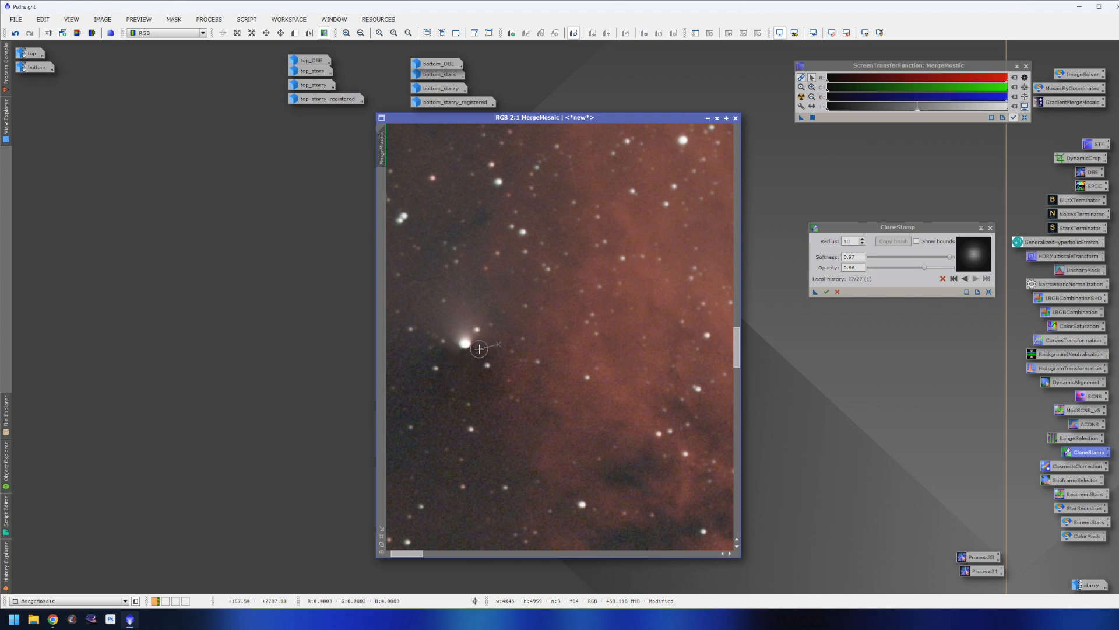
Step: Sample the background to the right of the bright star and clone it over the area close beside the star
{"action": "scroll", "coordinate": [475, 350], "scroll_direction": "up", "scroll_amount": 2}
{"action": "left_click", "coordinate": [529, 341], "text": "ctrl"}
{"action": "scroll", "coordinate": [490, 345], "scroll_direction": "down", "scroll_amount": 8}
{"action": "scroll", "coordinate": [496, 323], "scroll_direction": "up", "scroll_amount": 8}
{"action": "left_click", "coordinate": [475, 334]}
Step: Set the CloneStamp opacity to 0.58, stamp background to the left of the star and undo the last stamp
{"action": "left_click_drag", "start_coordinate": [924, 267], "coordinate": [917, 267]}
{"action": "left_click", "coordinate": [505, 324], "text": "ctrl"}
{"action": "left_click", "coordinate": [445, 336]}
{"action": "key", "text": "ctrl+z"}
{"action": "scroll", "coordinate": [445, 331], "scroll_direction": "down", "scroll_amount": 6}
{"action": "scroll", "coordinate": [588, 369], "scroll_direction": "up", "scroll_amount": 5}
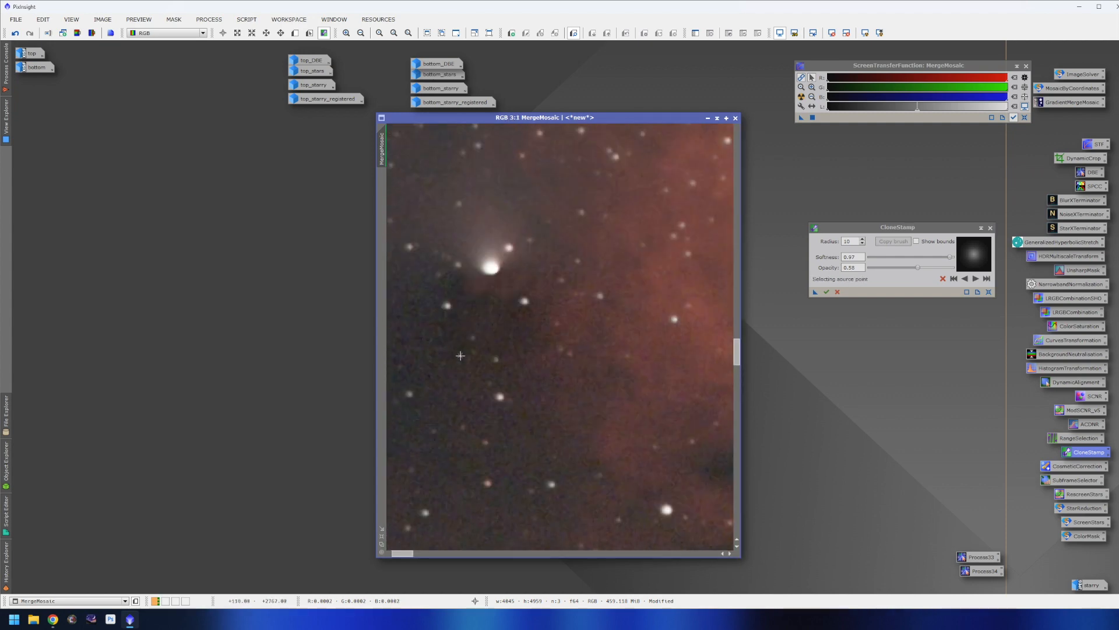
Step: Clone background over the area at the star's lower right and commit the CloneStamp retouching to MergeMosaic
{"action": "left_click", "coordinate": [547, 297], "text": "ctrl"}
{"action": "left_click", "coordinate": [526, 272]}
{"action": "scroll", "coordinate": [525, 341], "scroll_direction": "down", "scroll_amount": 5}
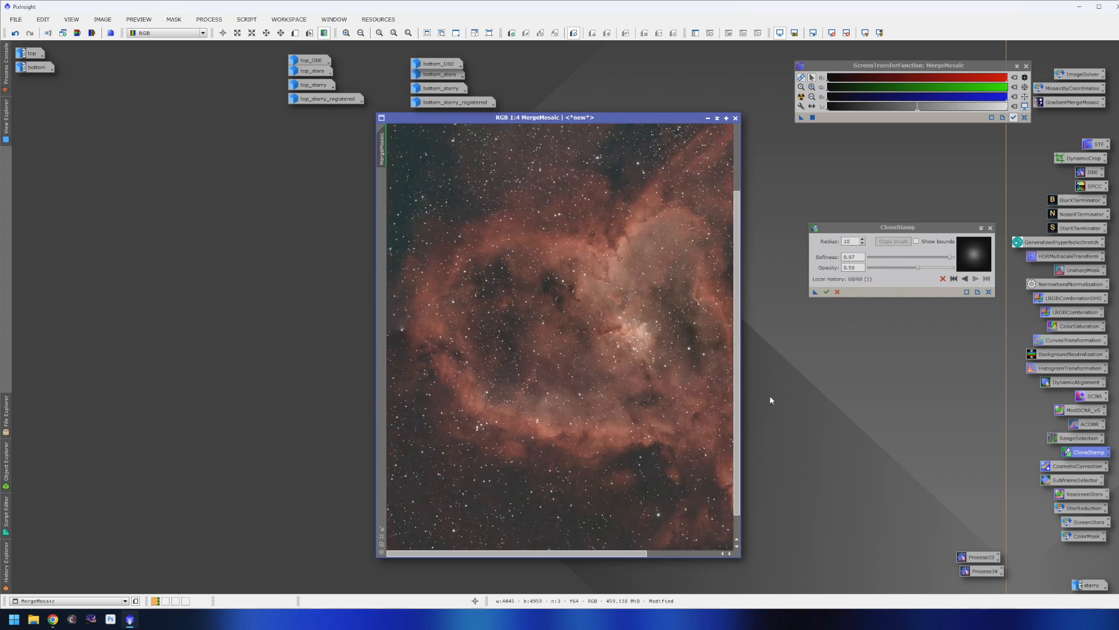
{"action": "left_click", "coordinate": [826, 291]}
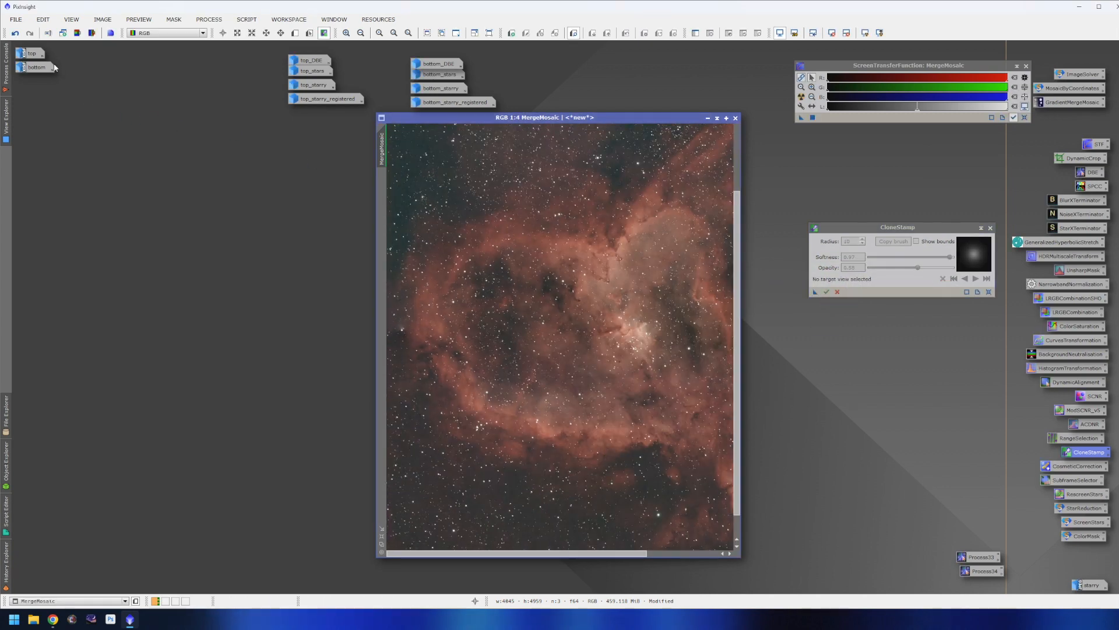
Step: Compare the mosaic with and without the clone repair by repeatedly undoing and redoing it, ending with the repair applied
{"action": "left_click", "coordinate": [29, 35]}
{"action": "left_click", "coordinate": [15, 36]}
{"action": "left_click", "coordinate": [29, 33]}
{"action": "left_click", "coordinate": [16, 34]}
{"action": "left_click", "coordinate": [28, 34]}
{"action": "scroll", "coordinate": [535, 297], "scroll_direction": "down", "scroll_amount": 1}
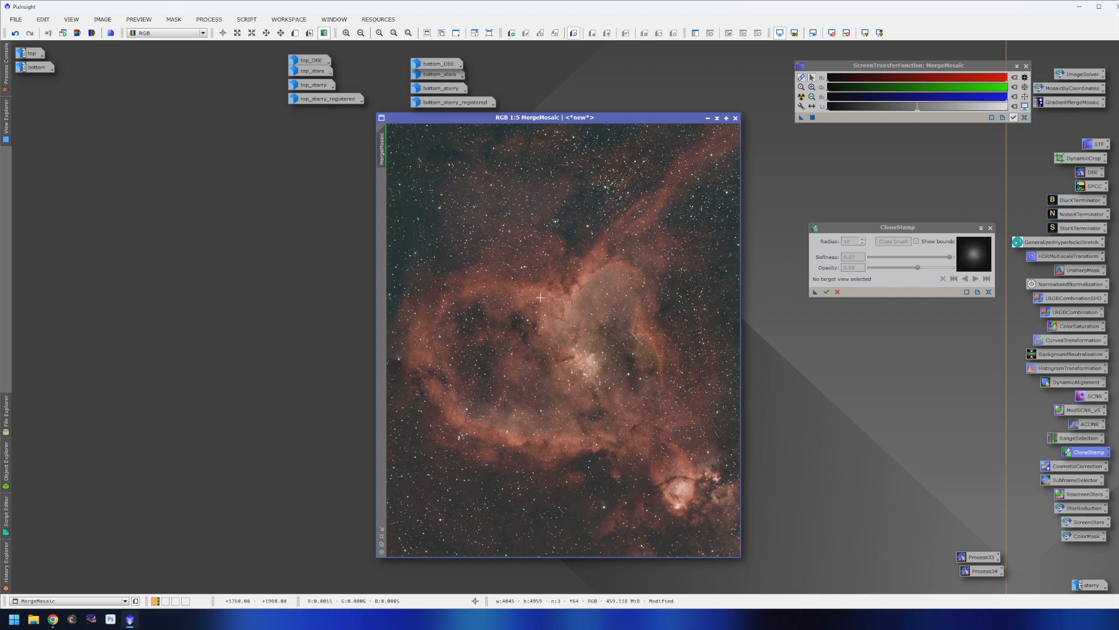
Step: Close CloneStamp, open BlurXTerminator beside the mosaic and set Sharpen Stars to 0.28
{"action": "left_click", "coordinate": [990, 227]}
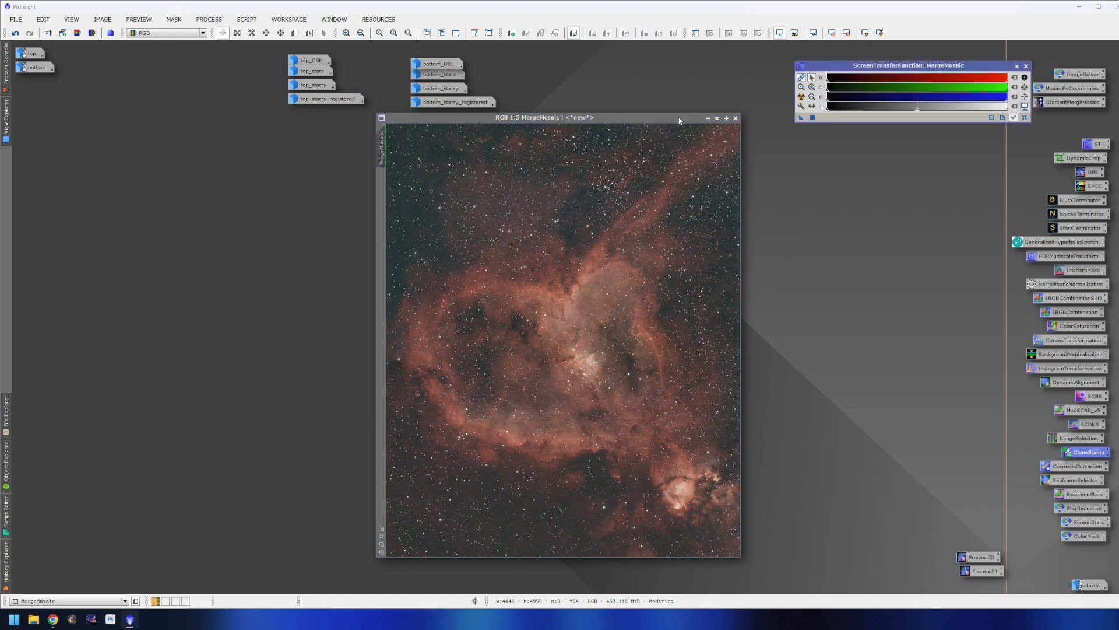
{"action": "left_click_drag", "start_coordinate": [680, 121], "coordinate": [675, 116]}
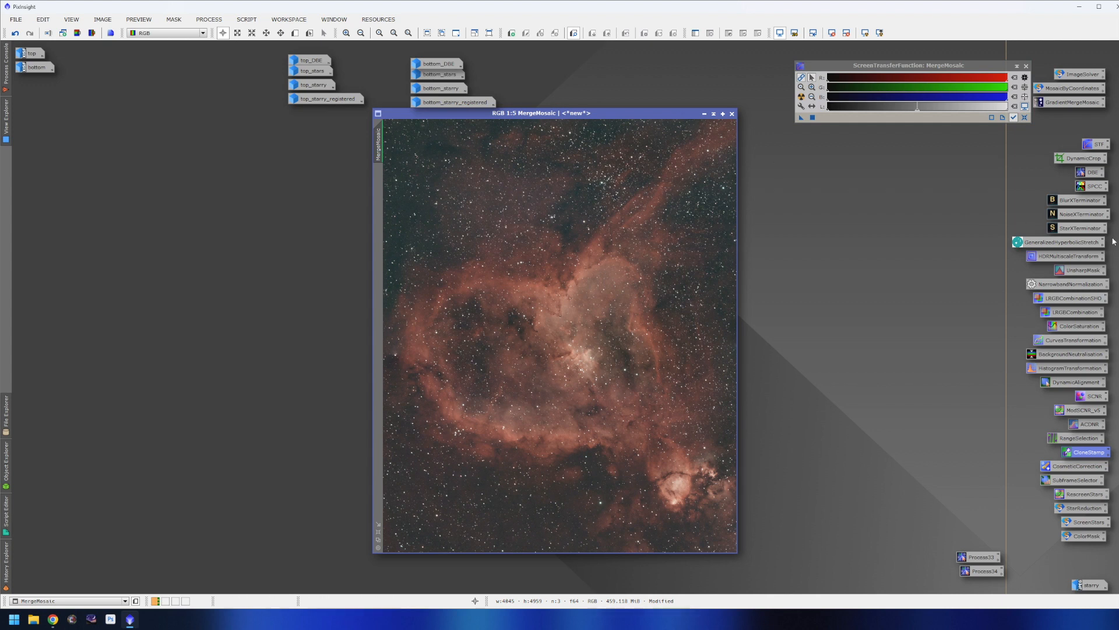
{"action": "left_click", "coordinate": [1079, 201]}
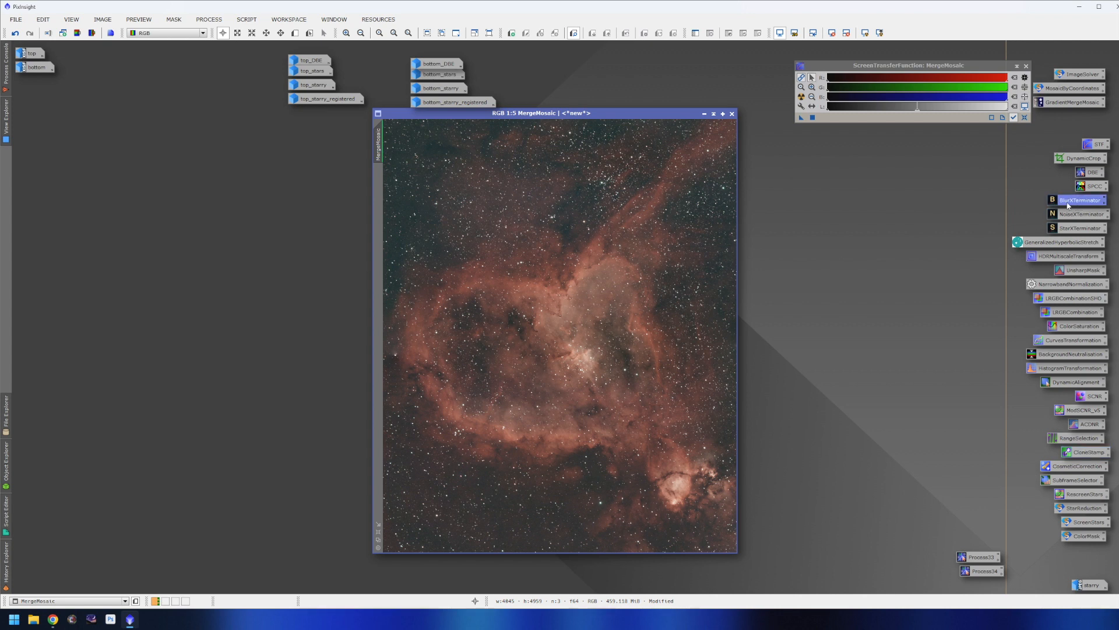
{"action": "double_click", "coordinate": [1065, 203]}
{"action": "left_click_drag", "start_coordinate": [1118, 129], "coordinate": [868, 165]}
{"action": "left_click_drag", "start_coordinate": [934, 218], "coordinate": [936, 216]}
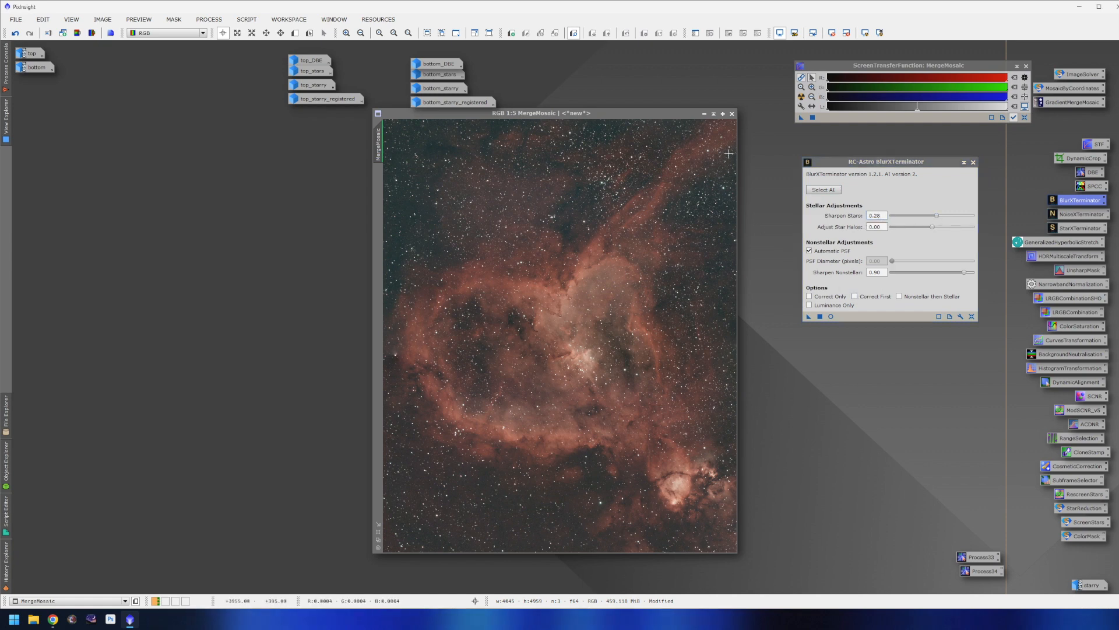
Step: Examine the star shapes along the right side of MergeMosaic at close range
{"action": "scroll", "coordinate": [721, 168], "scroll_direction": "up", "scroll_amount": 3}
{"action": "scroll", "coordinate": [652, 167], "scroll_direction": "up", "scroll_amount": 2}
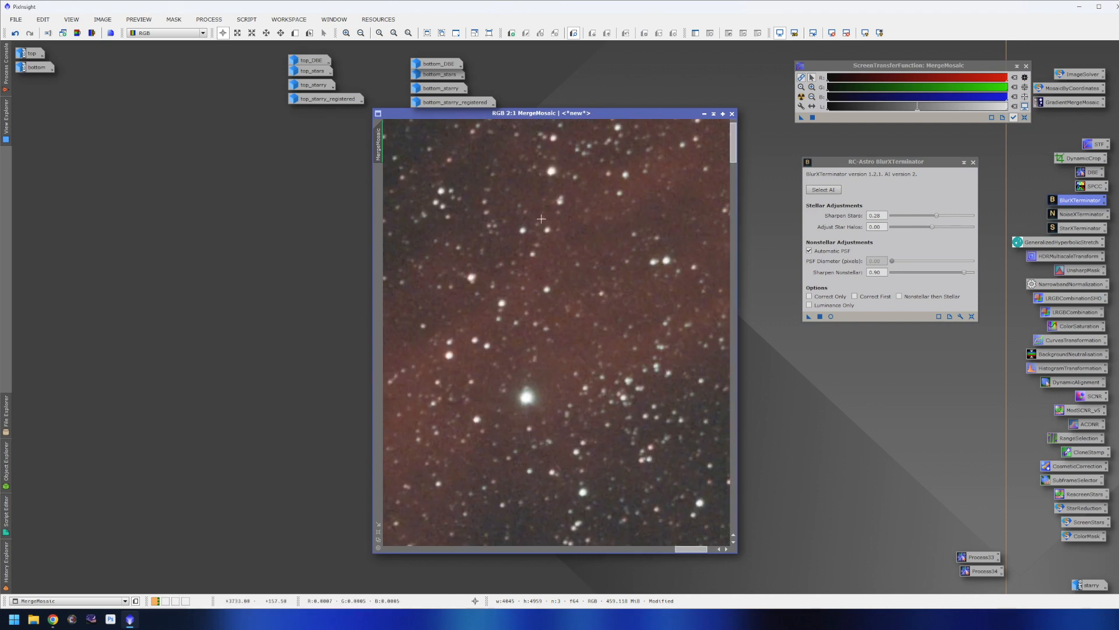
{"action": "scroll", "coordinate": [630, 319], "scroll_direction": "down", "scroll_amount": 4}
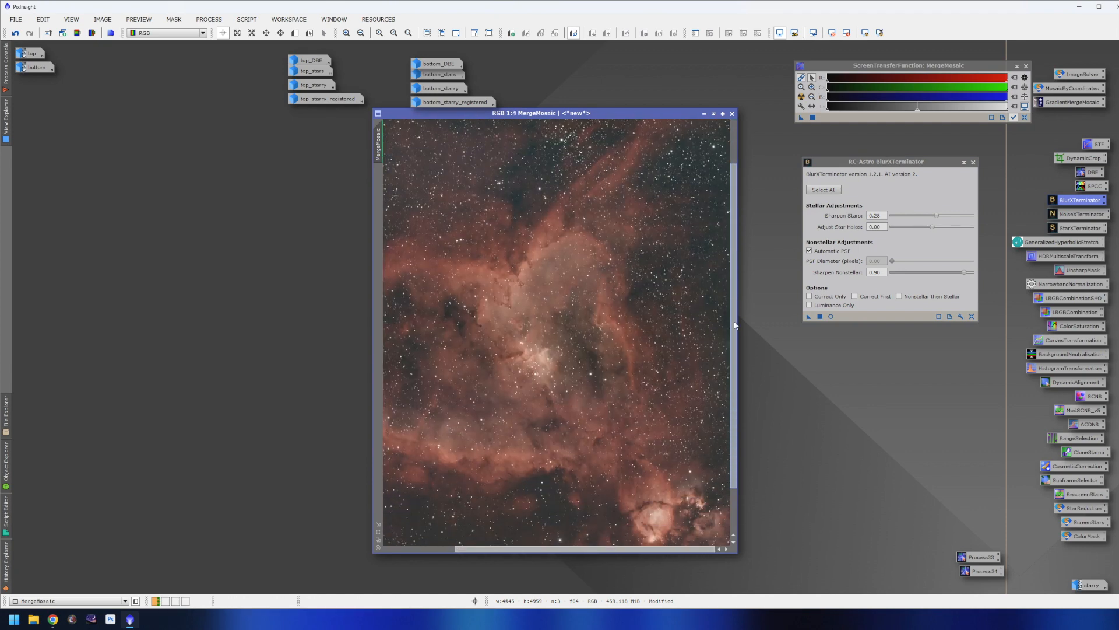
{"action": "scroll", "coordinate": [670, 312], "scroll_direction": "down", "scroll_amount": 3}
{"action": "scroll", "coordinate": [714, 305], "scroll_direction": "up", "scroll_amount": 4}
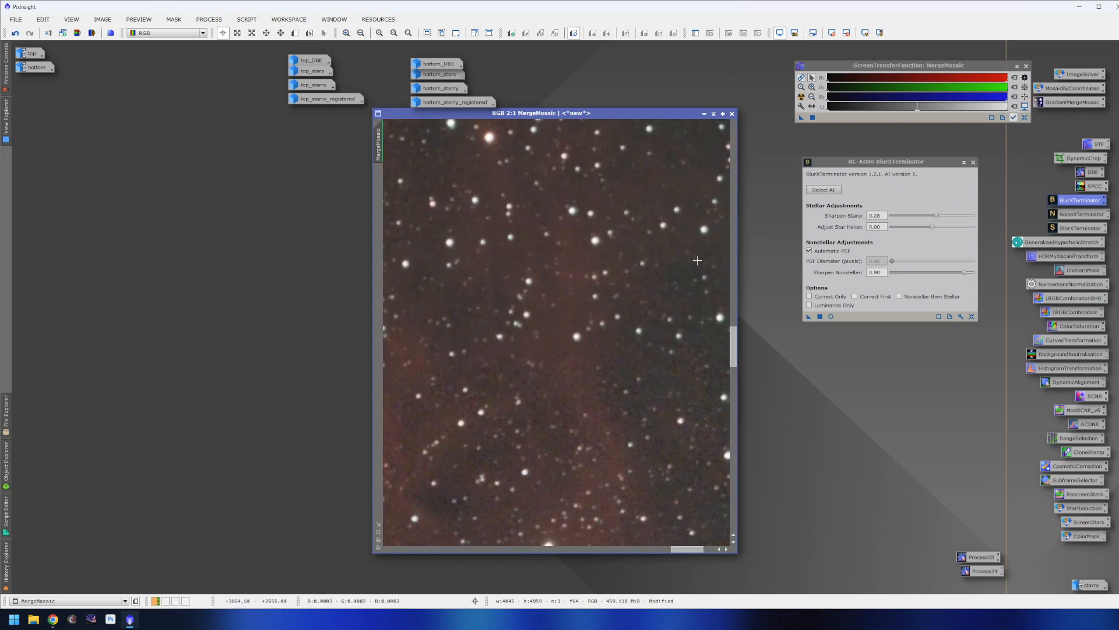
{"action": "scroll", "coordinate": [696, 259], "scroll_direction": "down", "scroll_amount": 5}
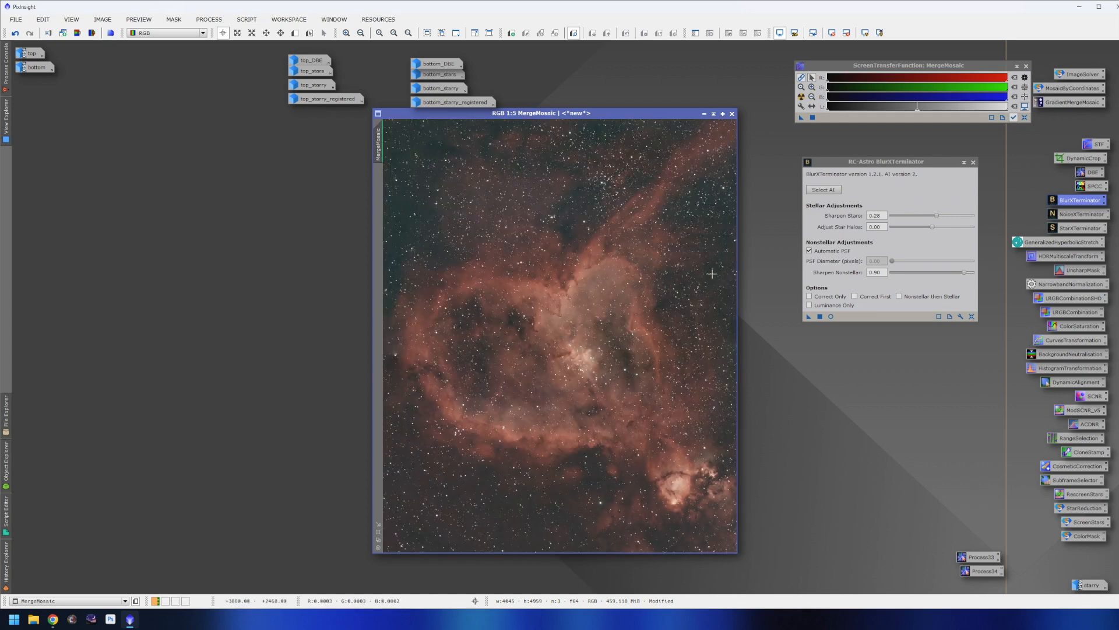
Step: Enable Correct First in BlurXTerminator and apply the process to MergeMosaic
{"action": "left_click", "coordinate": [855, 297]}
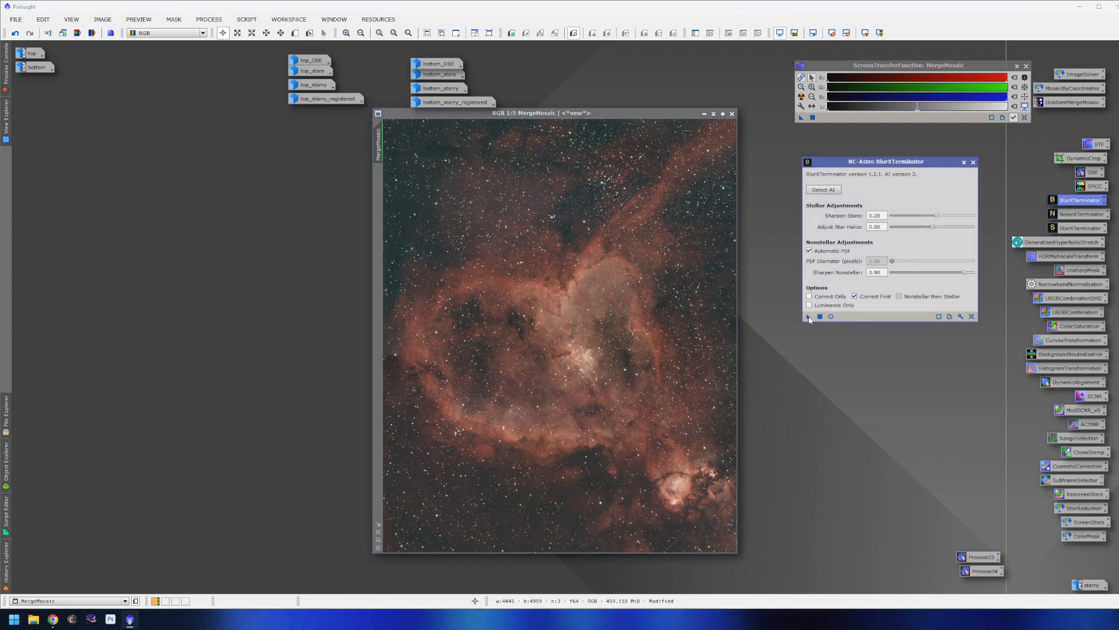
{"action": "left_click_drag", "start_coordinate": [809, 317], "coordinate": [556, 322]}
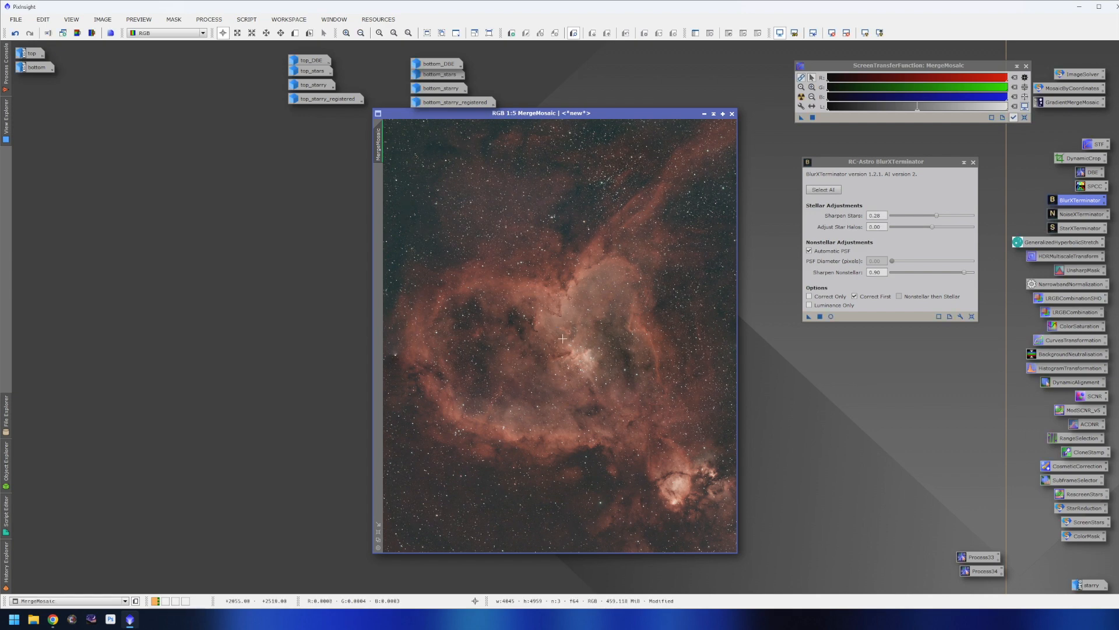
Step: Compare MergeMosaic with and without the BlurXTerminator sharpening around the nebula's core at 1:1, undoing and redoing it
{"action": "scroll", "coordinate": [538, 325], "scroll_direction": "up", "scroll_amount": 2}
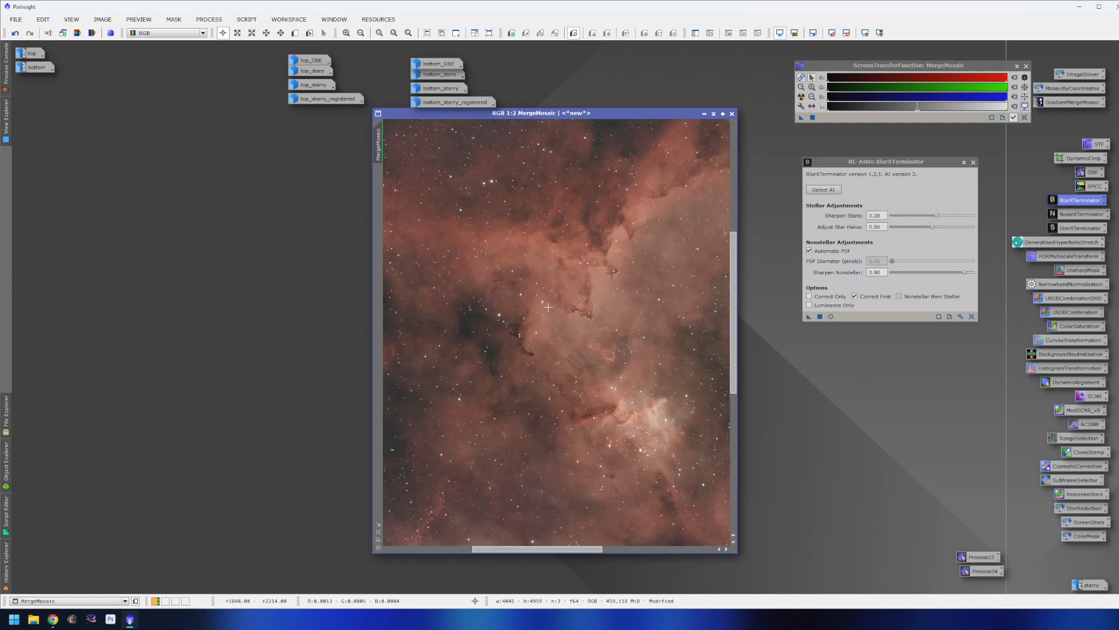
{"action": "scroll", "coordinate": [557, 307], "scroll_direction": "up", "scroll_amount": 2}
{"action": "left_click_drag", "start_coordinate": [732, 330], "coordinate": [733, 334]}
{"action": "left_click", "coordinate": [15, 34]}
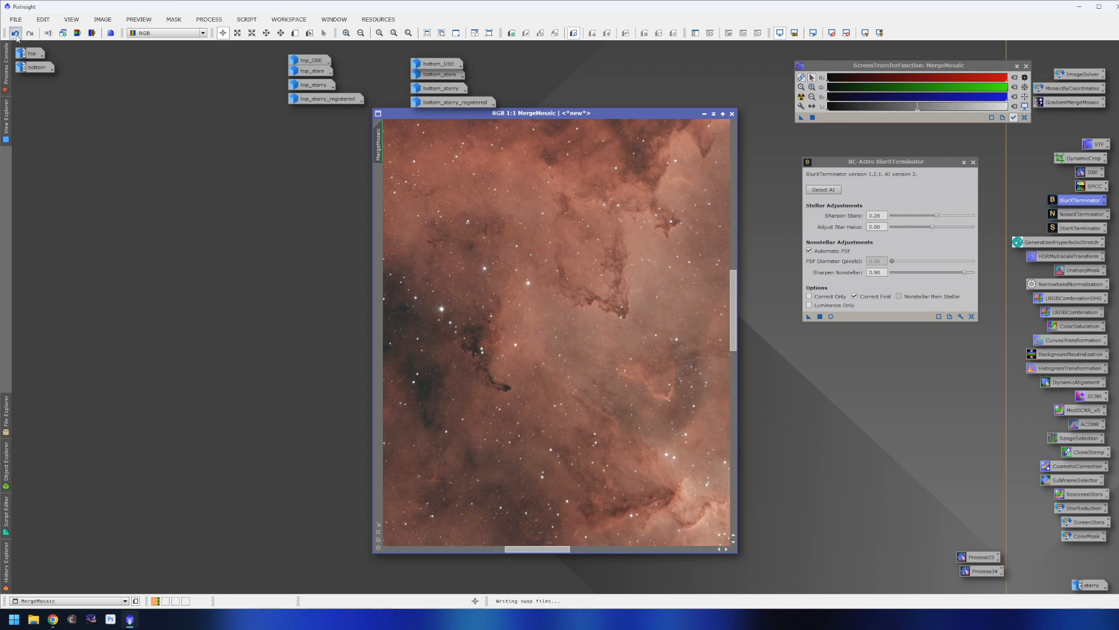
{"action": "left_click", "coordinate": [29, 33]}
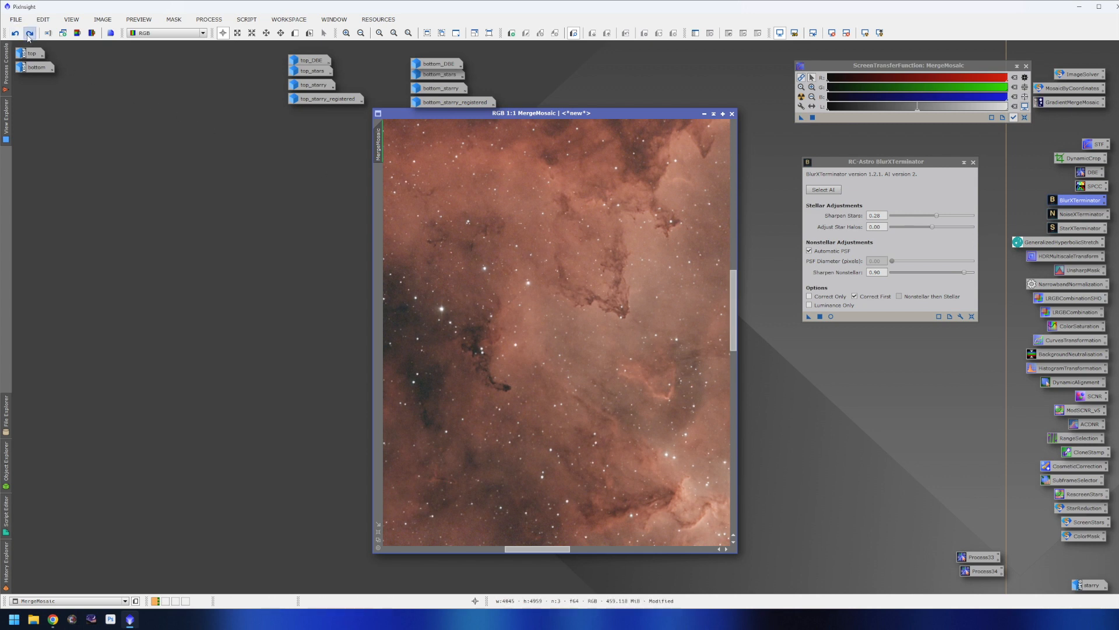
{"action": "left_click", "coordinate": [15, 33]}
{"action": "left_click", "coordinate": [29, 33]}
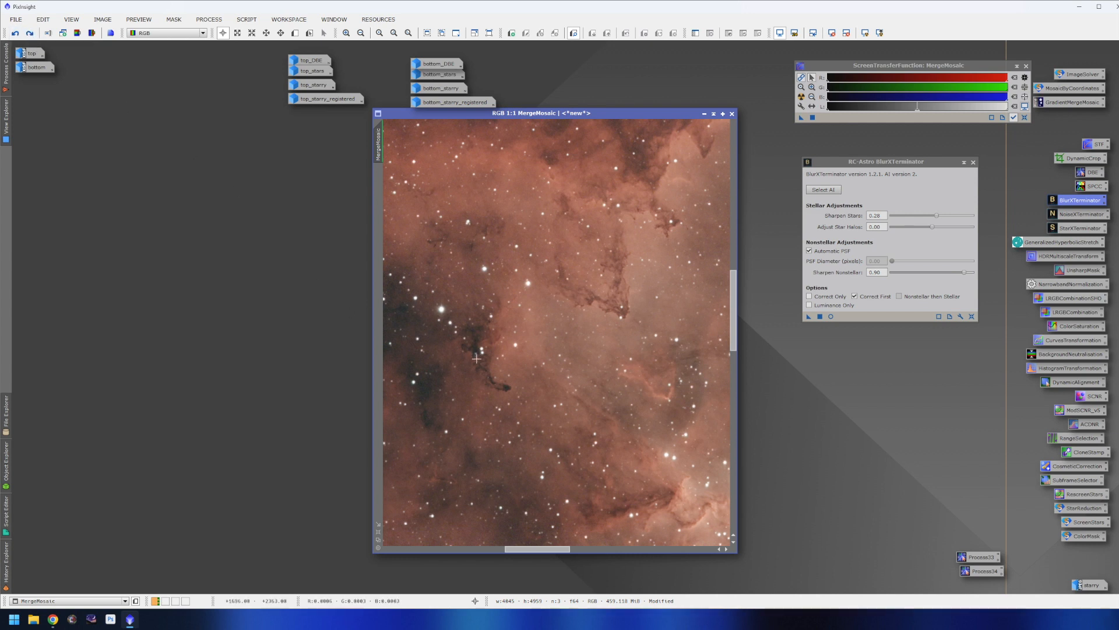
Step: Compare the sharpening again at 3:1 on the small dark dust pillar, redoing and undoing it
{"action": "scroll", "coordinate": [479, 368], "scroll_direction": "up", "scroll_amount": 2}
{"action": "left_click_drag", "start_coordinate": [733, 320], "coordinate": [733, 329]}
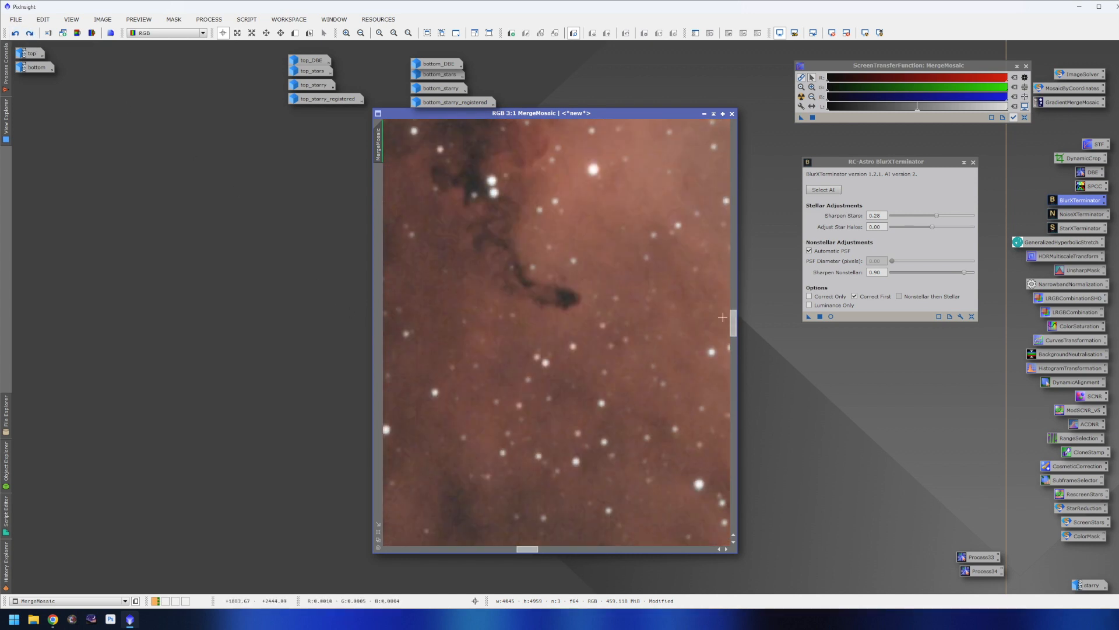
{"action": "left_click", "coordinate": [29, 33]}
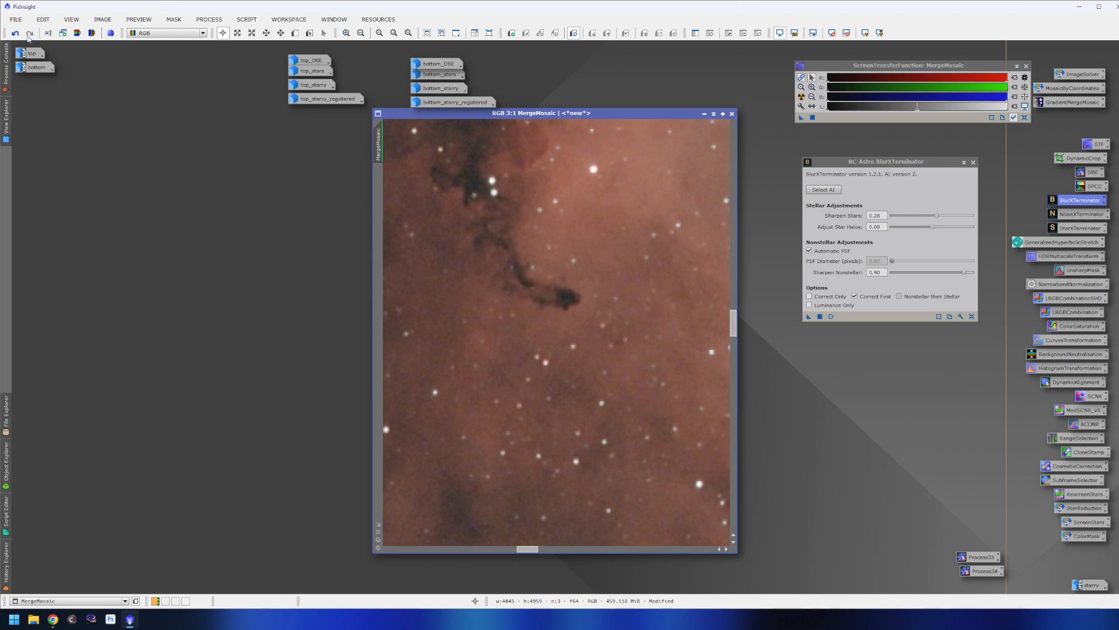
{"action": "left_click", "coordinate": [15, 33]}
{"action": "scroll", "coordinate": [590, 319], "scroll_direction": "down", "scroll_amount": 3}
{"action": "scroll", "coordinate": [590, 318], "scroll_direction": "down", "scroll_amount": 3}
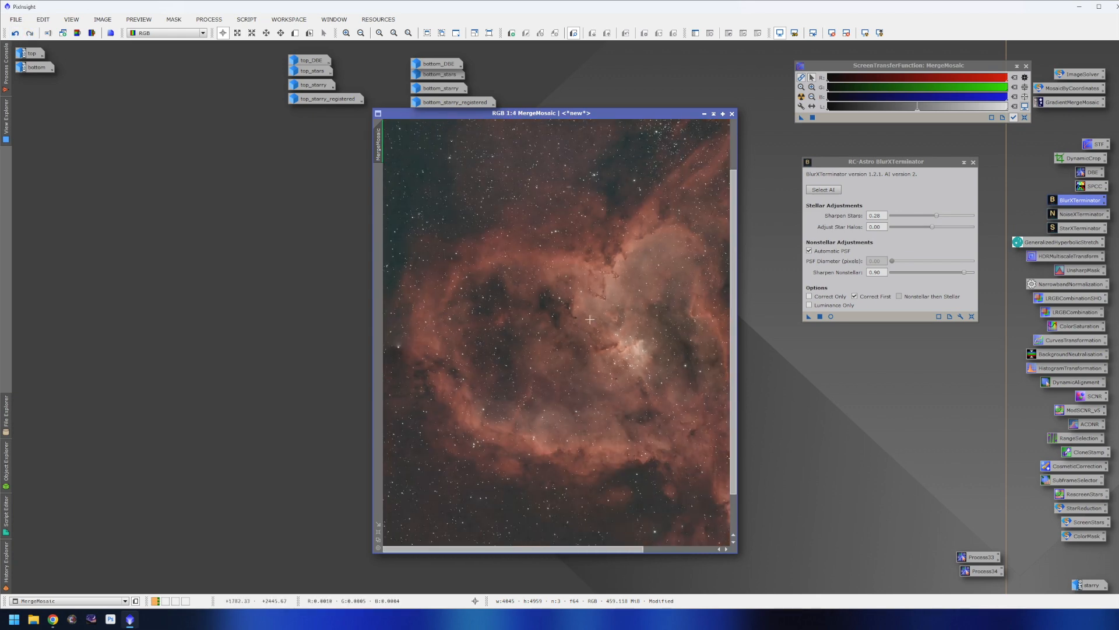
Step: Replace BlurXTerminator with NoiseXTerminator, set Denoise to 0.75 and apply it to MergeMosaic
{"action": "left_click", "coordinate": [973, 162]}
{"action": "double_click", "coordinate": [1082, 214]}
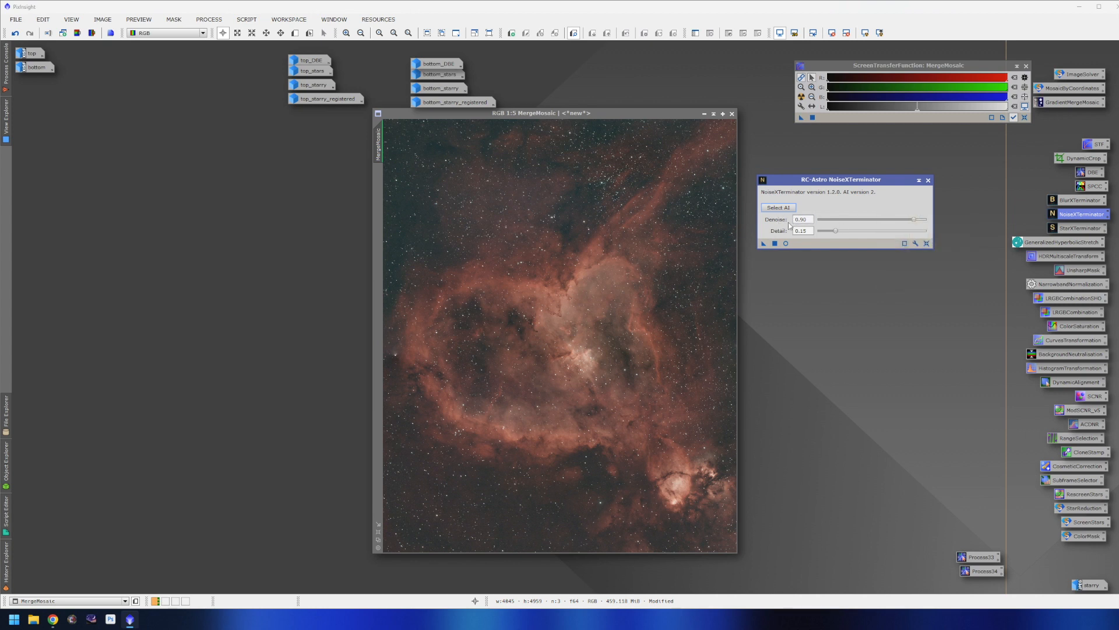
{"action": "left_click_drag", "start_coordinate": [914, 219], "coordinate": [898, 221]}
{"action": "left_click_drag", "start_coordinate": [763, 243], "coordinate": [648, 264]}
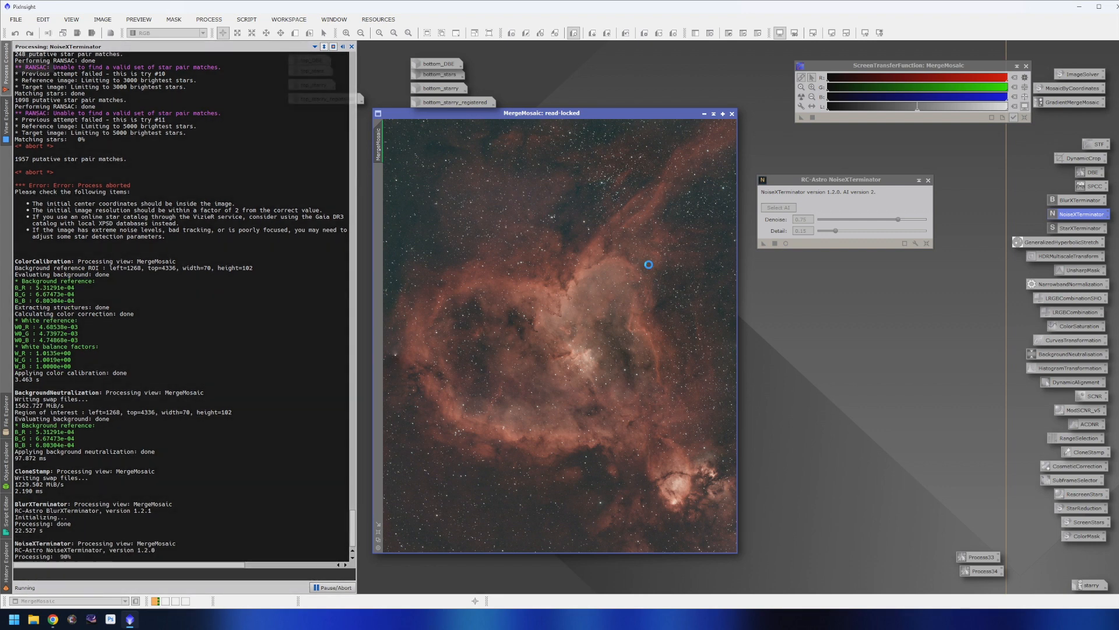
Step: Compare the nebula's dark dust structures with and without the noise reduction at 2:1 by repeatedly undoing and redoing it
{"action": "scroll", "coordinate": [617, 303], "scroll_direction": "up", "scroll_amount": 3}
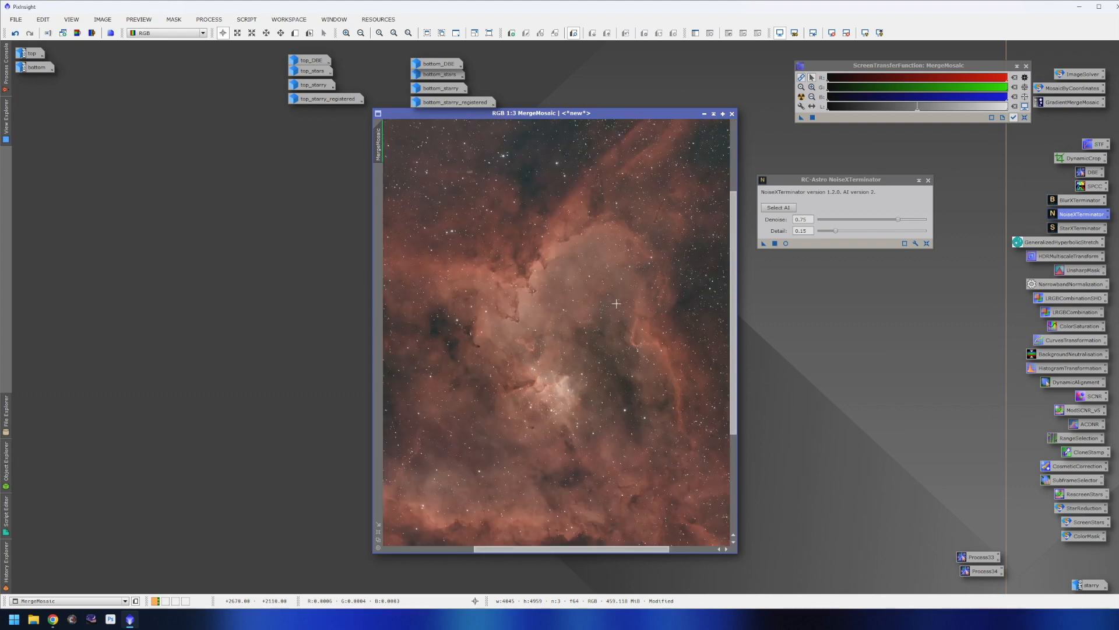
{"action": "scroll", "coordinate": [443, 326], "scroll_direction": "up", "scroll_amount": 2}
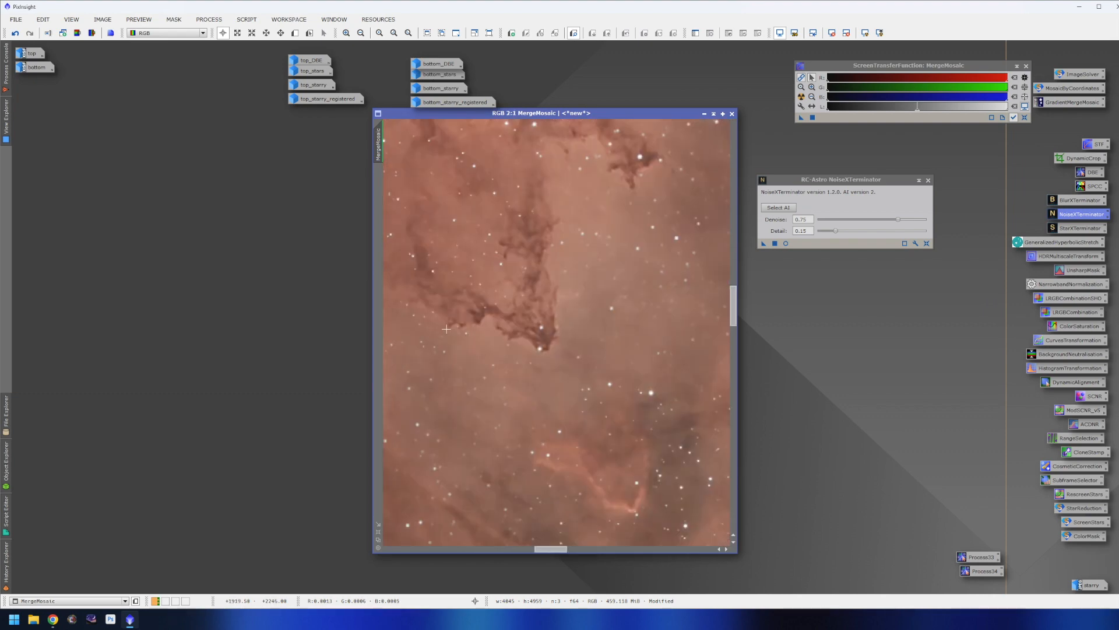
{"action": "left_click", "coordinate": [15, 34]}
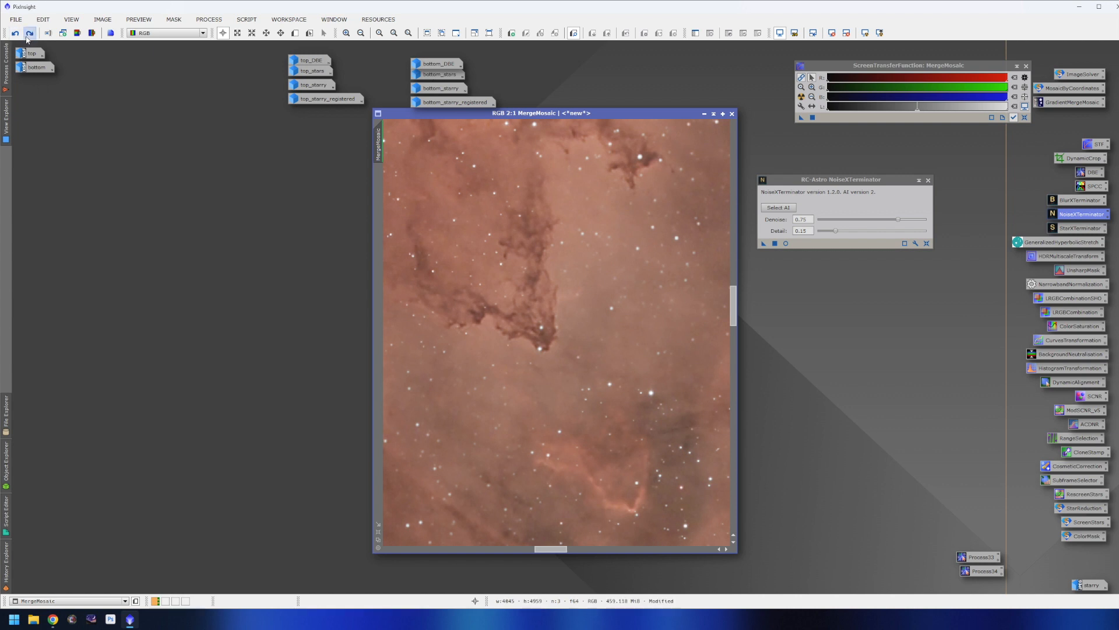
{"action": "left_click", "coordinate": [26, 36]}
{"action": "left_click", "coordinate": [16, 33]}
{"action": "left_click", "coordinate": [26, 36]}
{"action": "left_click", "coordinate": [15, 33]}
{"action": "left_click", "coordinate": [26, 36]}
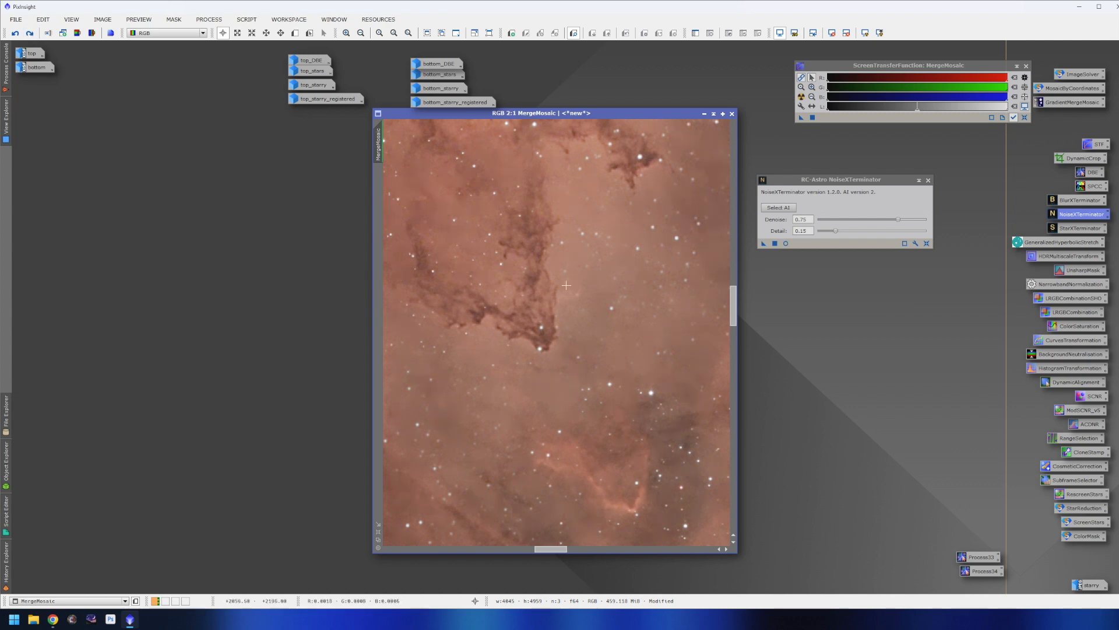
{"action": "scroll", "coordinate": [599, 309], "scroll_direction": "down", "scroll_amount": 3}
{"action": "scroll", "coordinate": [598, 309], "scroll_direction": "down", "scroll_amount": 2}
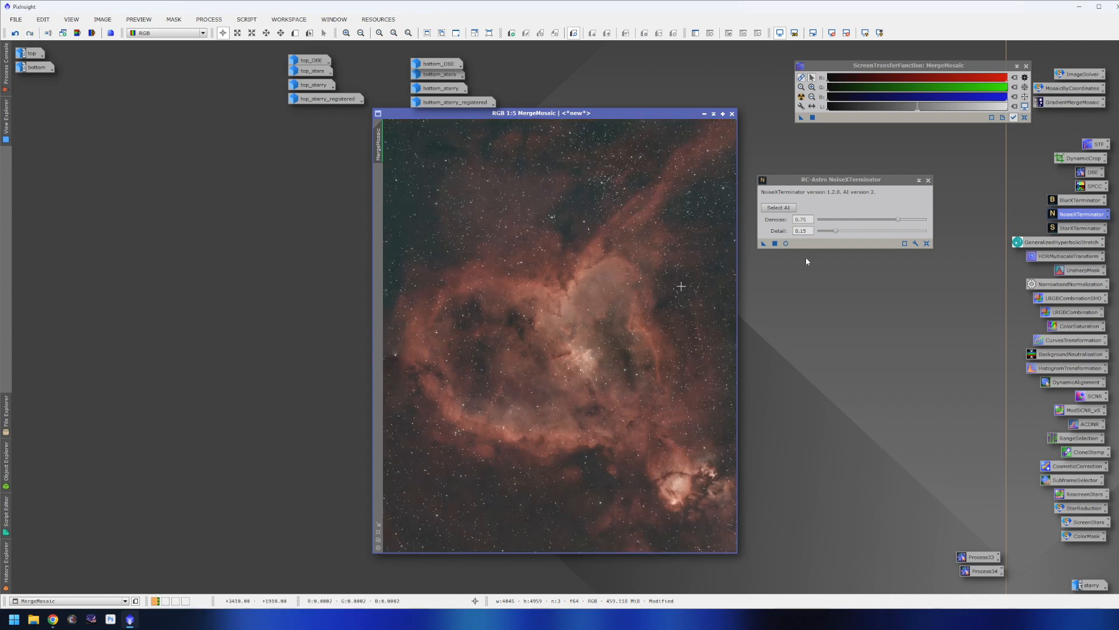
Step: Close NoiseXTerminator and move the MergeMosaic image window to the second workspace
{"action": "left_click", "coordinate": [928, 179]}
{"action": "left_click_drag", "start_coordinate": [617, 114], "coordinate": [636, 114]}
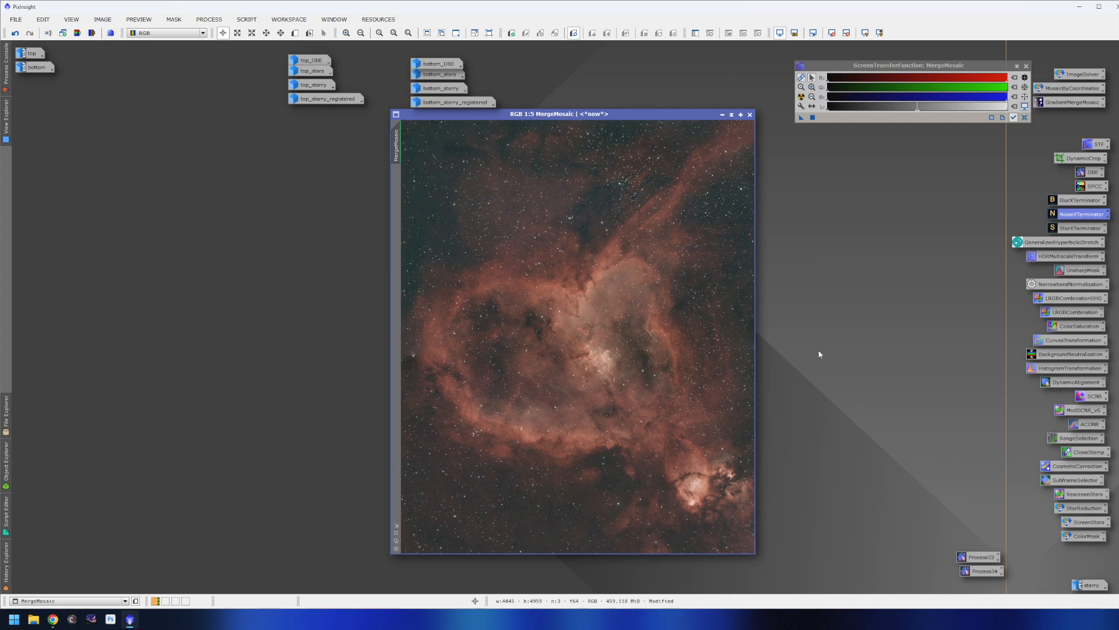
{"action": "right_click", "coordinate": [601, 117]}
{"action": "left_click", "coordinate": [623, 131]}
{"action": "right_click", "coordinate": [624, 116]}
{"action": "mouse_move", "coordinate": [631, 123]}
{"action": "left_click", "coordinate": [749, 137]}
Step: Move the process icons from STF through ColorMask to the second workspace, switch there and reposition the MergeMosaic window slightly higher
{"action": "left_click_drag", "start_coordinate": [1091, 553], "coordinate": [1090, 130]}
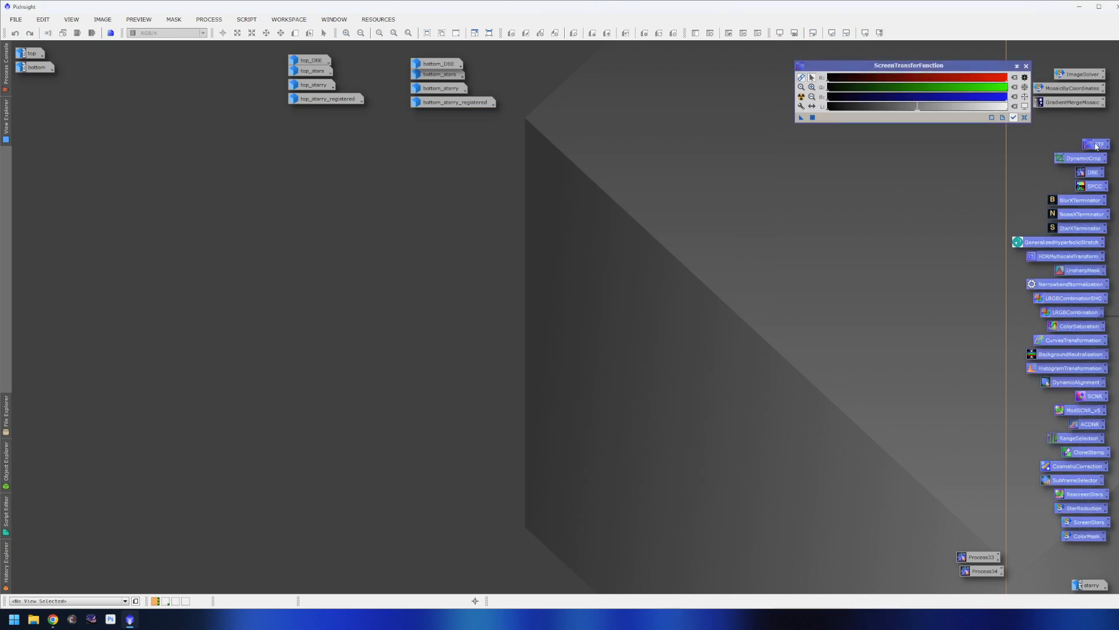
{"action": "right_click", "coordinate": [1094, 143]}
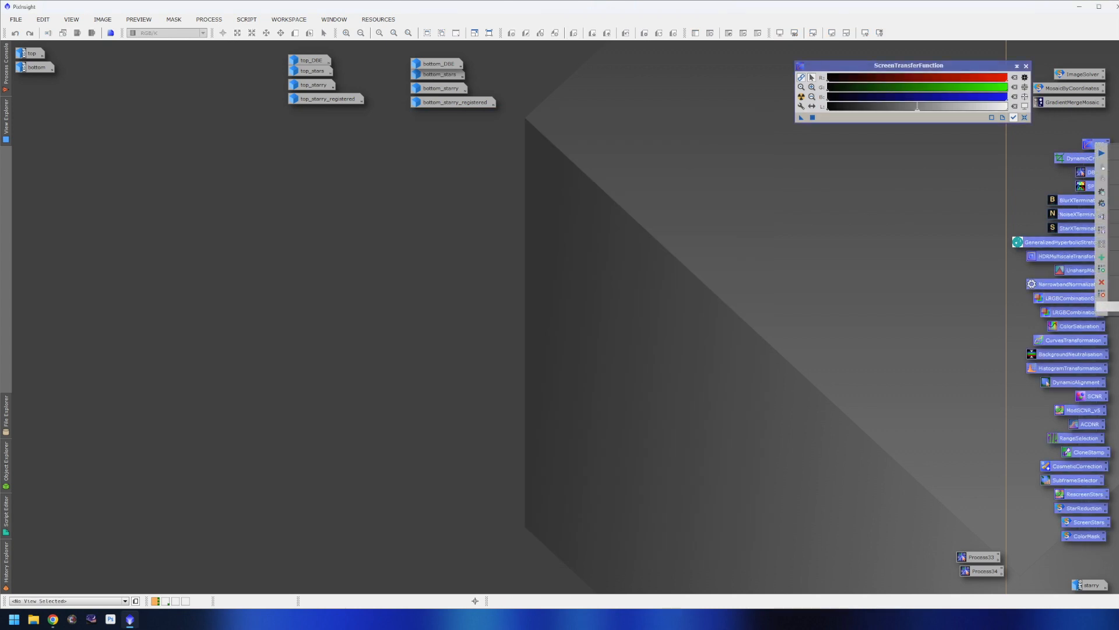
{"action": "left_click", "coordinate": [1107, 307]}
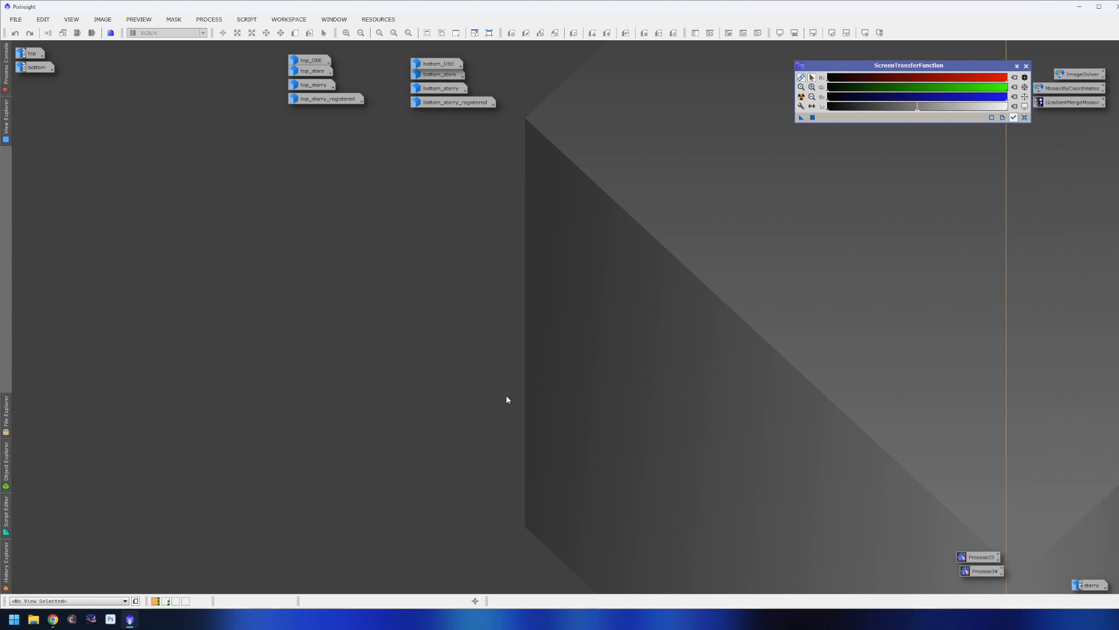
{"action": "left_click", "coordinate": [165, 600]}
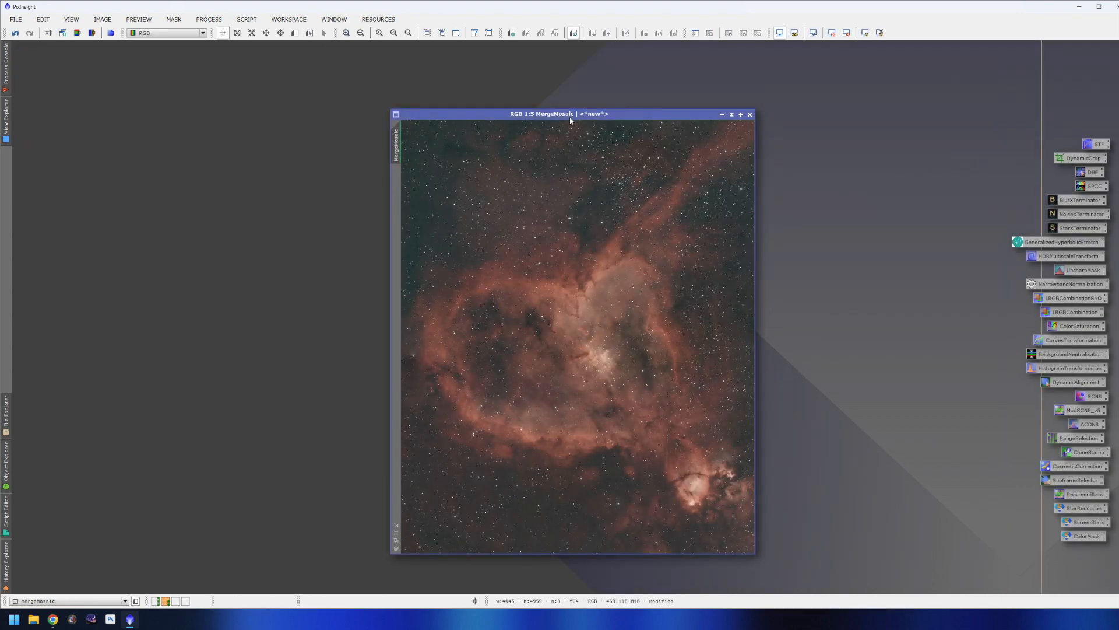
{"action": "left_click_drag", "start_coordinate": [571, 117], "coordinate": [558, 102]}
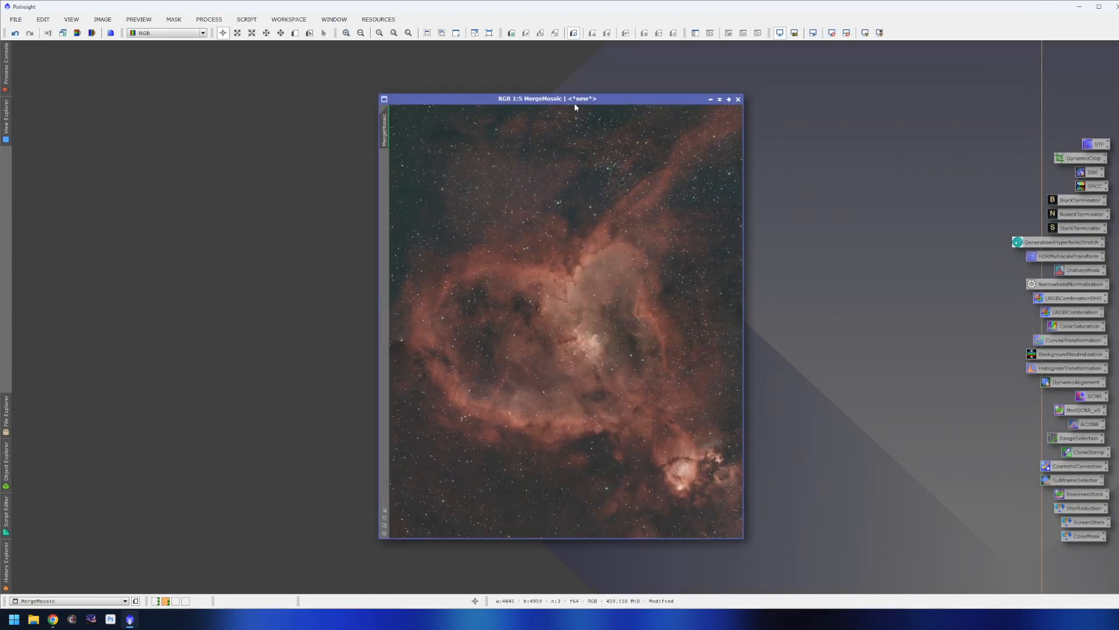
{"action": "left_click_drag", "start_coordinate": [574, 98], "coordinate": [570, 84]}
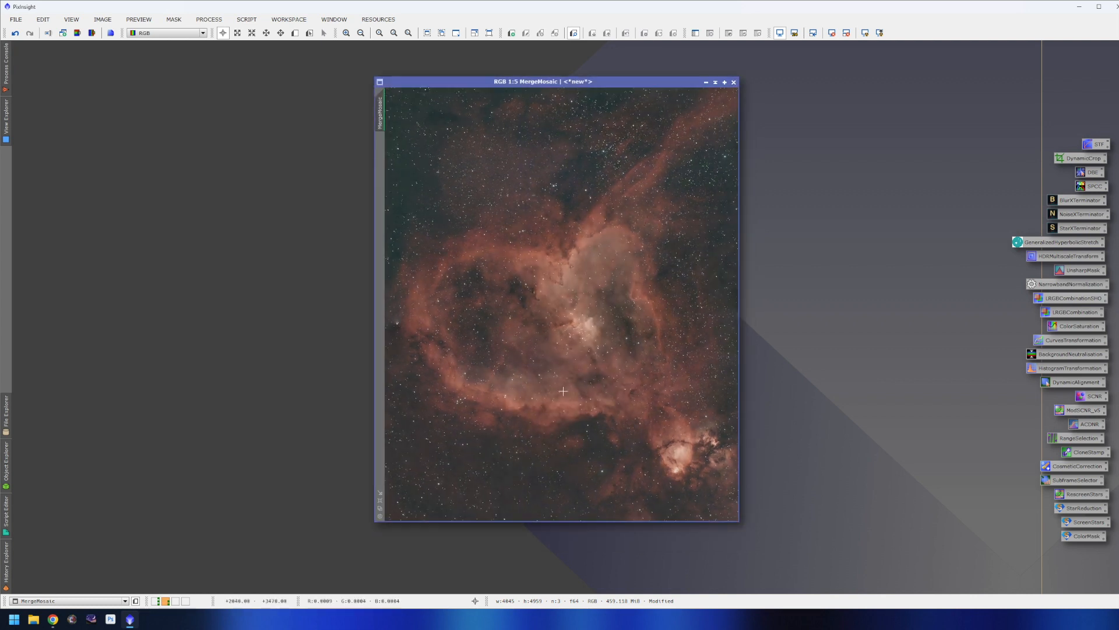
Step: Apply StarXTerminator to MergeMosaic with Generate Star Image, Unscreen Stars and Large Overlap enabled
{"action": "double_click", "coordinate": [1079, 228]}
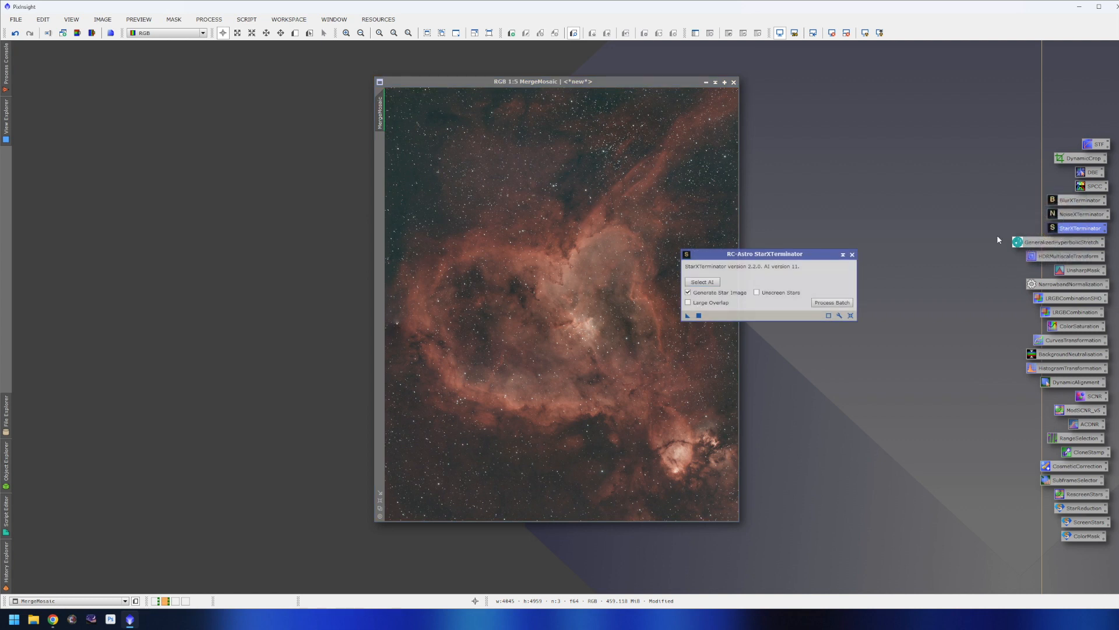
{"action": "left_click_drag", "start_coordinate": [759, 260], "coordinate": [833, 198]}
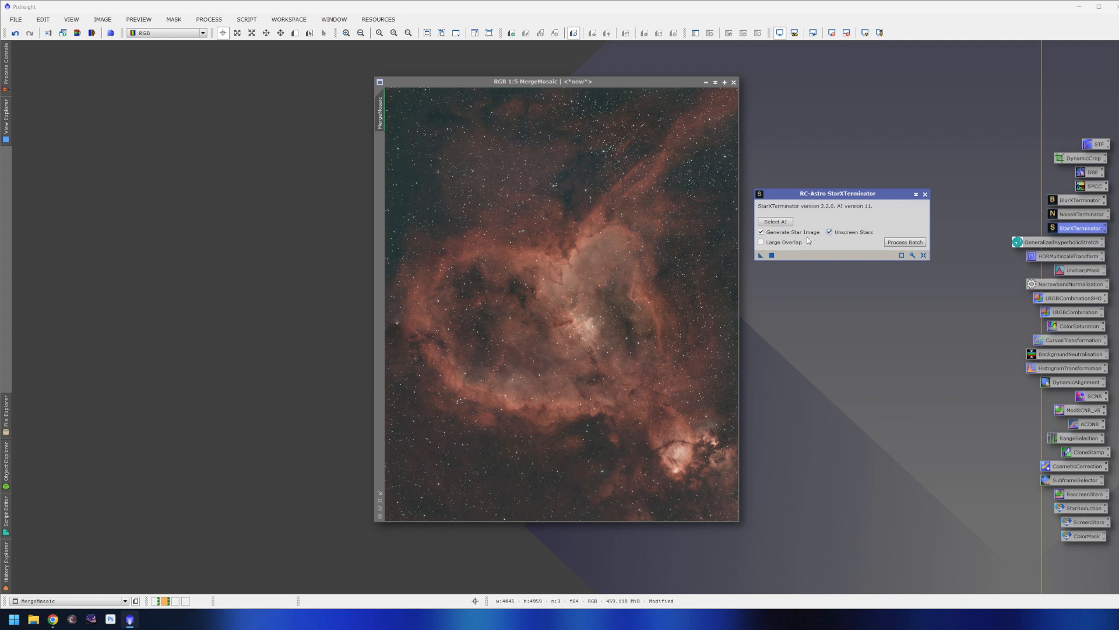
{"action": "left_click", "coordinate": [761, 242]}
{"action": "left_click_drag", "start_coordinate": [760, 257], "coordinate": [703, 261]}
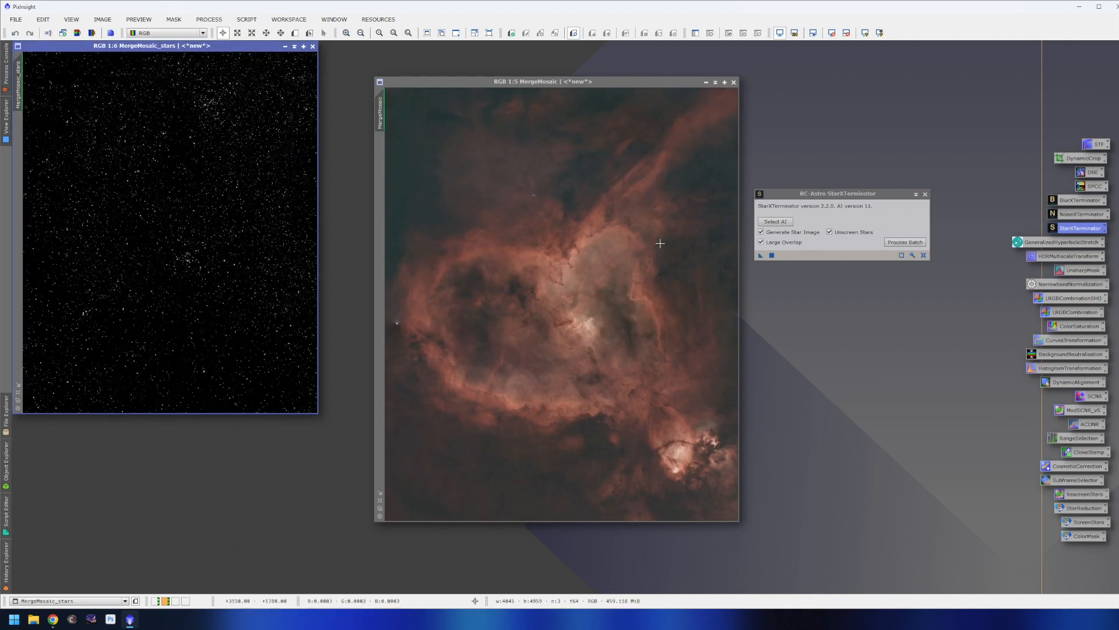
Step: Close StarXTerminator and arrange the MergeMosaic_stars and starless MergeMosaic windows side by side
{"action": "left_click_drag", "start_coordinate": [260, 52], "coordinate": [314, 121]}
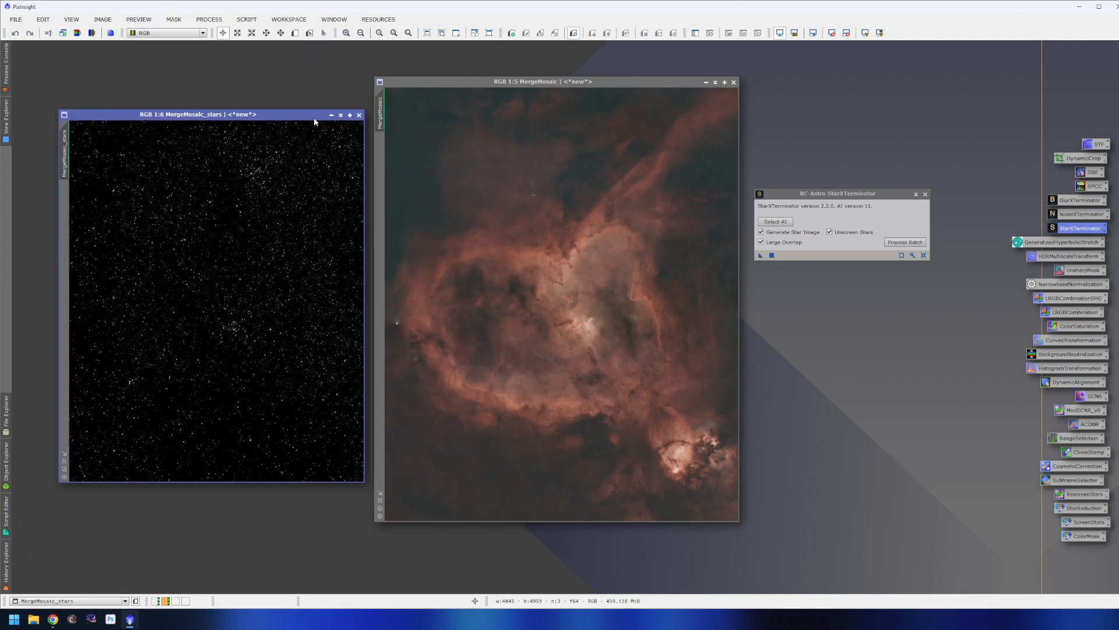
{"action": "left_click", "coordinate": [926, 194]}
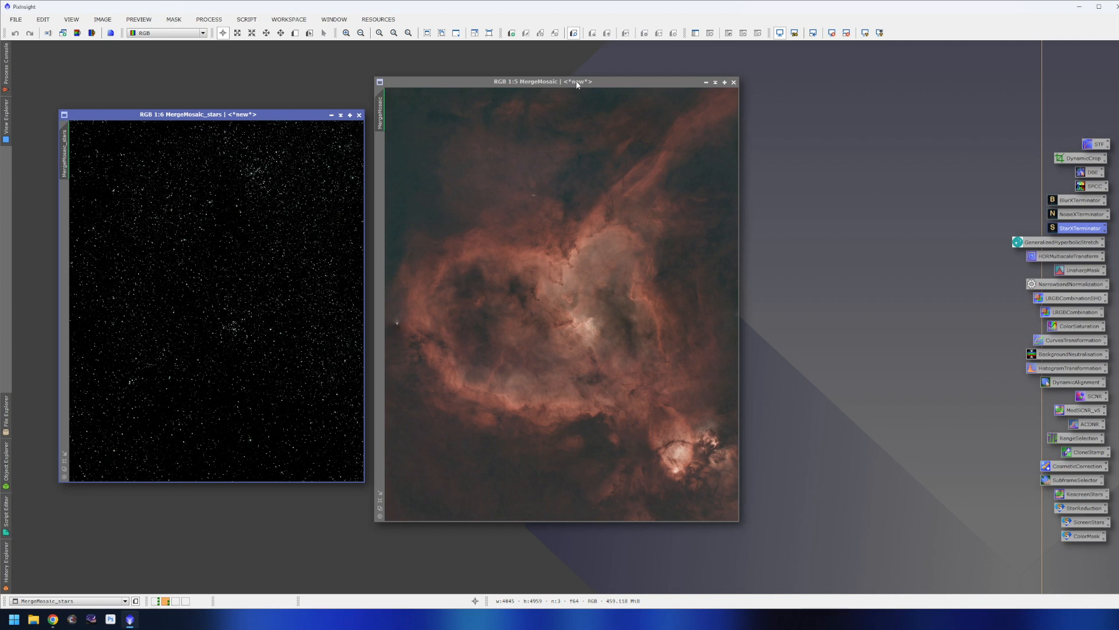
{"action": "left_click_drag", "start_coordinate": [576, 84], "coordinate": [714, 90]}
{"action": "left_click_drag", "start_coordinate": [290, 118], "coordinate": [411, 122]}
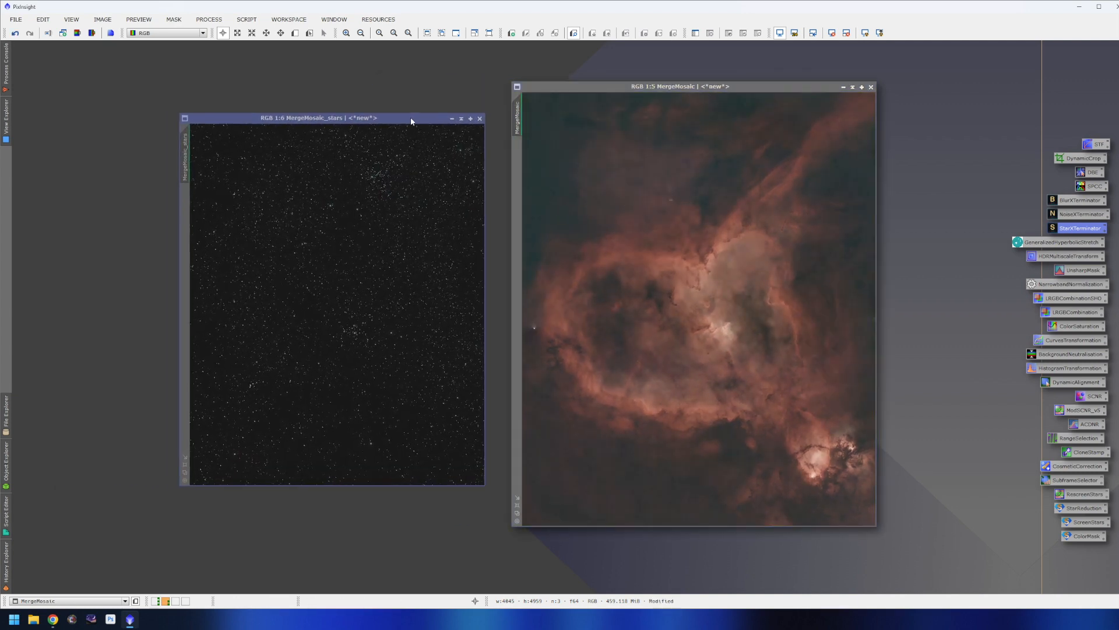
{"action": "left_click", "coordinate": [411, 121]}
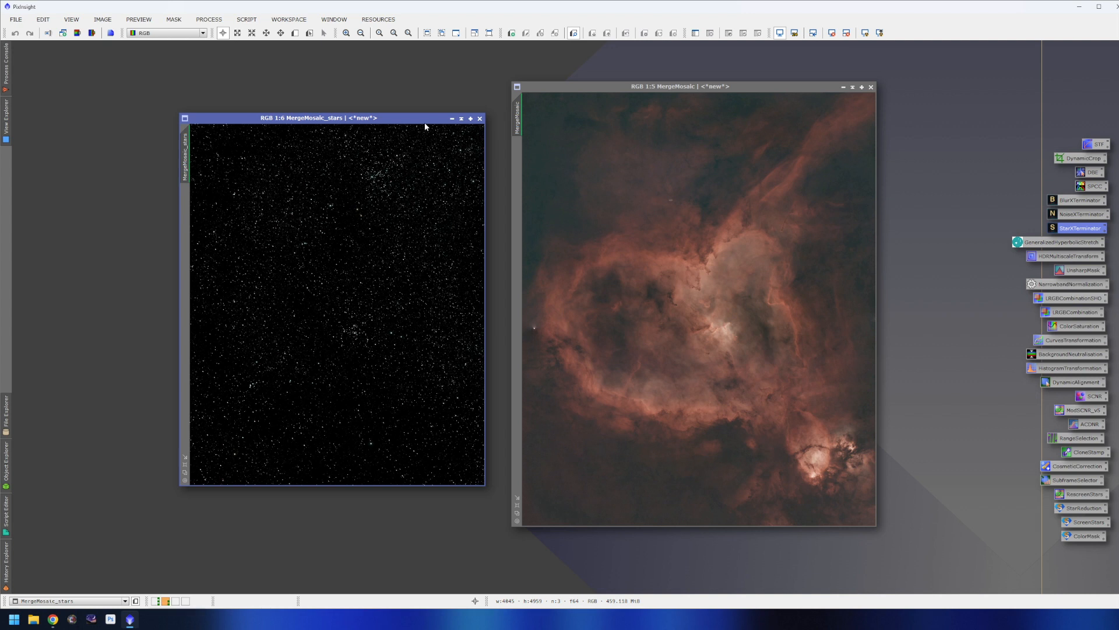
Step: Reset the screen stretch of the starless MergeMosaic and apply an automatic screen stretch to it
{"action": "left_click", "coordinate": [584, 86]}
{"action": "left_click", "coordinate": [864, 33]}
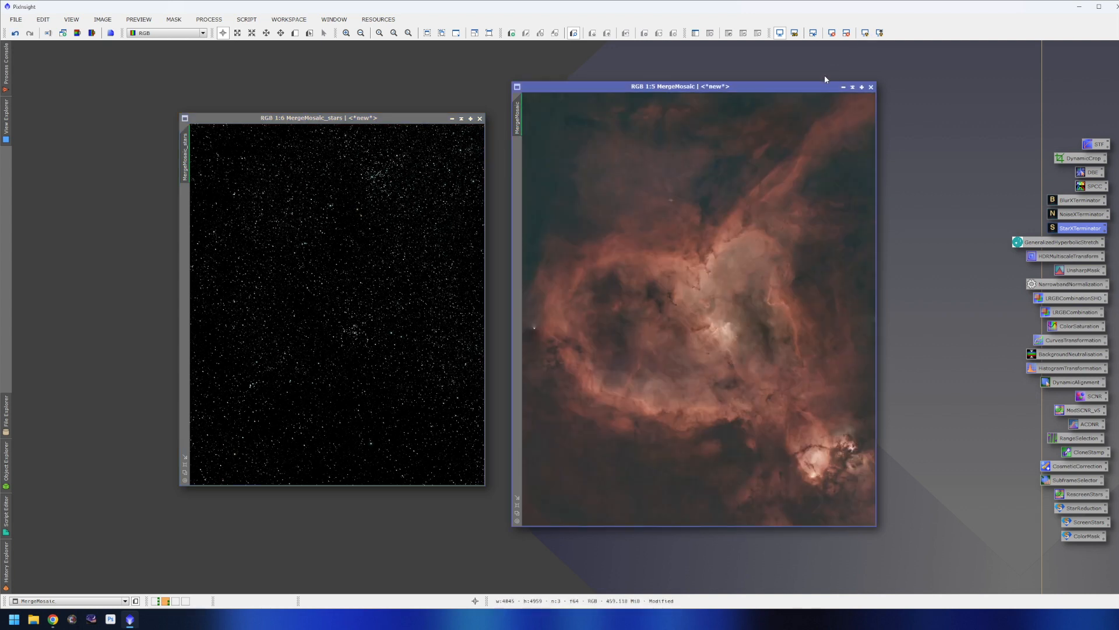
{"action": "left_click", "coordinate": [832, 33]}
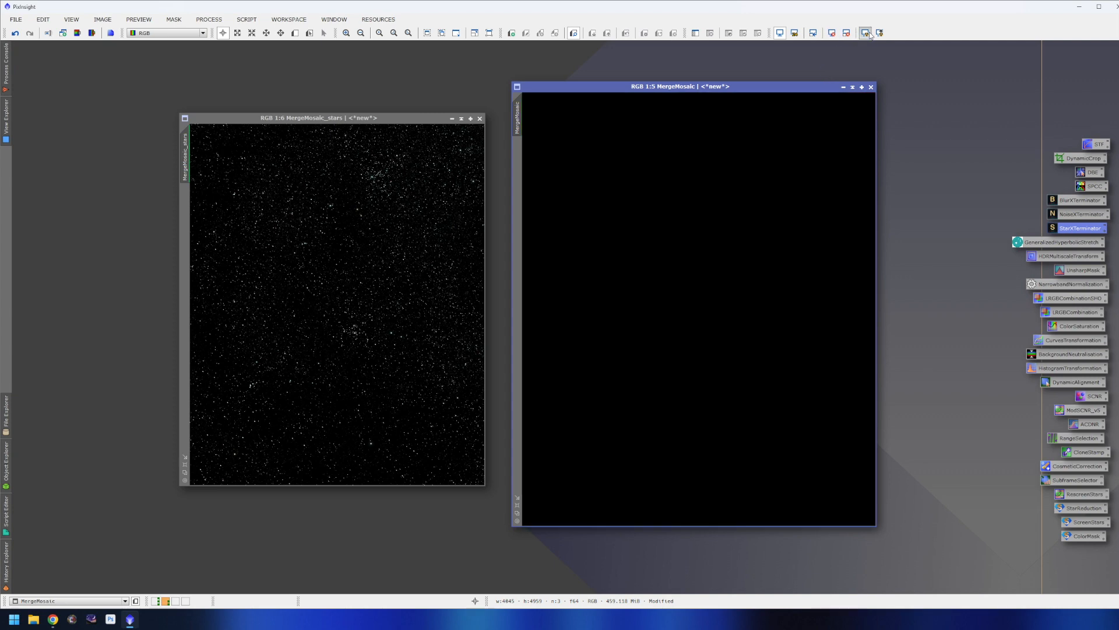
{"action": "left_click", "coordinate": [833, 35]}
{"action": "left_click", "coordinate": [865, 34]}
Step: Reset the screen stretch of MergeMosaic_stars and apply an automatic screen stretch to it
{"action": "left_click", "coordinate": [410, 190]}
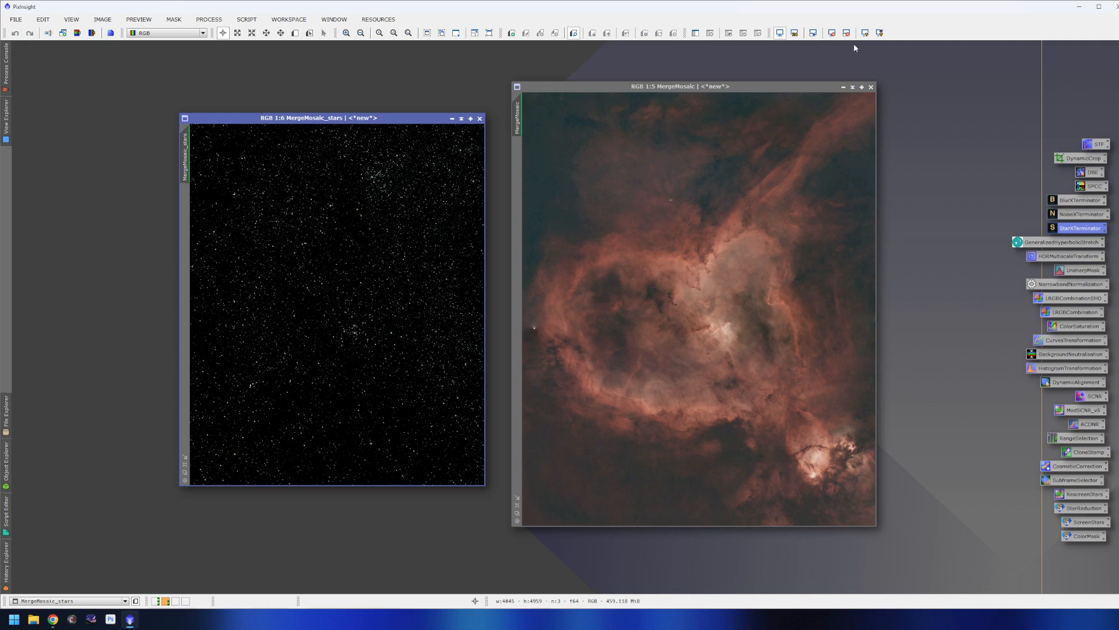
{"action": "left_click", "coordinate": [834, 34]}
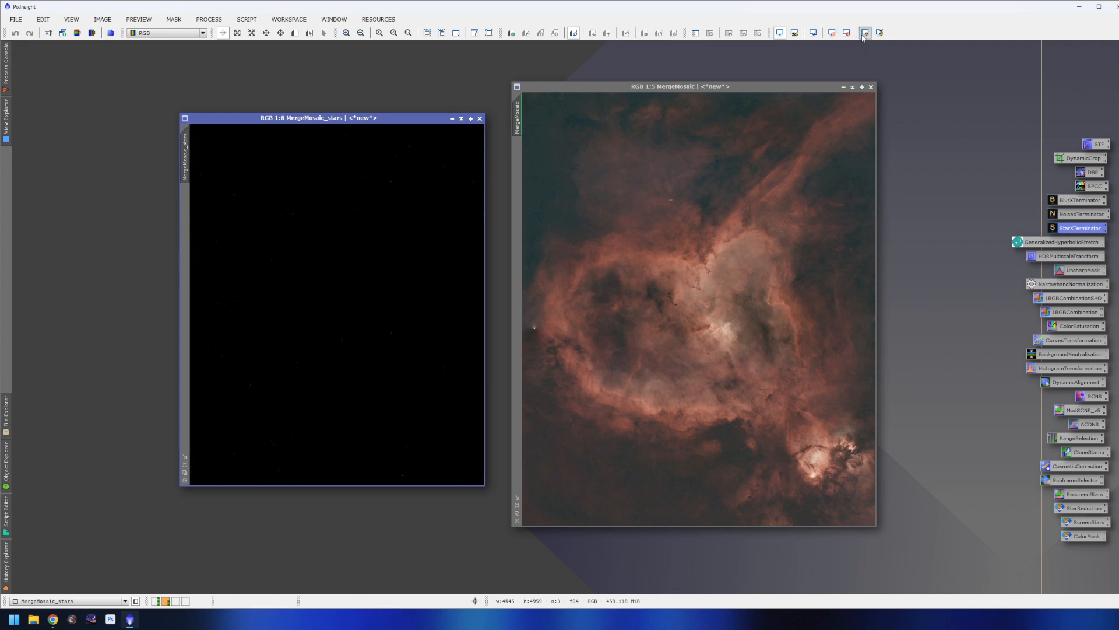
{"action": "left_click", "coordinate": [864, 33]}
{"action": "left_click", "coordinate": [689, 145]}
{"action": "left_click", "coordinate": [444, 175]}
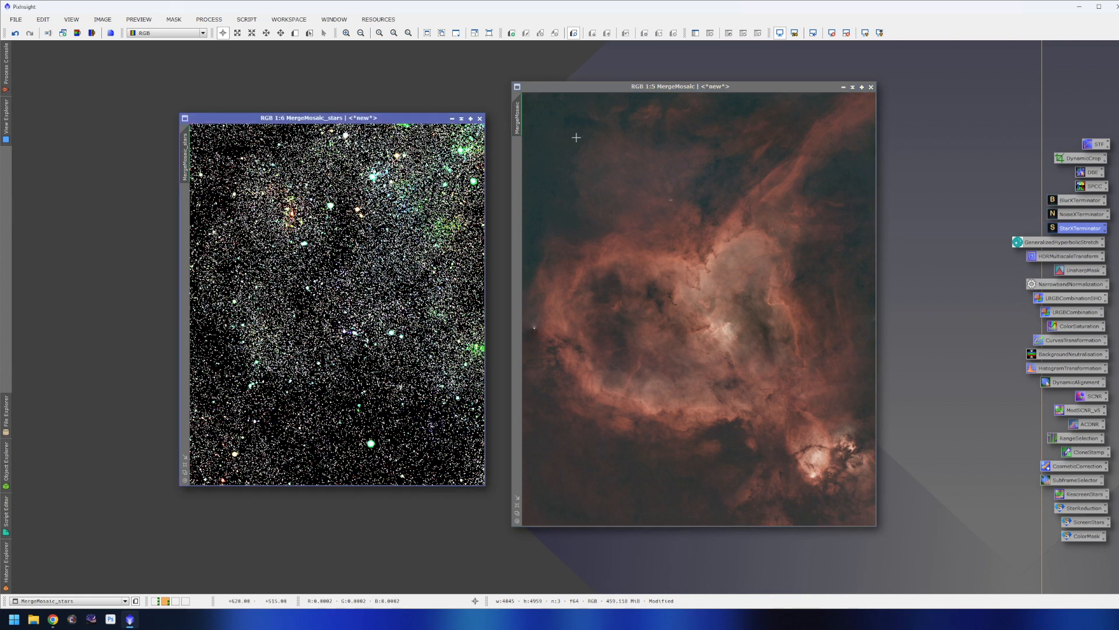
Step: Reset the screen stretch of MergeMosaic_stars and of the starless MergeMosaic so both show linear data
{"action": "left_click", "coordinate": [833, 34]}
{"action": "left_click", "coordinate": [777, 108]}
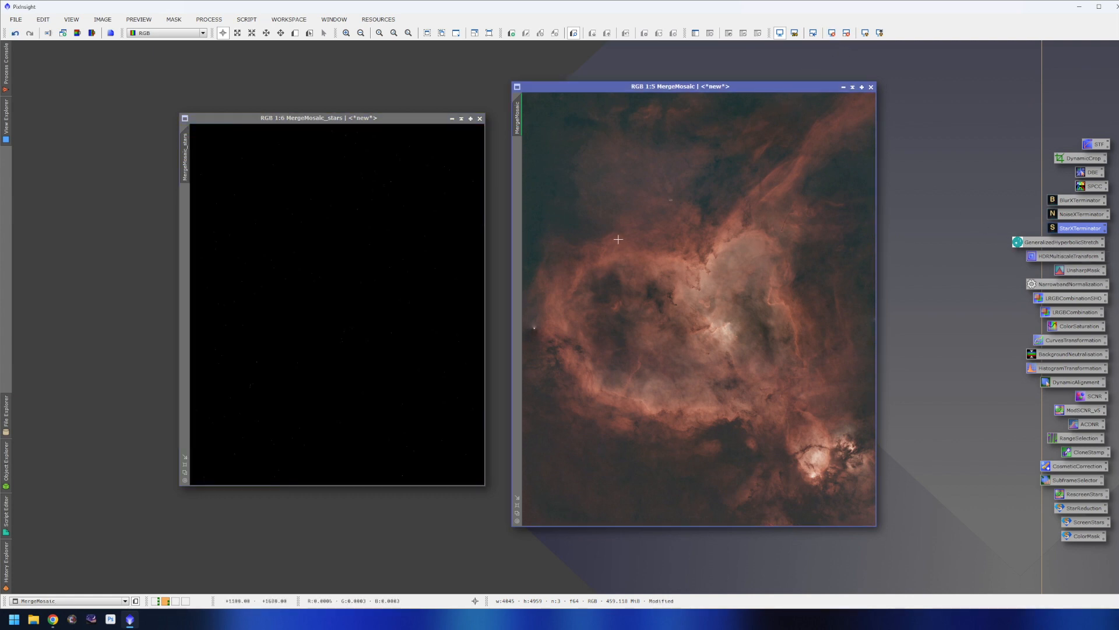
{"action": "left_click", "coordinate": [832, 33]}
Step: Open GeneralizedHyperbolicStretch with a real-time preview of the starless MergeMosaic and magnify the histogram around its peak
{"action": "double_click", "coordinate": [1058, 244]}
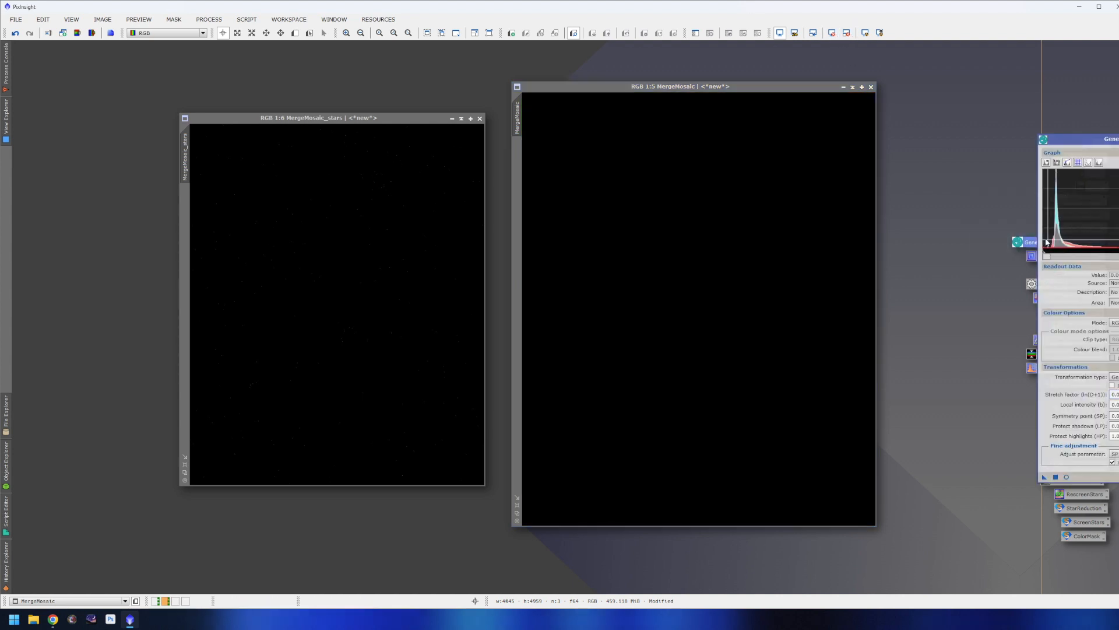
{"action": "left_click_drag", "start_coordinate": [1118, 138], "coordinate": [1023, 133]}
{"action": "left_click_drag", "start_coordinate": [824, 88], "coordinate": [811, 87]}
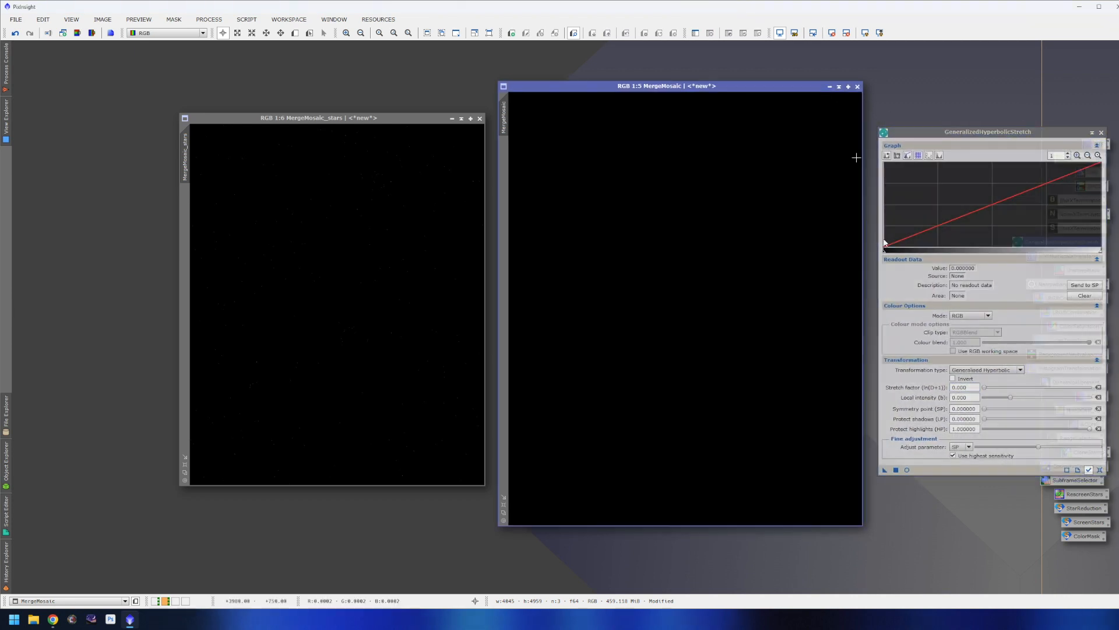
{"action": "left_click", "coordinate": [907, 470]}
{"action": "left_click_drag", "start_coordinate": [848, 68], "coordinate": [691, 70]}
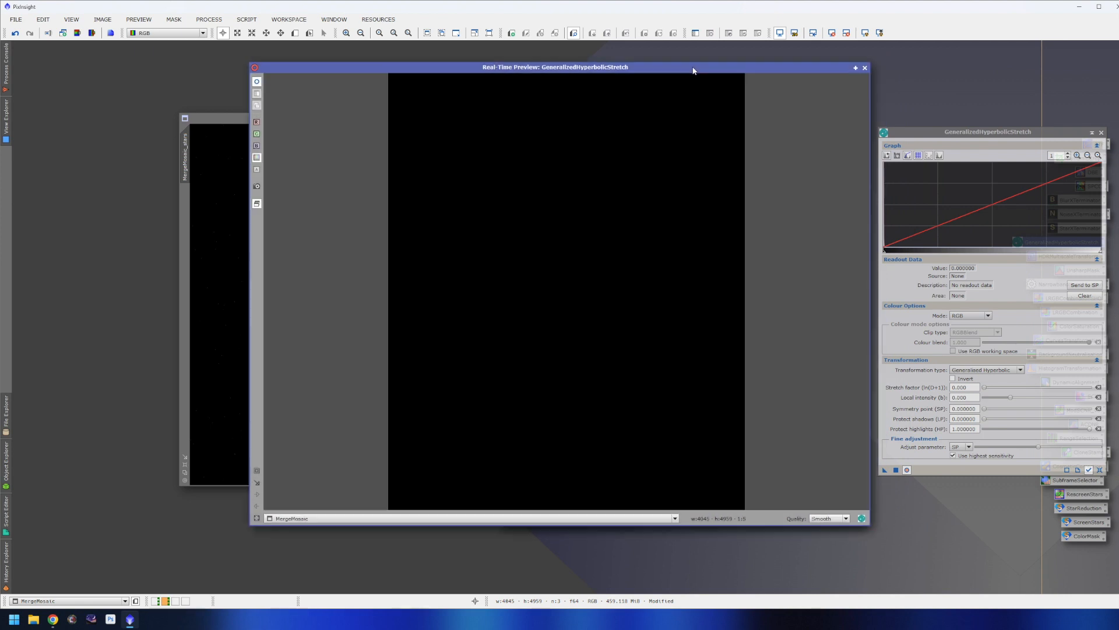
{"action": "left_click", "coordinate": [1077, 155]}
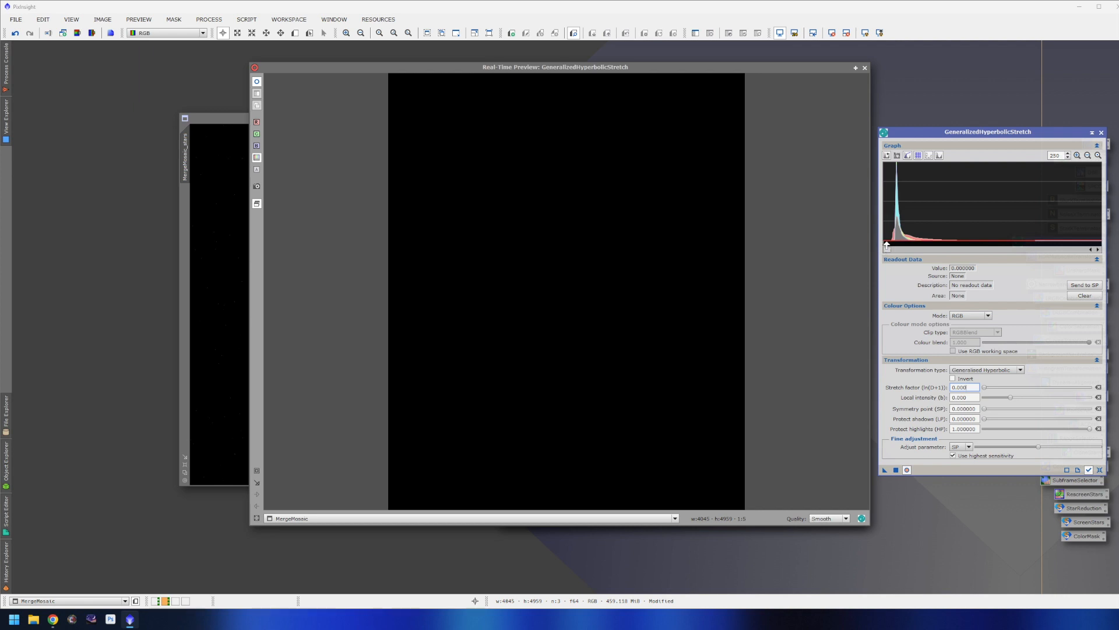
{"action": "mouse_move", "coordinate": [892, 244]}
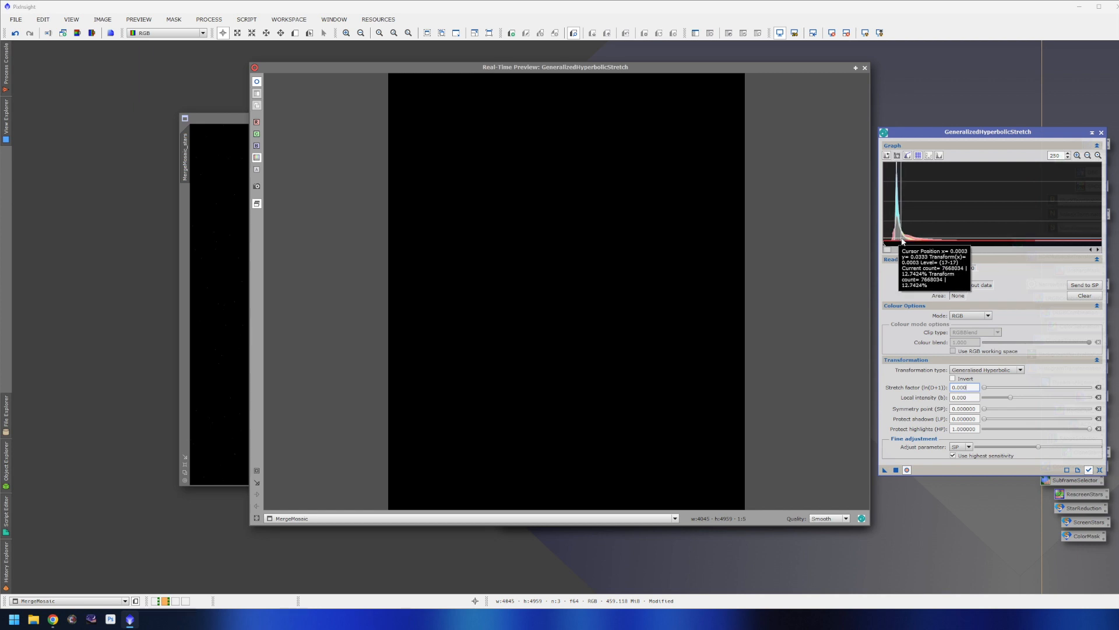
{"action": "scroll", "coordinate": [895, 241], "scroll_direction": "up", "scroll_amount": 2}
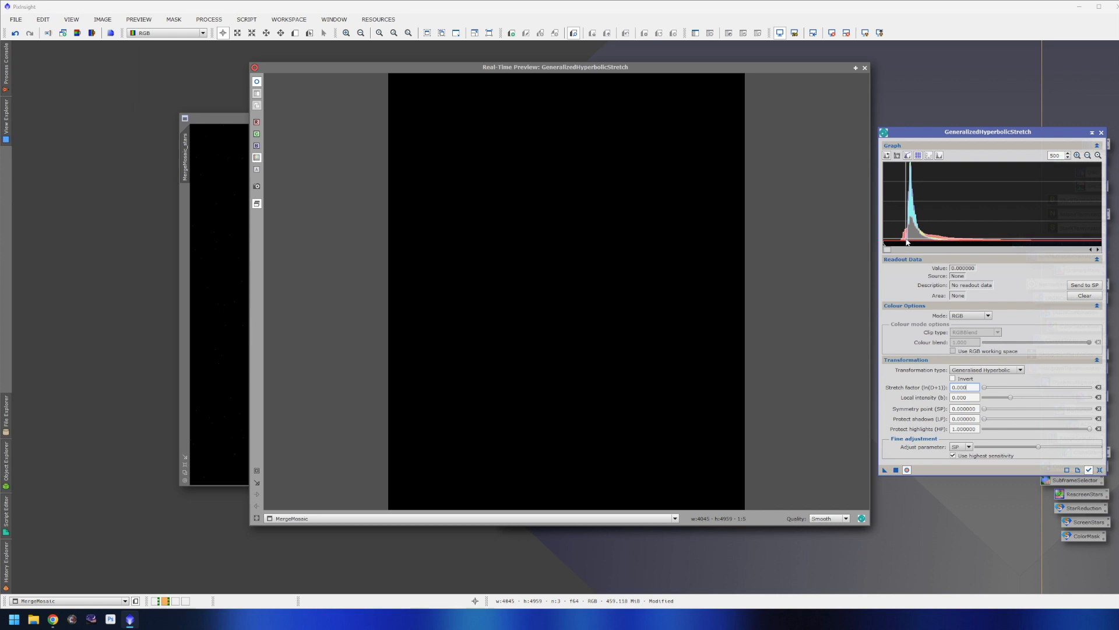
{"action": "left_click", "coordinate": [977, 315]}
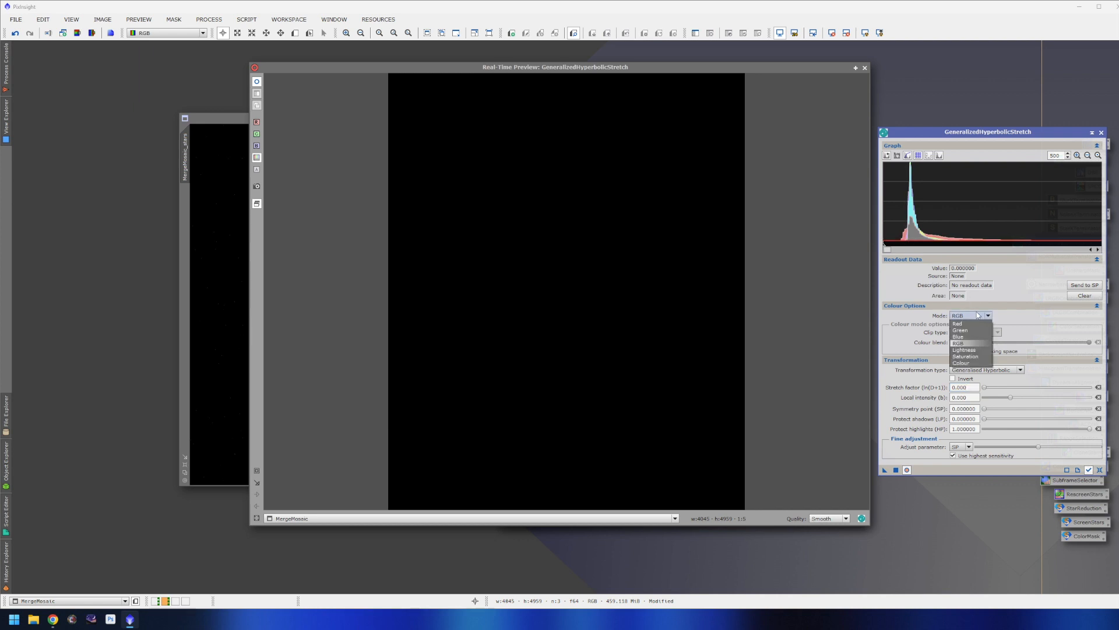
{"action": "left_click", "coordinate": [974, 323]}
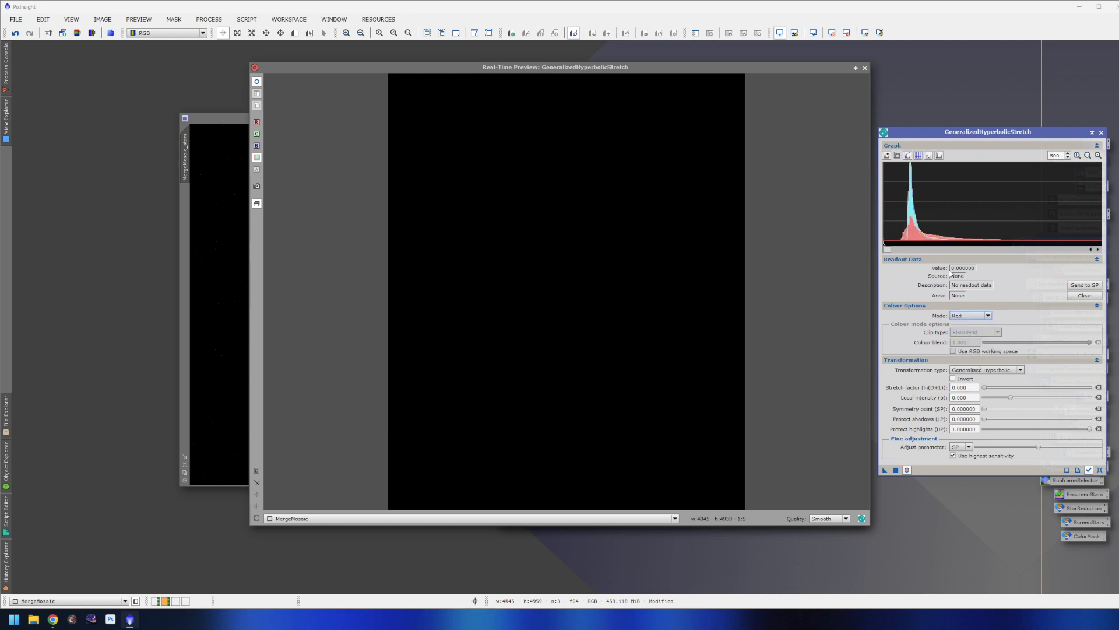
{"action": "left_click_drag", "start_coordinate": [984, 386], "coordinate": [986, 389]}
{"action": "left_click", "coordinate": [1098, 387]}
{"action": "left_click", "coordinate": [1098, 469]}
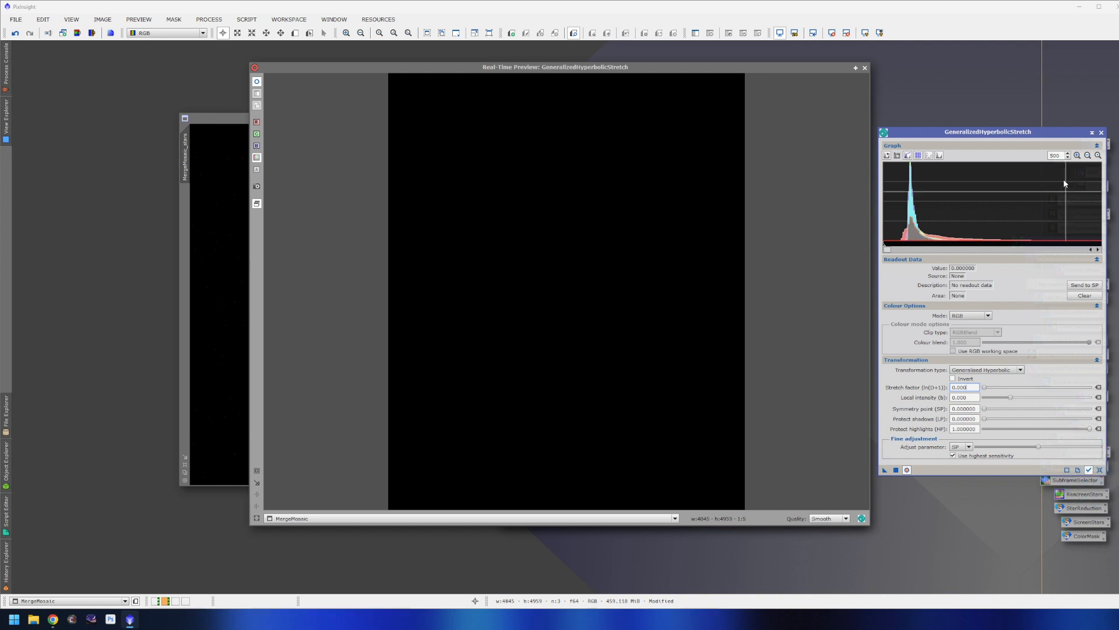
Step: Place the symmetry point of the RGB stretch at the histogram peak, working at 250x histogram magnification
{"action": "left_click", "coordinate": [1085, 156]}
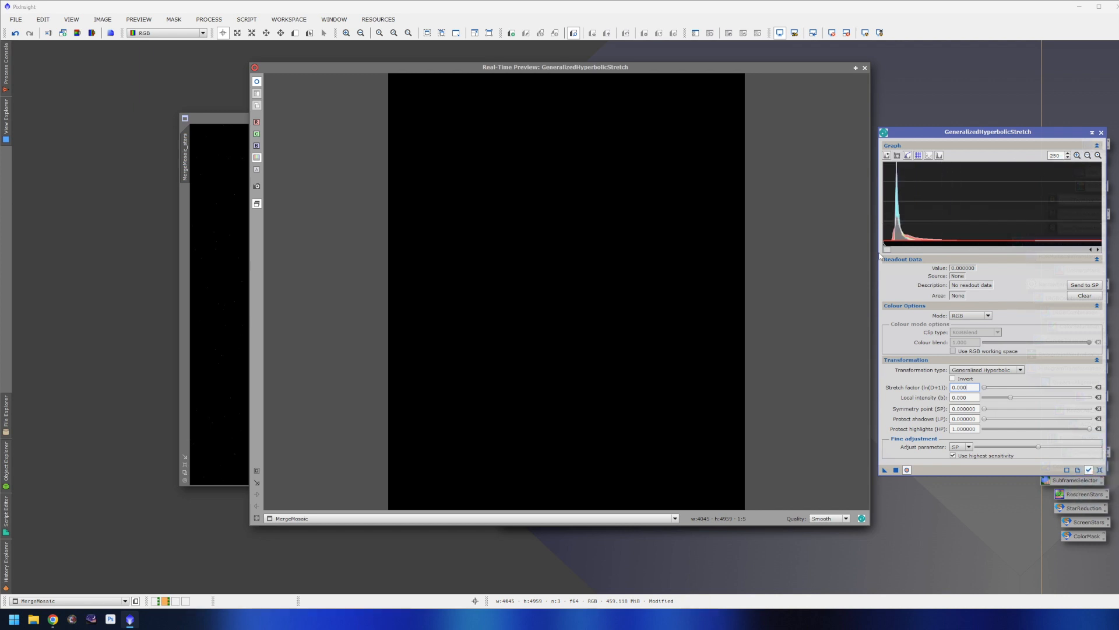
{"action": "left_click", "coordinate": [894, 248]}
{"action": "left_click", "coordinate": [899, 248]}
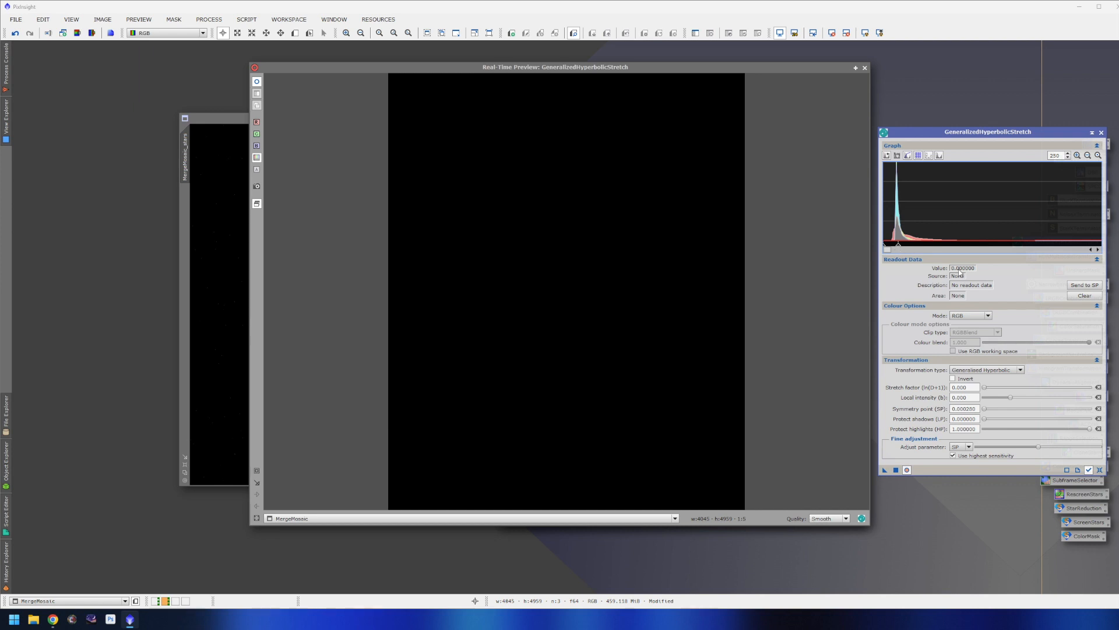
Step: Raise the stretch factor to about 5.3 and the local intensity to about 9 for the starless MergeMosaic
{"action": "left_click_drag", "start_coordinate": [985, 388], "coordinate": [1014, 392]}
{"action": "left_click", "coordinate": [1097, 156]}
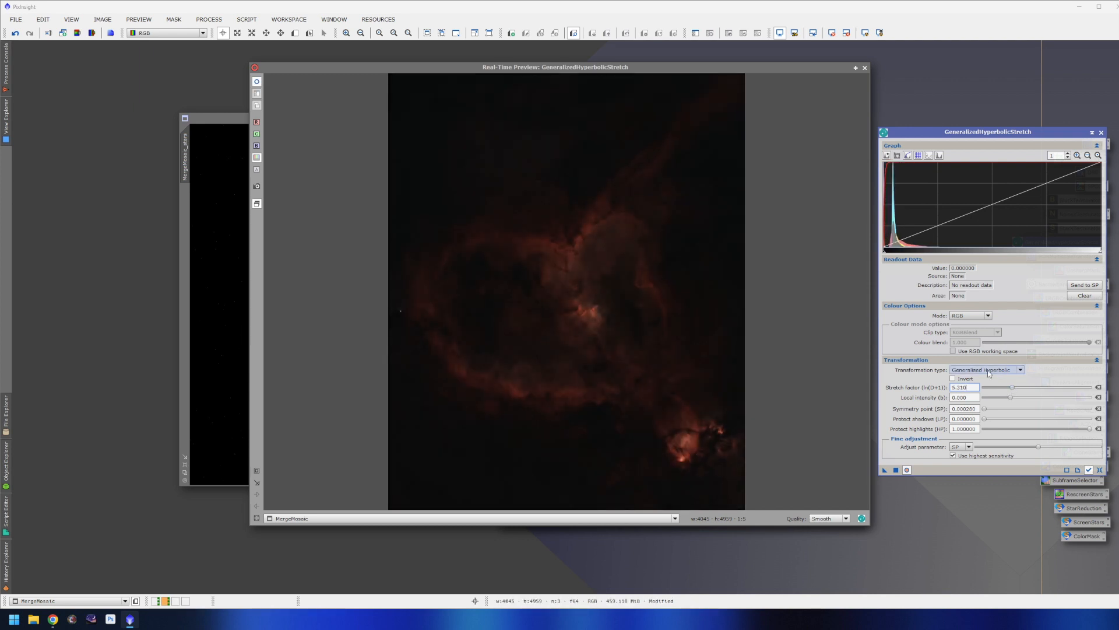
{"action": "left_click_drag", "start_coordinate": [1011, 397], "coordinate": [1058, 401]}
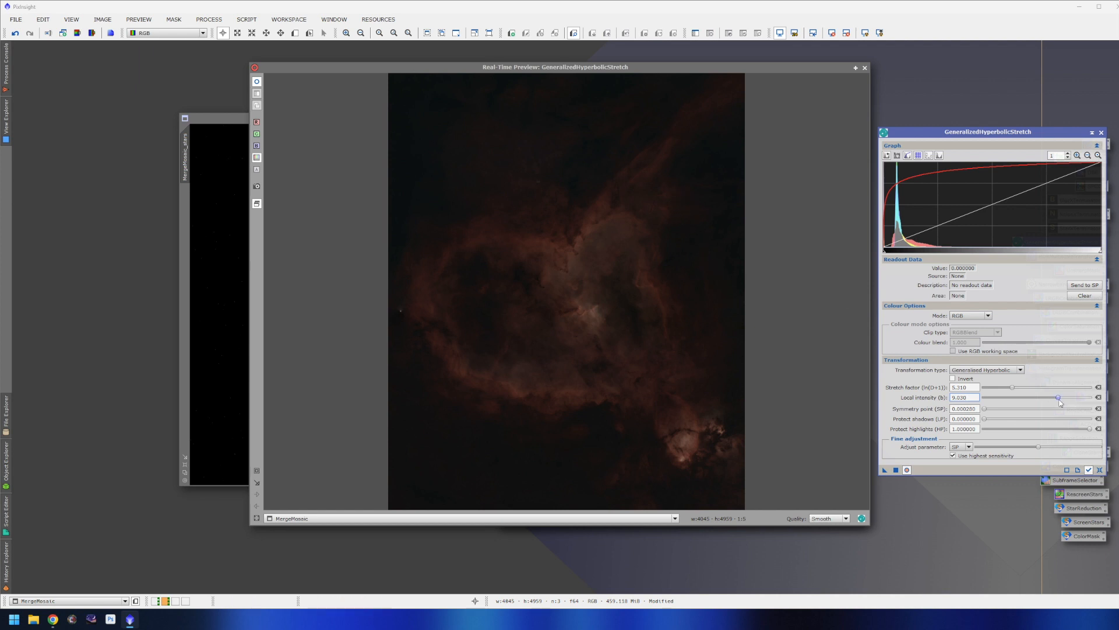
Step: Lower the stretch's local intensity to 3.470, apply it to the MergeMosaic image and reset the stretch settings
{"action": "left_click_drag", "start_coordinate": [1059, 399], "coordinate": [1030, 398]}
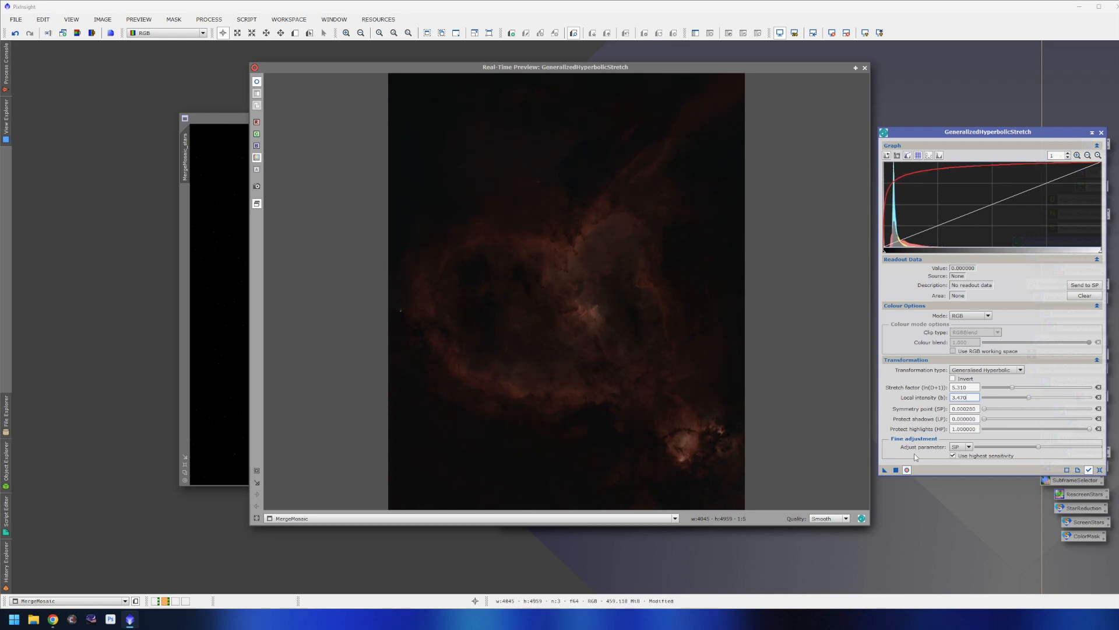
{"action": "left_click", "coordinate": [896, 469]}
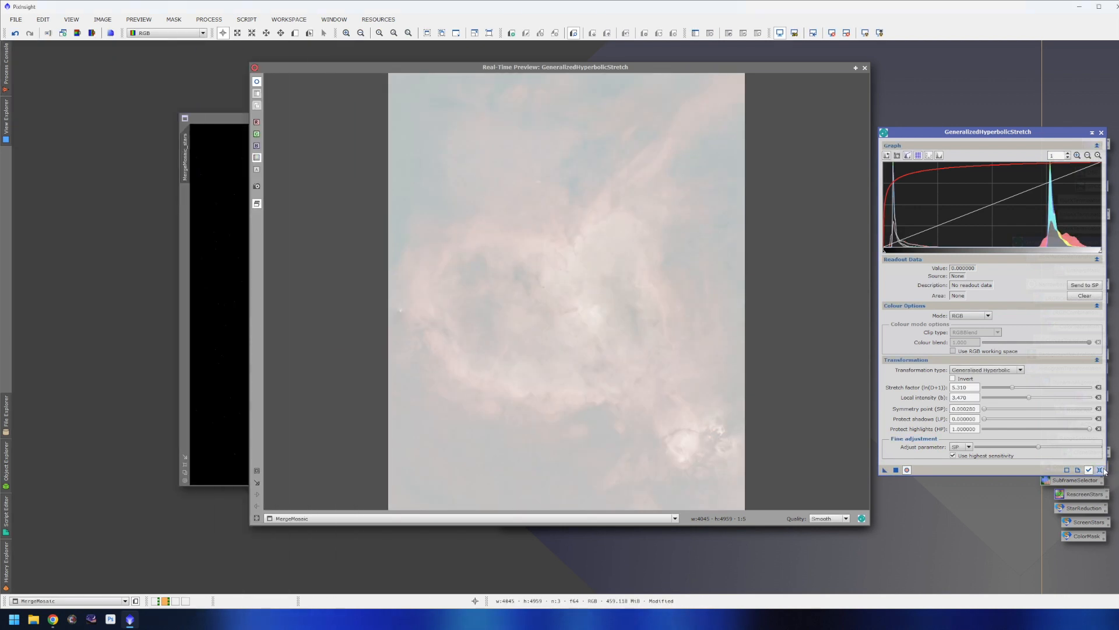
{"action": "left_click", "coordinate": [1100, 469]}
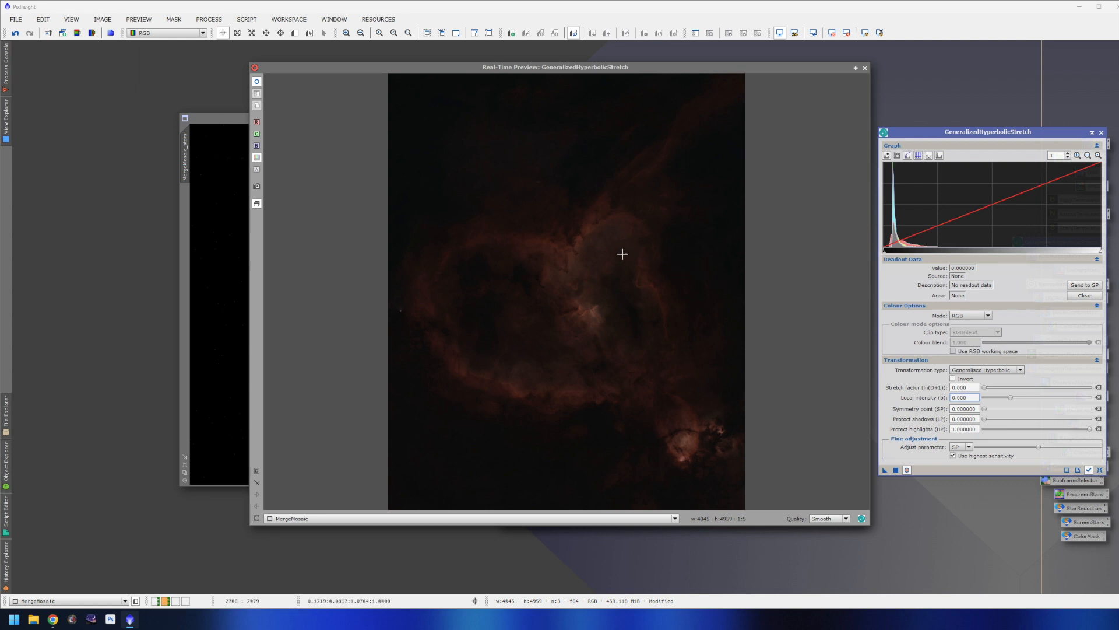
Step: Sample the faint nebulosity near the image's upper right corner and place the symmetry point at about 0.068
{"action": "left_click", "coordinate": [687, 117]}
{"action": "left_click_drag", "start_coordinate": [686, 117], "coordinate": [686, 116]}
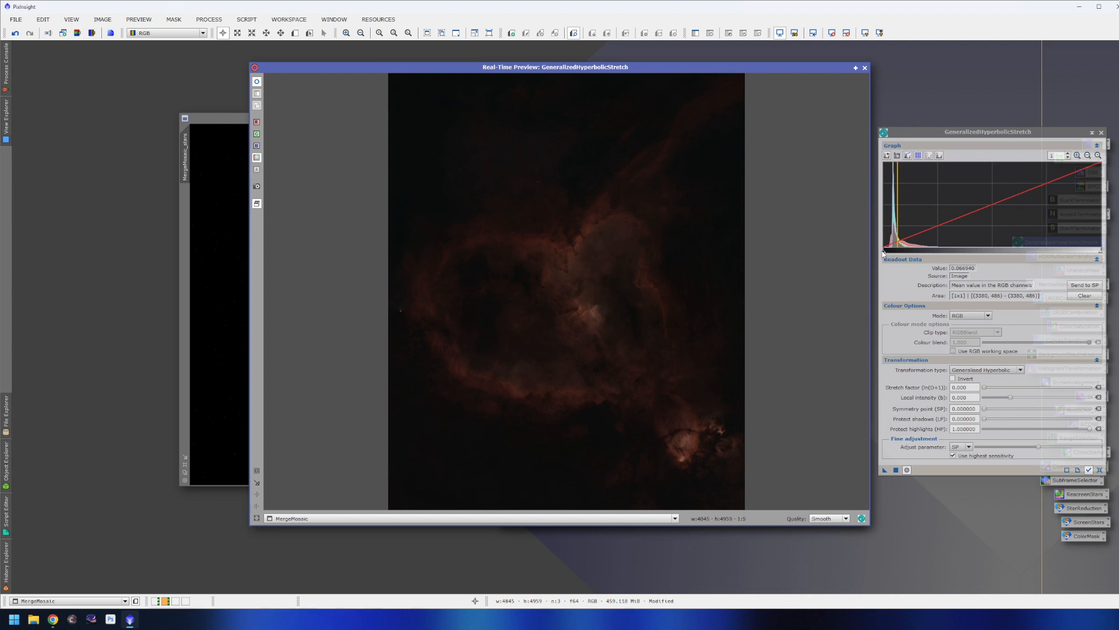
{"action": "left_click", "coordinate": [884, 255]}
{"action": "left_click_drag", "start_coordinate": [885, 253], "coordinate": [897, 253]}
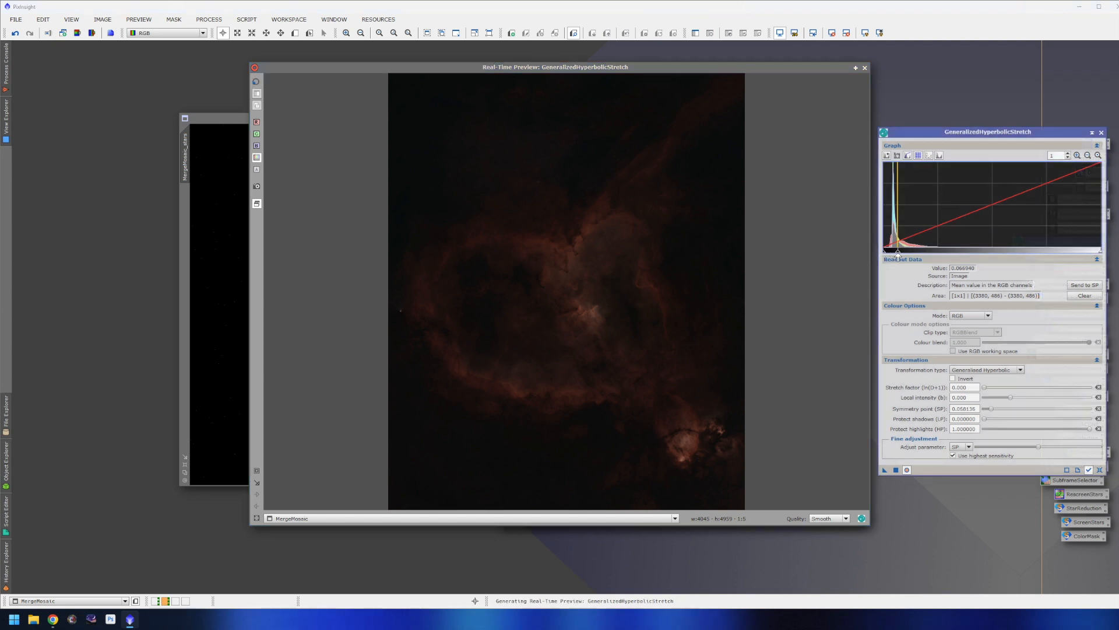
Step: Raise the stretch factor to 1.660
{"action": "left_click_drag", "start_coordinate": [985, 387], "coordinate": [993, 388]}
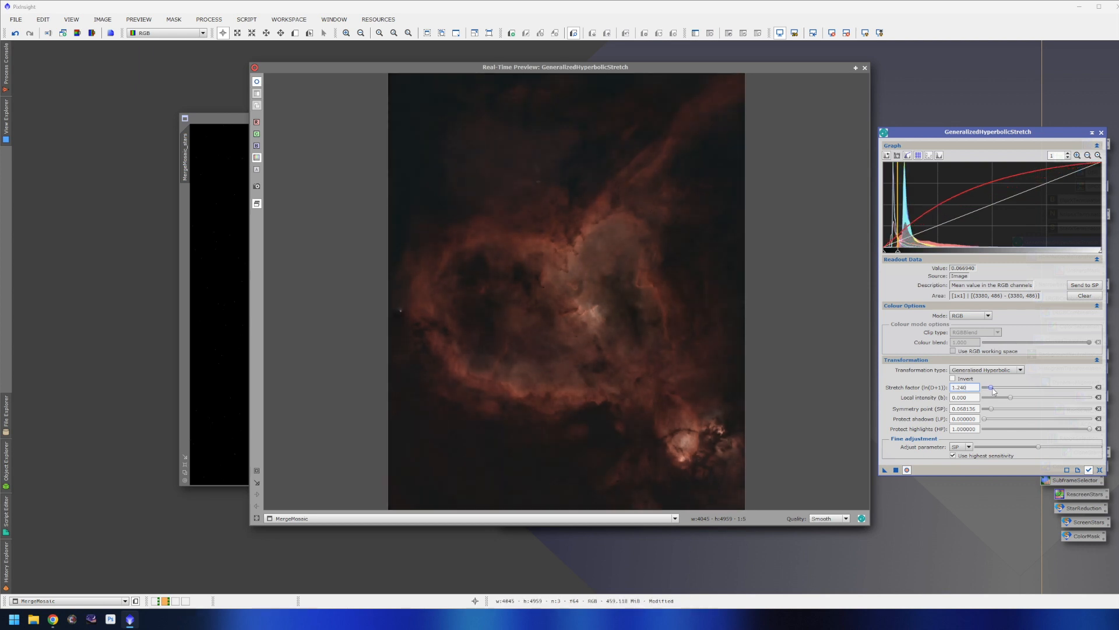
{"action": "left_click_drag", "start_coordinate": [994, 391], "coordinate": [996, 392]}
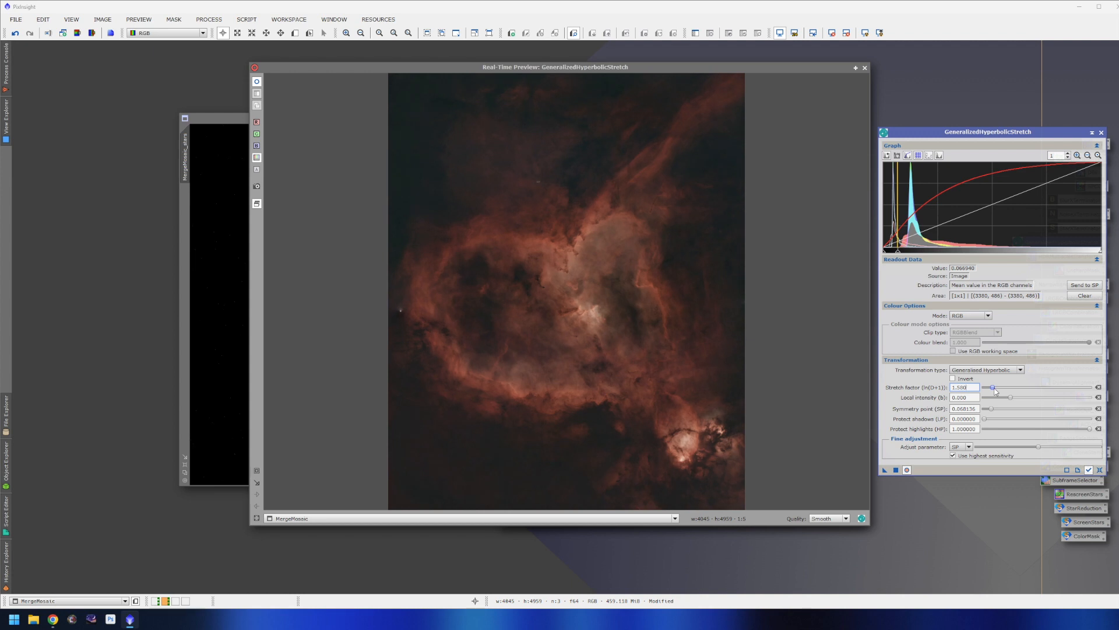
{"action": "left_click_drag", "start_coordinate": [995, 391], "coordinate": [996, 391]}
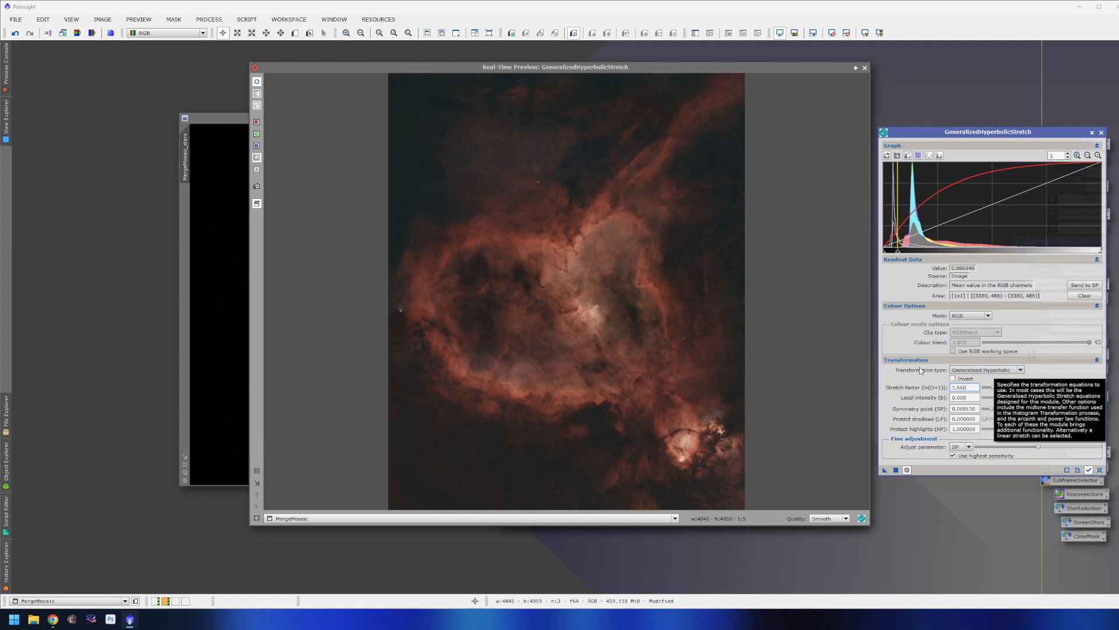
Step: Change the stretch to Colour mode, reduce the colour blend to roughly the middle of its range and apply it to MergeMosaic
{"action": "left_click", "coordinate": [956, 318]}
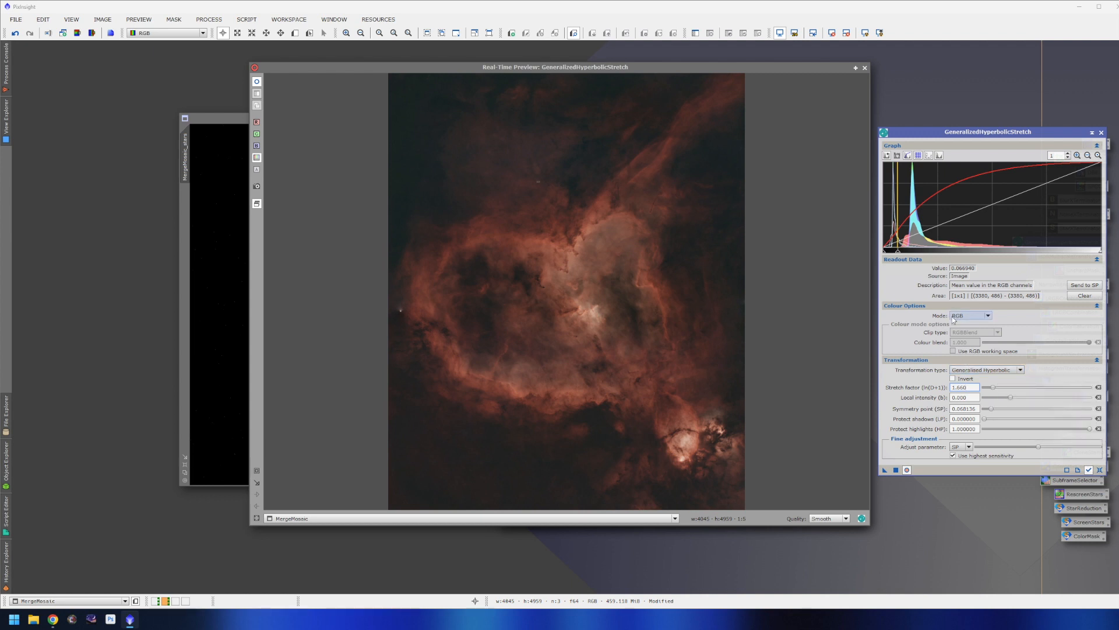
{"action": "left_click", "coordinate": [967, 364]}
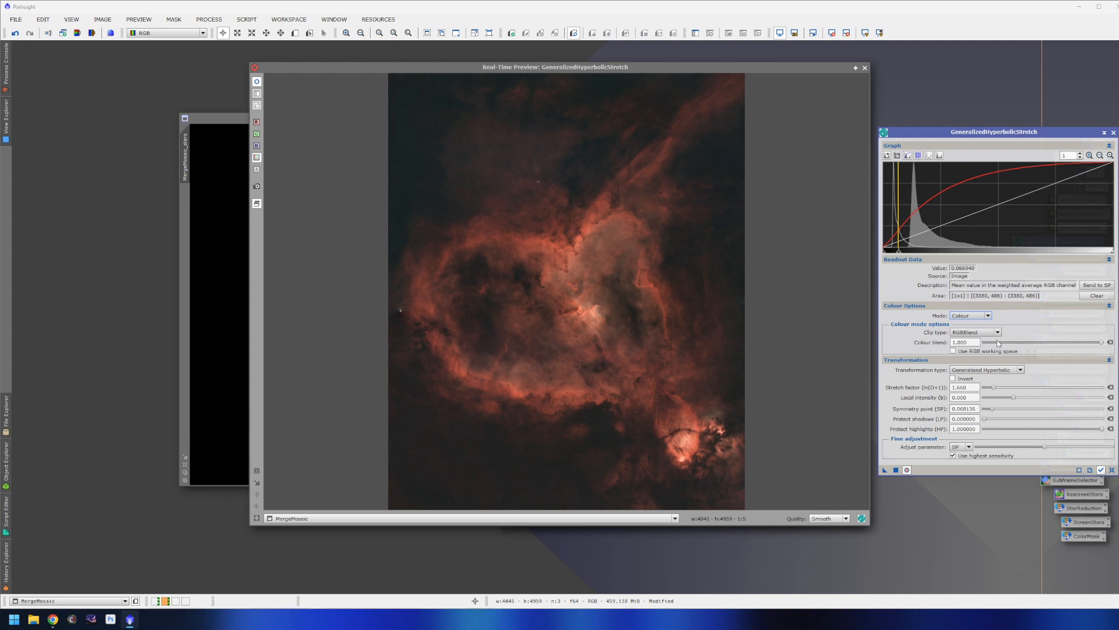
{"action": "left_click_drag", "start_coordinate": [1101, 342], "coordinate": [1050, 345]}
{"action": "left_click", "coordinate": [896, 470]}
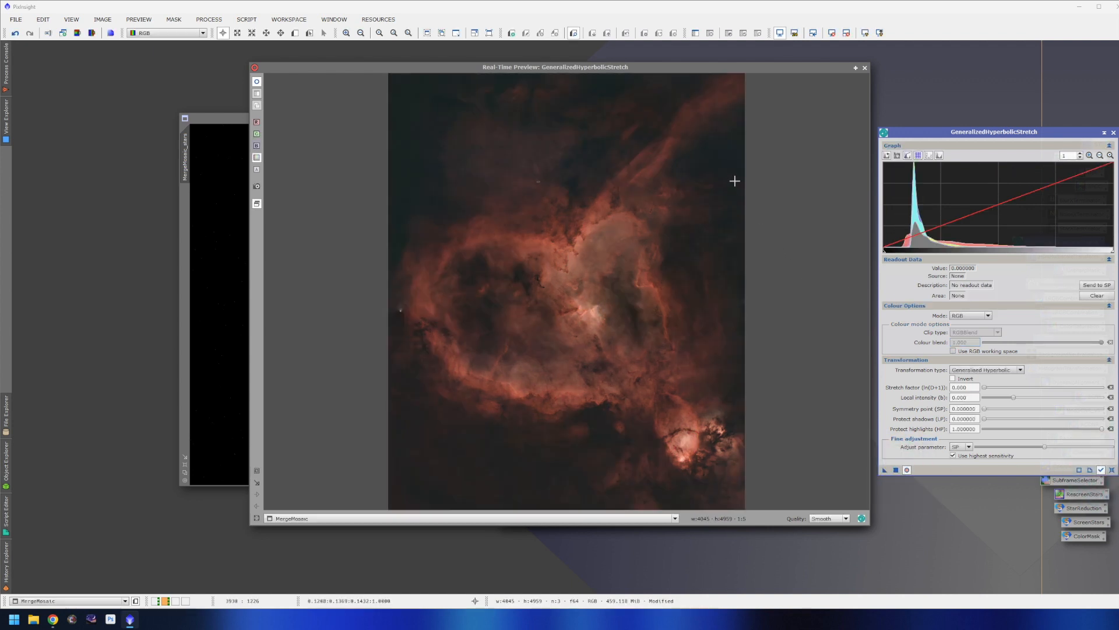
Step: Sample the dim nebula areas along the image's right side and place the symmetry point at about 0.192
{"action": "left_click", "coordinate": [715, 105]}
{"action": "left_click", "coordinate": [717, 106]}
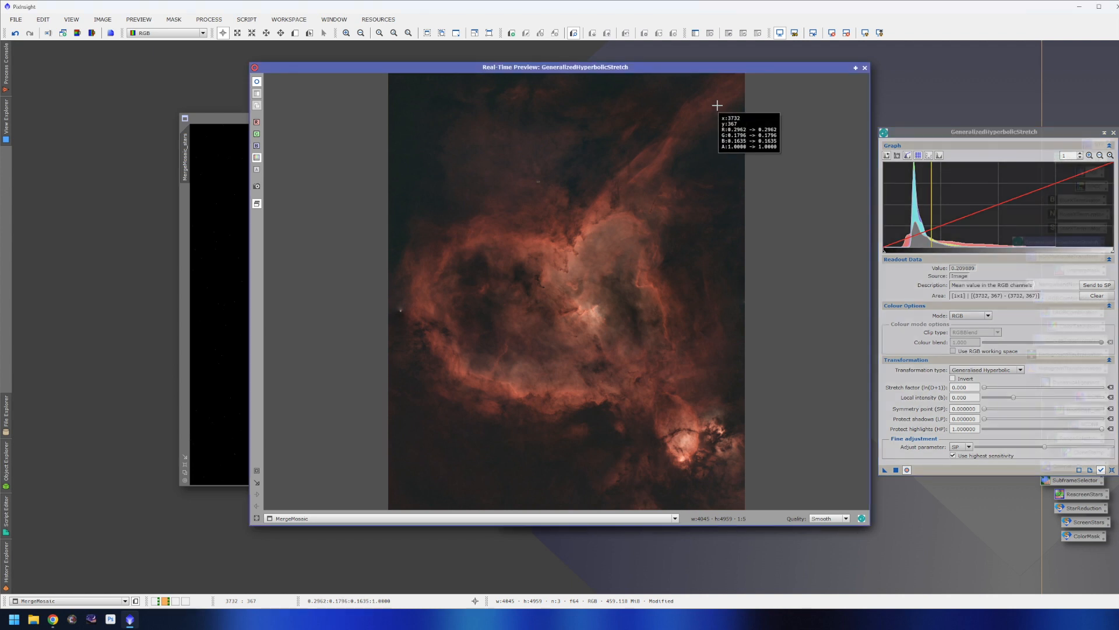
{"action": "left_click_drag", "start_coordinate": [717, 106], "coordinate": [719, 334]}
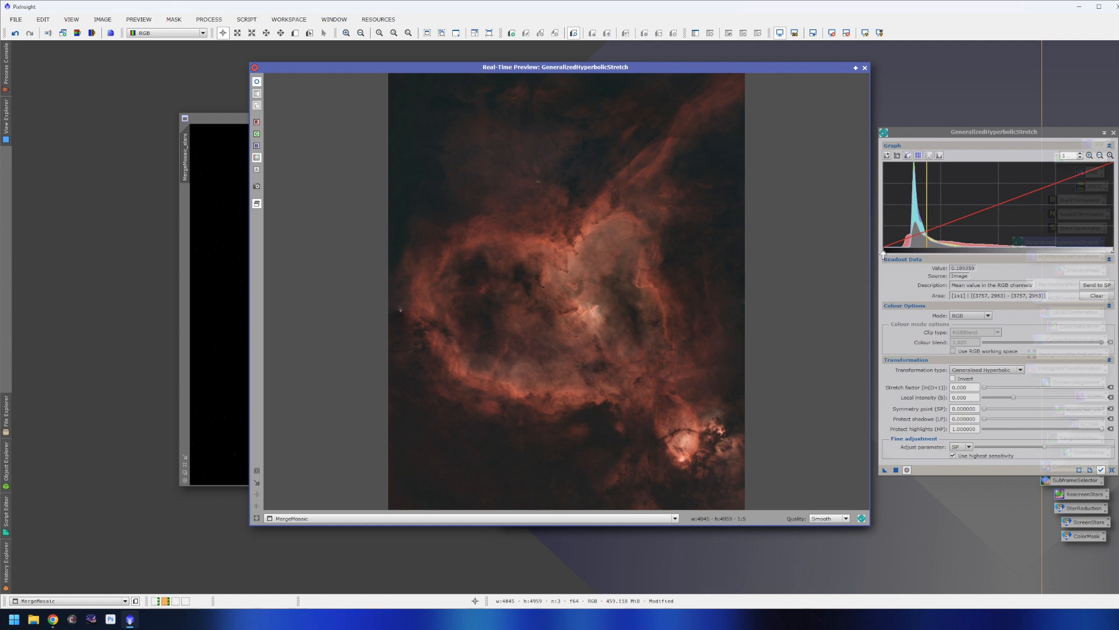
{"action": "left_click", "coordinate": [927, 252]}
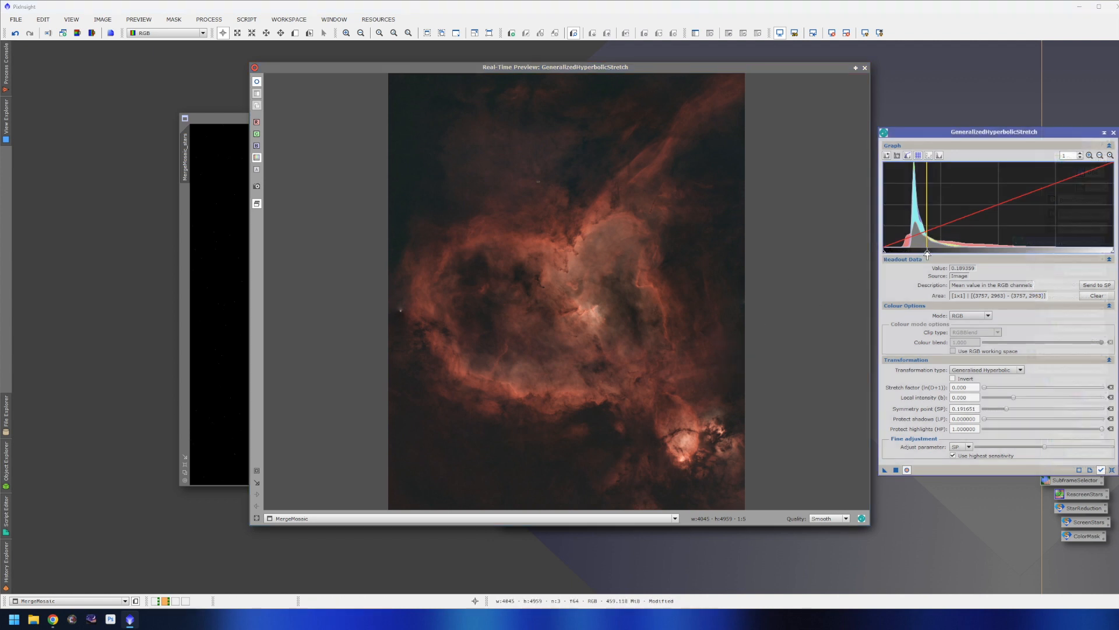
Step: Set the stretch factor to 0.600 and highlight protection to 0.660, and compare the image with and without the stretch
{"action": "left_click_drag", "start_coordinate": [985, 388], "coordinate": [988, 392]}
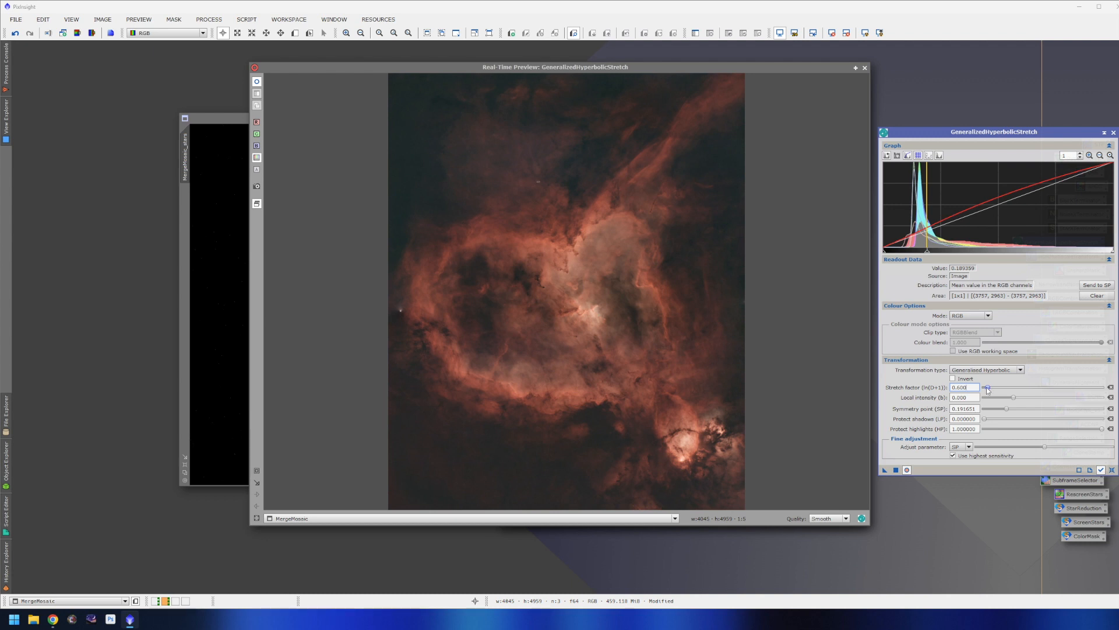
{"action": "left_click_drag", "start_coordinate": [1102, 429], "coordinate": [1061, 432]}
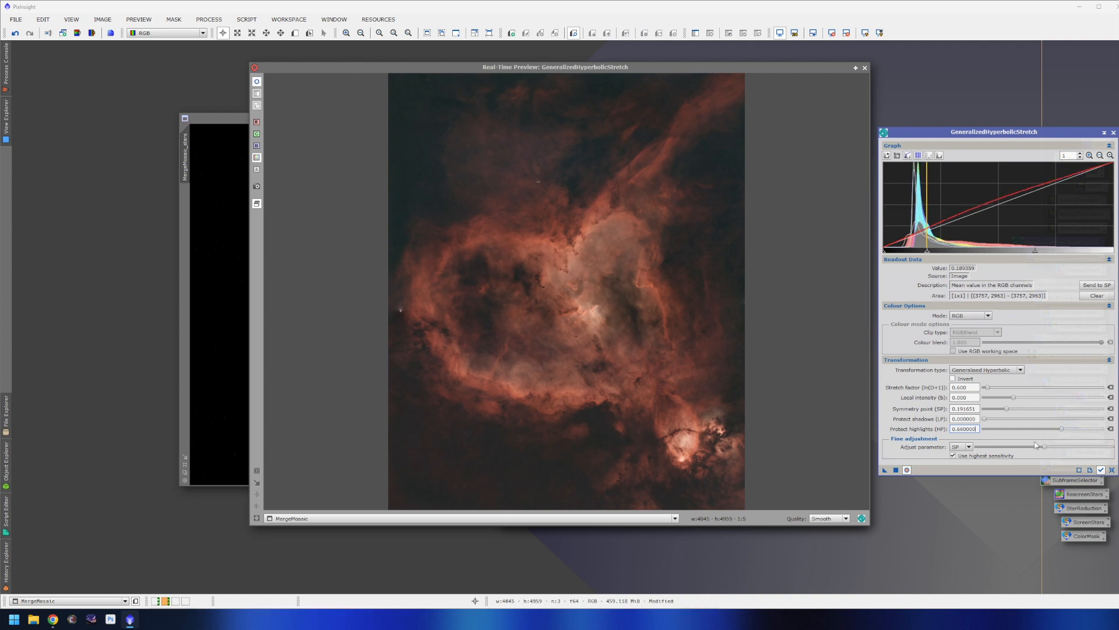
{"action": "left_click", "coordinate": [907, 470]}
{"action": "left_click", "coordinate": [907, 470]}
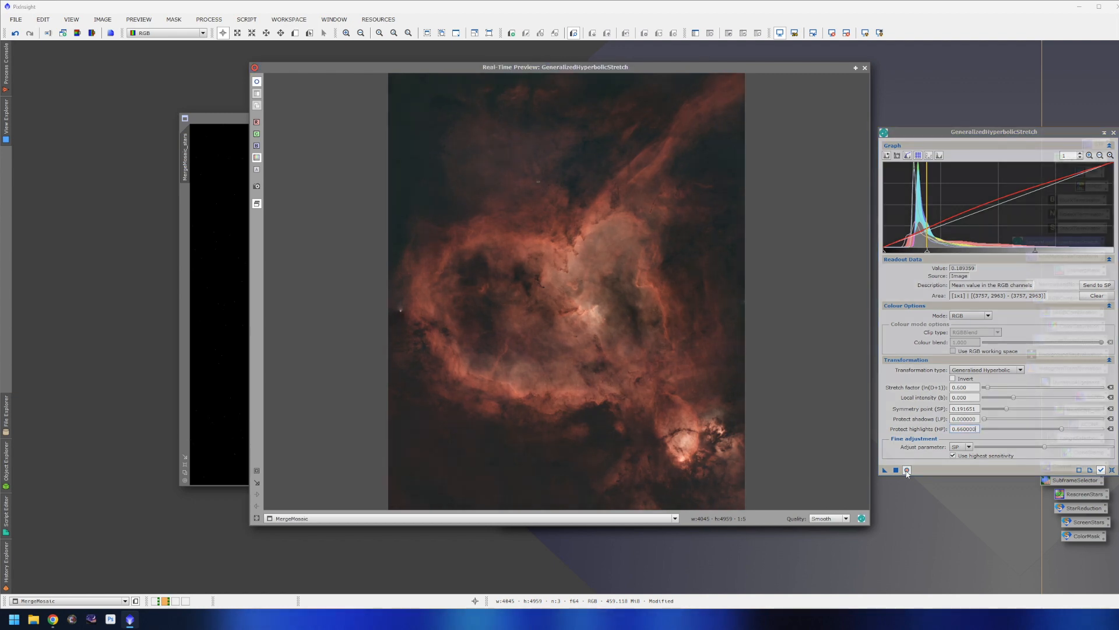
{"action": "left_click", "coordinate": [907, 470]}
{"action": "left_click", "coordinate": [907, 469]}
Step: Raise the stretch factor to 0.900, apply the stretch to MergeMosaic and reset the stretch settings
{"action": "left_click", "coordinate": [987, 388]}
{"action": "left_click_drag", "start_coordinate": [988, 388], "coordinate": [990, 387]}
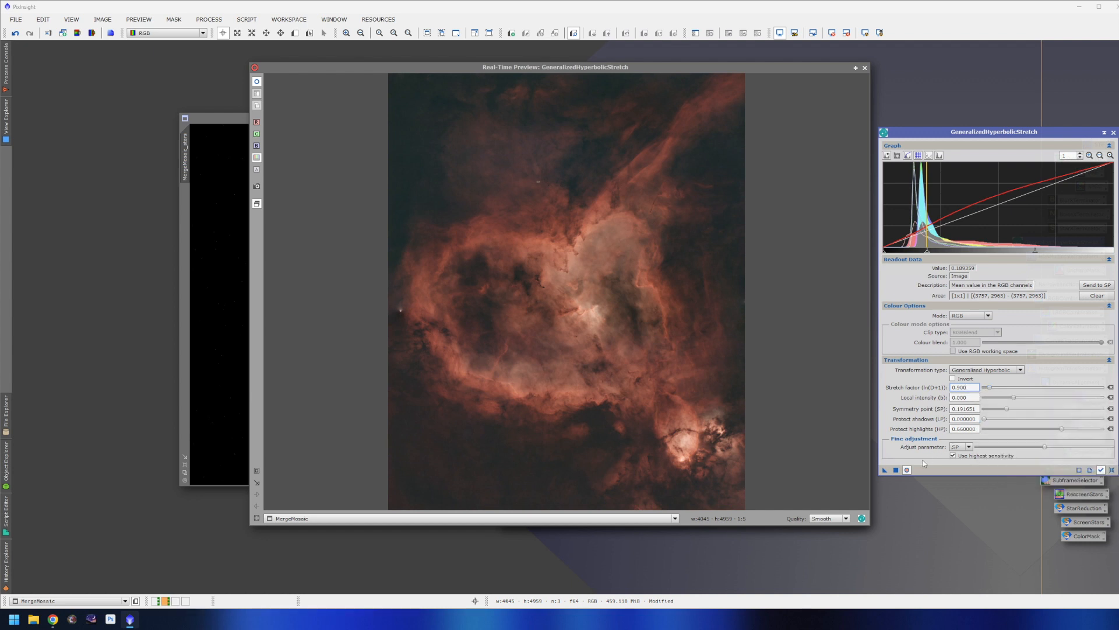
{"action": "left_click", "coordinate": [896, 470]}
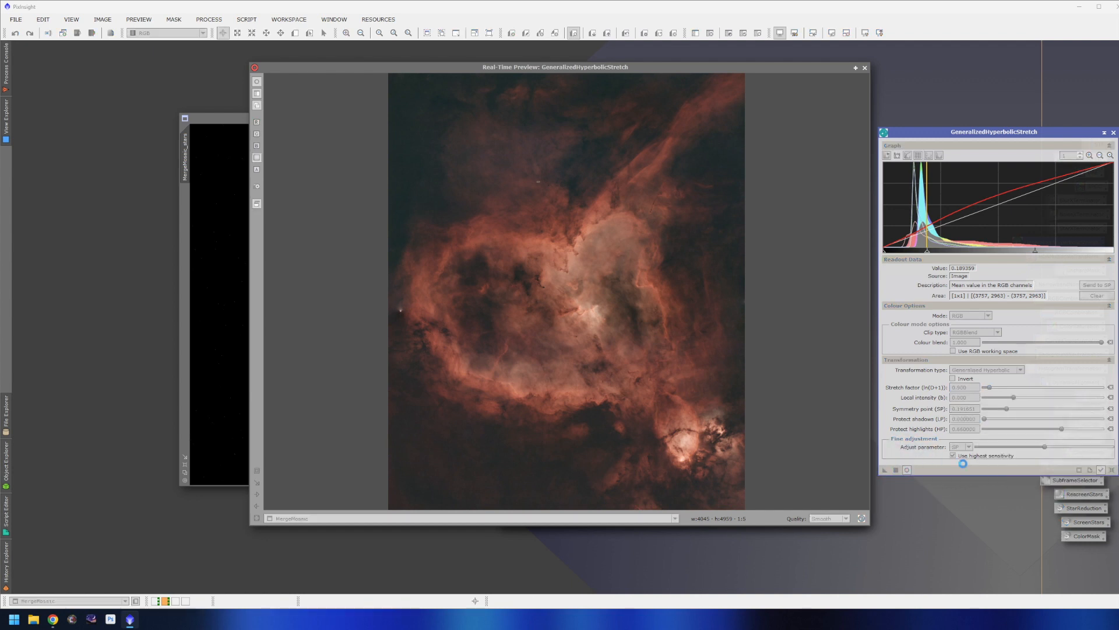
{"action": "left_click", "coordinate": [1111, 469]}
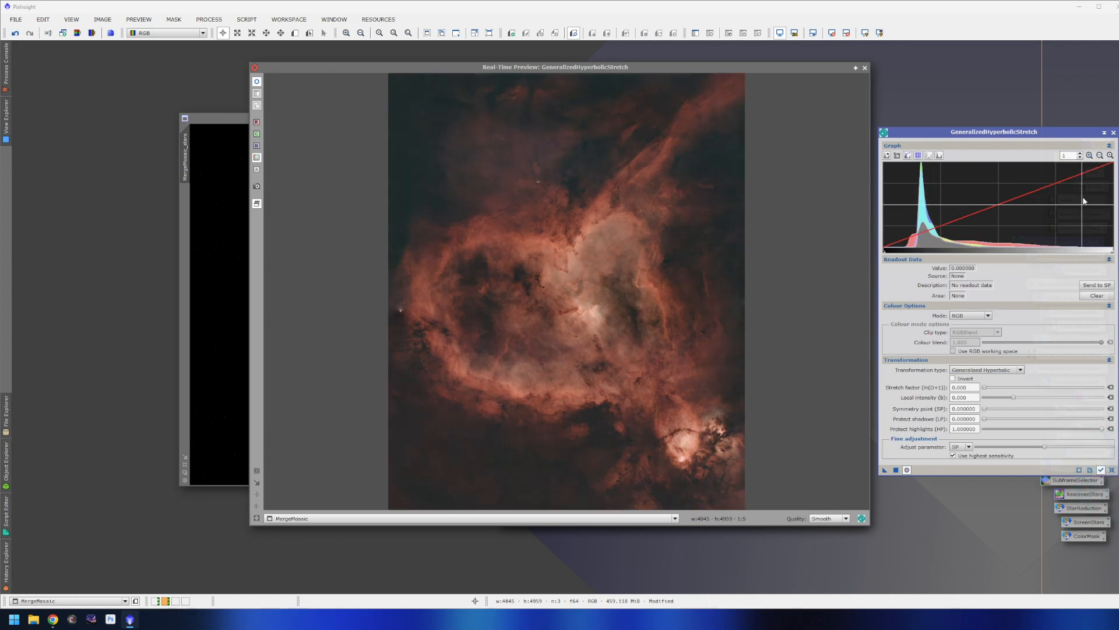
Step: Close GeneralizedHyperbolicStretch and its real-time preview to return to the stretched MergeMosaic image
{"action": "left_click", "coordinate": [1114, 133]}
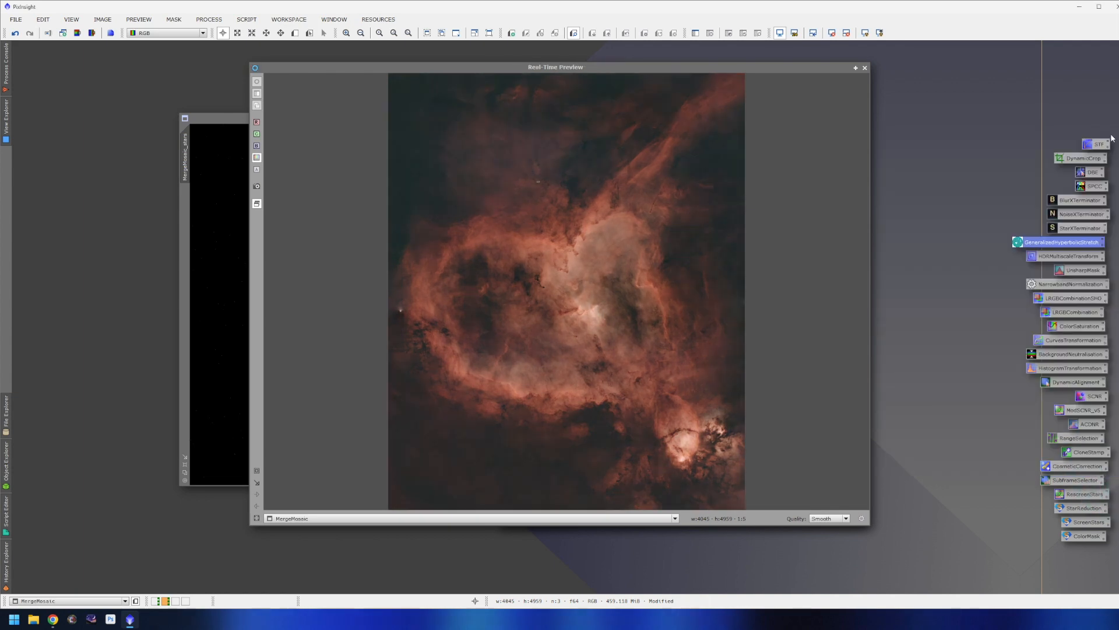
{"action": "left_click", "coordinate": [864, 68]}
{"action": "left_click_drag", "start_coordinate": [743, 89], "coordinate": [752, 88]}
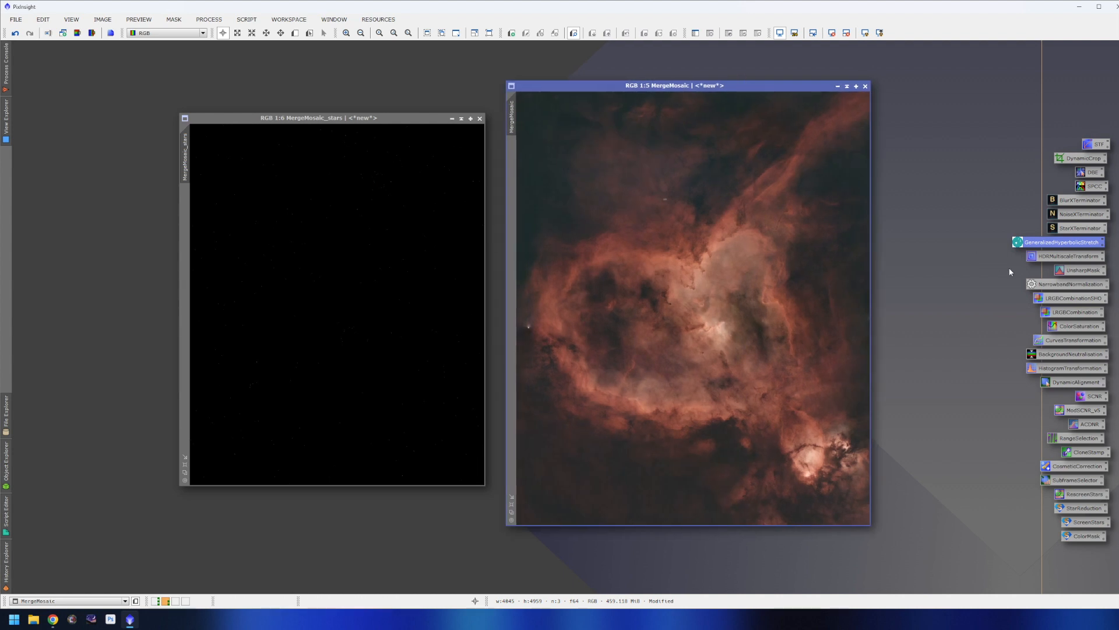
Step: Open NarrowbandNormalization with a real-time preview of MergeMosaic, arrange both windows and use the HOO palette
{"action": "left_click", "coordinate": [1060, 286]}
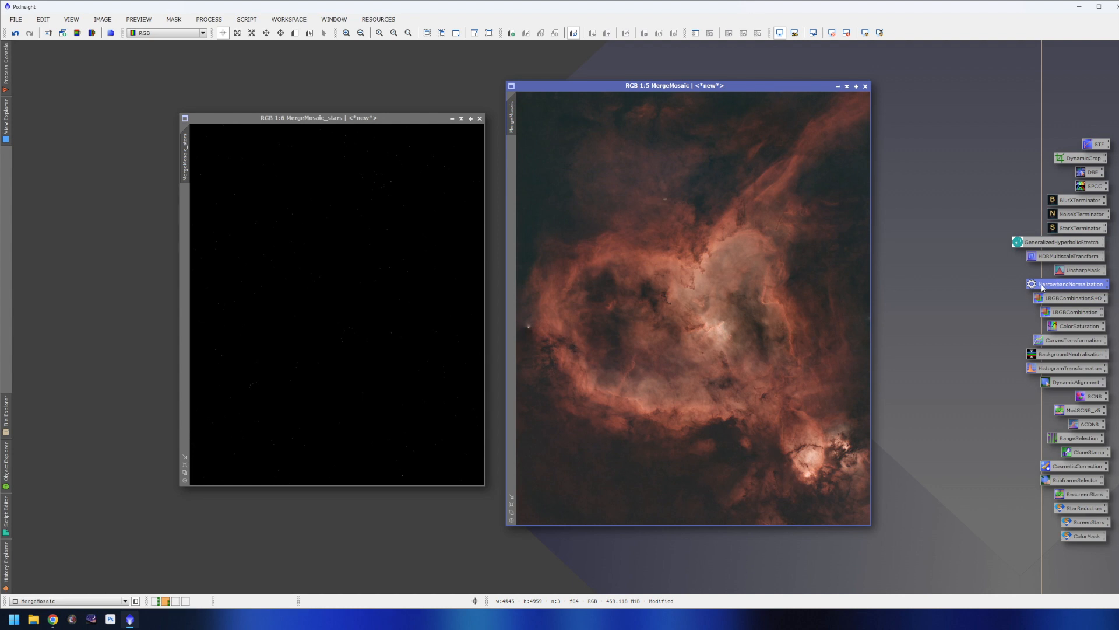
{"action": "double_click", "coordinate": [1074, 286]}
{"action": "left_click_drag", "start_coordinate": [1073, 239], "coordinate": [991, 173]}
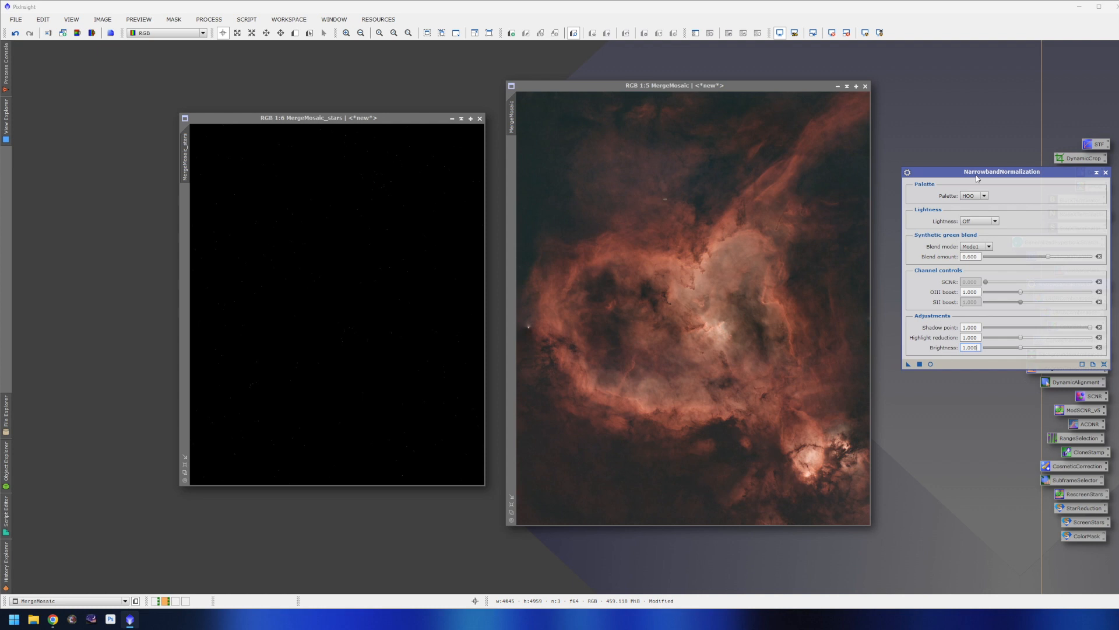
{"action": "left_click_drag", "start_coordinate": [984, 174], "coordinate": [980, 174]}
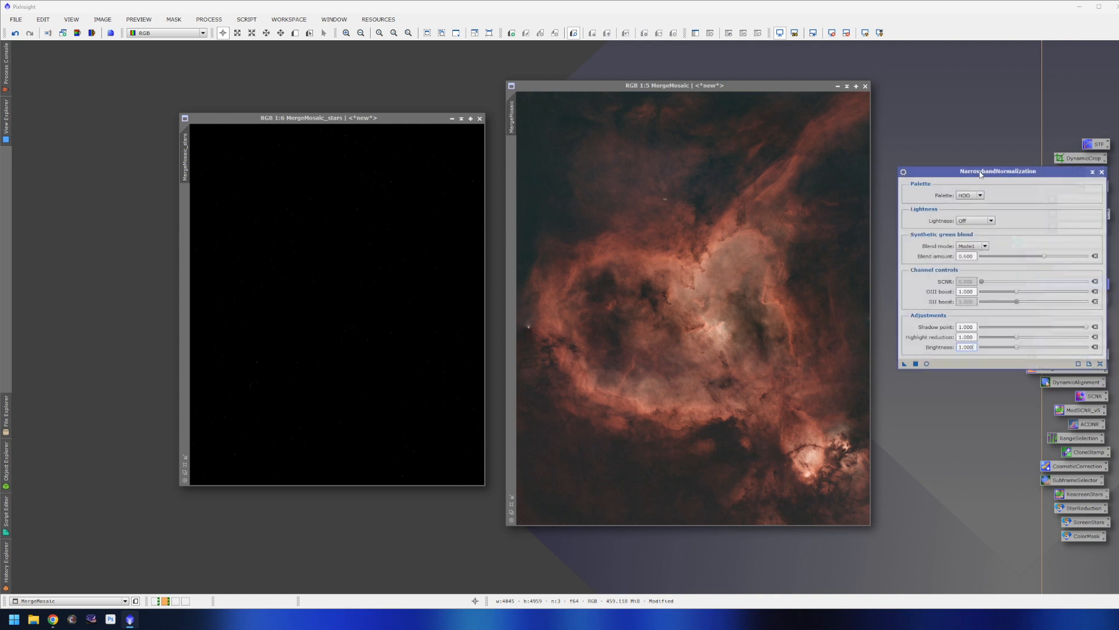
{"action": "left_click", "coordinate": [927, 363]}
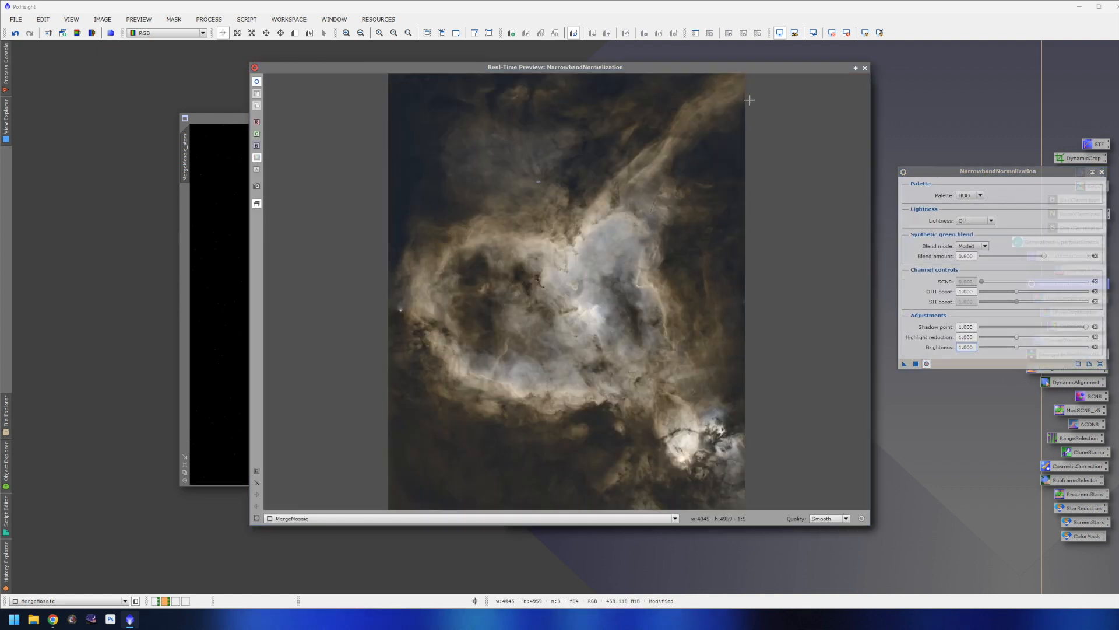
{"action": "left_click_drag", "start_coordinate": [749, 72], "coordinate": [741, 83]}
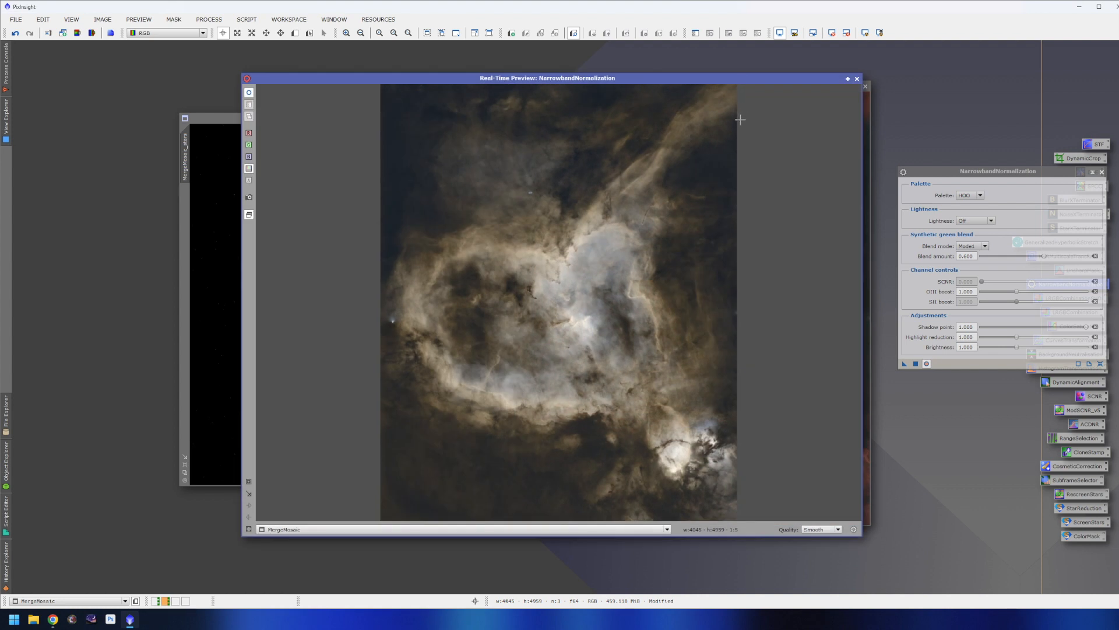
{"action": "left_click", "coordinate": [970, 196]}
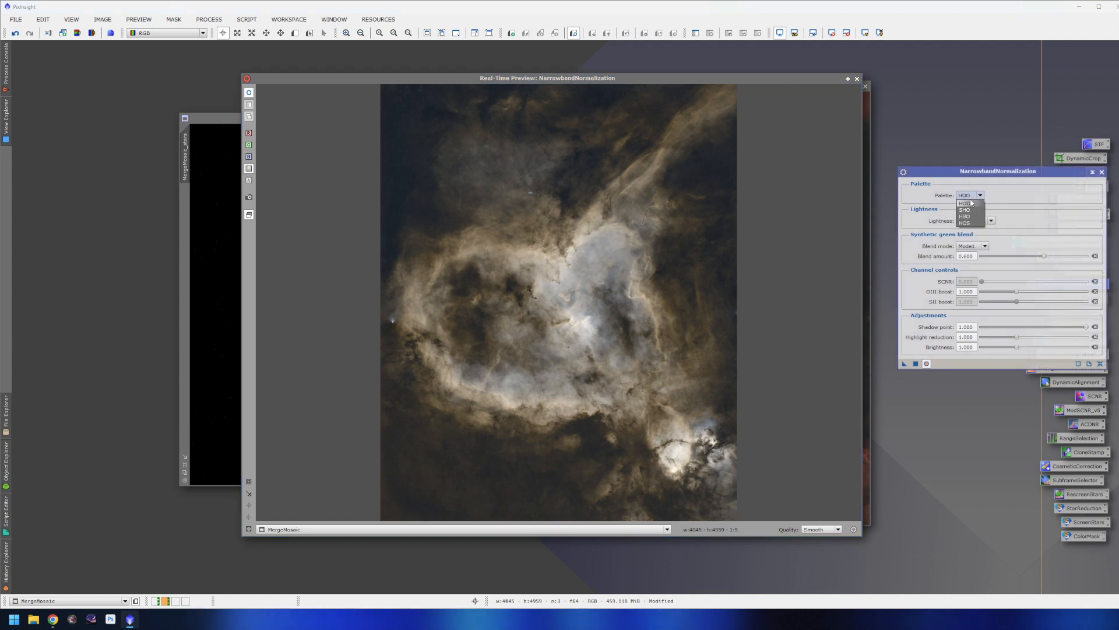
{"action": "left_click", "coordinate": [973, 204]}
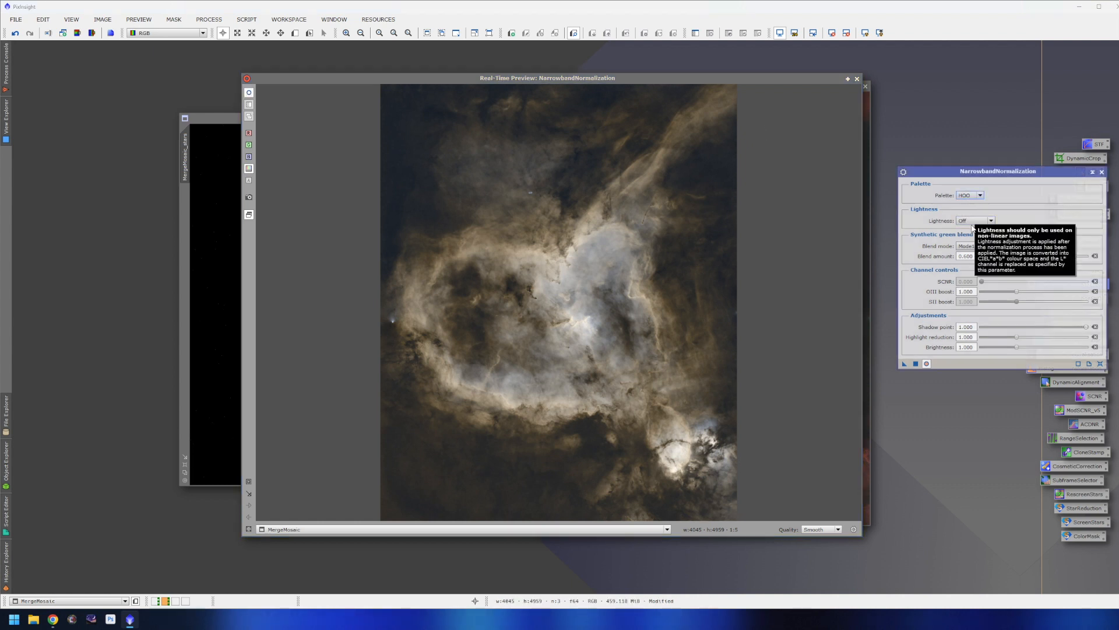
Step: Compare the Preserve, Ha and OIII lightness options in the preview and return Lightness to Off
{"action": "left_click", "coordinate": [970, 222]}
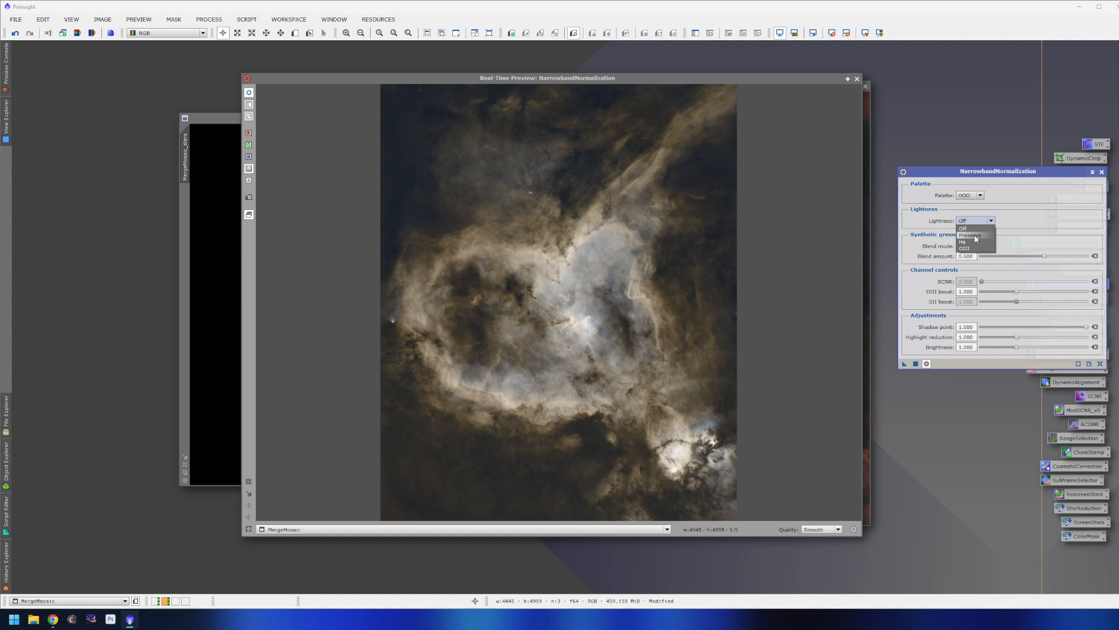
{"action": "left_click", "coordinate": [976, 234]}
{"action": "left_click", "coordinate": [973, 222]}
{"action": "left_click", "coordinate": [975, 228]}
{"action": "left_click", "coordinate": [972, 221]}
{"action": "left_click", "coordinate": [975, 235]}
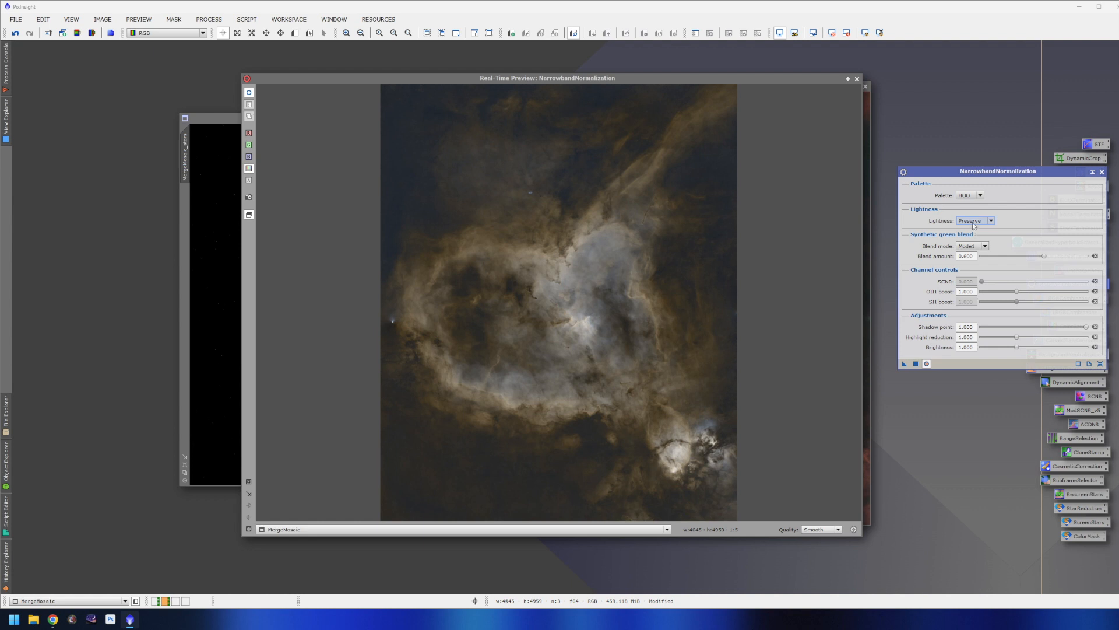
{"action": "left_click", "coordinate": [975, 241]}
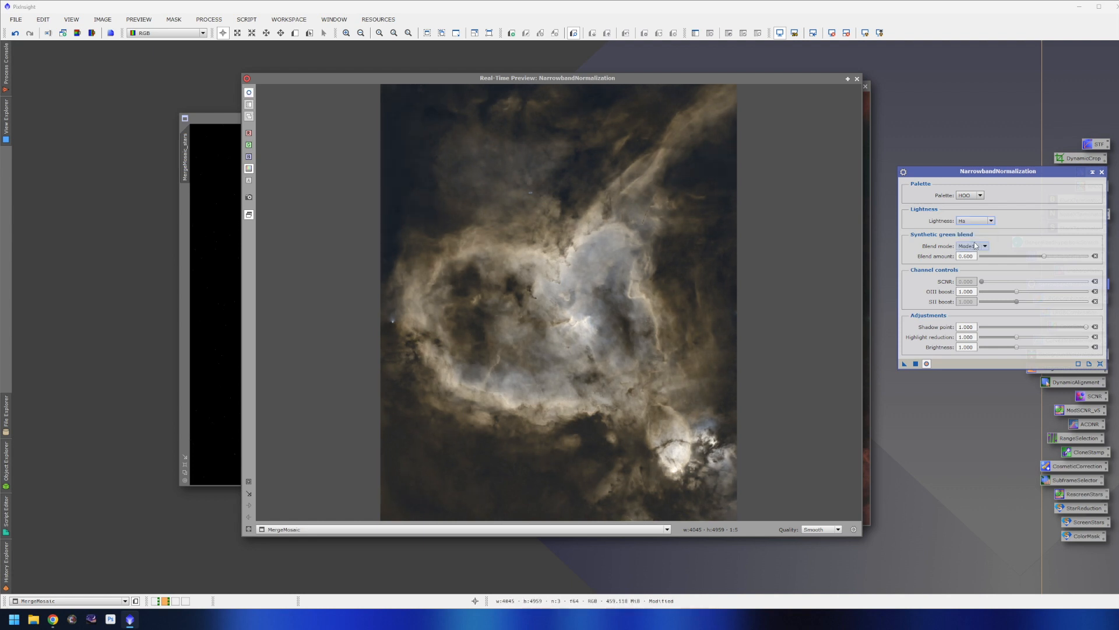
{"action": "left_click", "coordinate": [975, 221]}
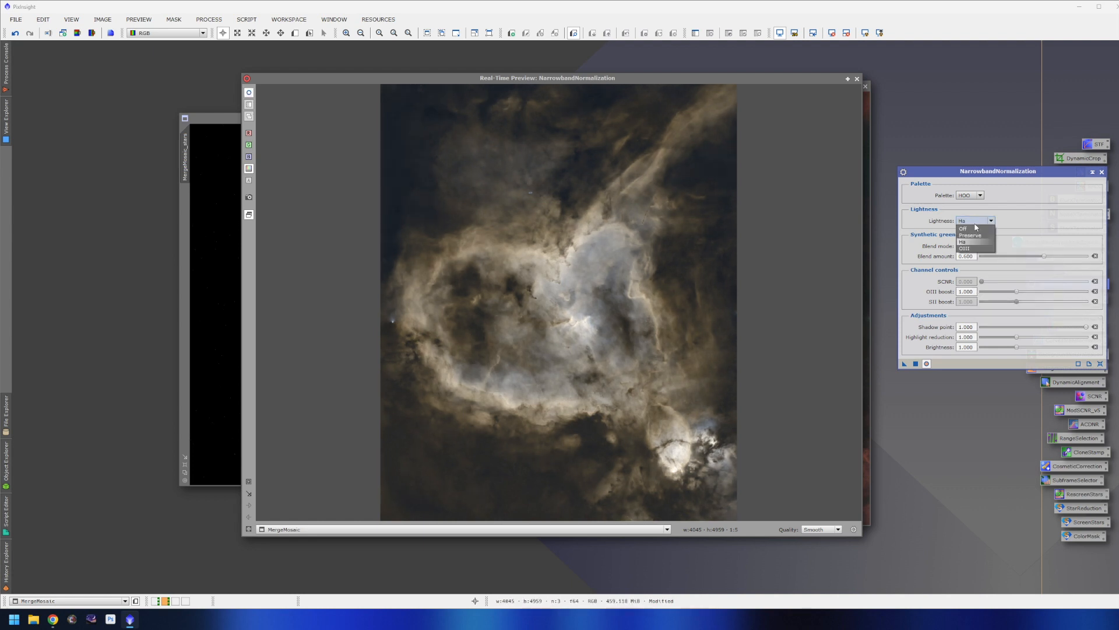
{"action": "left_click", "coordinate": [978, 250]}
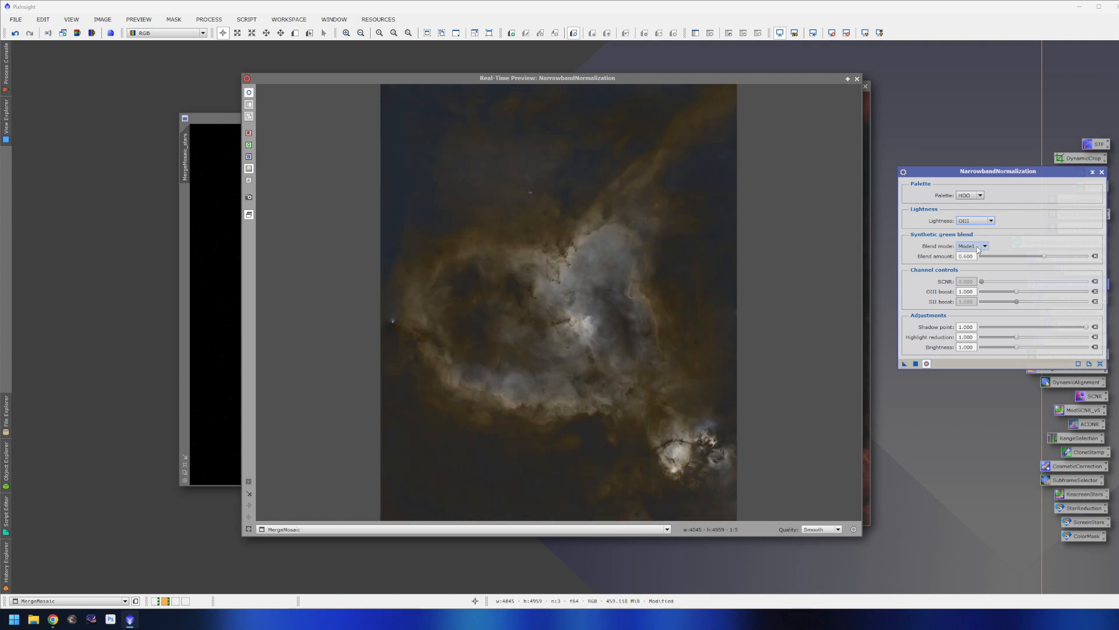
{"action": "left_click", "coordinate": [974, 221]}
{"action": "left_click", "coordinate": [971, 233]}
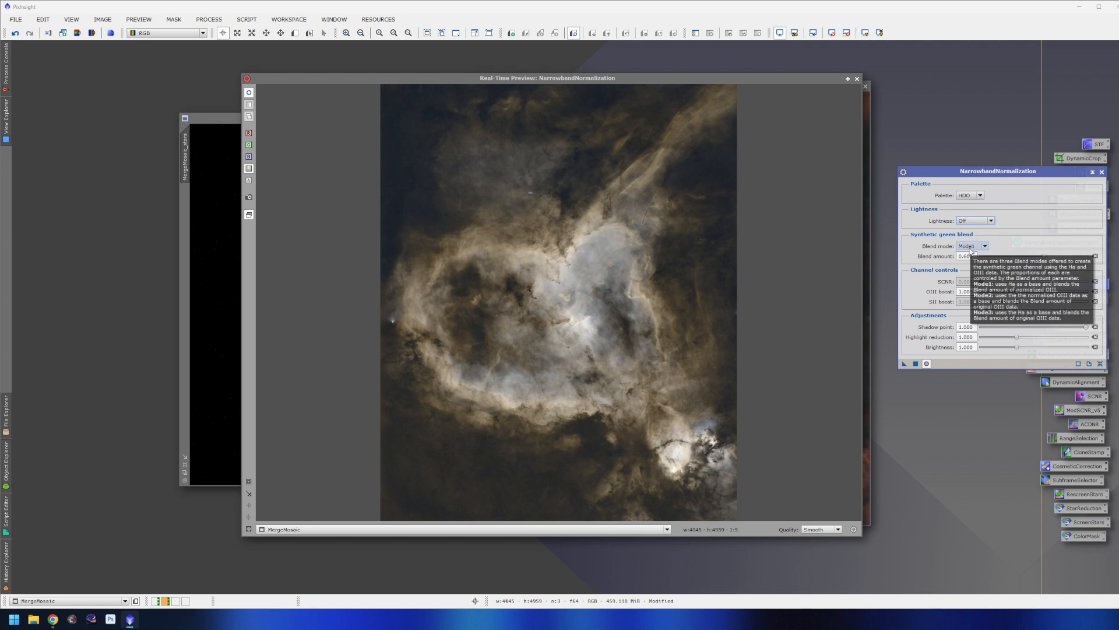
Step: Compare the Mode2 and Mode3 synthetic green blend modes in the preview and return the blend mode to Mode1
{"action": "left_click", "coordinate": [973, 248]}
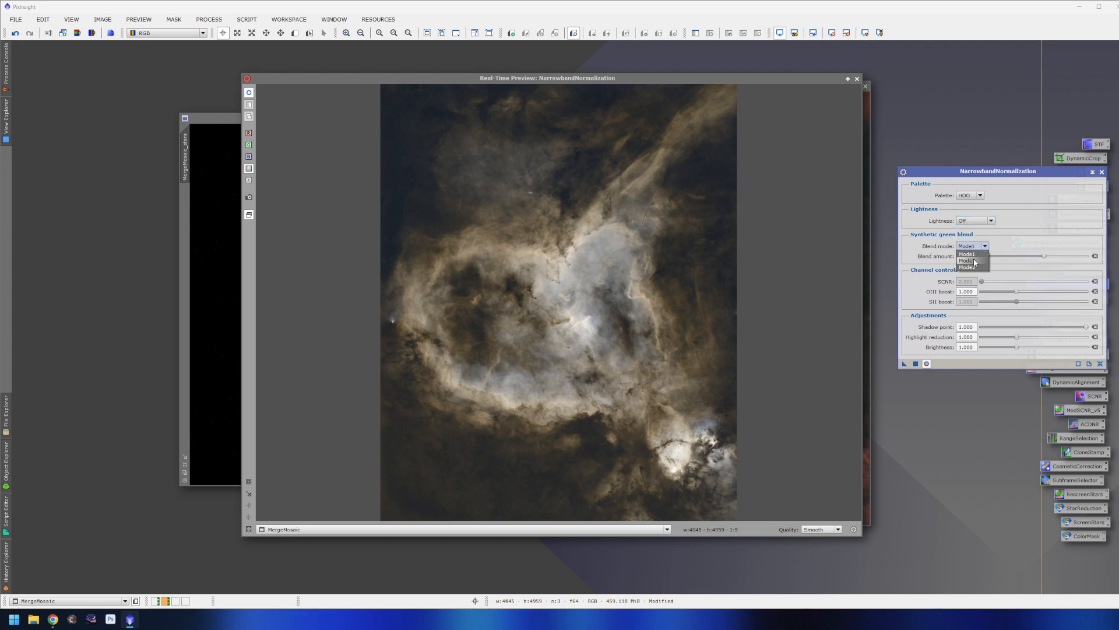
{"action": "left_click", "coordinate": [977, 260]}
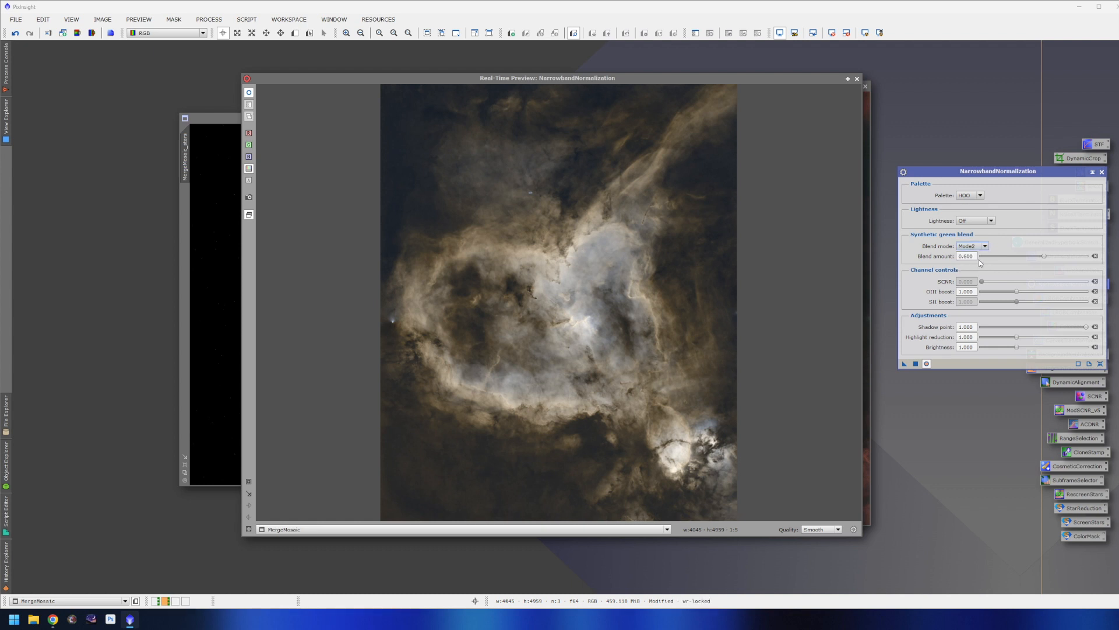
{"action": "left_click", "coordinate": [977, 247]}
{"action": "left_click", "coordinate": [977, 269]}
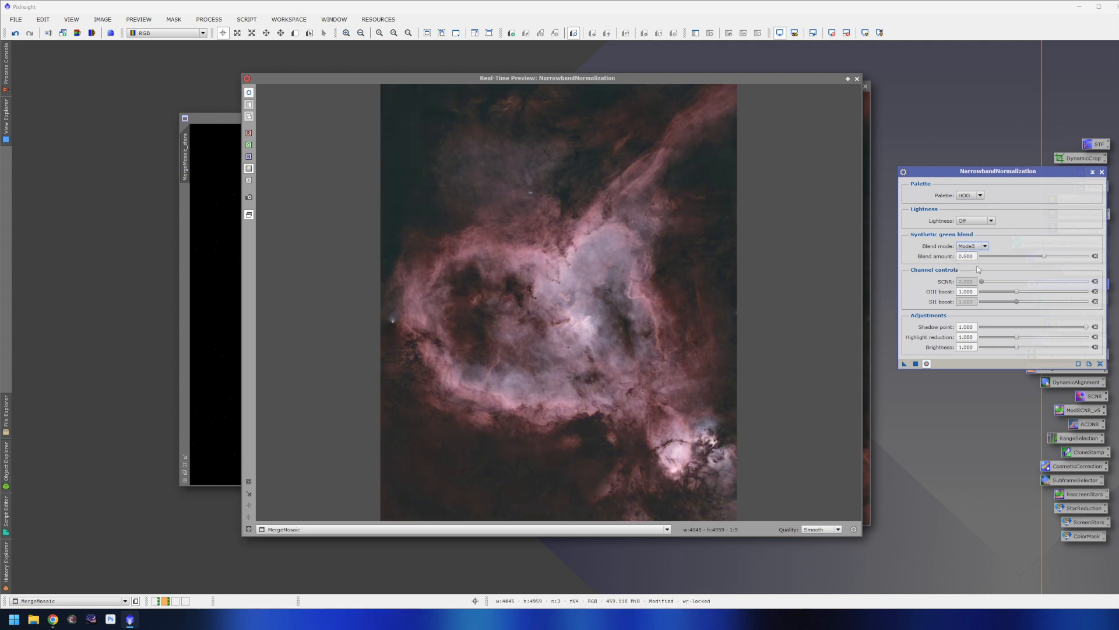
{"action": "left_click", "coordinate": [978, 247]}
{"action": "left_click", "coordinate": [978, 253]}
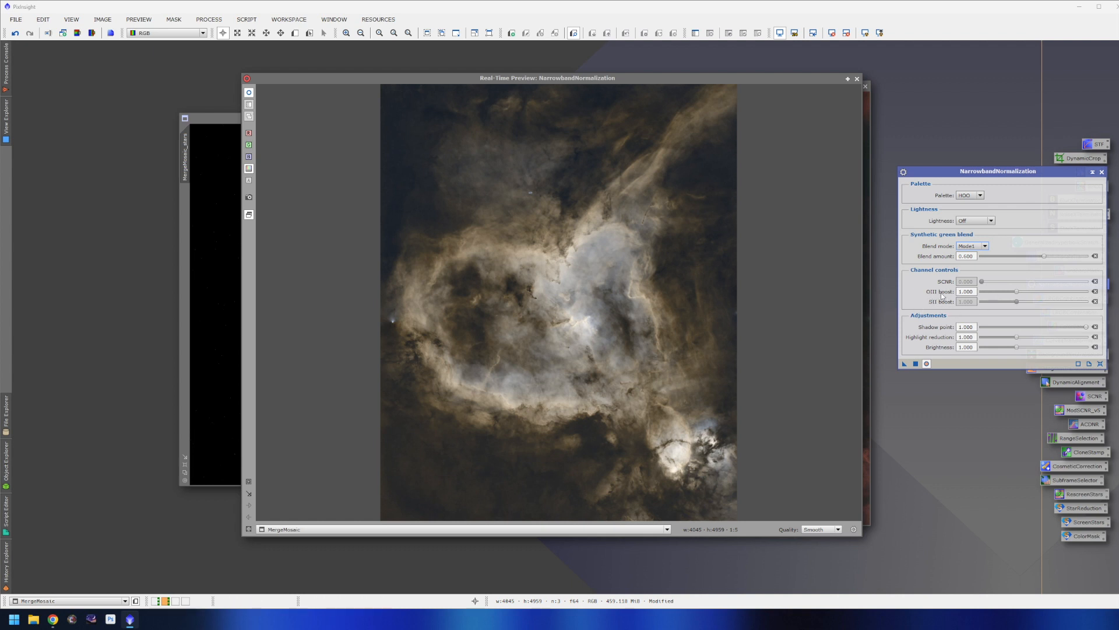
Step: Raise the OIII boost to 1.366, try the Preserve lightness option and set Lightness to Ha
{"action": "left_click_drag", "start_coordinate": [1017, 294], "coordinate": [1048, 295]}
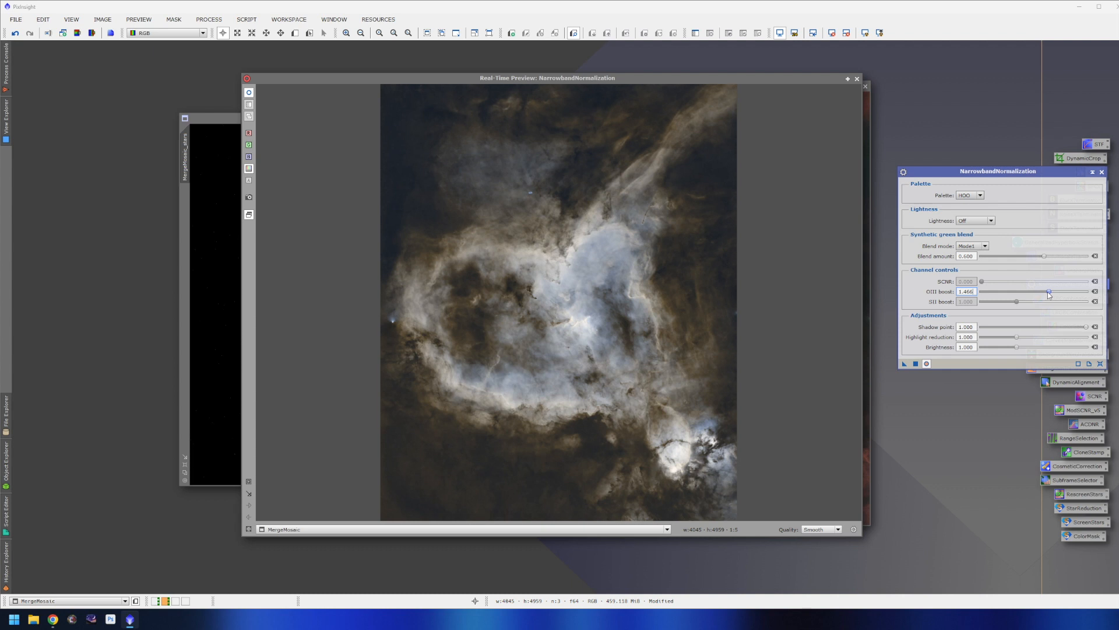
{"action": "left_click_drag", "start_coordinate": [1049, 295], "coordinate": [1042, 294]}
{"action": "left_click", "coordinate": [991, 221]}
{"action": "left_click", "coordinate": [982, 236]}
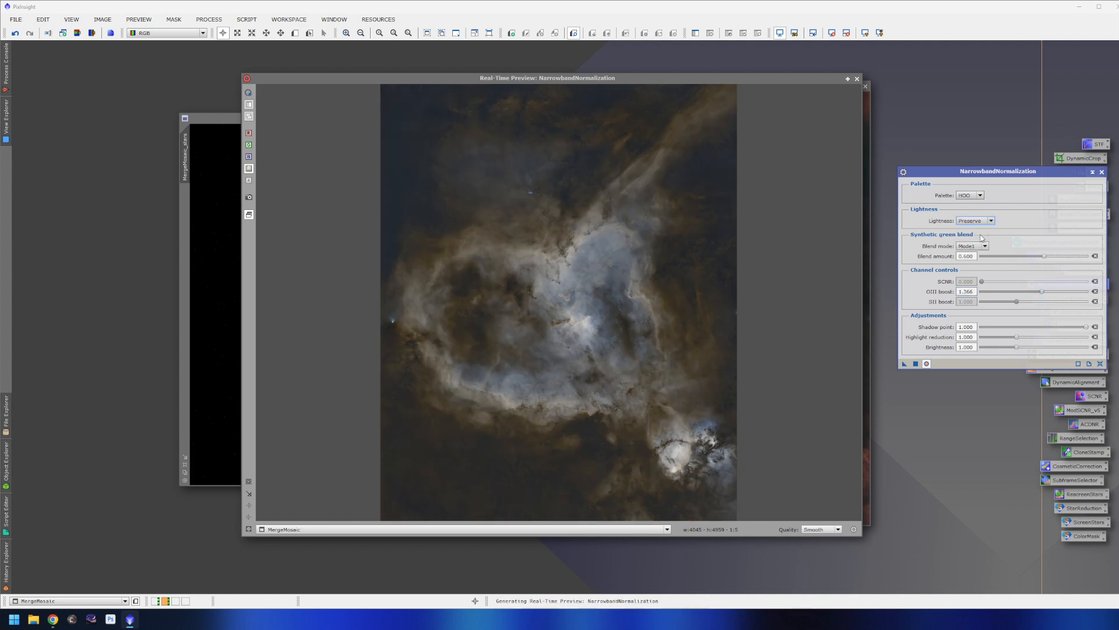
{"action": "left_click", "coordinate": [982, 221]}
{"action": "left_click", "coordinate": [980, 243]}
Step: Alternate Lightness between Off and Ha to compare the previews, ending on Ha
{"action": "left_click", "coordinate": [981, 221]}
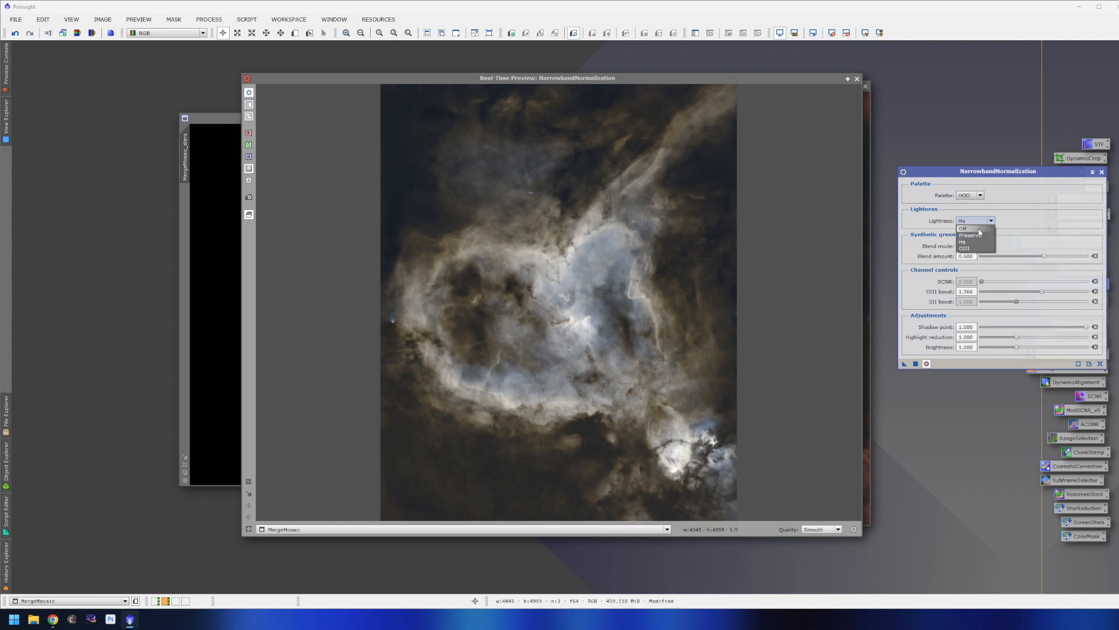
{"action": "left_click", "coordinate": [980, 228]}
{"action": "left_click", "coordinate": [979, 222]}
{"action": "left_click", "coordinate": [980, 242]}
{"action": "left_click", "coordinate": [979, 222]}
{"action": "left_click", "coordinate": [978, 230]}
{"action": "left_click", "coordinate": [979, 221]}
{"action": "left_click", "coordinate": [974, 243]}
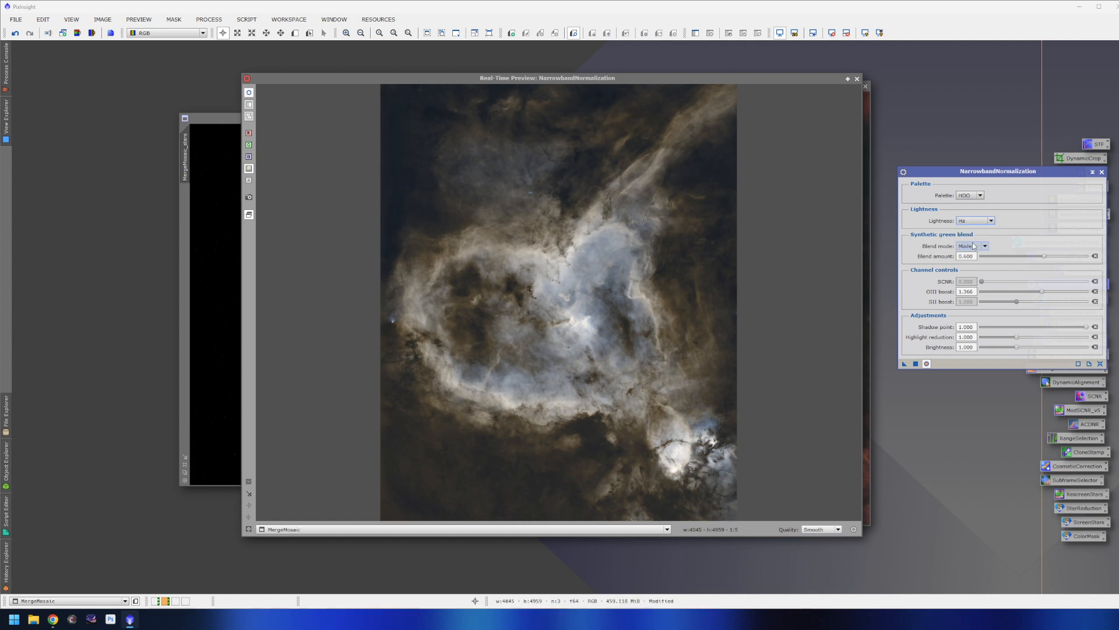
Step: Fine-tune the OIII boost to 1.373 and raise the highlight reduction to about 1.32
{"action": "left_click_drag", "start_coordinate": [1043, 291], "coordinate": [1047, 294]}
{"action": "left_click_drag", "start_coordinate": [1048, 295], "coordinate": [1045, 295]}
{"action": "left_click_drag", "start_coordinate": [1016, 338], "coordinate": [1041, 340]}
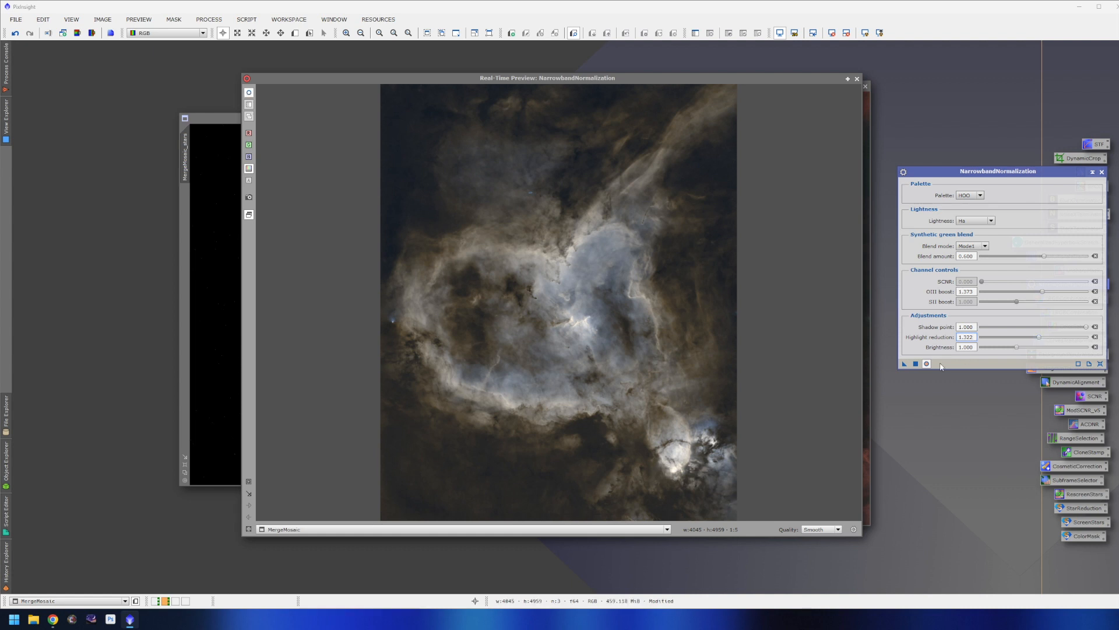
Step: Switch the NarrowbandNormalization real-time preview off and on repeatedly to compare the original colours with the normalized result
{"action": "left_click", "coordinate": [927, 363]}
{"action": "left_click", "coordinate": [928, 365]}
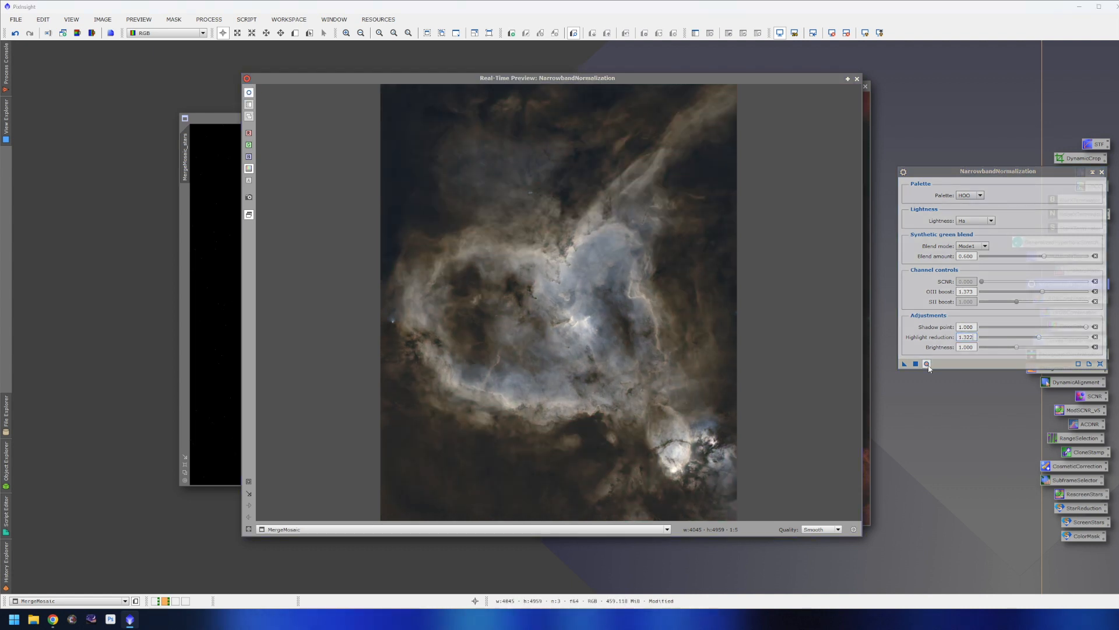
{"action": "left_click", "coordinate": [927, 365]}
{"action": "left_click", "coordinate": [928, 365]}
{"action": "left_click", "coordinate": [927, 365]}
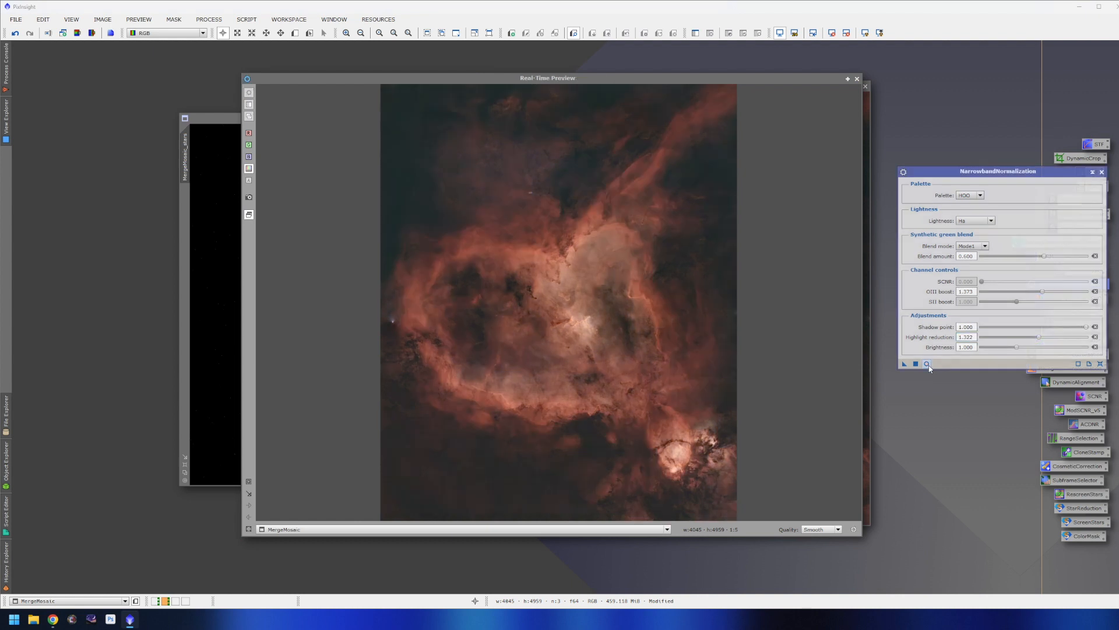
{"action": "left_click", "coordinate": [927, 365]}
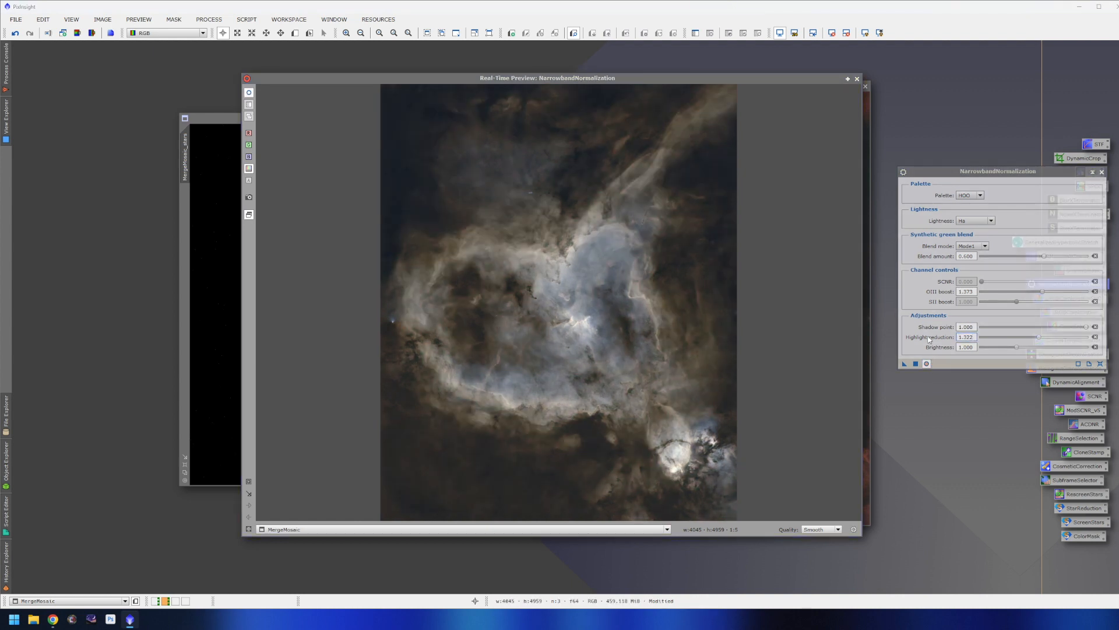
Step: Apply NarrowbandNormalization to MergeMosaic and close the process together with its real-time preview
{"action": "left_click", "coordinate": [916, 363]}
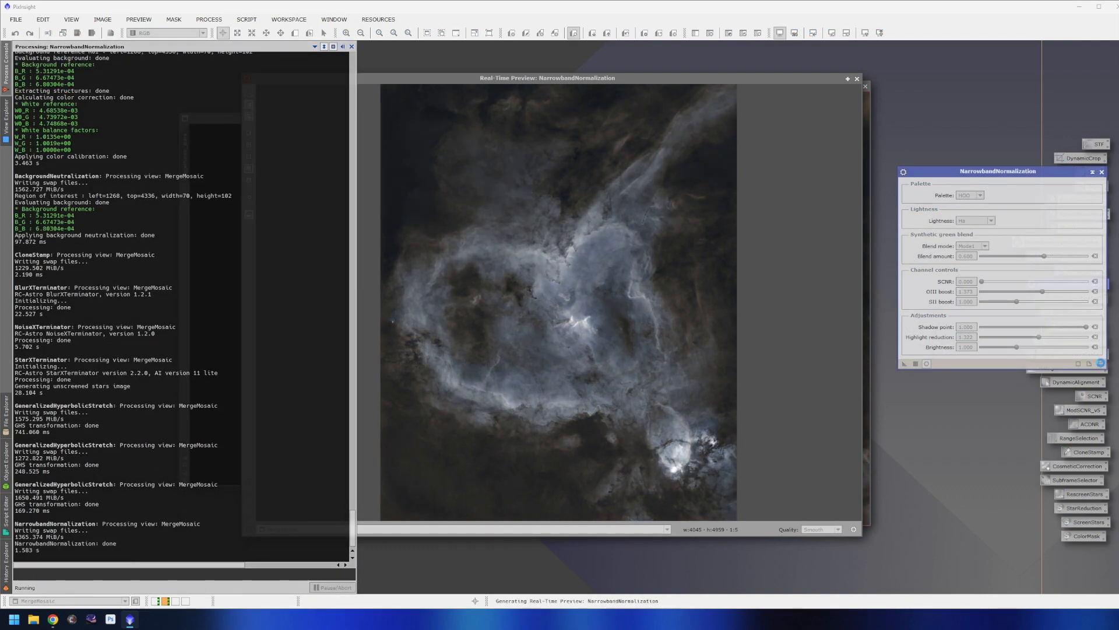
{"action": "left_click", "coordinate": [1102, 173]}
{"action": "left_click", "coordinate": [857, 78]}
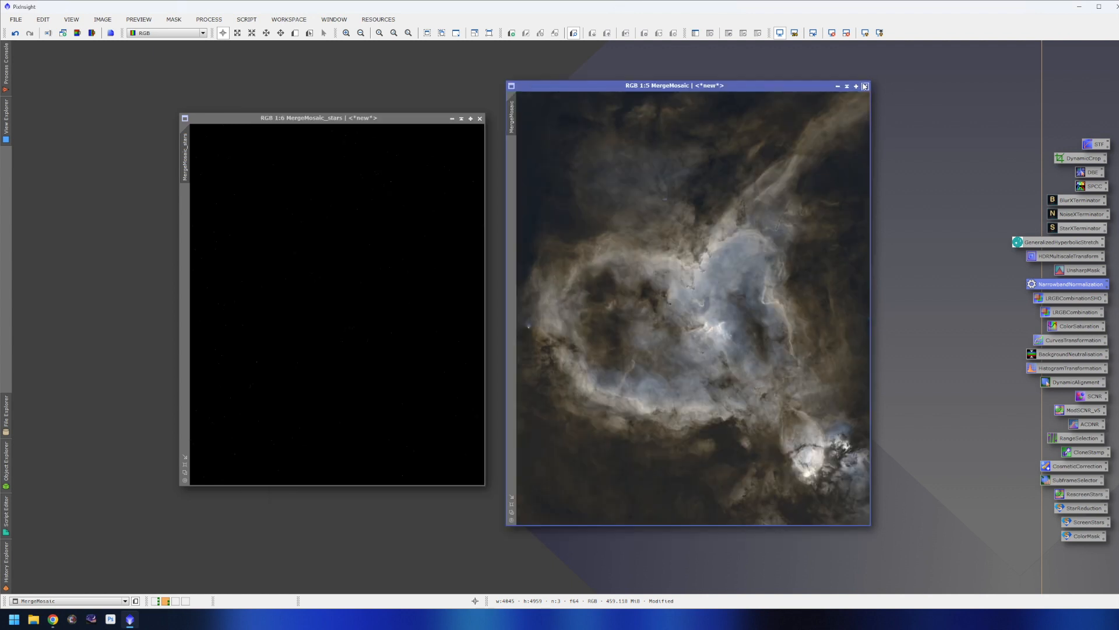
Step: Minimize the MergeMosaic_stars image, park its icon in the workspace's upper corner and reposition the MergeMosaic window
{"action": "left_click", "coordinate": [452, 118]}
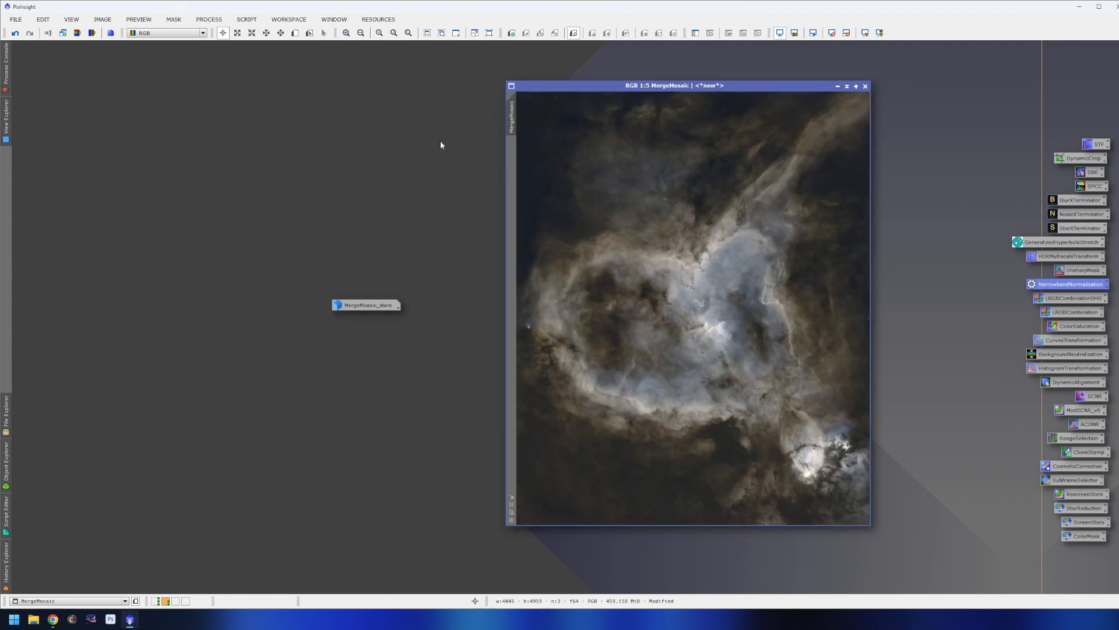
{"action": "left_click_drag", "start_coordinate": [364, 298], "coordinate": [80, 49]}
{"action": "left_click_drag", "start_coordinate": [711, 88], "coordinate": [683, 85]}
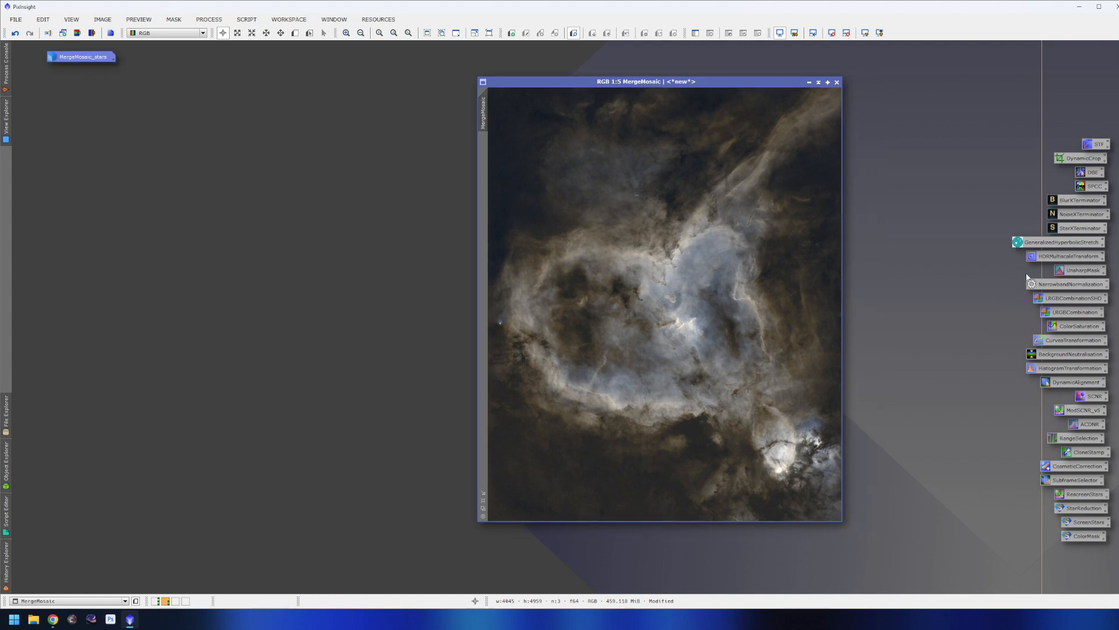
Step: Open CurvesTransformation beside the image with a real-time preview of MergeMosaic and select the saturation curve
{"action": "double_click", "coordinate": [1065, 342]}
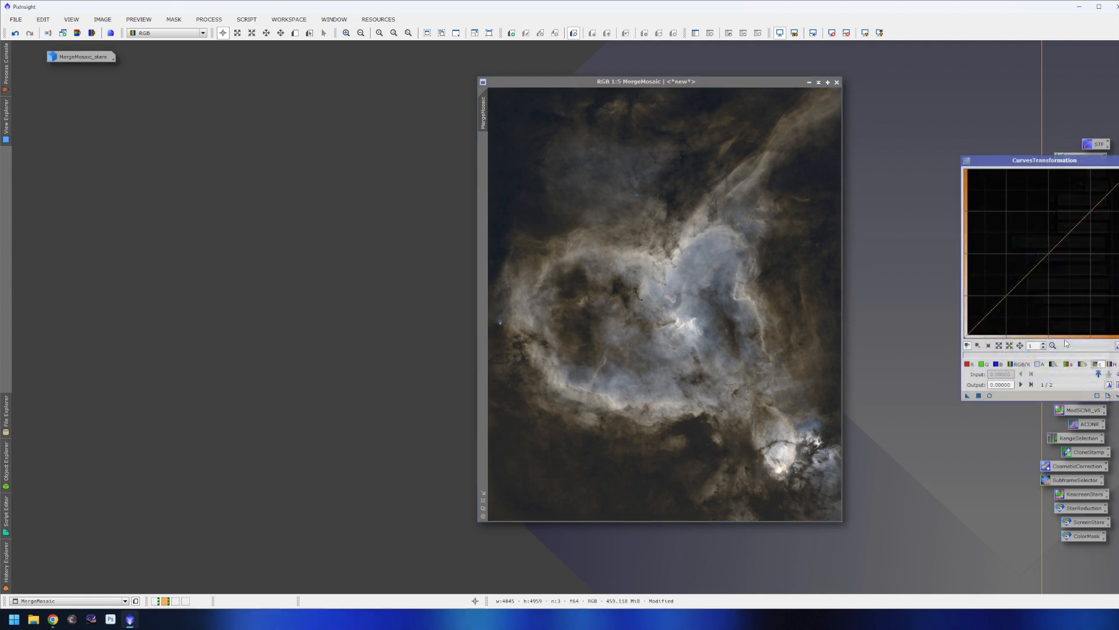
{"action": "left_click_drag", "start_coordinate": [1037, 155], "coordinate": [938, 141]}
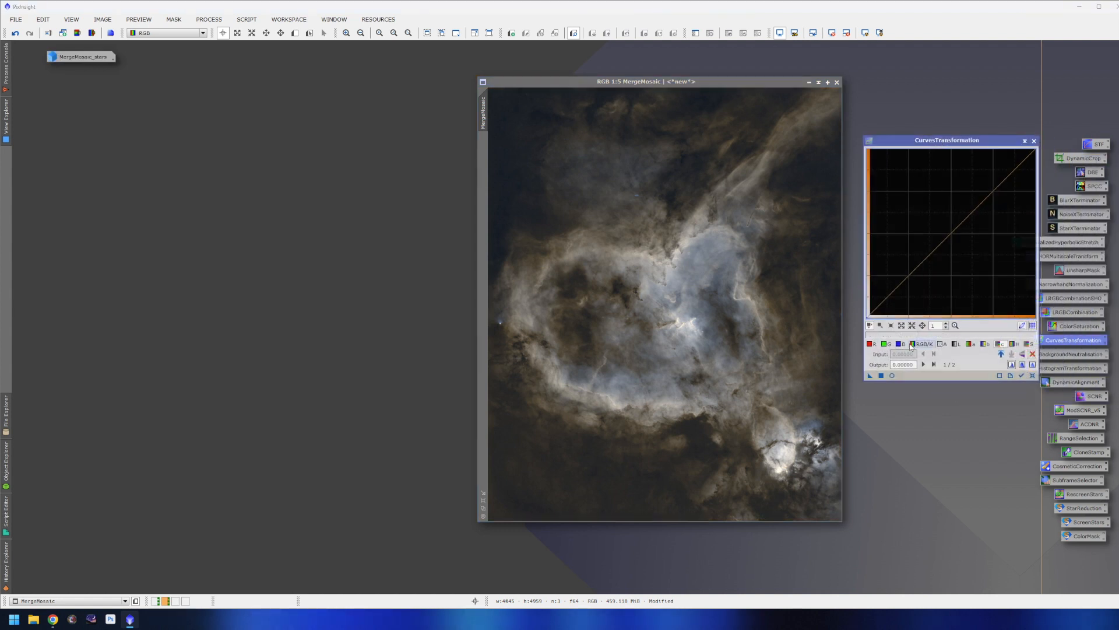
{"action": "left_click", "coordinate": [892, 375]}
{"action": "left_click", "coordinate": [1030, 343]}
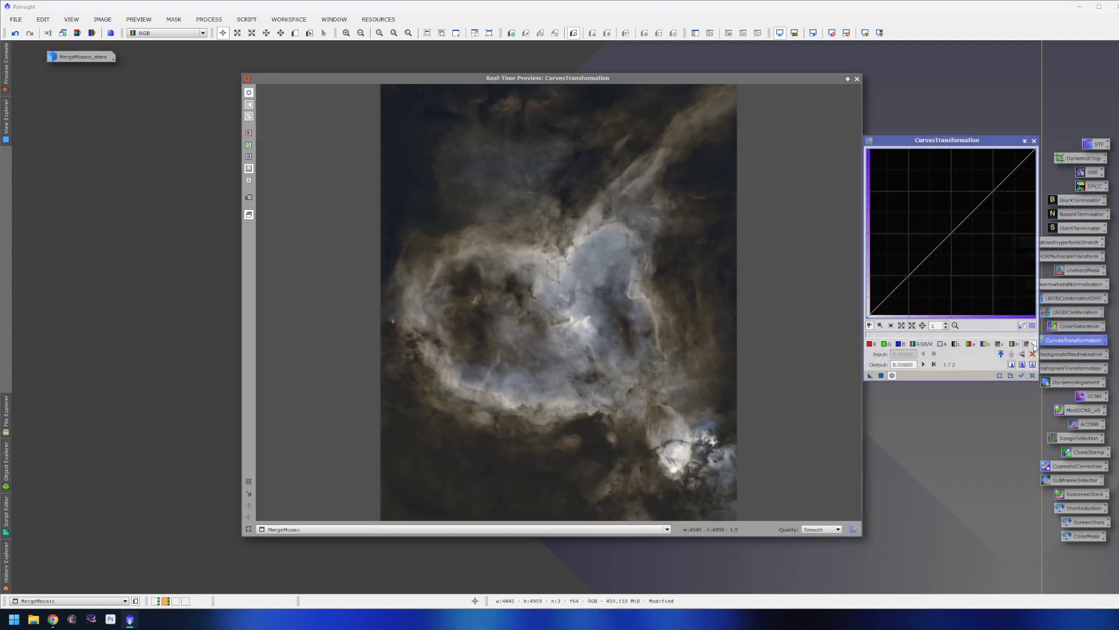
Step: Raise the saturation curve at about input 0.43 to output 0.58, apply it to MergeMosaic and reset the curve
{"action": "left_click_drag", "start_coordinate": [942, 242], "coordinate": [940, 218]}
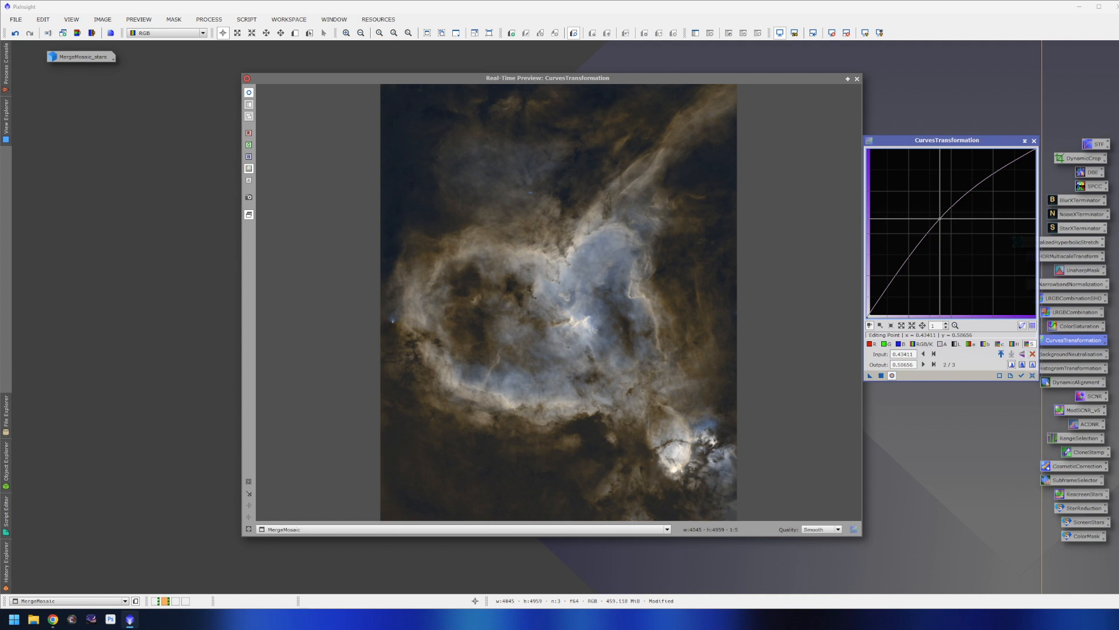
{"action": "left_click_drag", "start_coordinate": [940, 218], "coordinate": [939, 218]}
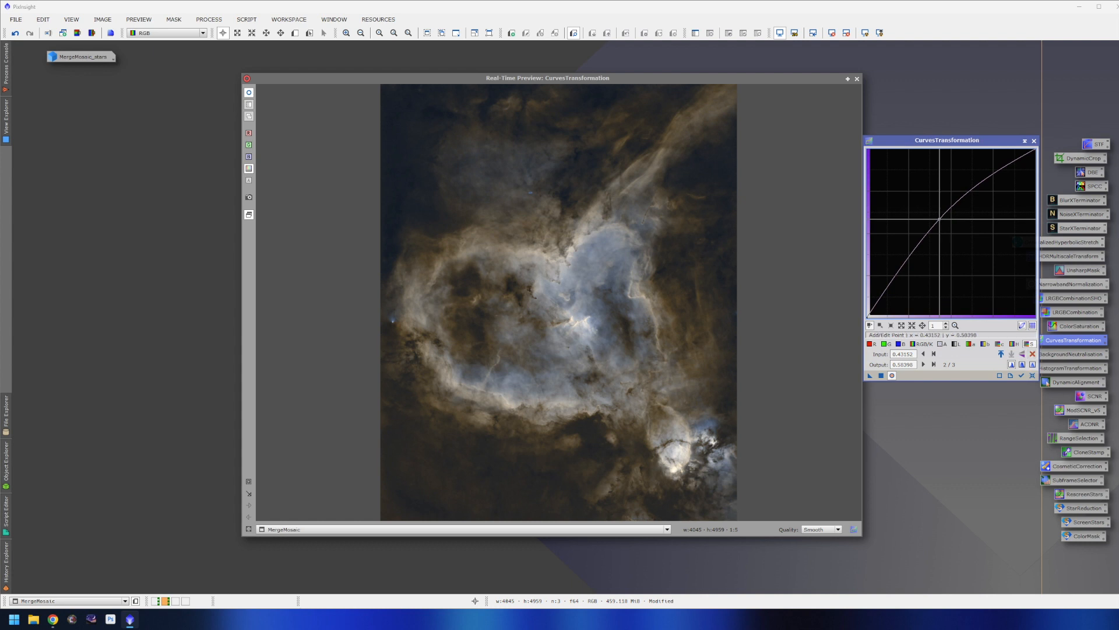
{"action": "left_click", "coordinate": [881, 375]}
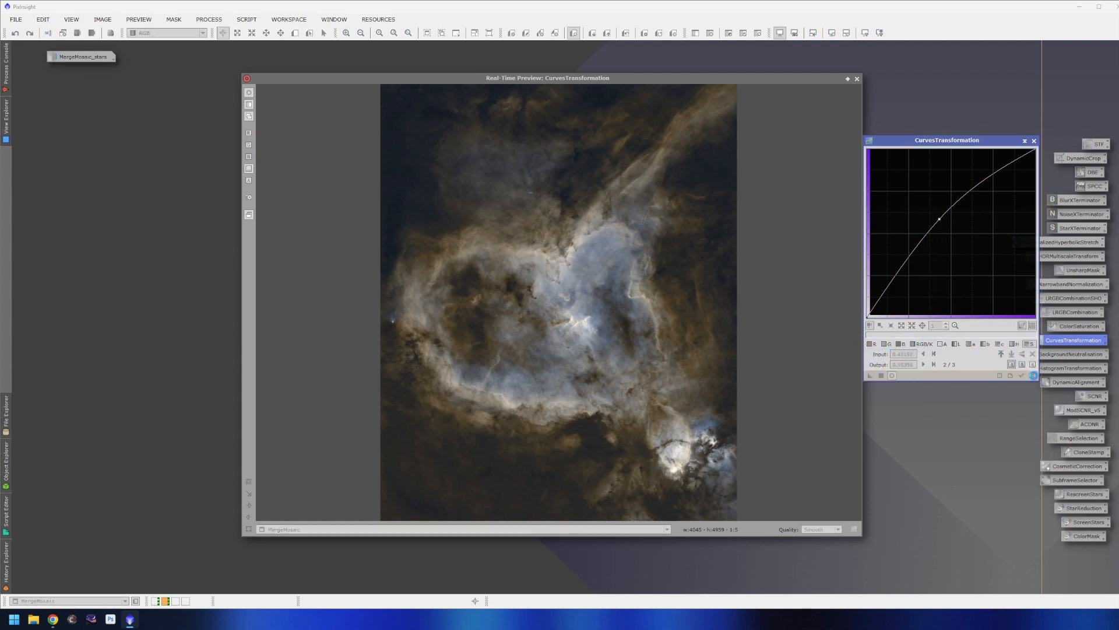
{"action": "left_click", "coordinate": [1033, 376]}
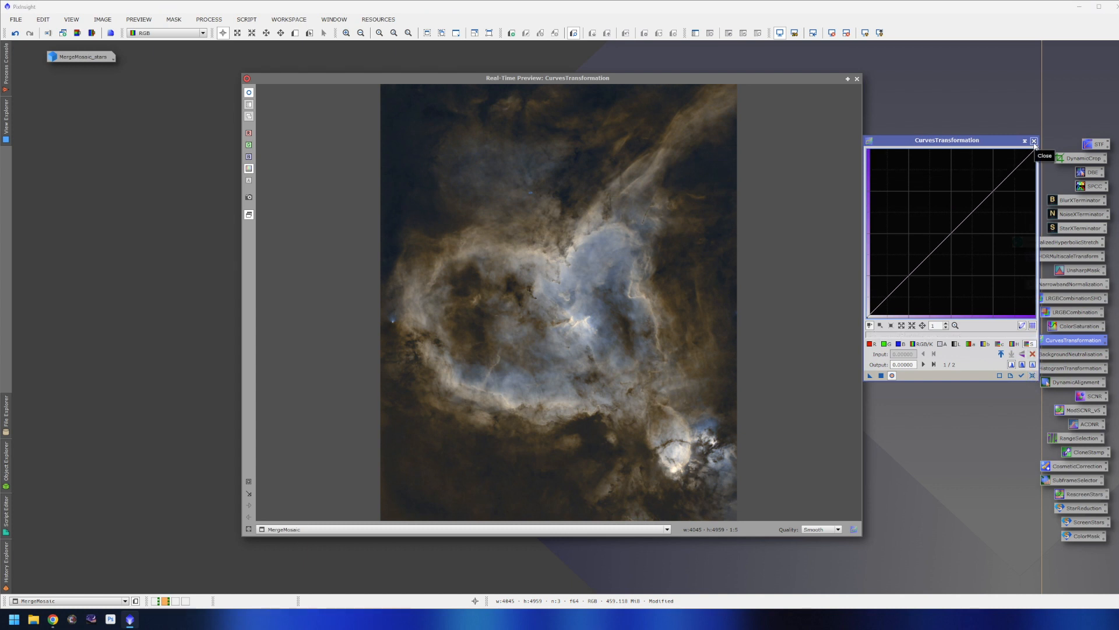
Step: Apply a gentler saturation boost with a curve point near input 0.49, output 0.55, then reset and close CurvesTransformation and its preview
{"action": "left_click_drag", "start_coordinate": [958, 232], "coordinate": [952, 221]}
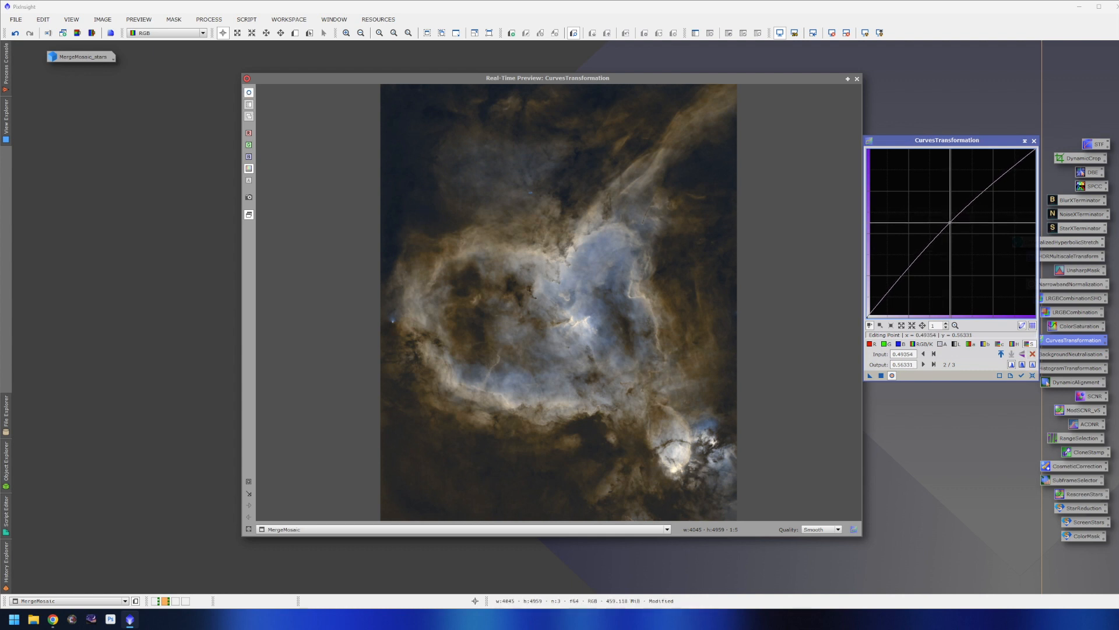
{"action": "left_click_drag", "start_coordinate": [951, 222], "coordinate": [952, 222]}
{"action": "left_click", "coordinate": [882, 375]}
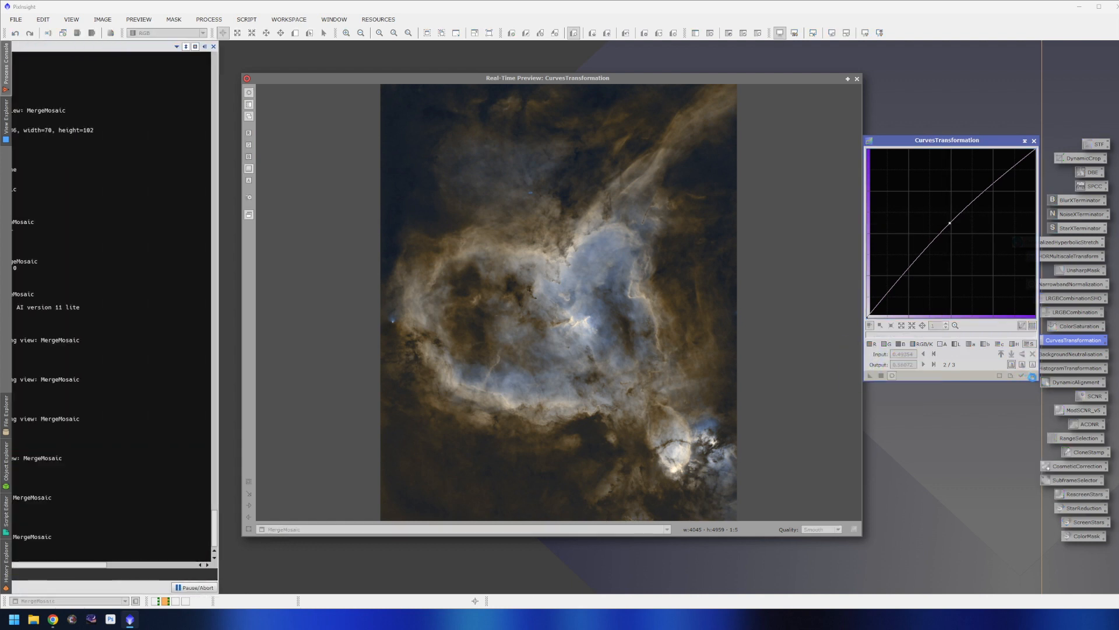
{"action": "left_click", "coordinate": [1032, 376]}
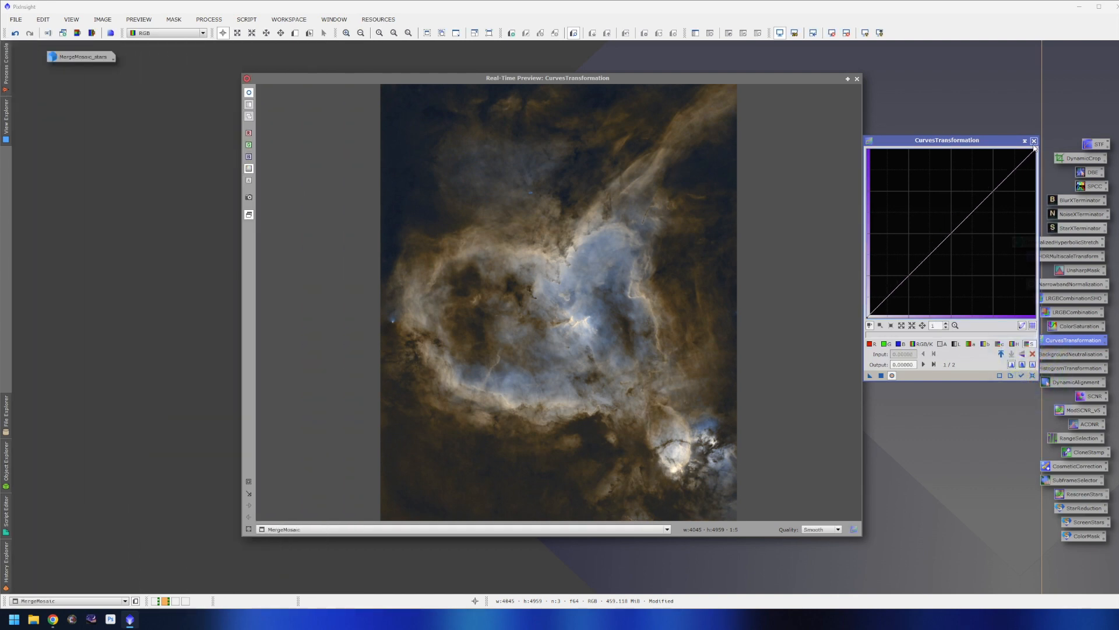
{"action": "left_click", "coordinate": [1034, 141]}
{"action": "left_click", "coordinate": [857, 79]}
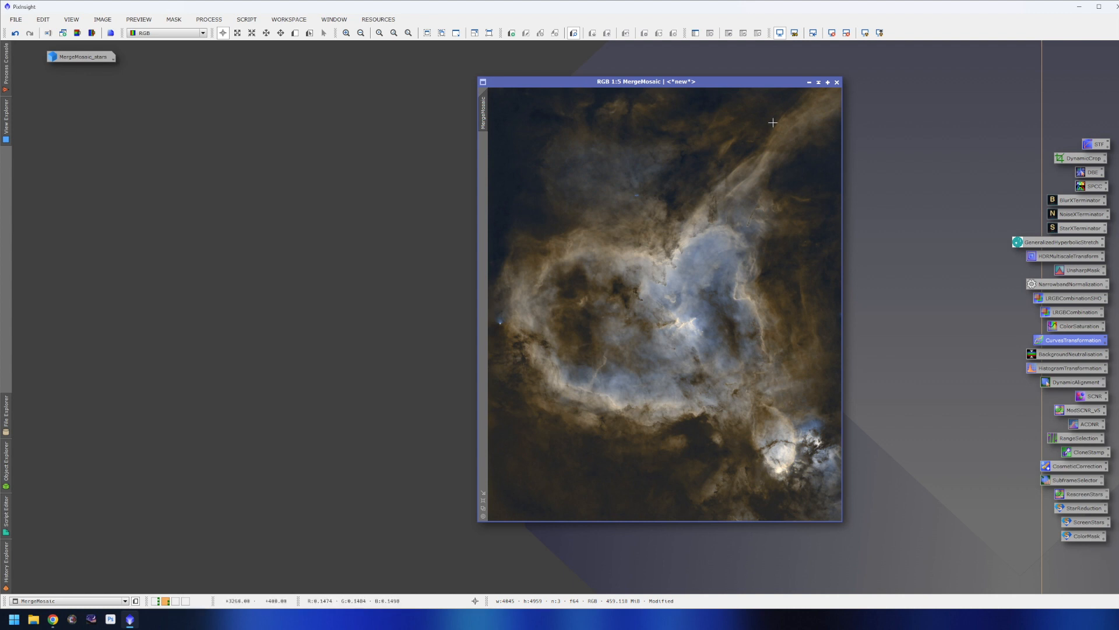
Step: Create the copies MergeMosaic_clone and MergeMosaic_clone_clone and spread the three image windows side by side
{"action": "left_click_drag", "start_coordinate": [725, 85], "coordinate": [651, 67]}
{"action": "left_click_drag", "start_coordinate": [408, 94], "coordinate": [522, 145]}
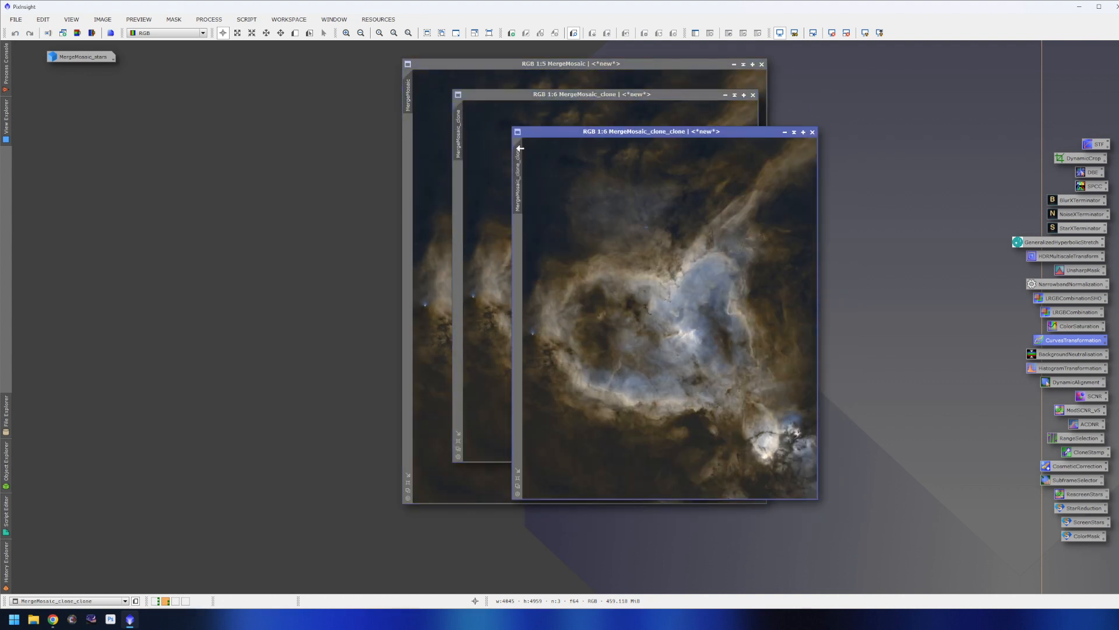
{"action": "left_click_drag", "start_coordinate": [379, 75], "coordinate": [122, 97]}
{"action": "left_click_drag", "start_coordinate": [592, 133], "coordinate": [792, 127]}
{"action": "left_click_drag", "start_coordinate": [670, 94], "coordinate": [624, 121]}
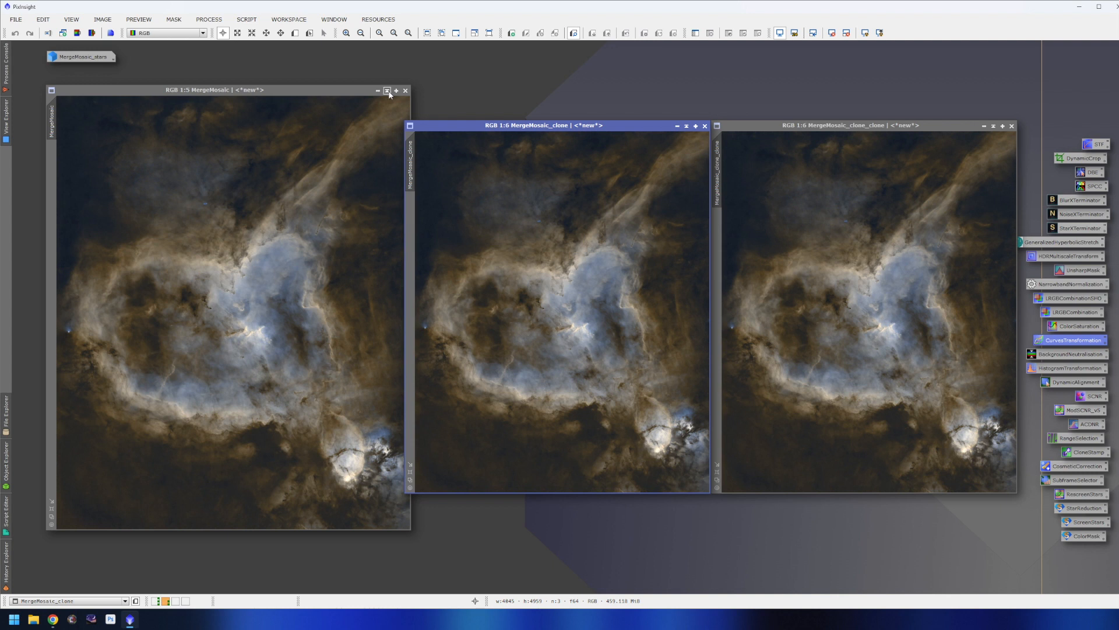
Step: Minimize the original MergeMosaic, park its icon below the stars icon and line up the two clone windows
{"action": "left_click", "coordinate": [378, 90]}
{"action": "left_click_drag", "start_coordinate": [257, 313], "coordinate": [75, 93]}
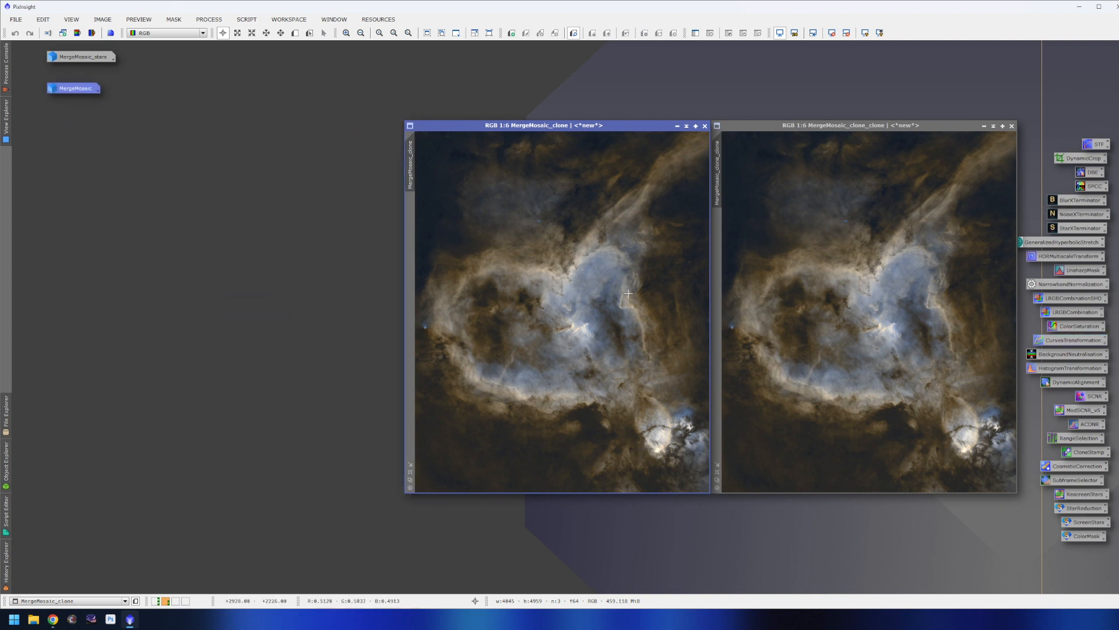
{"action": "left_click_drag", "start_coordinate": [648, 121], "coordinate": [607, 120]}
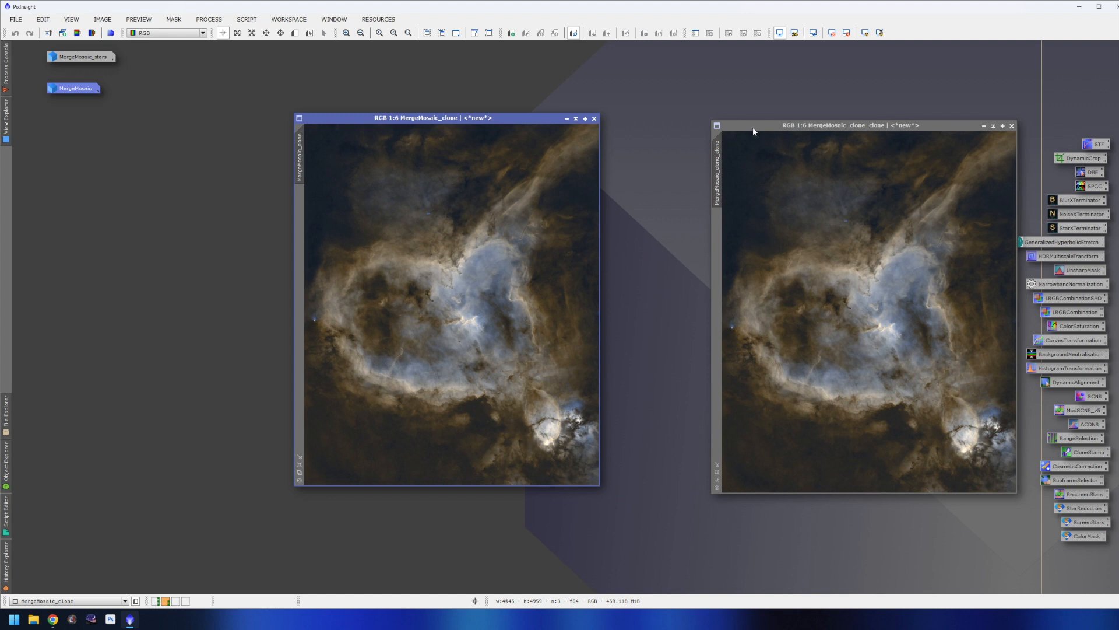
{"action": "left_click_drag", "start_coordinate": [753, 128], "coordinate": [687, 119]}
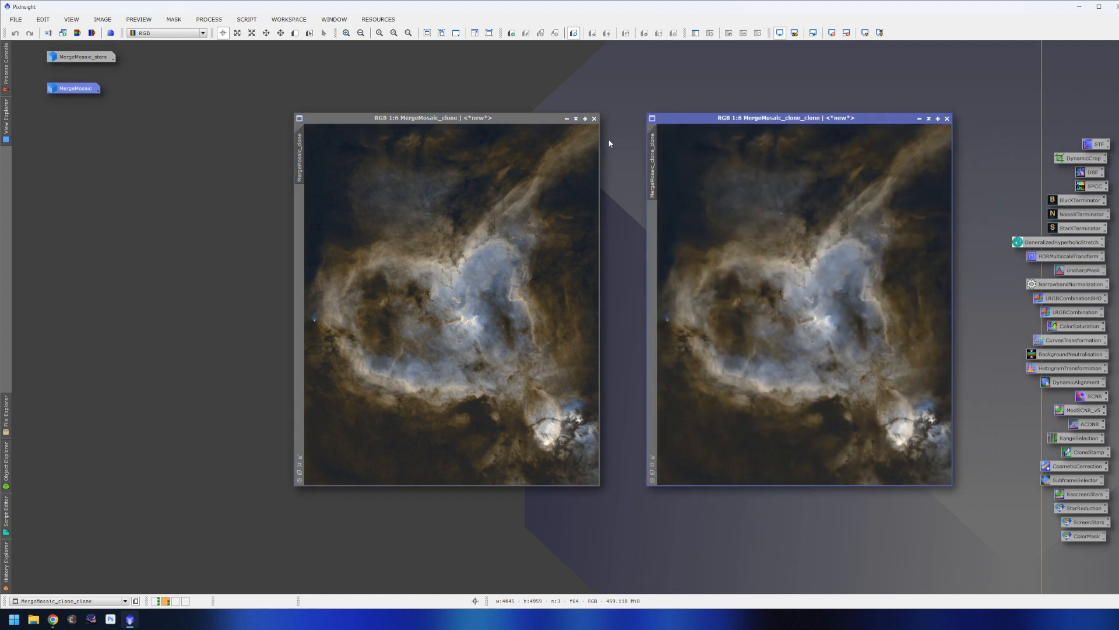
Step: Open the ColorMask script for MergeMosaic_clone
{"action": "left_click", "coordinate": [571, 156]}
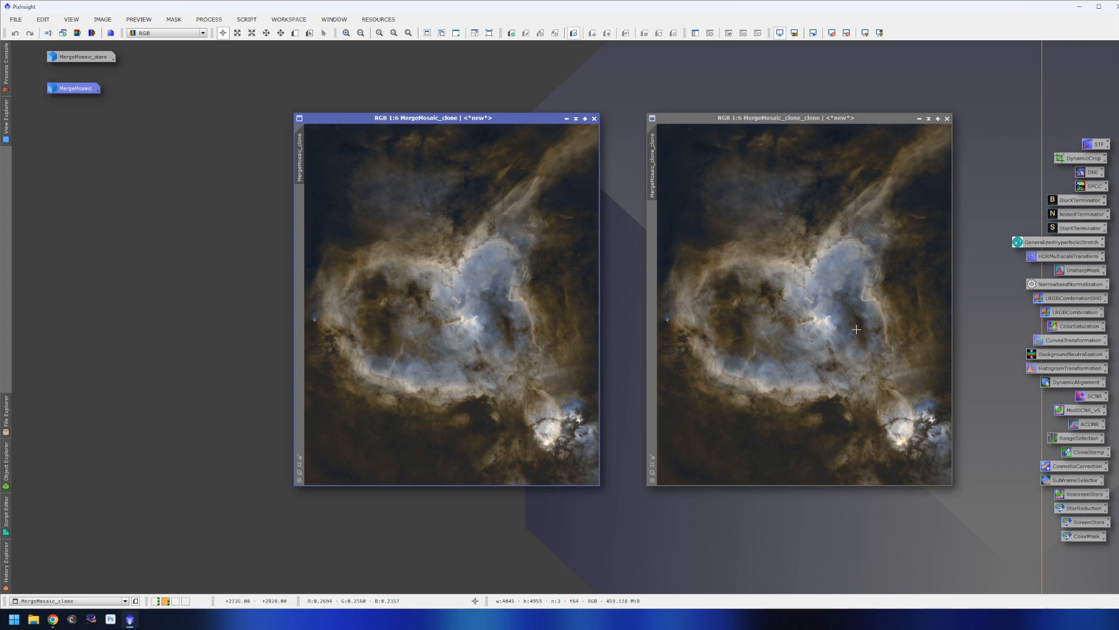
{"action": "right_click", "coordinate": [1071, 536]}
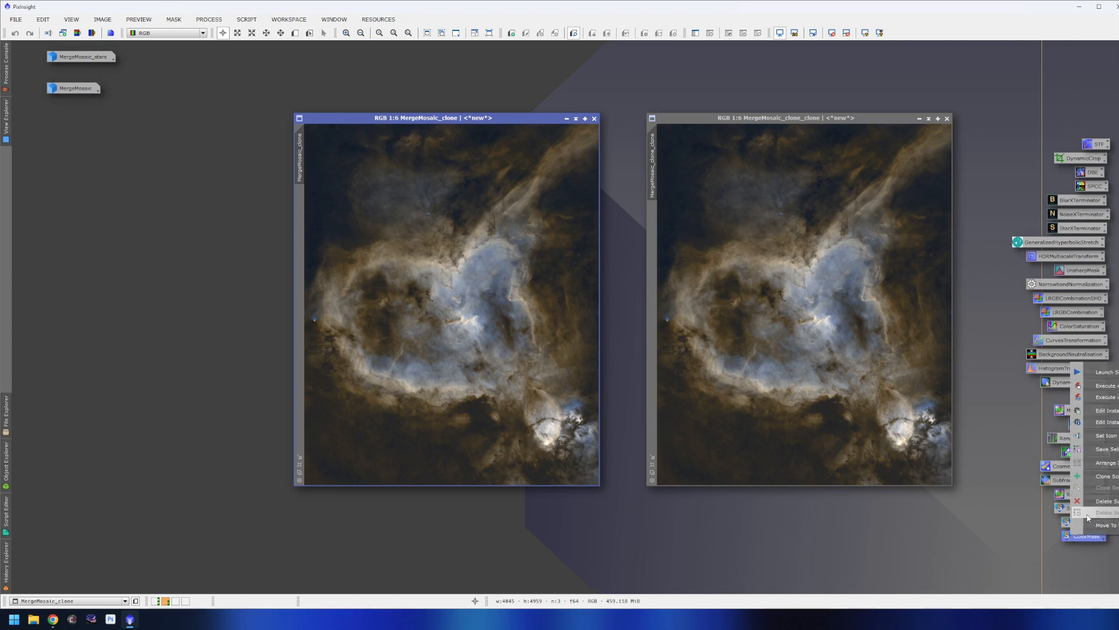
{"action": "left_click", "coordinate": [1107, 397]}
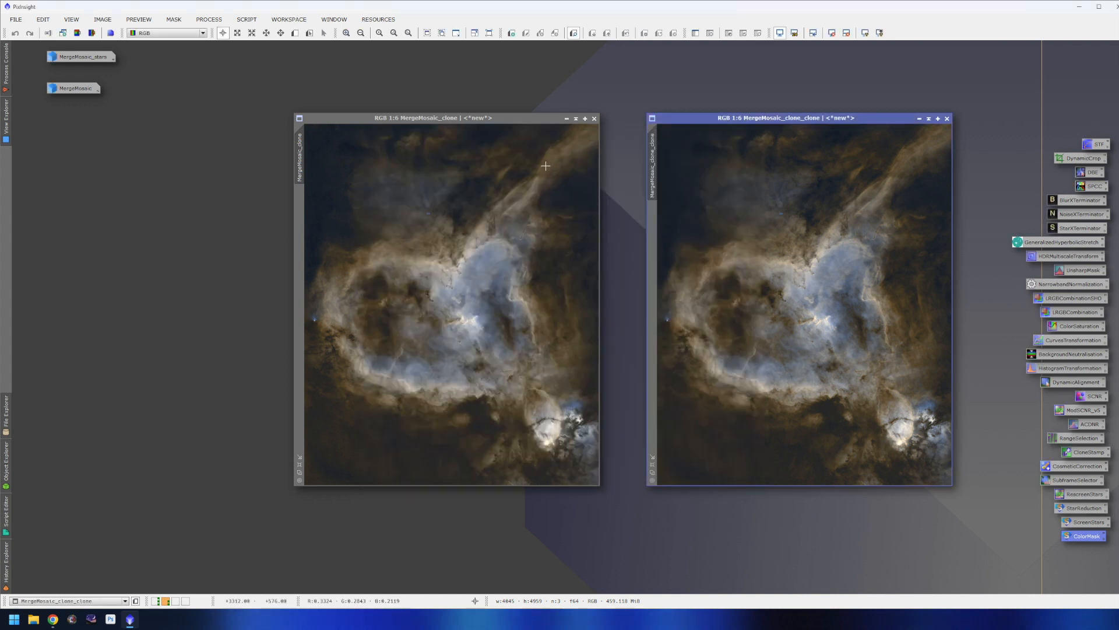
Step: Open CurvesTransformation with a real-time preview of MergeMosaic_clone and raise the saturation curve above the diagonal
{"action": "left_click", "coordinate": [546, 166]}
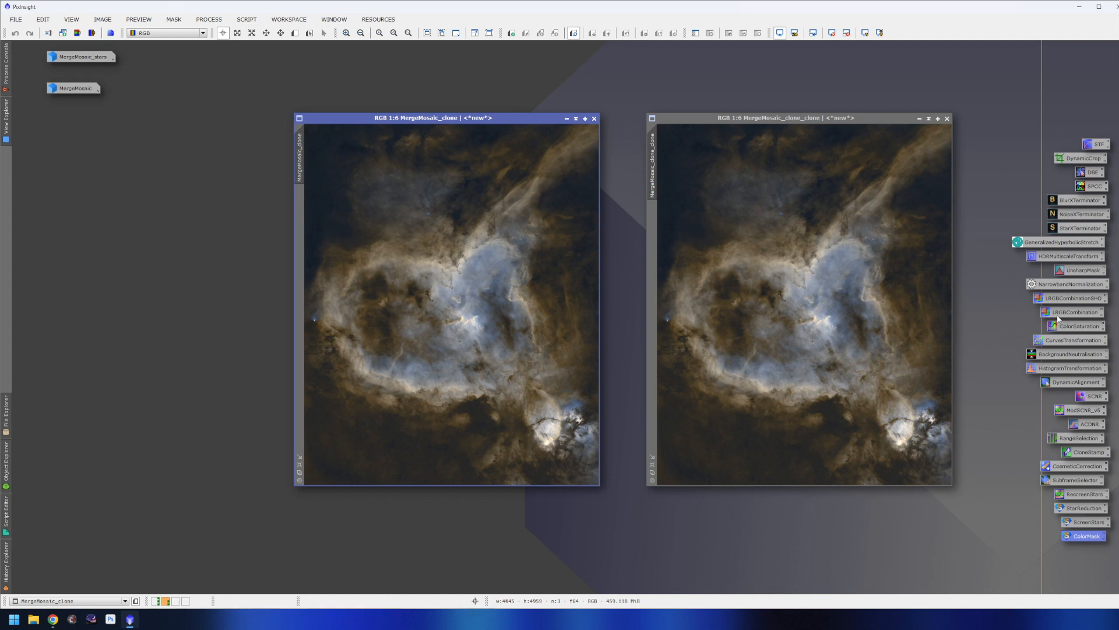
{"action": "double_click", "coordinate": [1085, 327]}
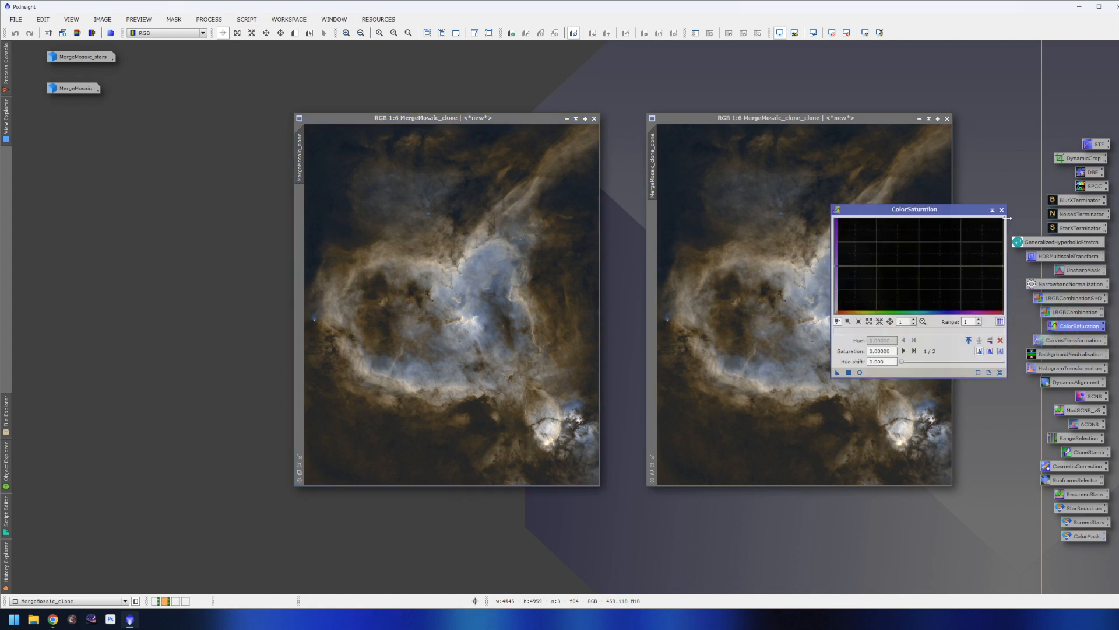
{"action": "left_click", "coordinate": [1001, 210]}
{"action": "double_click", "coordinate": [1074, 340]}
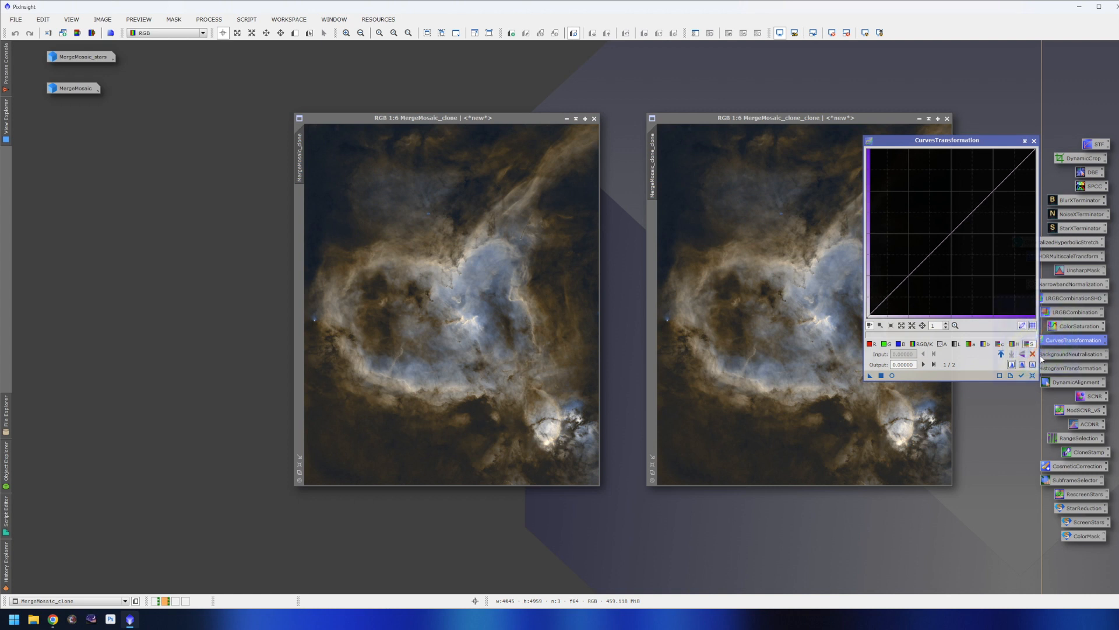
{"action": "left_click", "coordinate": [892, 375]}
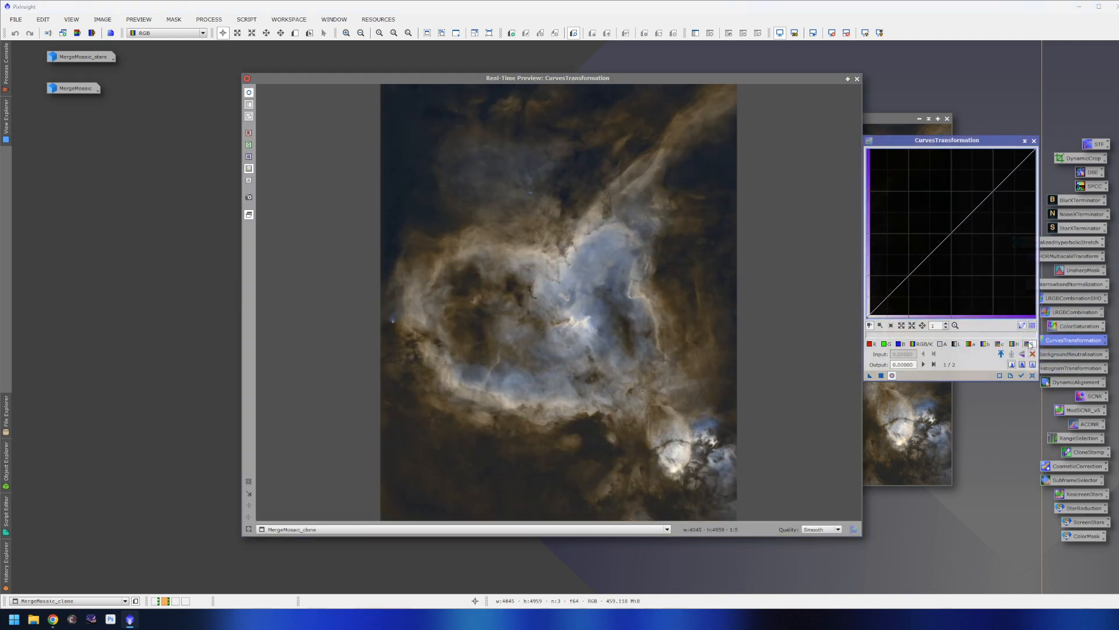
{"action": "left_click_drag", "start_coordinate": [954, 217], "coordinate": [970, 200]}
Step: Shape the red curve through about 0.62/0.71 and 0.17/0.15, apply the curves to MergeMosaic_clone, then reset and close CurvesTransformation and its preview
{"action": "left_click", "coordinate": [870, 344]}
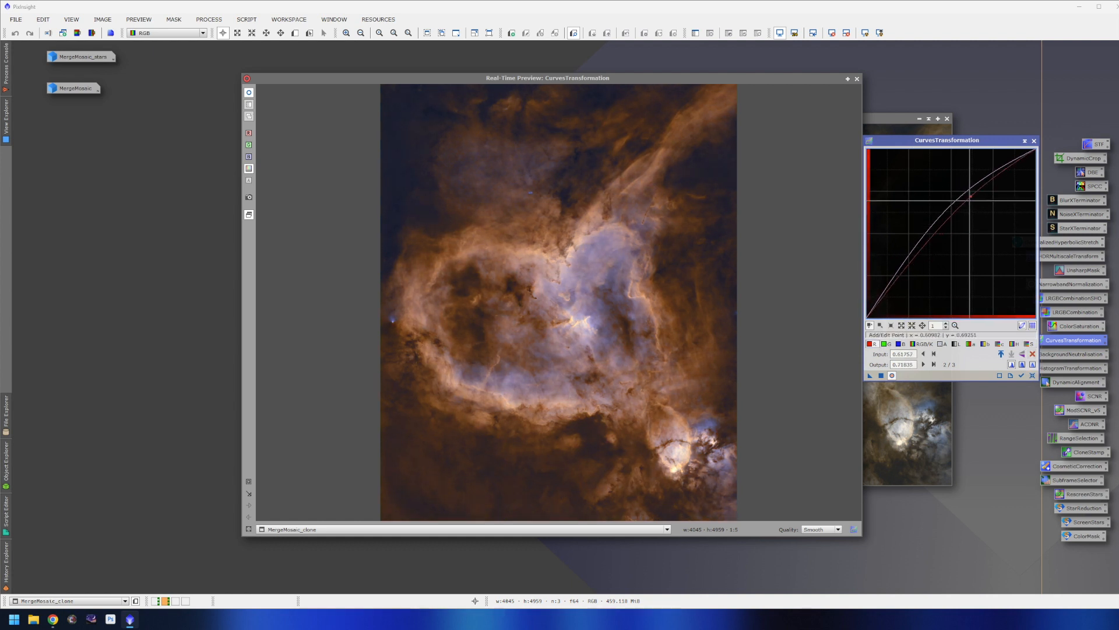
{"action": "left_click", "coordinate": [893, 292]}
{"action": "left_click_drag", "start_coordinate": [894, 291], "coordinate": [896, 293]}
{"action": "left_click", "coordinate": [882, 375]}
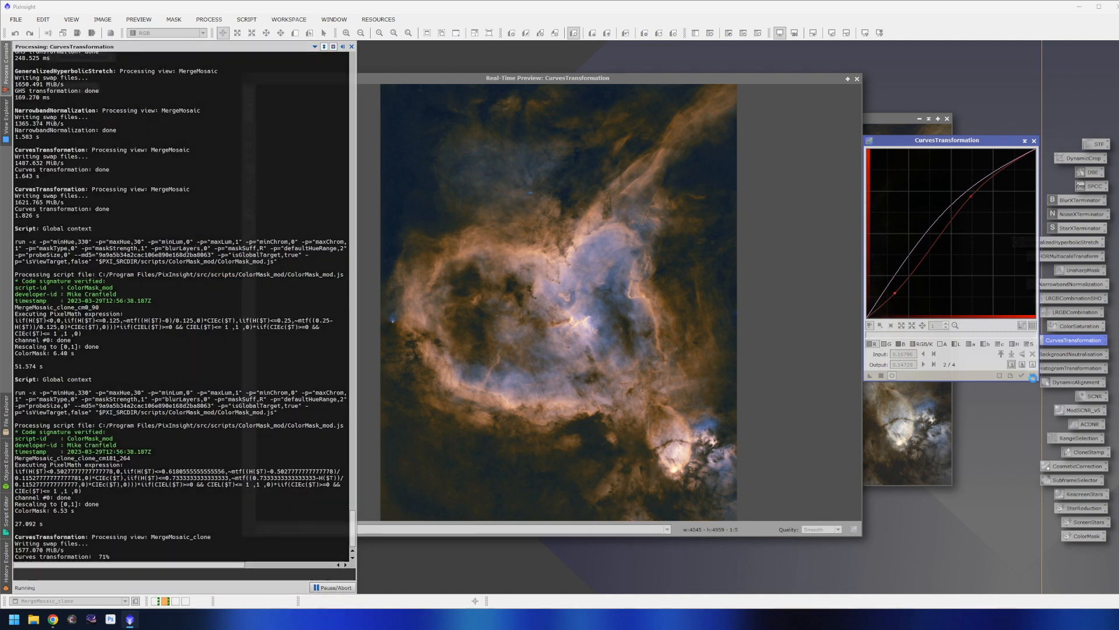
{"action": "left_click", "coordinate": [1033, 376]}
{"action": "left_click", "coordinate": [1034, 140]}
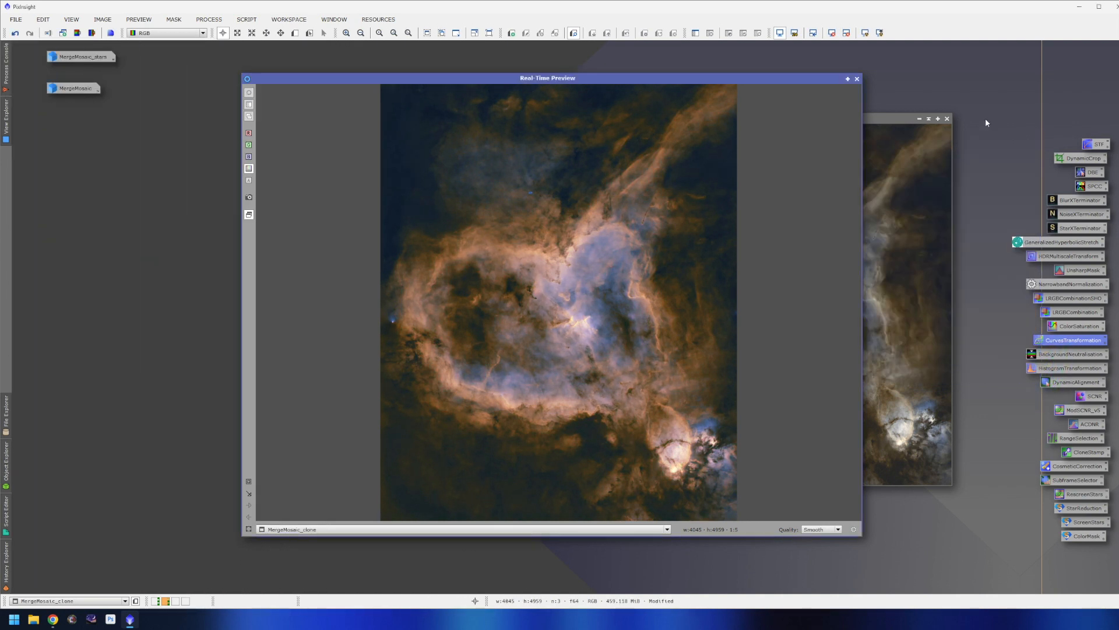
{"action": "left_click", "coordinate": [857, 78]}
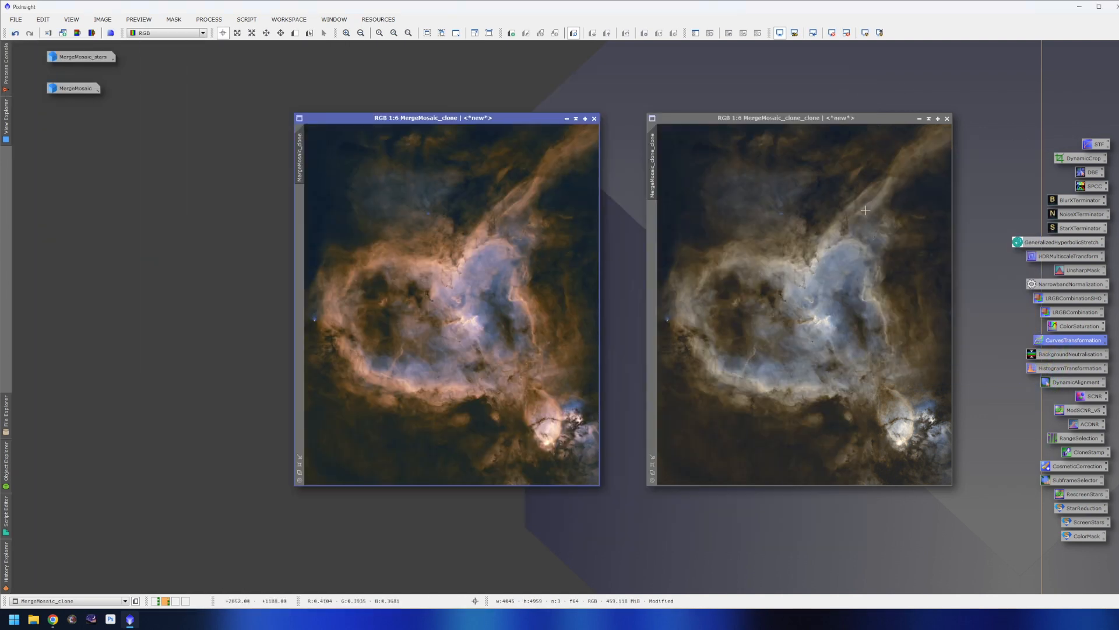
Step: Preview MergeMosaic_clone_clone in CurvesTransformation and bend the blue curve up near 0.50/0.63 and down near 0.22/0.20
{"action": "double_click", "coordinate": [1061, 341]}
{"action": "left_click", "coordinate": [892, 375]}
{"action": "left_click", "coordinate": [901, 344]}
{"action": "left_click_drag", "start_coordinate": [951, 233], "coordinate": [952, 211]}
{"action": "left_click_drag", "start_coordinate": [903, 270], "coordinate": [905, 283]}
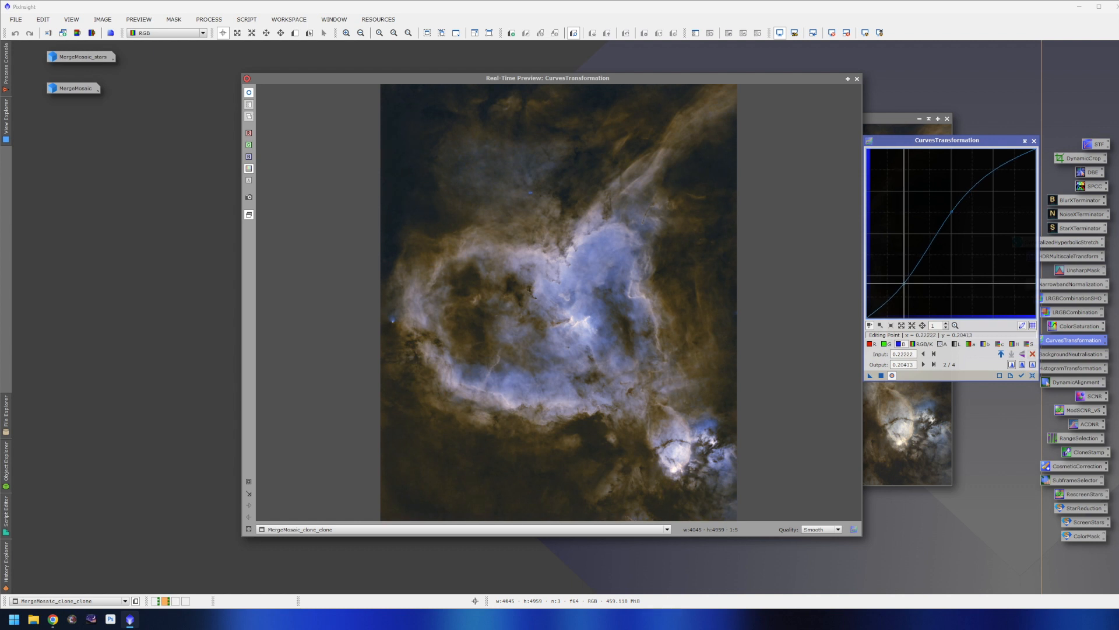
Step: Raise the saturation curve at about 0.57/0.66, apply the curves to MergeMosaic_clone_clone, then reset and close CurvesTransformation and its preview
{"action": "left_click", "coordinate": [1027, 344]}
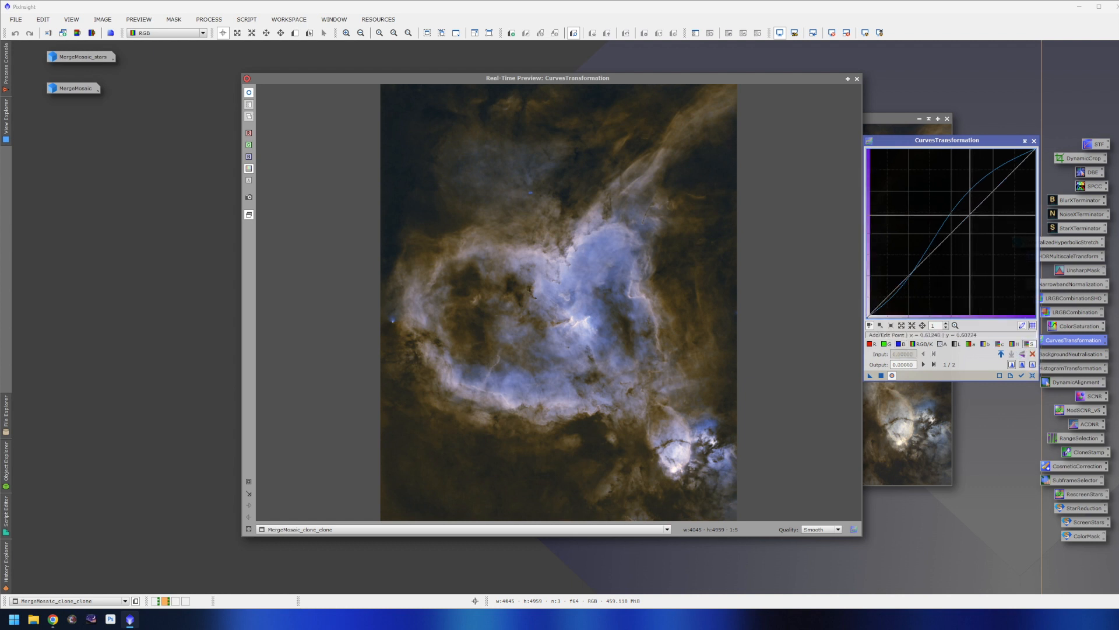
{"action": "left_click", "coordinate": [965, 205]}
{"action": "left_click_drag", "start_coordinate": [965, 205], "coordinate": [964, 204]}
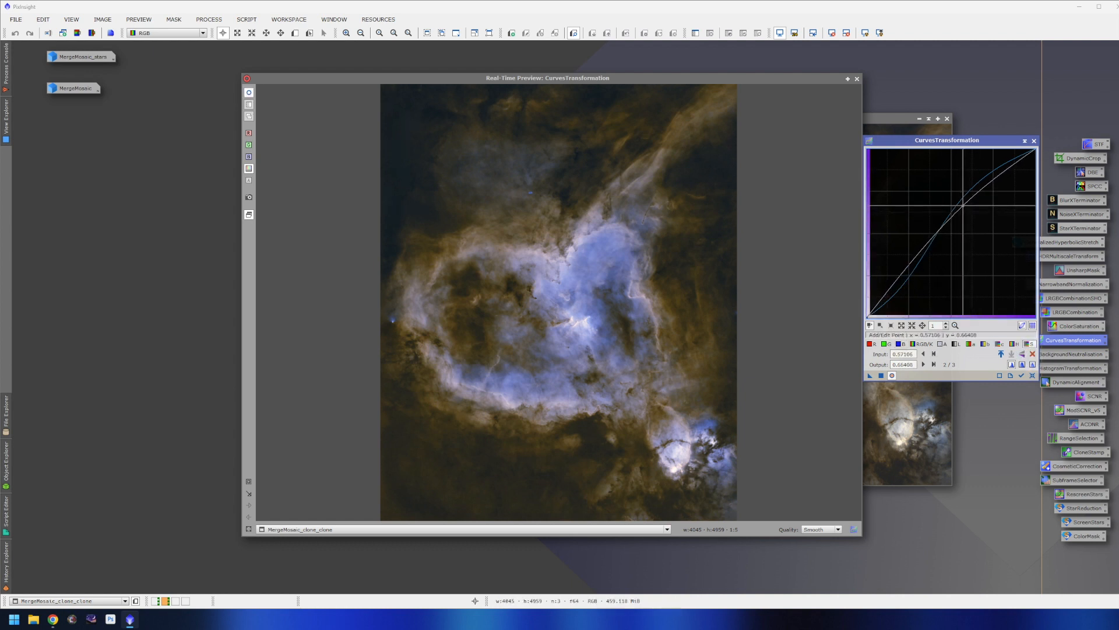
{"action": "left_click", "coordinate": [881, 376]}
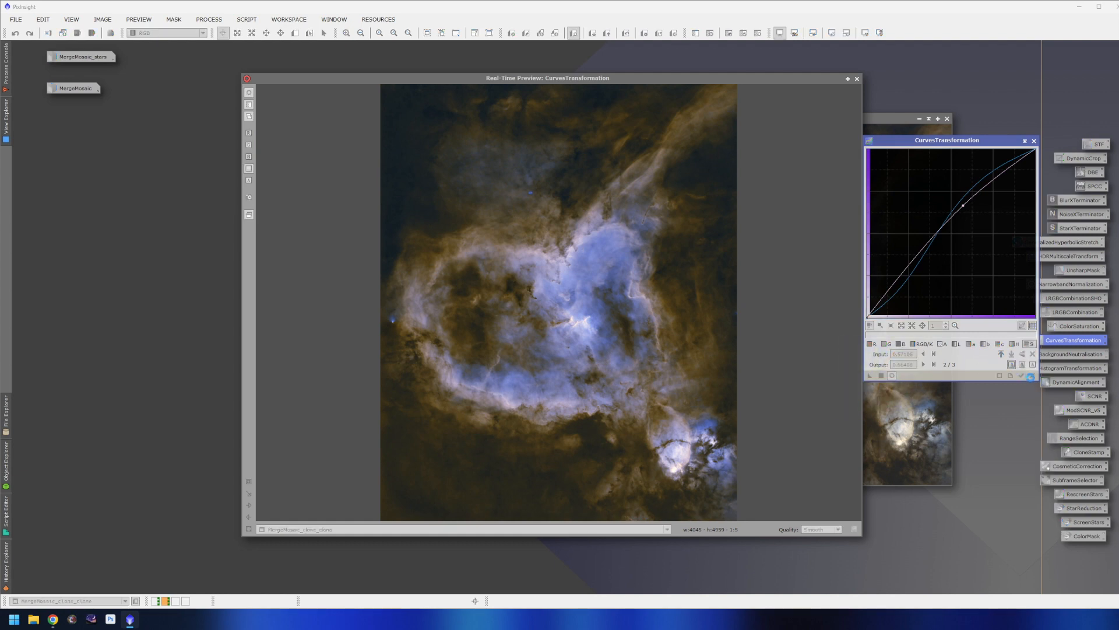
{"action": "left_click", "coordinate": [1032, 376]}
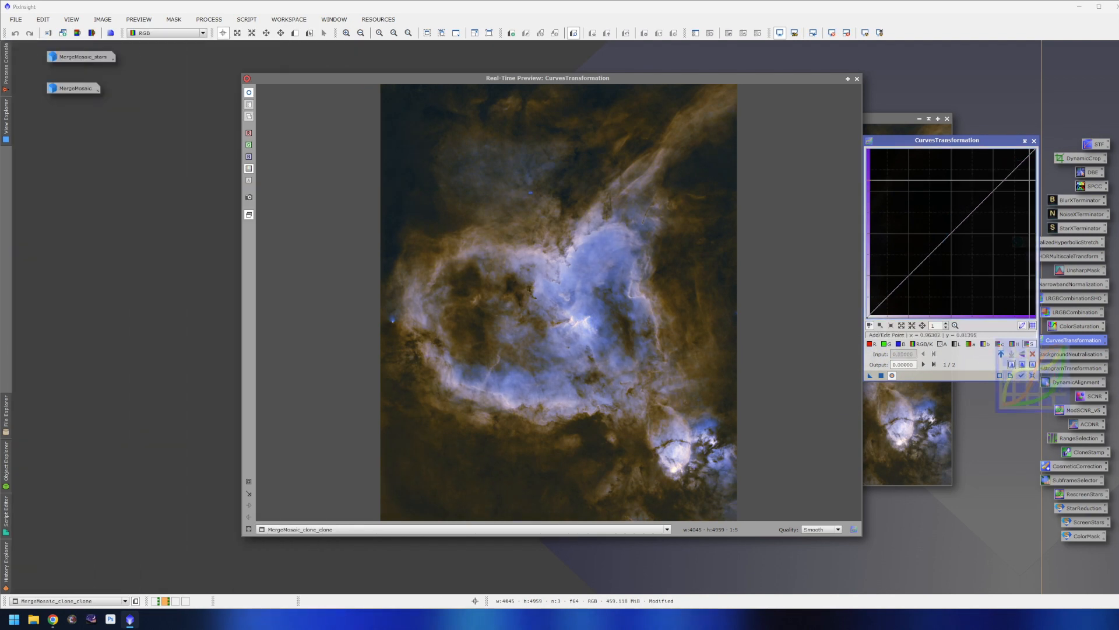
{"action": "left_click", "coordinate": [1034, 140]}
{"action": "left_click", "coordinate": [857, 79]}
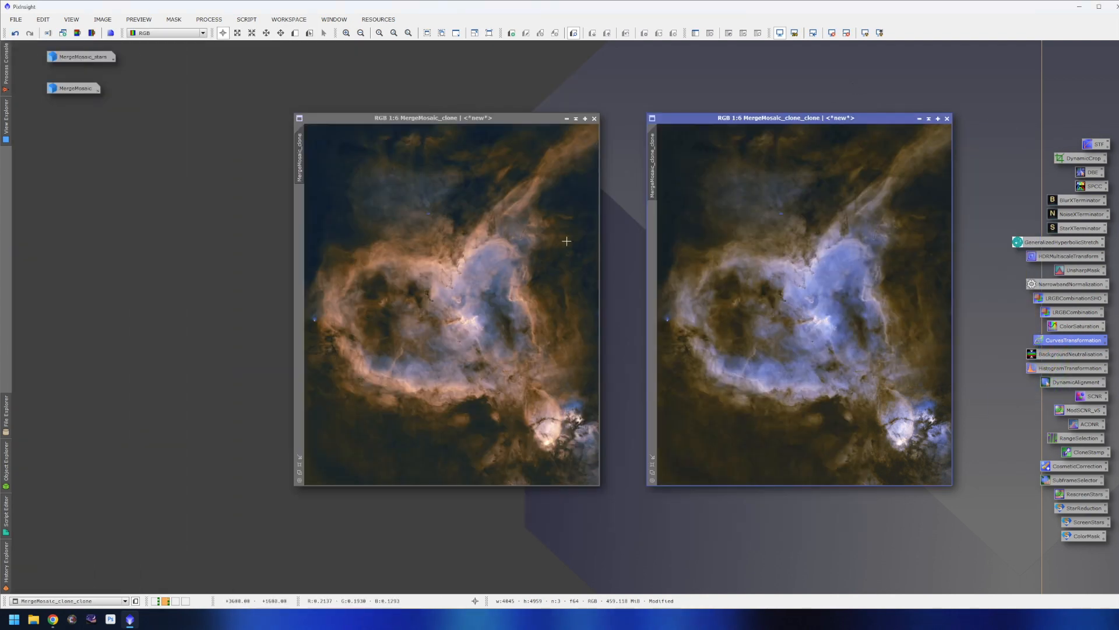
Step: Create a chrominance ColorMask from MergeMosaic_clone covering hues 330 to 62 and move the mask window beside the blue-boosted clone
{"action": "right_click", "coordinate": [1076, 541]}
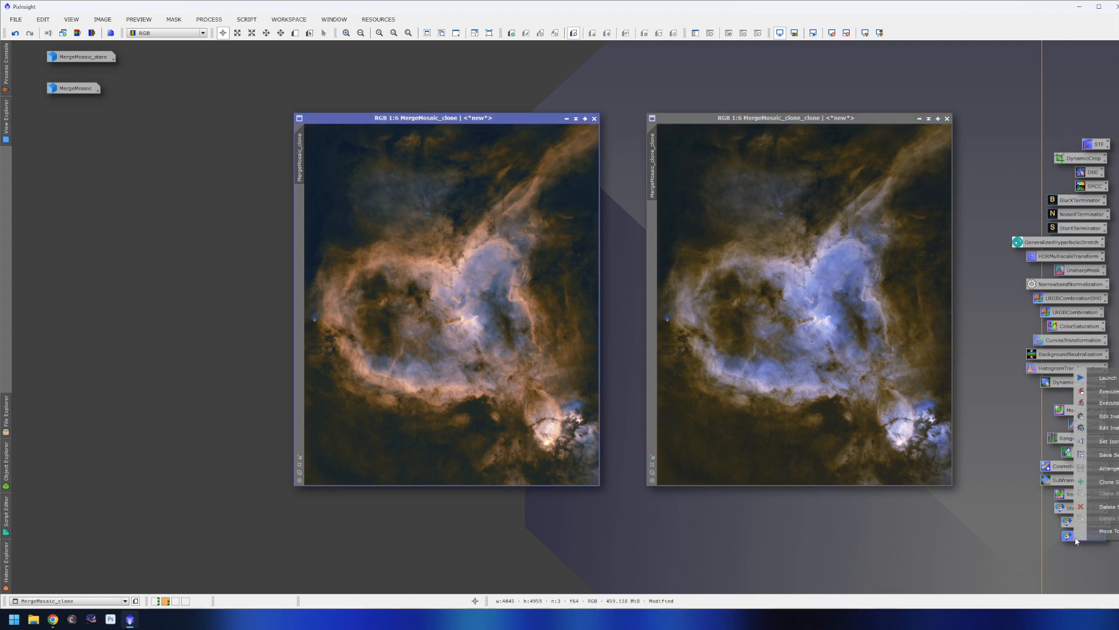
{"action": "left_click", "coordinate": [1104, 402]}
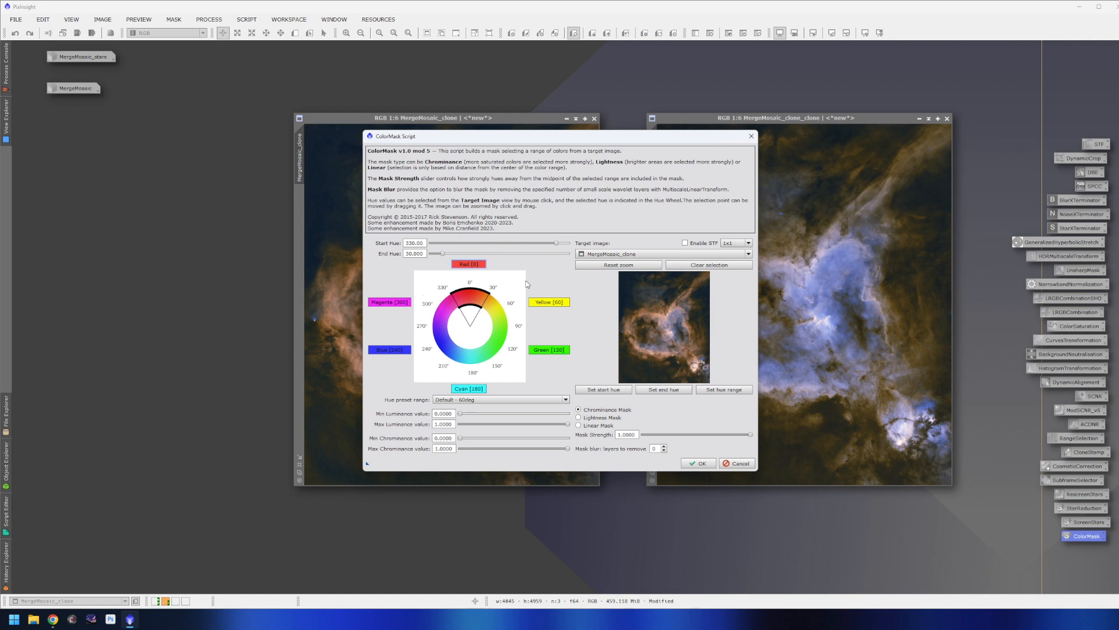
{"action": "left_click_drag", "start_coordinate": [443, 254], "coordinate": [455, 257]}
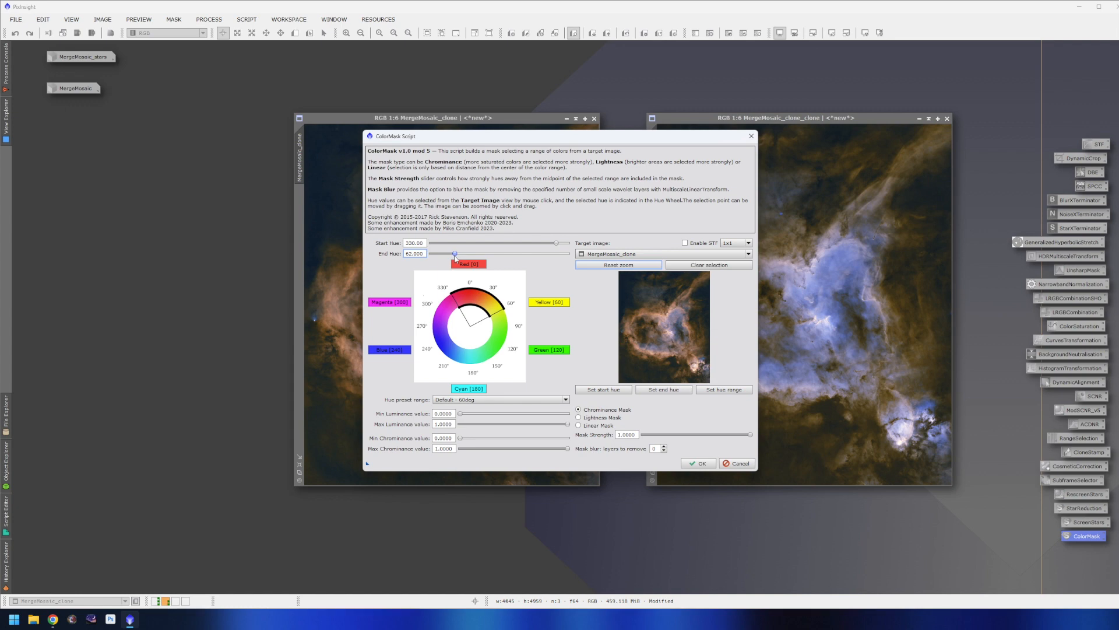
{"action": "left_click", "coordinate": [698, 463]}
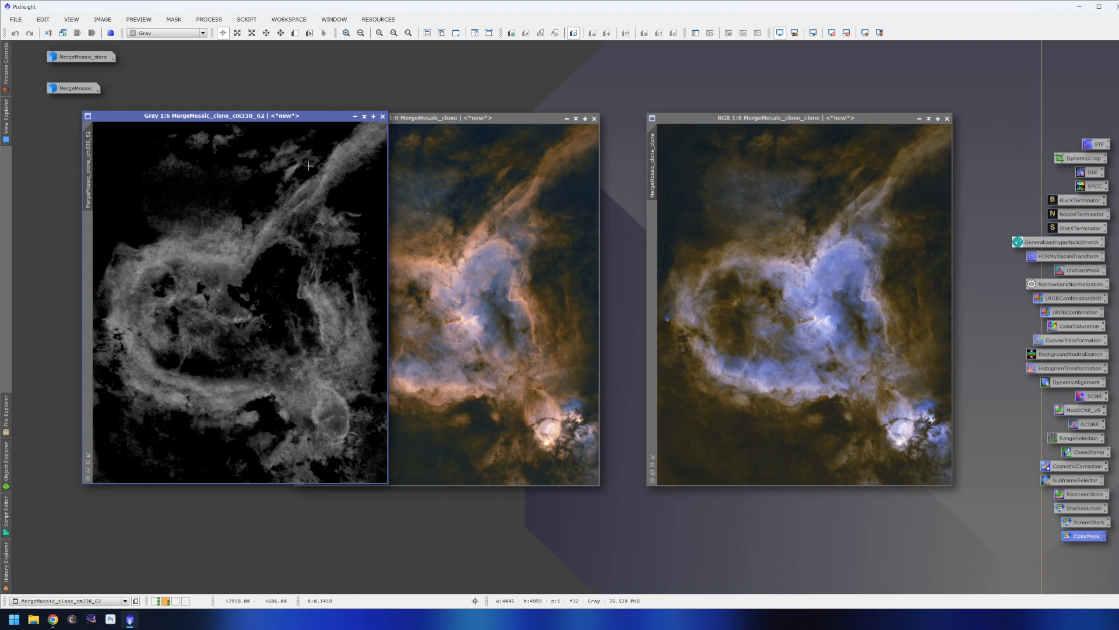
{"action": "left_click_drag", "start_coordinate": [273, 117], "coordinate": [390, 140]}
Step: Create a chrominance ColorMask from MergeMosaic_clone_clone covering hues 185 to 285 and move the mask window away from the first mask
{"action": "left_click", "coordinate": [652, 245]}
{"action": "right_click", "coordinate": [1082, 539]}
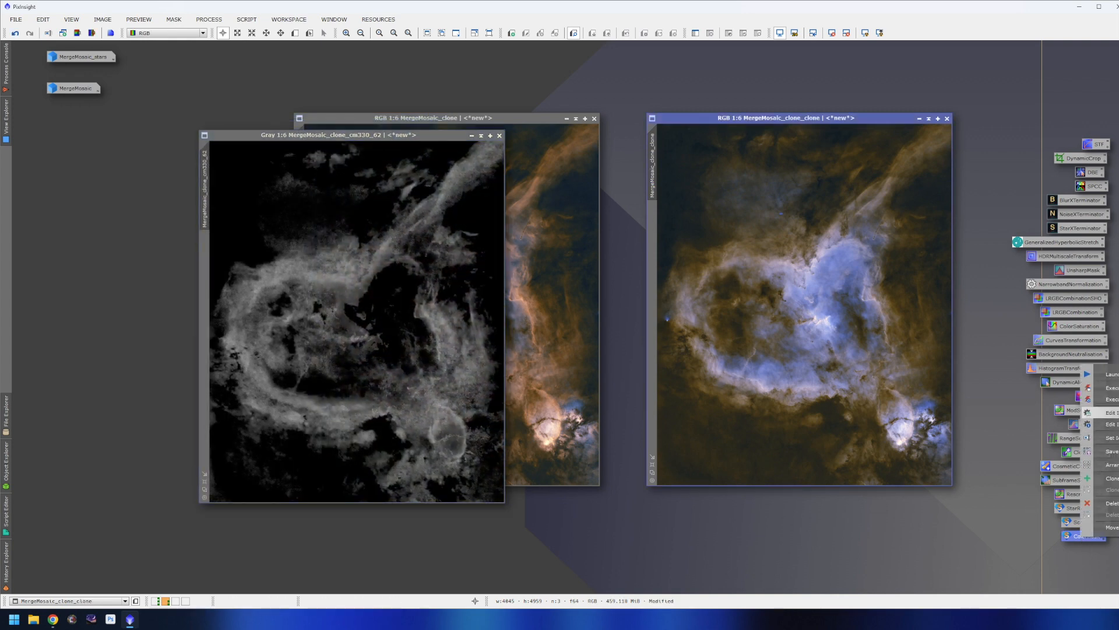
{"action": "left_click", "coordinate": [1106, 398]}
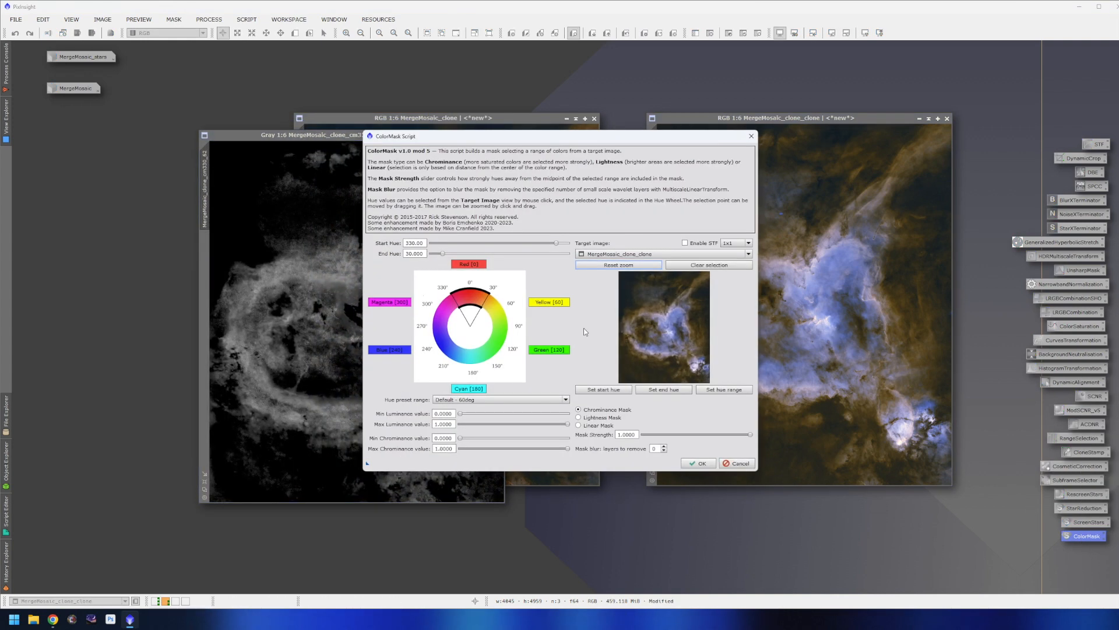
{"action": "left_click", "coordinate": [395, 350]}
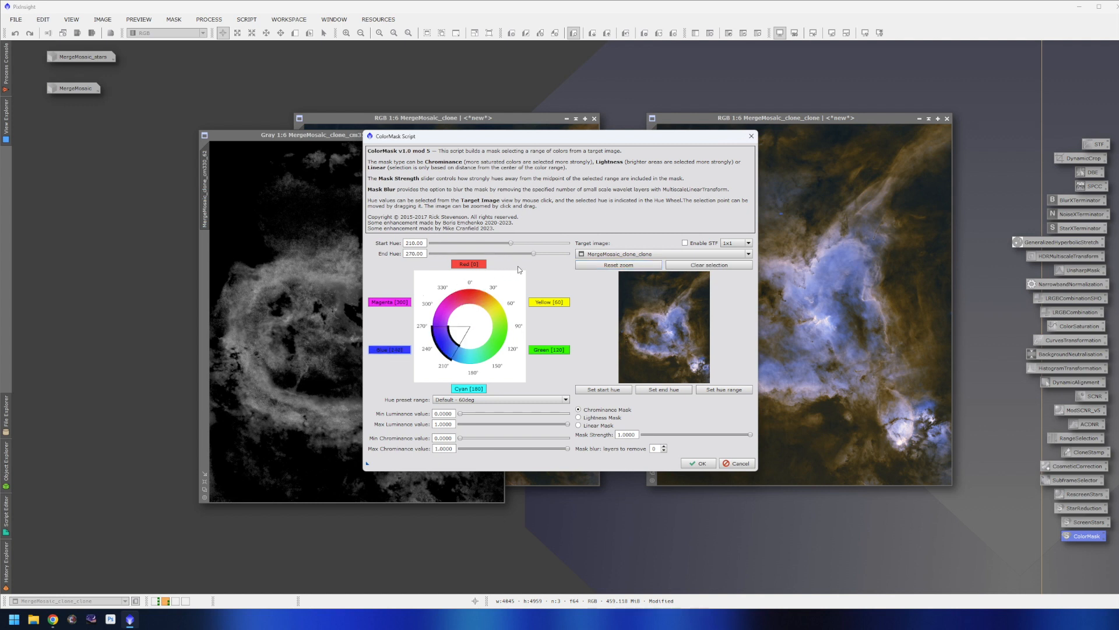
{"action": "left_click_drag", "start_coordinate": [533, 254], "coordinate": [540, 257]}
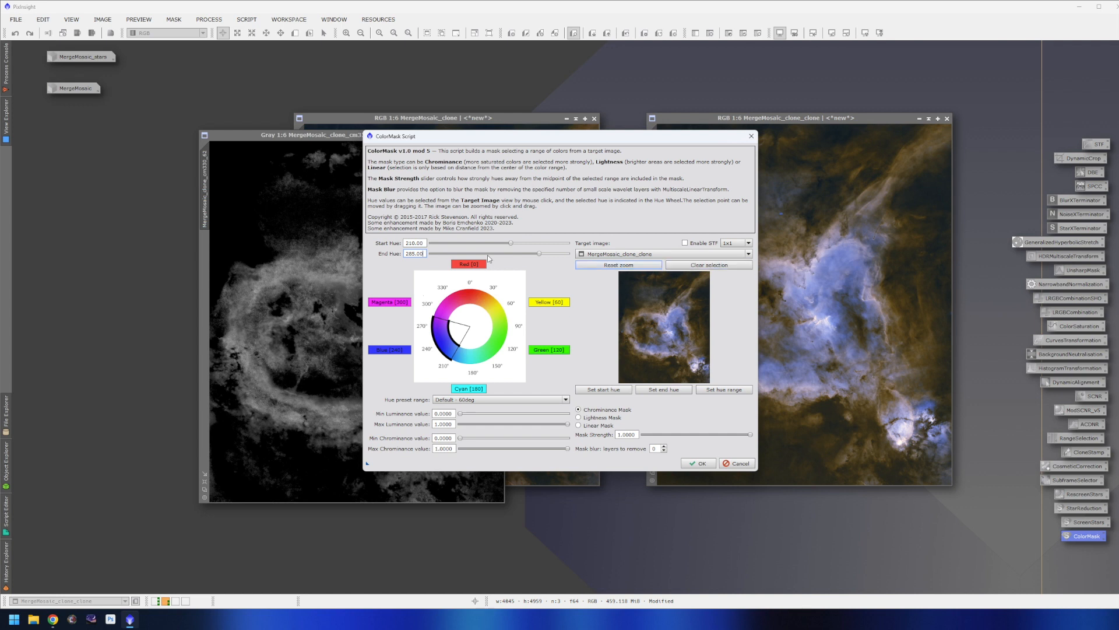
{"action": "left_click_drag", "start_coordinate": [512, 245], "coordinate": [503, 250]}
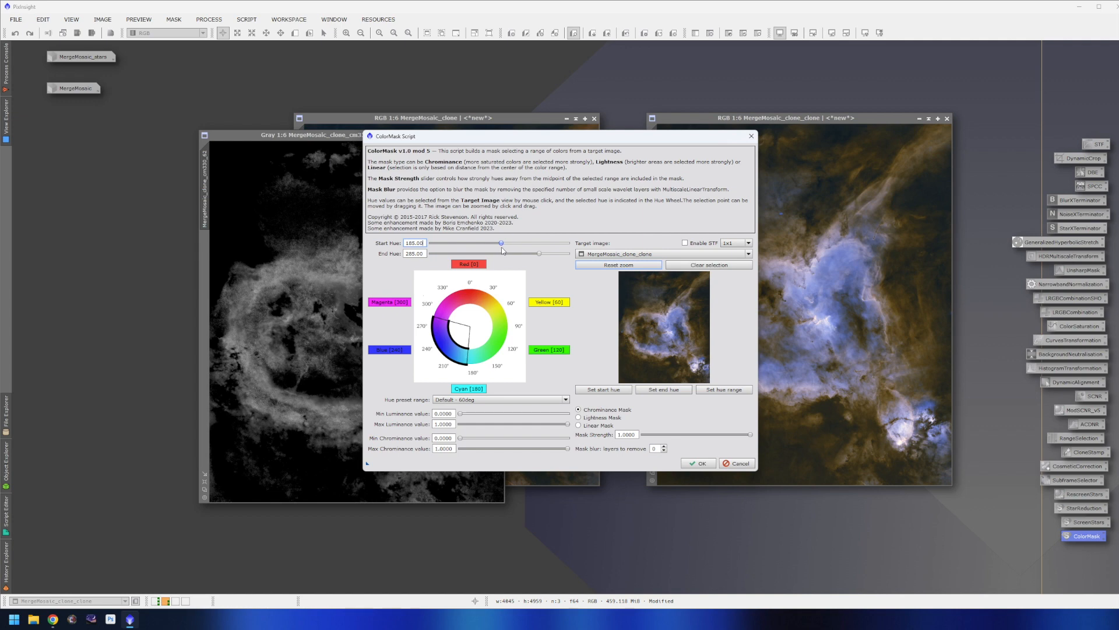
{"action": "left_click", "coordinate": [686, 461]}
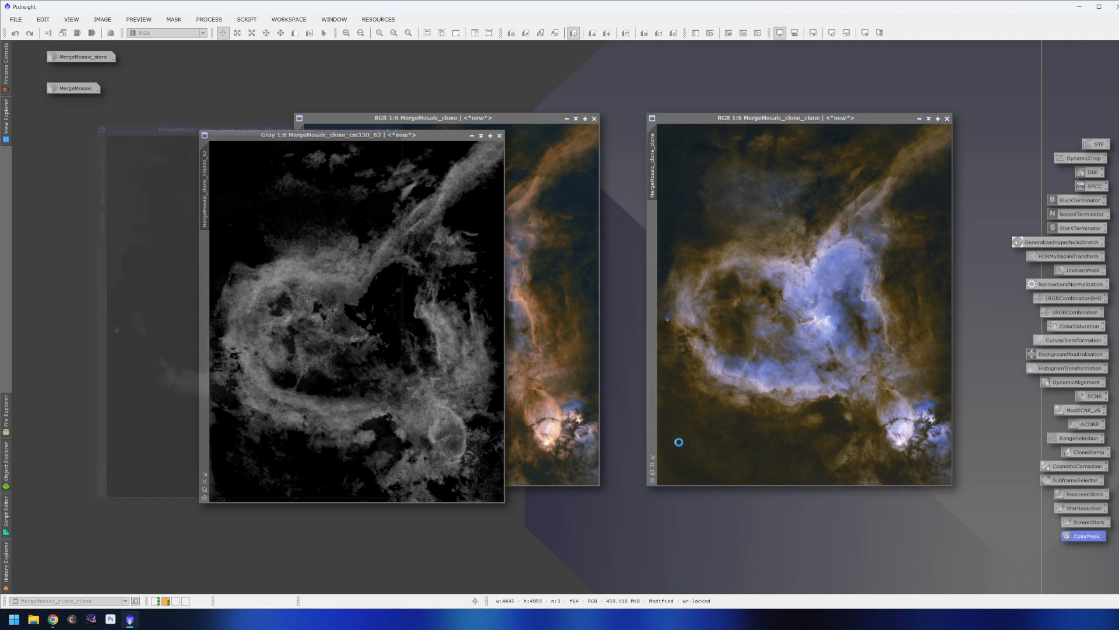
{"action": "left_click_drag", "start_coordinate": [330, 131], "coordinate": [806, 191]}
Step: Close both colour clones without saving and line up the two mask windows side by side
{"action": "left_click", "coordinate": [783, 183]}
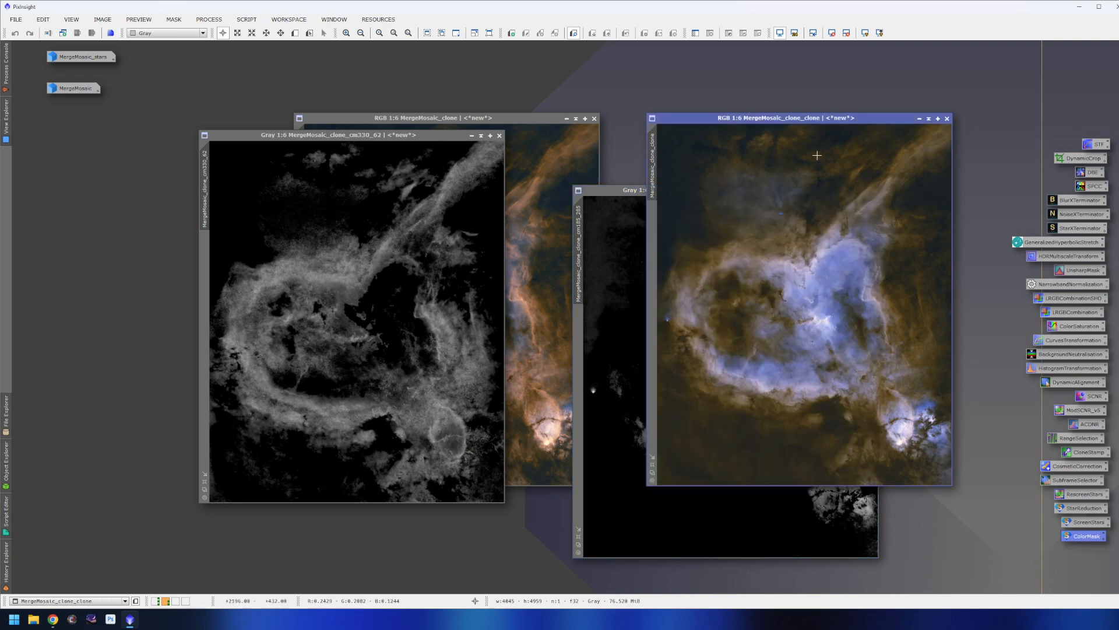
{"action": "left_click", "coordinate": [947, 118]}
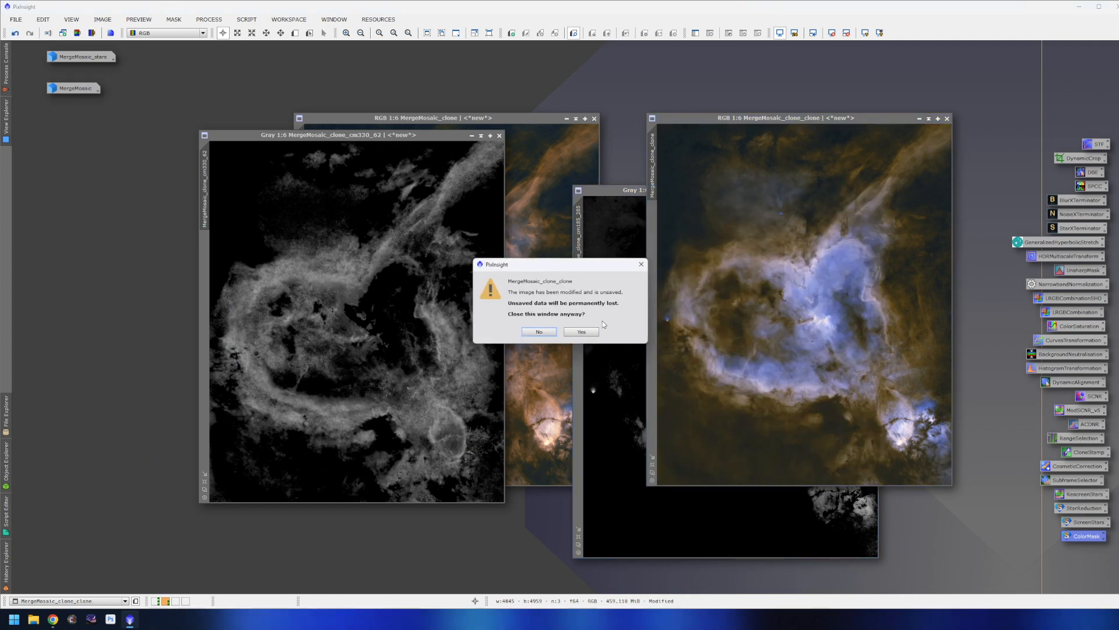
{"action": "left_click", "coordinate": [581, 331]}
{"action": "left_click", "coordinate": [563, 169]}
{"action": "left_click", "coordinate": [594, 118]}
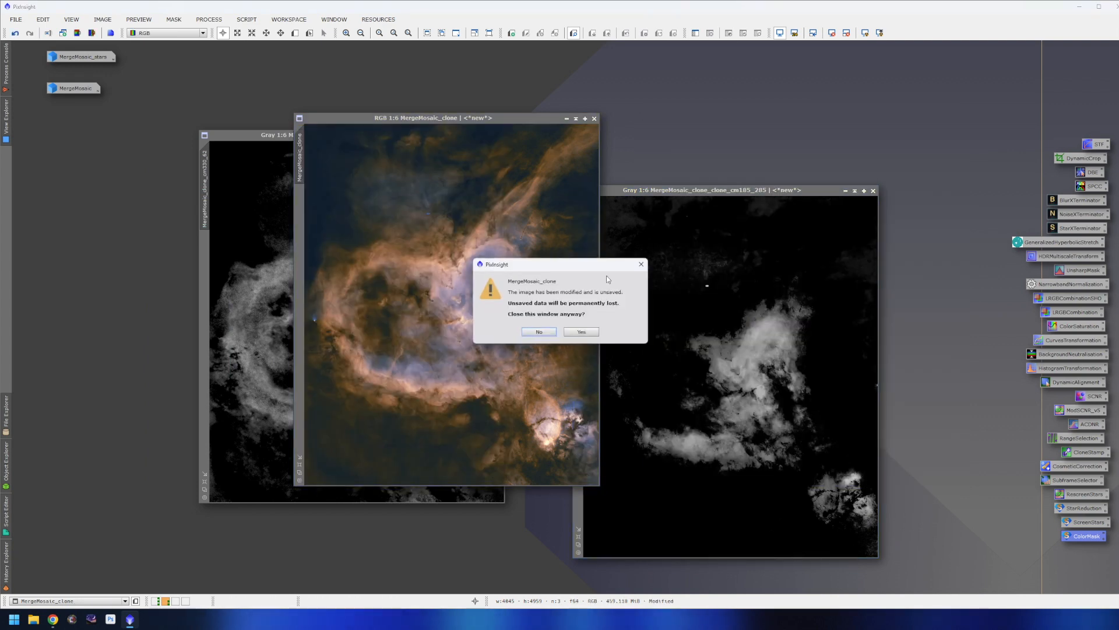
{"action": "left_click", "coordinate": [587, 328]}
{"action": "left_click_drag", "start_coordinate": [669, 190], "coordinate": [716, 134]}
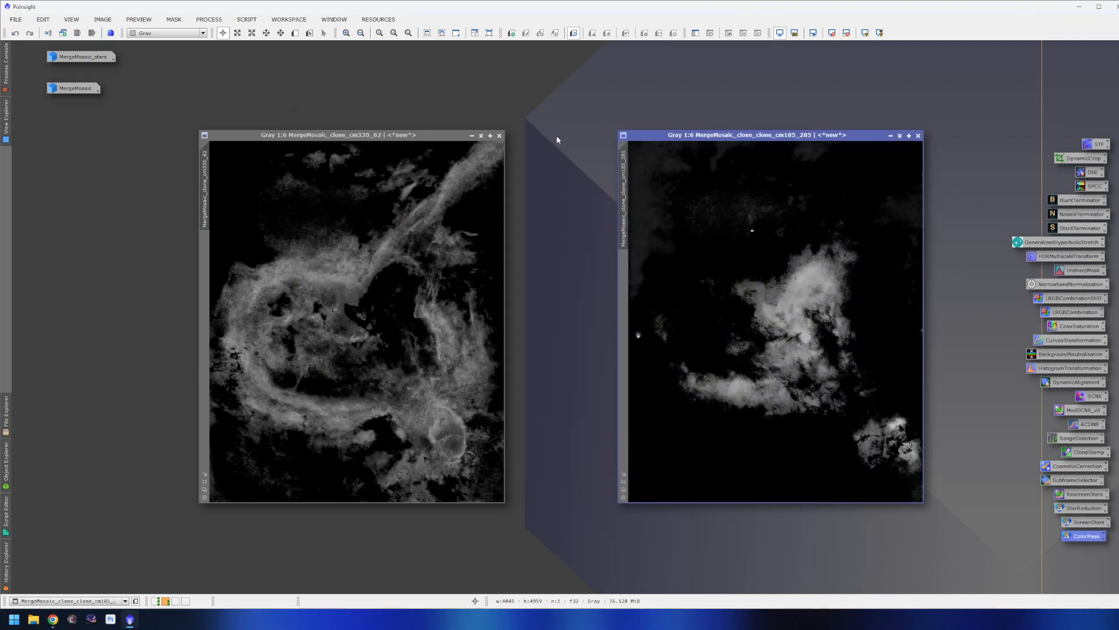
{"action": "left_click_drag", "start_coordinate": [423, 138], "coordinate": [511, 141]}
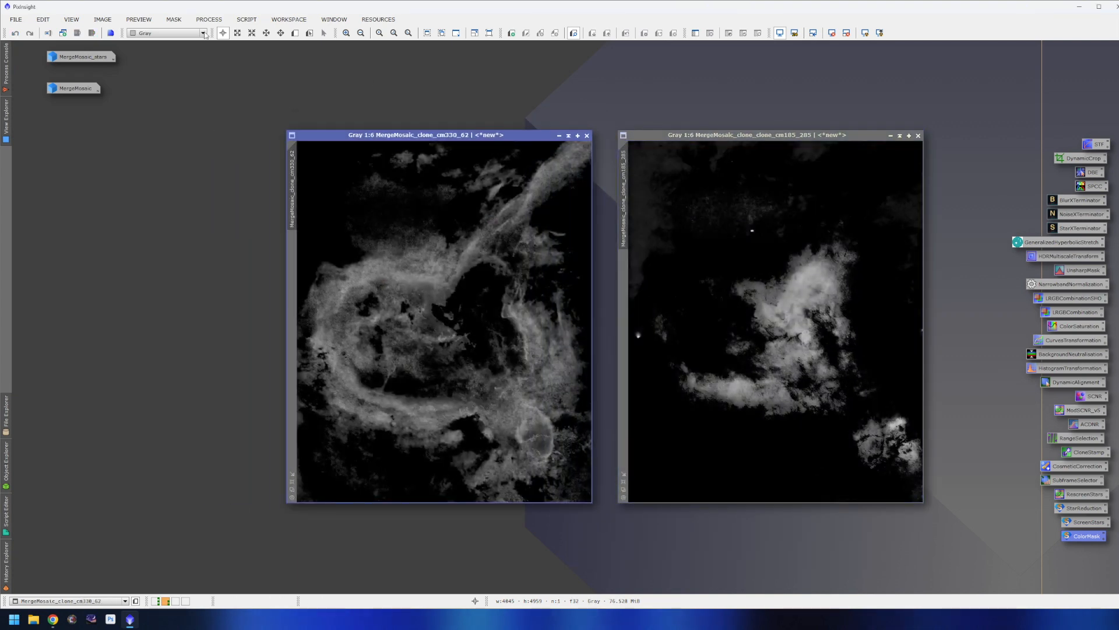
Step: Blur both masks using Convolution with StdDev 10, applying it twice to the hue 330–62 mask before the hue 185–285 mask
{"action": "left_click", "coordinate": [209, 20]}
{"action": "mouse_move", "coordinate": [233, 34]}
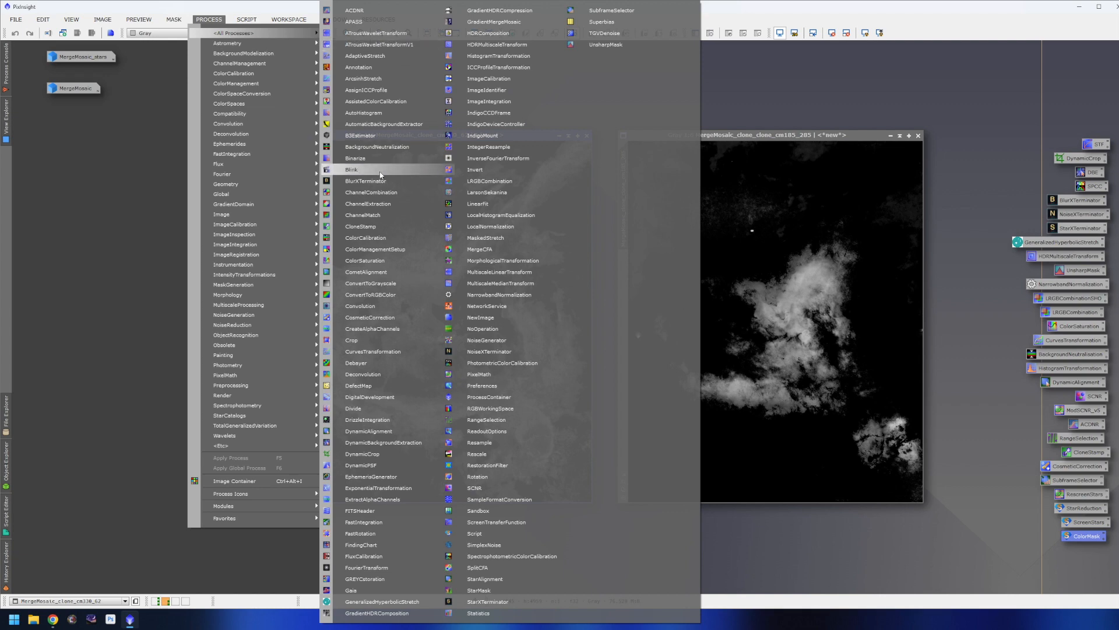
{"action": "left_click", "coordinate": [373, 305]}
{"action": "left_click_drag", "start_coordinate": [967, 324], "coordinate": [733, 258]}
{"action": "left_click_drag", "start_coordinate": [699, 351], "coordinate": [543, 347]}
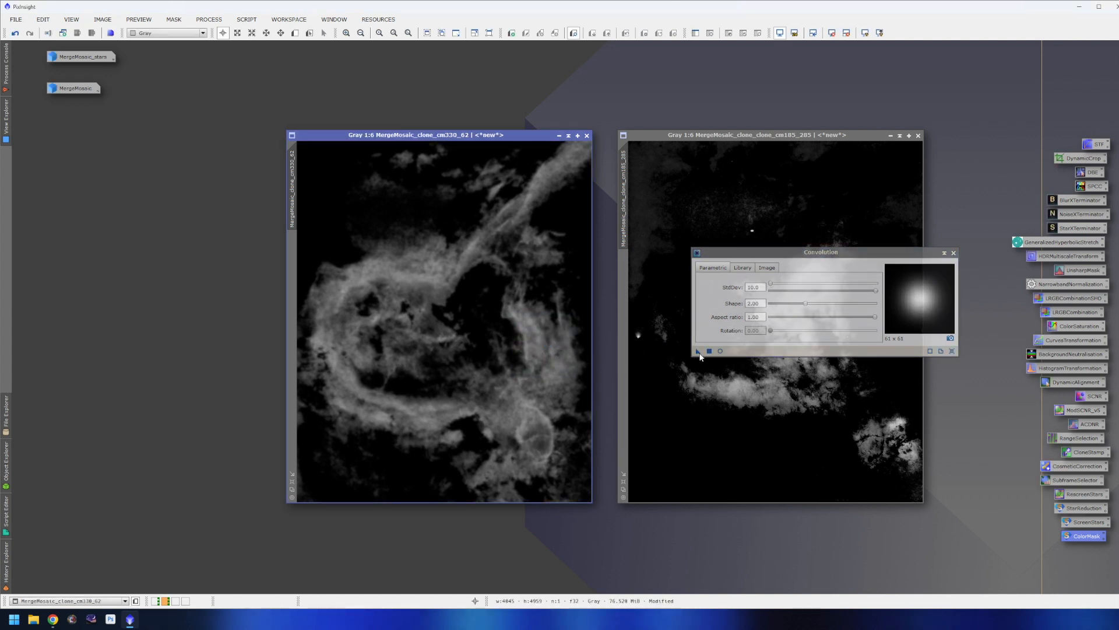
{"action": "left_click_drag", "start_coordinate": [698, 351], "coordinate": [550, 341]}
{"action": "left_click_drag", "start_coordinate": [698, 352], "coordinate": [699, 375]}
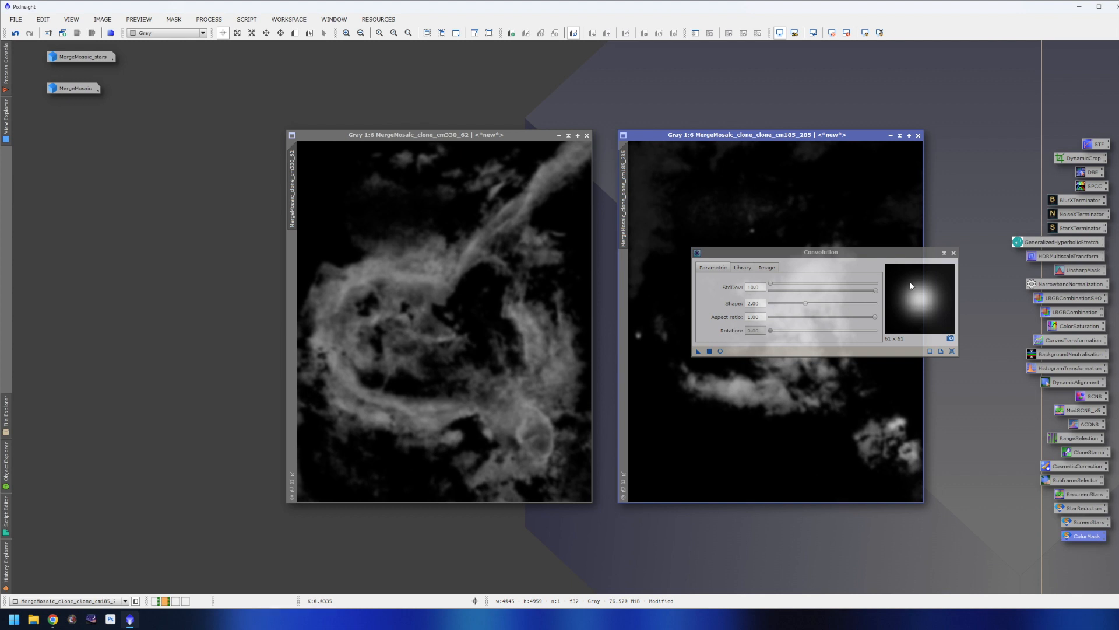
Step: Apply the Convolution blur again to the hue 185–285 mask and close the Convolution tool
{"action": "left_click_drag", "start_coordinate": [886, 257], "coordinate": [786, 377]}
{"action": "left_click", "coordinate": [730, 307]}
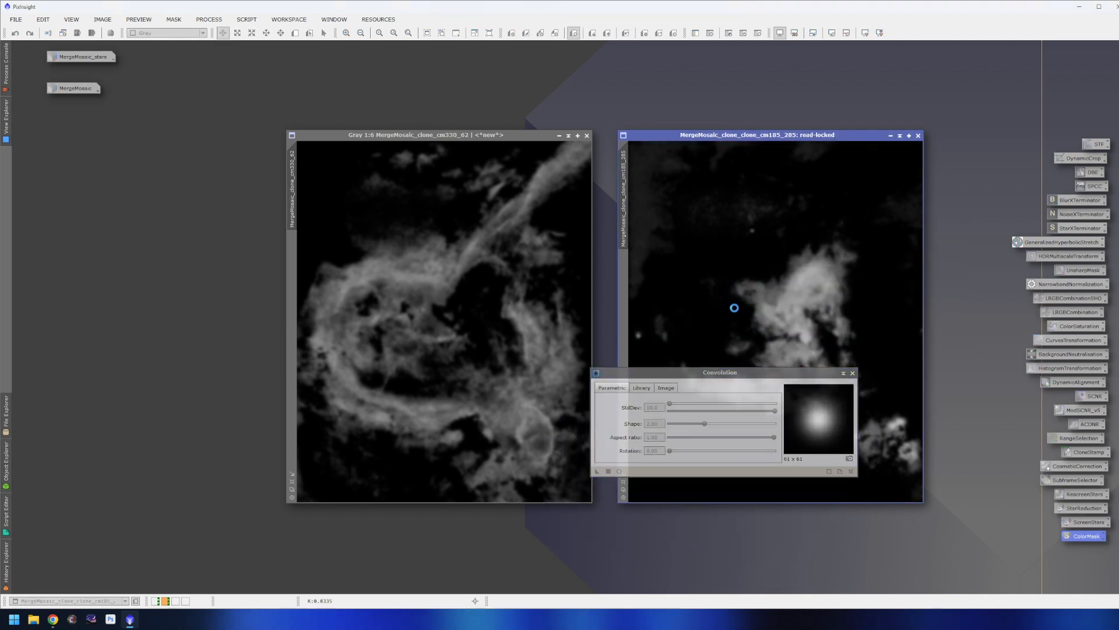
{"action": "left_click", "coordinate": [854, 372]}
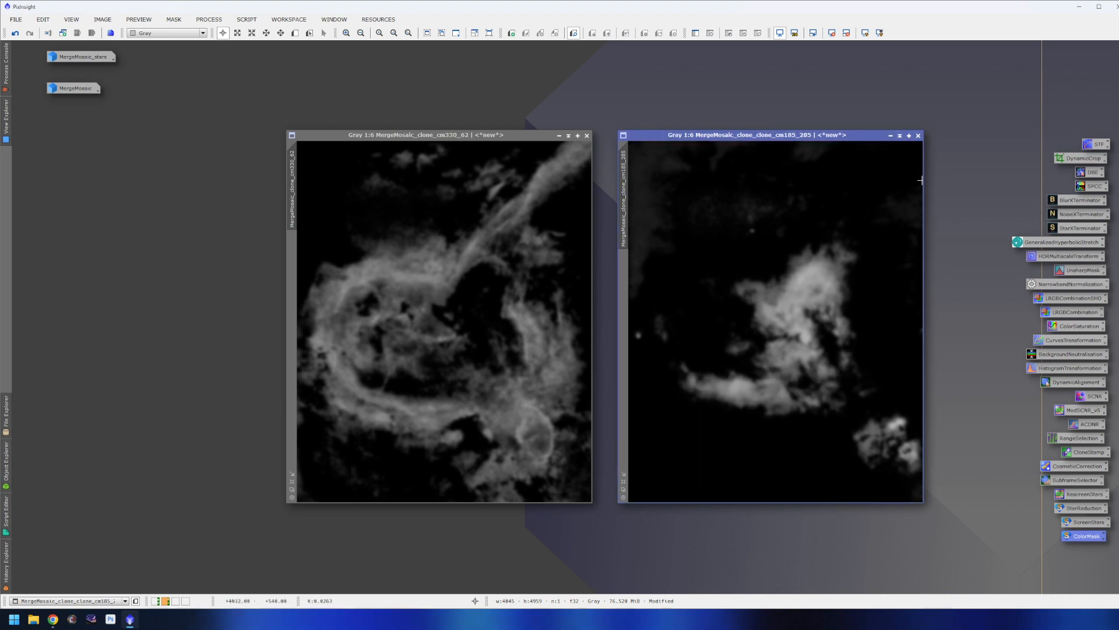
Step: Restore the minimised MergeMosaic image and move both mask windows beside it so the whole image is uncovered
{"action": "double_click", "coordinate": [75, 88]}
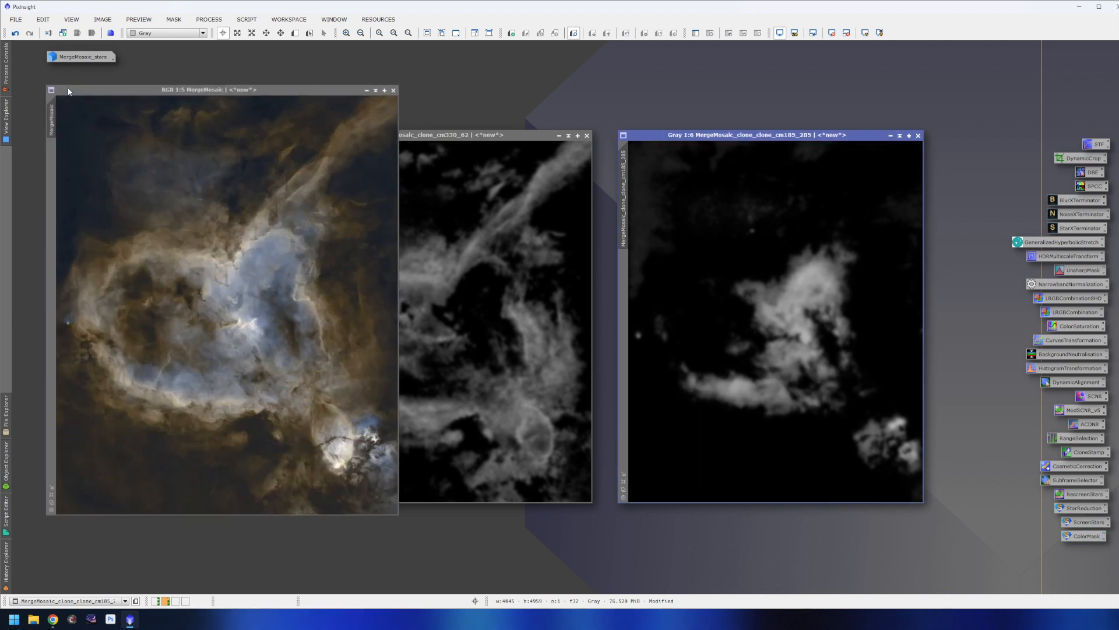
{"action": "left_click", "coordinate": [443, 136]}
{"action": "left_click_drag", "start_coordinate": [443, 136], "coordinate": [582, 142]}
{"action": "left_click_drag", "start_coordinate": [757, 135], "coordinate": [846, 141]}
{"action": "left_click_drag", "start_coordinate": [587, 141], "coordinate": [607, 142]}
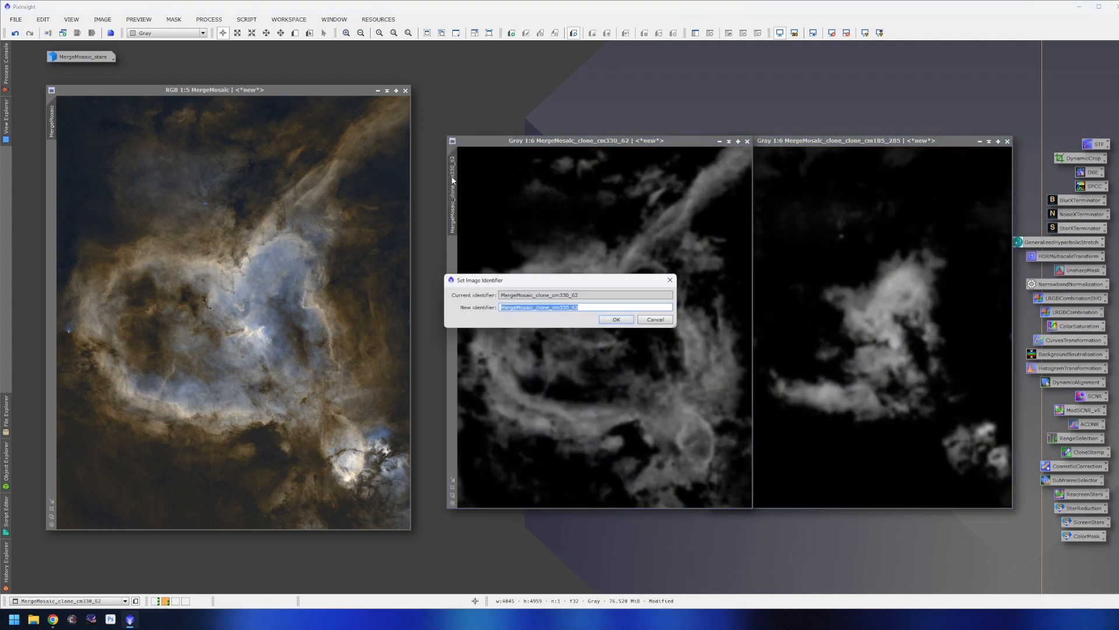
Step: Rename the hue 330–62 mask as red and the hue 185–285 mask as blue
{"action": "type", "text": "red"}
{"action": "key", "text": "Return"}
{"action": "left_click", "coordinate": [780, 243]}
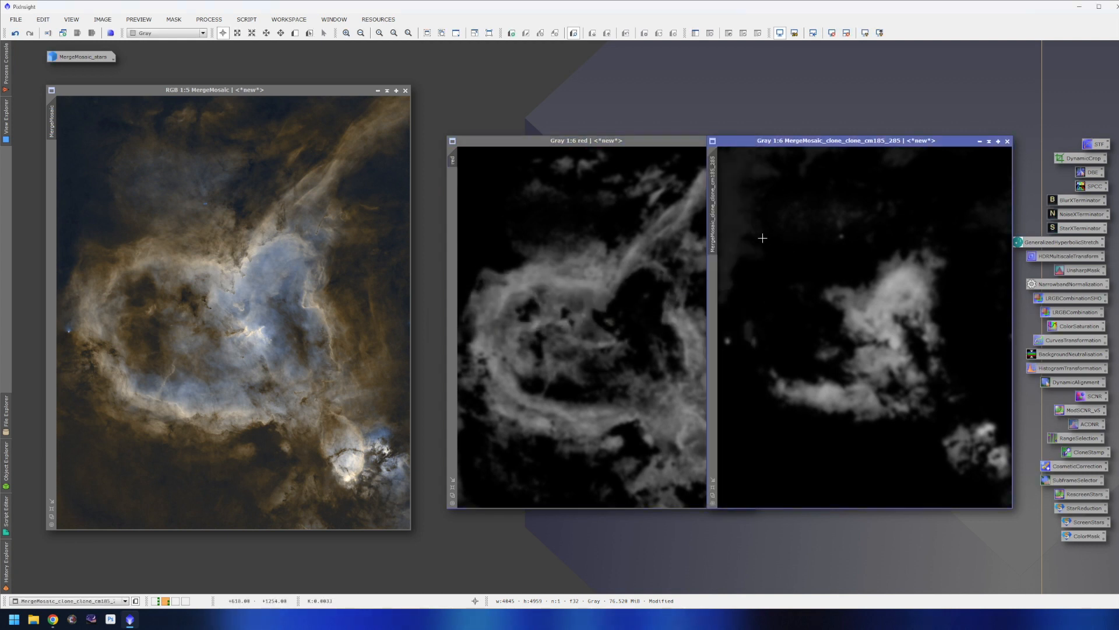
{"action": "double_click", "coordinate": [713, 203]}
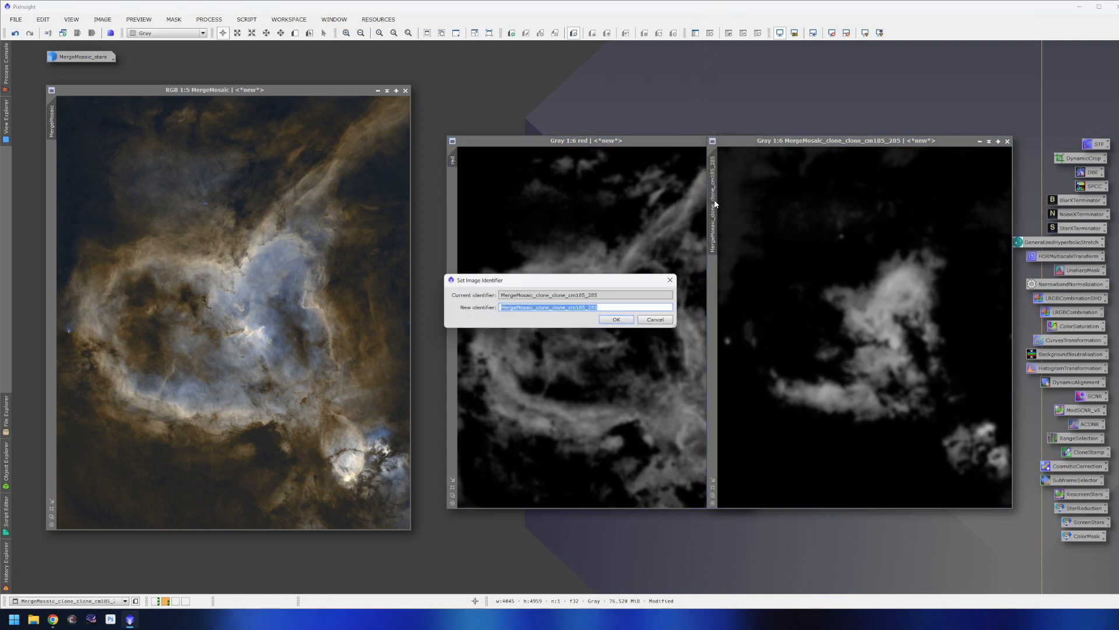
{"action": "type", "text": "blue"}
{"action": "key", "text": "Return"}
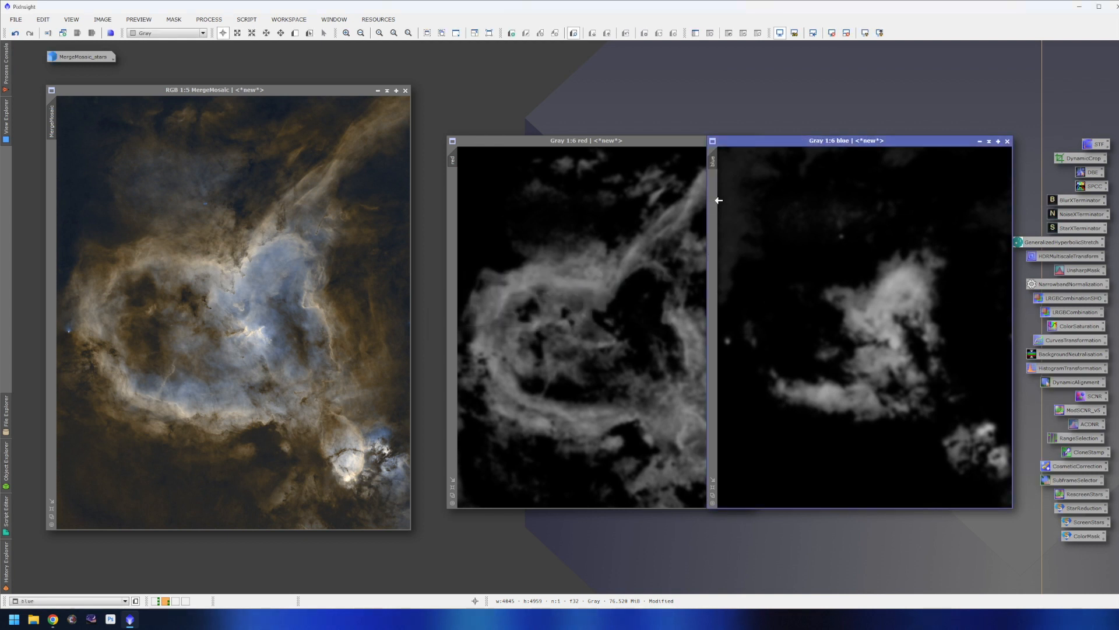
Step: Apply the red image as a mask to MergeMosaic and hide the mask overlay
{"action": "left_click", "coordinate": [467, 167]}
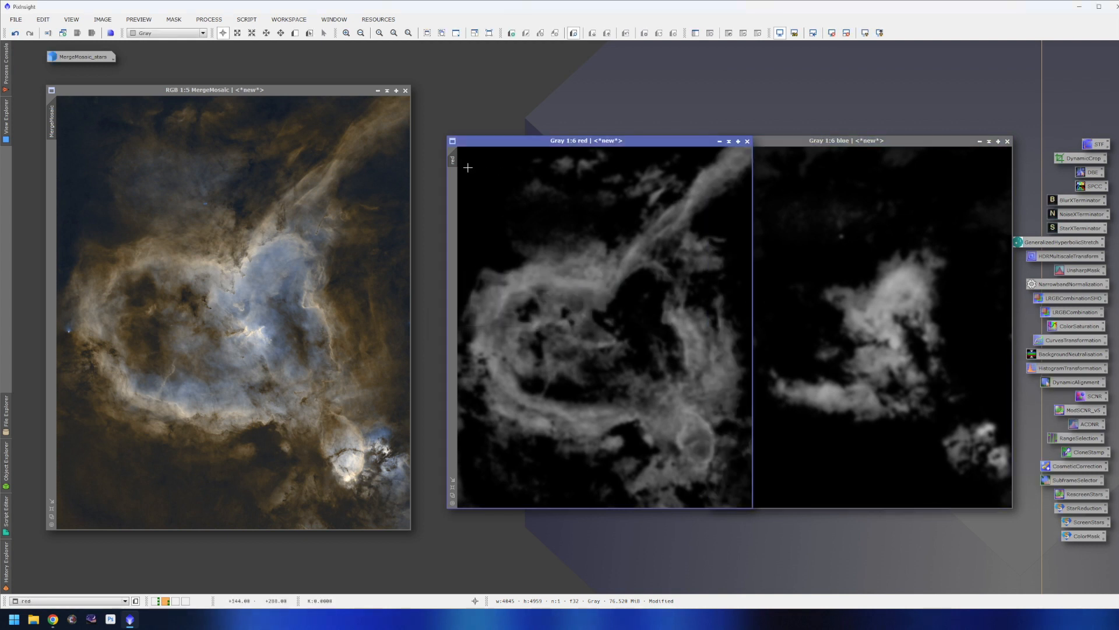
{"action": "left_click_drag", "start_coordinate": [453, 160], "coordinate": [53, 149]}
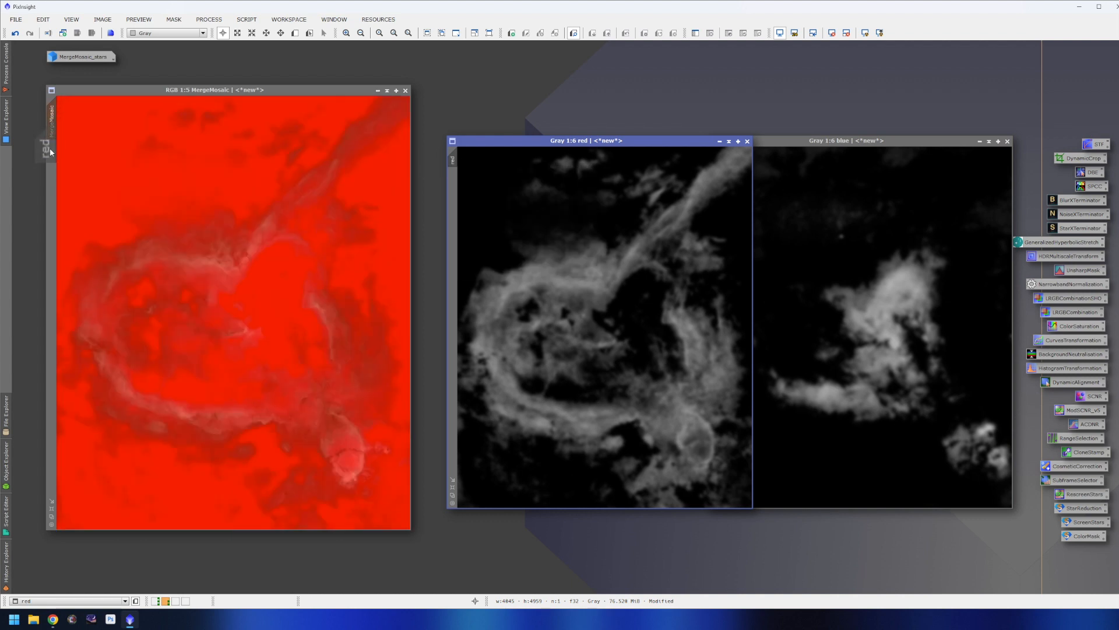
{"action": "left_click", "coordinate": [147, 170]}
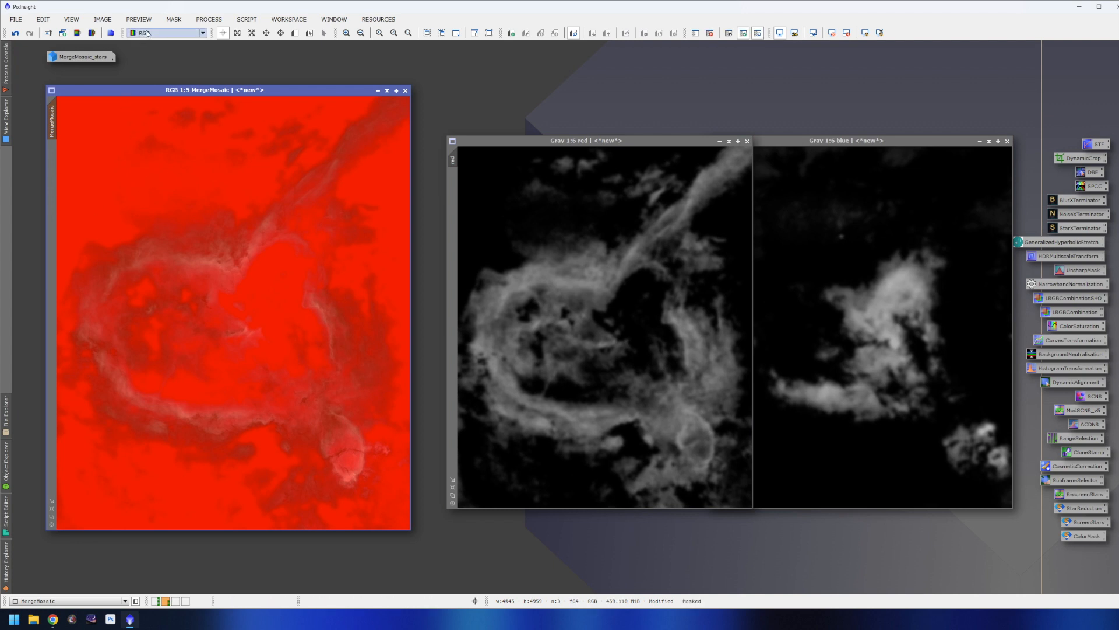
{"action": "left_click", "coordinate": [173, 22]}
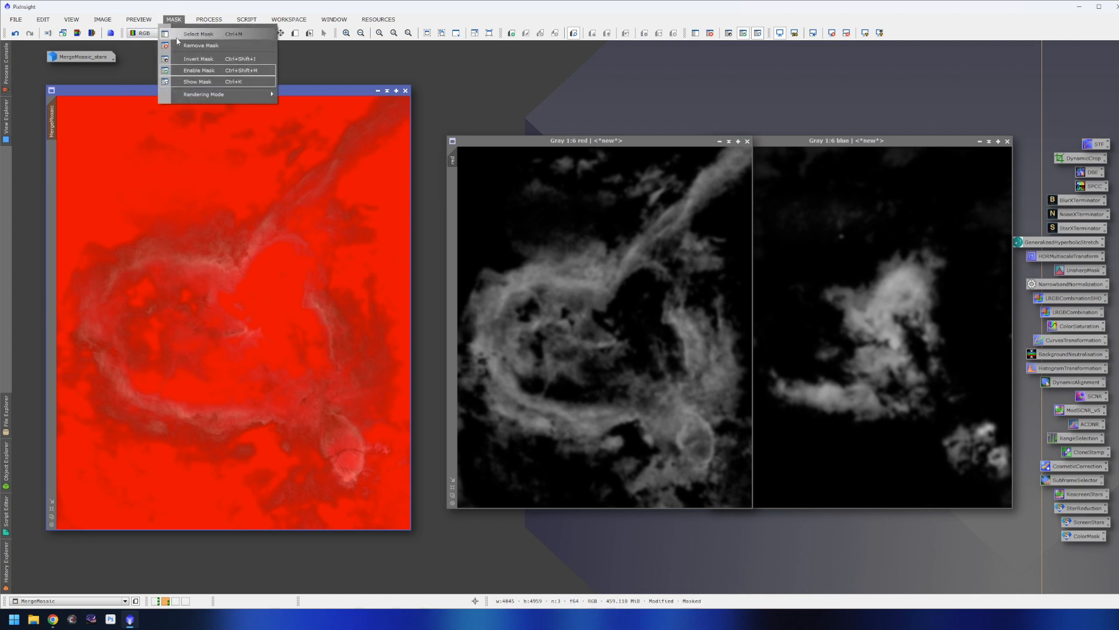
{"action": "left_click", "coordinate": [183, 84]}
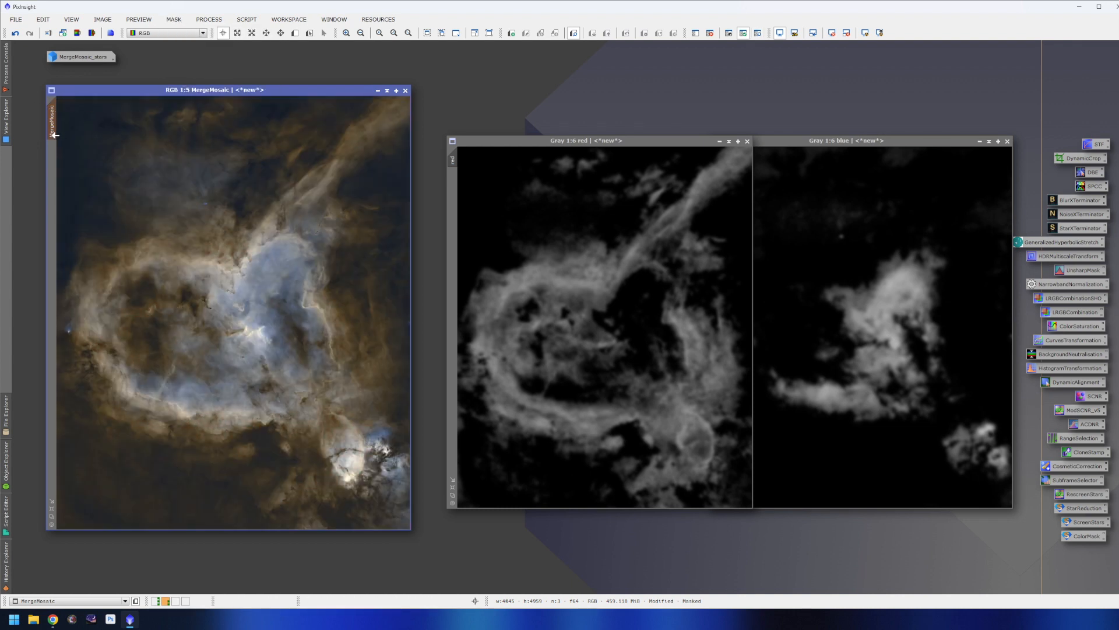
Step: Open CurvesTransformation with a real-time preview of MergeMosaic and raise the midtones of the red curve
{"action": "mouse_move", "coordinate": [55, 133]}
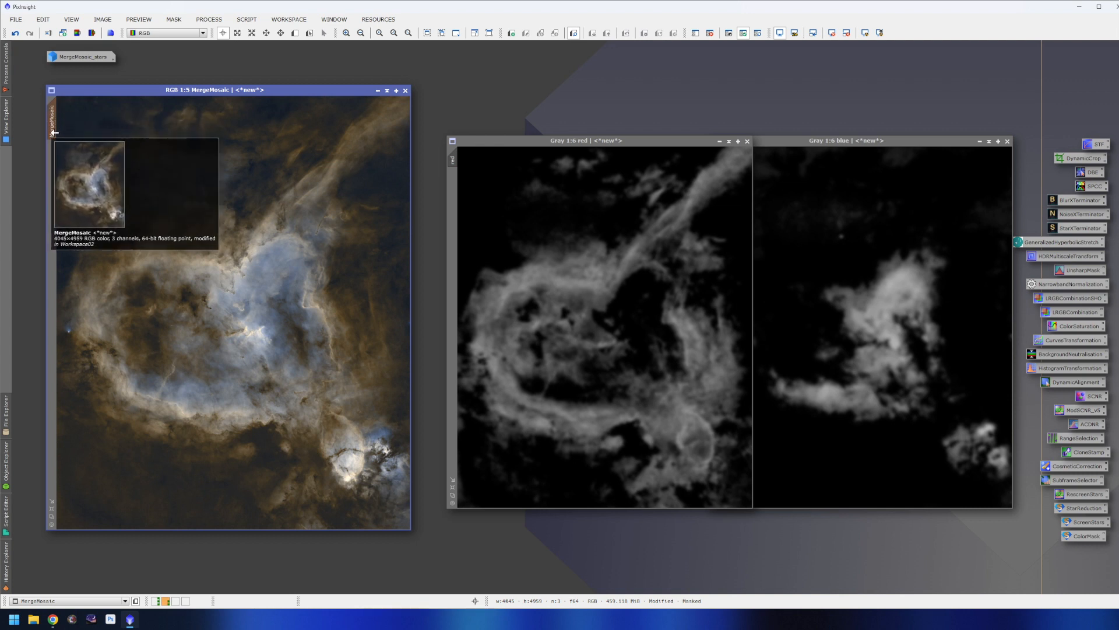
{"action": "mouse_move", "coordinate": [455, 165]}
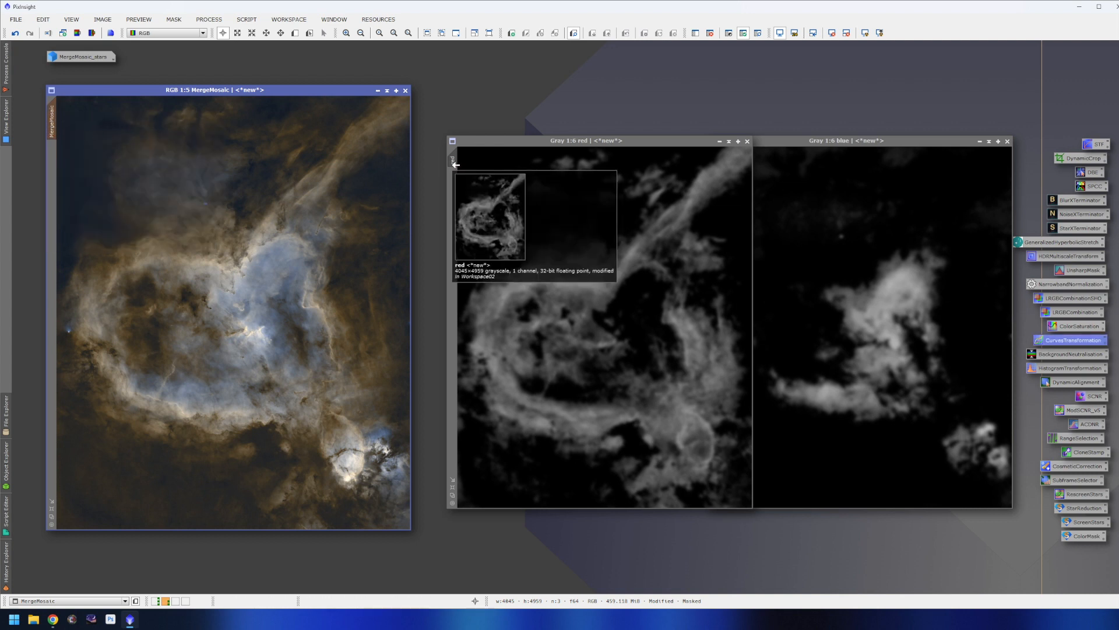
{"action": "double_click", "coordinate": [1072, 341]}
{"action": "left_click", "coordinate": [892, 375]}
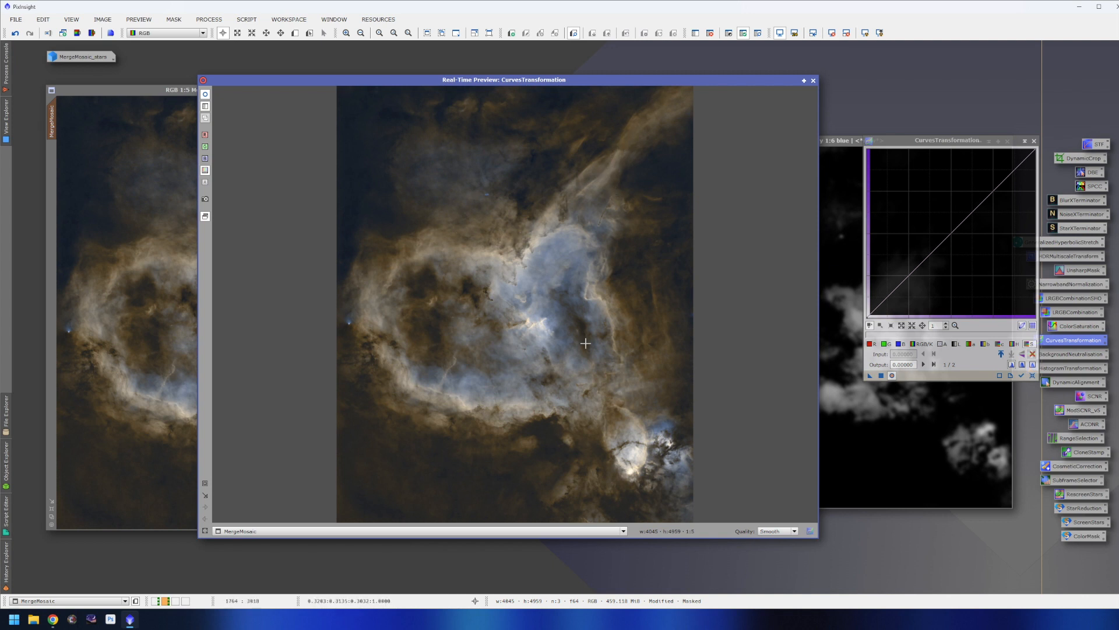
{"action": "left_click", "coordinate": [874, 344]}
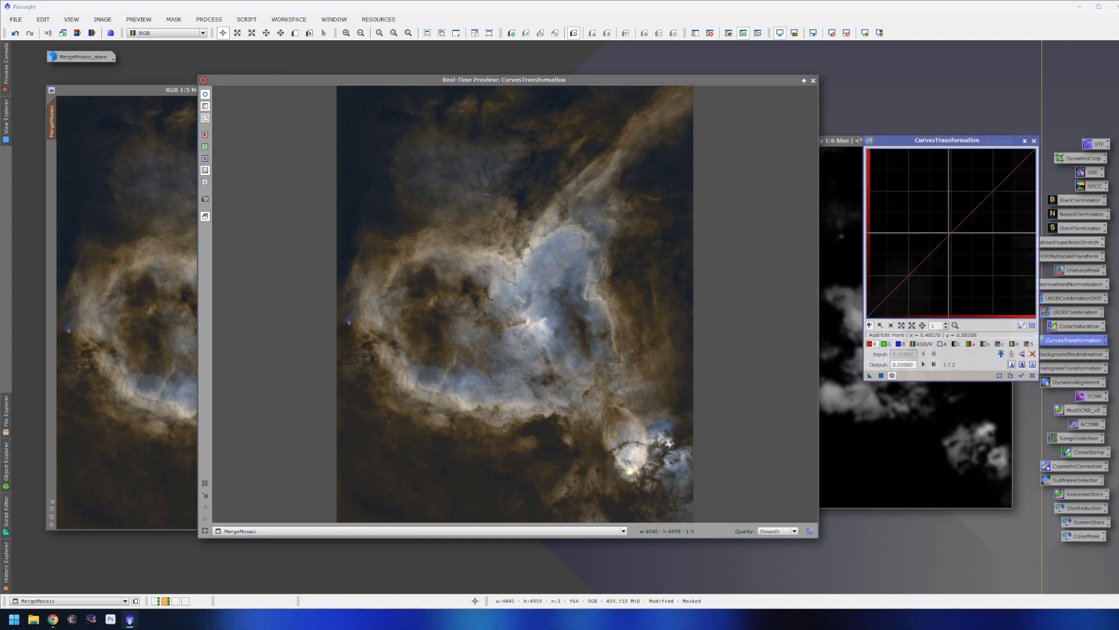
{"action": "left_click", "coordinate": [957, 219]}
{"action": "left_click_drag", "start_coordinate": [957, 220], "coordinate": [948, 216]}
Step: Shape the green curve into an S, with output about 0.23 at input 0.29 and 0.64 at input 0.60
{"action": "left_click", "coordinate": [884, 344]}
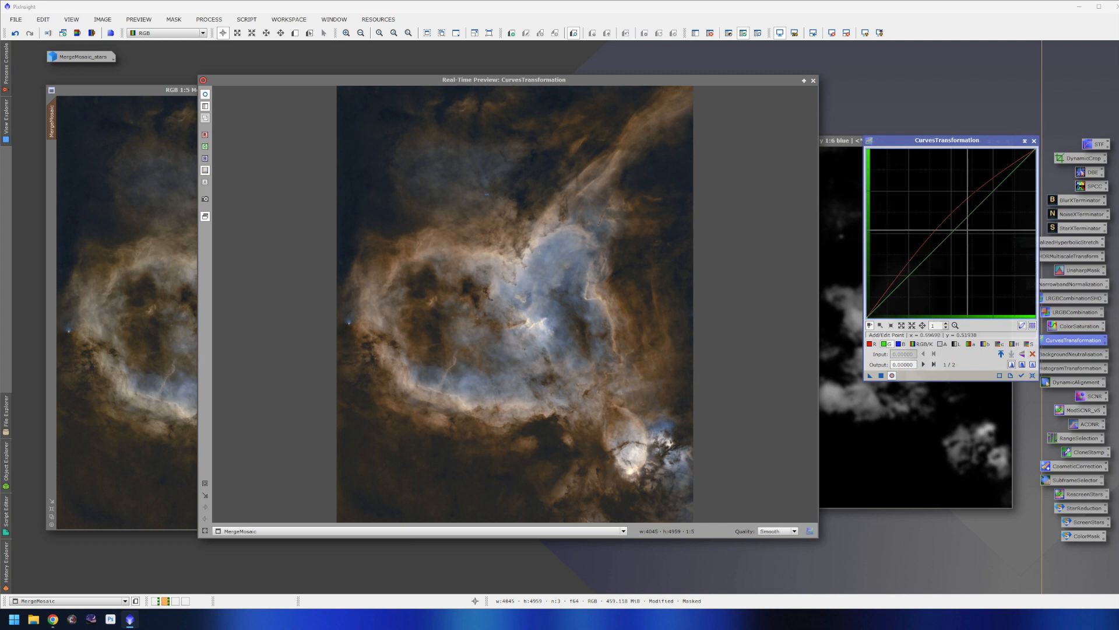
{"action": "left_click", "coordinate": [970, 212]}
{"action": "left_click_drag", "start_coordinate": [971, 212], "coordinate": [968, 210]}
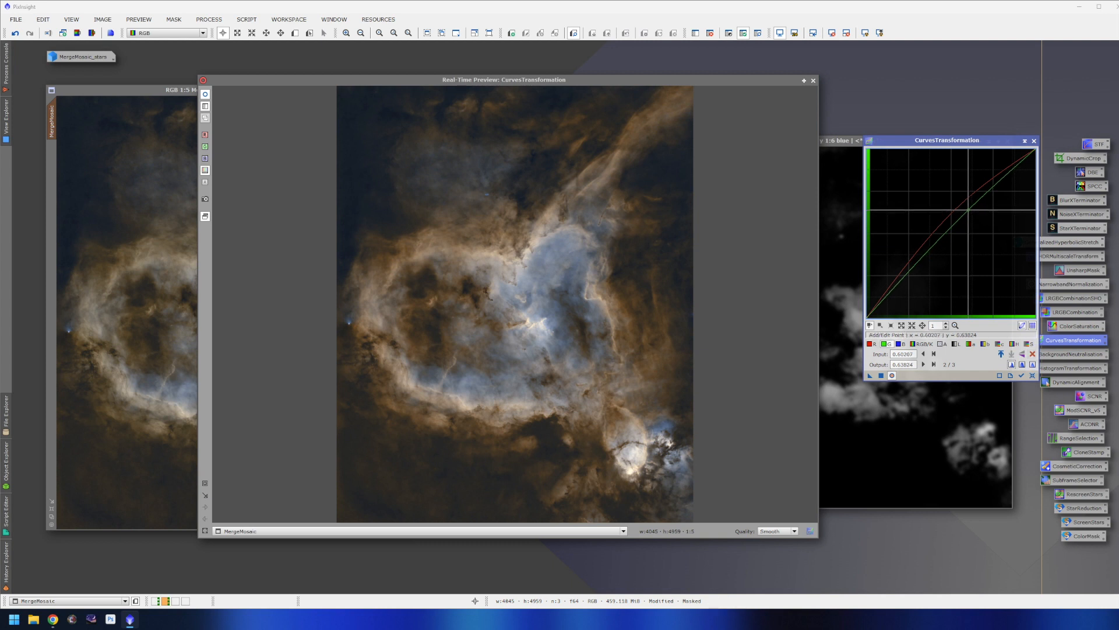
{"action": "left_click", "coordinate": [910, 272]}
{"action": "left_click_drag", "start_coordinate": [910, 272], "coordinate": [917, 280]}
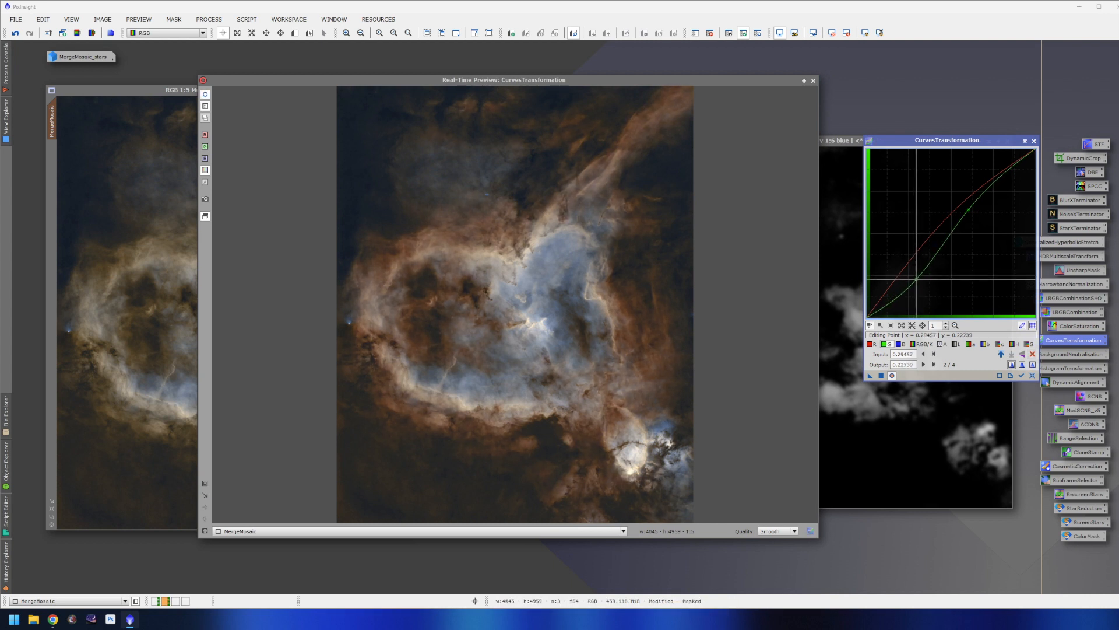
{"action": "left_click_drag", "start_coordinate": [917, 279], "coordinate": [916, 278]}
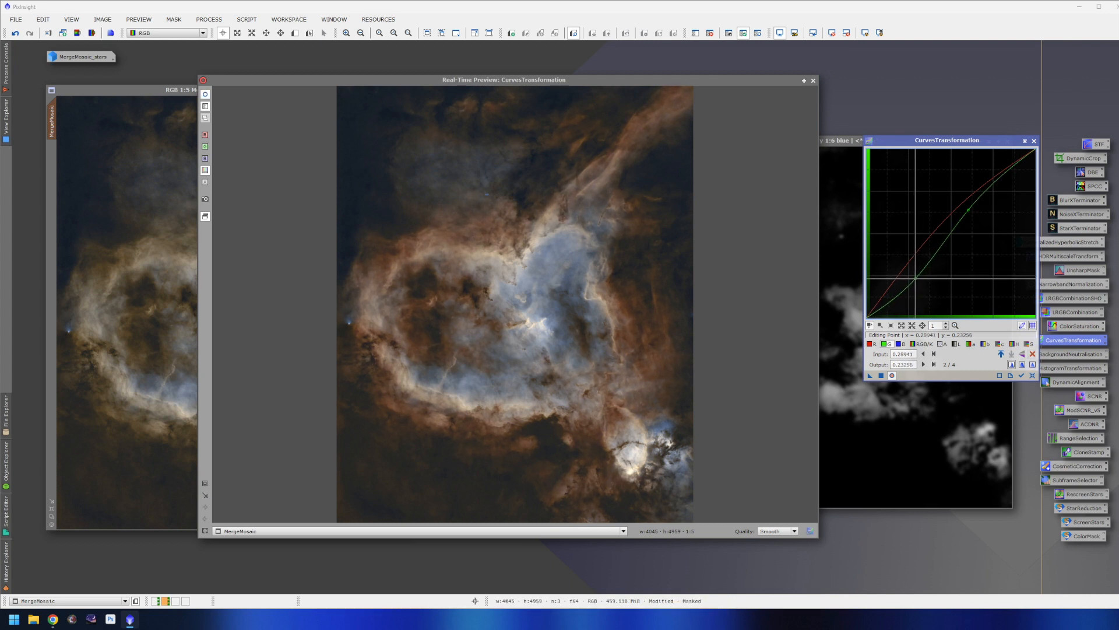
{"action": "left_click", "coordinate": [966, 209]}
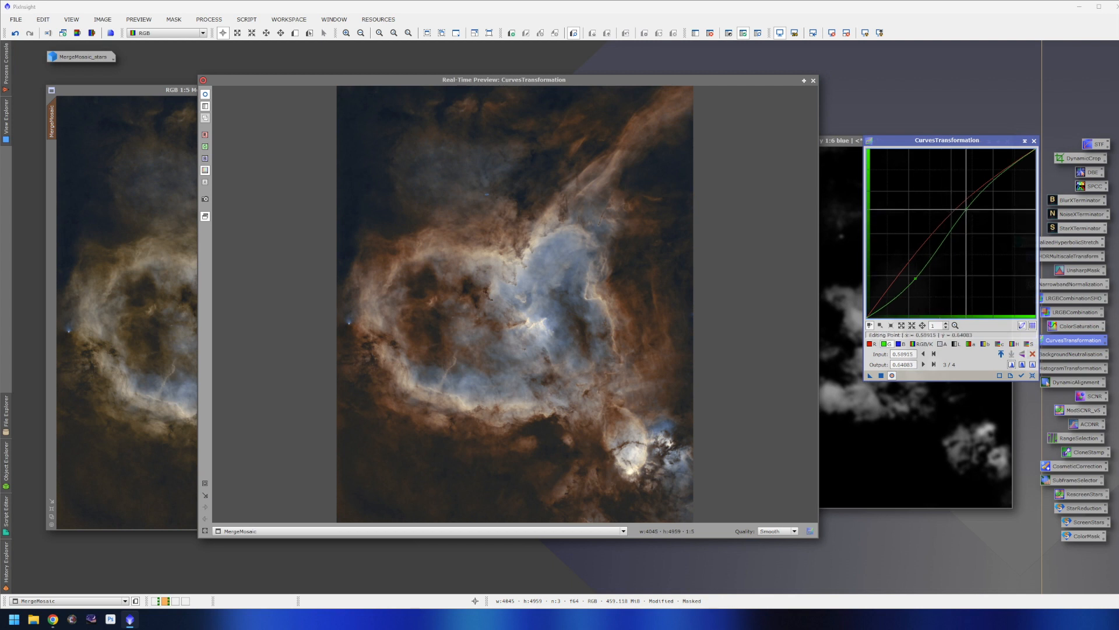
Step: Lower the blue curve to about 0.36 at input 0.49 and apply the curves to MergeMosaic
{"action": "left_click", "coordinate": [898, 344]}
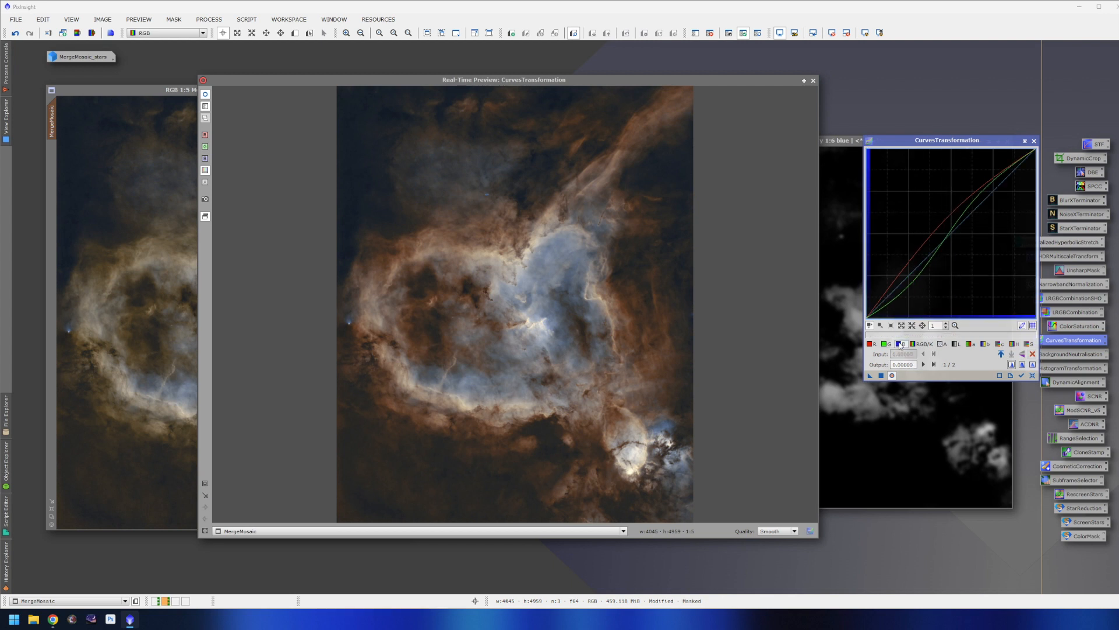
{"action": "left_click_drag", "start_coordinate": [940, 244], "coordinate": [950, 258]}
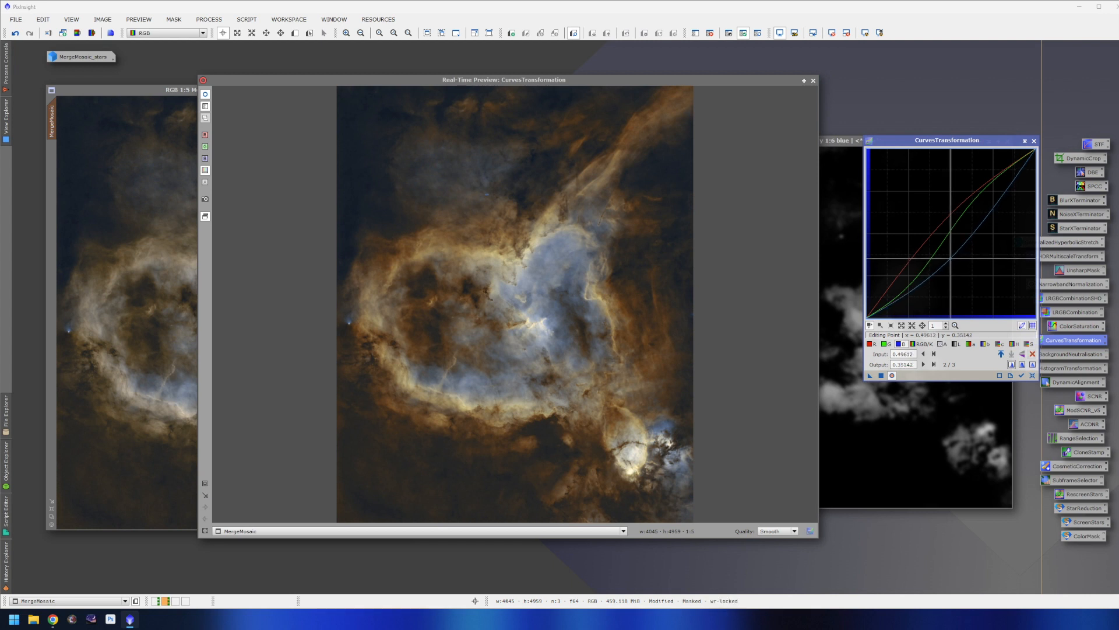
{"action": "left_click_drag", "start_coordinate": [950, 257], "coordinate": [948, 256]}
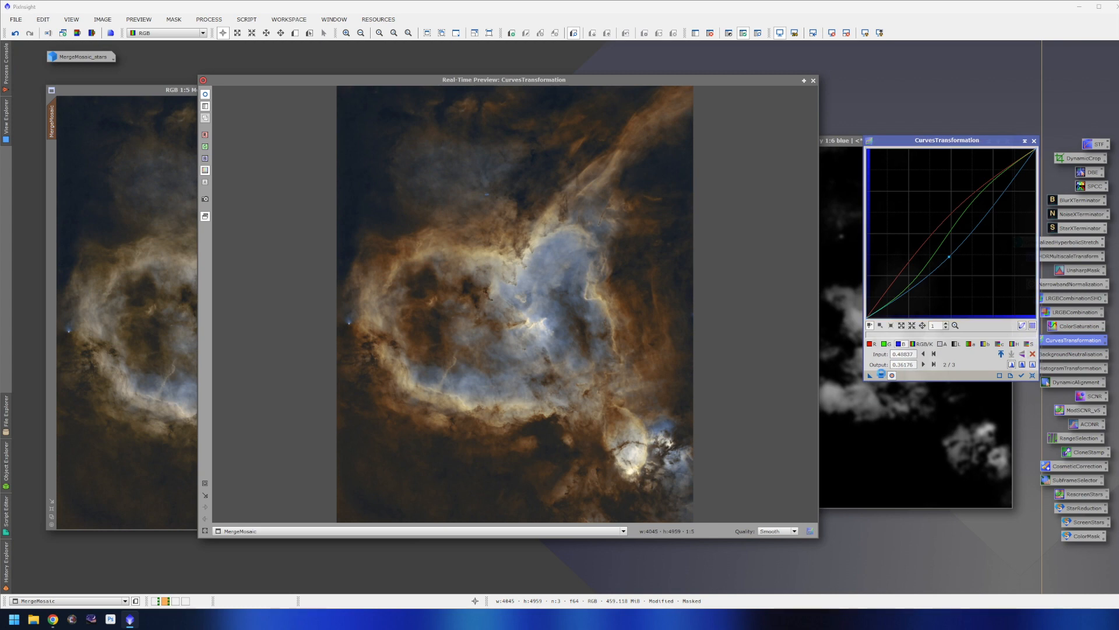
{"action": "left_click", "coordinate": [881, 374]}
Step: Reset the curves, raise the red curve's midtones and lift the saturation curve to about 0.46 at input 0.40
{"action": "left_click", "coordinate": [1033, 375]}
{"action": "left_click", "coordinate": [870, 343]}
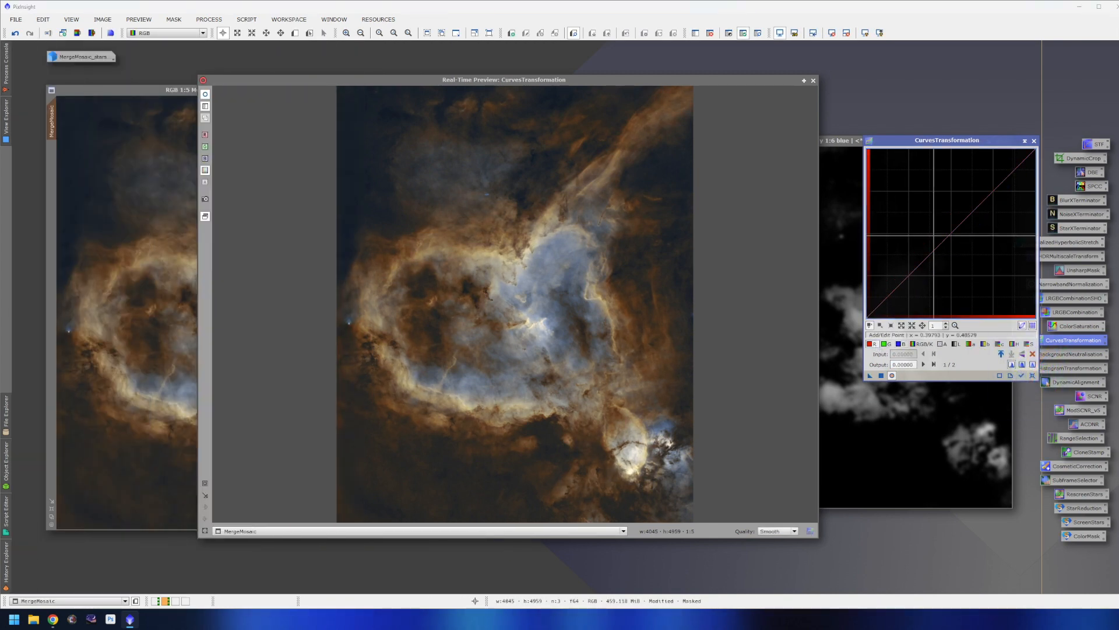
{"action": "left_click", "coordinate": [936, 238]}
{"action": "left_click_drag", "start_coordinate": [936, 237], "coordinate": [931, 228]}
{"action": "left_click", "coordinate": [1029, 343]}
{"action": "left_click", "coordinate": [935, 238]}
{"action": "left_click_drag", "start_coordinate": [935, 239], "coordinate": [936, 240]}
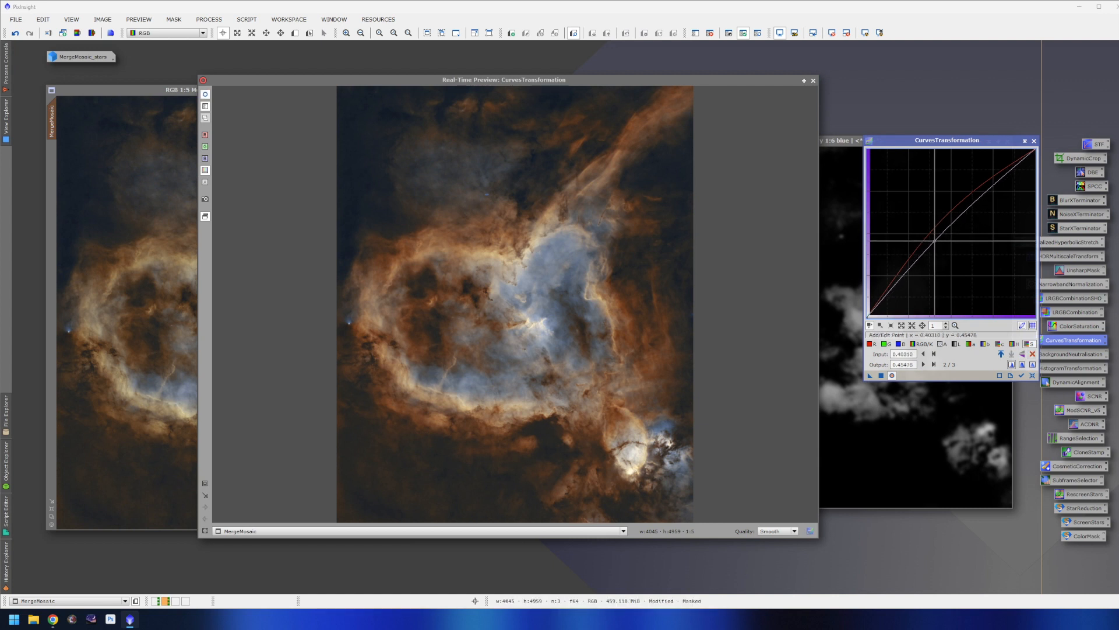
{"action": "left_click_drag", "start_coordinate": [936, 239], "coordinate": [937, 240]}
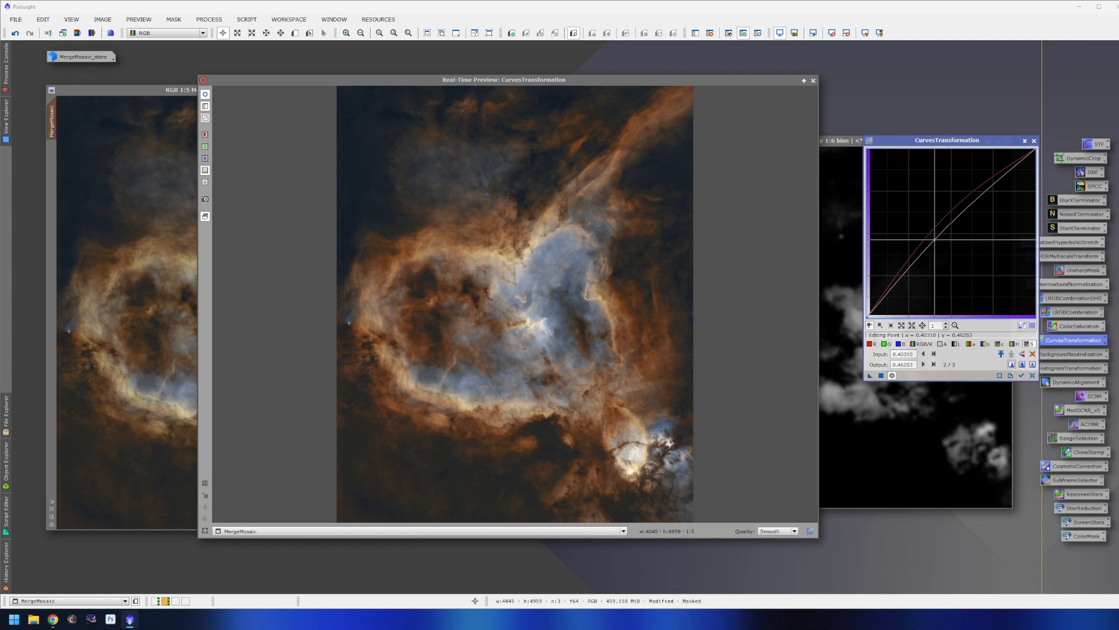
Step: Lower the blue curve to about 0.20 at input 0.26, give green a gentle S-curve, and apply the curves to MergeMosaic, closing the preview
{"action": "left_click", "coordinate": [899, 344]}
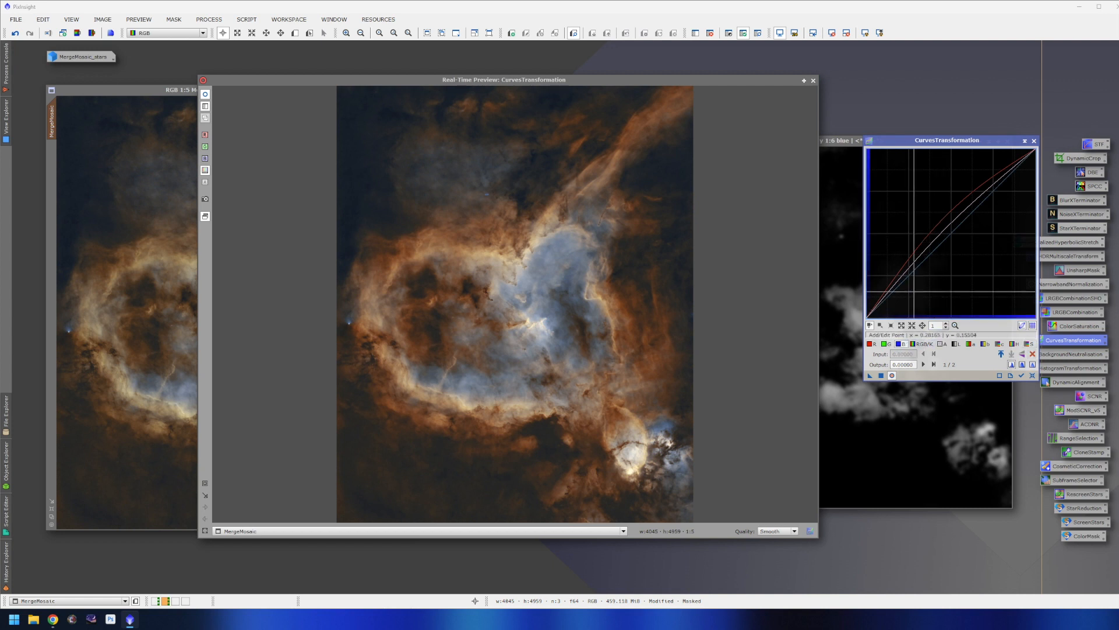
{"action": "left_click_drag", "start_coordinate": [909, 275], "coordinate": [911, 284]}
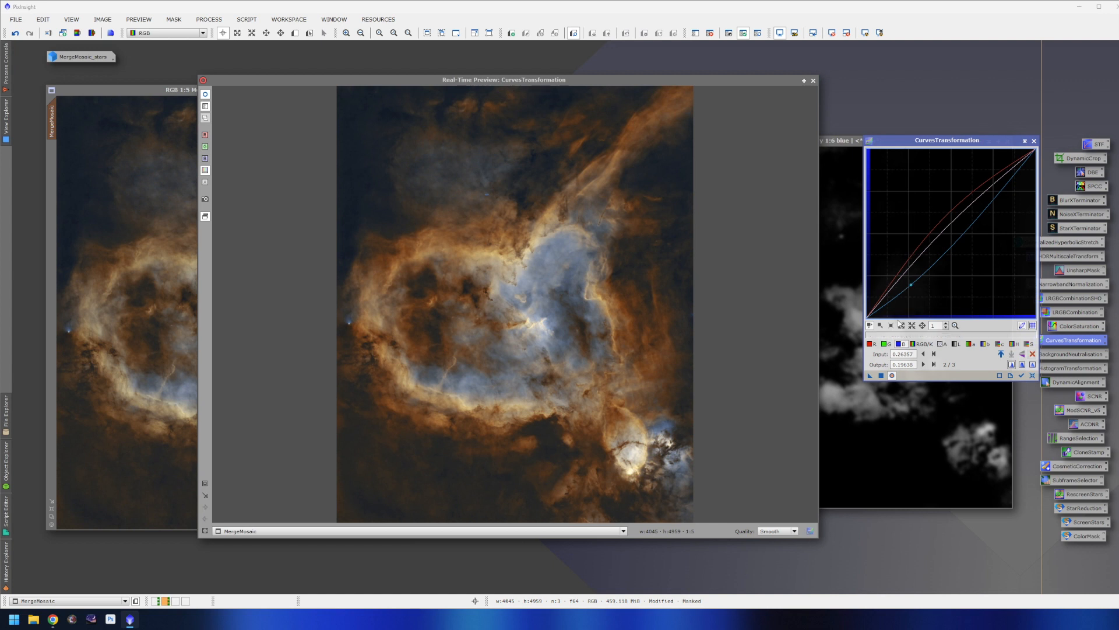
{"action": "left_click", "coordinate": [884, 344]}
{"action": "left_click_drag", "start_coordinate": [903, 284], "coordinate": [903, 289]}
{"action": "left_click_drag", "start_coordinate": [949, 244], "coordinate": [951, 237]}
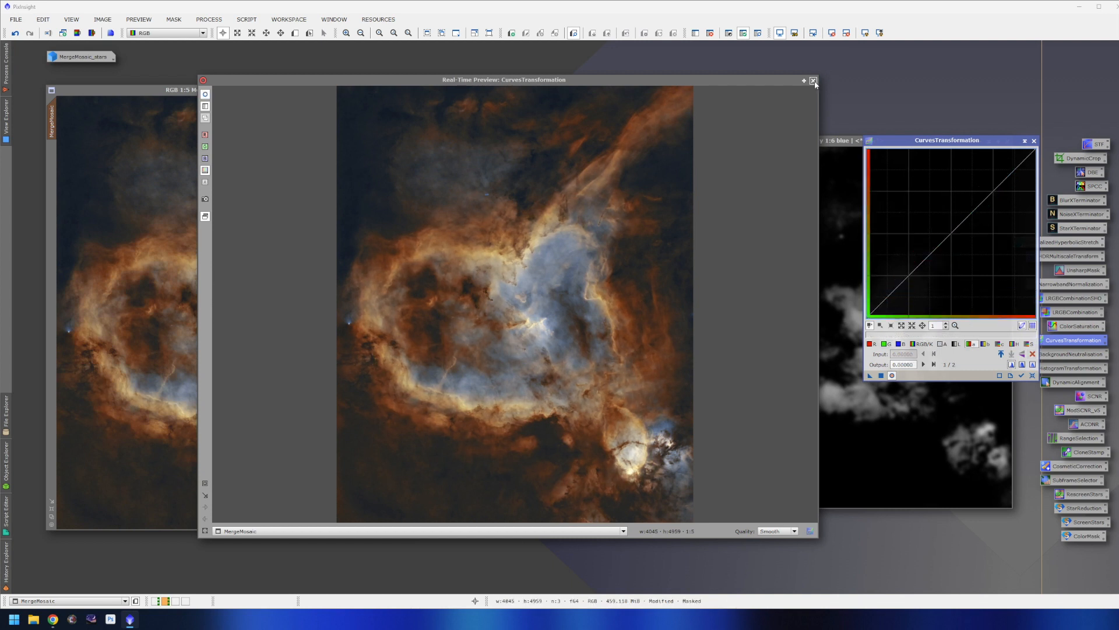
{"action": "left_click", "coordinate": [814, 82]}
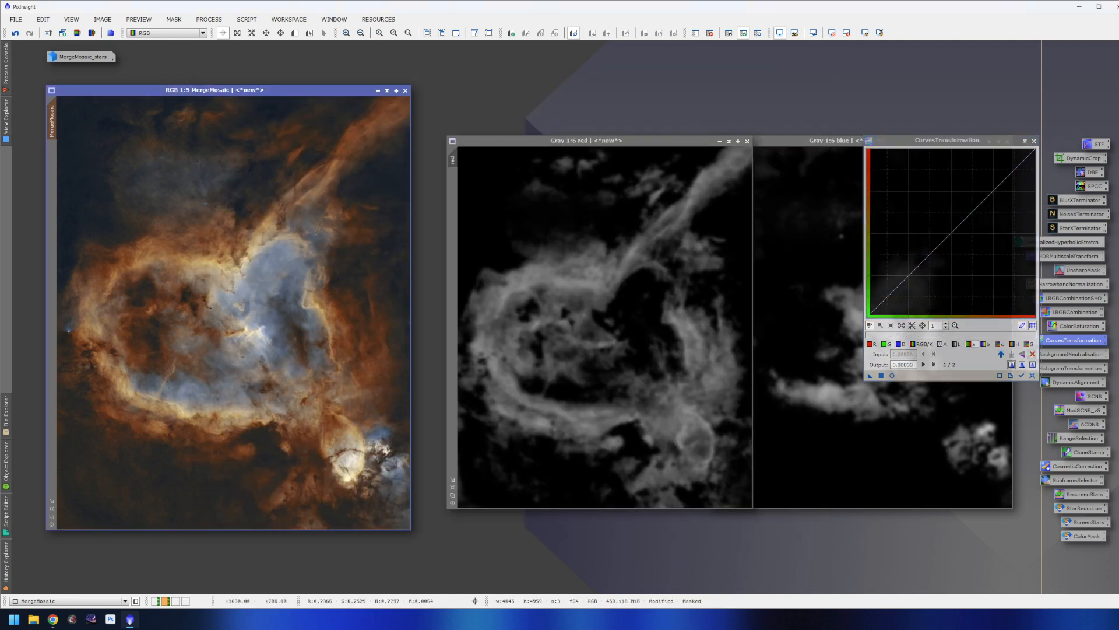
Step: Remove the mask from MergeMosaic, minimise the red mask window and move MergeMosaic into the freed space
{"action": "left_click_drag", "start_coordinate": [191, 89], "coordinate": [199, 90]}
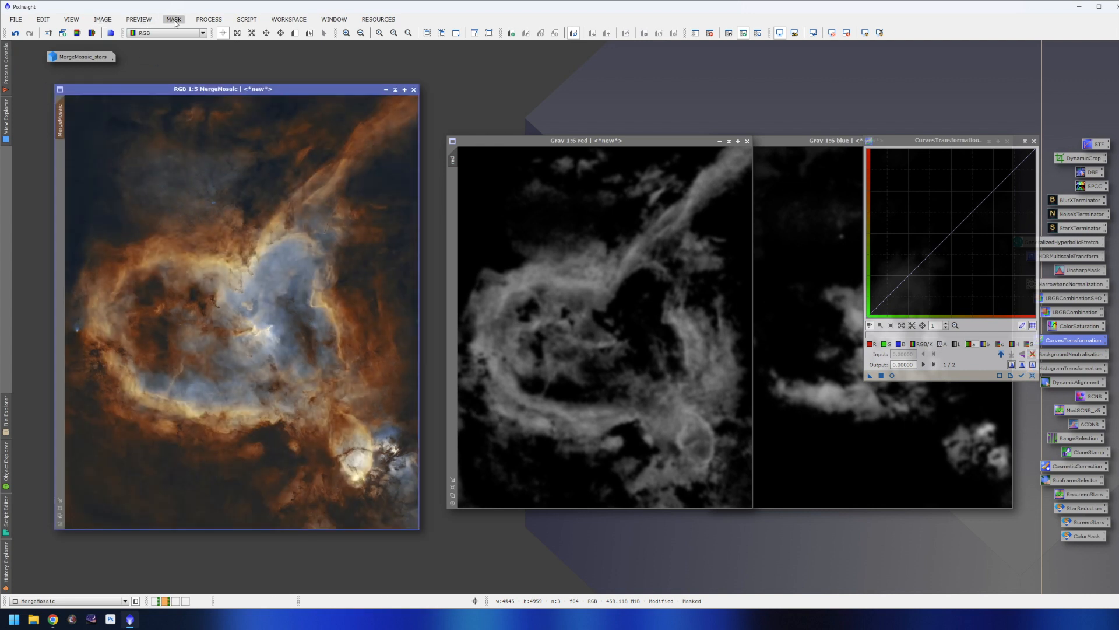
{"action": "left_click", "coordinate": [173, 19]}
{"action": "left_click", "coordinate": [197, 47]}
{"action": "left_click", "coordinate": [720, 142]}
{"action": "left_click_drag", "start_coordinate": [621, 334], "coordinate": [543, 95]}
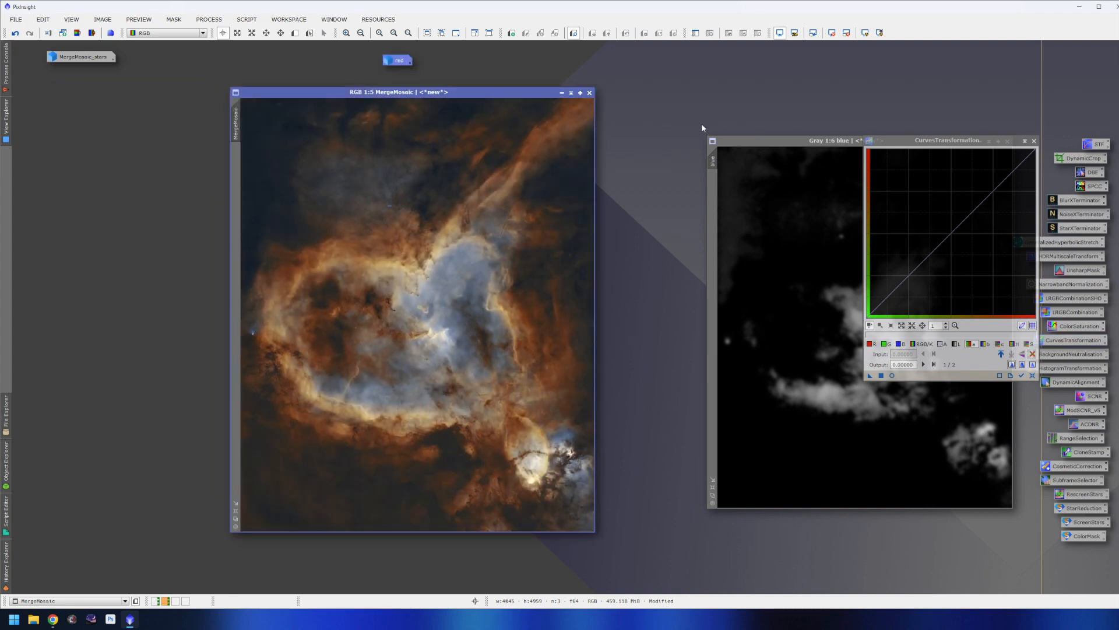
Step: Apply the blue image as a mask to MergeMosaic and open the CurvesTransformation real-time preview
{"action": "left_click_drag", "start_coordinate": [719, 162], "coordinate": [630, 142]}
{"action": "left_click_drag", "start_coordinate": [444, 153], "coordinate": [239, 167]}
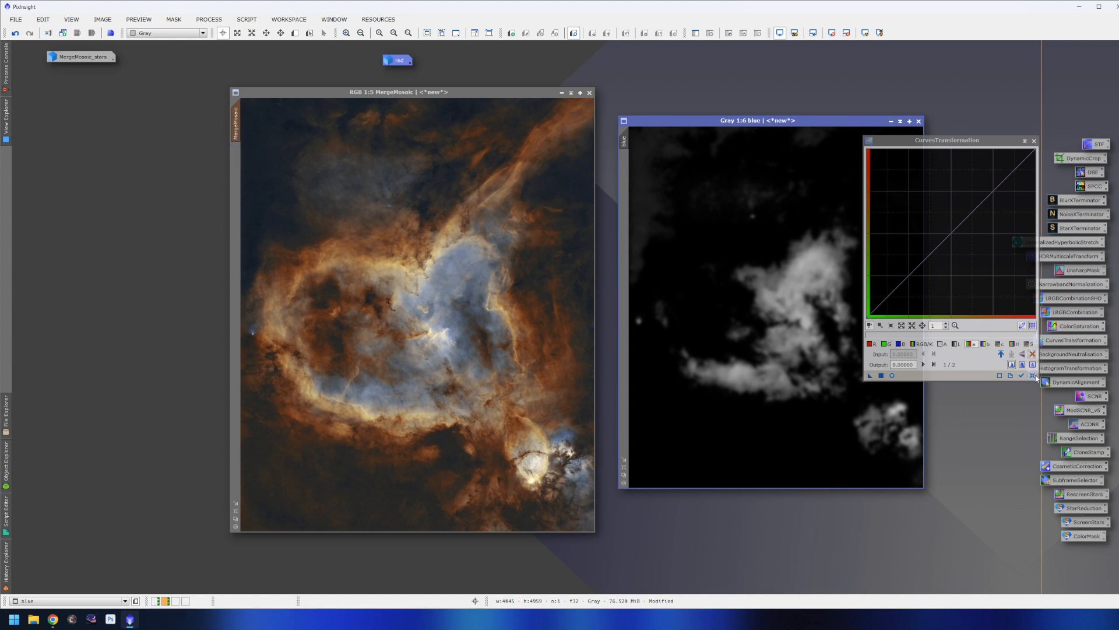
{"action": "left_click", "coordinate": [893, 376]}
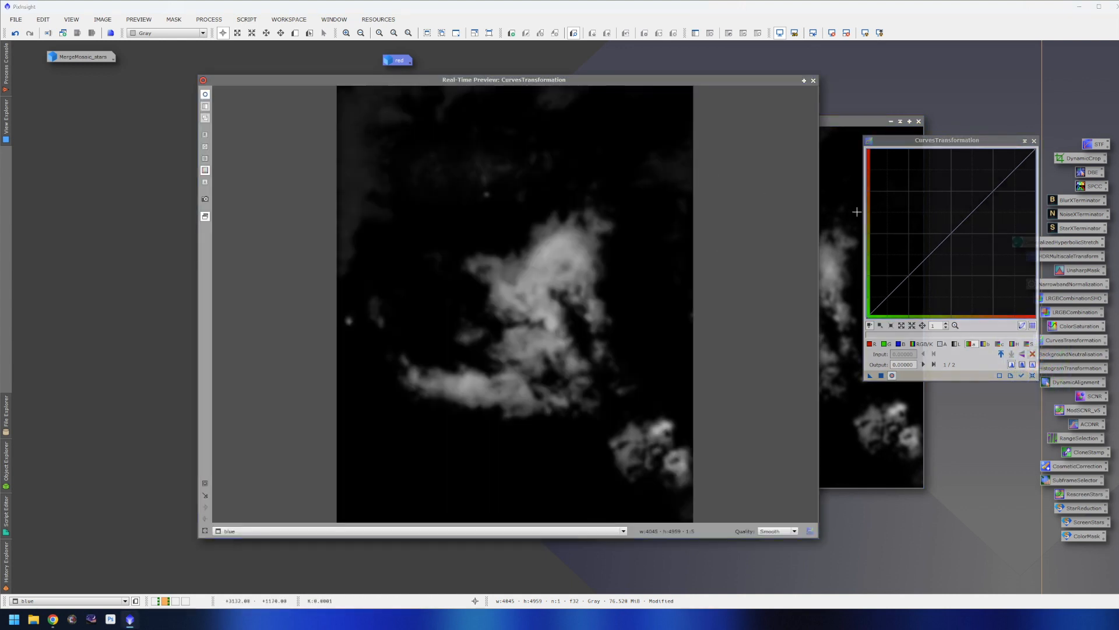
Step: Show the real-time preview on MergeMosaic instead of the blue mask and raise the blue curve to about 0.50 at input 0.40
{"action": "left_click", "coordinate": [813, 80]}
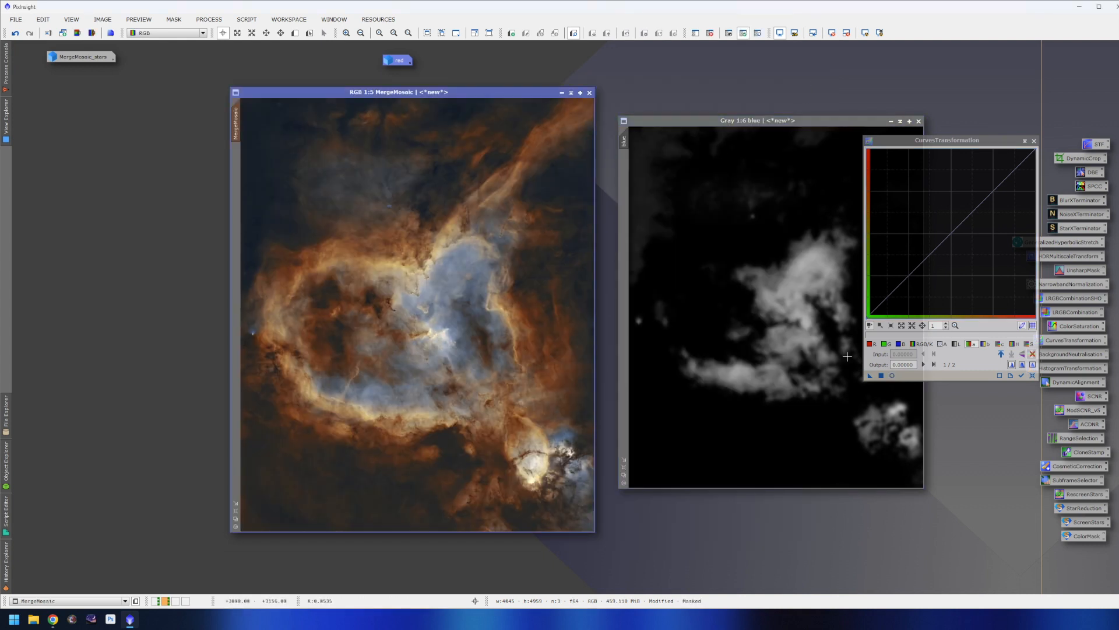
{"action": "left_click", "coordinate": [893, 376]}
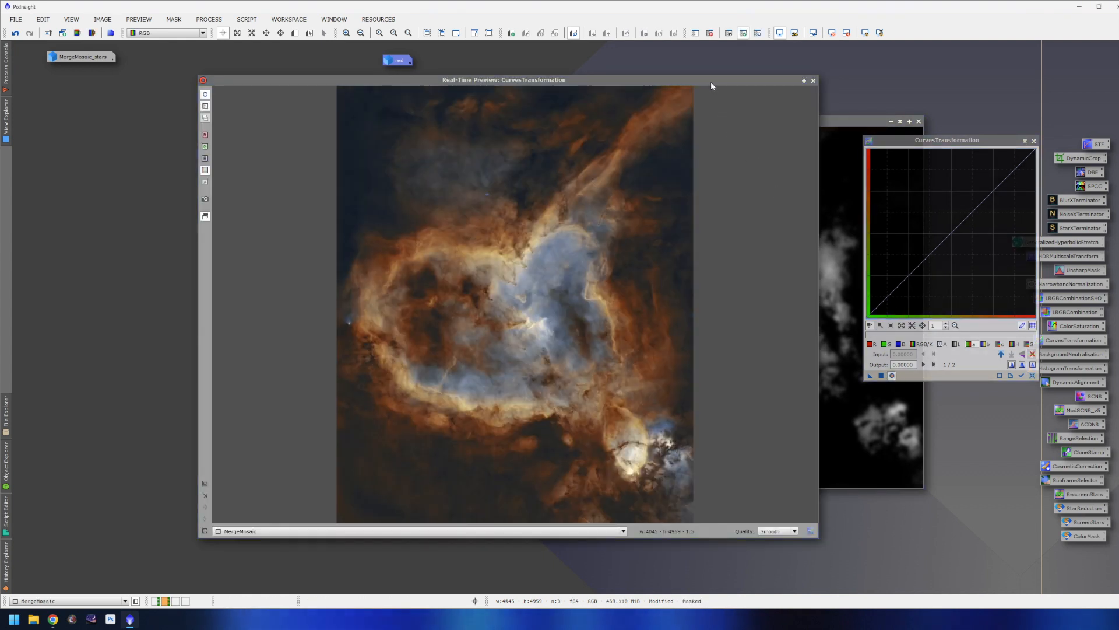
{"action": "left_click_drag", "start_coordinate": [711, 86], "coordinate": [692, 80]}
{"action": "left_click", "coordinate": [906, 344]}
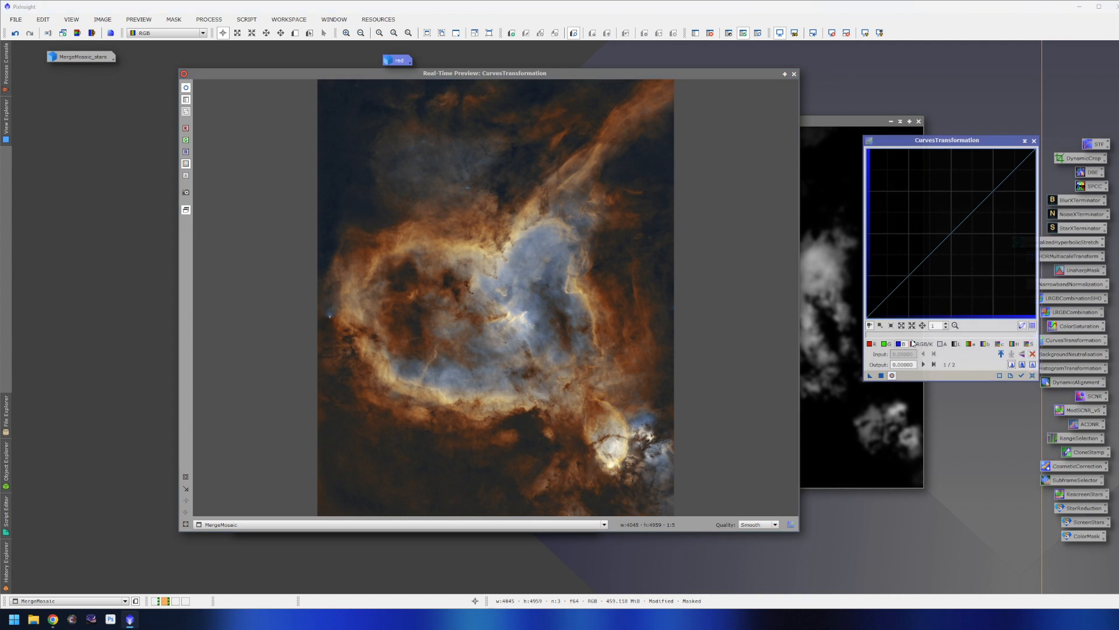
{"action": "left_click", "coordinate": [941, 242]}
{"action": "left_click_drag", "start_coordinate": [942, 243], "coordinate": [935, 233]}
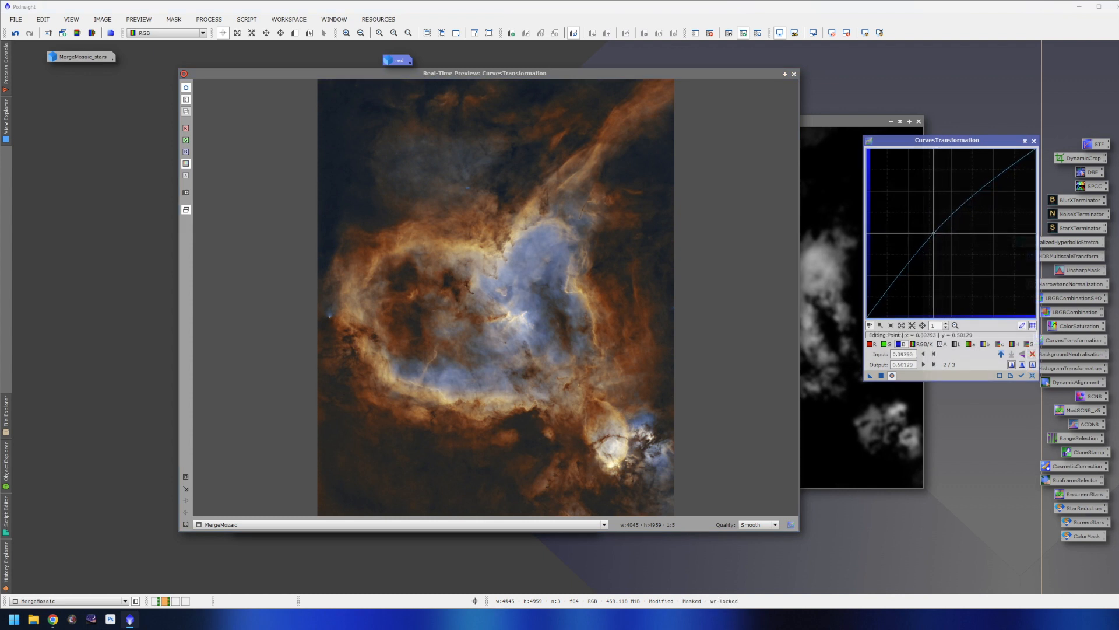
Step: Pull the red curve's midtones slightly below the diagonal
{"action": "left_click", "coordinate": [870, 344]}
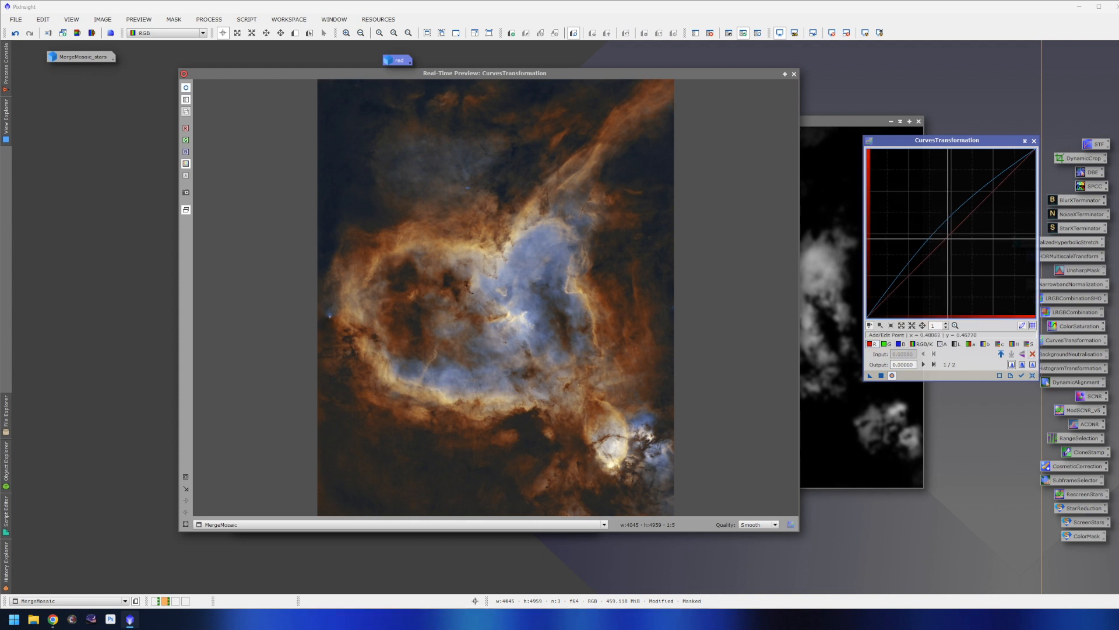
{"action": "left_click", "coordinate": [949, 243]}
{"action": "left_click_drag", "start_coordinate": [949, 243], "coordinate": [950, 246]}
Step: Raise the saturation curve to about 0.56 at input 0.51 and apply the curves to MergeMosaic
{"action": "left_click", "coordinate": [1028, 343]}
{"action": "left_click_drag", "start_coordinate": [956, 228], "coordinate": [953, 222]}
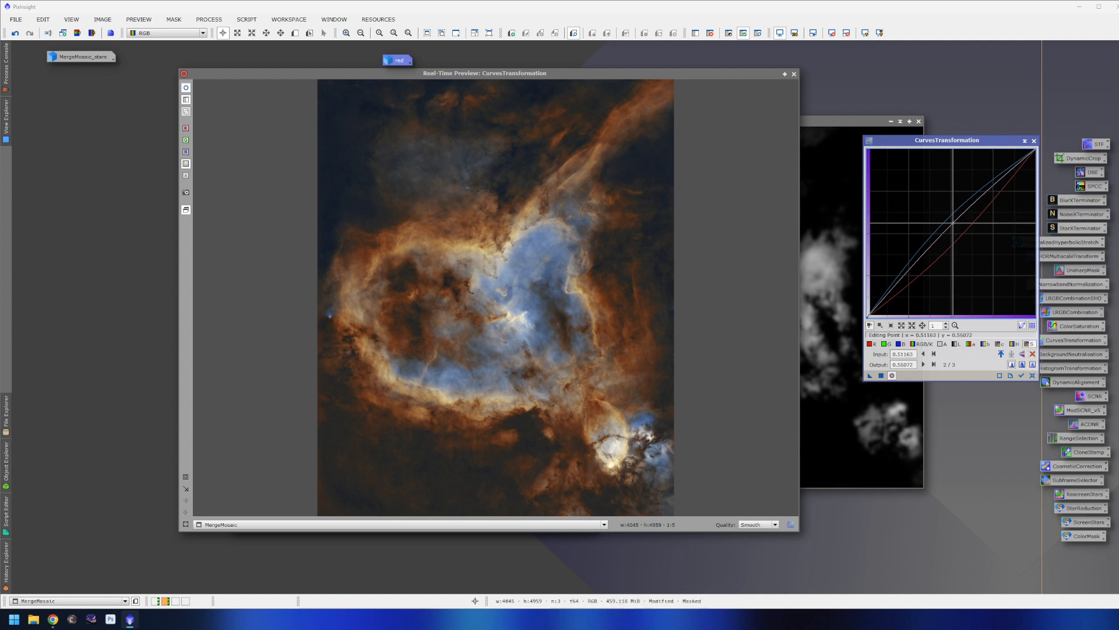
{"action": "left_click_drag", "start_coordinate": [953, 222], "coordinate": [952, 222]}
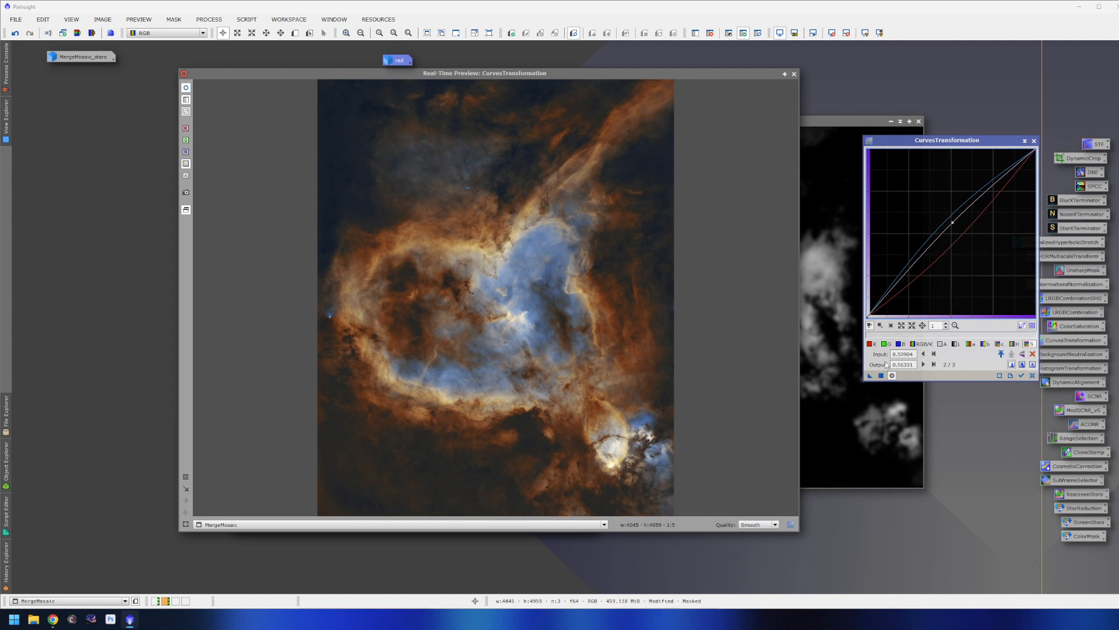
{"action": "left_click", "coordinate": [880, 375]}
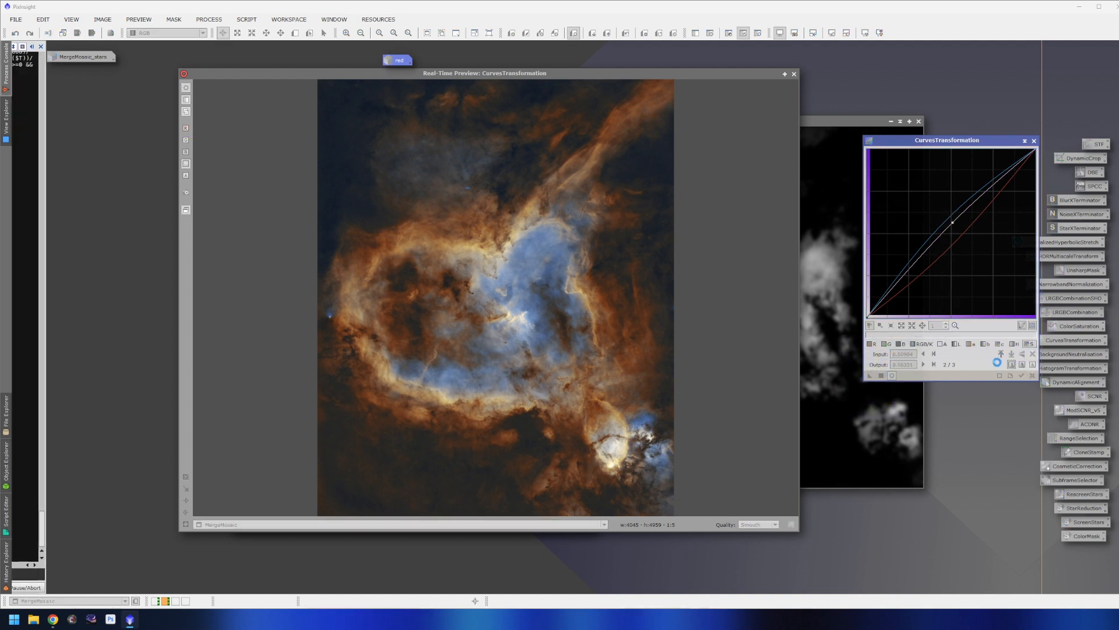
Step: Reset the curves, raise the blue curve's midtones slightly and lower the red curve to about 0.33 at input 0.38
{"action": "left_click", "coordinate": [1032, 375]}
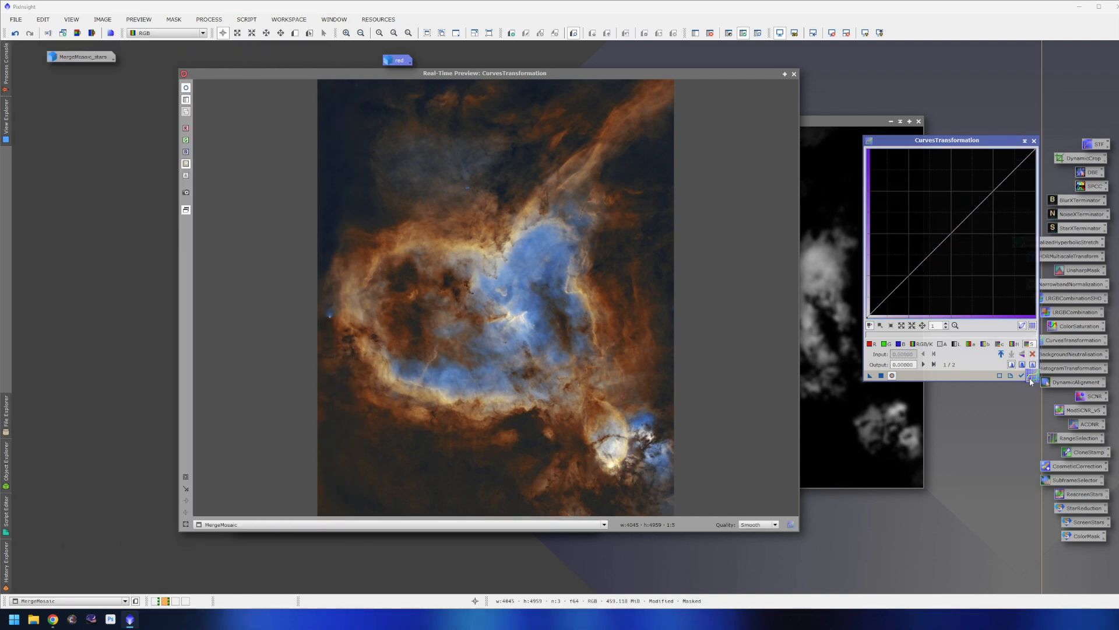
{"action": "left_click", "coordinate": [900, 344]}
{"action": "left_click_drag", "start_coordinate": [939, 245], "coordinate": [935, 239]}
{"action": "left_click", "coordinate": [870, 344]}
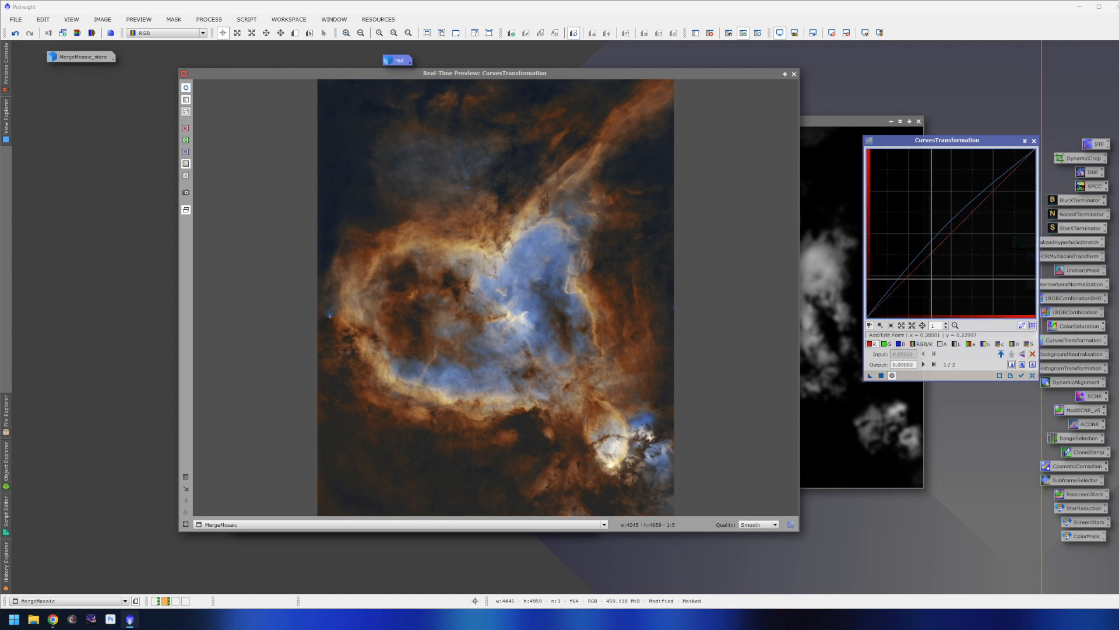
{"action": "left_click_drag", "start_coordinate": [928, 260], "coordinate": [930, 261]}
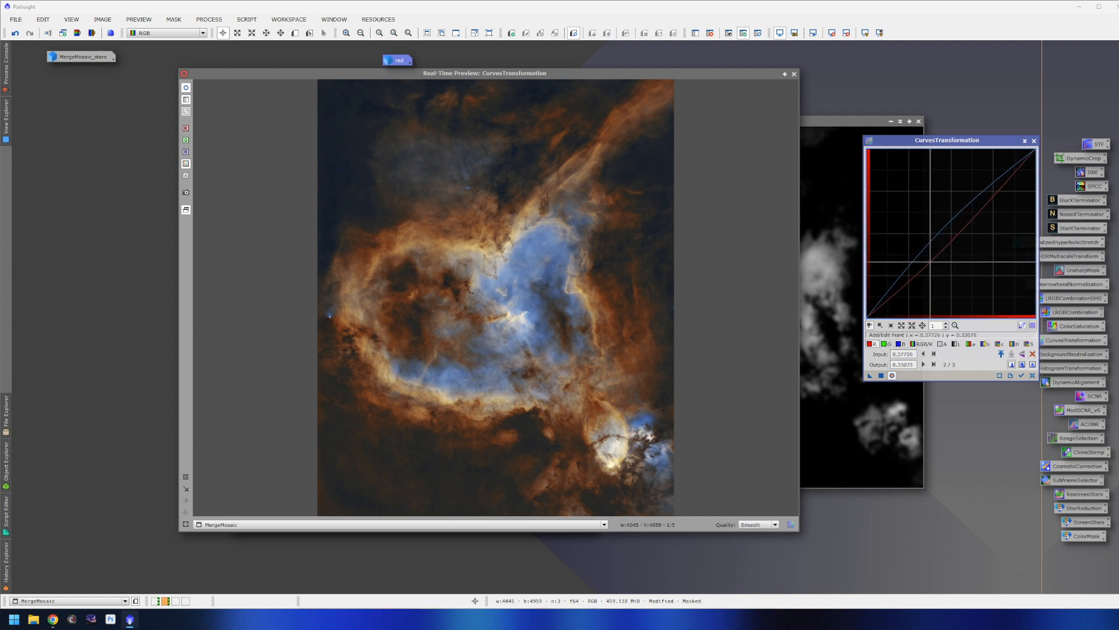
Step: Apply the blue and red curve adjustments to MergeMosaic and close CurvesTransformation and its real-time preview
{"action": "left_click", "coordinate": [881, 375]}
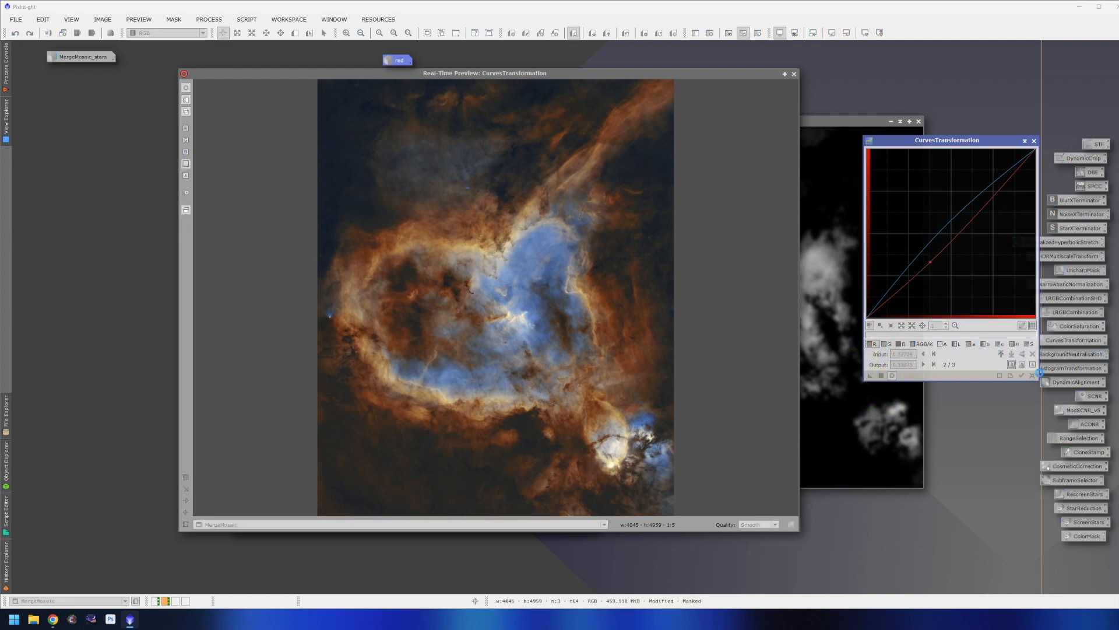
{"action": "left_click", "coordinate": [1034, 141]}
{"action": "left_click", "coordinate": [792, 74]}
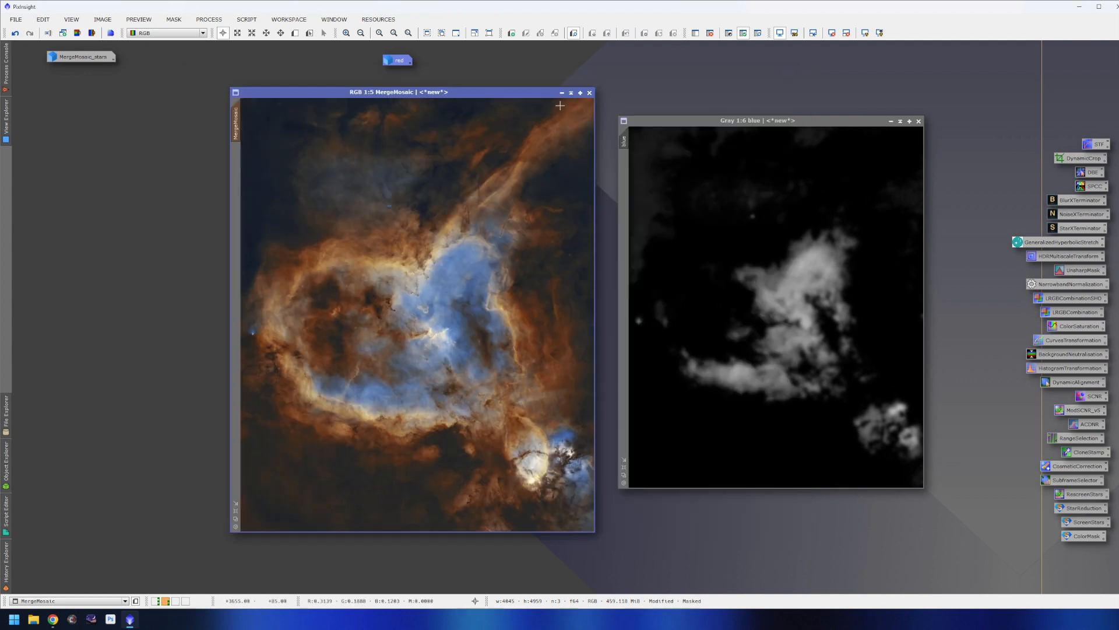
Step: Minimise the blue mask, park it beside the red one and remove the mask from MergeMosaic
{"action": "left_click_drag", "start_coordinate": [519, 95], "coordinate": [521, 91]}
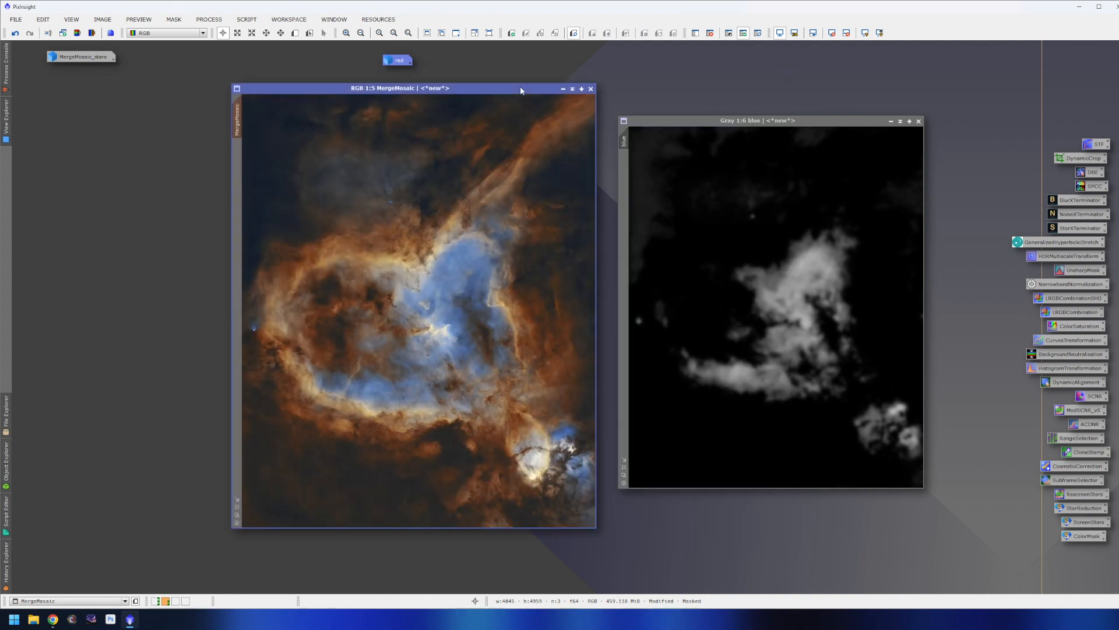
{"action": "left_click", "coordinate": [891, 121]}
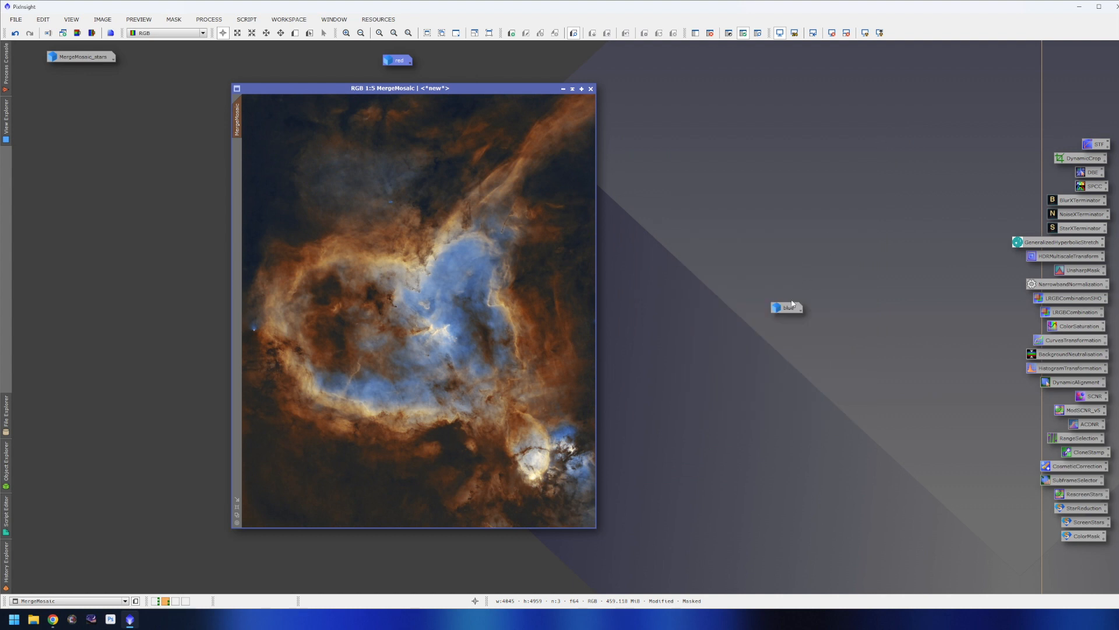
{"action": "left_click_drag", "start_coordinate": [789, 308], "coordinate": [714, 95]}
{"action": "left_click", "coordinate": [174, 19]}
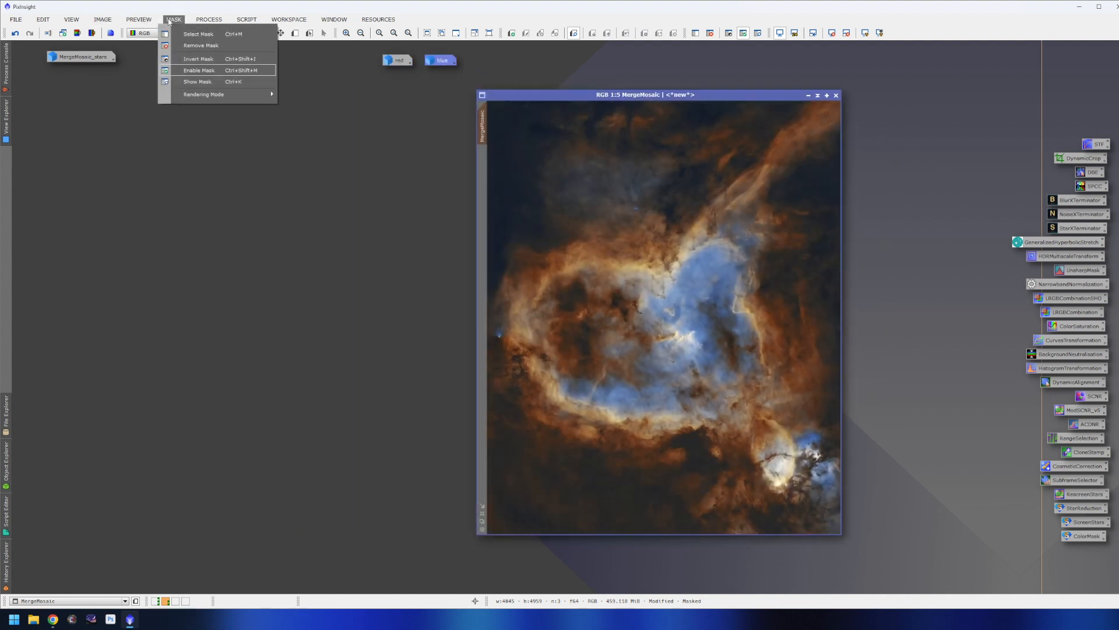
{"action": "left_click", "coordinate": [193, 45]}
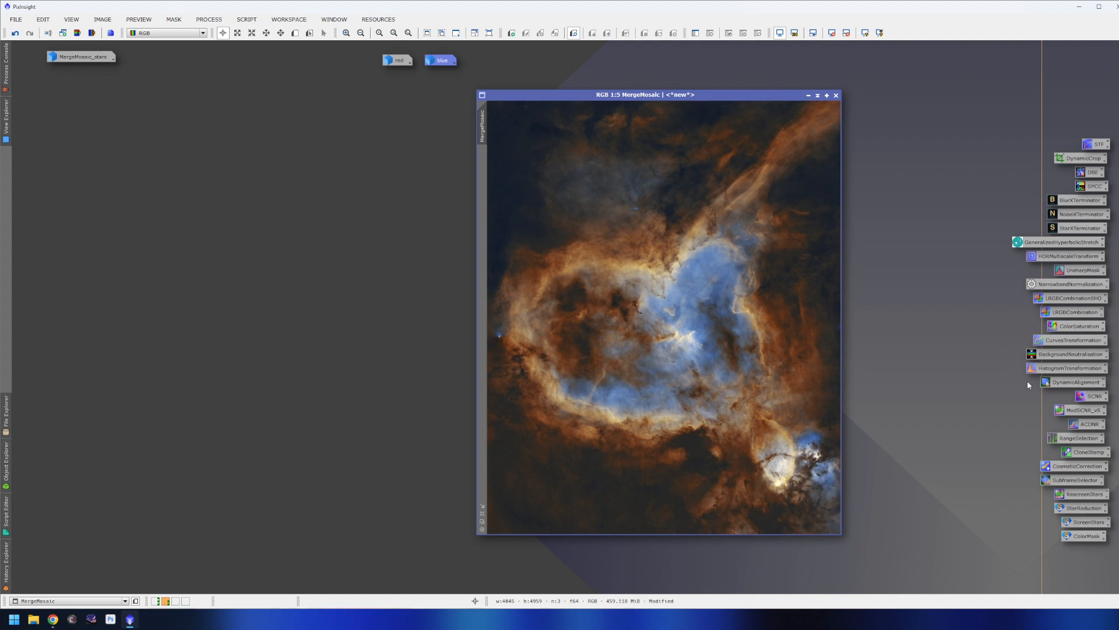
Step: Open RangeSelection with its real-time preview and set the lower limit to 0.09 and the upper limit to 0.15
{"action": "double_click", "coordinate": [1078, 439]}
{"action": "left_click", "coordinate": [880, 350]}
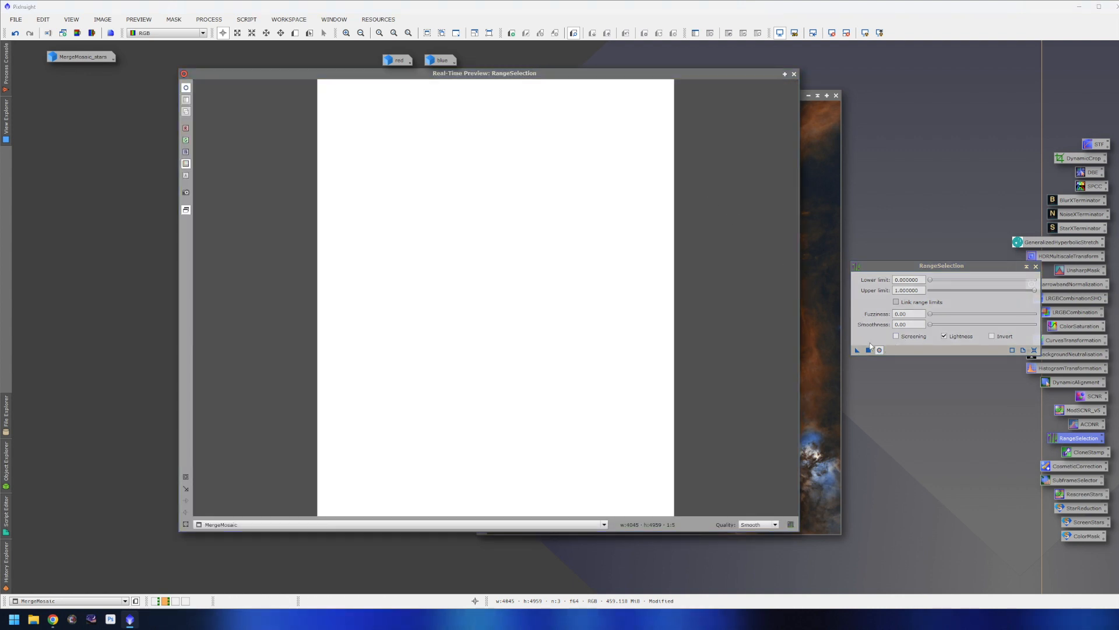
{"action": "left_click_drag", "start_coordinate": [931, 283], "coordinate": [942, 285]}
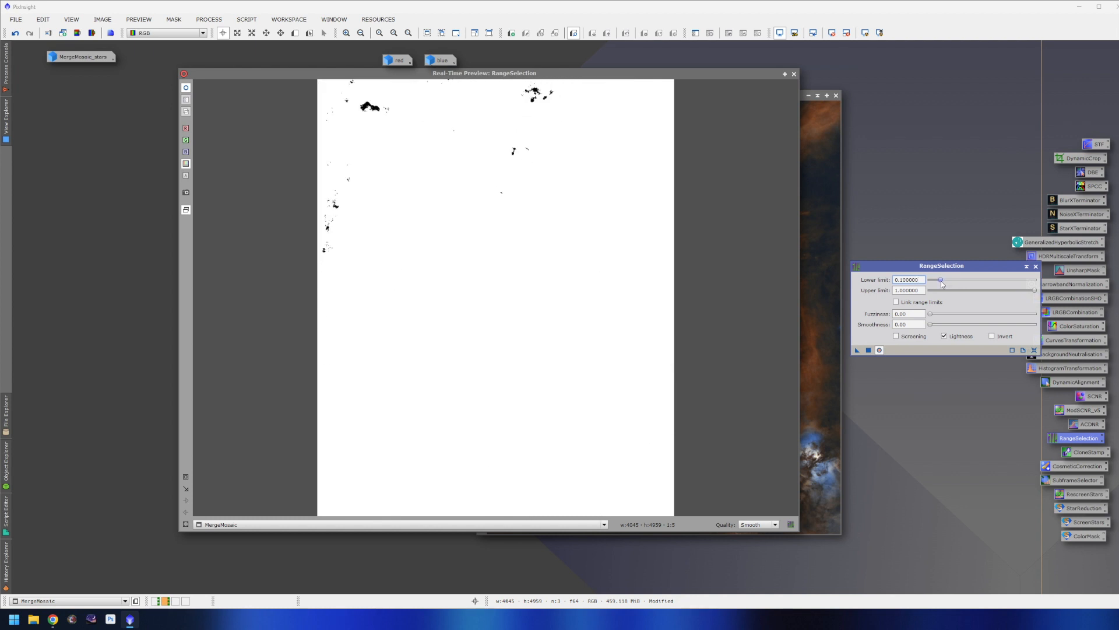
{"action": "left_click_drag", "start_coordinate": [1036, 290], "coordinate": [945, 301]}
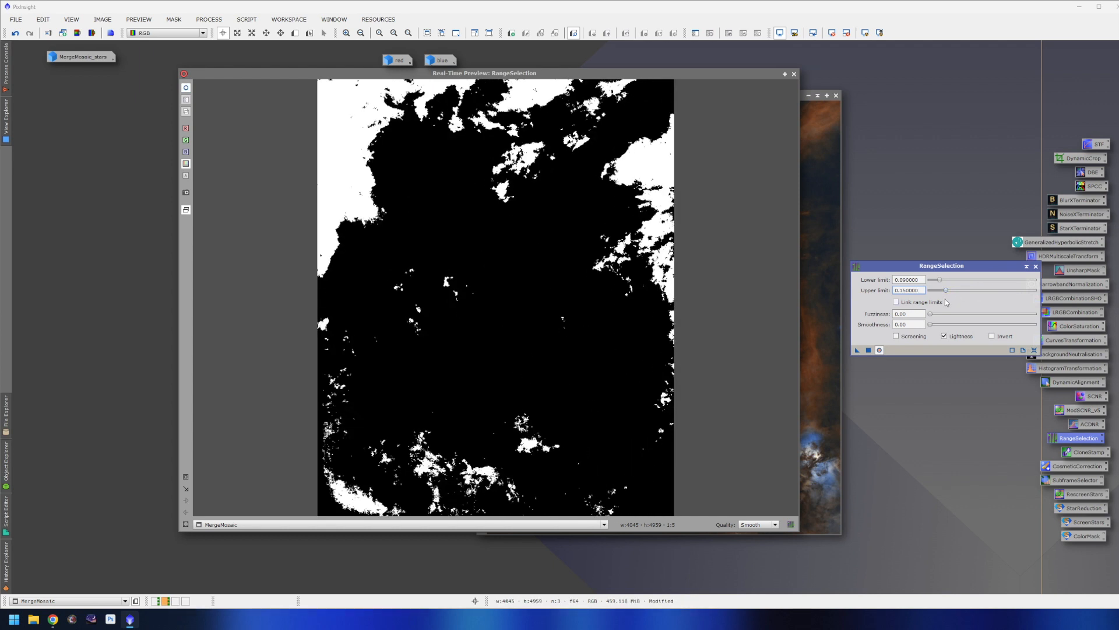
Step: Narrow the real-time preview, place it side by side with MergeMosaic, and move the RangeSelection dialog clear of both images
{"action": "left_click_drag", "start_coordinate": [510, 73], "coordinate": [408, 85]}
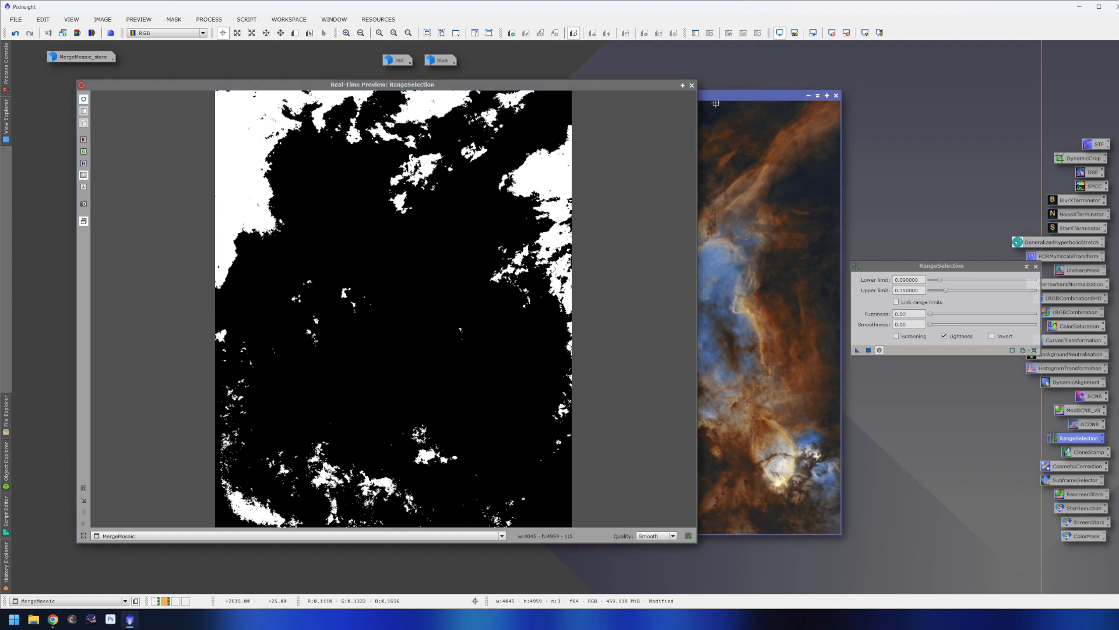
{"action": "left_click_drag", "start_coordinate": [782, 92], "coordinate": [1023, 75]}
{"action": "left_click_drag", "start_coordinate": [649, 83], "coordinate": [651, 76]}
{"action": "left_click_drag", "start_coordinate": [697, 120], "coordinate": [458, 132]}
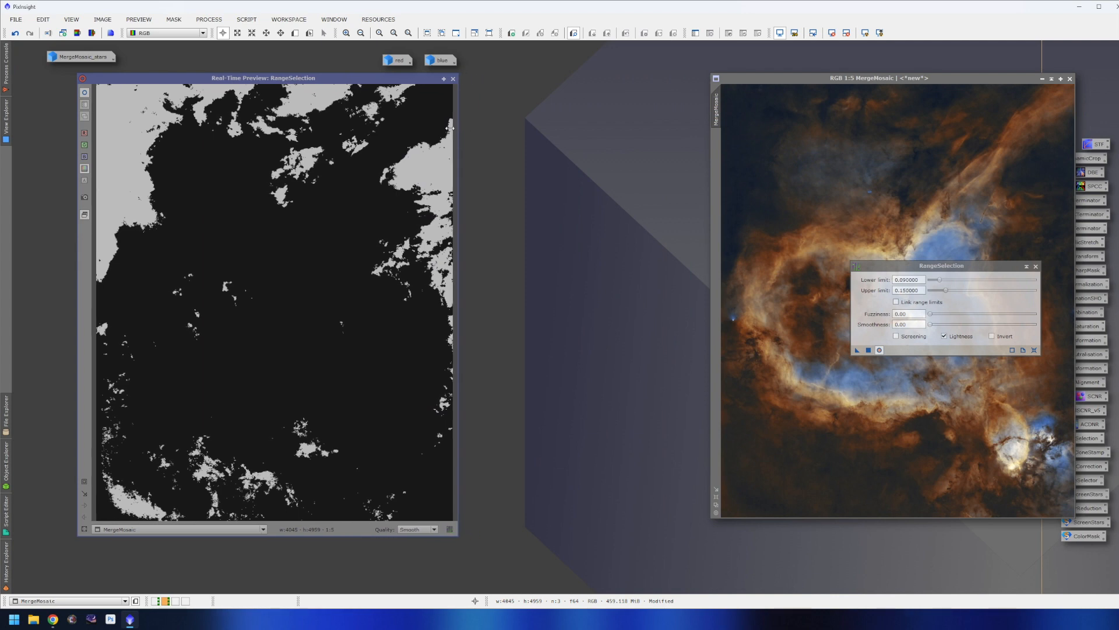
{"action": "left_click_drag", "start_coordinate": [262, 78], "coordinate": [514, 78]}
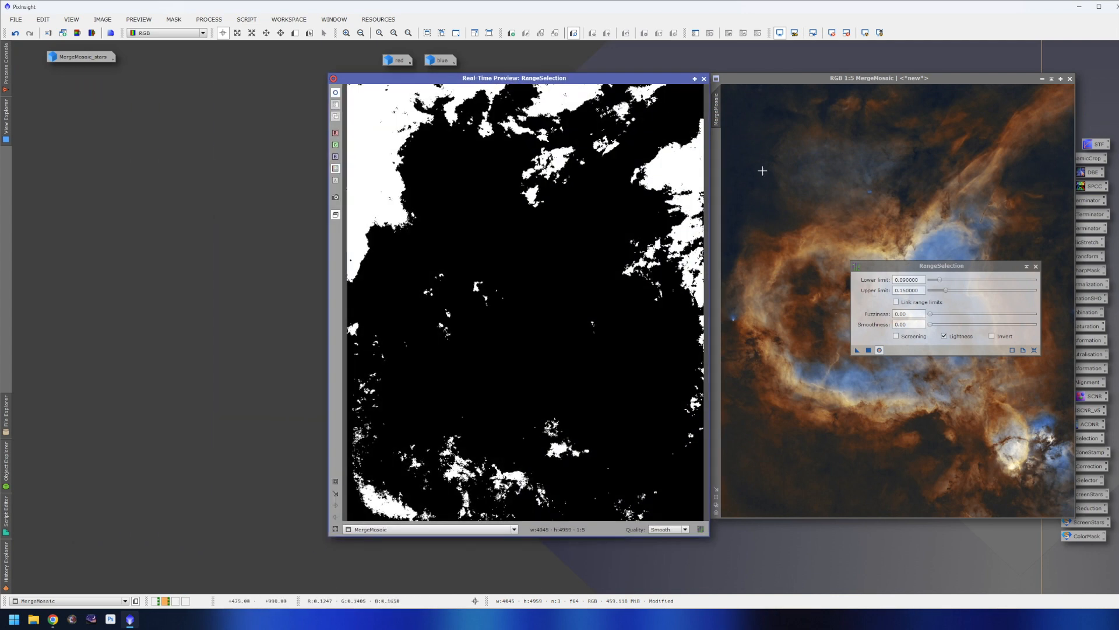
{"action": "left_click_drag", "start_coordinate": [910, 265], "coordinate": [163, 226]}
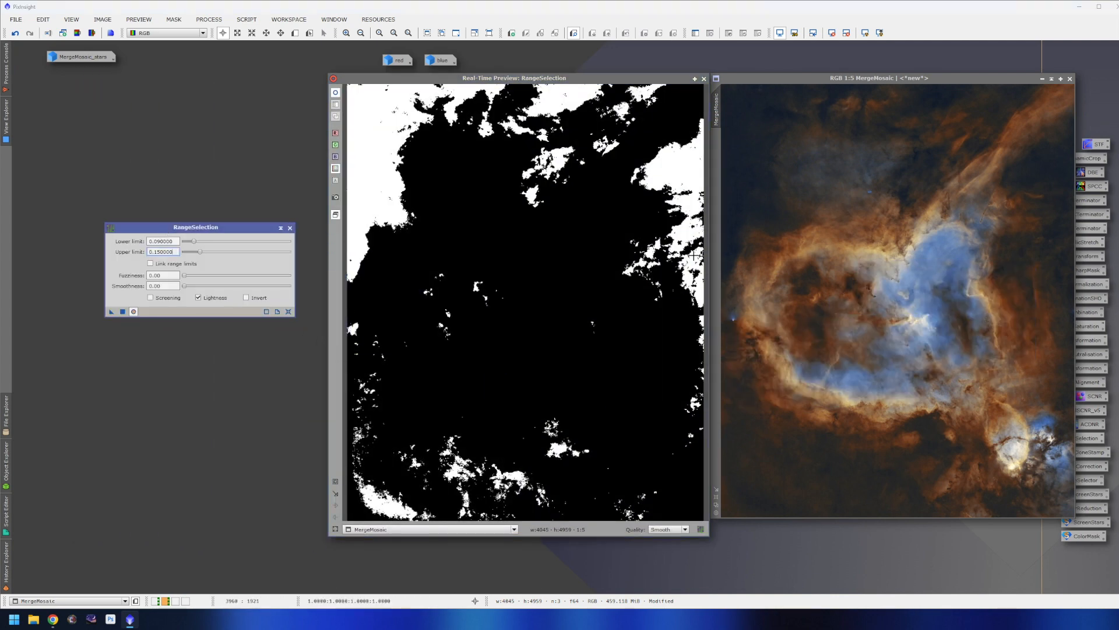
{"action": "left_click", "coordinate": [741, 230]}
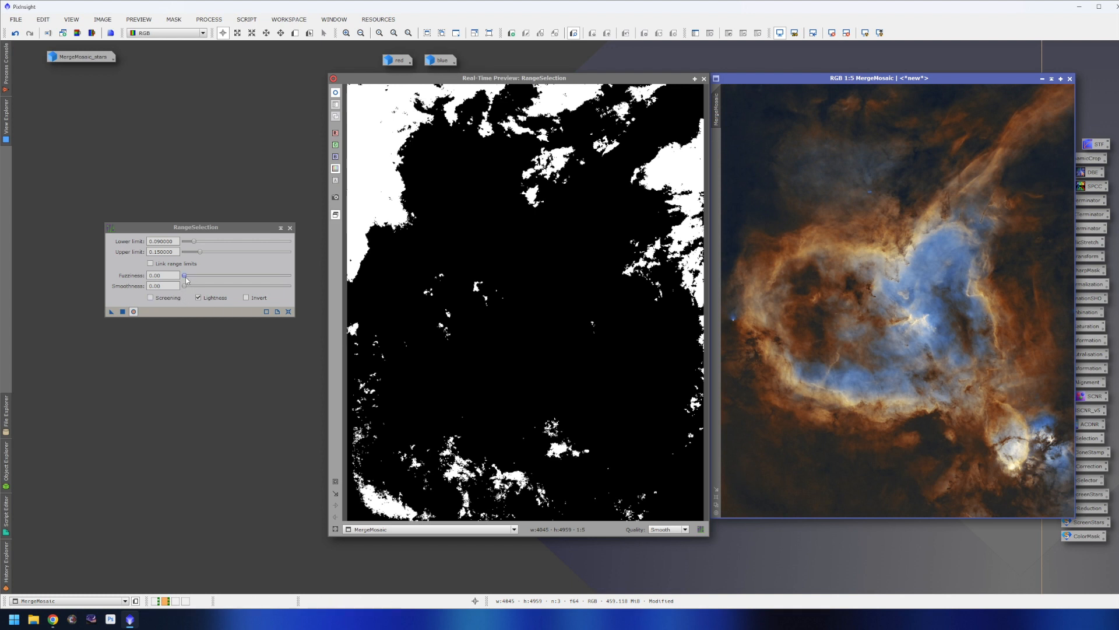
Step: Add some smoothness and a fuzziness of about 0.32, generate the range mask, and close RangeSelection and its preview
{"action": "left_click_drag", "start_coordinate": [184, 285], "coordinate": [210, 281]}
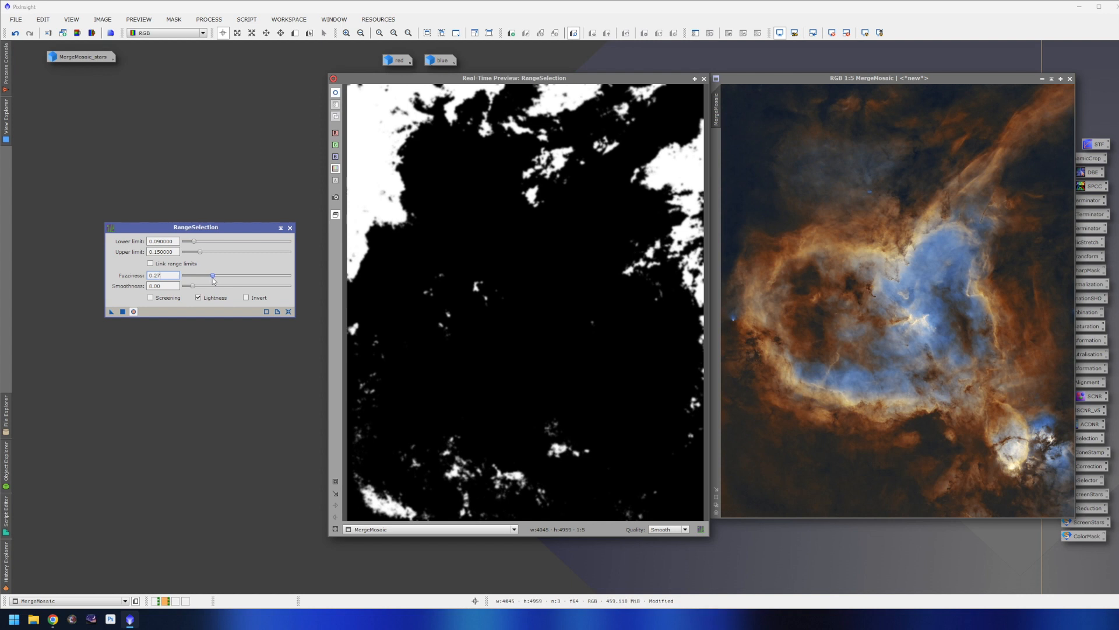
{"action": "left_click_drag", "start_coordinate": [215, 280], "coordinate": [219, 281]}
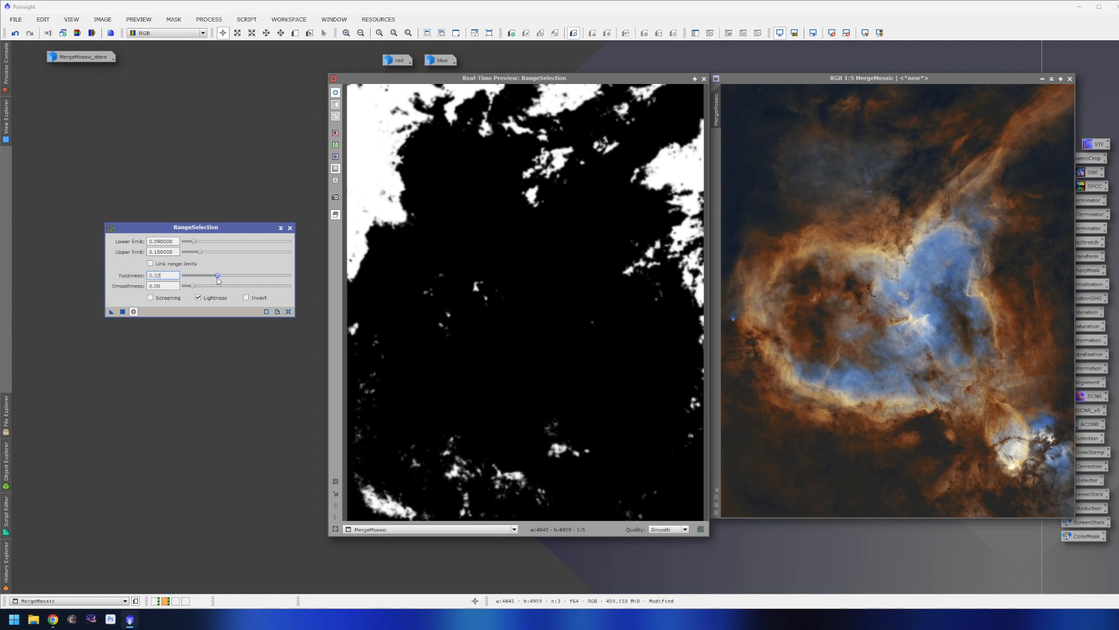
{"action": "left_click", "coordinate": [123, 312]}
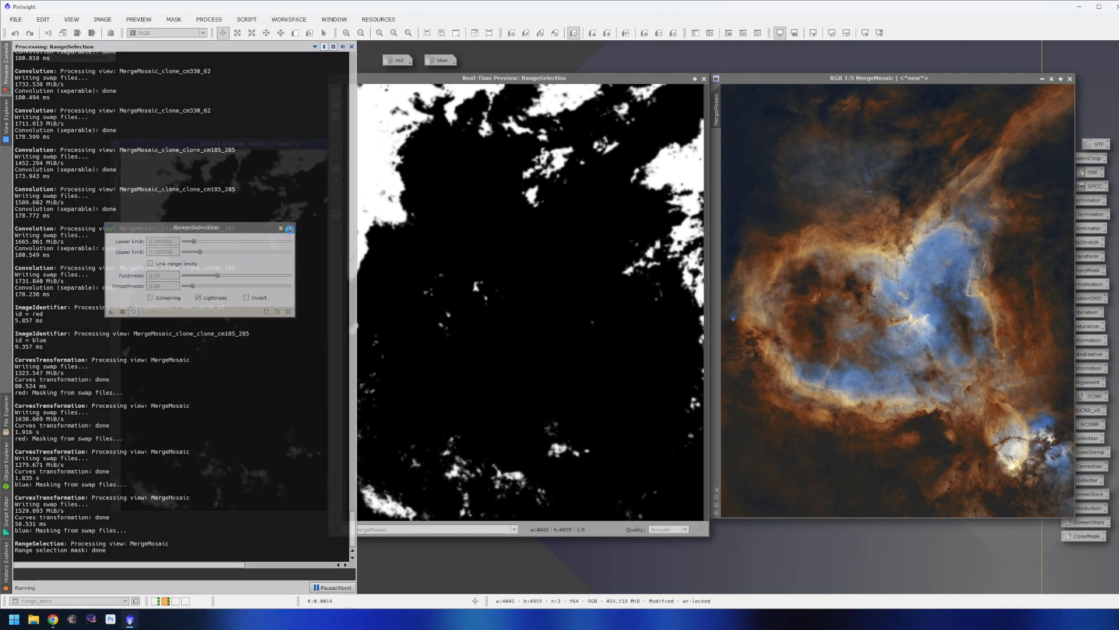
{"action": "left_click", "coordinate": [290, 228]}
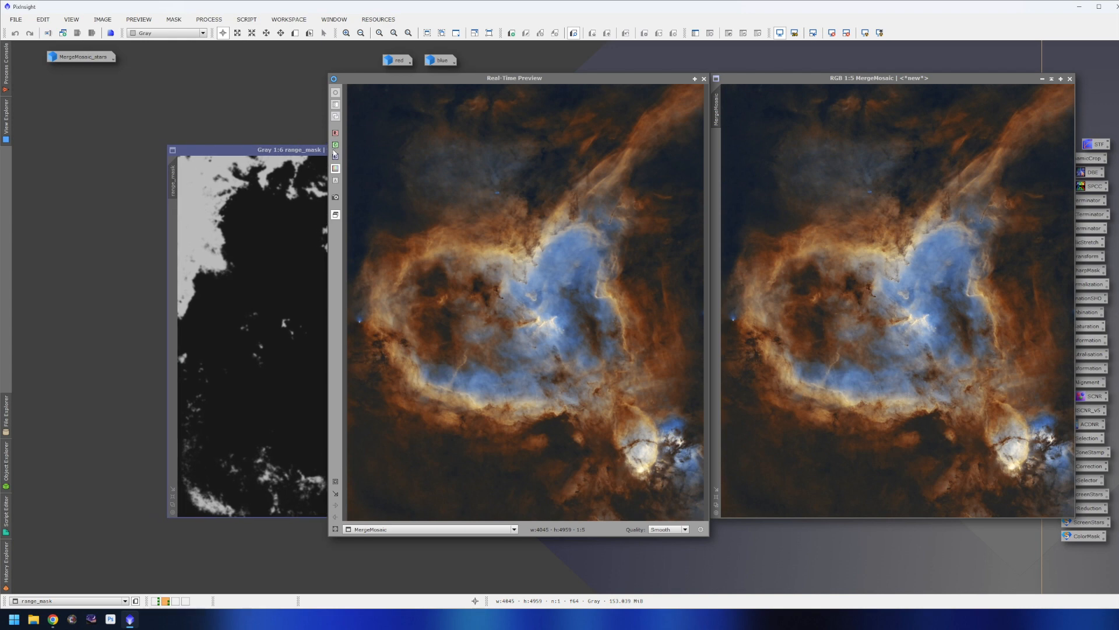
{"action": "left_click", "coordinate": [705, 78]}
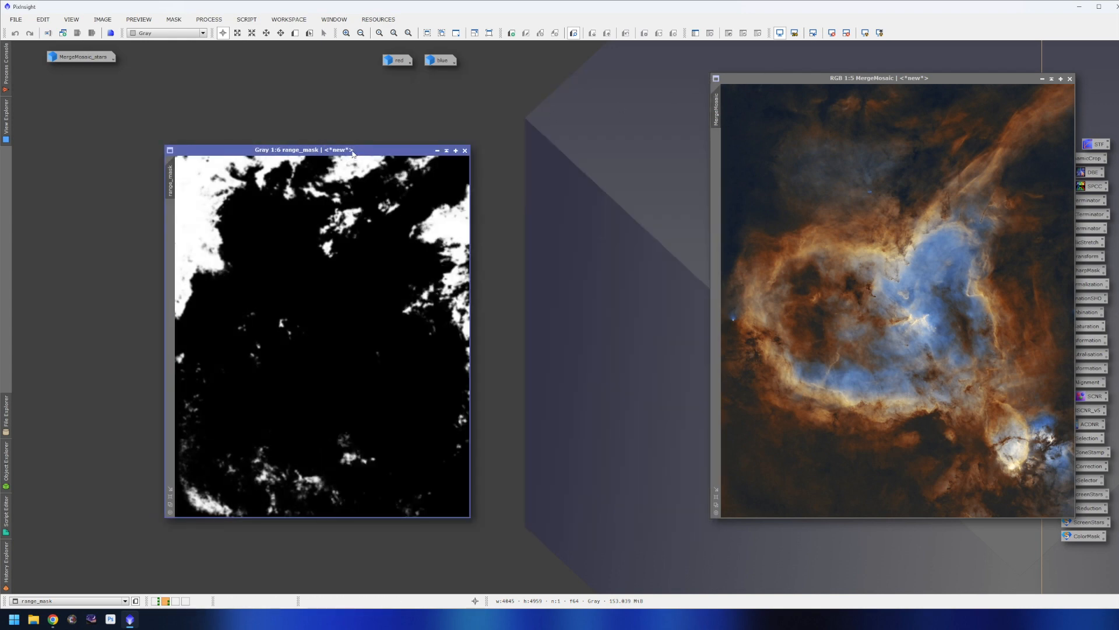
Step: Soften range_mask by applying Convolution with a StdDev of 10.0 twice, and close the Convolution dialog
{"action": "left_click_drag", "start_coordinate": [244, 150], "coordinate": [342, 134]}
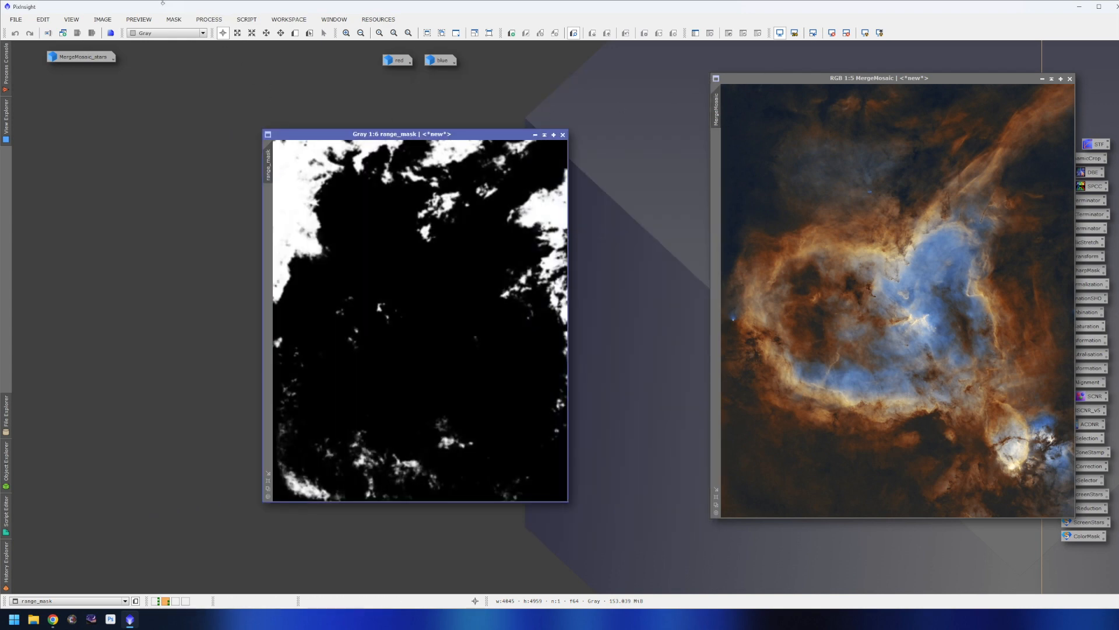
{"action": "left_click", "coordinate": [209, 19]}
{"action": "mouse_move", "coordinate": [263, 34]}
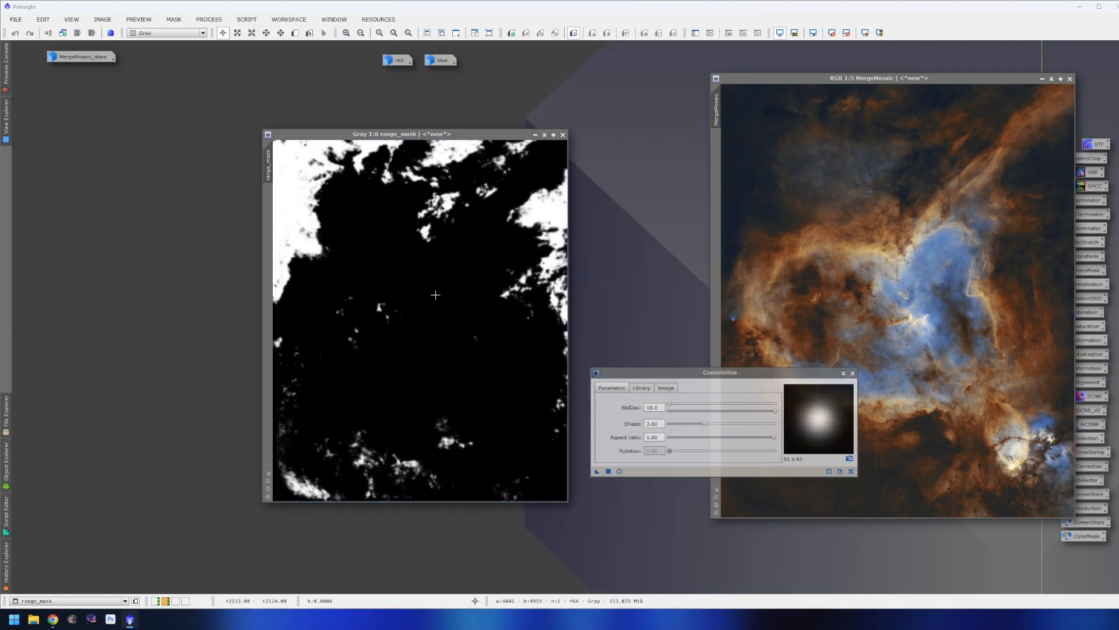
{"action": "left_click", "coordinate": [384, 306]}
{"action": "left_click_drag", "start_coordinate": [595, 474], "coordinate": [556, 437]}
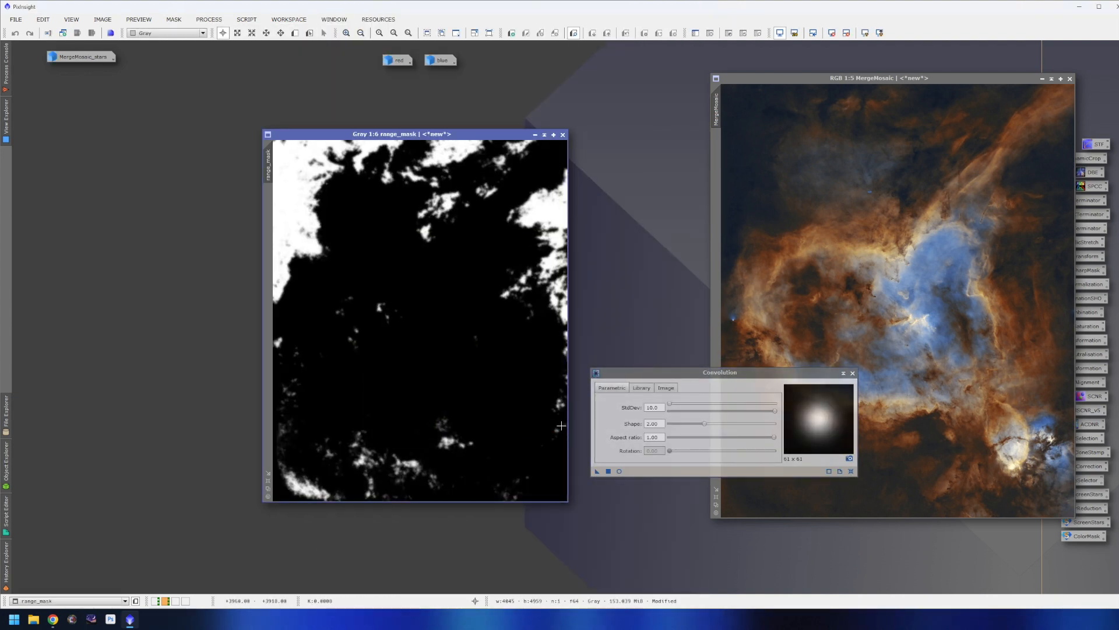
{"action": "left_click_drag", "start_coordinate": [595, 472], "coordinate": [519, 438]}
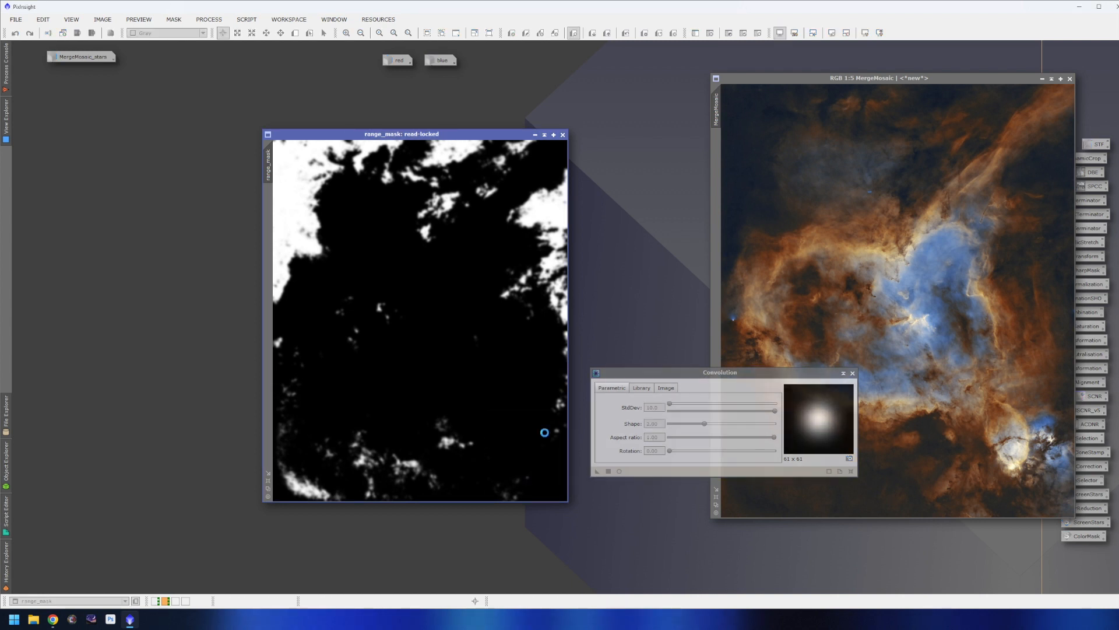
{"action": "left_click", "coordinate": [852, 373]}
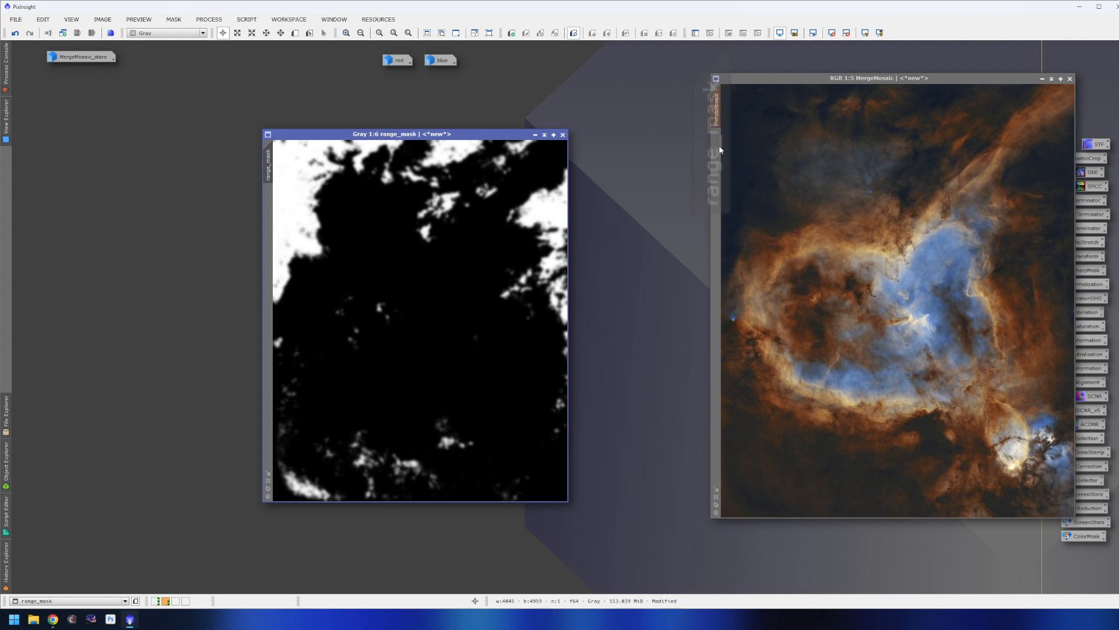
Step: Open CurvesTransformation with its real-time preview on the masked MergeMosaic and pull the saturation curve down to about 0.33 at input 0.57
{"action": "left_click_drag", "start_coordinate": [844, 79], "coordinate": [686, 70]}
{"action": "double_click", "coordinate": [1074, 340]}
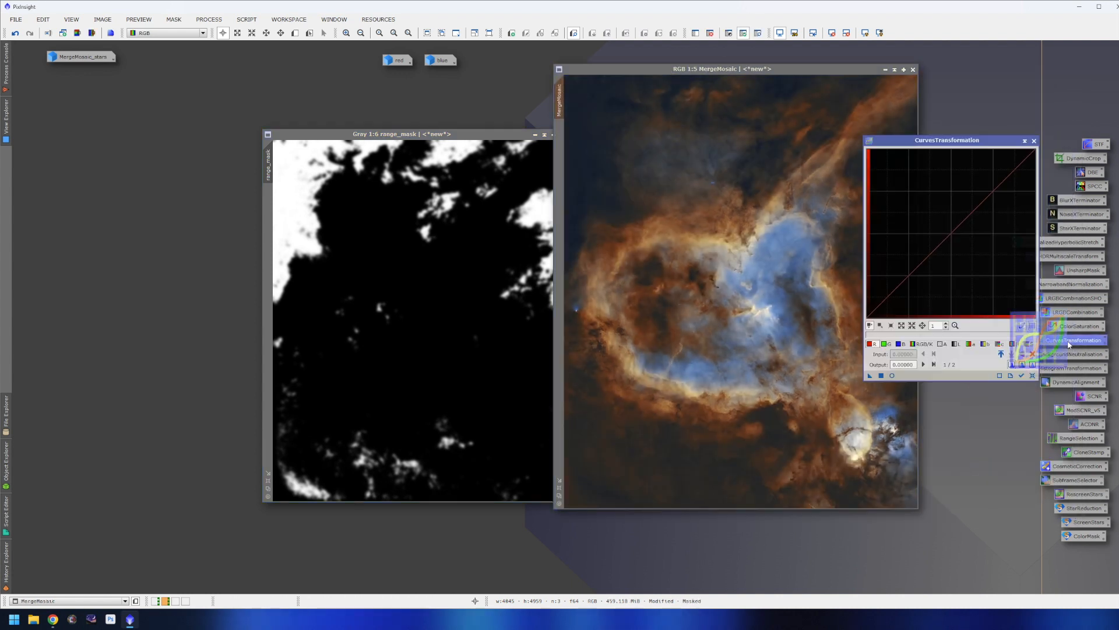
{"action": "left_click", "coordinate": [892, 375]}
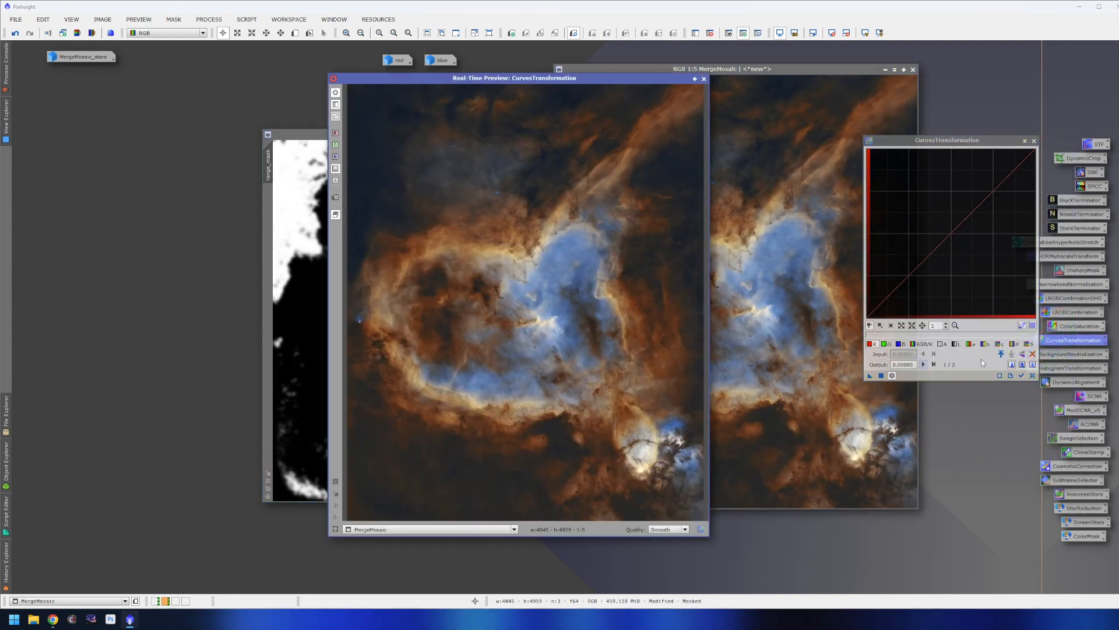
{"action": "left_click", "coordinate": [1029, 343]}
{"action": "left_click_drag", "start_coordinate": [965, 147], "coordinate": [885, 121]}
{"action": "left_click_drag", "start_coordinate": [864, 212], "coordinate": [883, 234]}
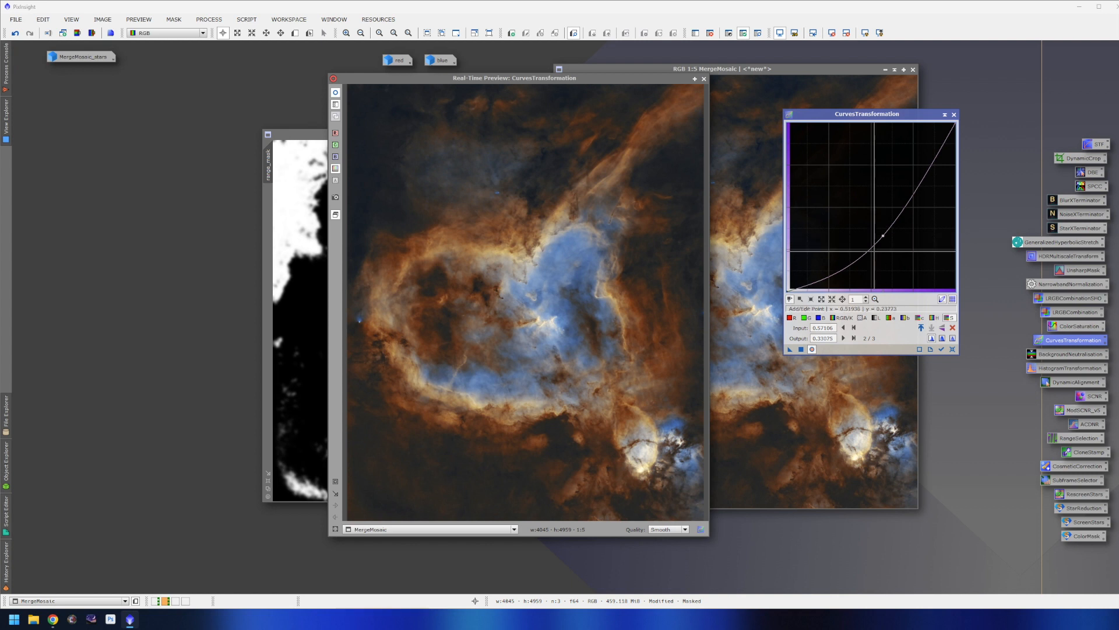
Step: Compare the preview with and without the curve, ease the saturation reduction to about 0.35 output, apply it to MergeMosaic, and reset the curve
{"action": "left_click", "coordinate": [812, 349]}
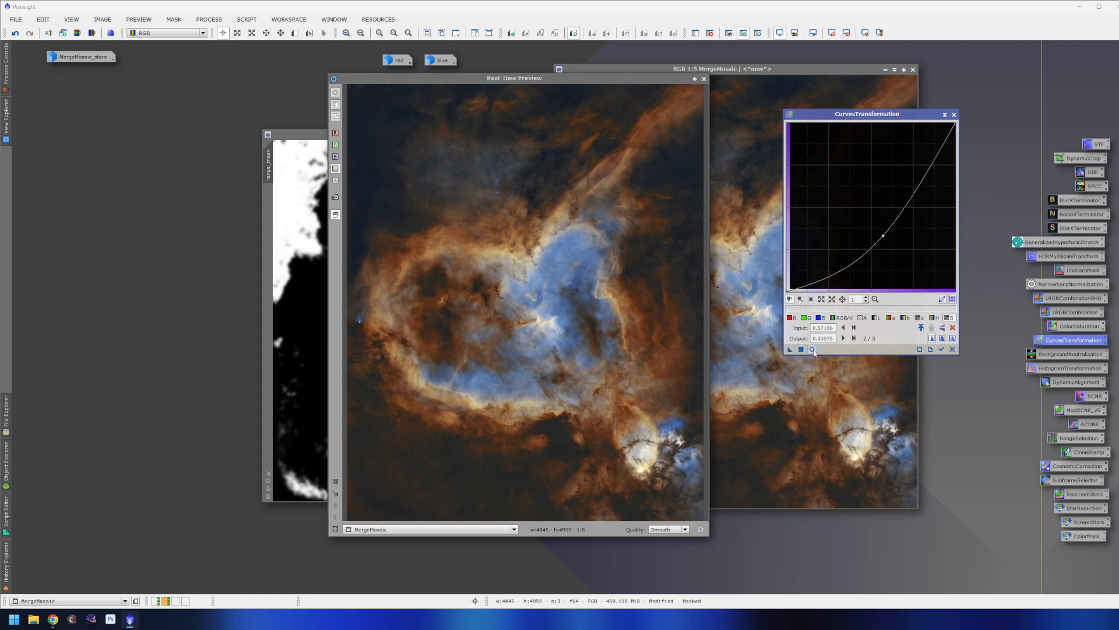
{"action": "left_click", "coordinate": [812, 349]}
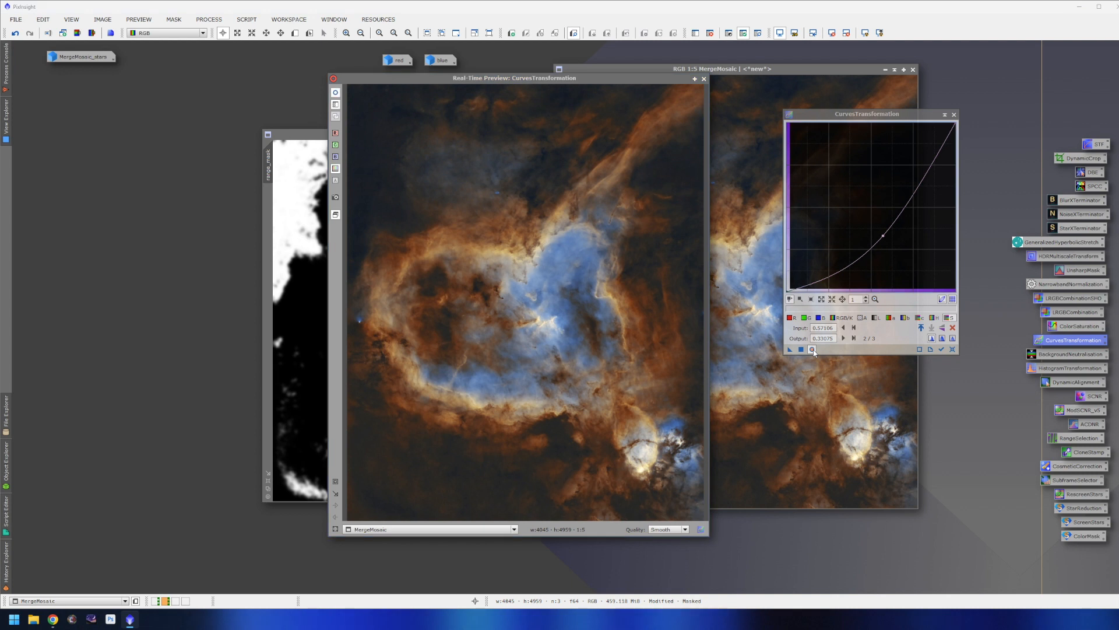
{"action": "left_click", "coordinate": [812, 349]}
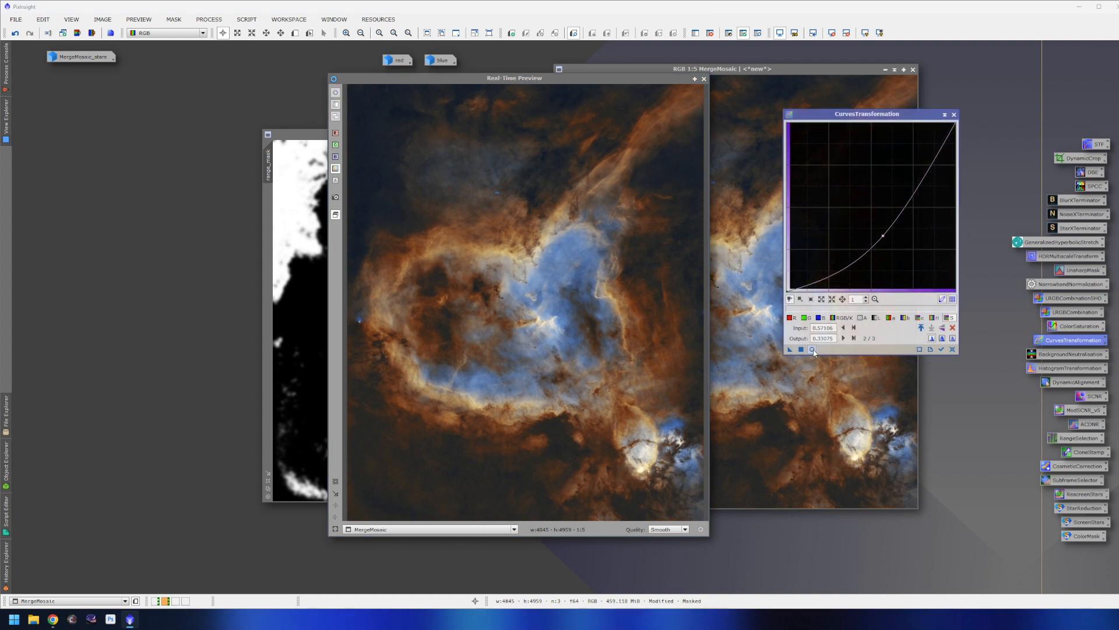
{"action": "left_click", "coordinate": [813, 349]}
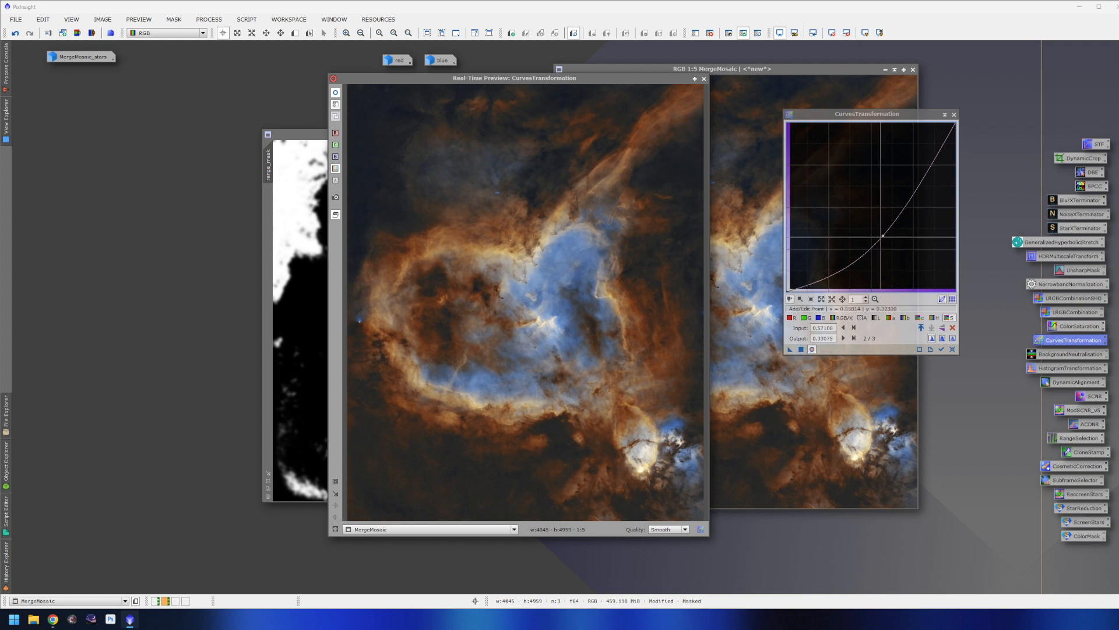
{"action": "left_click_drag", "start_coordinate": [884, 235], "coordinate": [879, 232]}
{"action": "left_click", "coordinate": [801, 350]}
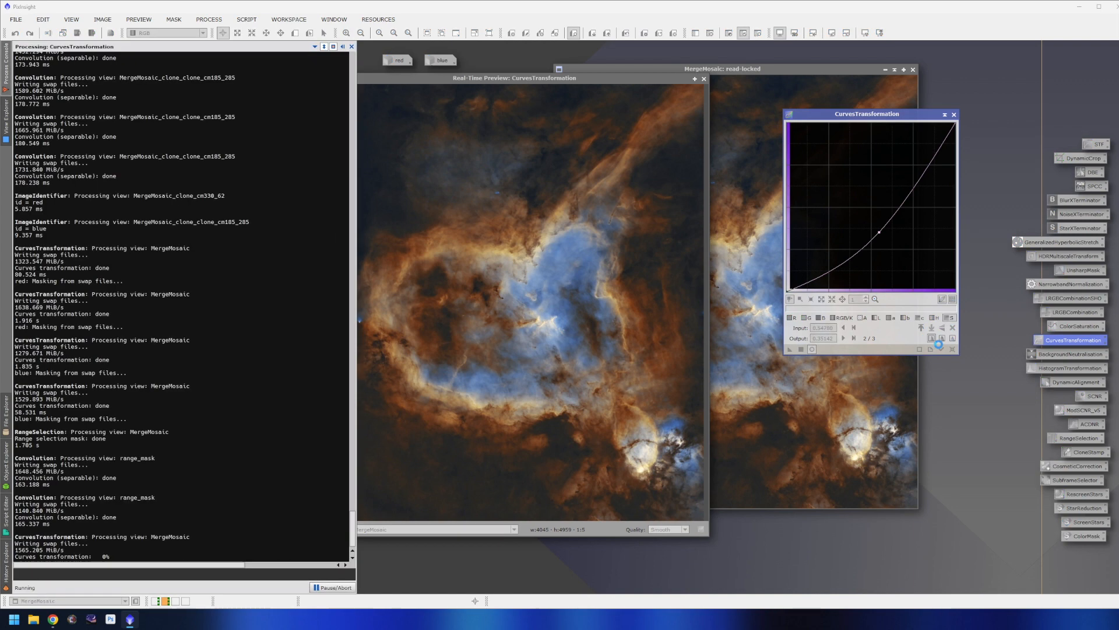
{"action": "left_click", "coordinate": [952, 349]}
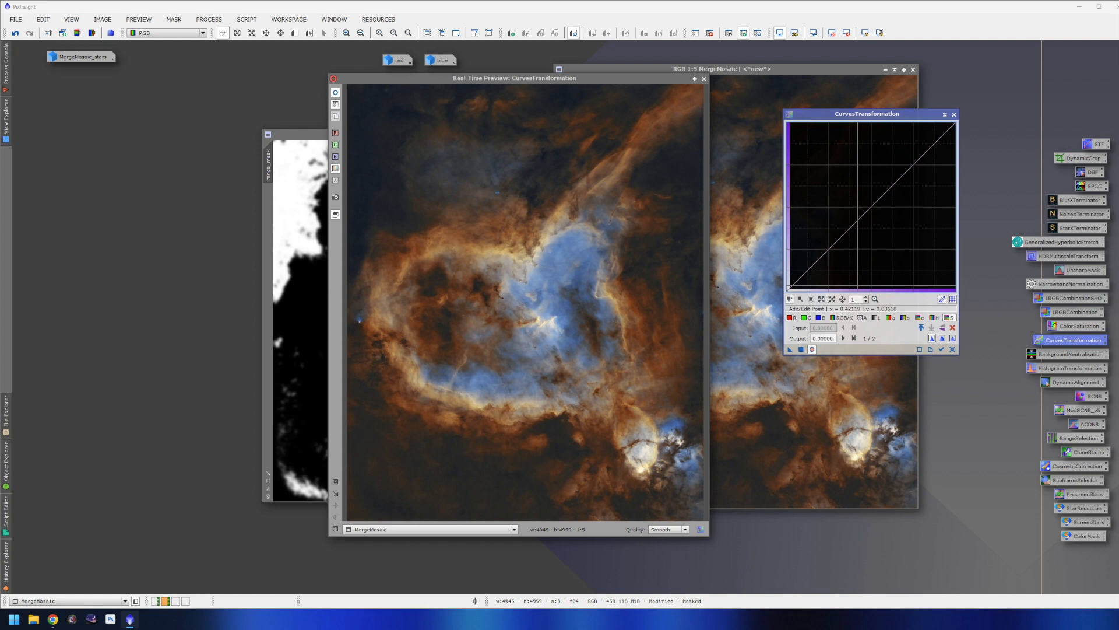
Step: Apply a second, milder saturation reduction of about 0.39 at input 0.48, and close CurvesTransformation and its preview
{"action": "left_click", "coordinate": [869, 224]}
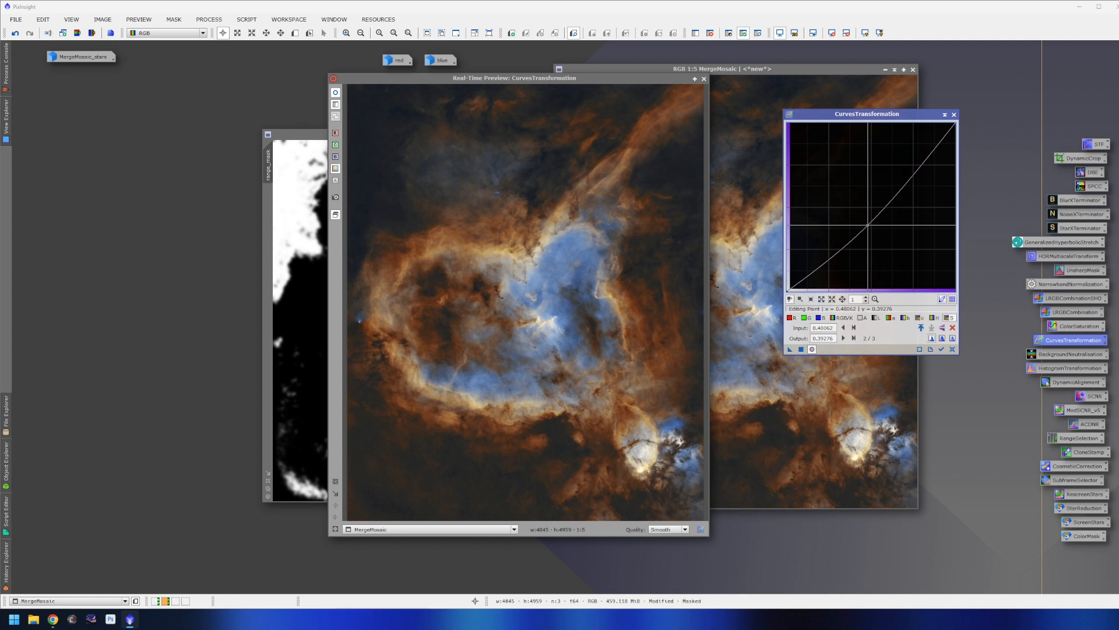
{"action": "left_click_drag", "start_coordinate": [868, 225], "coordinate": [869, 225]}
{"action": "left_click", "coordinate": [801, 350]}
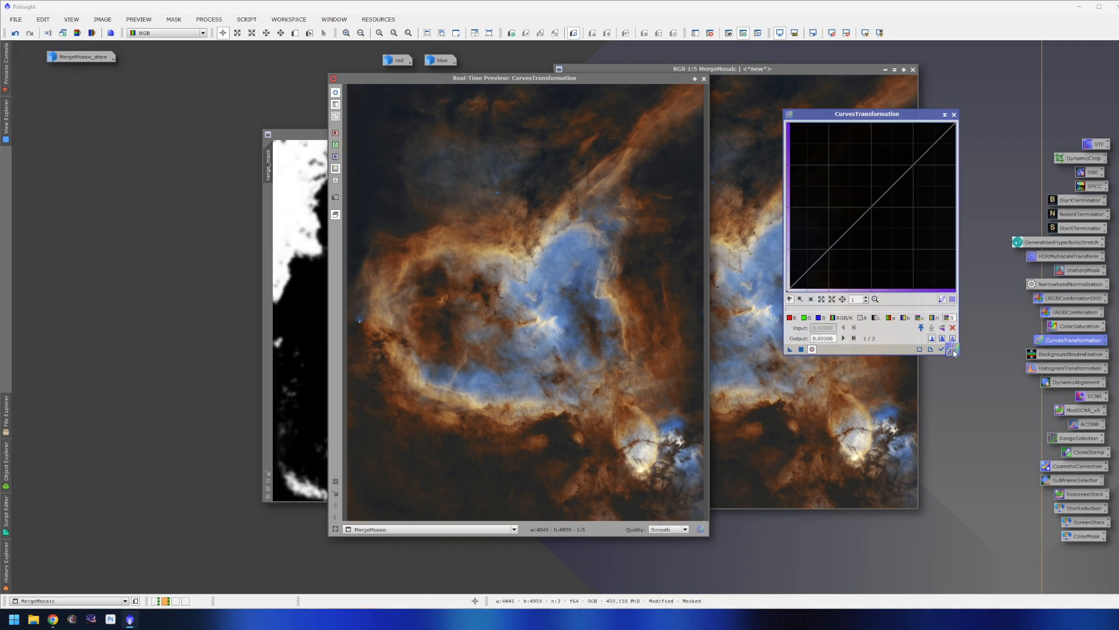
{"action": "left_click", "coordinate": [955, 114]}
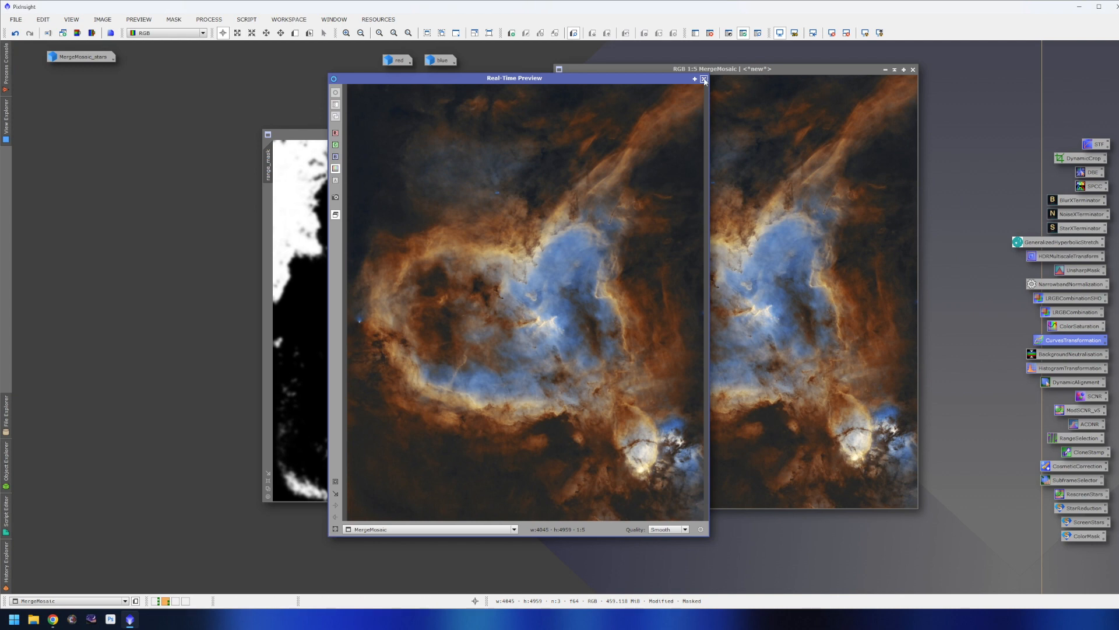
{"action": "left_click_drag", "start_coordinate": [627, 83], "coordinate": [663, 86]}
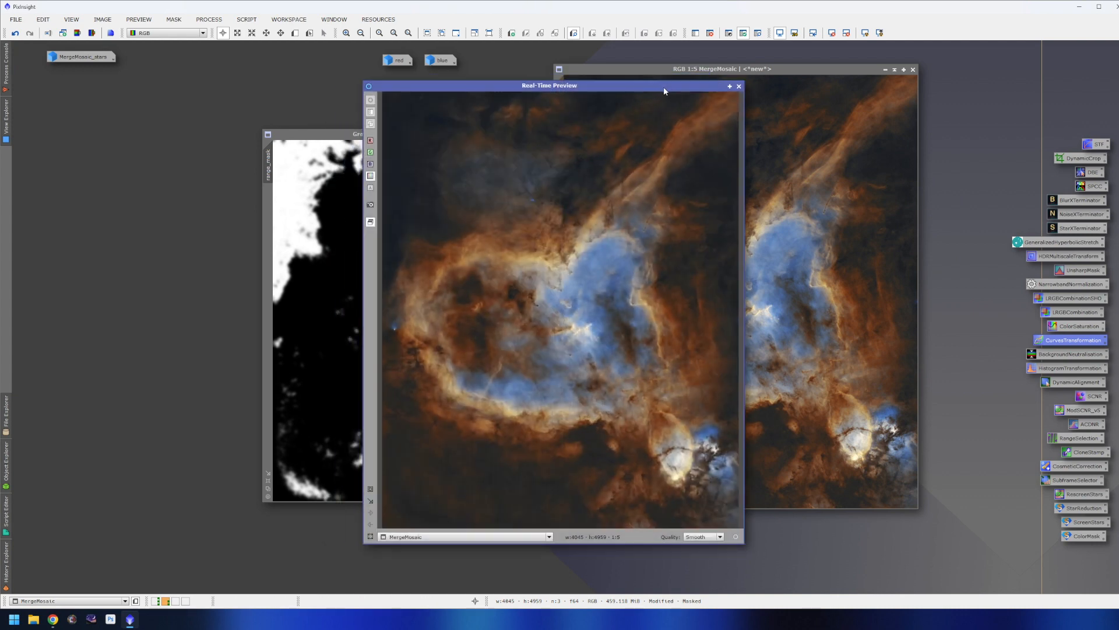
{"action": "left_click", "coordinate": [738, 84]}
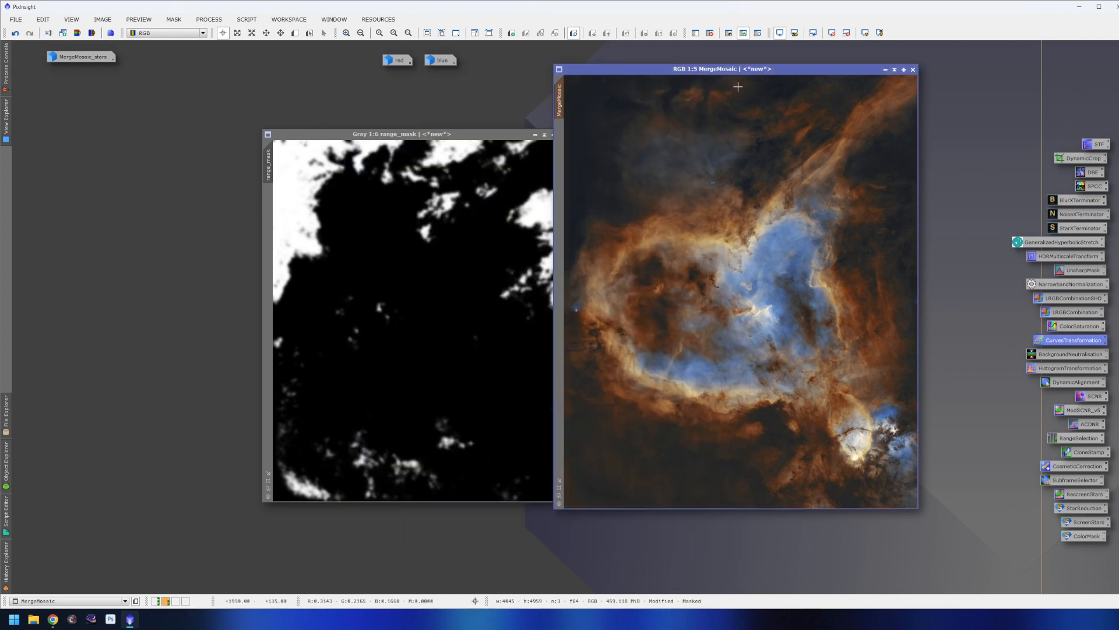
Step: Close range_mask without saving so that MergeMosaic is unmasked, and move MergeMosaic to the middle of the workspace
{"action": "left_click", "coordinate": [505, 136]}
{"action": "left_click", "coordinate": [563, 134]}
{"action": "left_click", "coordinate": [581, 331]}
{"action": "left_click_drag", "start_coordinate": [677, 75], "coordinate": [549, 90]}
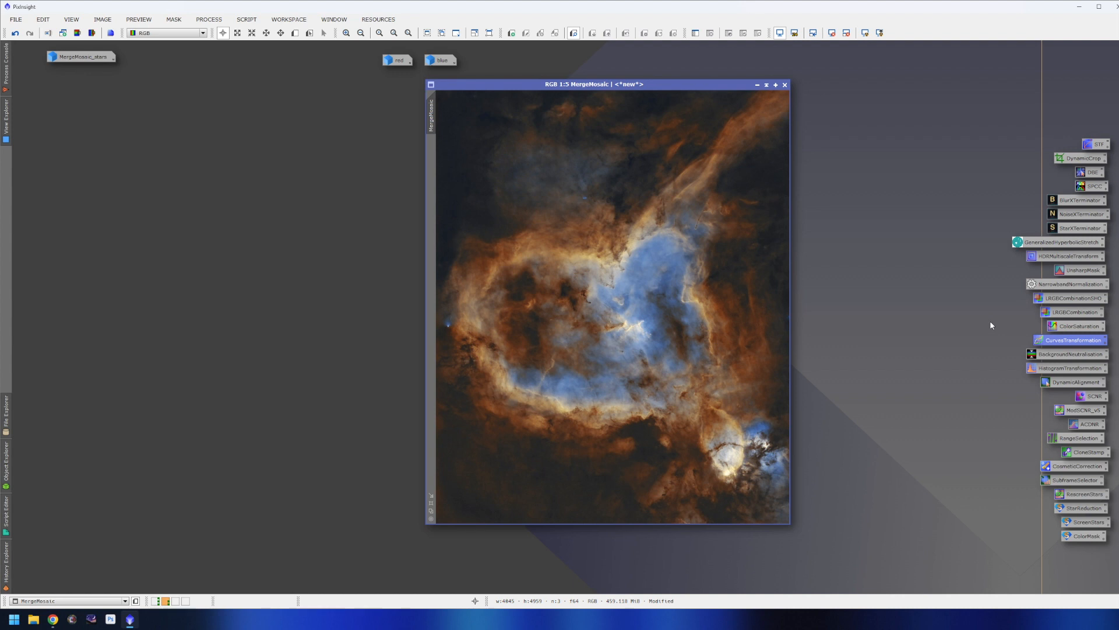
Step: Open CurvesTransformation with its preview and shape the RGB/K curve into an S through about 0.59 to 0.63 and 0.20 to 0.16
{"action": "double_click", "coordinate": [1066, 342]}
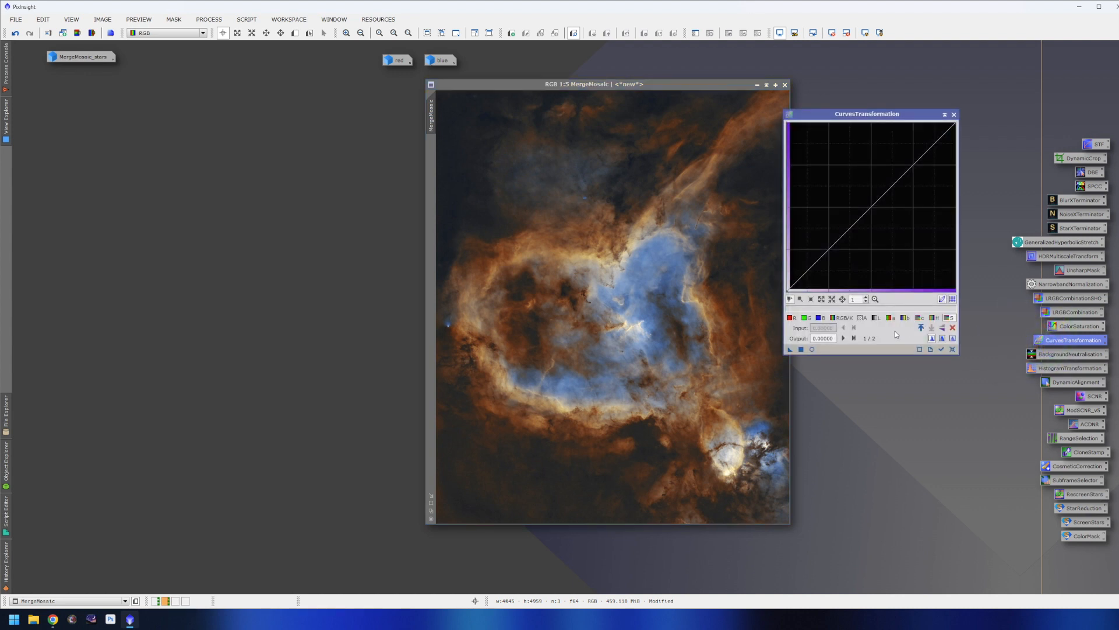
{"action": "left_click", "coordinate": [812, 349]}
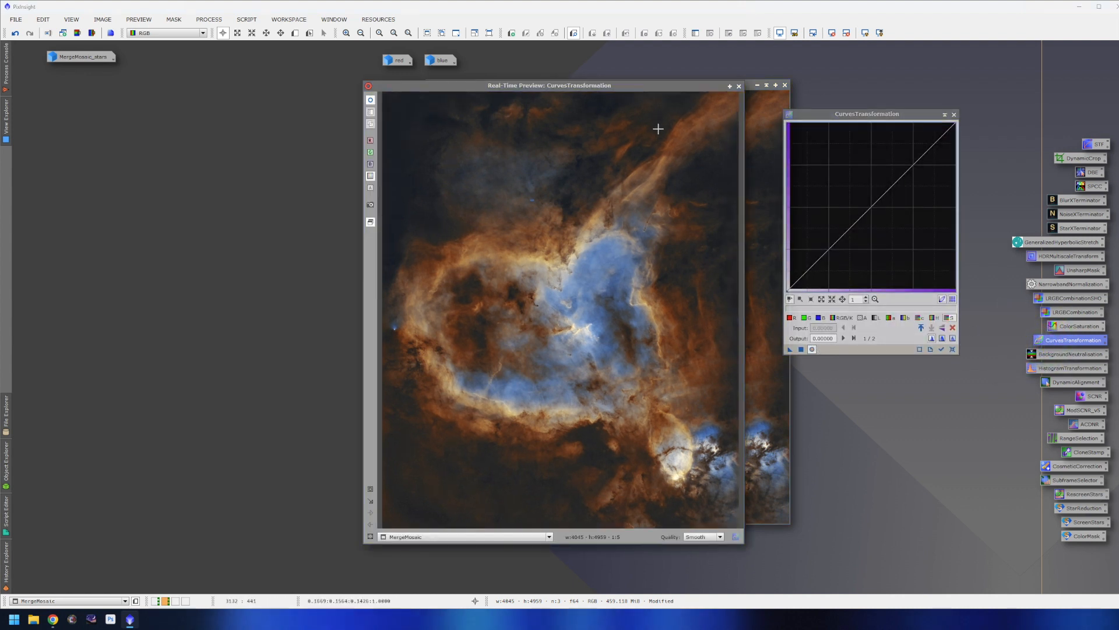
{"action": "left_click", "coordinate": [844, 319]}
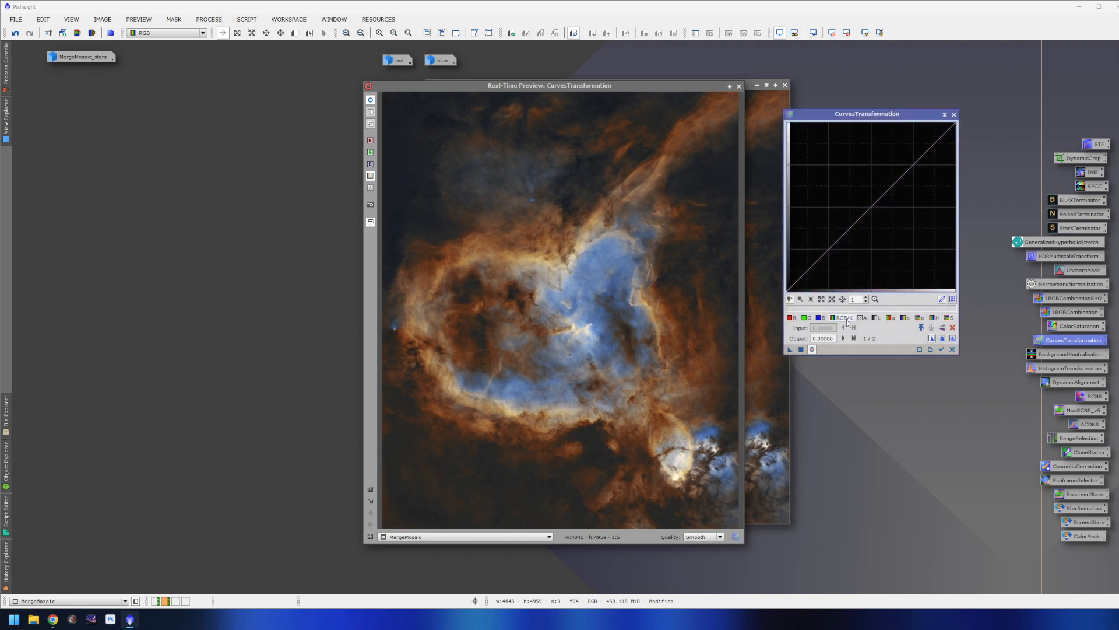
{"action": "left_click", "coordinate": [887, 185]}
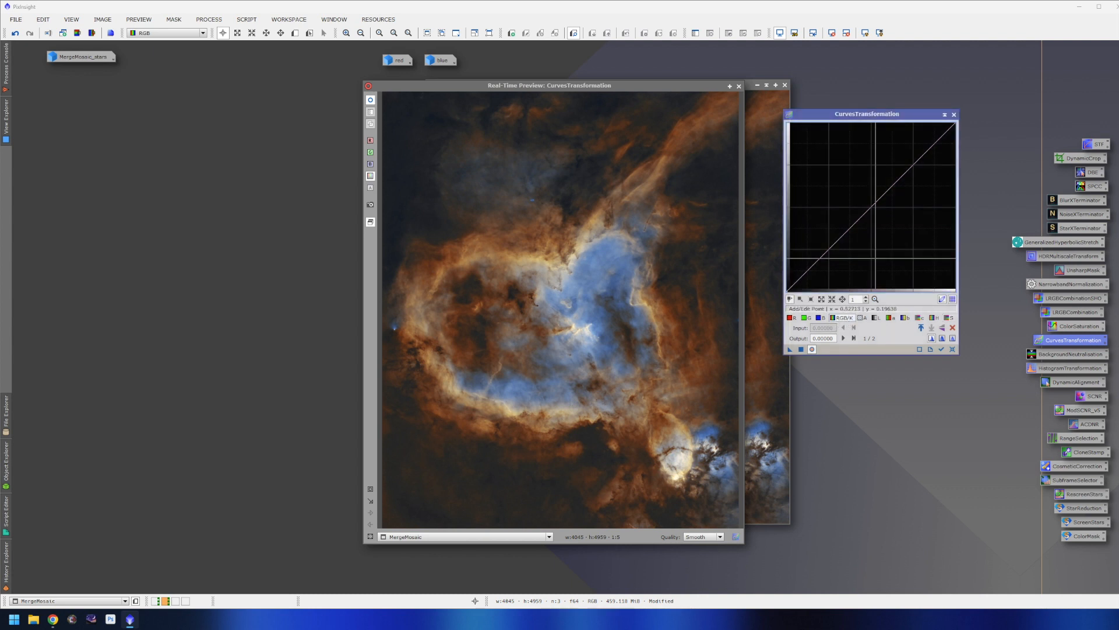
{"action": "left_click_drag", "start_coordinate": [888, 185], "coordinate": [887, 184]}
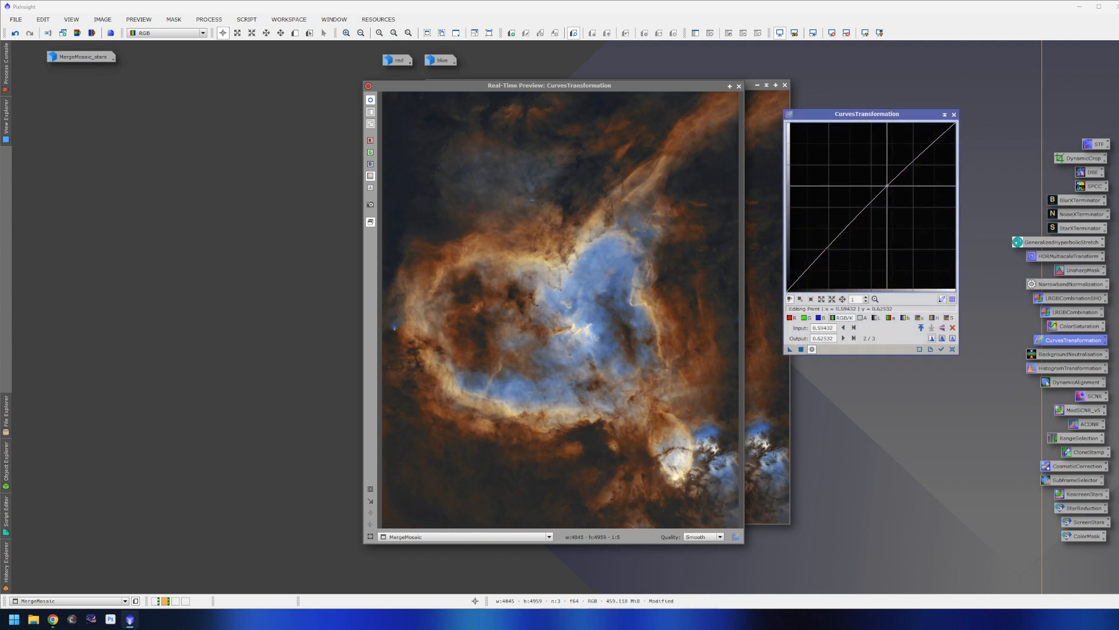
{"action": "left_click_drag", "start_coordinate": [818, 260], "coordinate": [821, 264]}
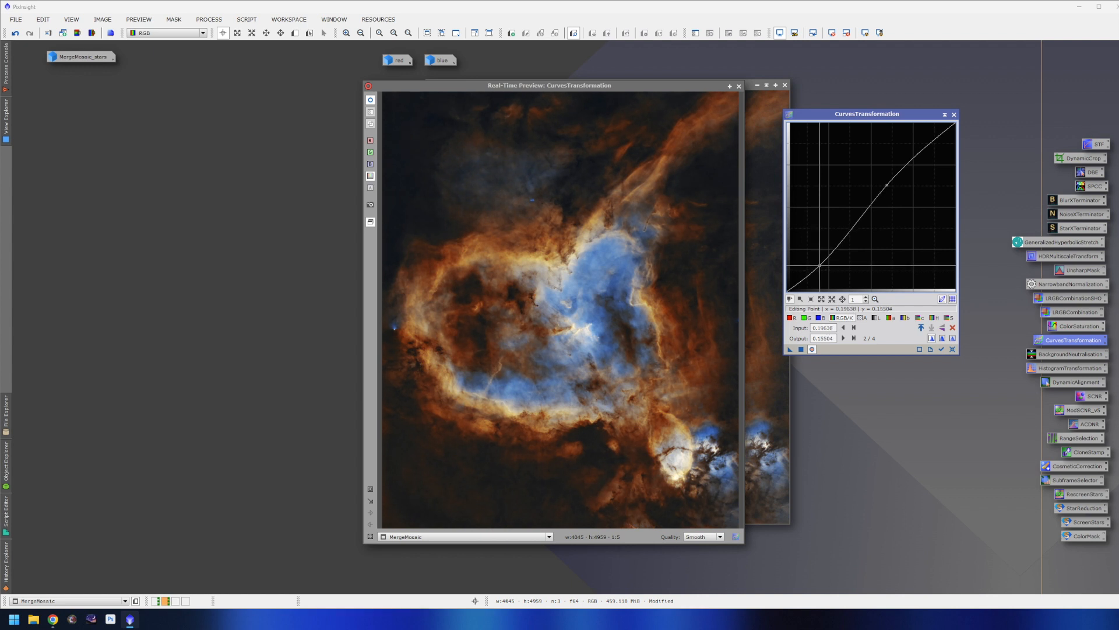
Step: Soften the RGB/K S-curve by moving its shadow point to about 0.19 to 0.17 and its upper point to about 0.55 to 0.57
{"action": "left_click_drag", "start_coordinate": [887, 185], "coordinate": [872, 201]}
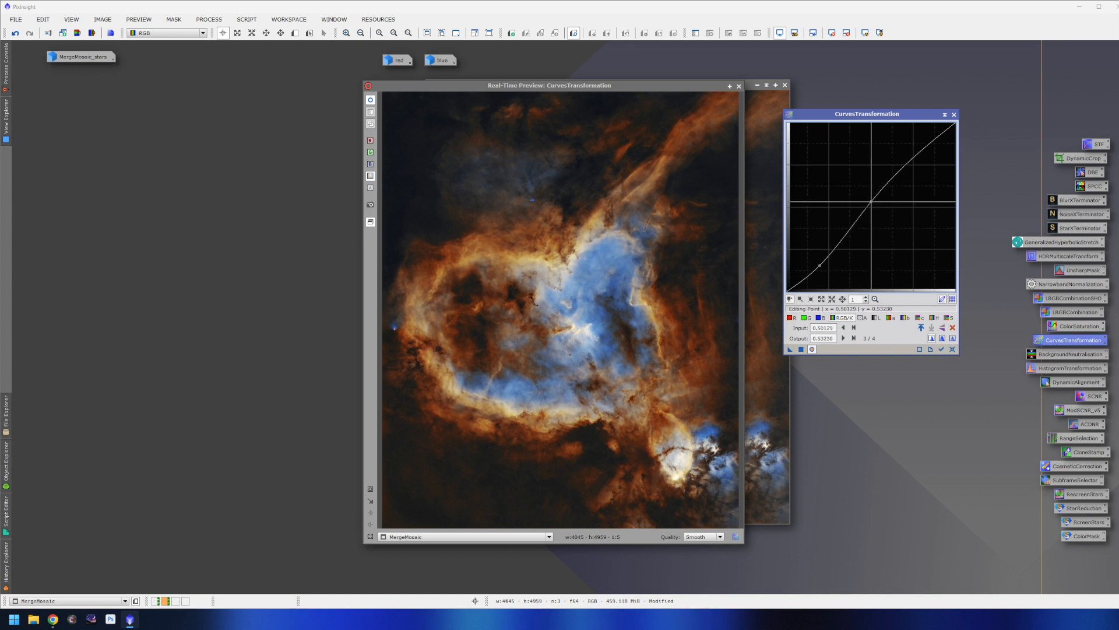
{"action": "left_click_drag", "start_coordinate": [820, 265], "coordinate": [818, 263]}
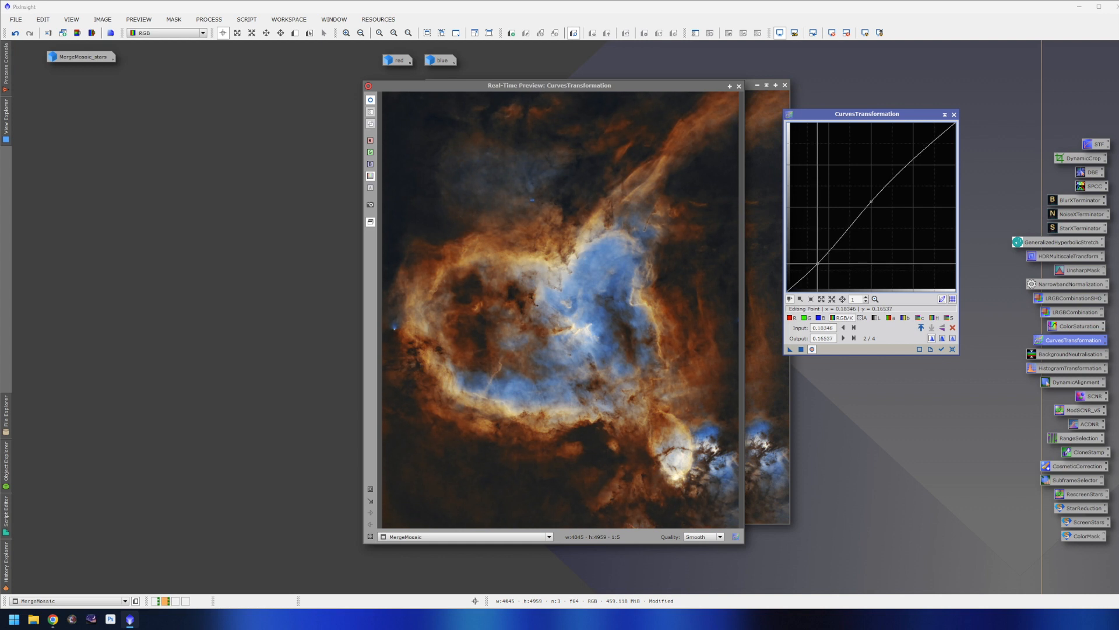
{"action": "left_click_drag", "start_coordinate": [817, 264], "coordinate": [818, 263]}
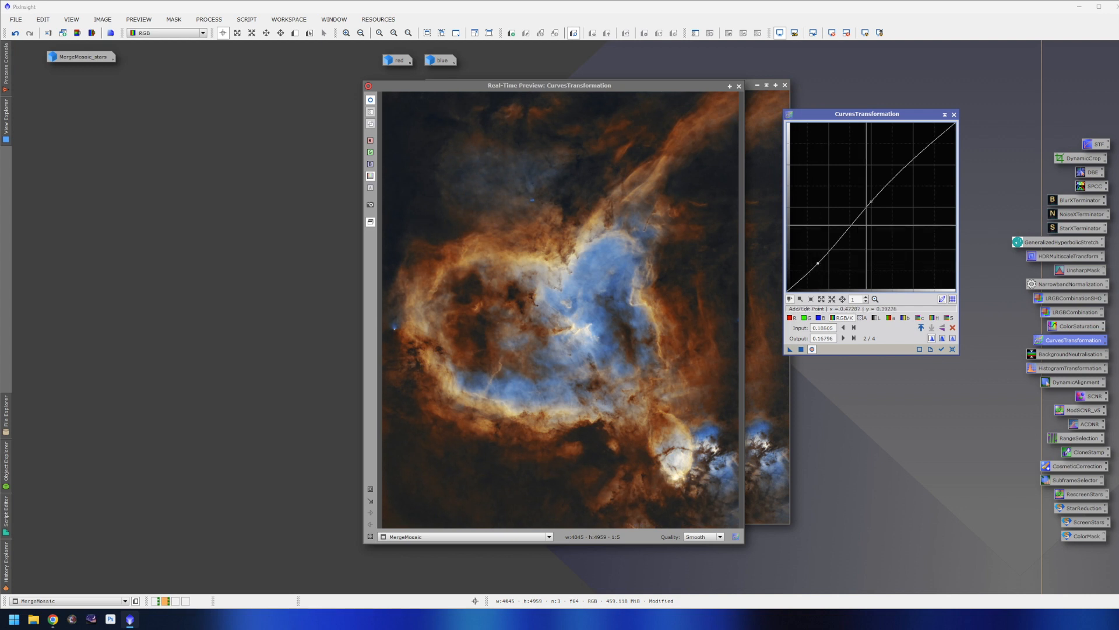
{"action": "left_click_drag", "start_coordinate": [871, 202], "coordinate": [879, 194]}
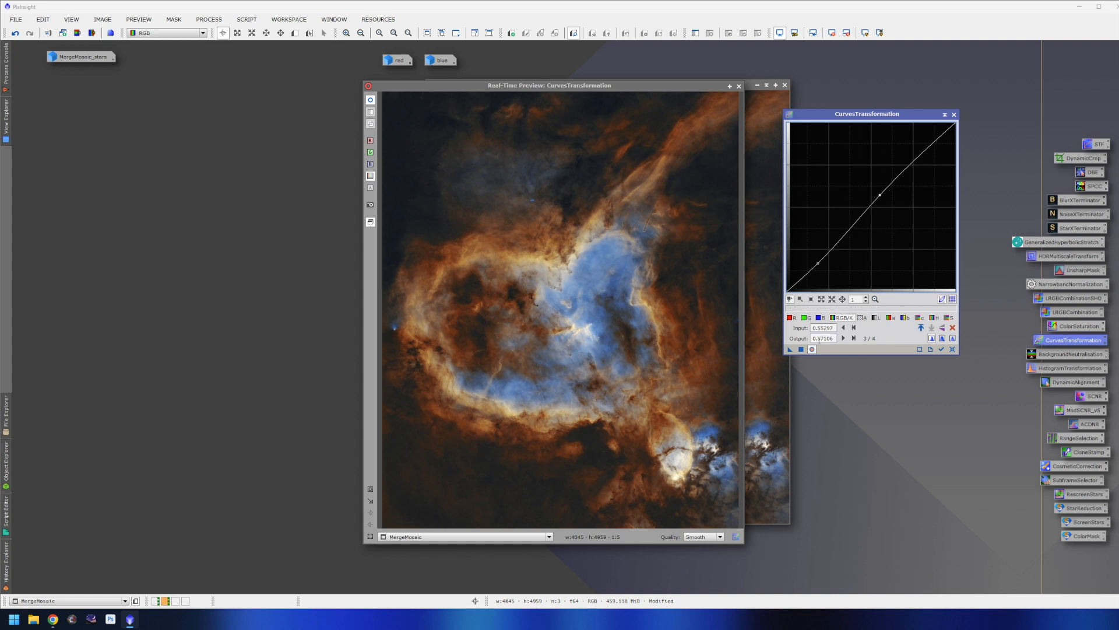
Step: Compare the preview with and without the contrast curve, apply it to MergeMosaic, then reset and close CurvesTransformation
{"action": "left_click", "coordinate": [813, 349]}
{"action": "left_click", "coordinate": [813, 349]}
{"action": "left_click", "coordinate": [813, 350]}
{"action": "left_click", "coordinate": [812, 350]}
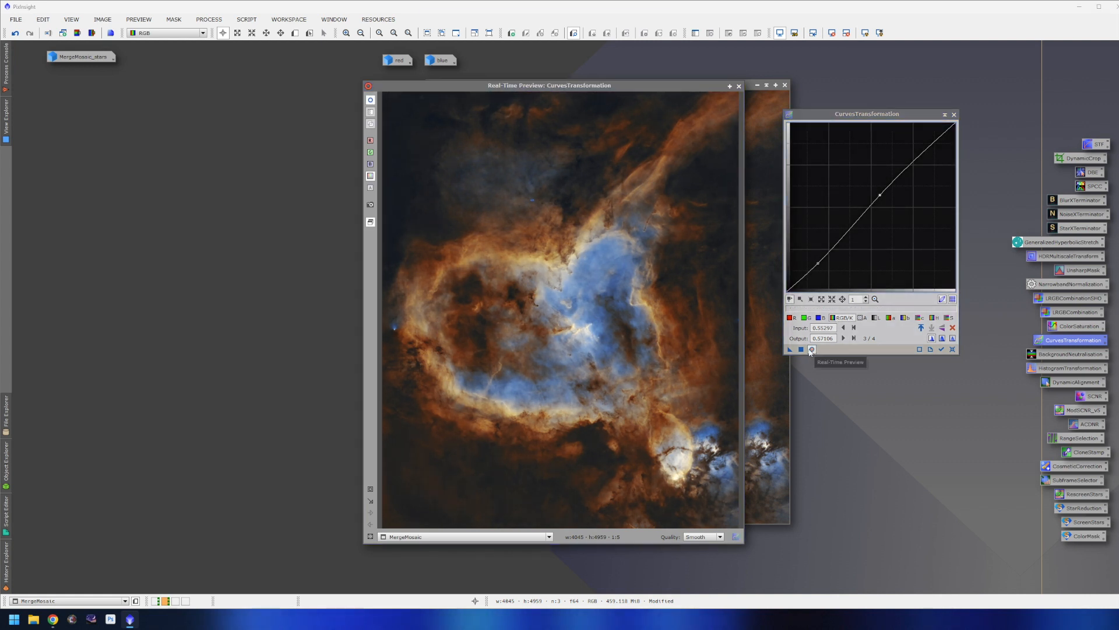
{"action": "left_click", "coordinate": [801, 350]}
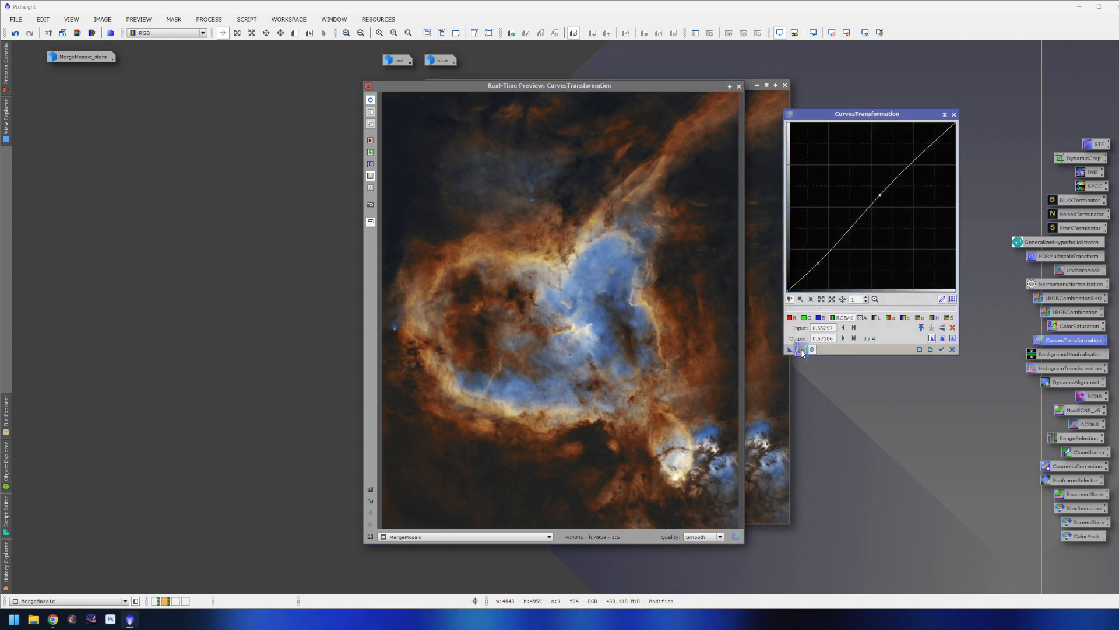
{"action": "left_click", "coordinate": [954, 350]}
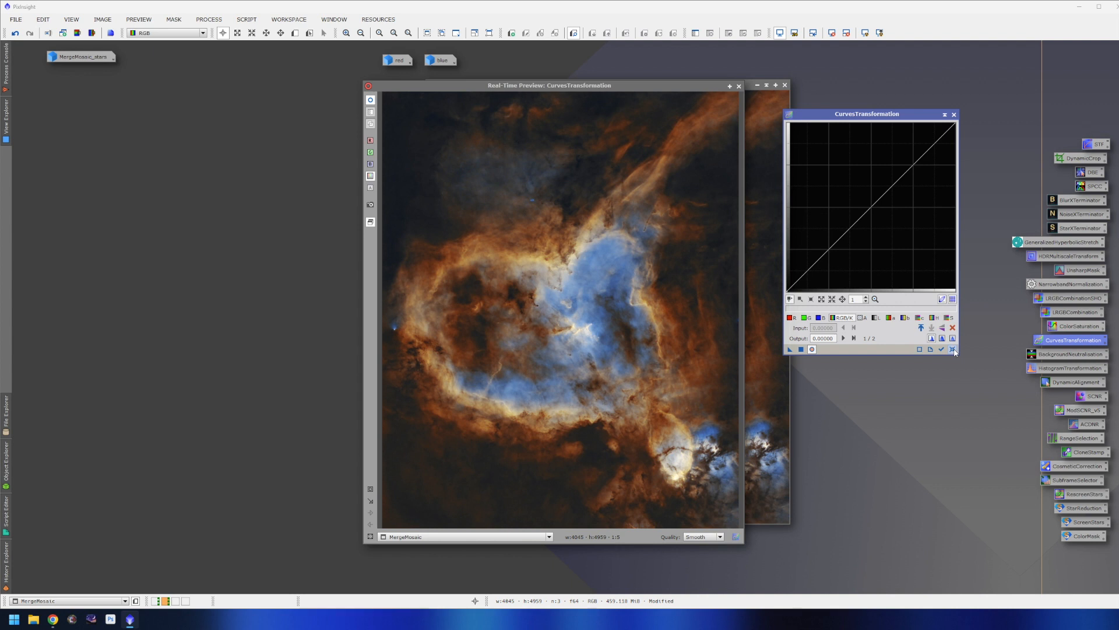
{"action": "left_click", "coordinate": [954, 114]}
Step: Restore the red mask image, apply it as the mask of MergeMosaic, and bring MergeMosaic to the front
{"action": "double_click", "coordinate": [401, 60]}
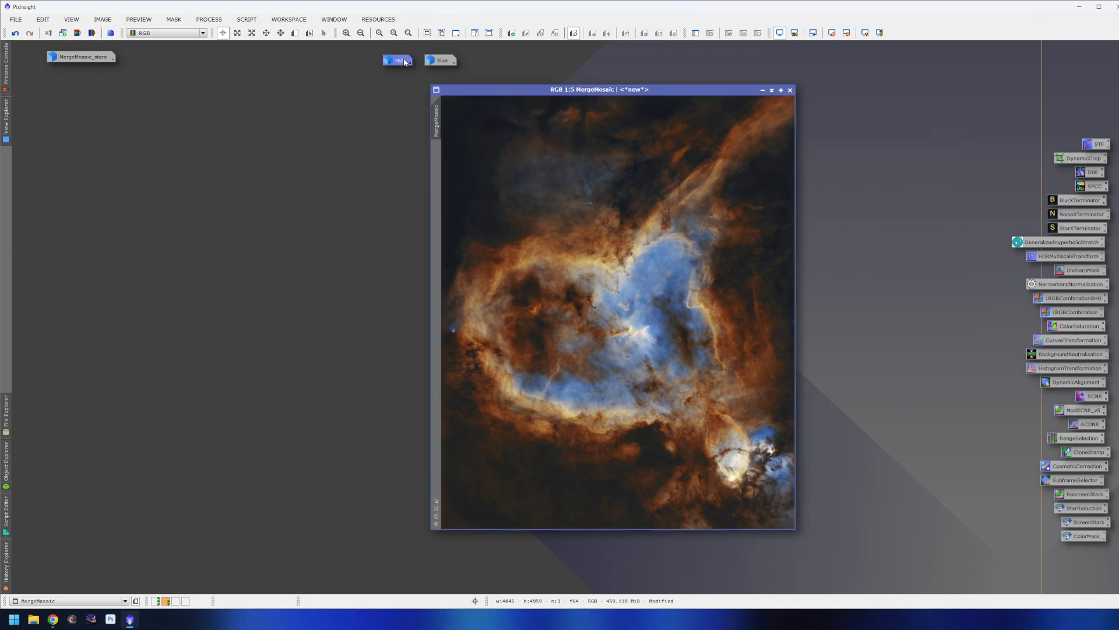
{"action": "left_click_drag", "start_coordinate": [454, 159], "coordinate": [433, 163]}
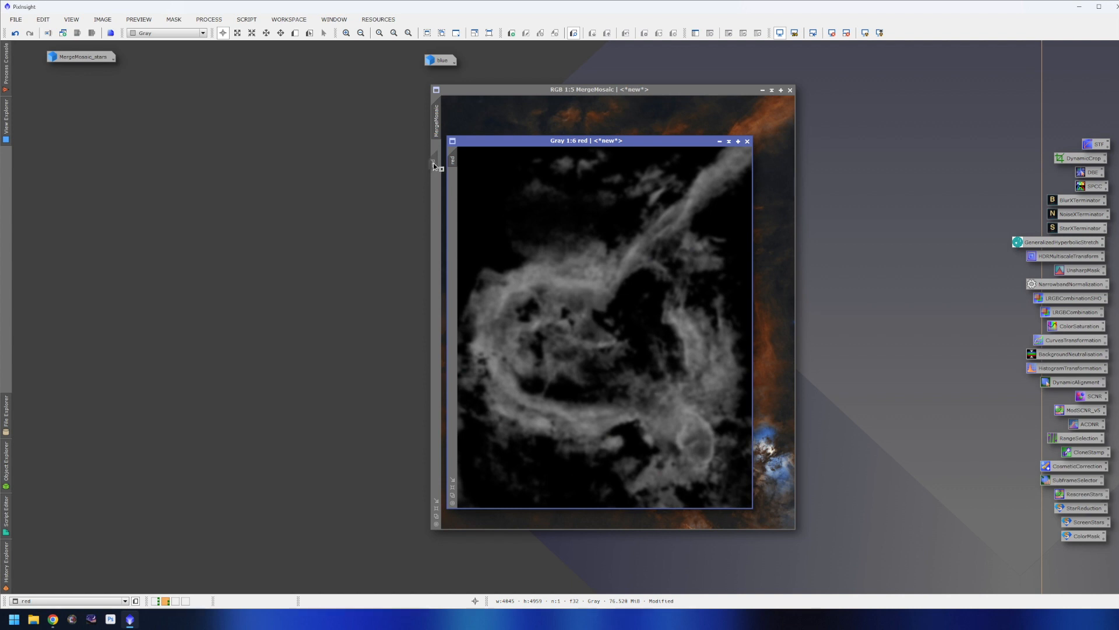
{"action": "left_click", "coordinate": [523, 100]}
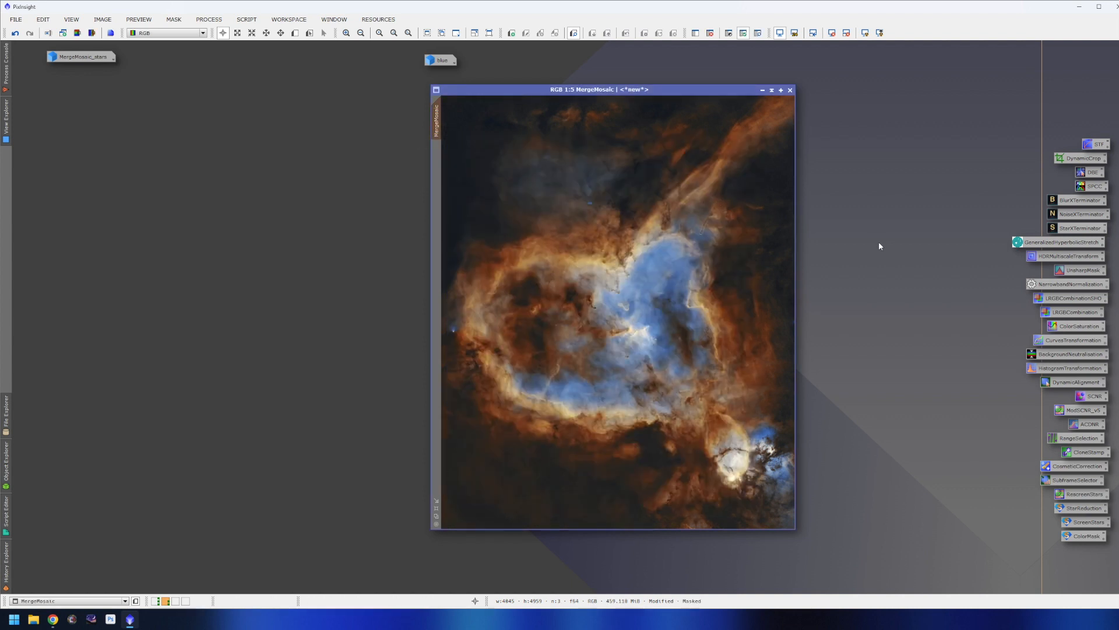
Step: Open CurvesTransformation with its real-time preview and raise the midtones of the red channel curve slightly, leaving the a* curve linear
{"action": "double_click", "coordinate": [1072, 340]}
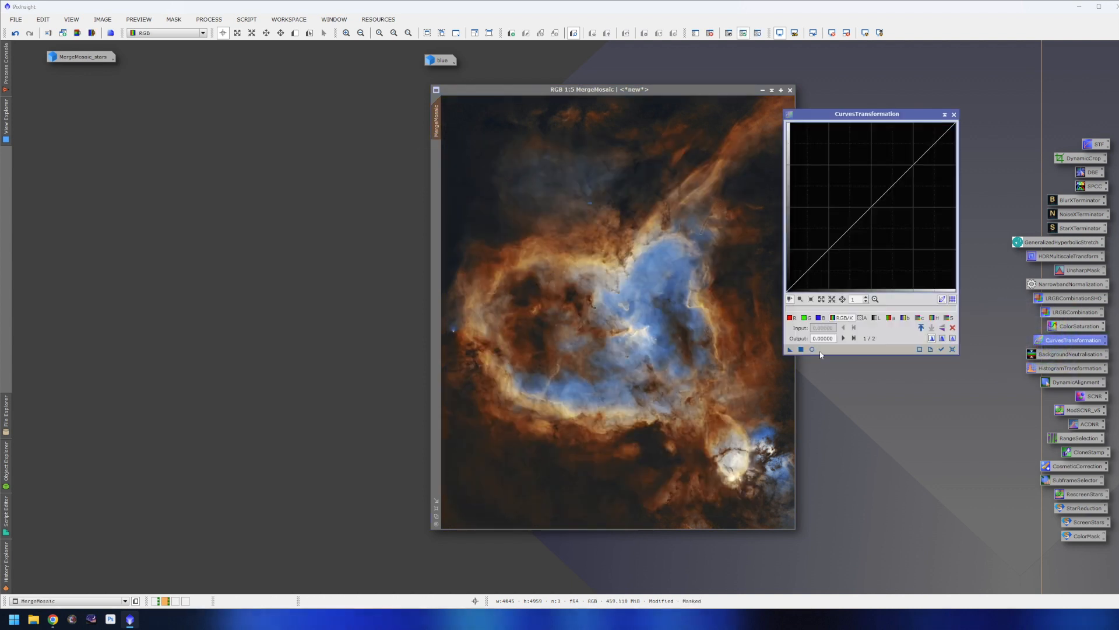
{"action": "left_click", "coordinate": [812, 349]}
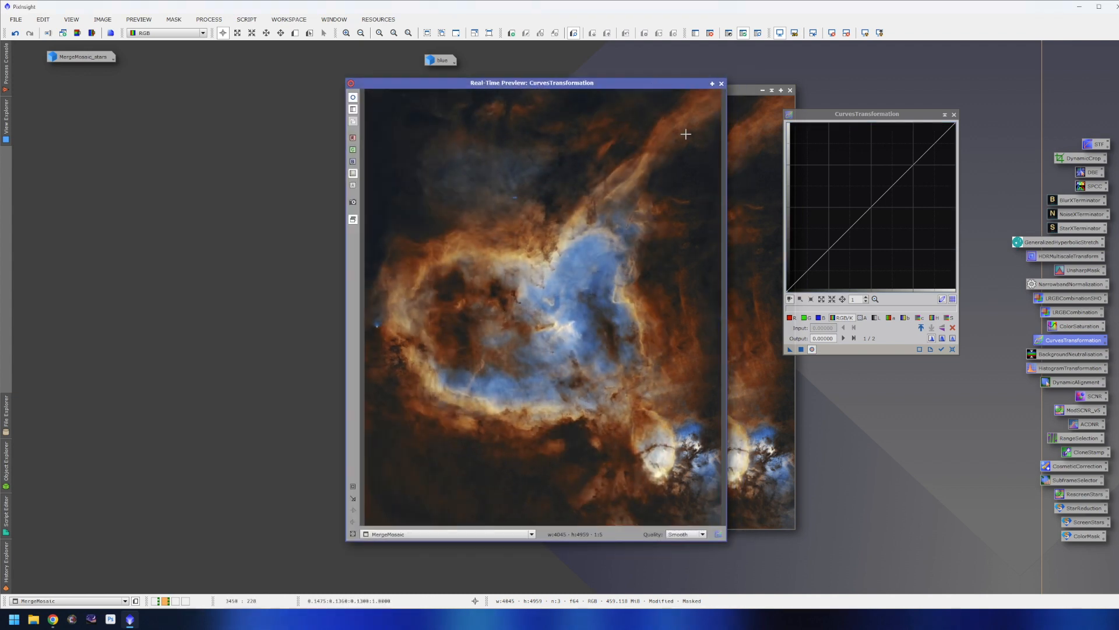
{"action": "left_click", "coordinate": [791, 317]}
{"action": "mouse_move", "coordinate": [847, 227]}
{"action": "left_mouse_down"}
{"action": "mouse_move", "coordinate": [826, 188]}
{"action": "mouse_move", "coordinate": [869, 227]}
{"action": "mouse_move", "coordinate": [854, 204]}
{"action": "mouse_move", "coordinate": [861, 215]}
{"action": "left_mouse_up"}
{"action": "left_click", "coordinate": [890, 317]}
{"action": "left_click", "coordinate": [860, 214], "text": "ctrl"}
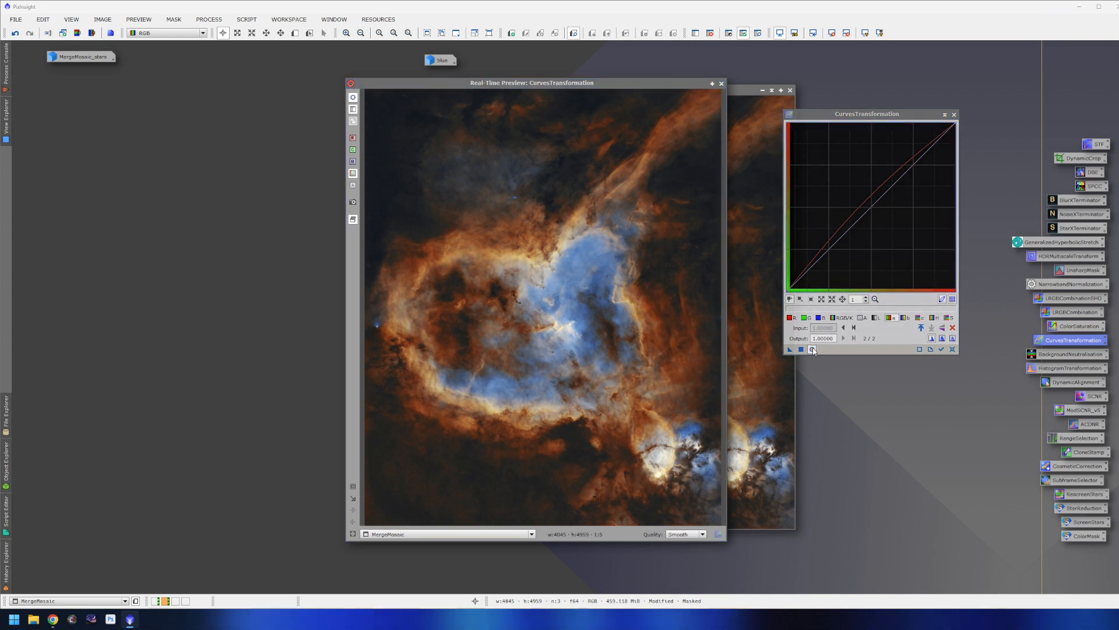
Step: Lower the green channel curve in the shadows with a point at about 0.26 input and 0.17 output
{"action": "left_click", "coordinate": [806, 317]}
{"action": "left_click", "coordinate": [828, 258]}
{"action": "left_click_drag", "start_coordinate": [828, 258], "coordinate": [831, 262]}
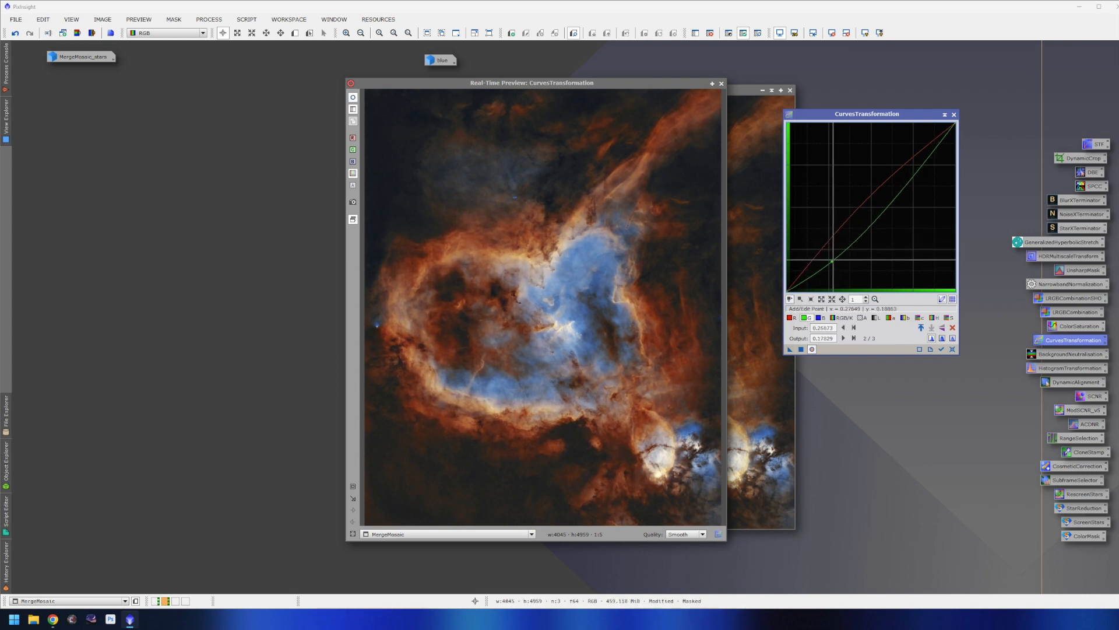
Step: Refine the green channel curve with points at about 0.24 input, 0.20 output and 0.54 input, 0.55 output, and compare the preview with the original
{"action": "left_click_drag", "start_coordinate": [871, 222], "coordinate": [879, 199]}
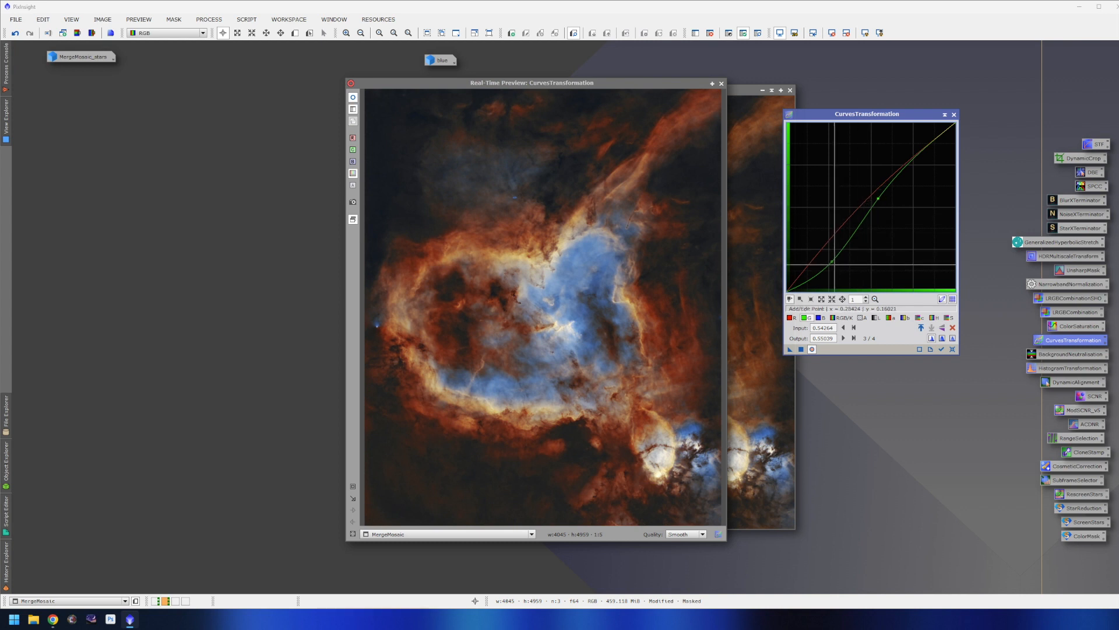
{"action": "left_click_drag", "start_coordinate": [832, 261], "coordinate": [828, 257]}
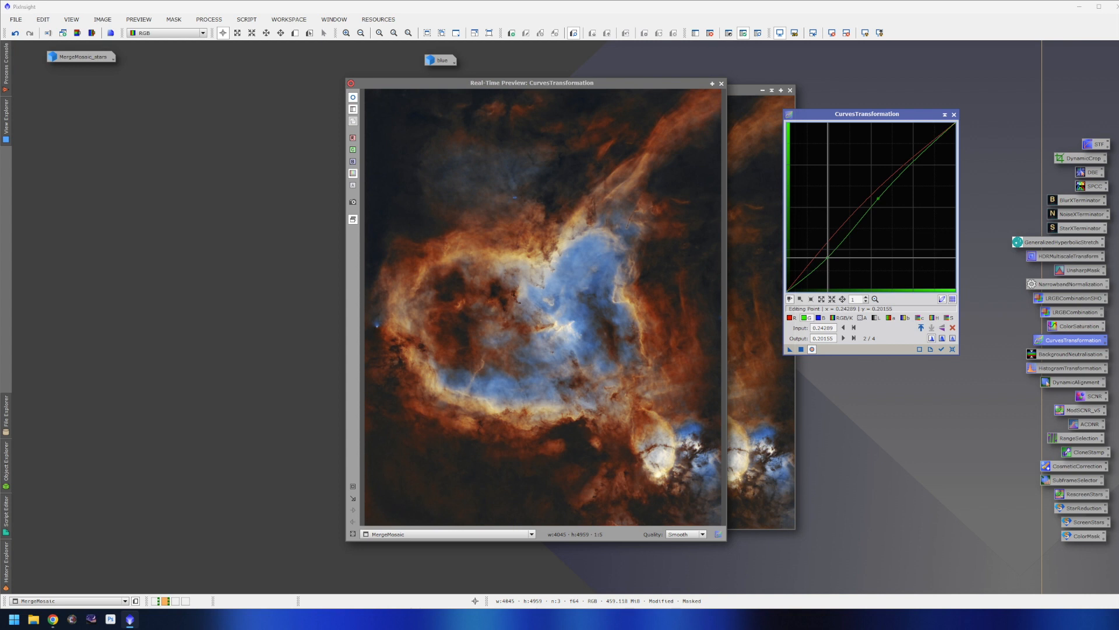
{"action": "left_click", "coordinate": [812, 349]}
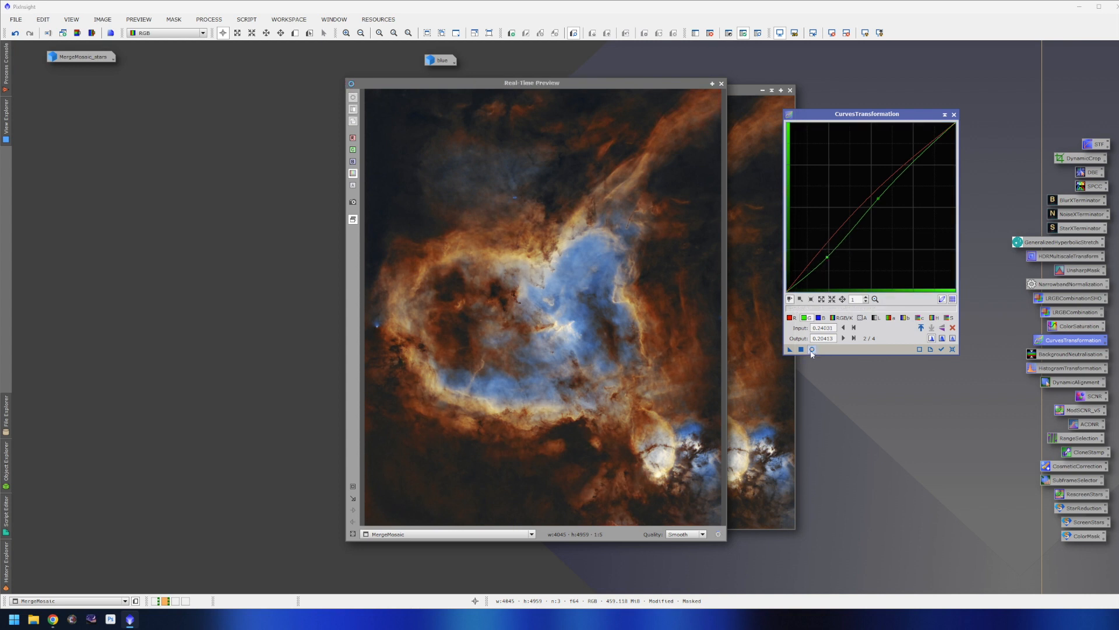
{"action": "left_click", "coordinate": [812, 350]}
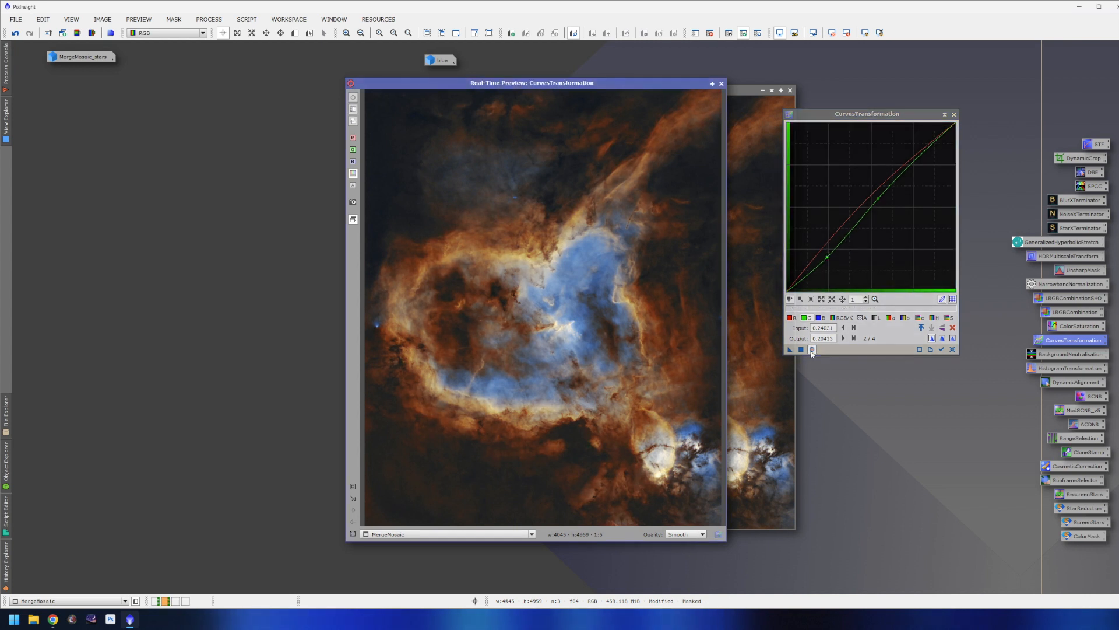
Step: Reset CurvesTransformation, raise the upper midtones of MergeMosaic with a fresh curve, and close the real-time preview
{"action": "left_click", "coordinate": [952, 349]}
{"action": "left_click", "coordinate": [953, 114]}
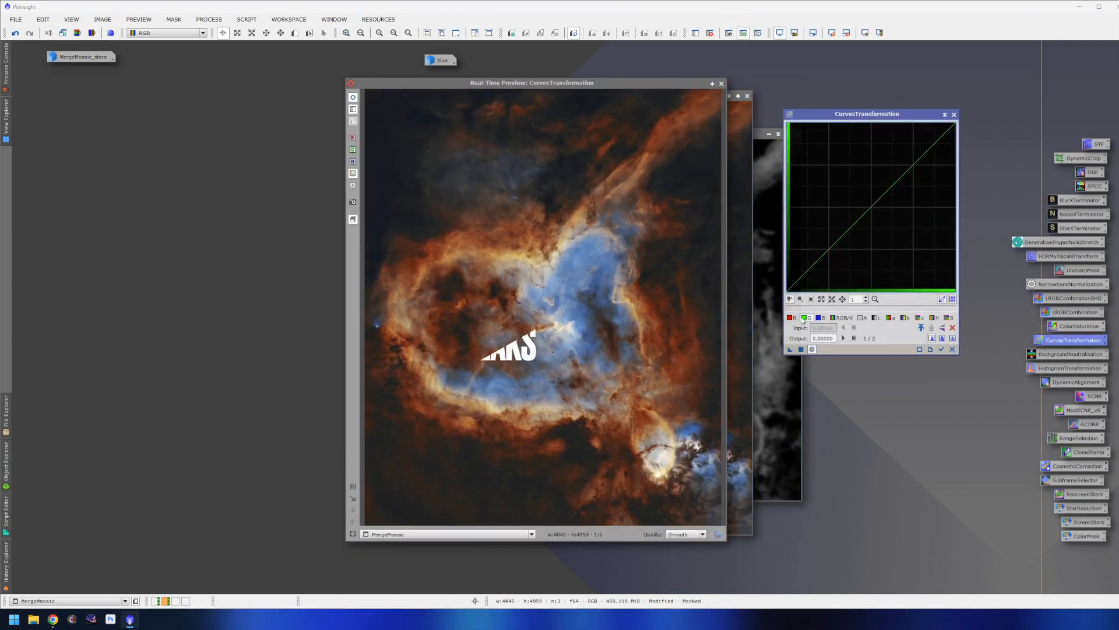
{"action": "left_click_drag", "start_coordinate": [876, 189], "coordinate": [876, 185]}
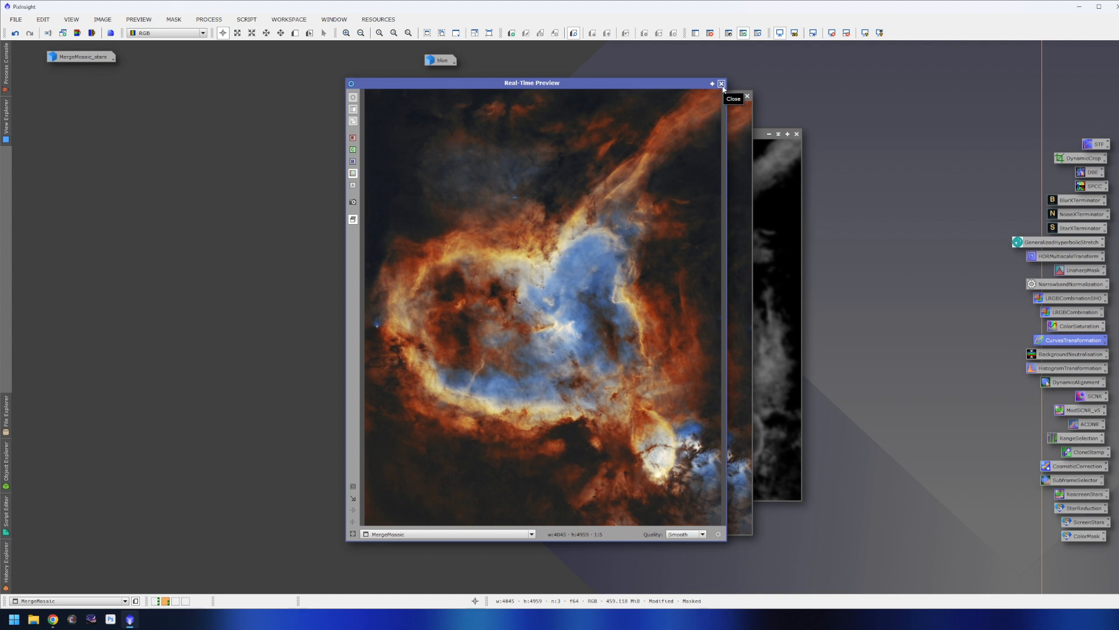
{"action": "left_click", "coordinate": [721, 84]}
Step: Move the MergeMosaic window clear and remove the red mask from the image
{"action": "left_click_drag", "start_coordinate": [710, 101], "coordinate": [692, 97]}
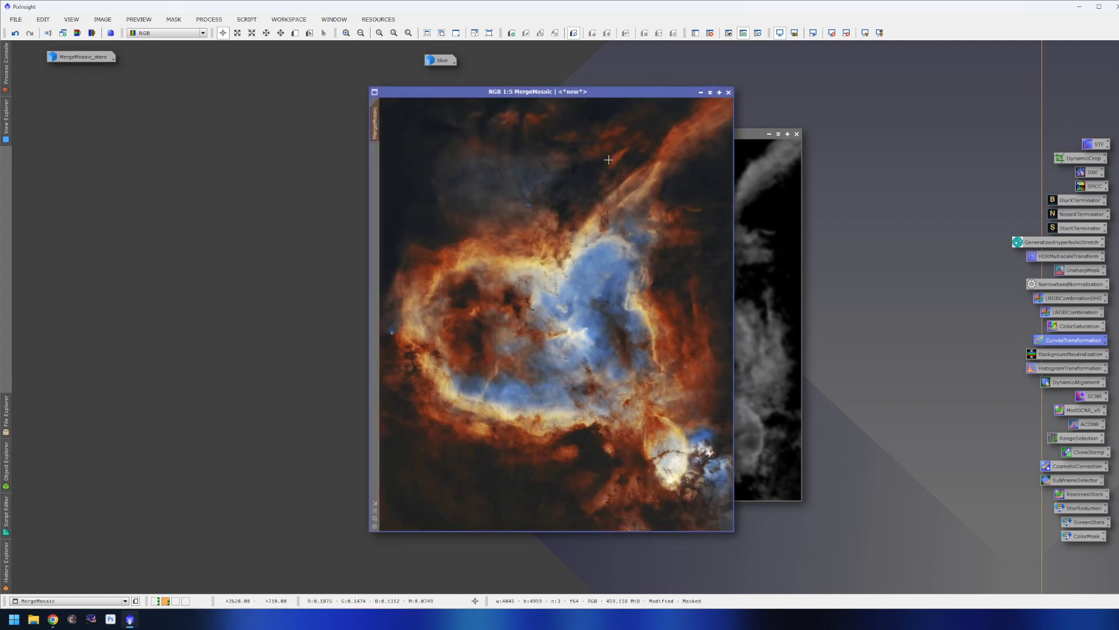
{"action": "left_click_drag", "start_coordinate": [617, 94], "coordinate": [576, 91]}
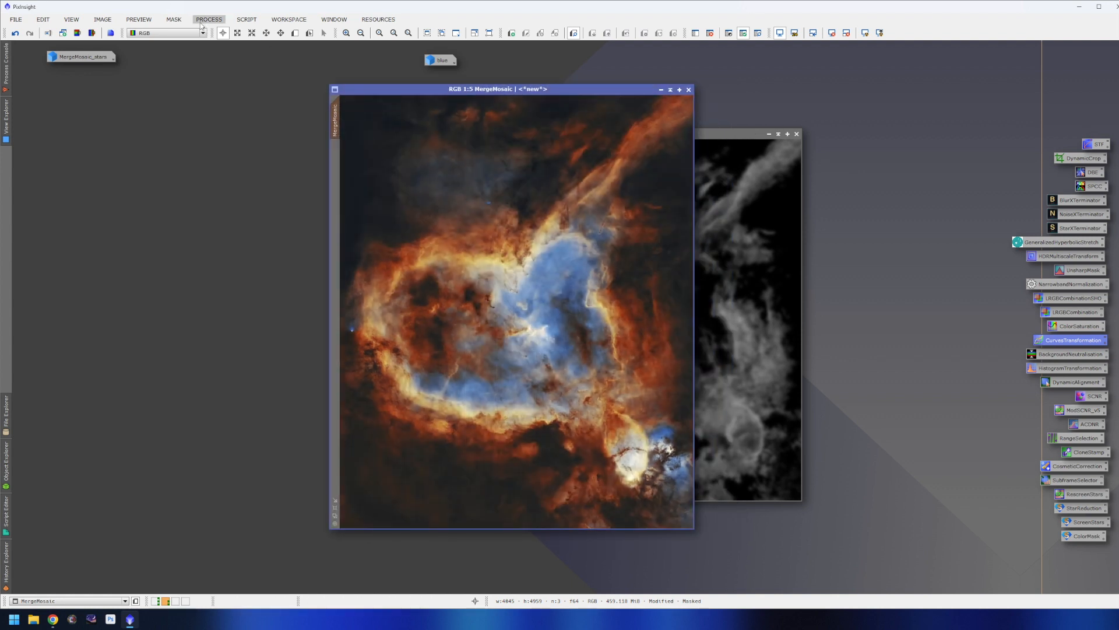
{"action": "left_click", "coordinate": [174, 19]}
{"action": "left_click", "coordinate": [192, 41]}
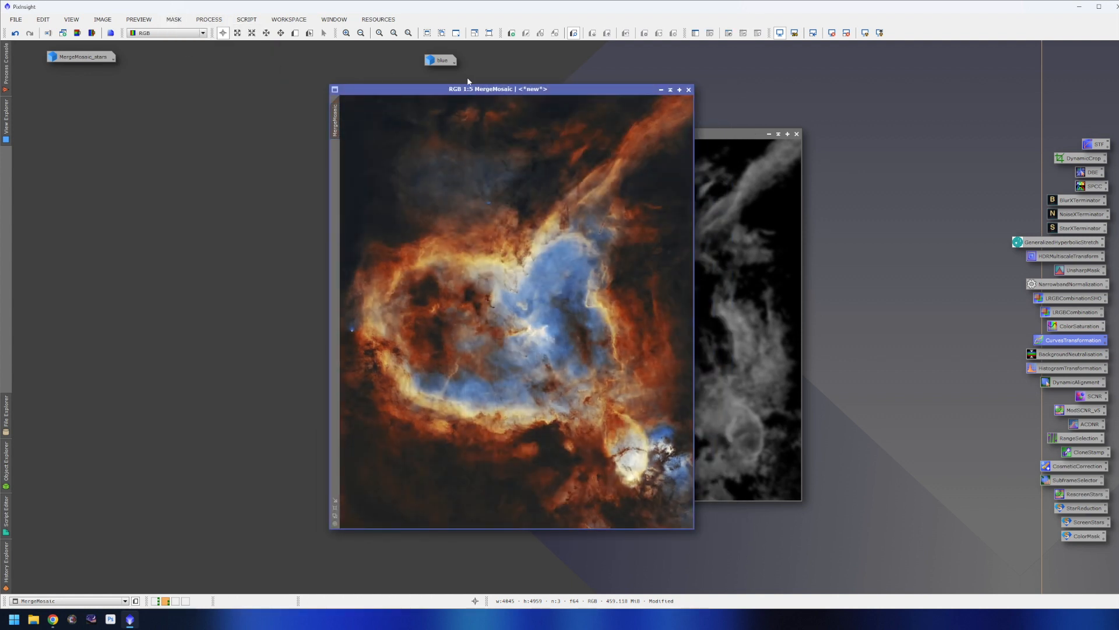
Step: Iconize the red mask, park the red and blue mask icons beneath the MergeMosaic_stars icon, and move MergeMosaic aside
{"action": "left_click_drag", "start_coordinate": [472, 91], "coordinate": [443, 61]}
{"action": "left_click", "coordinate": [769, 134]}
{"action": "left_click_drag", "start_coordinate": [442, 60], "coordinate": [91, 75]}
{"action": "left_click_drag", "start_coordinate": [378, 91], "coordinate": [728, 100]}
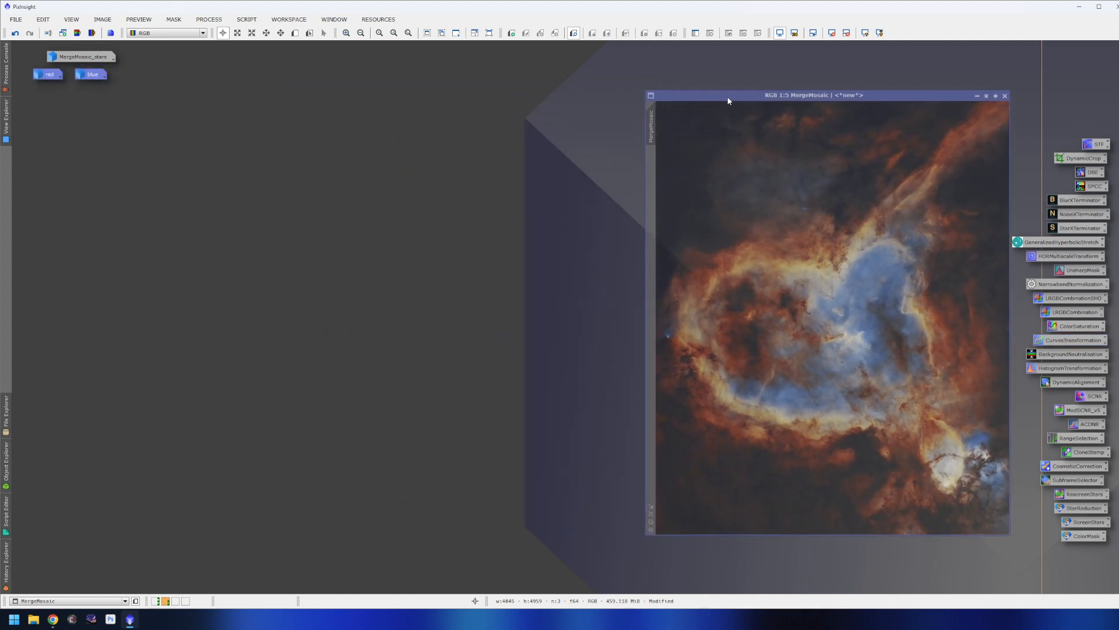
Step: Restore the MergeMosaic_stars image, view it briefly with a screen auto-stretch, reset the stretch, and move the window nearer to MergeMosaic
{"action": "left_click", "coordinate": [511, 104]}
{"action": "double_click", "coordinate": [89, 57]}
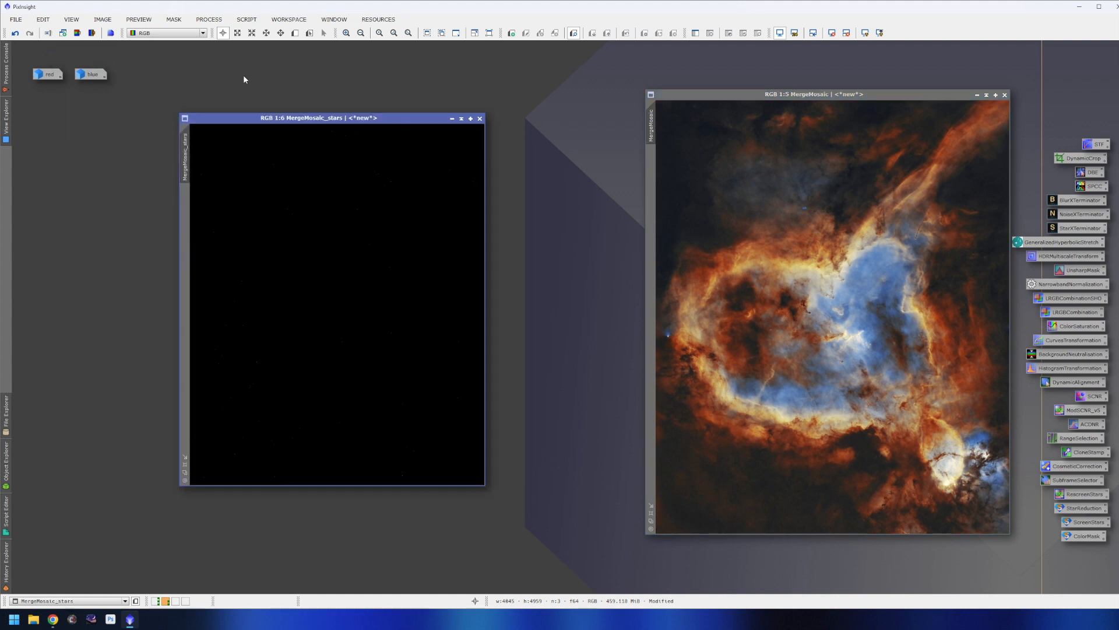
{"action": "left_click", "coordinate": [865, 33]}
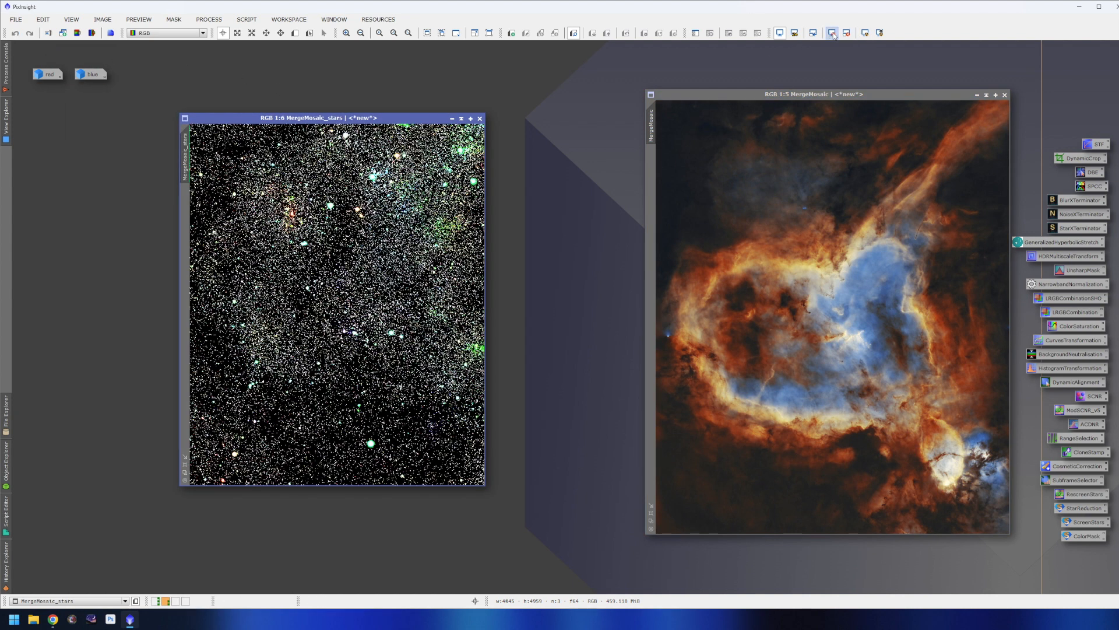
{"action": "left_click", "coordinate": [832, 34]}
{"action": "left_click_drag", "start_coordinate": [367, 123], "coordinate": [465, 104]}
Step: Open GeneralizedHyperbolicStretch with a real-time preview of MergeMosaic_stars, using the Arcsinh transformation with a stretch factor of about 9.07
{"action": "double_click", "coordinate": [1040, 244]}
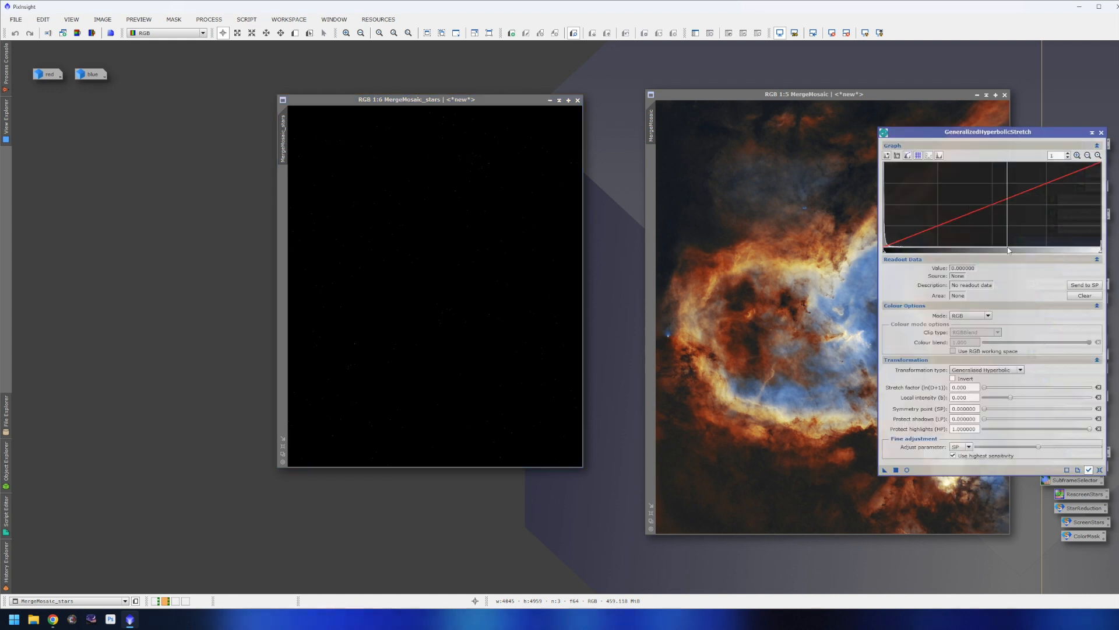
{"action": "left_click", "coordinate": [1090, 470]}
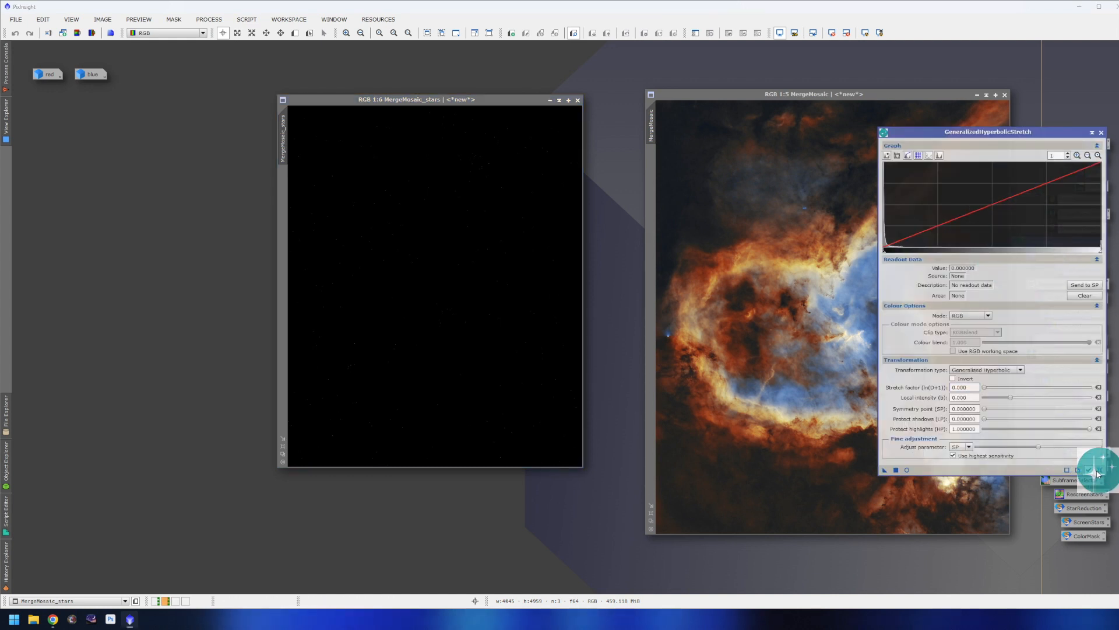
{"action": "left_click", "coordinate": [974, 370]}
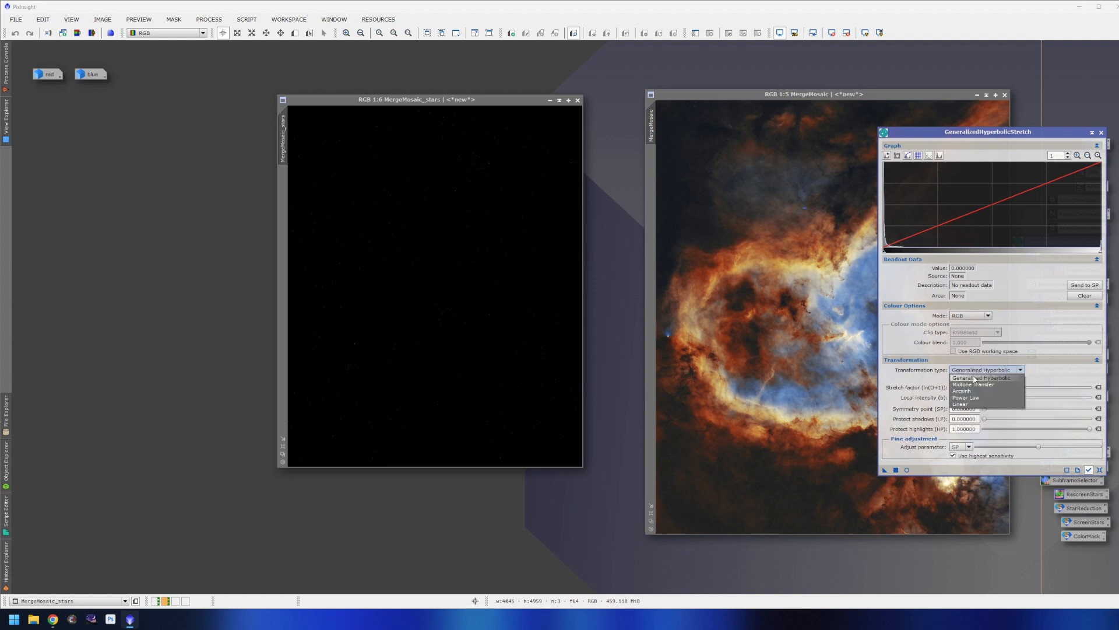
{"action": "left_click", "coordinate": [974, 391]}
{"action": "left_click_drag", "start_coordinate": [984, 389], "coordinate": [1038, 394]}
{"action": "left_click", "coordinate": [907, 460]}
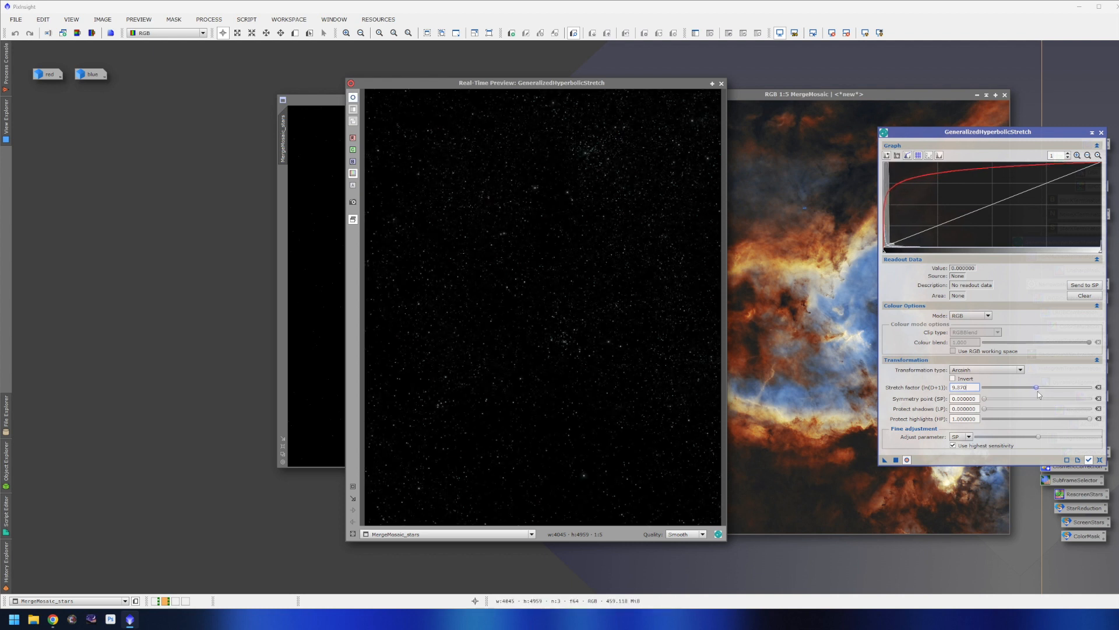
Step: Lower the stretch factor slightly, apply the Arcsinh stretch to MergeMosaic_stars, and reset GeneralizedHyperbolicStretch
{"action": "left_click_drag", "start_coordinate": [1037, 394], "coordinate": [1034, 394]}
{"action": "left_click", "coordinate": [896, 460]}
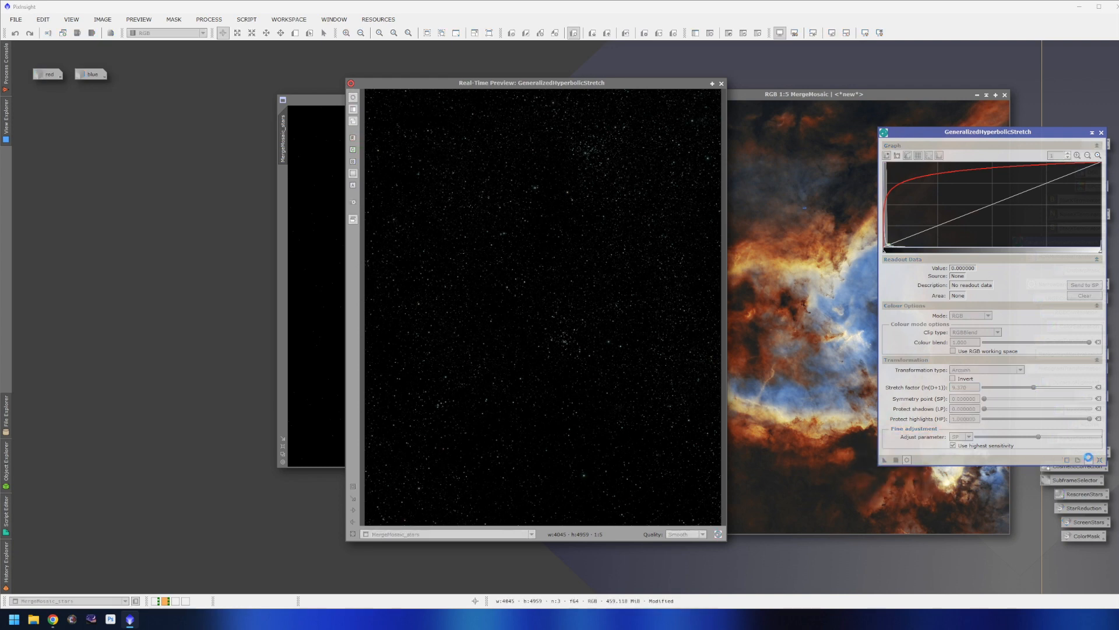
{"action": "left_click", "coordinate": [1099, 461]}
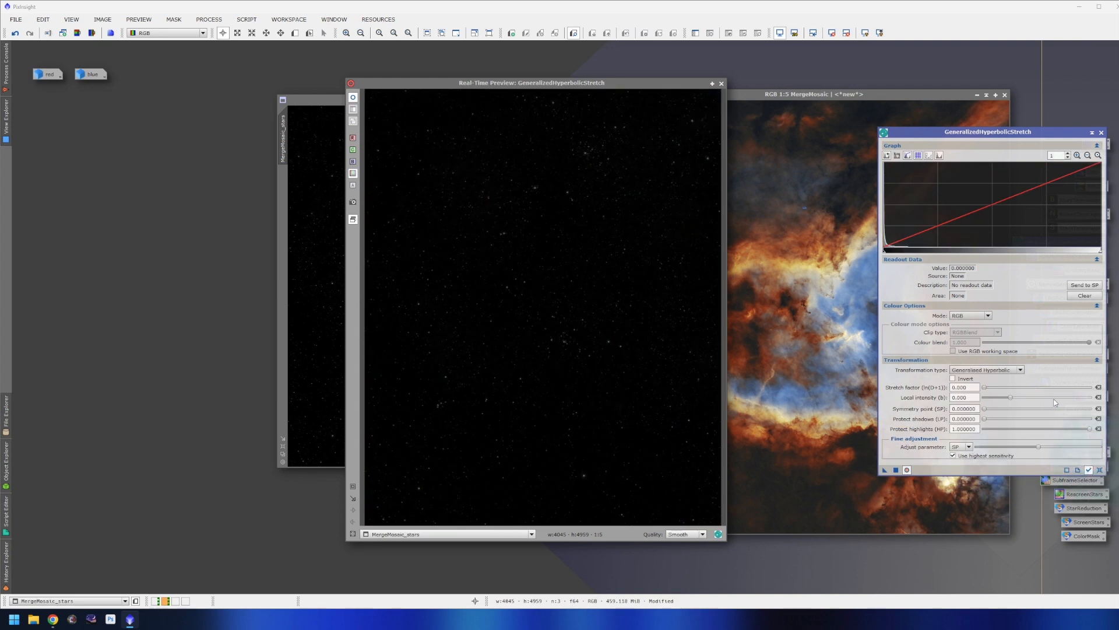
Step: Apply a second Arcsinh stretch with a stretch factor of about 1.74 to MergeMosaic_stars and close GeneralizedHyperbolicStretch
{"action": "left_click", "coordinate": [985, 388]}
{"action": "left_click", "coordinate": [985, 370]}
{"action": "left_click", "coordinate": [986, 390]}
{"action": "left_click_drag", "start_coordinate": [985, 391], "coordinate": [993, 391]}
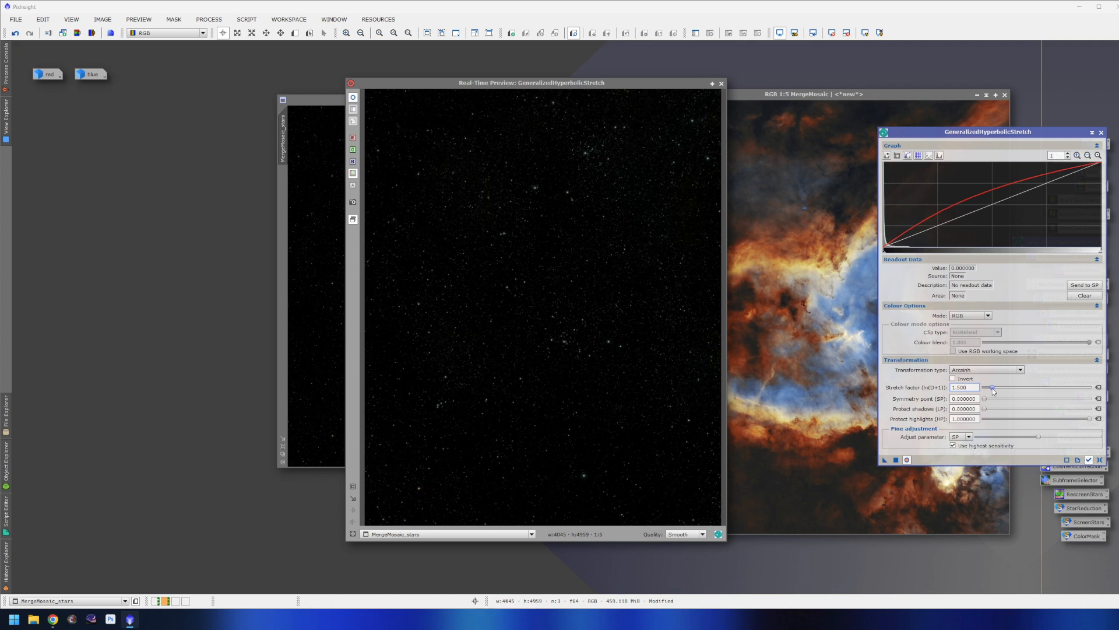
{"action": "left_click_drag", "start_coordinate": [994, 390], "coordinate": [994, 391]}
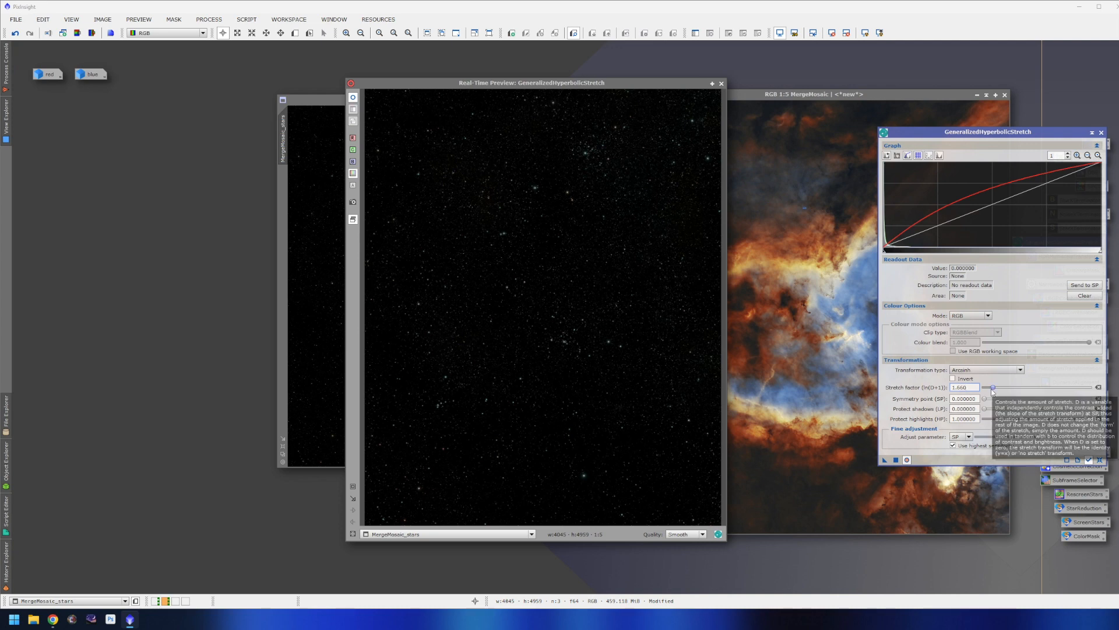
{"action": "left_click_drag", "start_coordinate": [994, 389], "coordinate": [995, 390]}
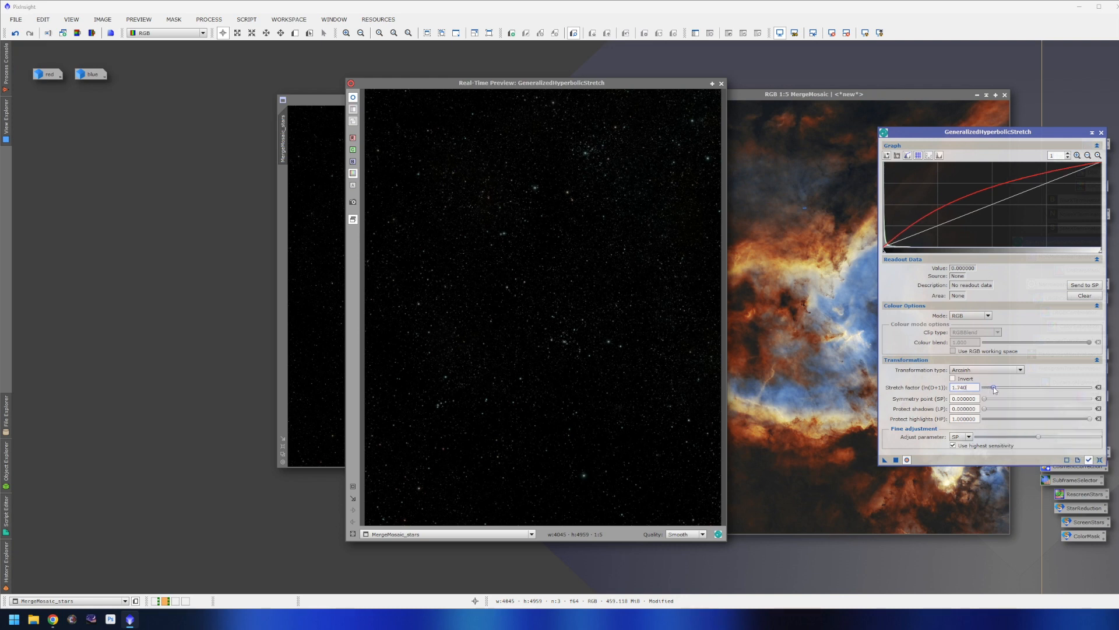
{"action": "left_click", "coordinate": [896, 459]}
{"action": "left_click", "coordinate": [1102, 132]}
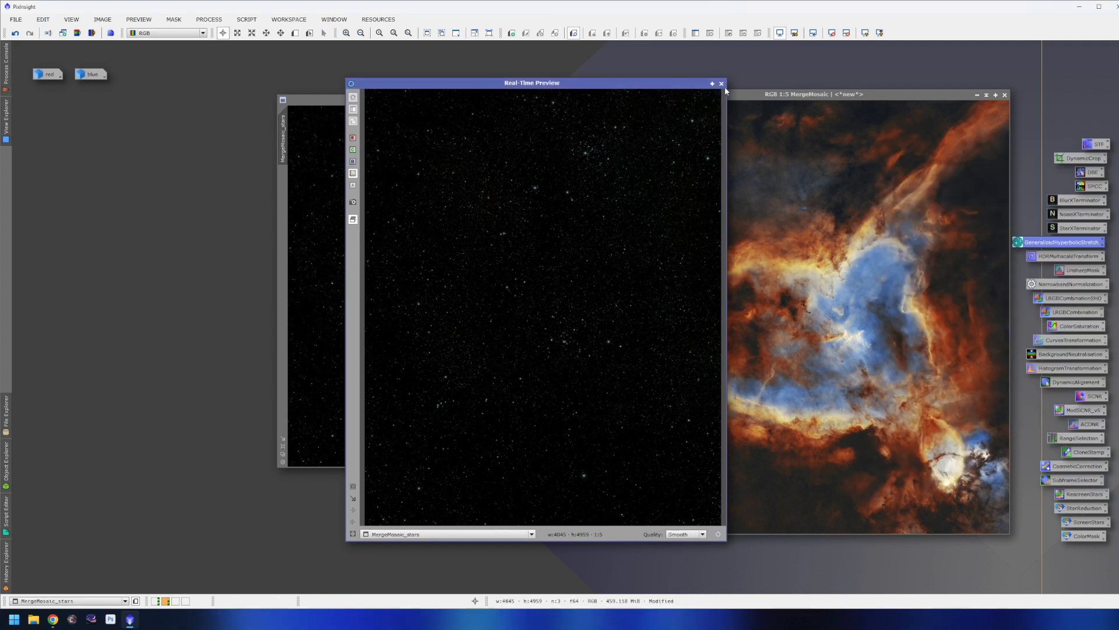
Step: Close the real-time preview and zoom the MergeMosaic_stars image to fit
{"action": "left_click", "coordinate": [722, 84]}
{"action": "right_click", "coordinate": [529, 226]}
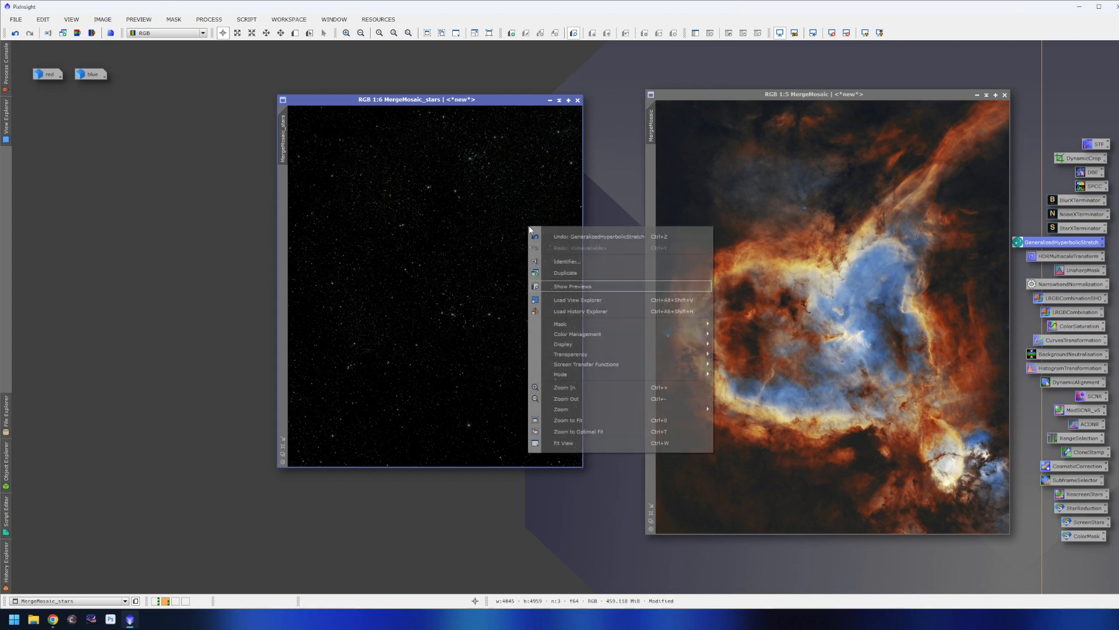
{"action": "left_click", "coordinate": [569, 420]}
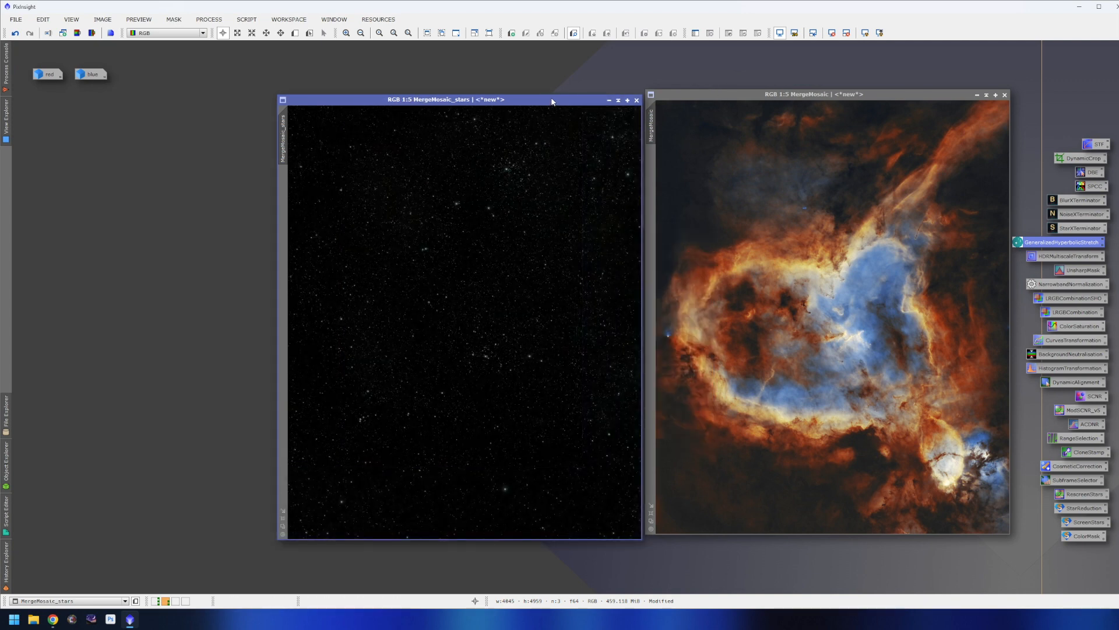
Step: Open CurvesTransformation with its real-time preview on MergeMosaic_stars and raise the saturation curve with a point at about 0.42 input and 0.63 output
{"action": "double_click", "coordinate": [1073, 340]}
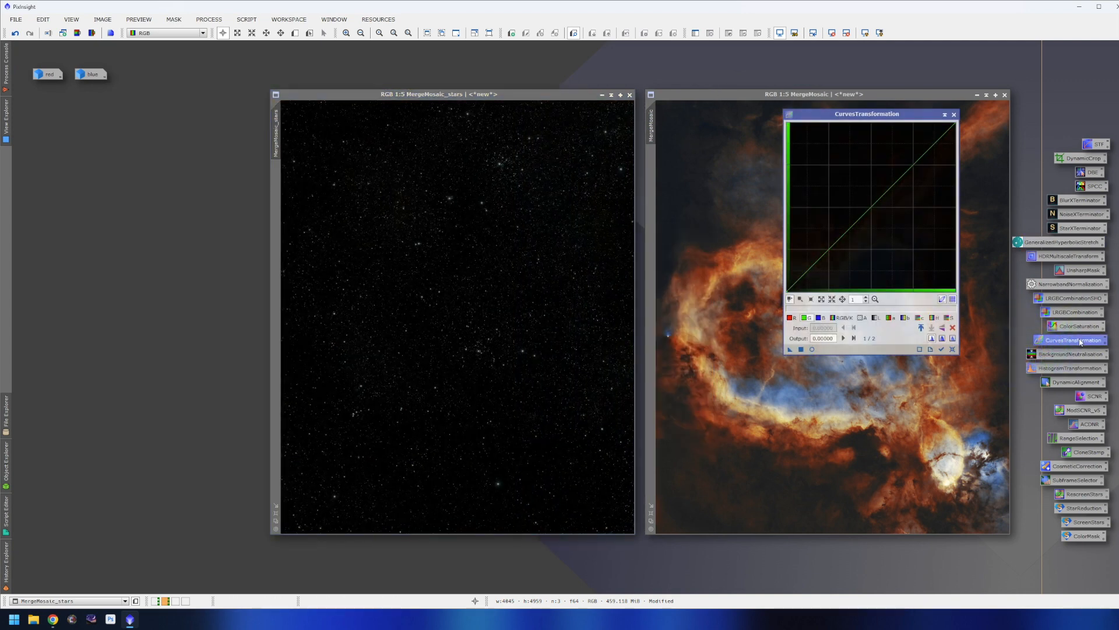
{"action": "left_click", "coordinate": [812, 349]}
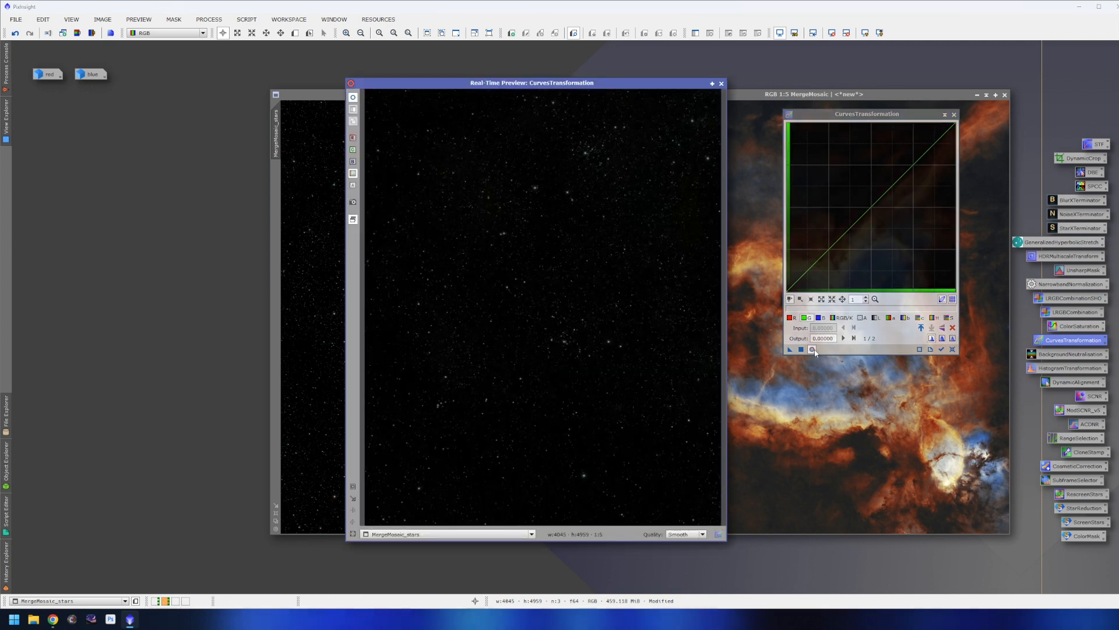
{"action": "left_click", "coordinate": [949, 317]}
{"action": "left_click", "coordinate": [353, 486]}
{"action": "left_click_drag", "start_coordinate": [536, 292], "coordinate": [640, 379]}
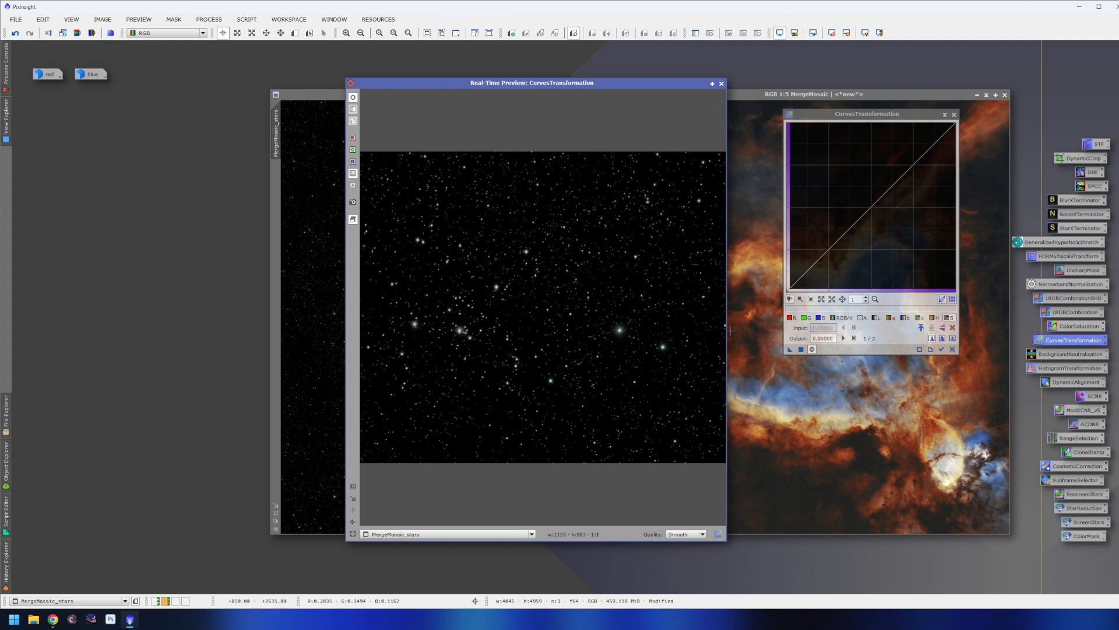
{"action": "left_click_drag", "start_coordinate": [870, 205], "coordinate": [857, 183]}
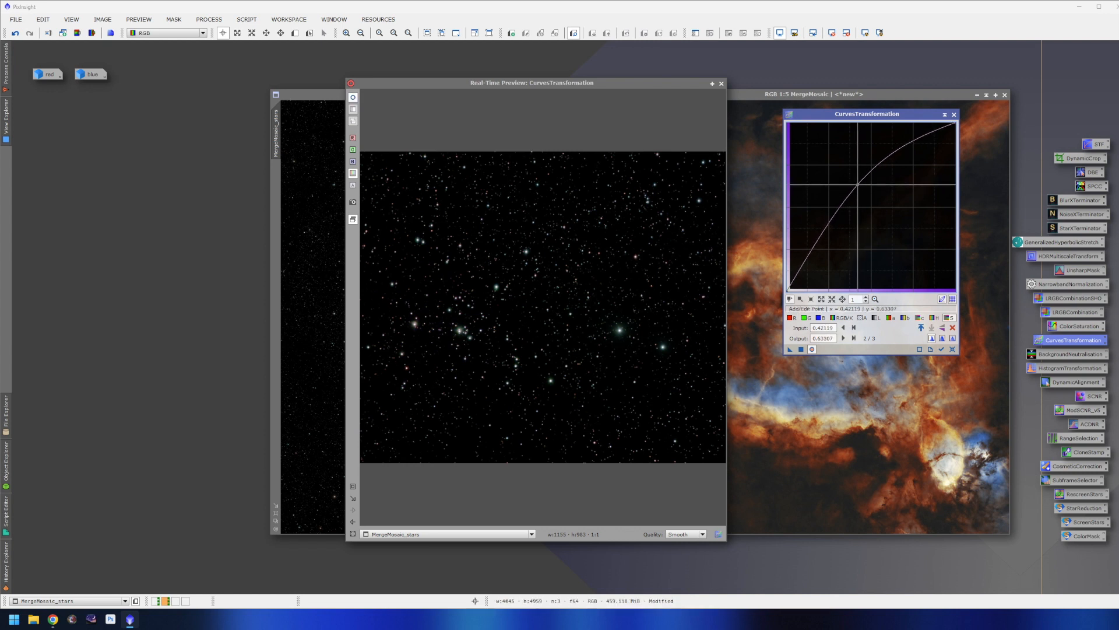
Step: Shape the RGB/K curve for contrast with points at about 0.28 input, 0.23 output and 0.54 input, 0.54 output
{"action": "left_click", "coordinate": [843, 317]}
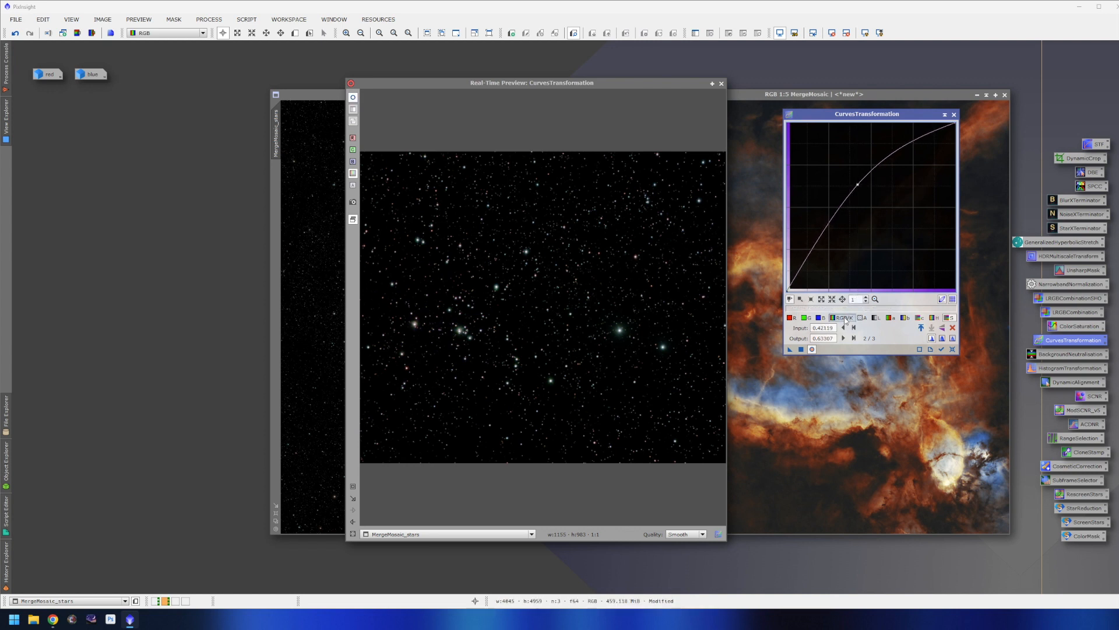
{"action": "left_click", "coordinate": [831, 246]}
{"action": "left_click_drag", "start_coordinate": [832, 246], "coordinate": [834, 251]}
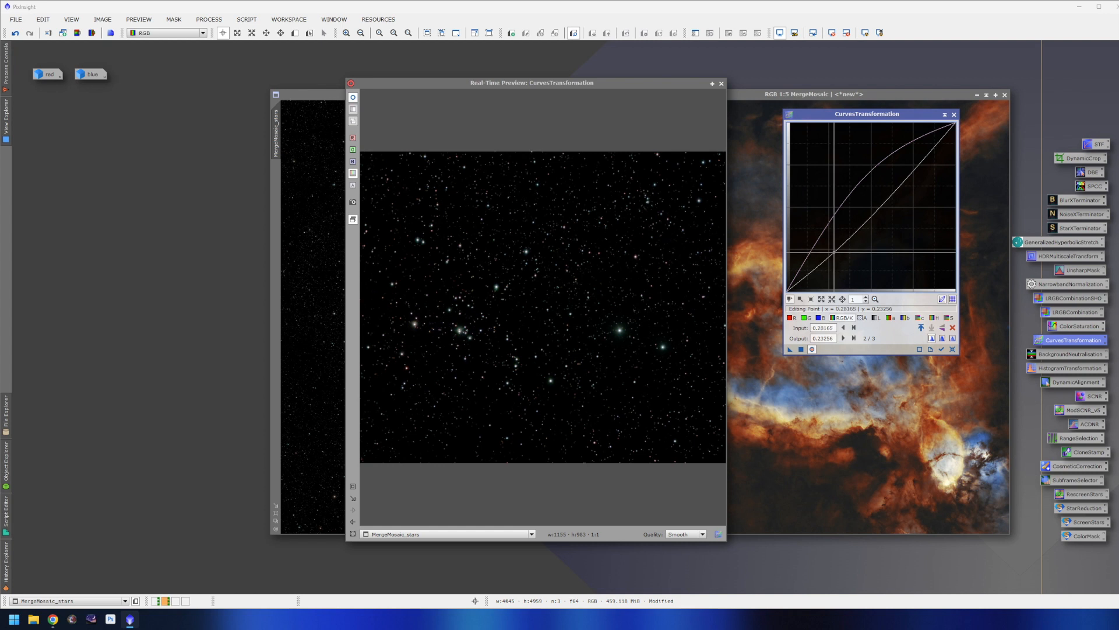
{"action": "left_click_drag", "start_coordinate": [880, 205], "coordinate": [877, 199]}
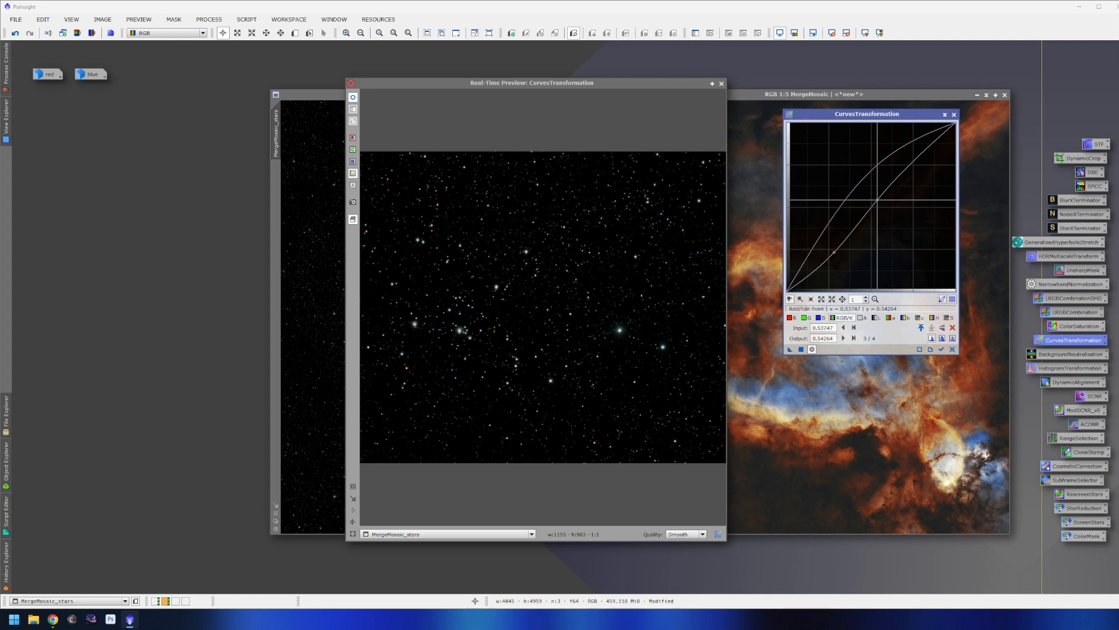
Step: Inspect the bright stars up close in the preview, apply the curves to MergeMosaic_stars, and reset and close CurvesTransformation
{"action": "left_click", "coordinate": [352, 486]}
{"action": "left_click_drag", "start_coordinate": [579, 291], "coordinate": [700, 388]}
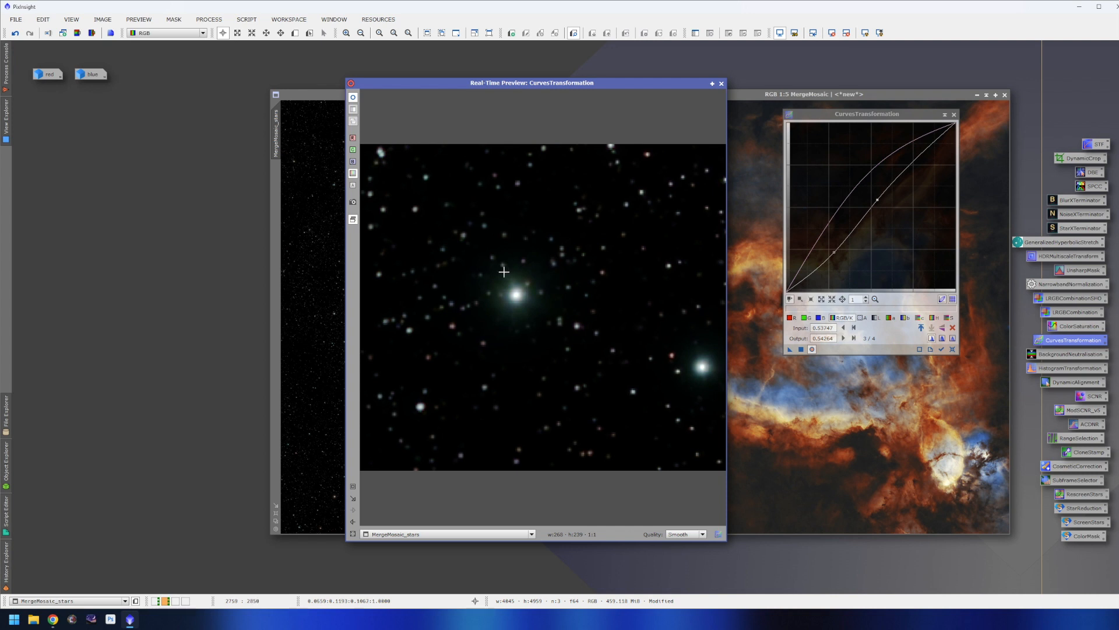
{"action": "left_click", "coordinate": [353, 534]}
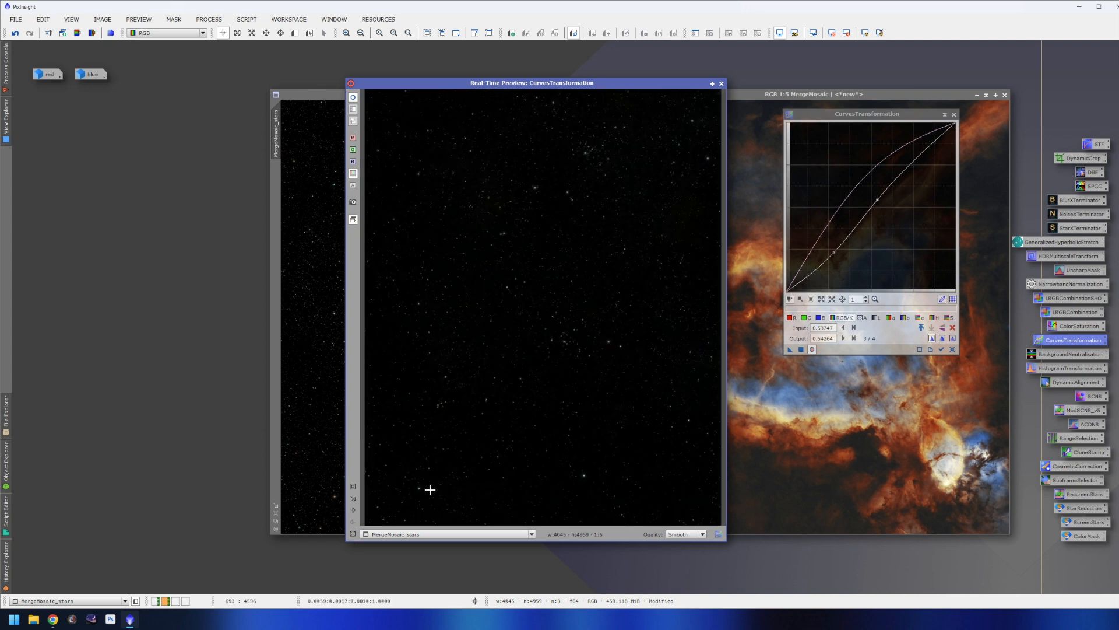
{"action": "left_click", "coordinate": [889, 349]}
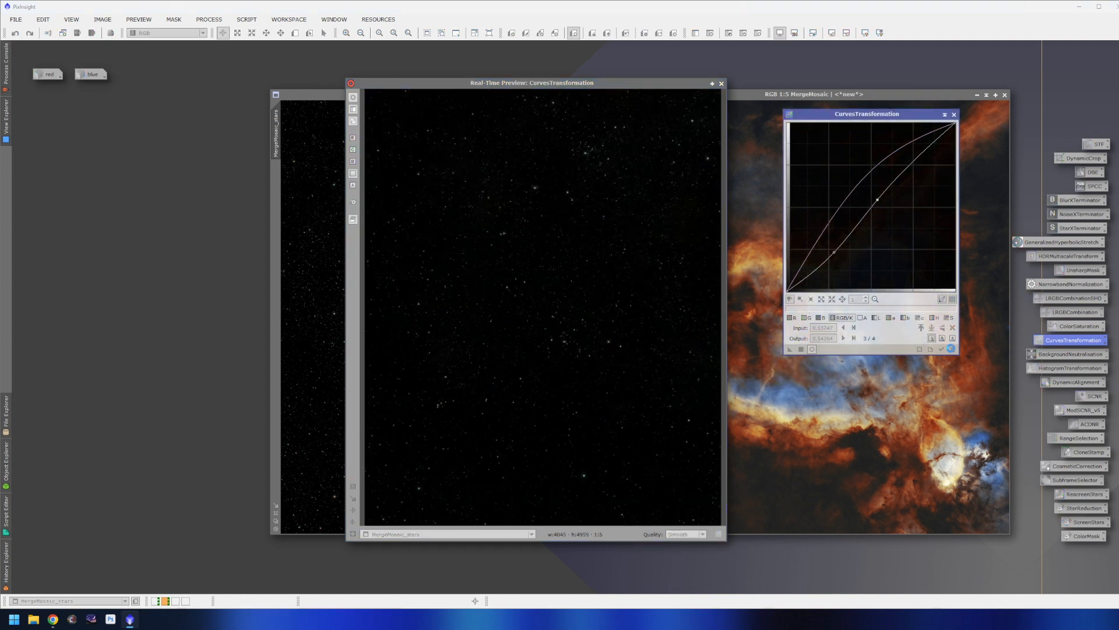
{"action": "left_click", "coordinate": [953, 349]}
{"action": "left_click", "coordinate": [954, 114]}
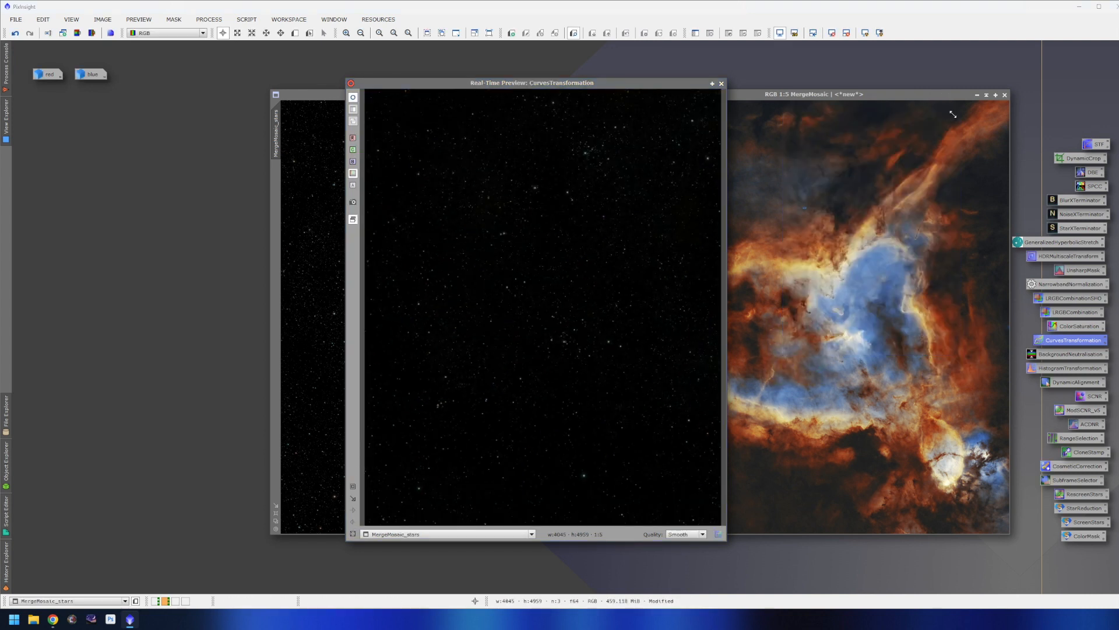
Step: Open SCNR with green as the color to remove, set the amount to 0.92, and apply it to MergeMosaic_stars
{"action": "left_click", "coordinate": [722, 83]}
{"action": "scroll", "coordinate": [408, 375], "scroll_direction": "up", "scroll_amount": 5}
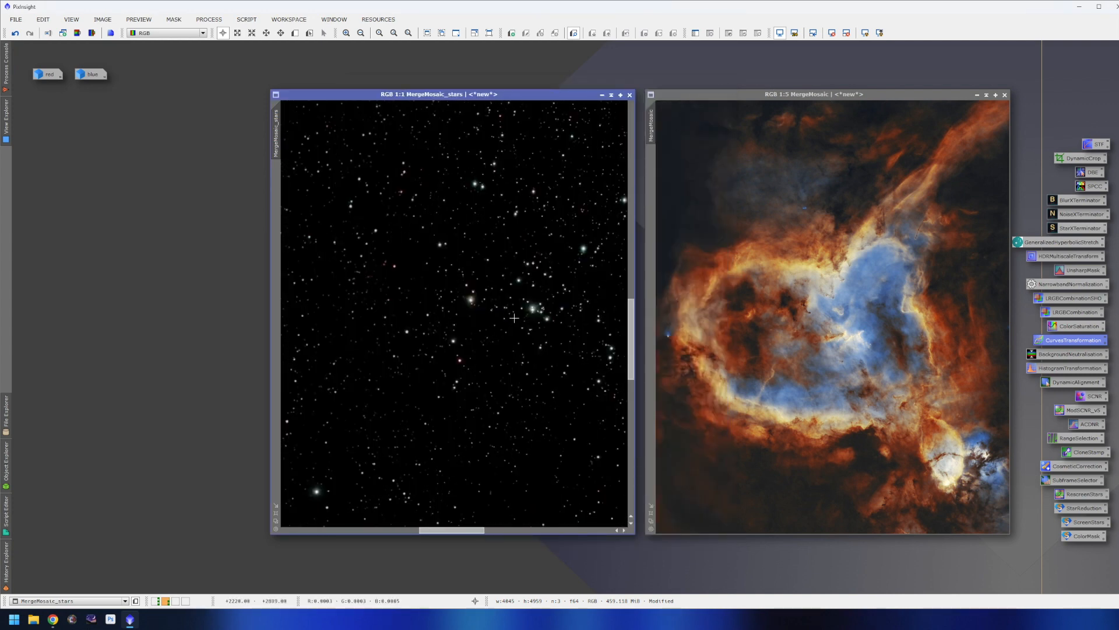
{"action": "scroll", "coordinate": [558, 281], "scroll_direction": "down", "scroll_amount": 1}
{"action": "double_click", "coordinate": [1081, 397]}
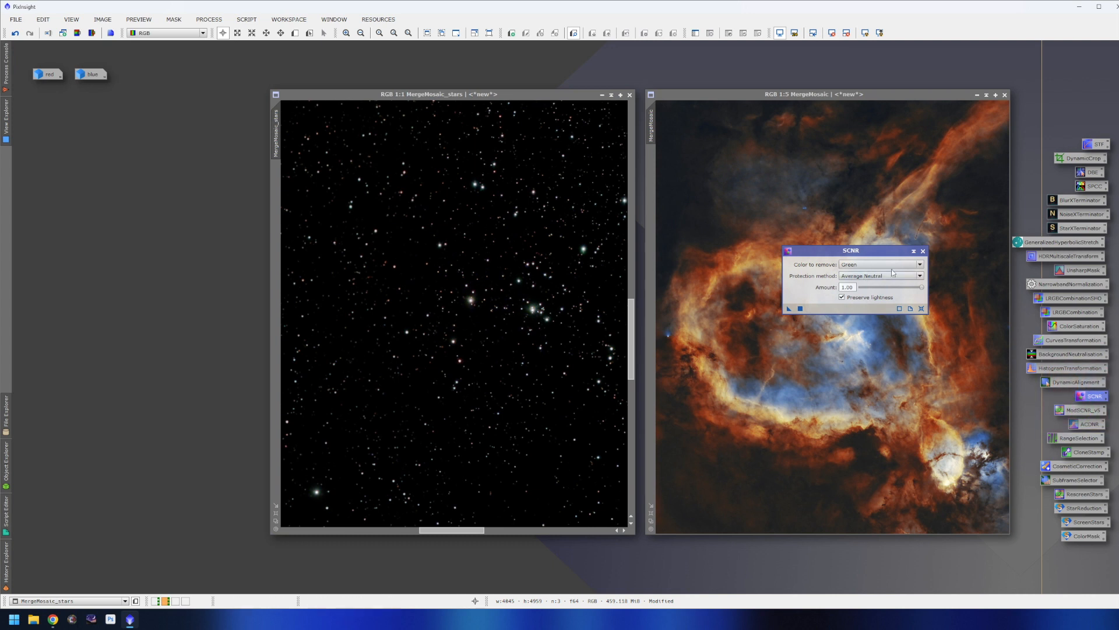
{"action": "left_click_drag", "start_coordinate": [921, 286], "coordinate": [917, 288]}
{"action": "left_click_drag", "start_coordinate": [788, 310], "coordinate": [511, 310]}
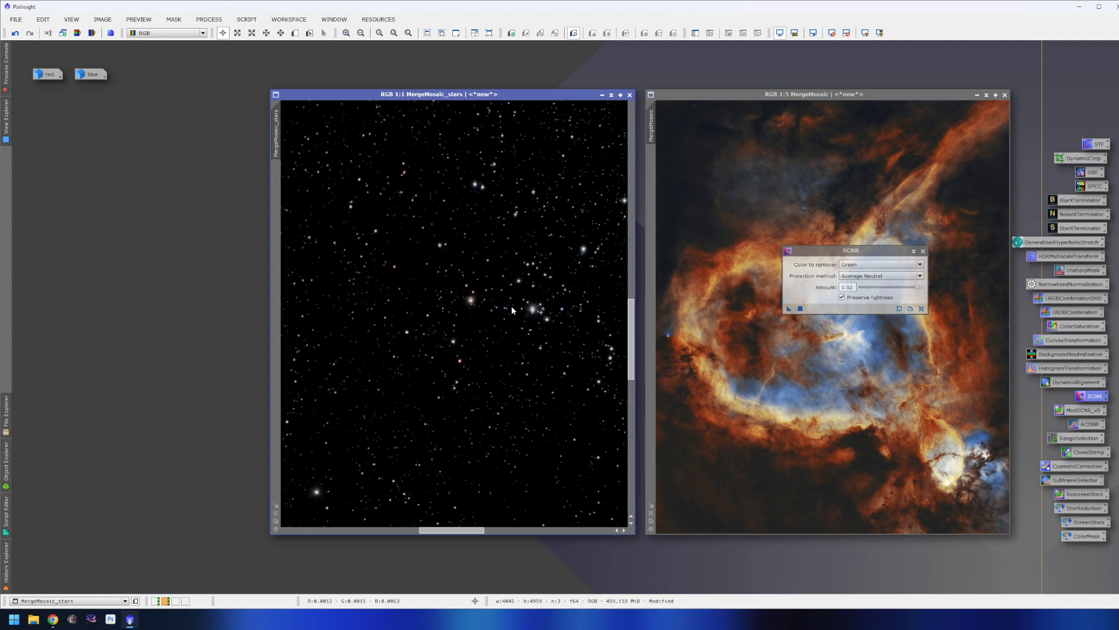
Step: Remove the magenta tint by inverting MergeMosaic_stars, applying the same green SCNR, inverting it back, and closing SCNR
{"action": "key", "text": "ctrl+i"}
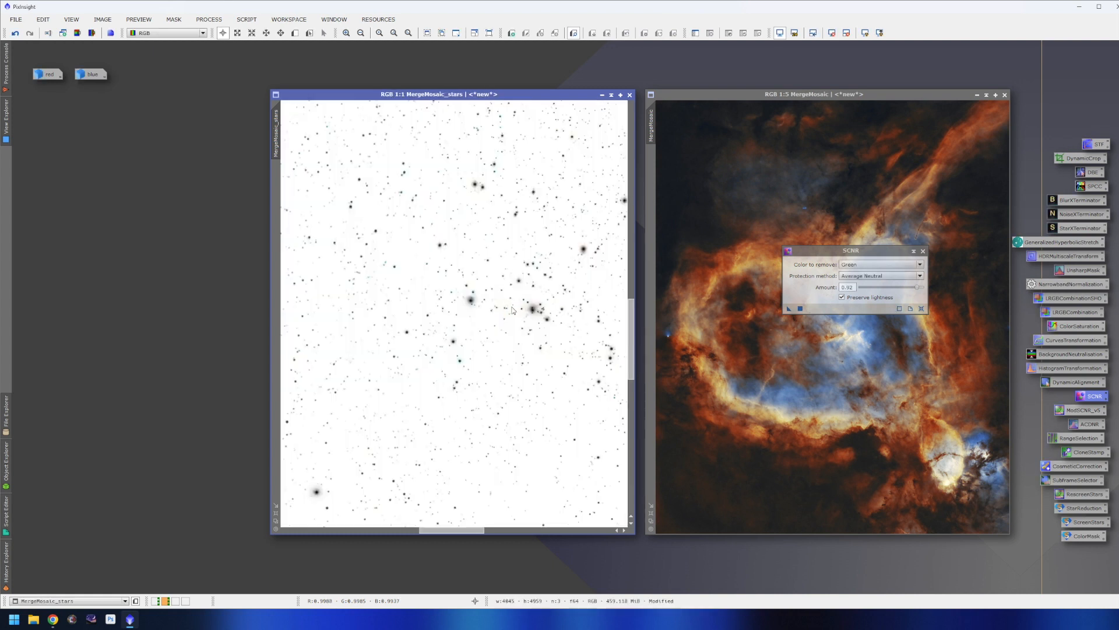
{"action": "left_click_drag", "start_coordinate": [788, 311], "coordinate": [569, 307]}
{"action": "left_click", "coordinate": [826, 255]}
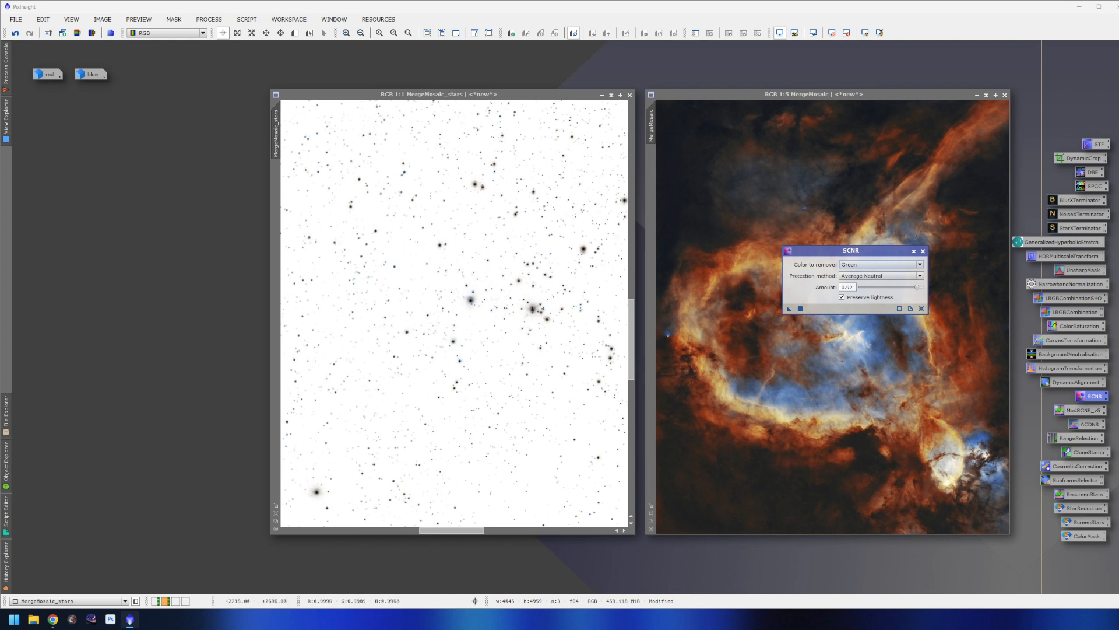
{"action": "left_click", "coordinate": [474, 329]}
{"action": "key", "text": "ctrl+i"}
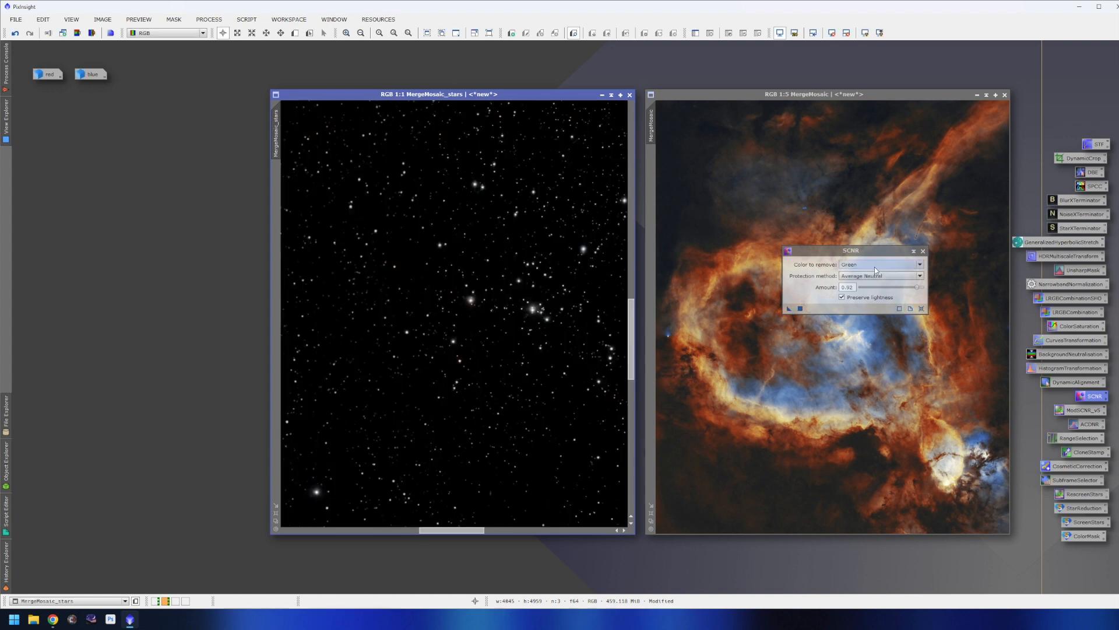
{"action": "left_click", "coordinate": [922, 250]}
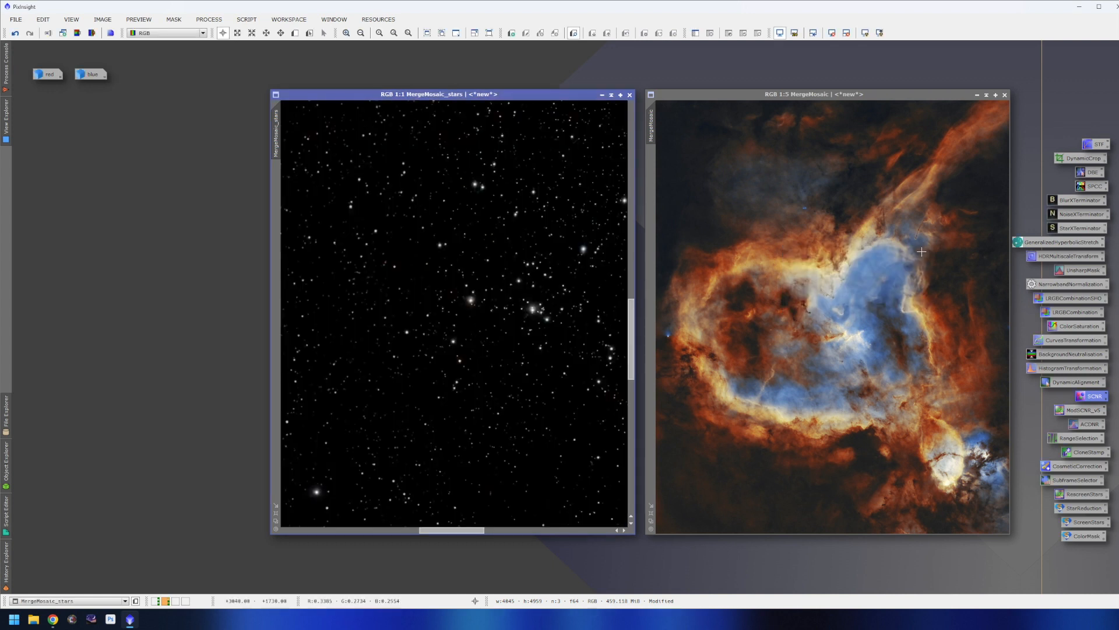
Step: Open CurvesTransformation with its real-time preview and raise the saturation curve with a point at about 0.47 input and 0.64 output
{"action": "right_click", "coordinate": [609, 218]}
{"action": "left_click", "coordinate": [615, 414]}
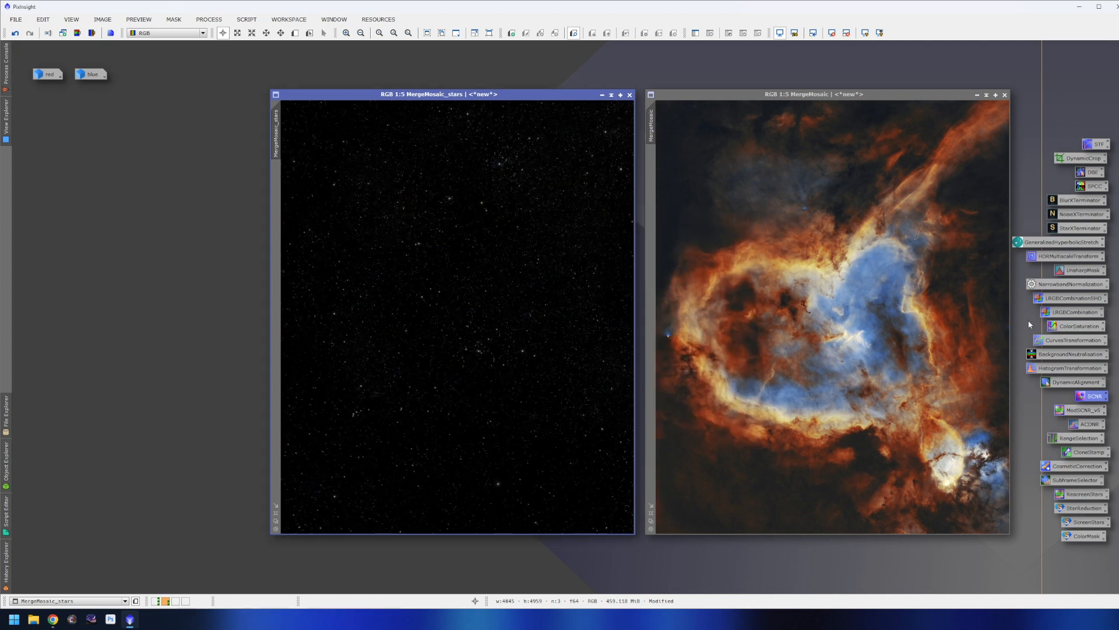
{"action": "double_click", "coordinate": [1071, 340]}
{"action": "left_click", "coordinate": [811, 349]}
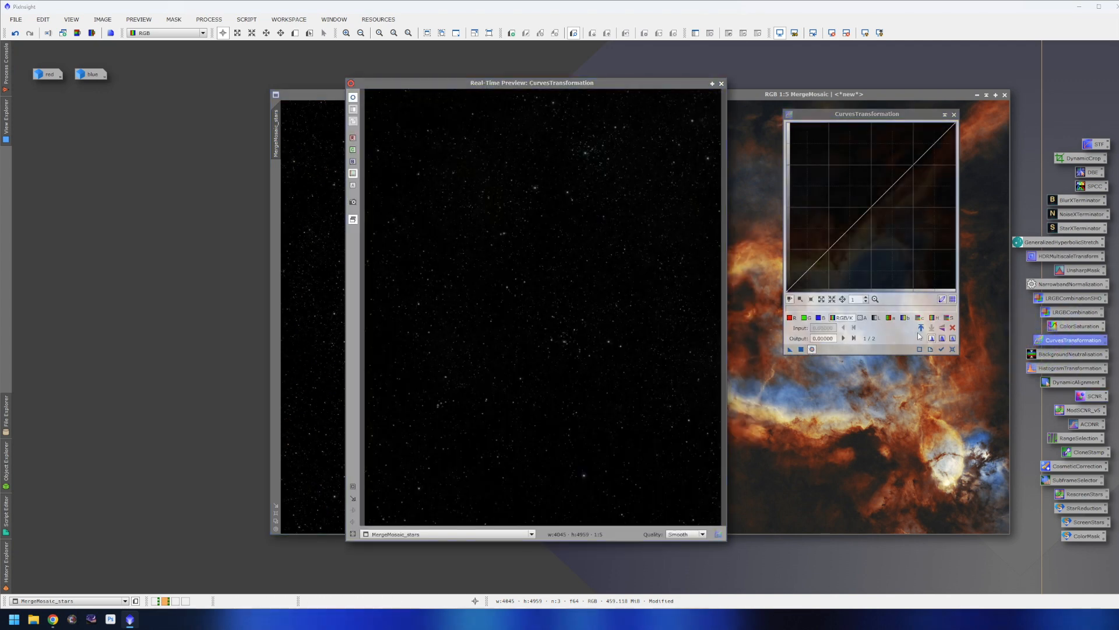
{"action": "left_click_drag", "start_coordinate": [524, 292], "coordinate": [632, 377]}
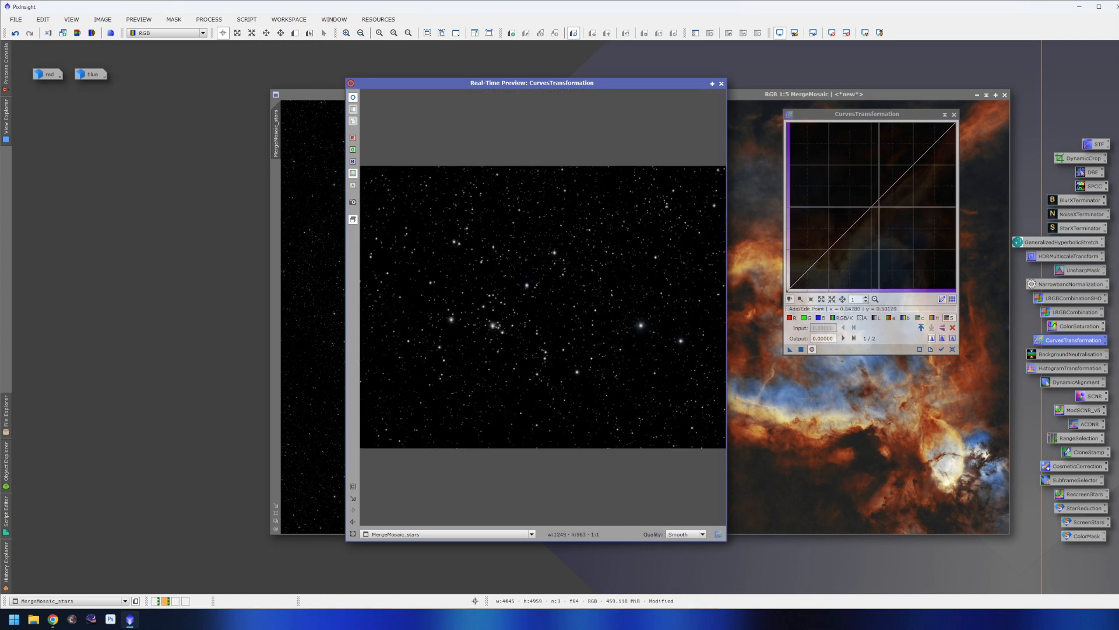
{"action": "left_click_drag", "start_coordinate": [868, 207], "coordinate": [867, 182]}
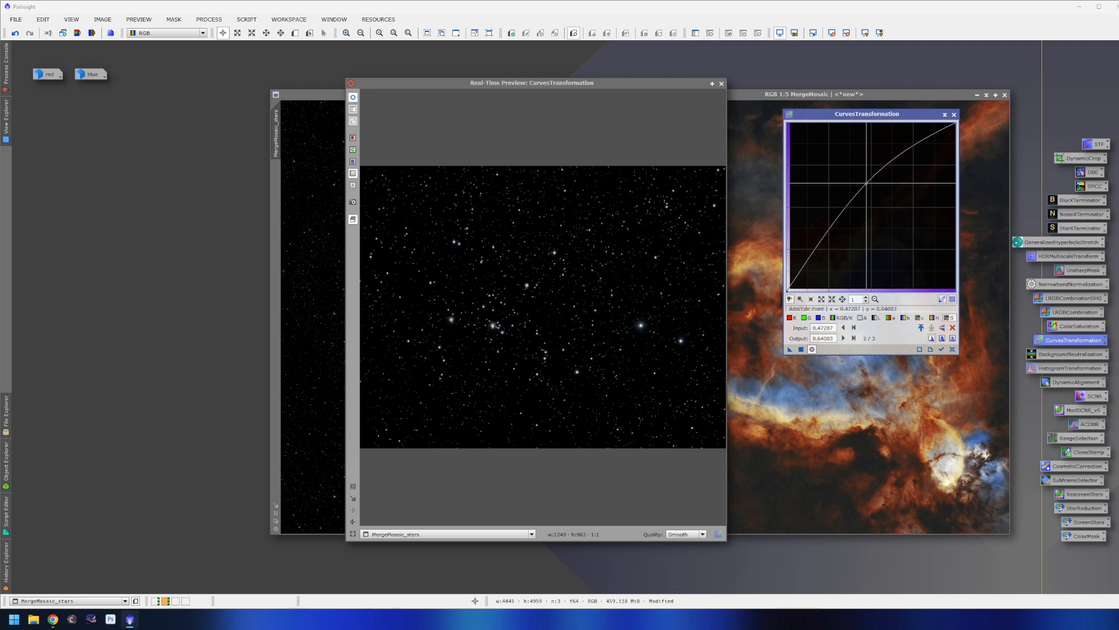
Step: Raise the c chrominance curve with a point at about 0.51 input and 0.58 output, apply to MergeMosaic_stars, and reset the curves
{"action": "left_click", "coordinate": [919, 317]}
{"action": "left_click_drag", "start_coordinate": [877, 202], "coordinate": [872, 193]}
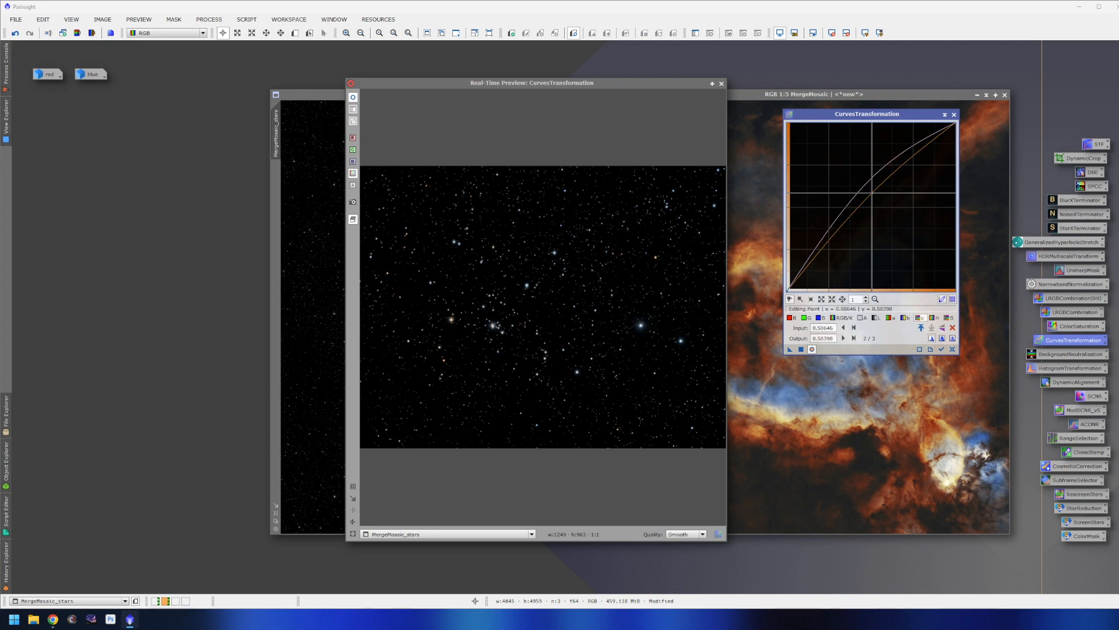
{"action": "left_click", "coordinate": [801, 349]}
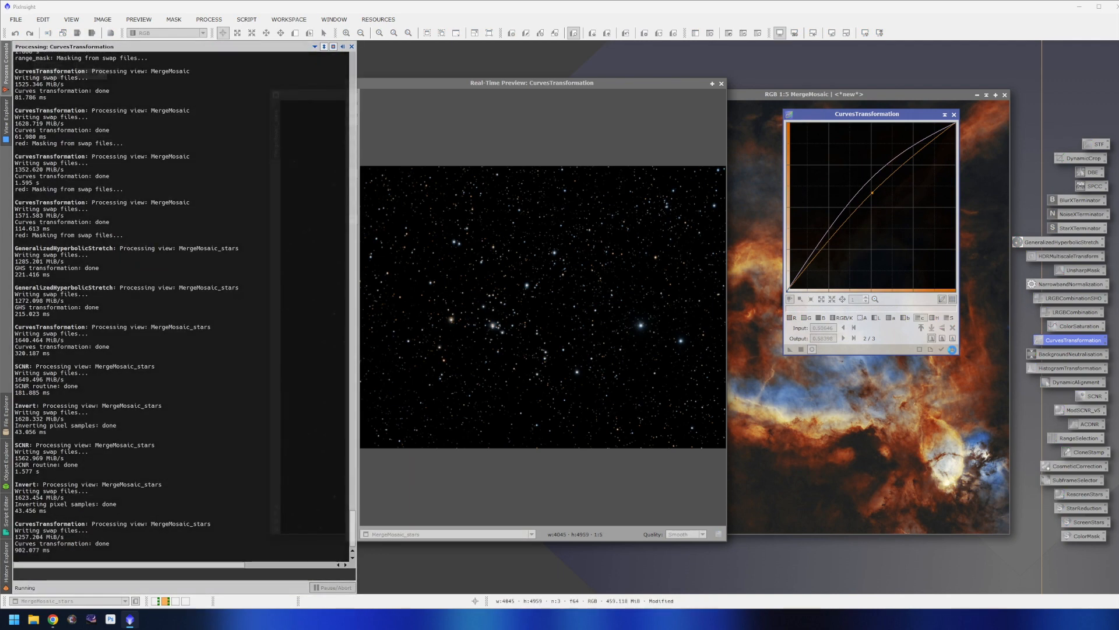
{"action": "left_click", "coordinate": [952, 349]}
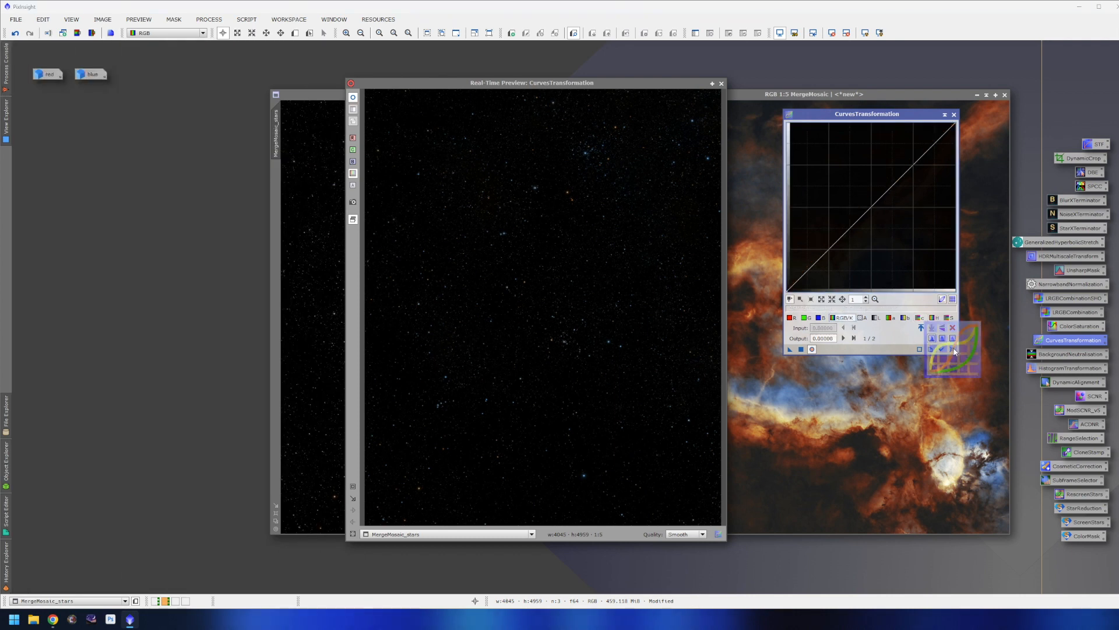
Step: Brighten the stars with RGB/K curve points at about 0.56 input, 0.68 output and 0.19 input, 0.20 output
{"action": "left_click_drag", "start_coordinate": [885, 192], "coordinate": [882, 176]}
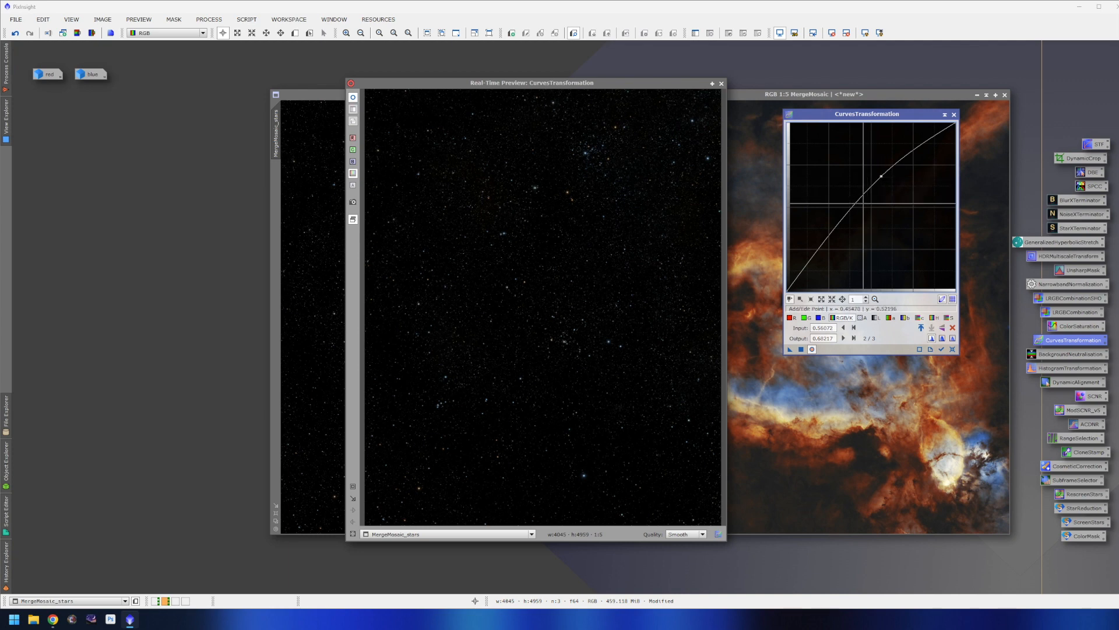
{"action": "left_click", "coordinate": [816, 254]}
{"action": "left_click_drag", "start_coordinate": [816, 254], "coordinate": [819, 256]}
Step: Raise the saturation curve with a point at about 0.57 input and 0.68 output, apply to MergeMosaic_stars, and reset the curves
{"action": "left_click", "coordinate": [949, 317]}
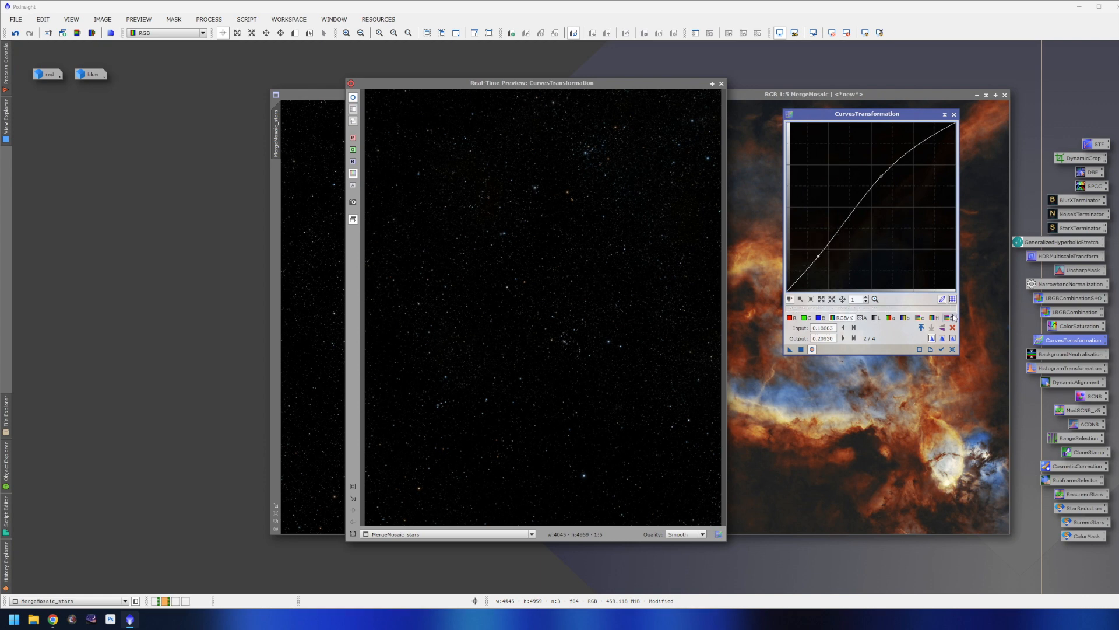
{"action": "left_click", "coordinate": [890, 186]}
{"action": "left_click_drag", "start_coordinate": [891, 186], "coordinate": [885, 175]}
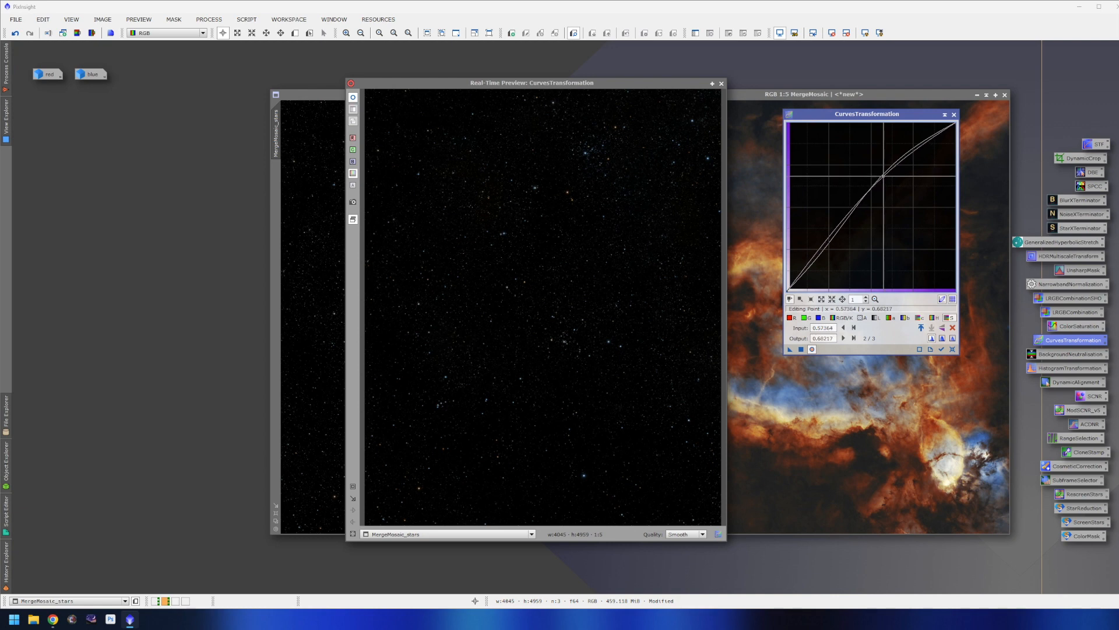
{"action": "left_click", "coordinate": [801, 349]}
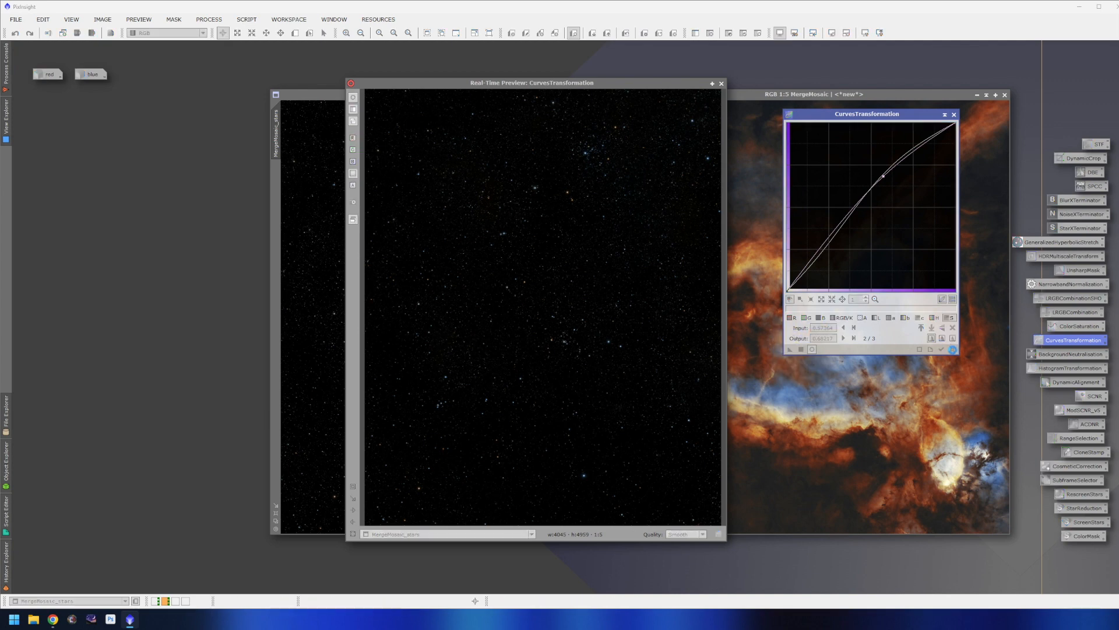
{"action": "left_click", "coordinate": [953, 349]}
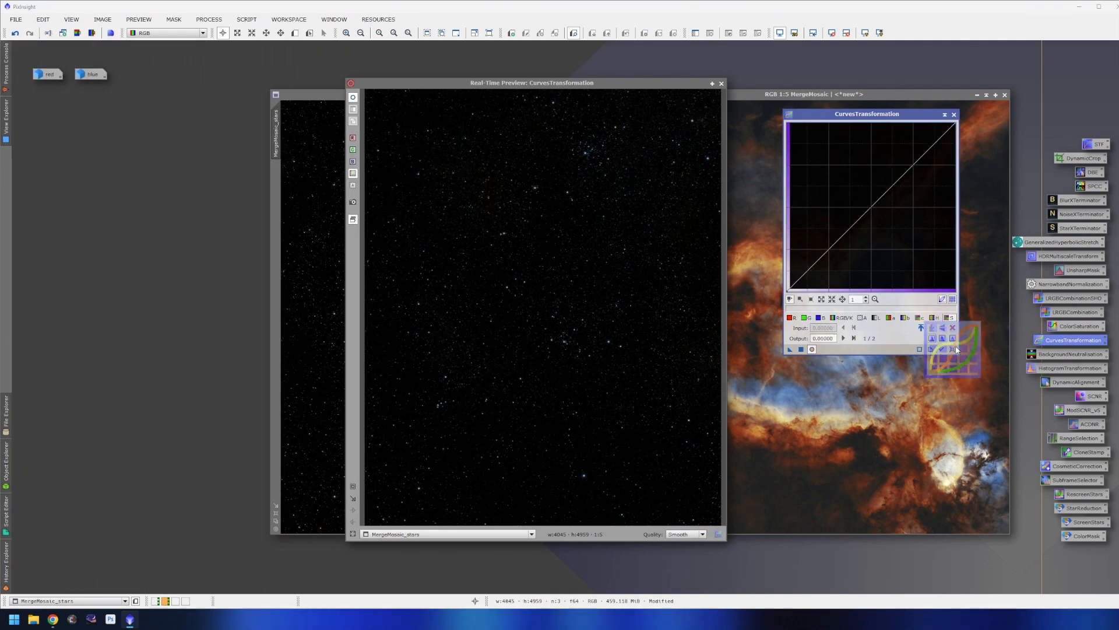
Step: Close CurvesTransformation and its real-time preview, and reposition the MergeMosaic_stars and MergeMosaic windows side by side
{"action": "left_click", "coordinate": [955, 114]}
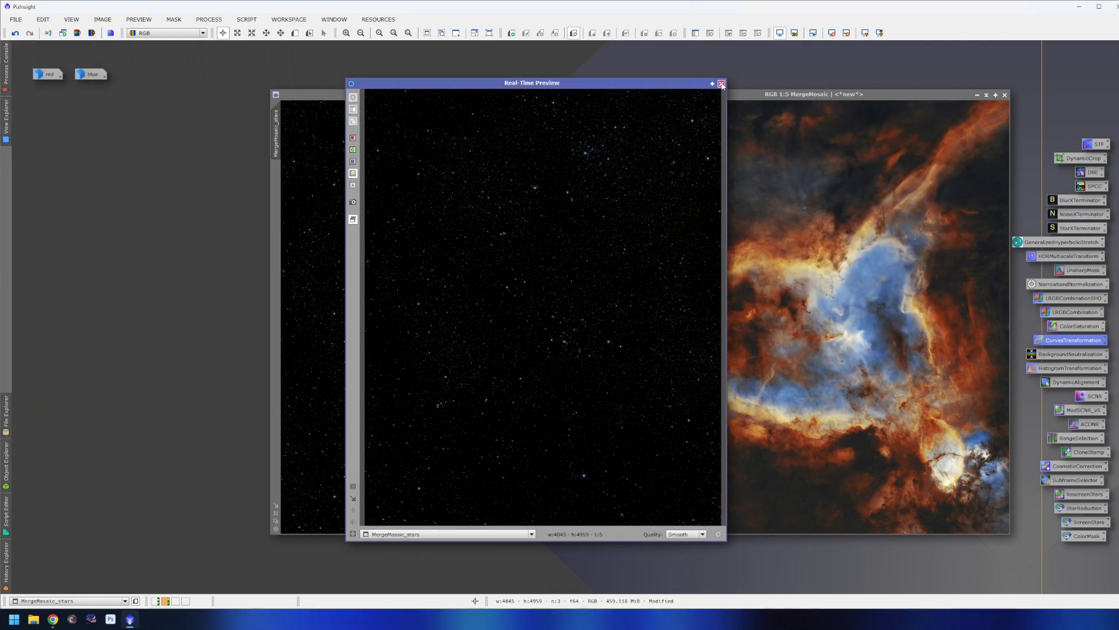
{"action": "left_click", "coordinate": [722, 85]}
{"action": "left_click", "coordinate": [548, 95]}
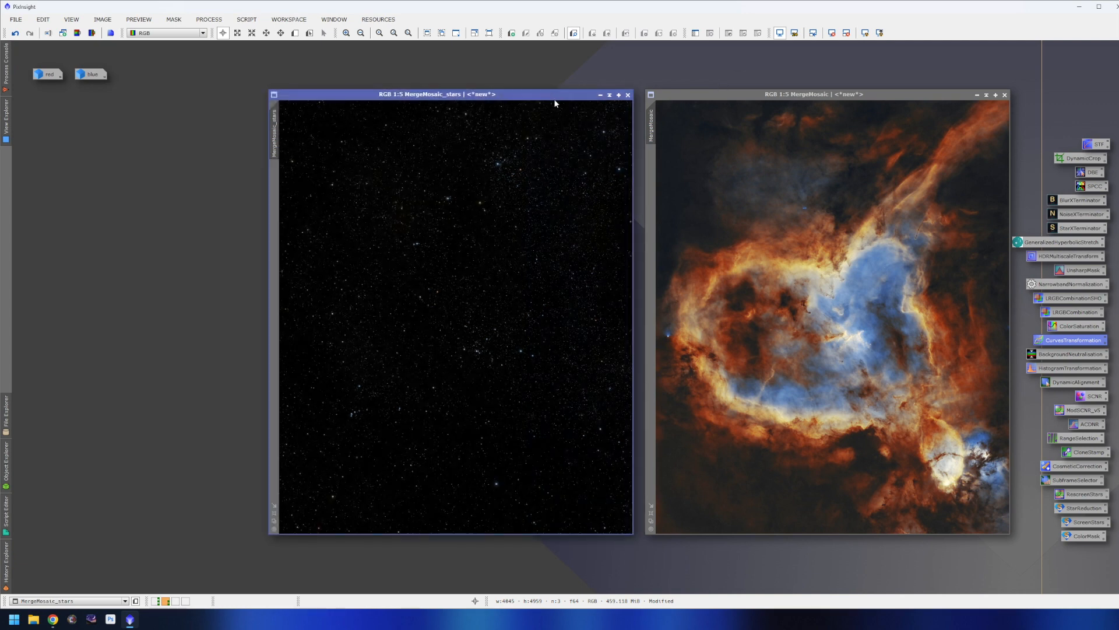
{"action": "left_click_drag", "start_coordinate": [562, 96], "coordinate": [520, 96]}
{"action": "left_click_drag", "start_coordinate": [733, 93], "coordinate": [694, 91]}
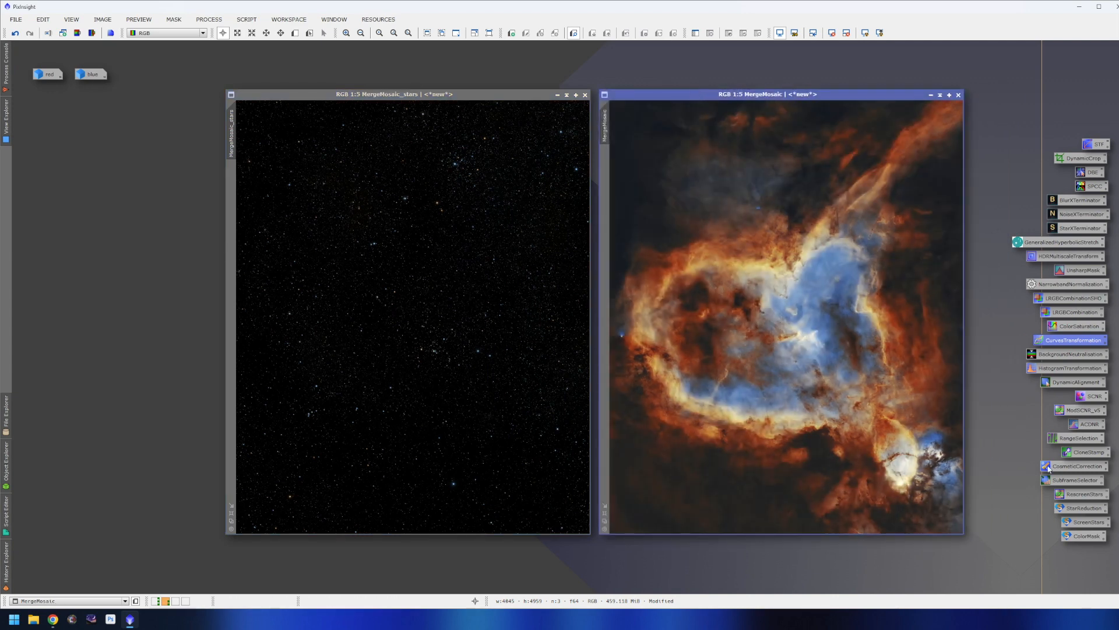
Step: Open the ScreenStars script and choose MergeMosaic as the starless view and MergeMosaic_stars as the stars view
{"action": "double_click", "coordinate": [1087, 522]}
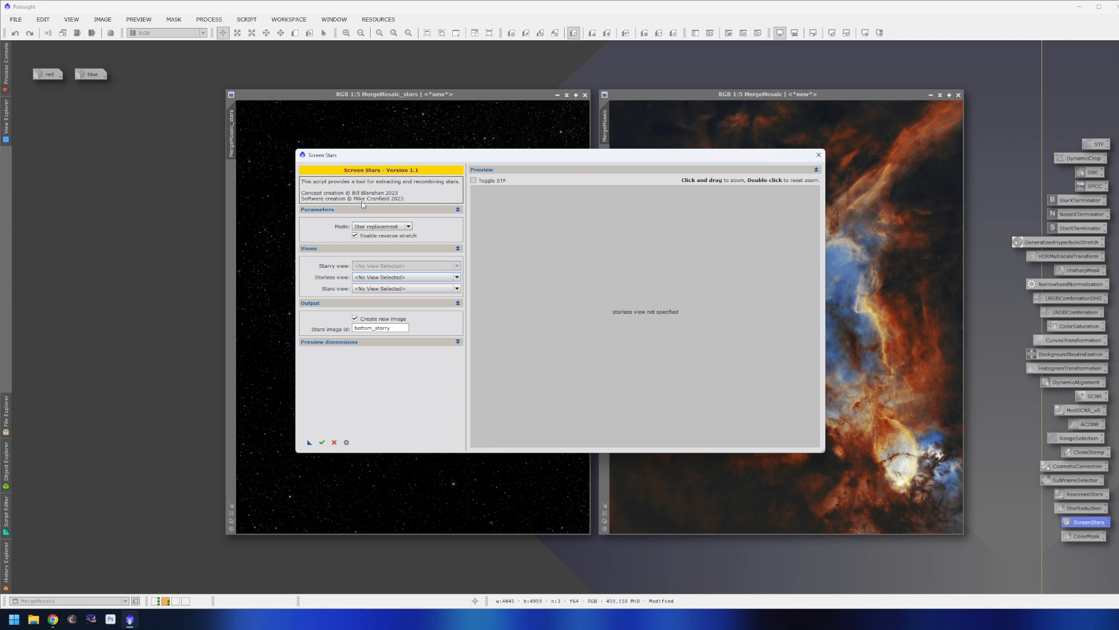
{"action": "left_click", "coordinate": [405, 277]}
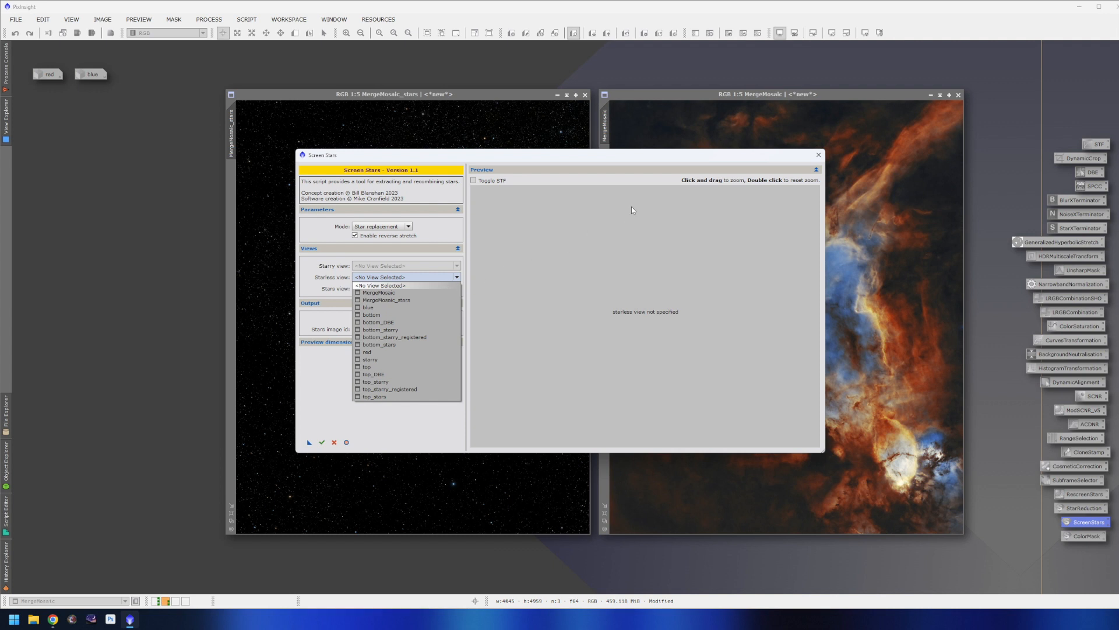
{"action": "left_click", "coordinate": [411, 292]}
{"action": "left_click", "coordinate": [394, 289]}
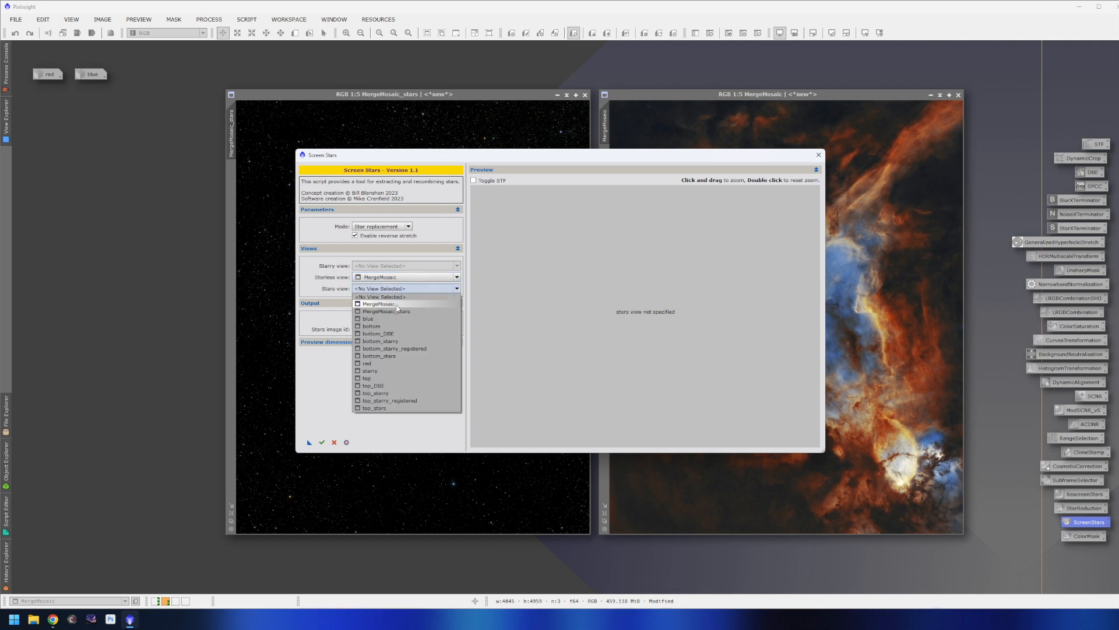
{"action": "left_click", "coordinate": [405, 311]}
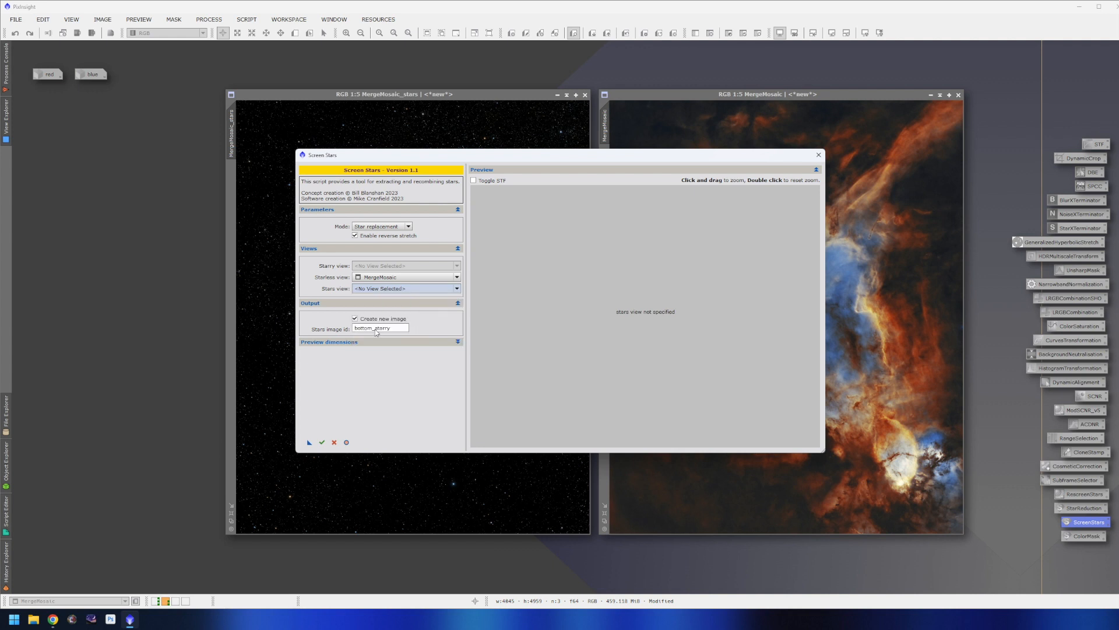
Step: Set the output image id to mosaic_starry, run the star replacement, and close the Screen Stars dialog
{"action": "left_click_drag", "start_coordinate": [372, 330], "coordinate": [327, 333]}
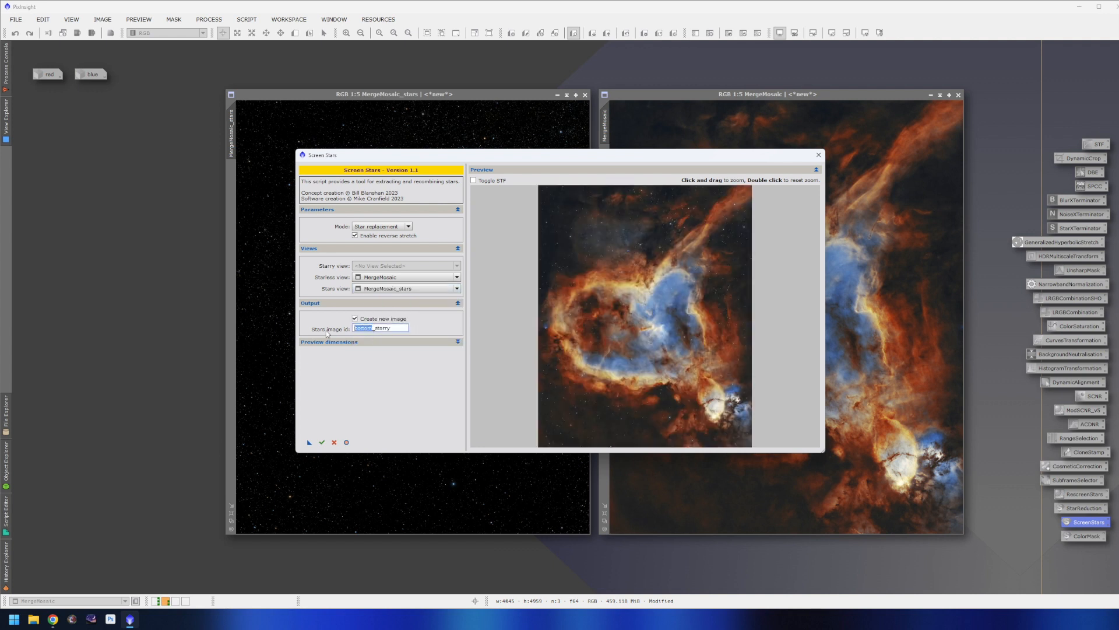
{"action": "type", "text": "mosaic"}
{"action": "left_click", "coordinate": [322, 442]}
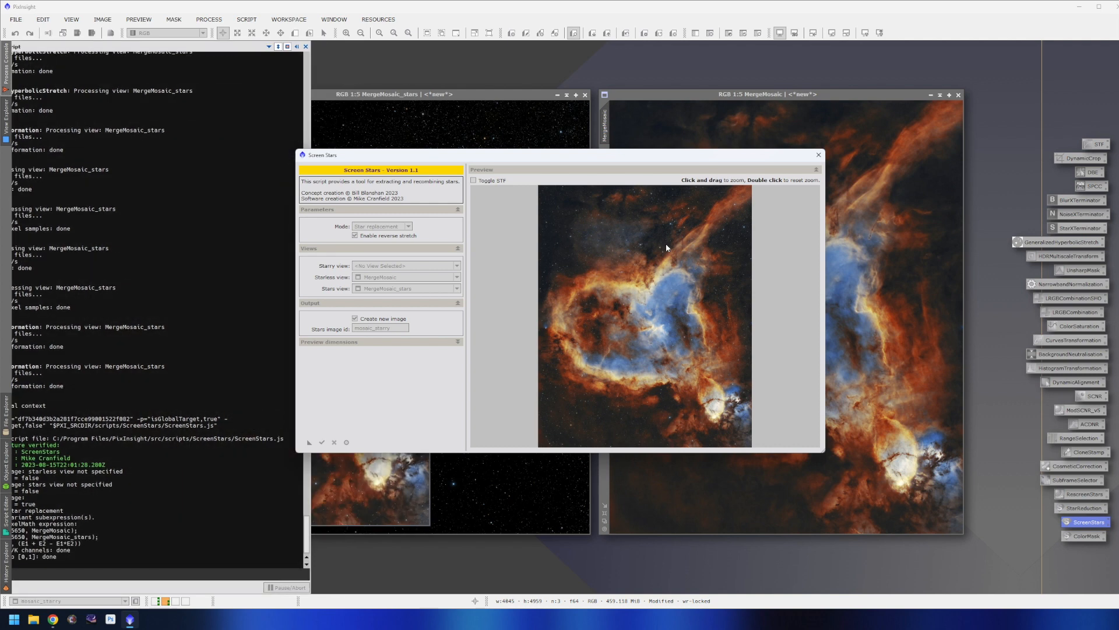
{"action": "left_click", "coordinate": [819, 155]}
Step: Minimize MergeMosaic and MergeMosaic_stars, and enlarge mosaic_starry to 1:5 in the middle of the workspace
{"action": "left_click", "coordinate": [931, 94]}
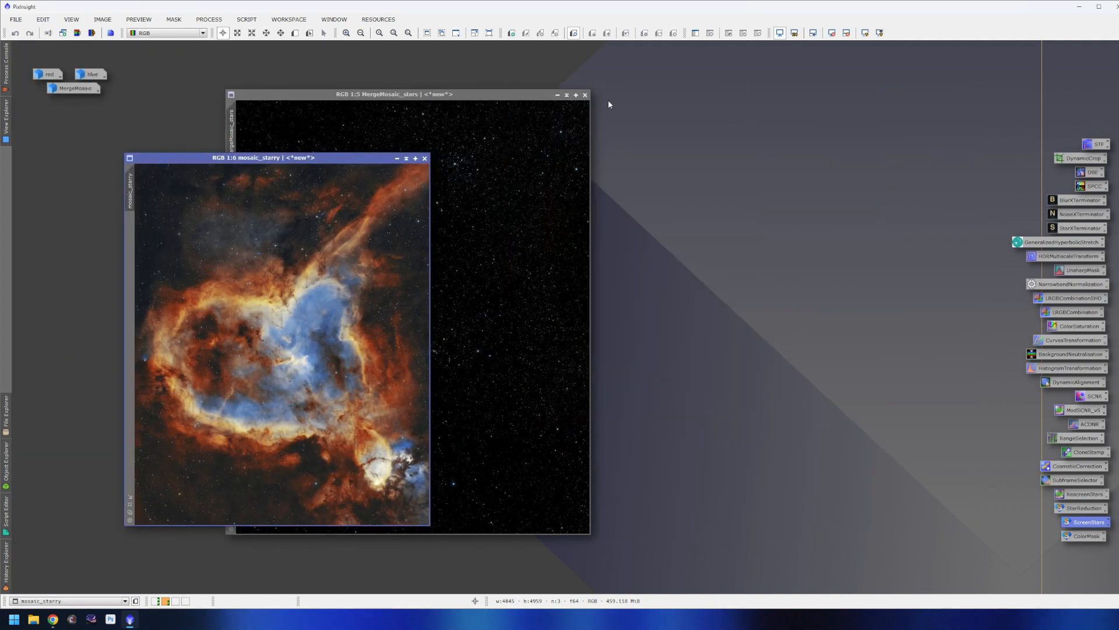
{"action": "left_click", "coordinate": [558, 95]}
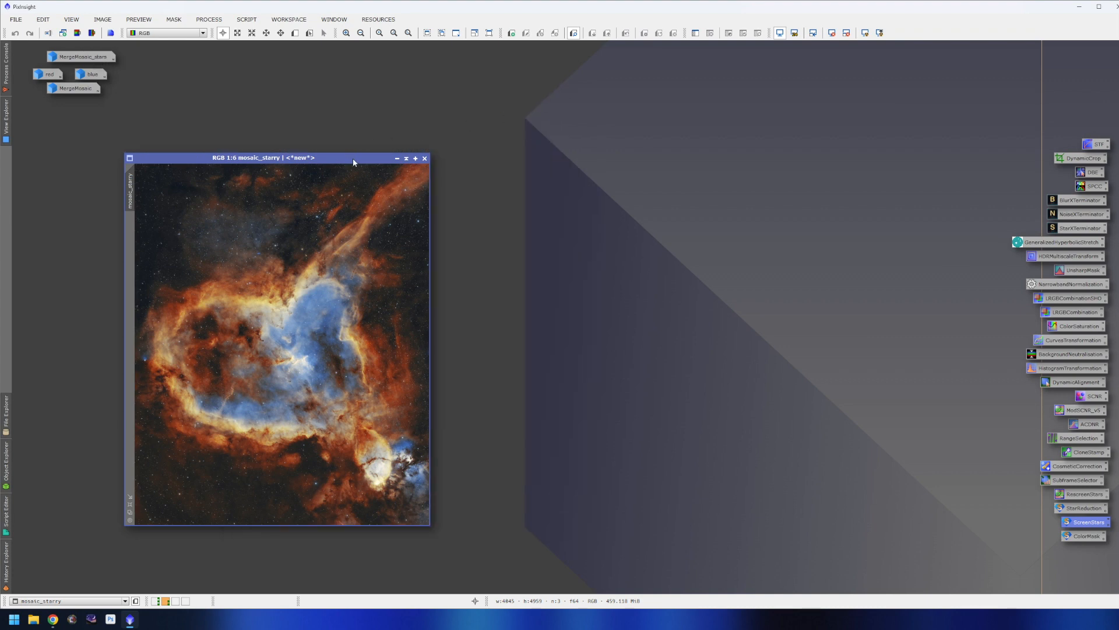
{"action": "left_click_drag", "start_coordinate": [350, 164], "coordinate": [573, 82]}
{"action": "right_click", "coordinate": [542, 111]}
{"action": "left_click", "coordinate": [622, 306]}
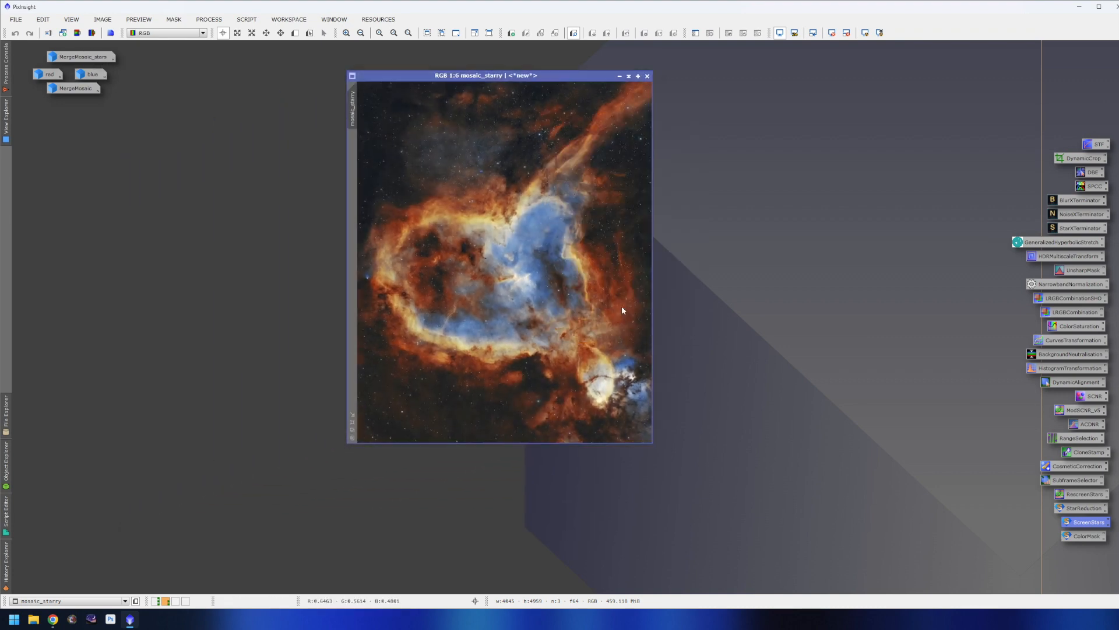
{"action": "key", "text": "ctrl+plus"}
{"action": "left_click_drag", "start_coordinate": [585, 76], "coordinate": [596, 78]}
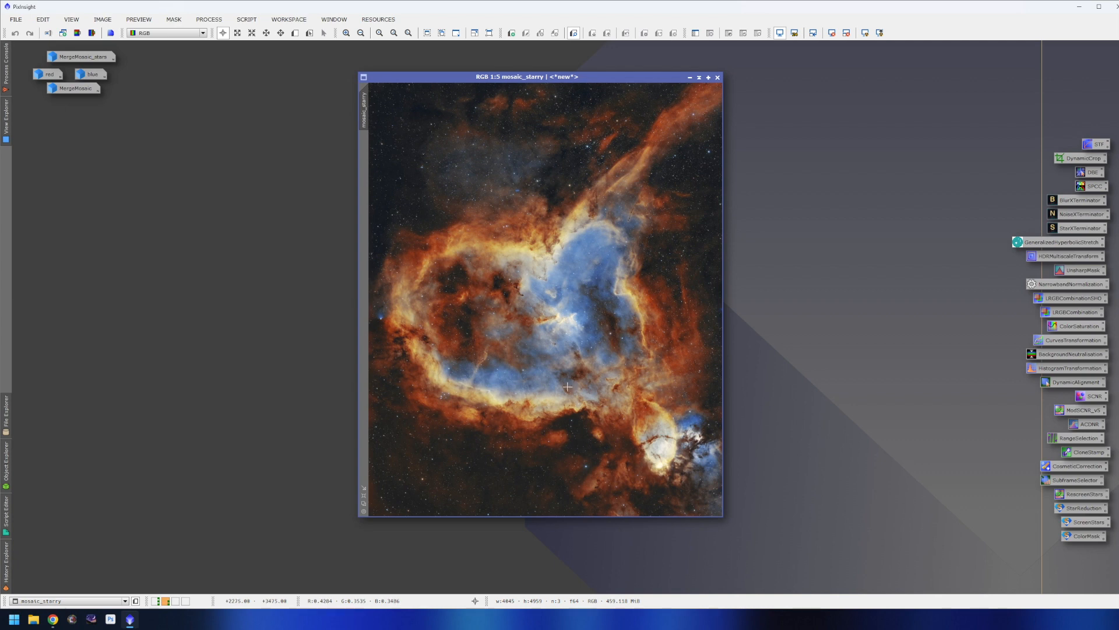
Step: Examine the recombined stars over the nebula's core in mosaic_starry at 1:1 zoom
{"action": "scroll", "coordinate": [560, 321], "scroll_direction": "up", "scroll_amount": 4}
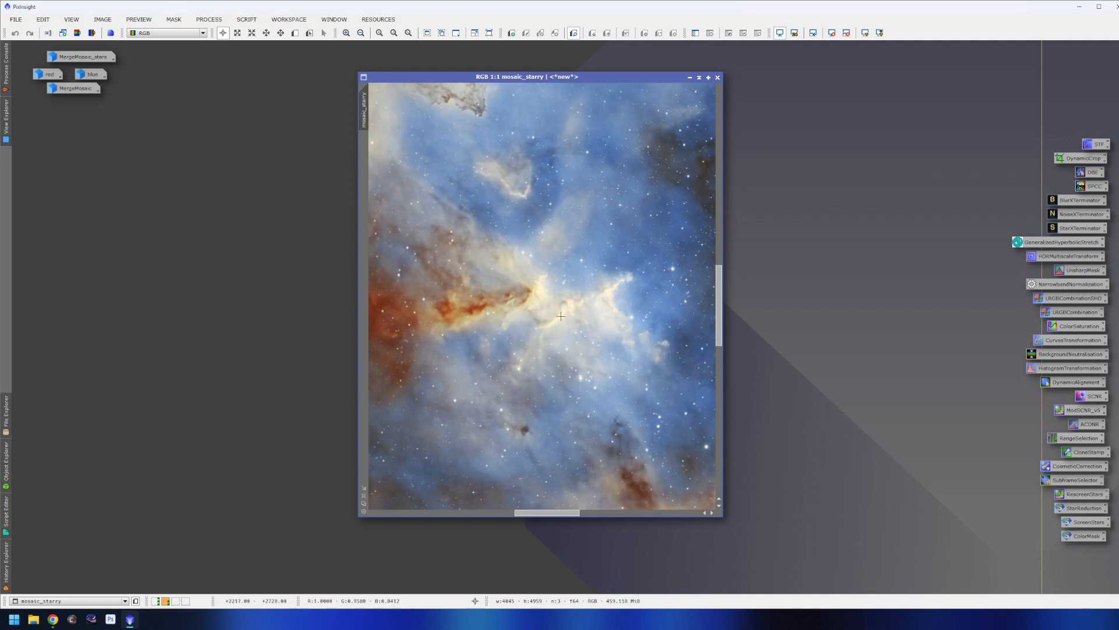
{"action": "left_click_drag", "start_coordinate": [717, 328], "coordinate": [715, 299]}
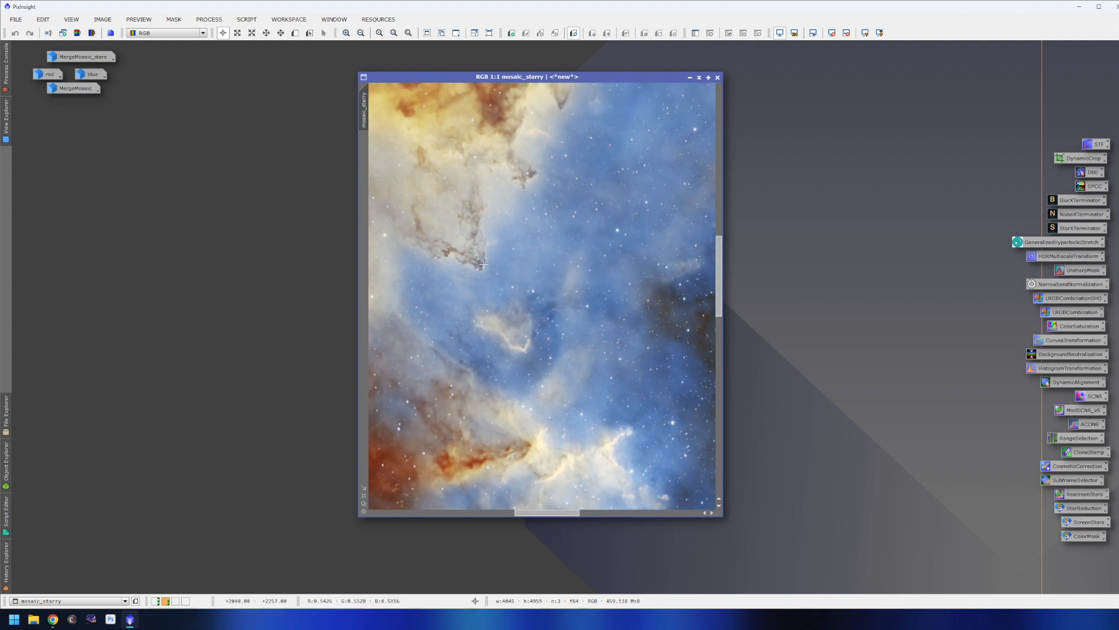
{"action": "left_click_drag", "start_coordinate": [570, 513], "coordinate": [541, 516]}
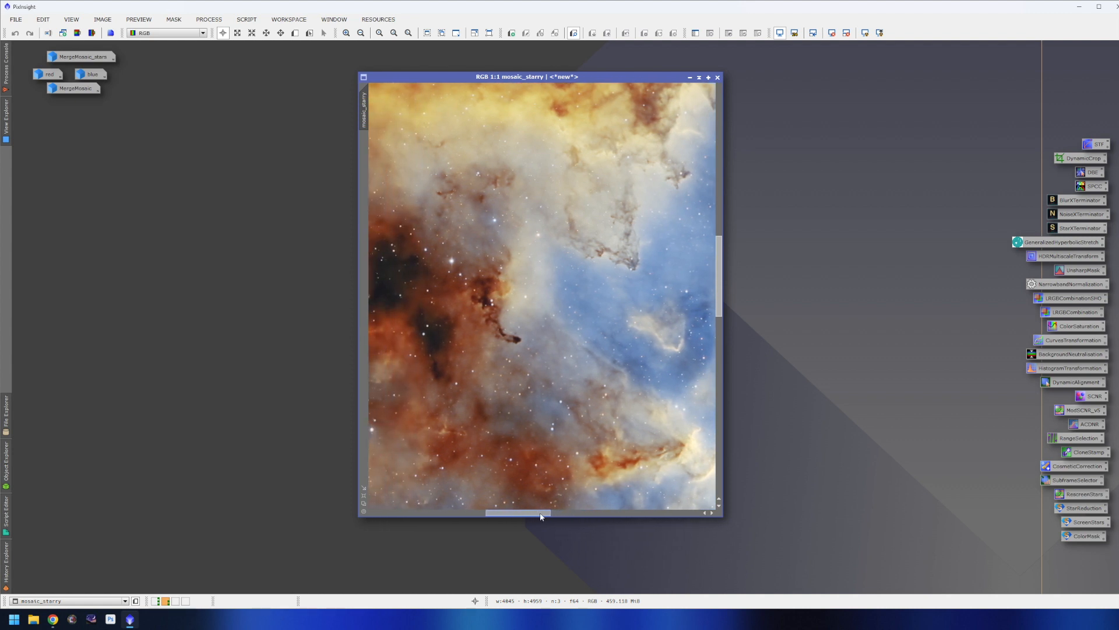
Step: Inspect the stars of mosaic_starry at 2:1 and return the image to the 1:5 overview
{"action": "scroll", "coordinate": [554, 382], "scroll_direction": "up", "scroll_amount": 1}
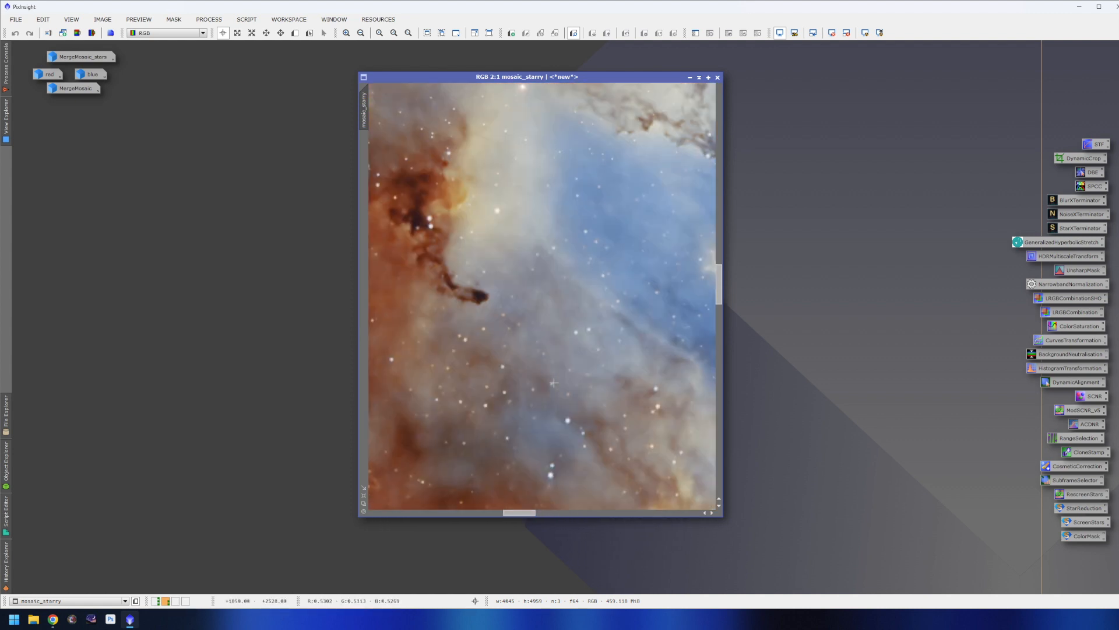
{"action": "scroll", "coordinate": [553, 382], "scroll_direction": "down", "scroll_amount": 1}
{"action": "scroll", "coordinate": [553, 383], "scroll_direction": "down", "scroll_amount": 4}
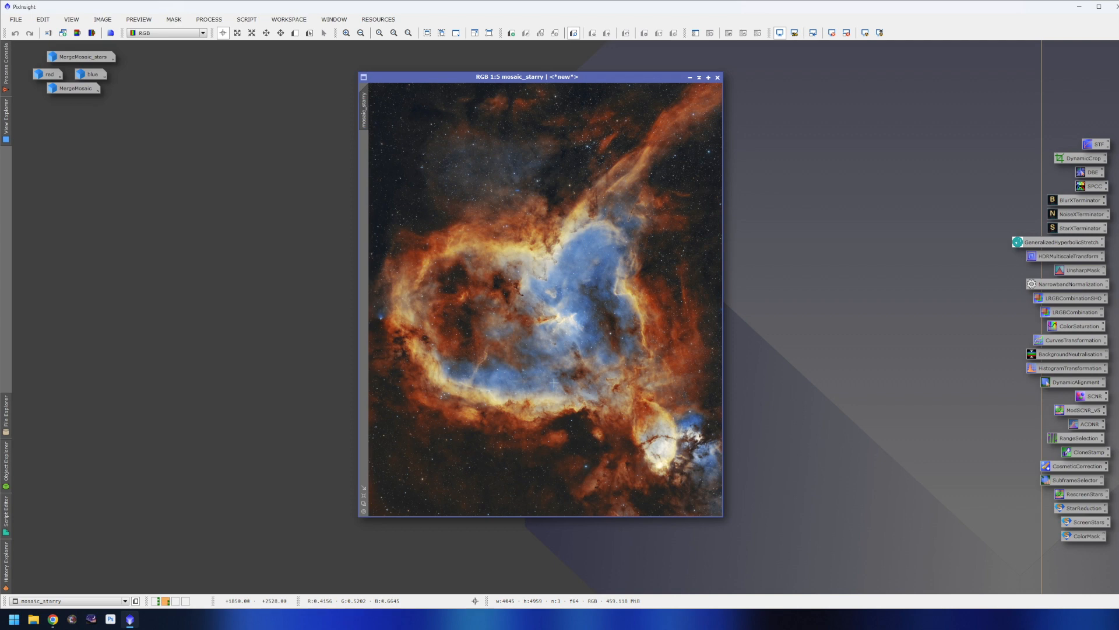
Step: Make room beside mosaic_starry and transfer the starry image (STARS_bigger.jpg) from the first workspace to the second, returning to the second workspace
{"action": "left_click_drag", "start_coordinate": [477, 77], "coordinate": [667, 83]}
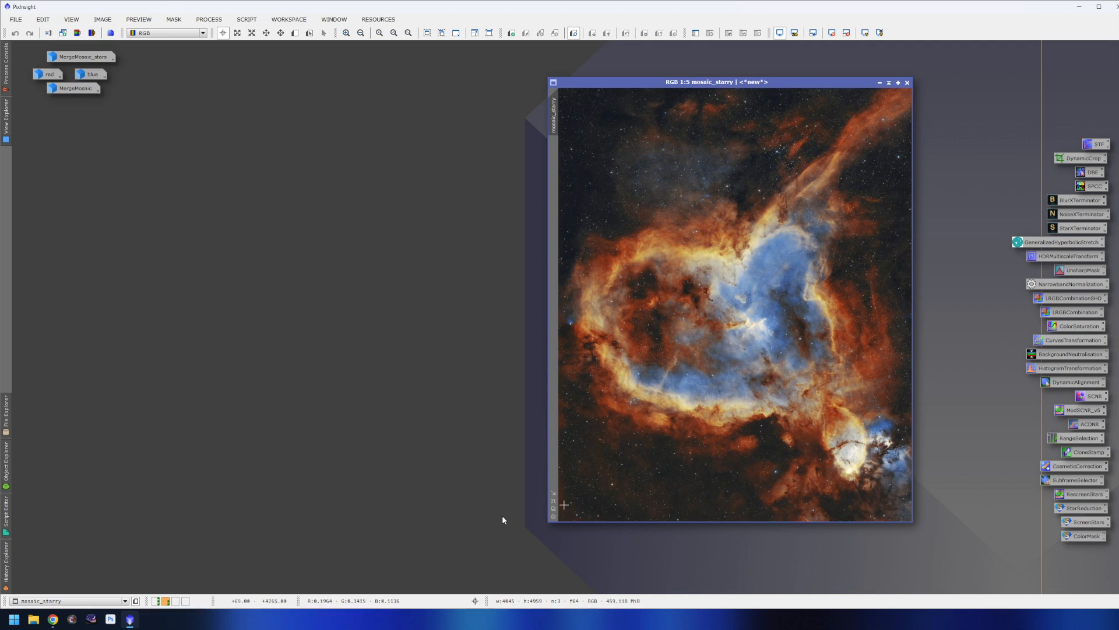
{"action": "left_click", "coordinate": [155, 600]}
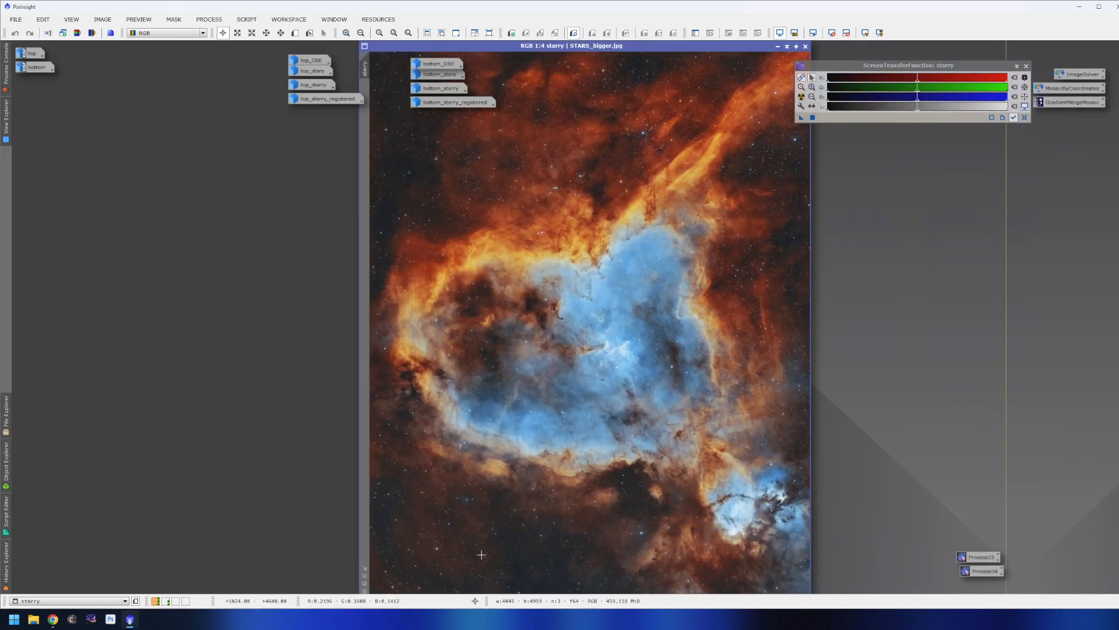
{"action": "right_click", "coordinate": [667, 46]}
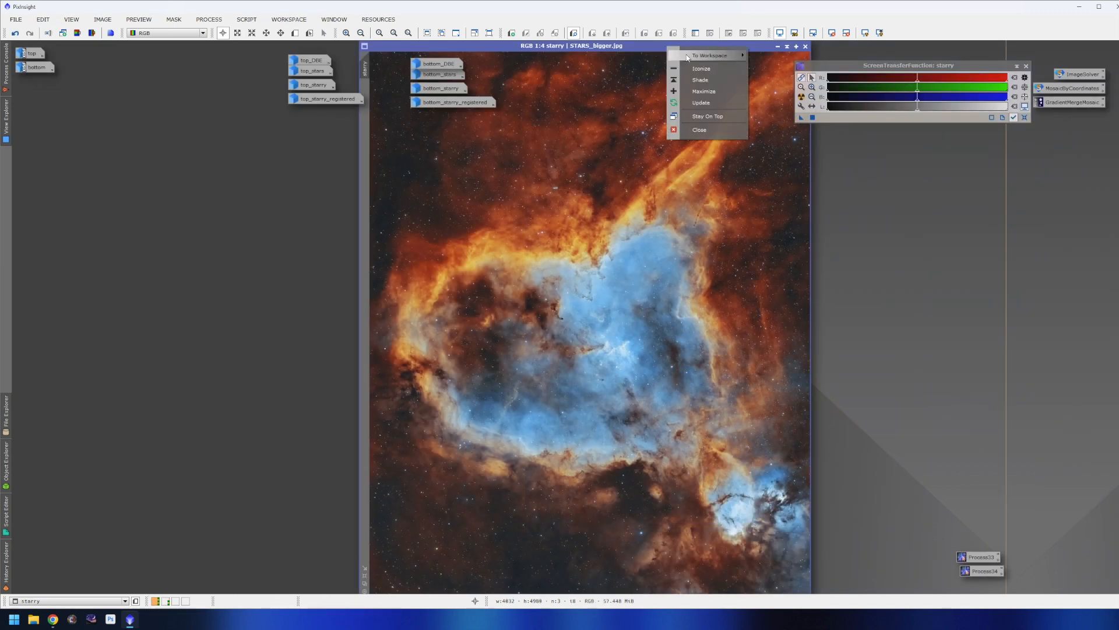
{"action": "mouse_move", "coordinate": [731, 56]}
{"action": "left_click", "coordinate": [770, 66]}
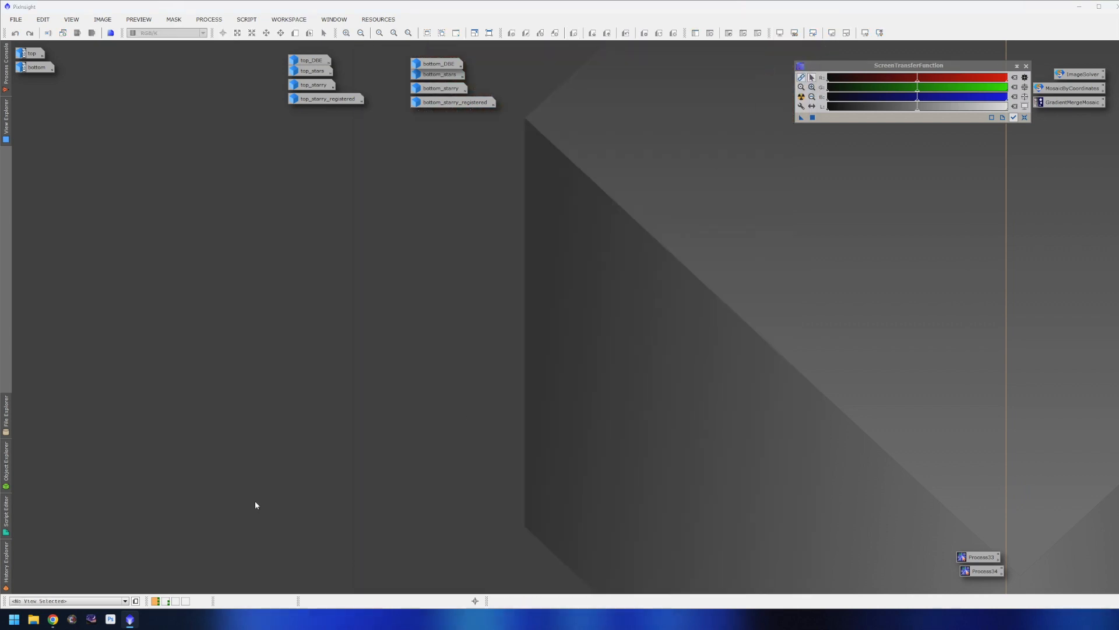
{"action": "left_click", "coordinate": [167, 600]}
Step: Arrange the starry and mosaic_starry windows side by side without overlap for comparison
{"action": "left_click_drag", "start_coordinate": [597, 47], "coordinate": [397, 50]}
{"action": "left_click_drag", "start_coordinate": [665, 85], "coordinate": [727, 90]}
{"action": "left_click_drag", "start_coordinate": [552, 48], "coordinate": [522, 47]}
{"action": "left_click_drag", "start_coordinate": [698, 86], "coordinate": [684, 95]}
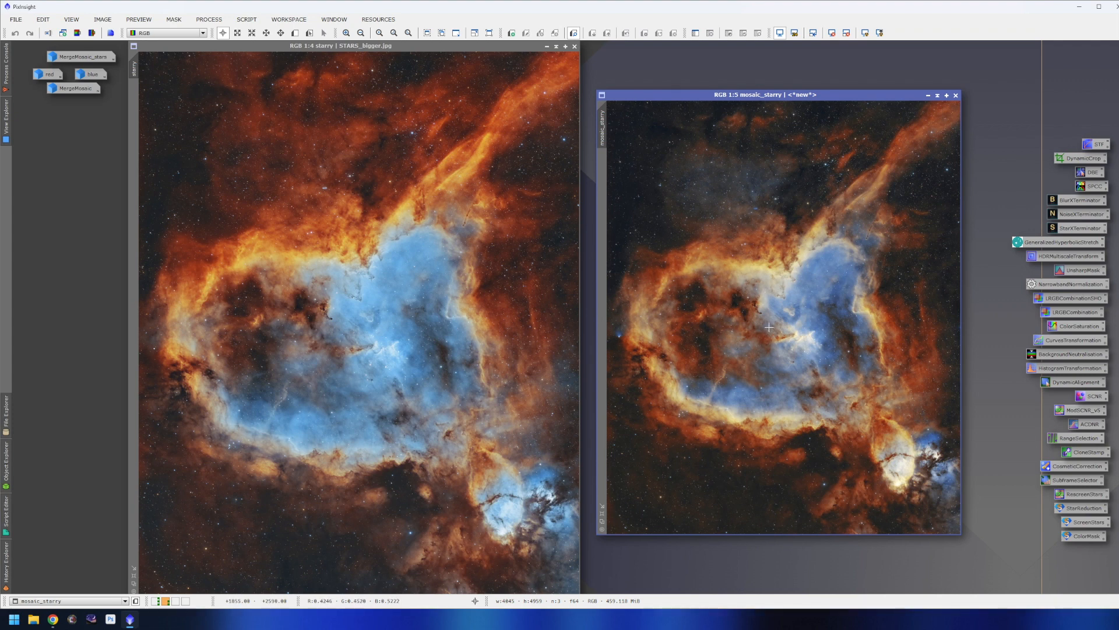
Step: Compare the bright nebula knot near the lower-right corner of starry and mosaic_starry at 1:1, and return both to full overview
{"action": "left_click", "coordinate": [408, 412]}
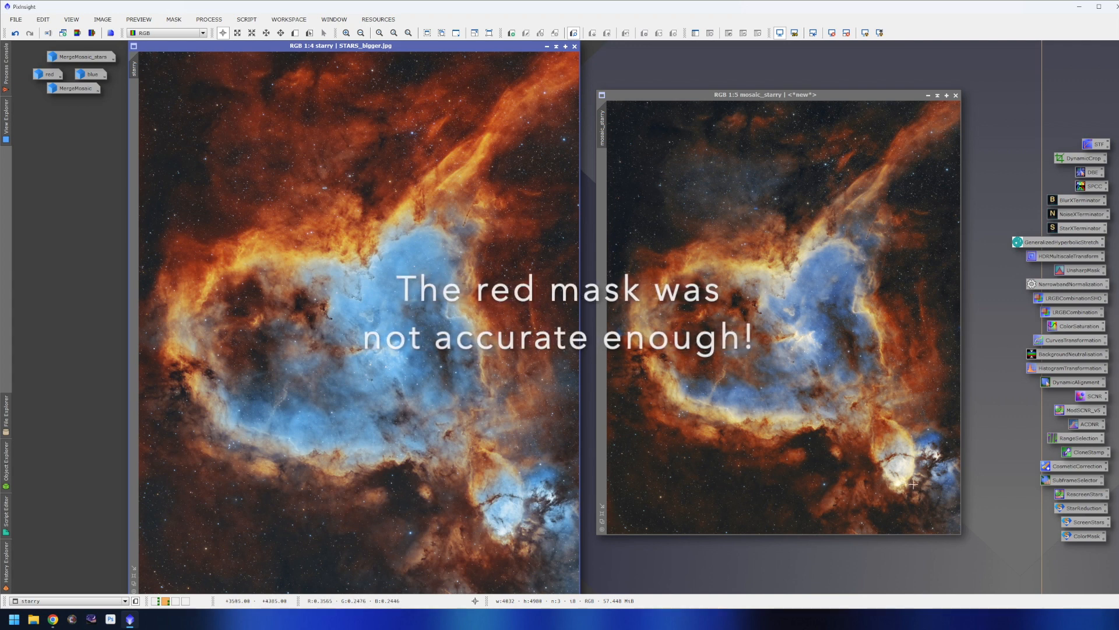
{"action": "scroll", "coordinate": [913, 484], "scroll_direction": "up", "scroll_amount": 4}
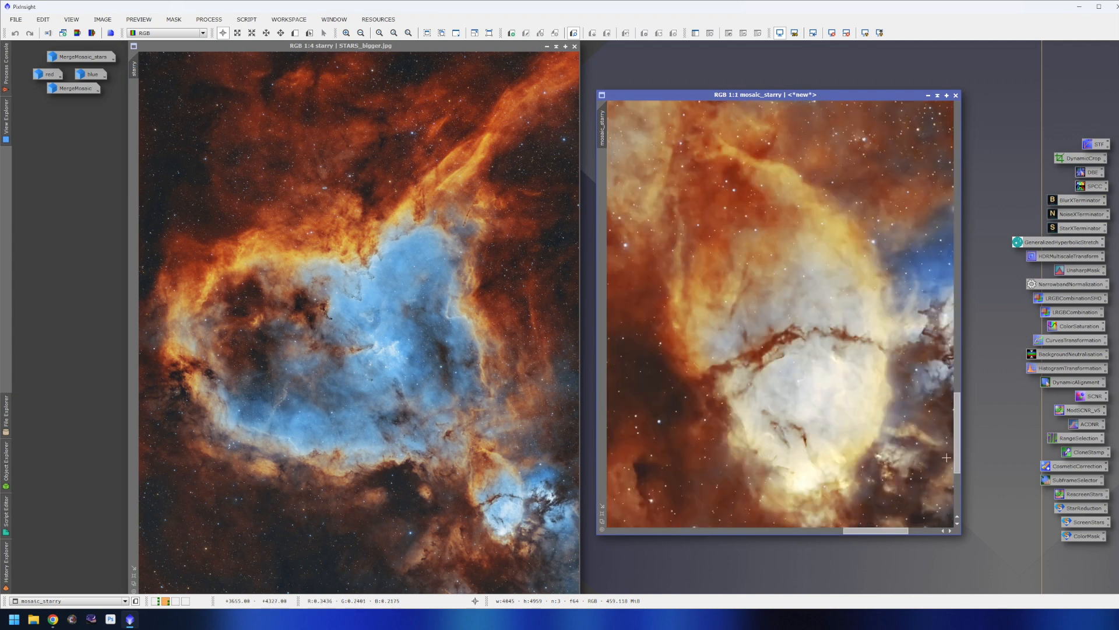
{"action": "left_click_drag", "start_coordinate": [957, 458], "coordinate": [956, 460]}
{"action": "left_click_drag", "start_coordinate": [904, 531], "coordinate": [915, 531]}
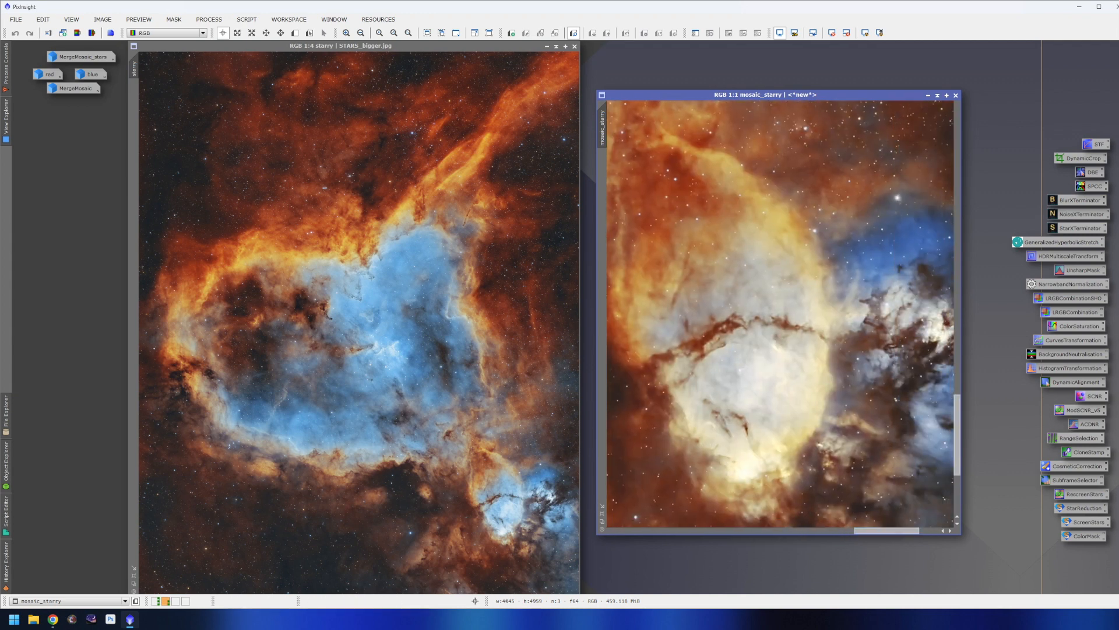
{"action": "scroll", "coordinate": [574, 484], "scroll_direction": "up", "scroll_amount": 3}
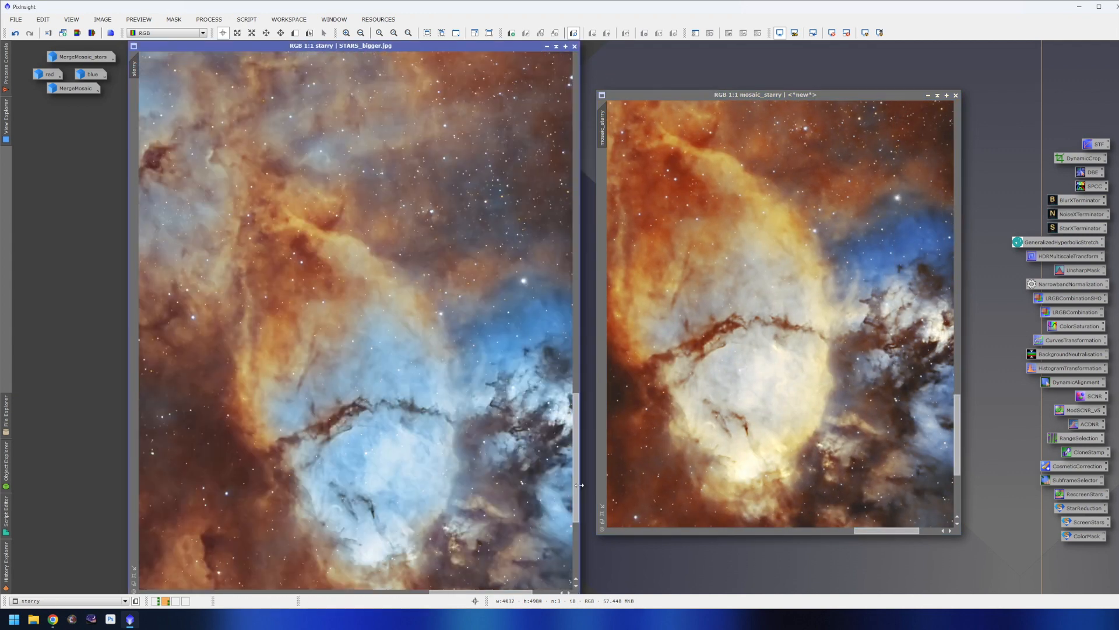
{"action": "left_click_drag", "start_coordinate": [575, 485], "coordinate": [575, 502]}
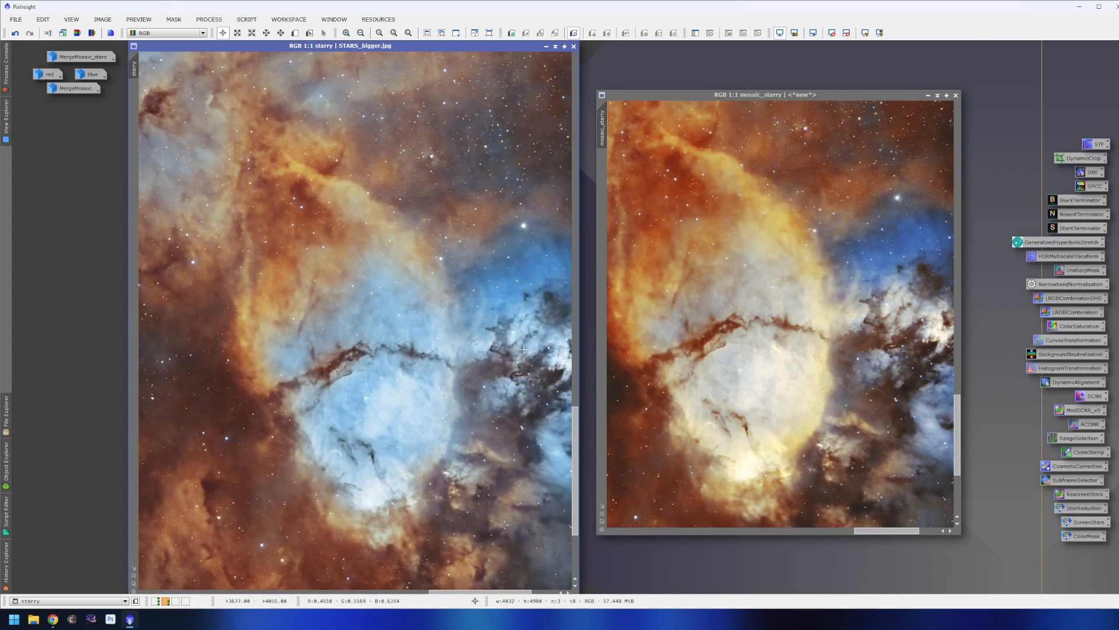
{"action": "scroll", "coordinate": [513, 359], "scroll_direction": "down", "scroll_amount": 4}
{"action": "scroll", "coordinate": [513, 360], "scroll_direction": "up", "scroll_amount": 1}
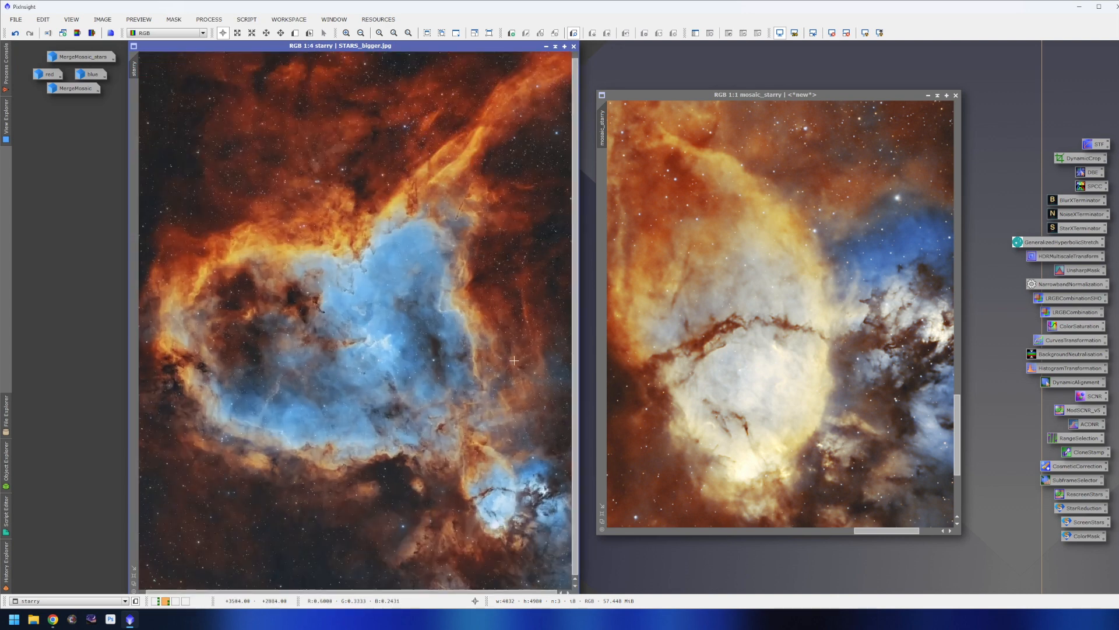
{"action": "left_click", "coordinate": [677, 364]}
{"action": "scroll", "coordinate": [676, 364], "scroll_direction": "down", "scroll_amount": 3}
{"action": "scroll", "coordinate": [676, 364], "scroll_direction": "down", "scroll_amount": 1}
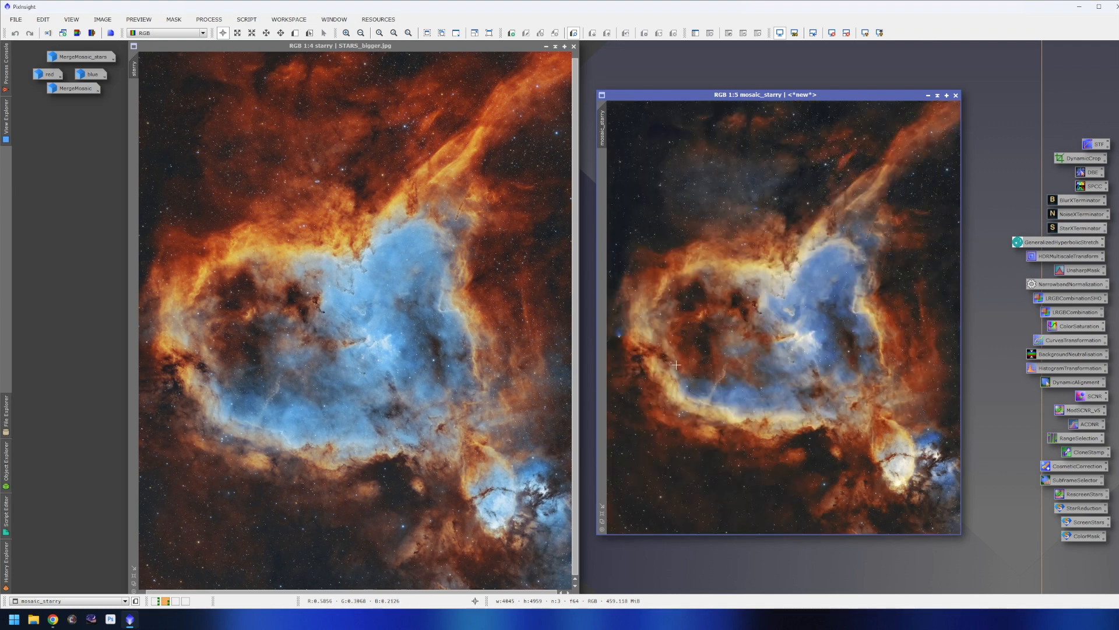